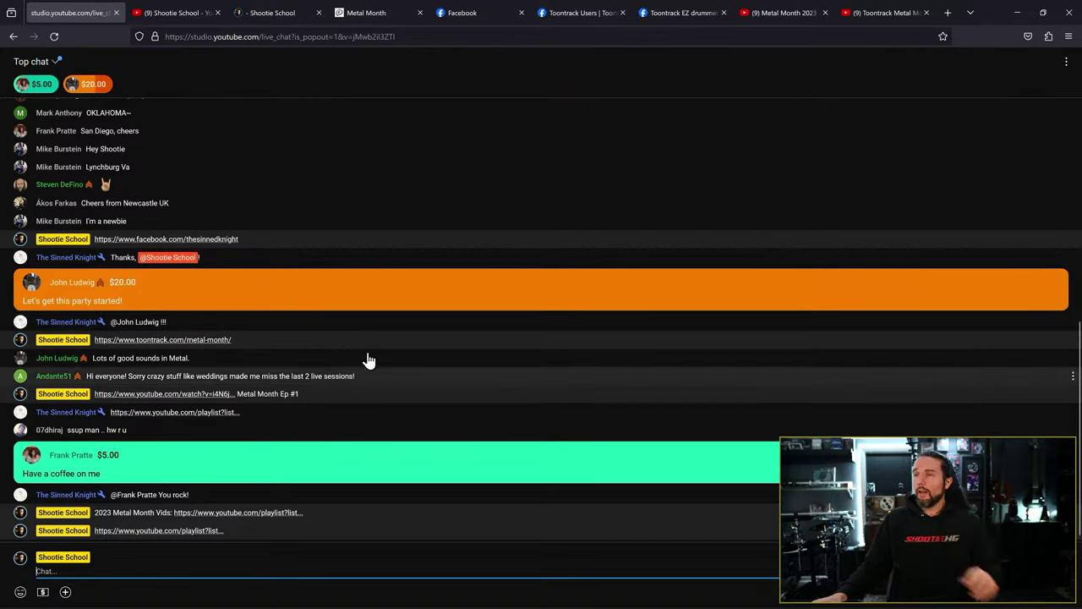
- Switch to REAPER and look over the list of sound libraries available in EZdrummer 3
mouse_move(702, 605)
left_click(664, 597)
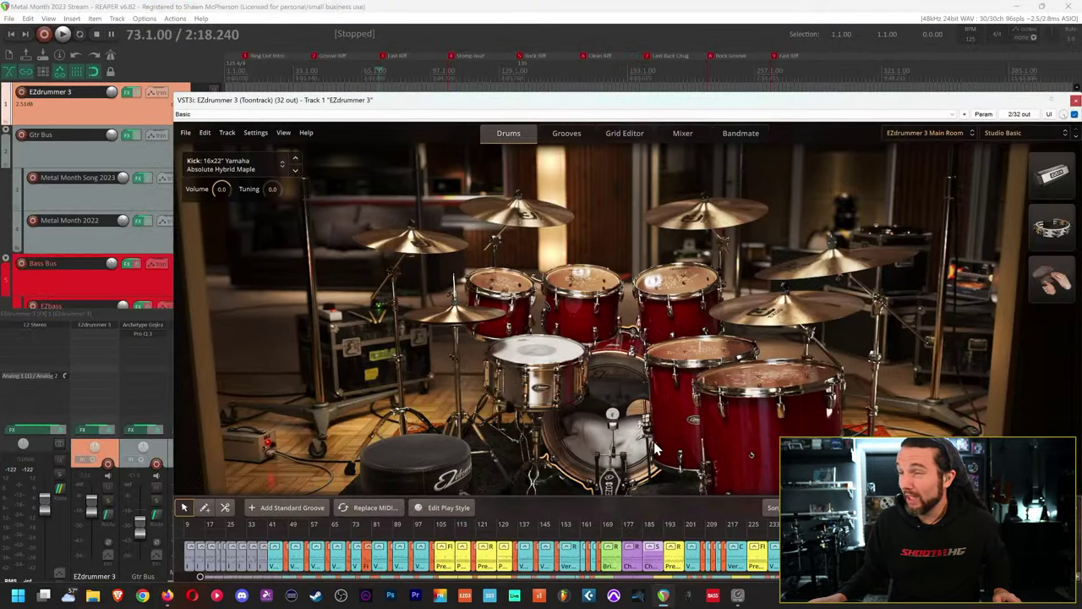
left_click(937, 117)
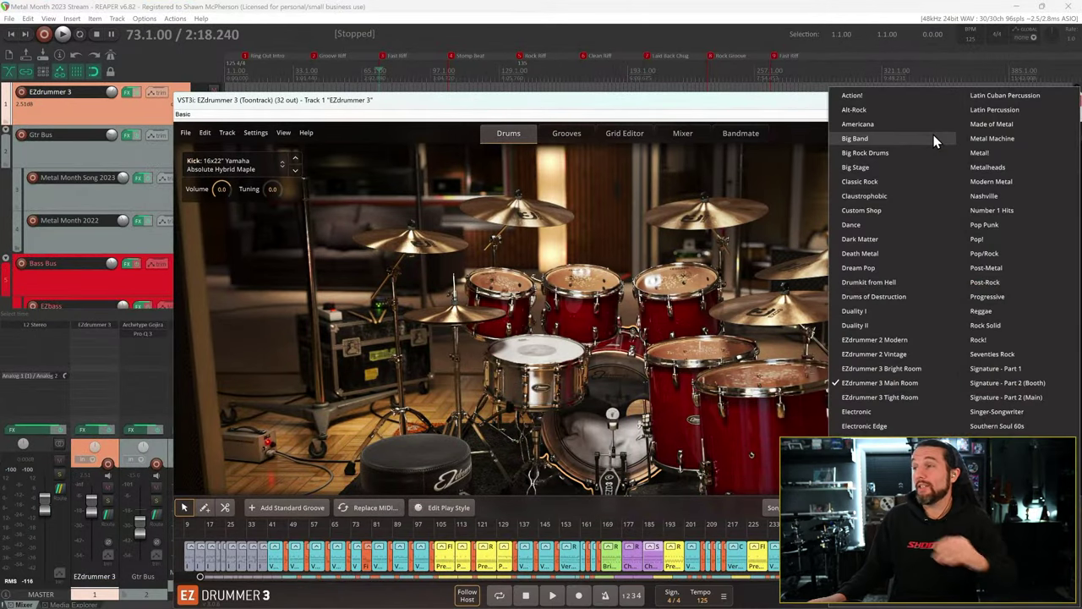
left_click(880, 11)
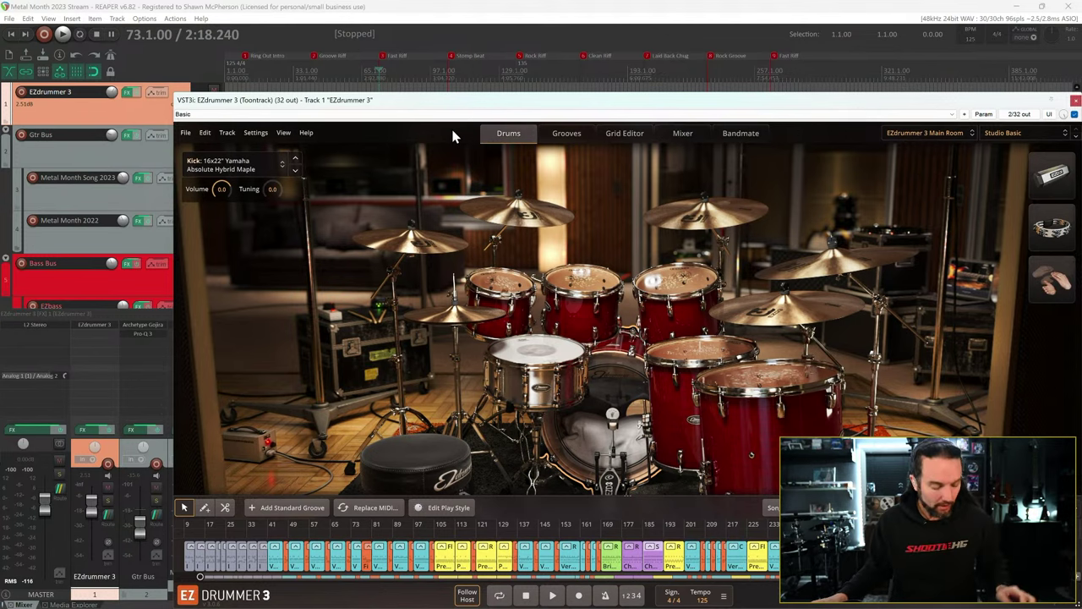
- Switch to Firefox and open the EZX Sound Expansions category from the Metal Month page on the Toontrack site
key("alt+Tab")
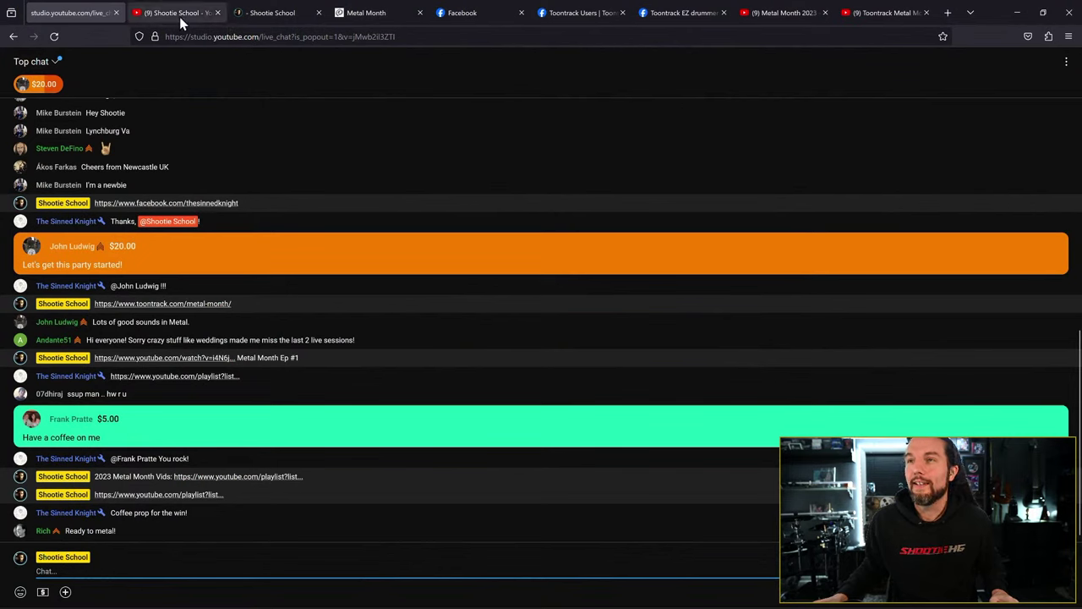
left_click(349, 19)
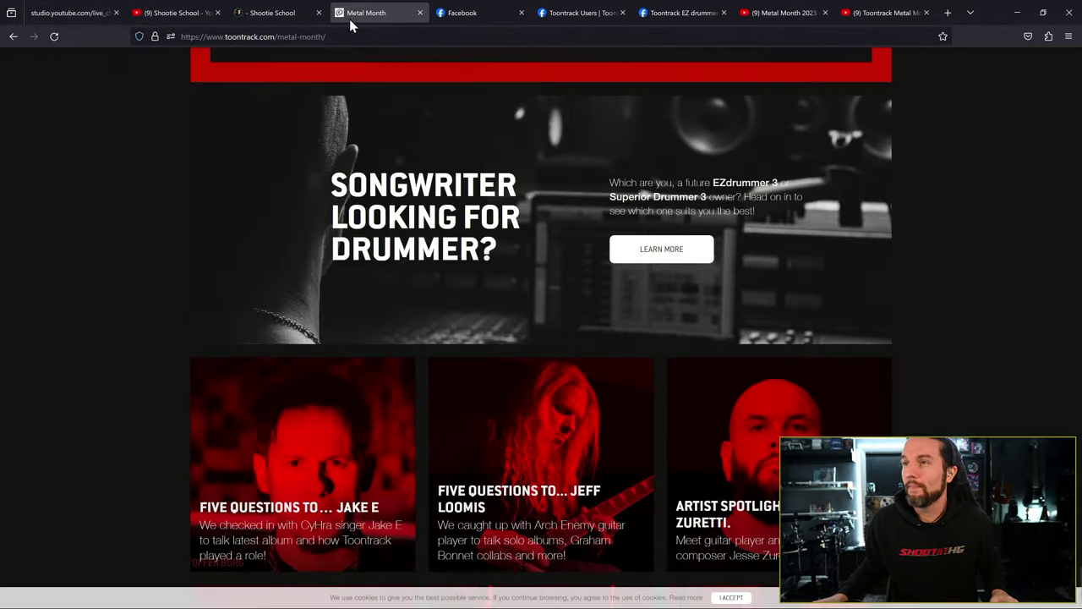
scroll(167, 134, "up", 4)
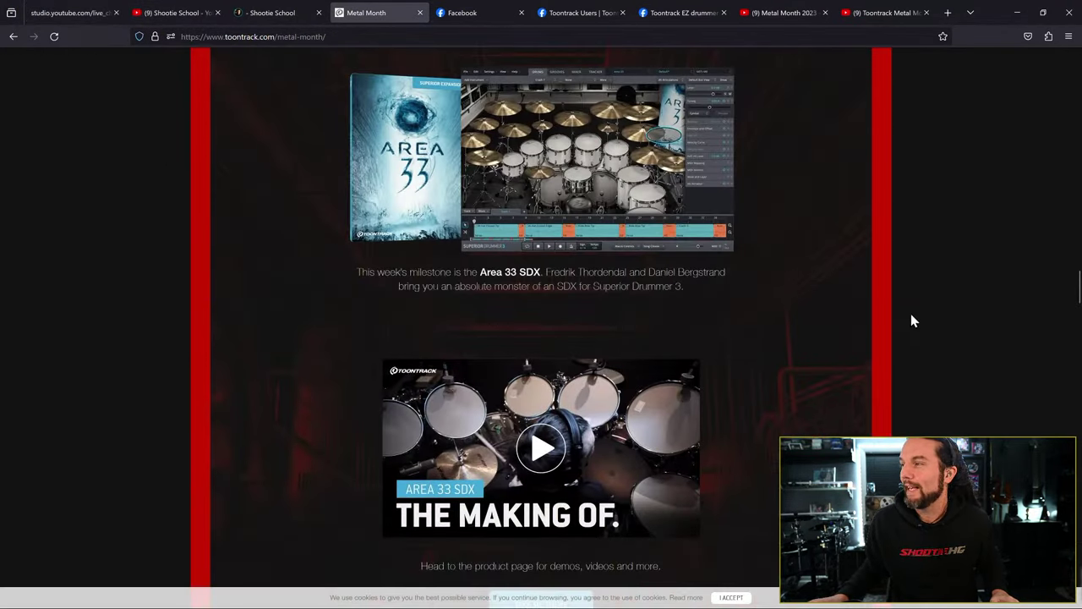
left_click_drag(1079, 286, 1070, 53)
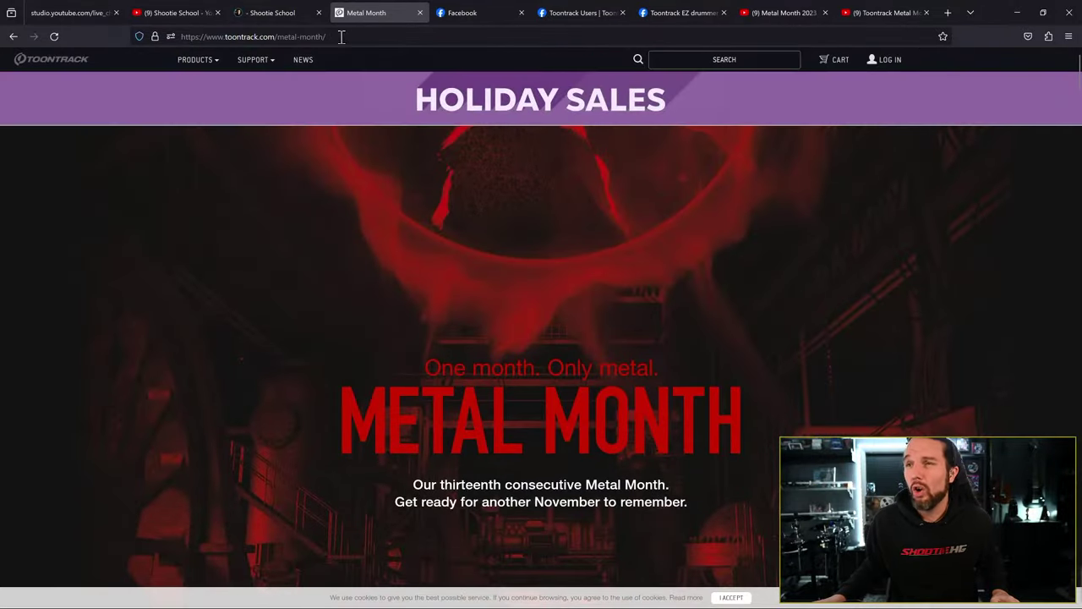
left_click(210, 61)
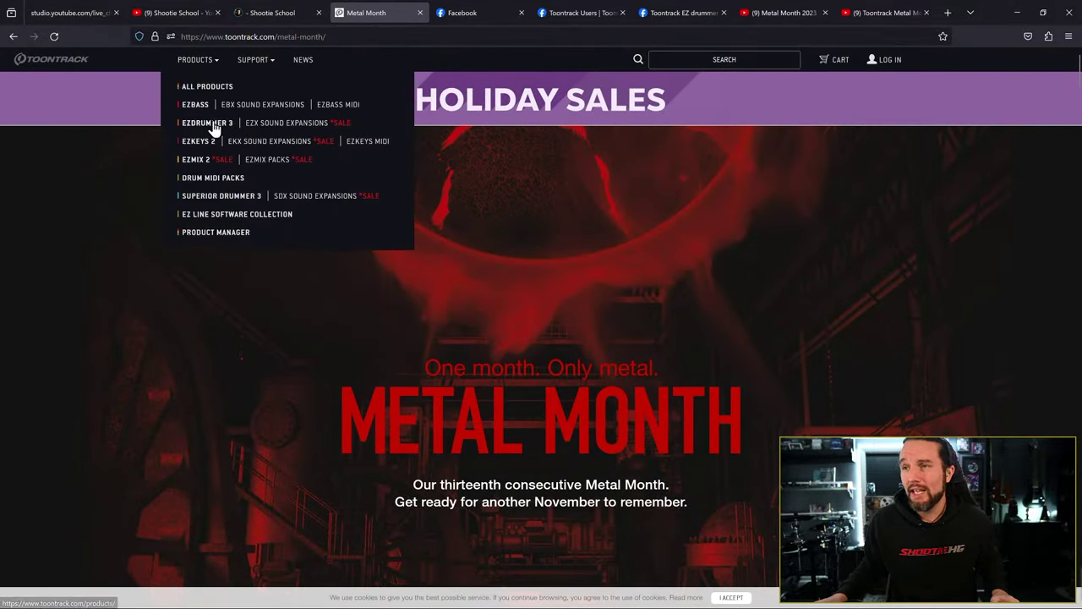
left_click(269, 144)
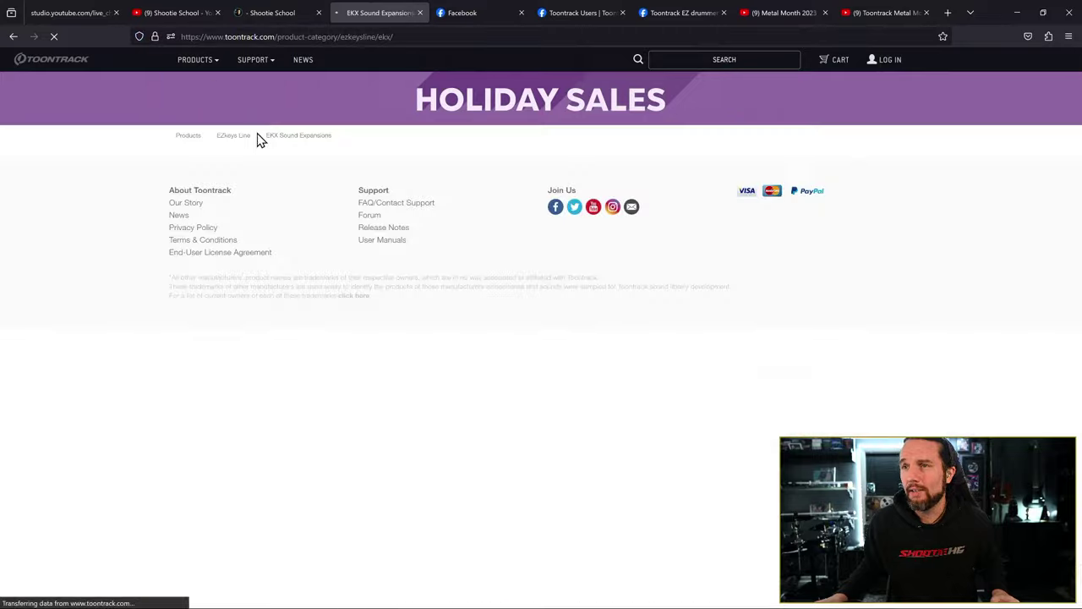
left_click(216, 63)
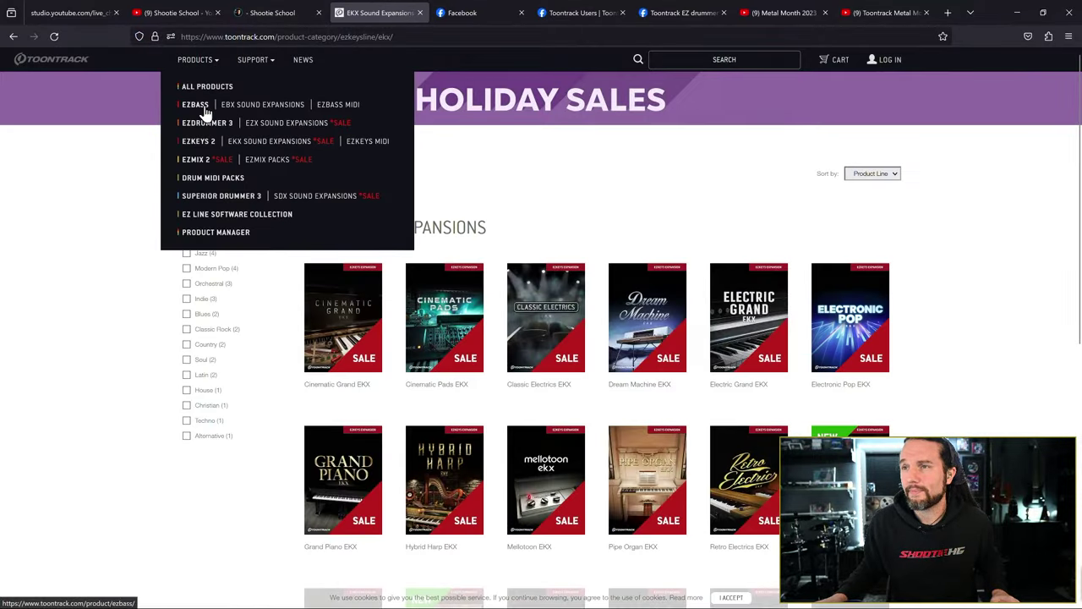
left_click(296, 126)
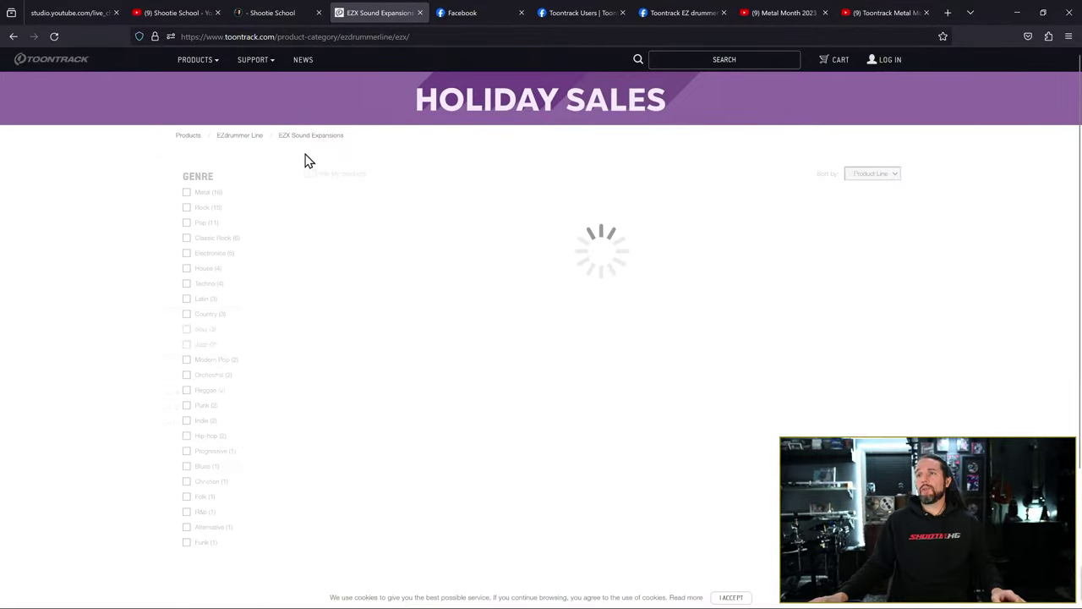
- Copy the web address of the EZX Sound Expansions page and post it in the YouTube live chat
left_click(479, 36)
right_click(353, 38)
left_click(368, 104)
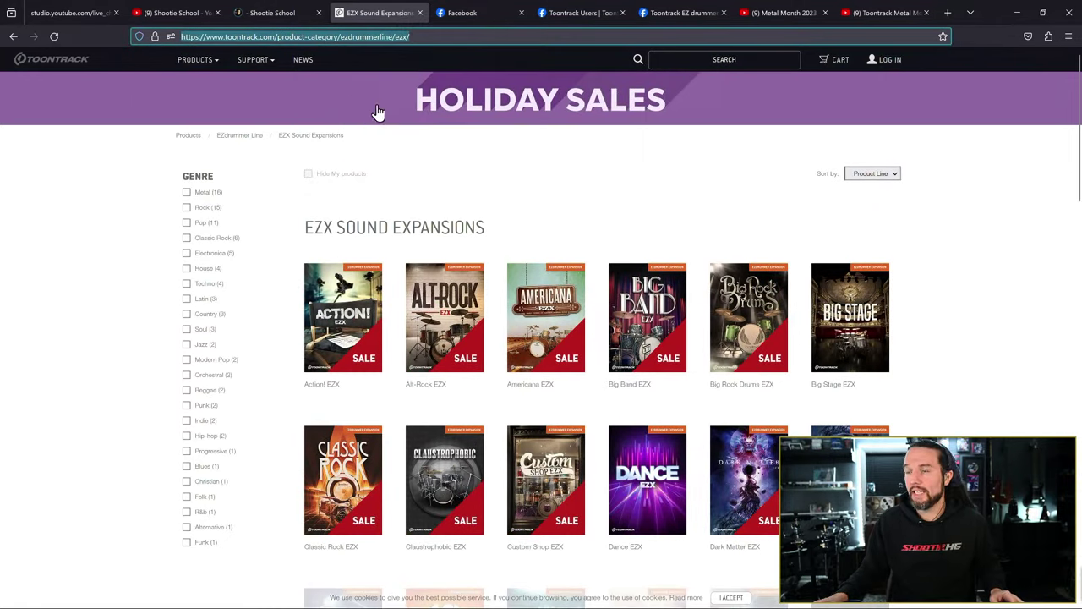
key("alt+Tab")
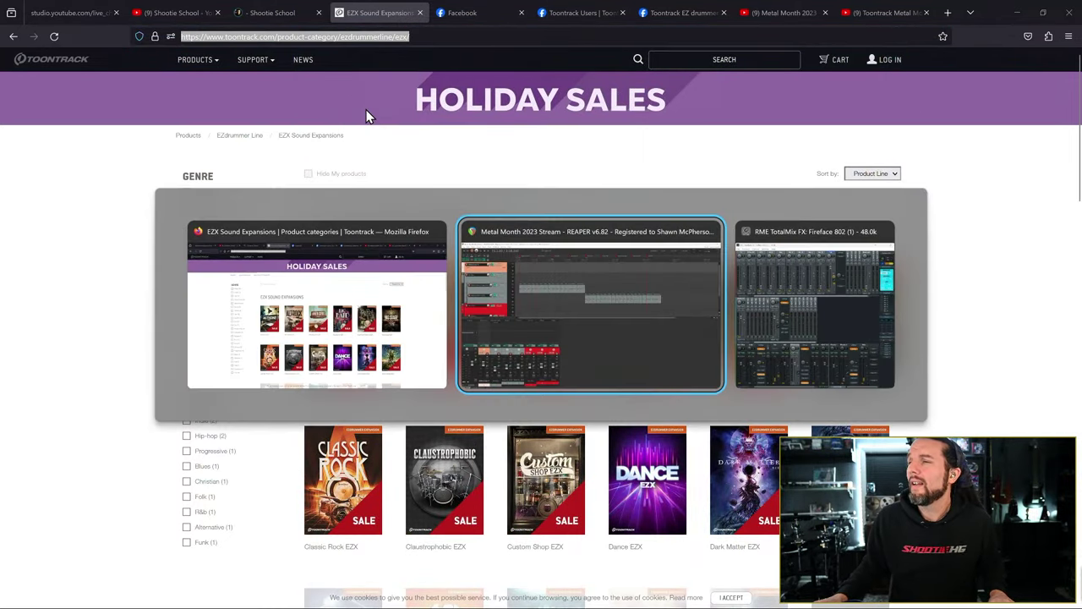
key("alt+shift+Tab")
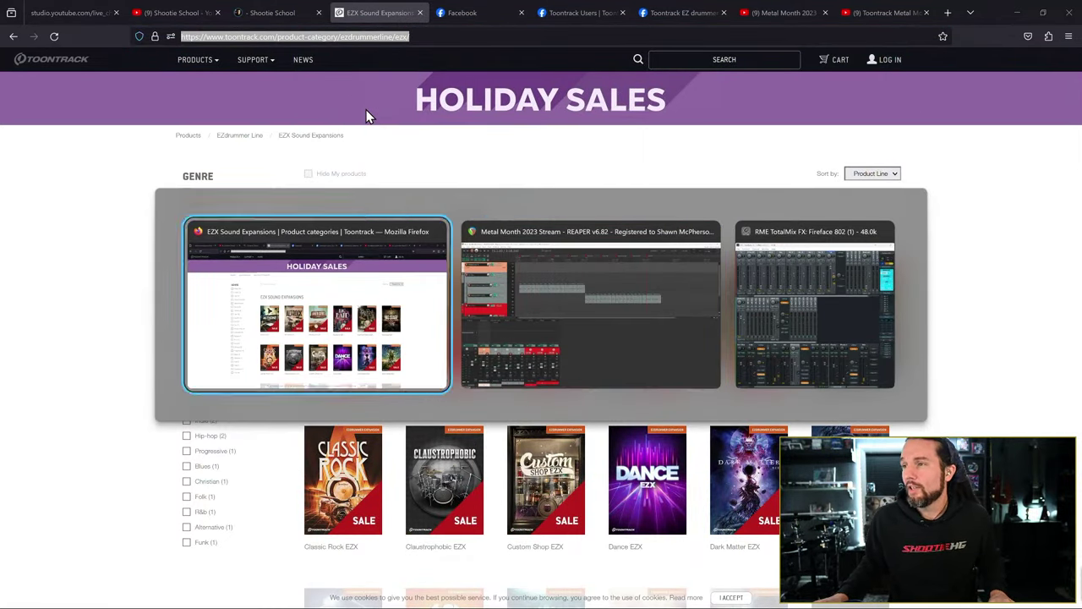
left_click(89, 22)
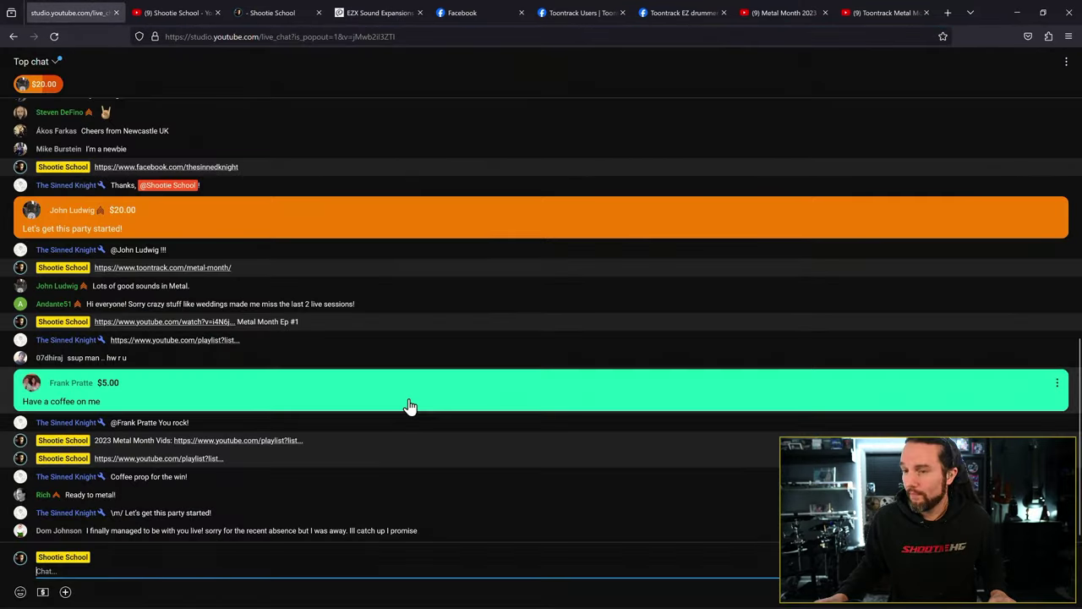
left_click(131, 571)
key("ctrl+v")
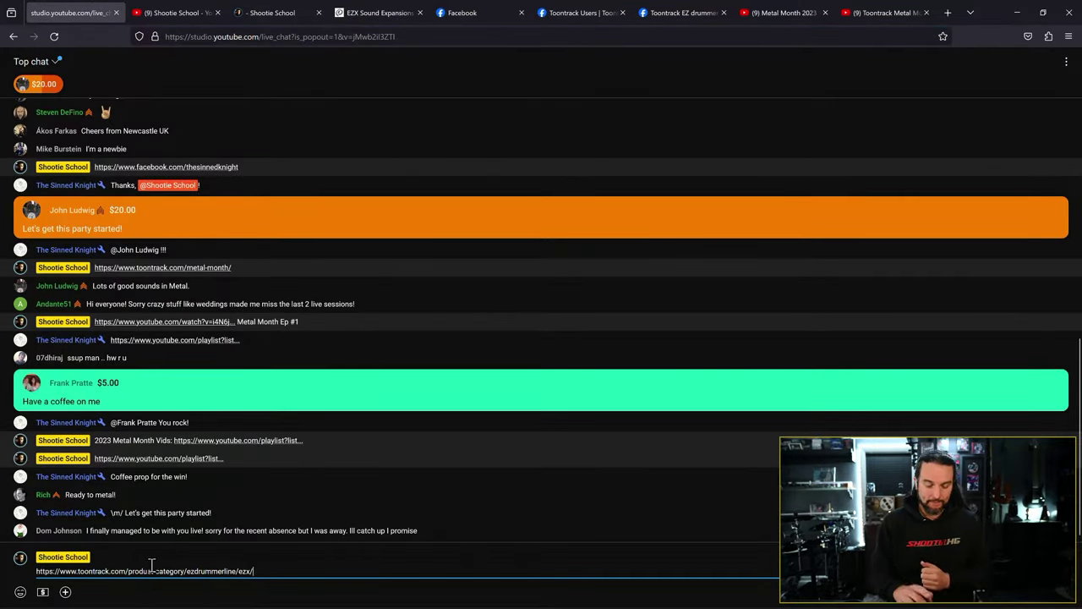
key("Return")
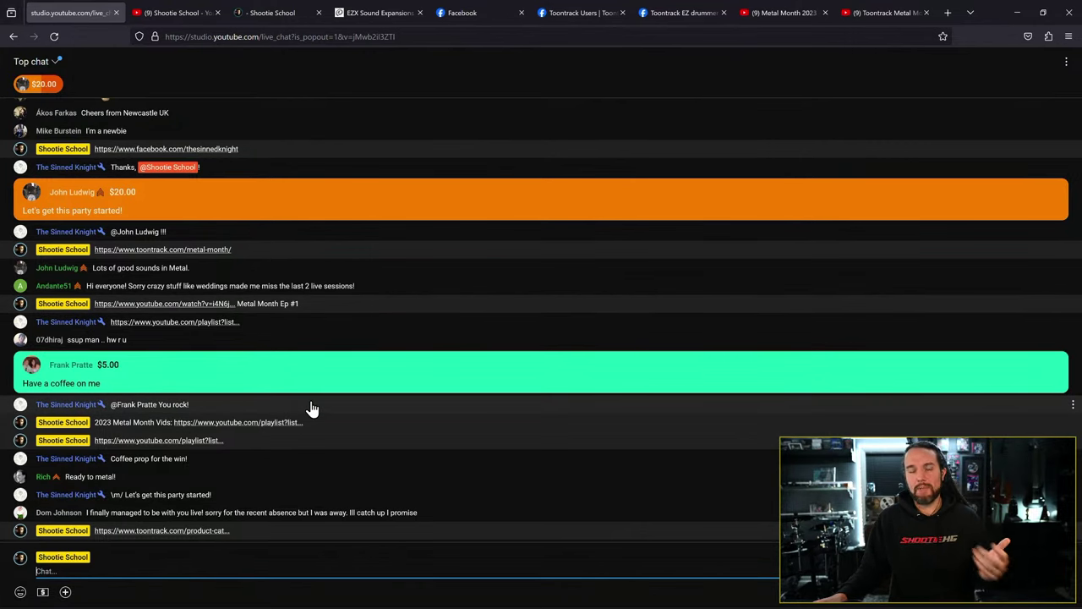
- Return to REAPER's EZdrummer 3 window and review its sound library list without changing the loaded library
key("alt+Tab")
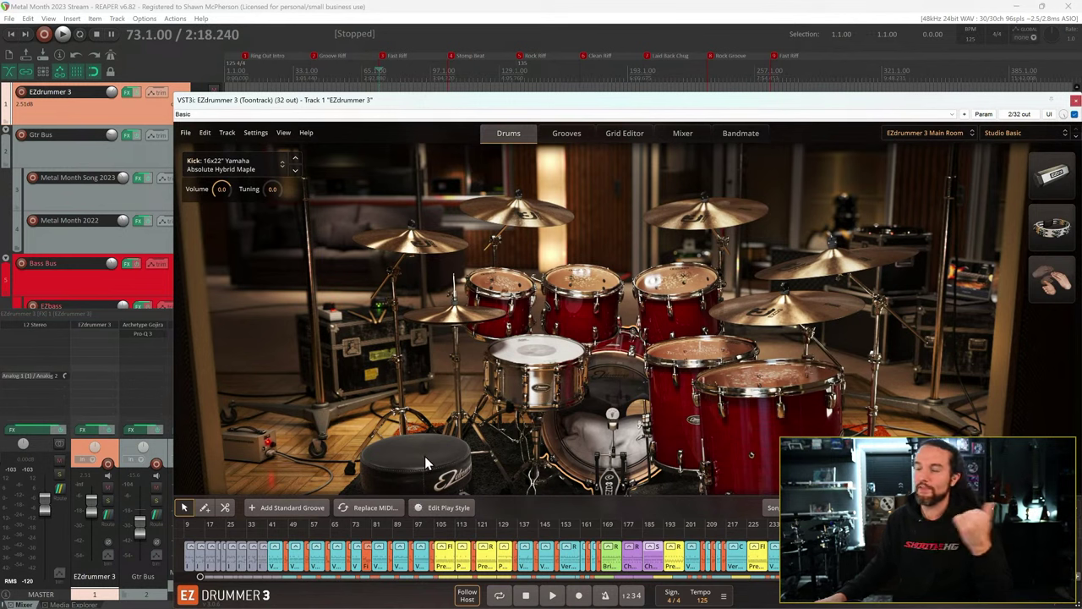
left_click(693, 18)
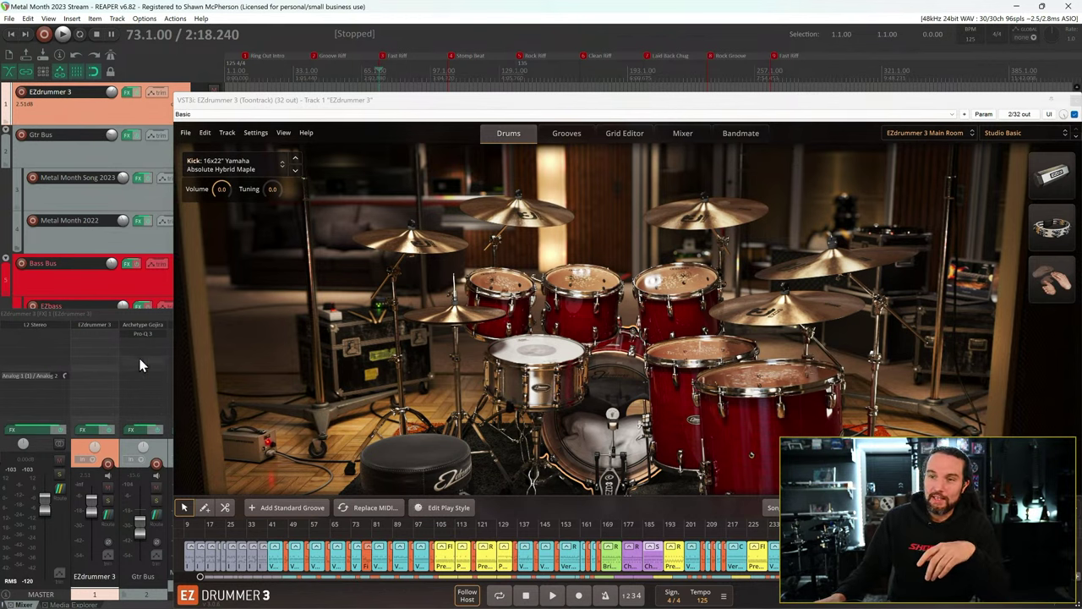
left_click(475, 108)
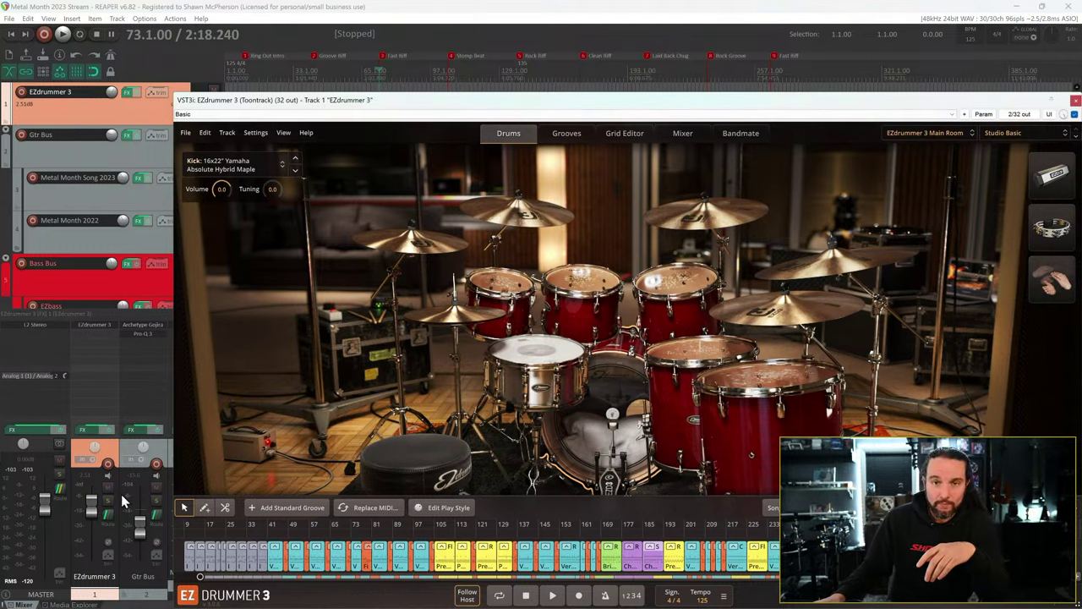
mouse_move(97, 495)
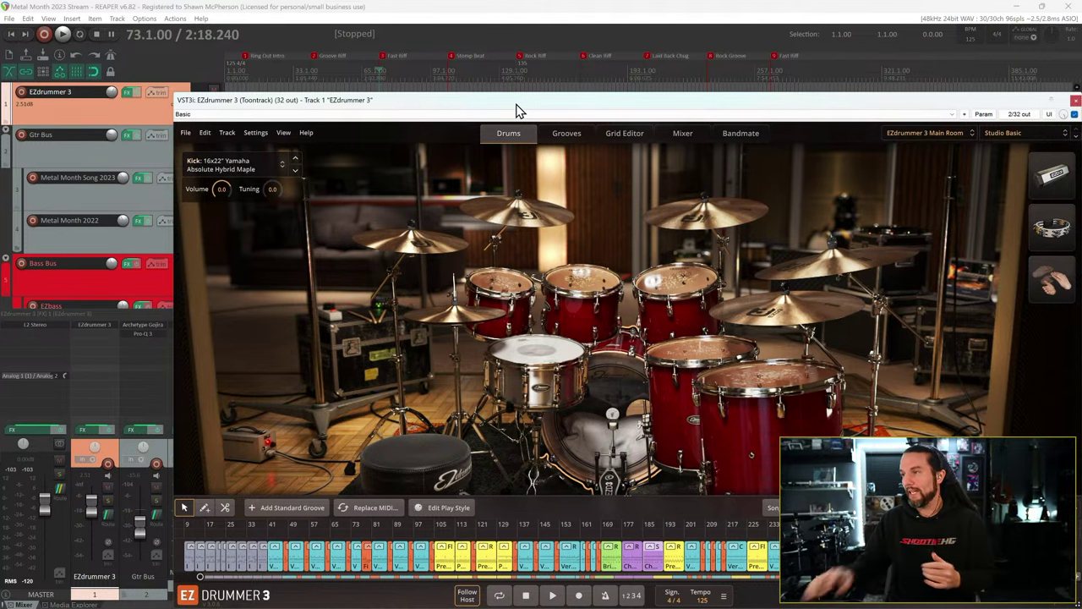
left_click(942, 132)
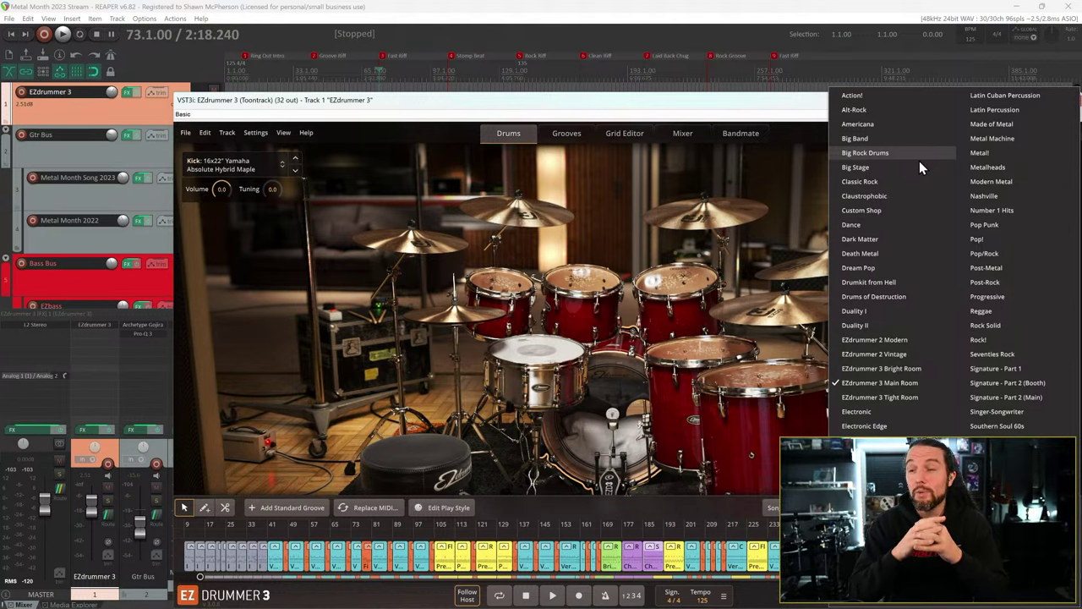
left_click(773, 107)
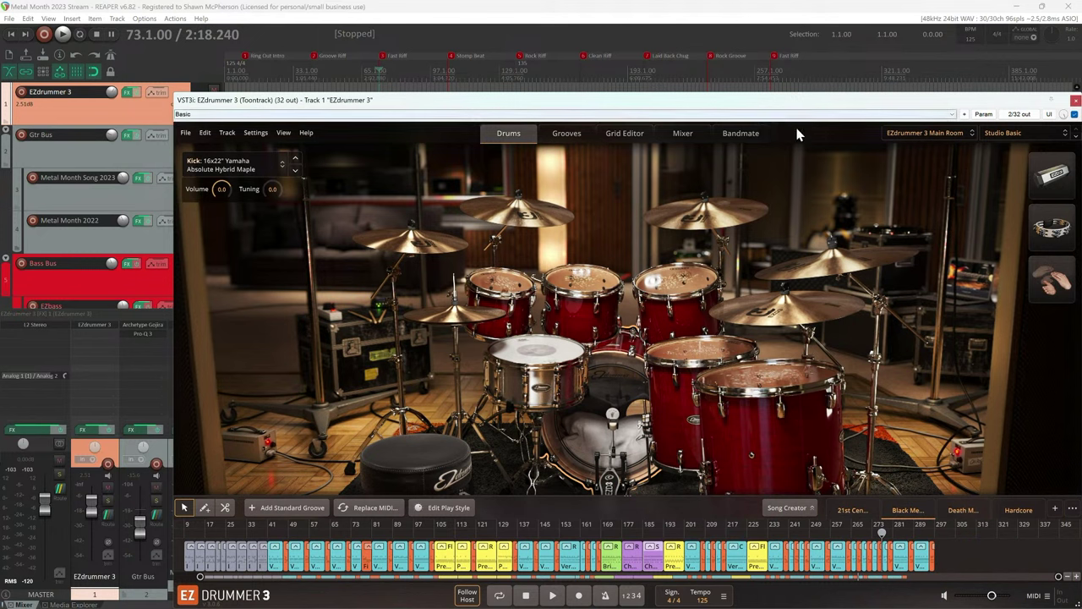
- Look through the 21st Century Metal, Black Metal, Death Metal and Hardcore song tracks and the full song track list in EZdrummer 3
left_click(856, 511)
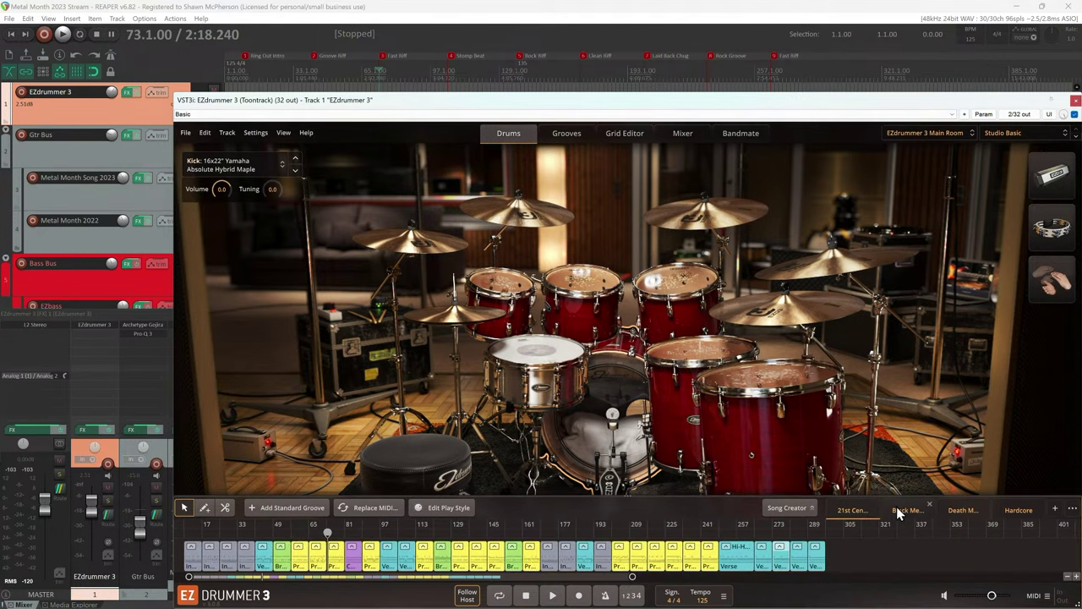
left_click(903, 511)
left_click(961, 511)
left_click(1014, 510)
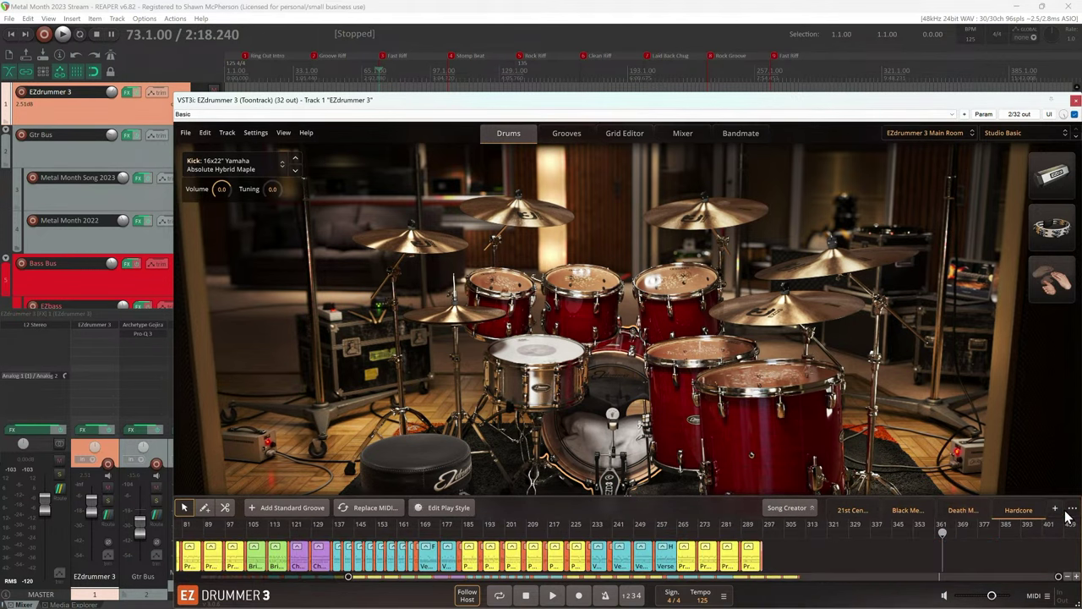
left_click(1072, 509)
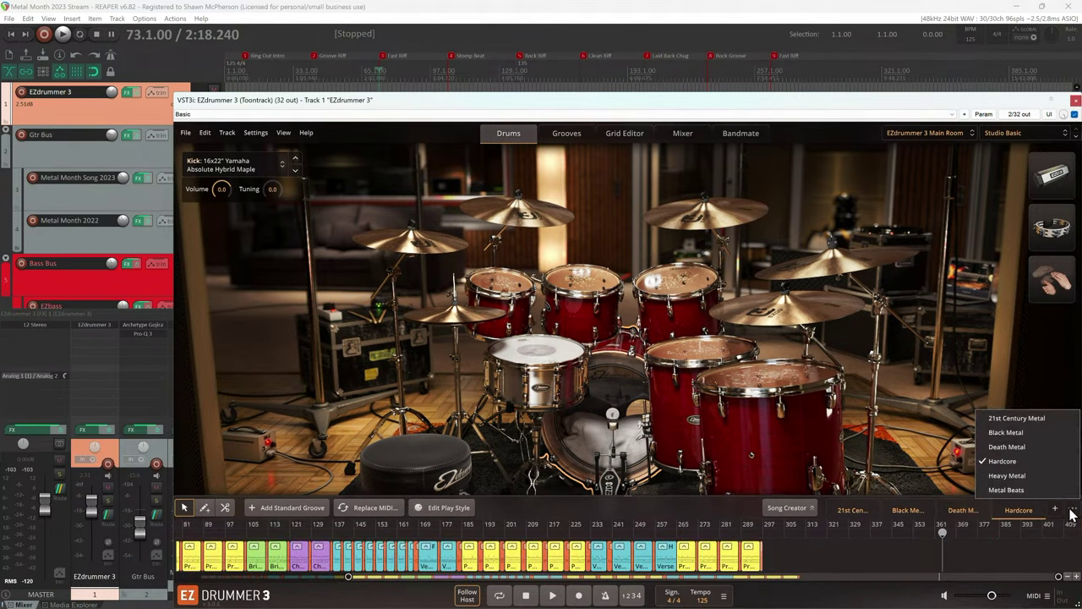
left_click(889, 558)
left_click(853, 511)
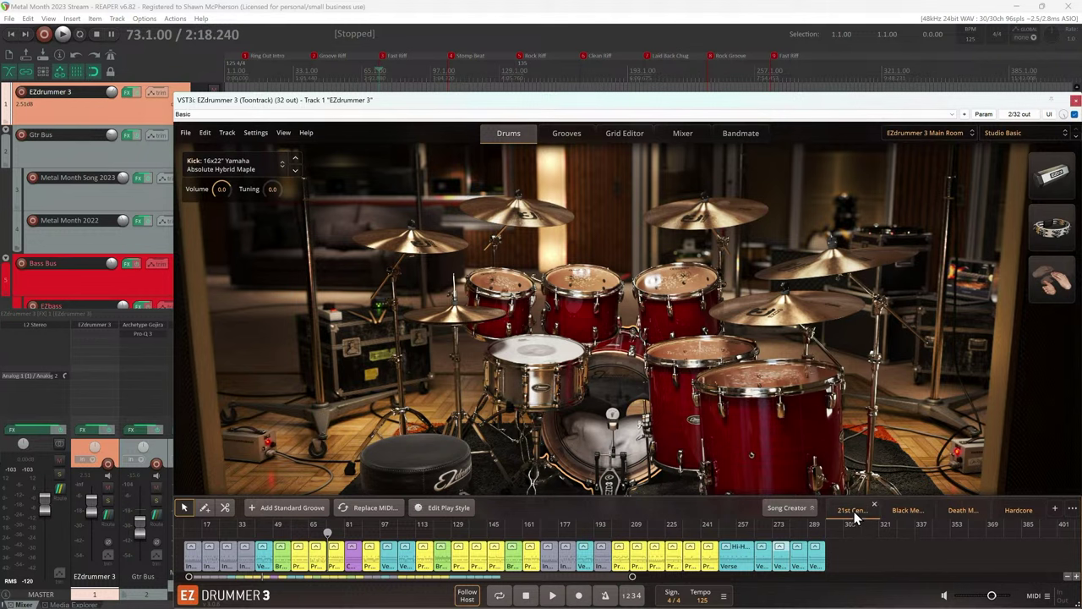
left_click(899, 513)
left_click(961, 513)
left_click(1016, 513)
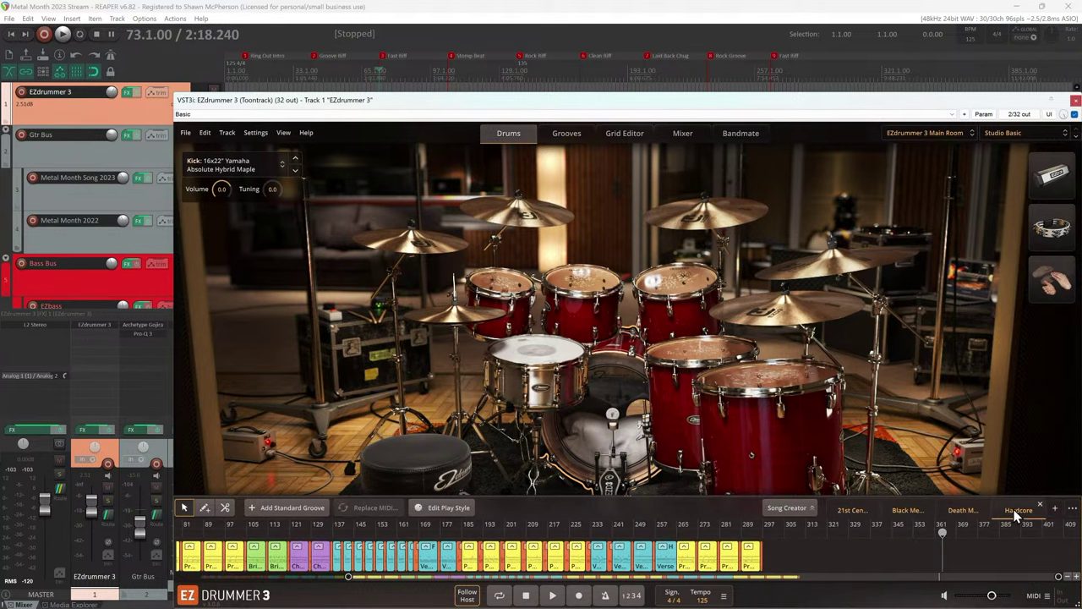
- Select the 21st Century Metal song track and load the Big Stage sound library in EZdrummer 3
left_click(856, 513)
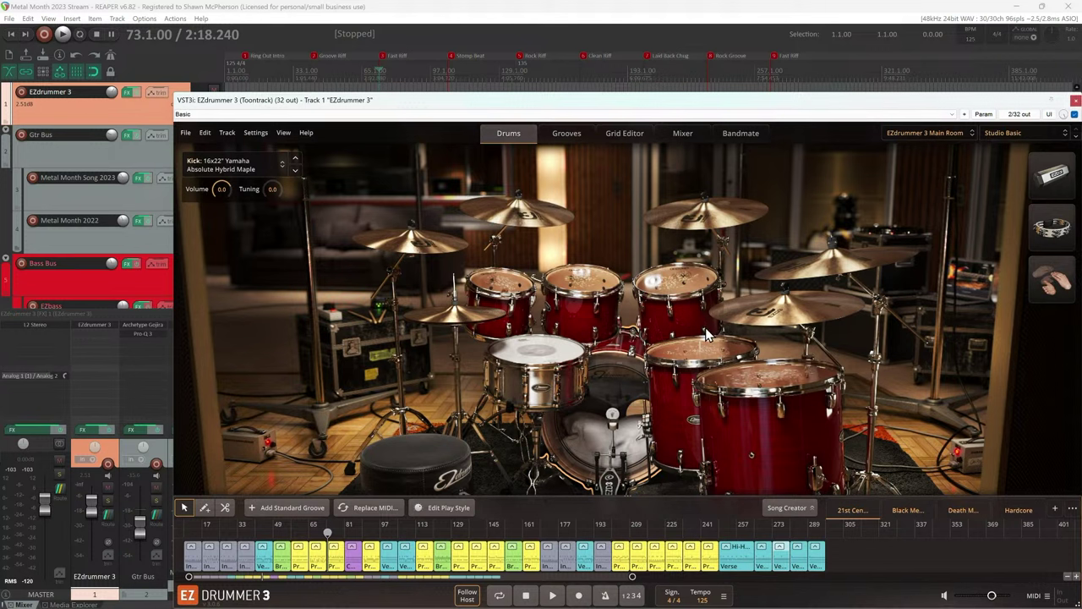
left_click(925, 133)
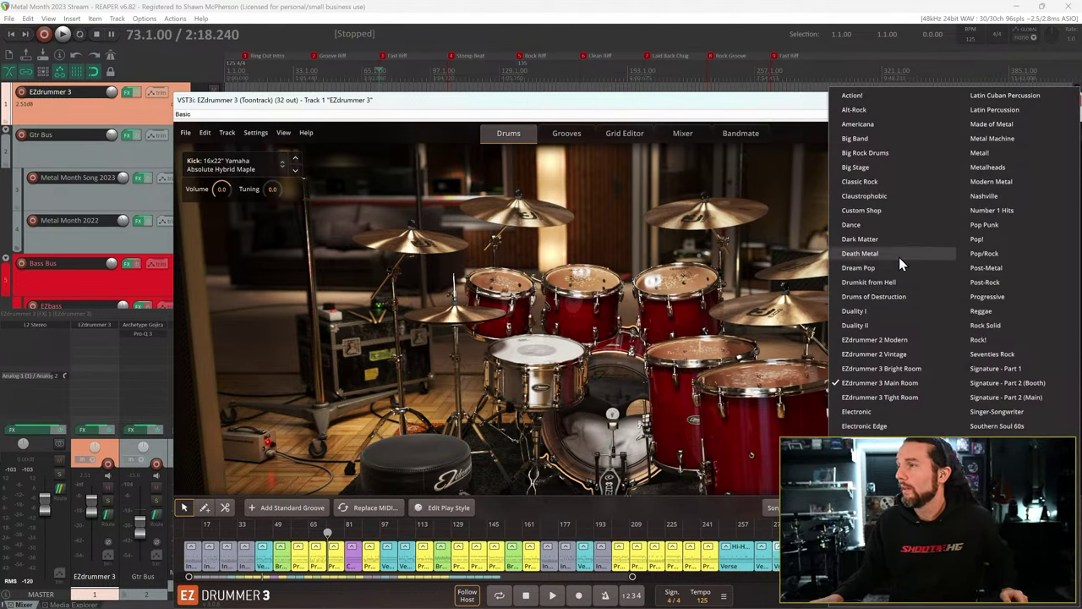
left_click(858, 167)
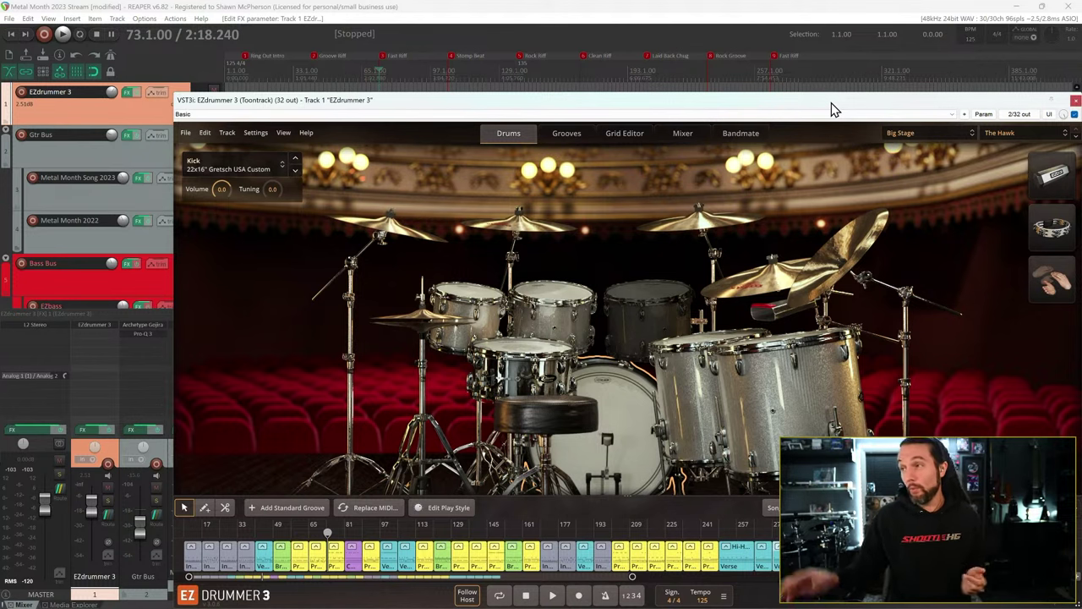
- Play the song from the Ring Out Intro marker and load the Big Kit's Showstopper preset during playback
left_click(245, 58)
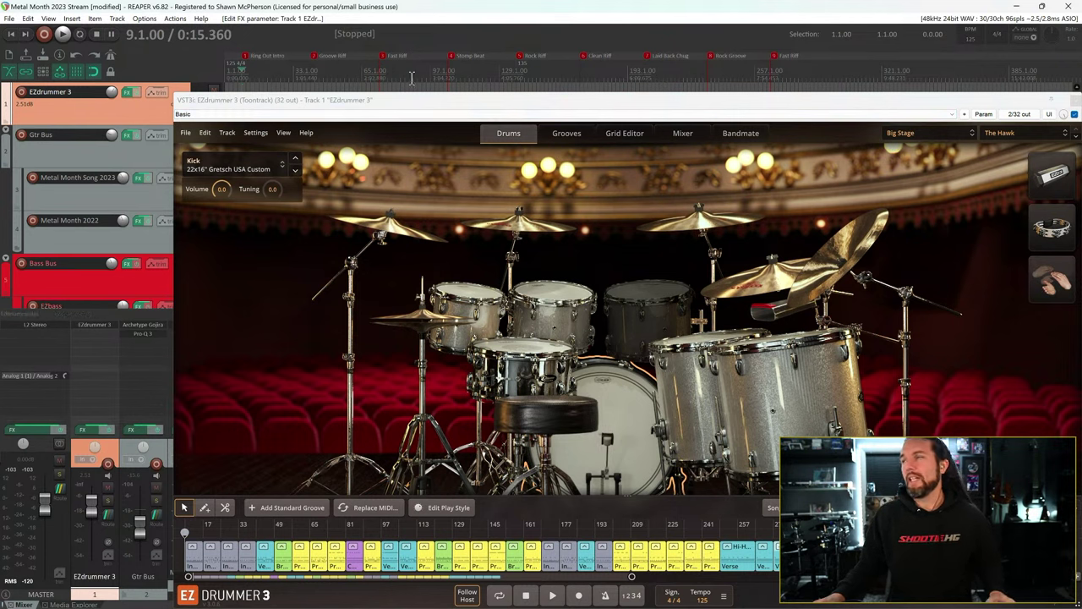
key("space")
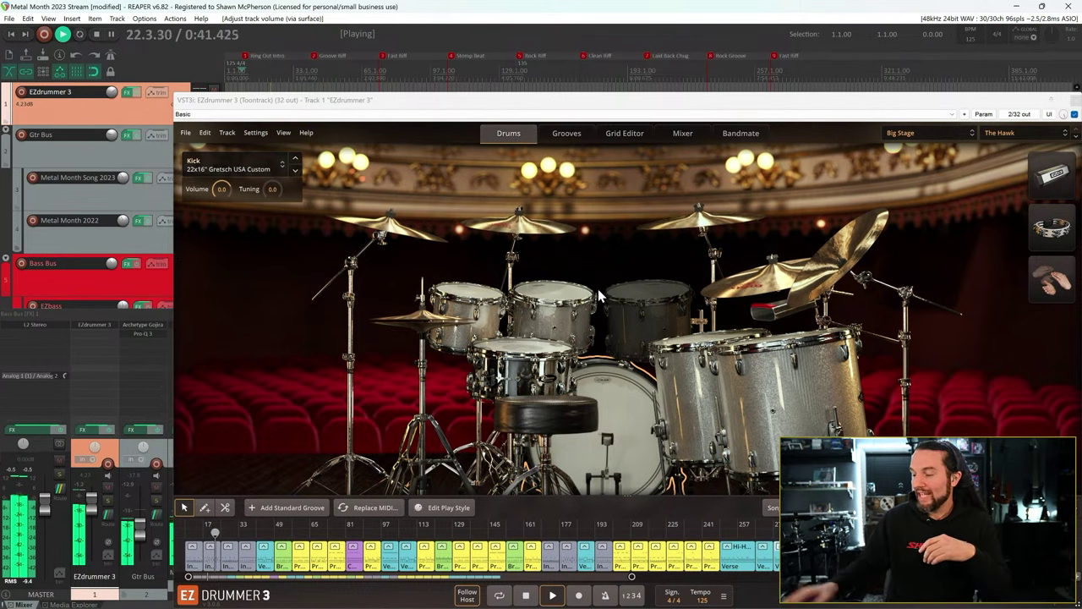
left_click(1001, 132)
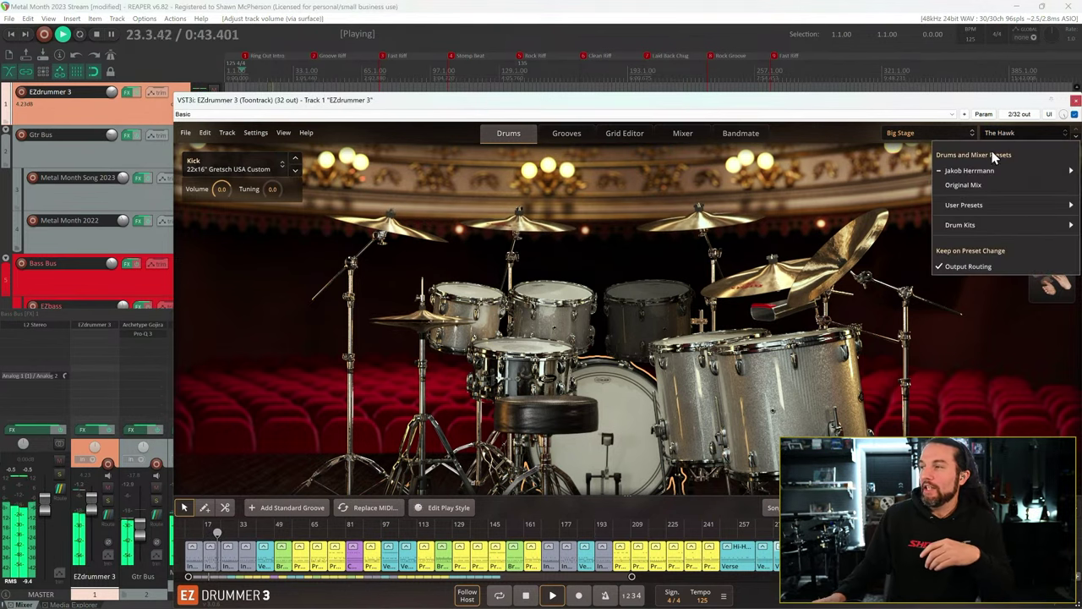
mouse_move(982, 171)
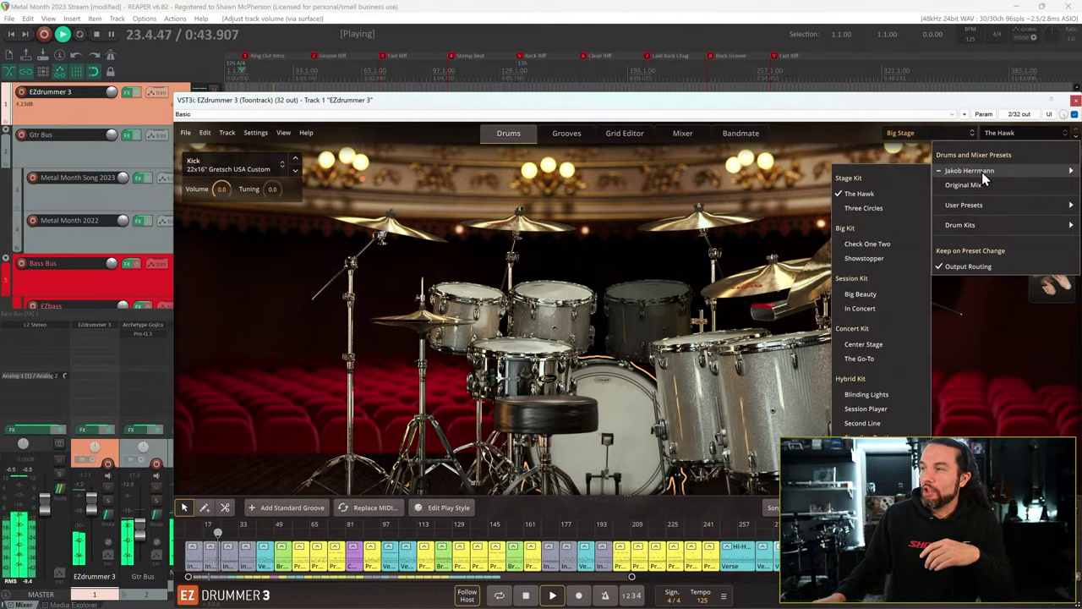
left_click(872, 260)
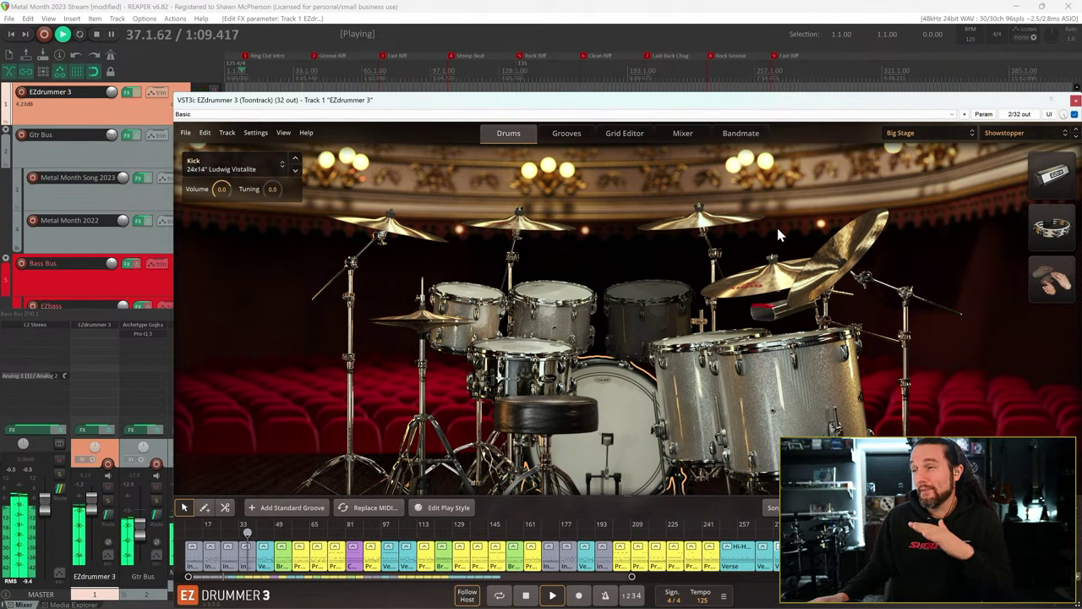
- Audition the cowbell, compare the drums with Room stereo 1, Room stereo 2 and Room mono muted from the first Fast Riff marker, and unmute them
left_click(771, 313)
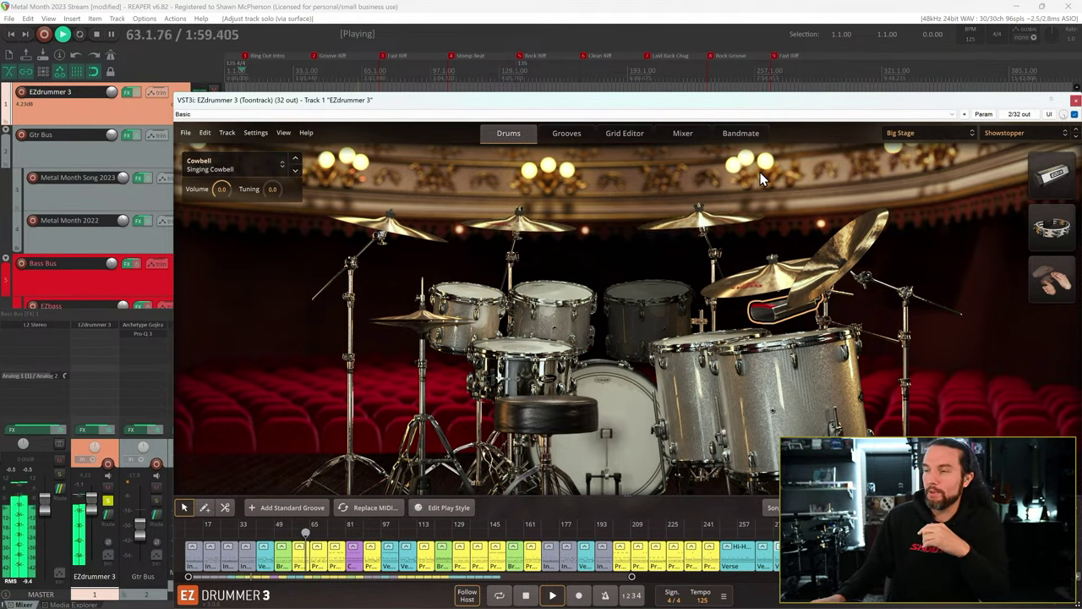
left_click(683, 134)
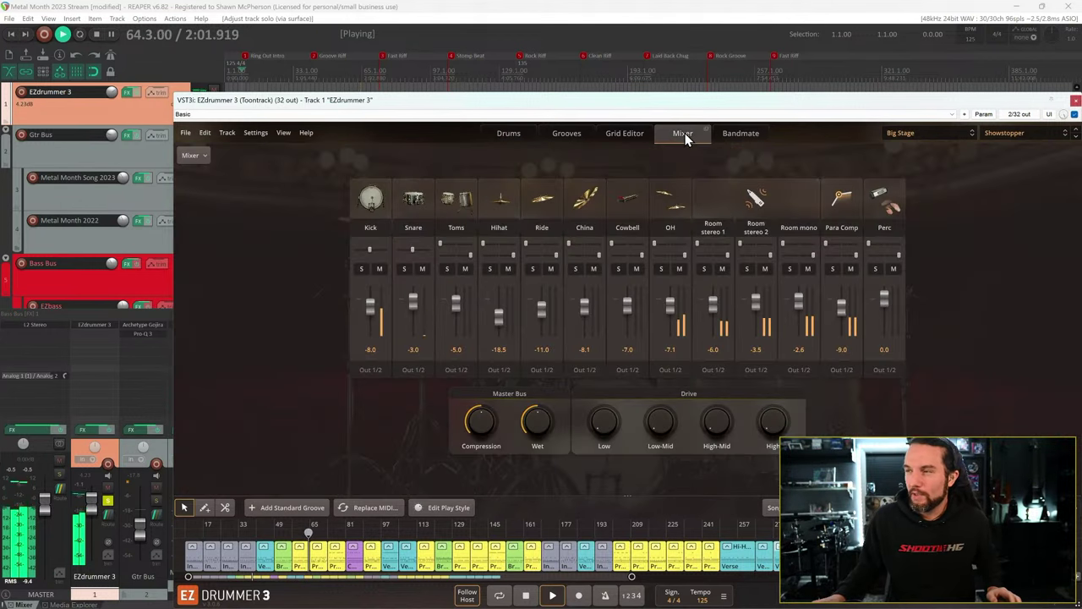
left_click(723, 269)
left_click(765, 268)
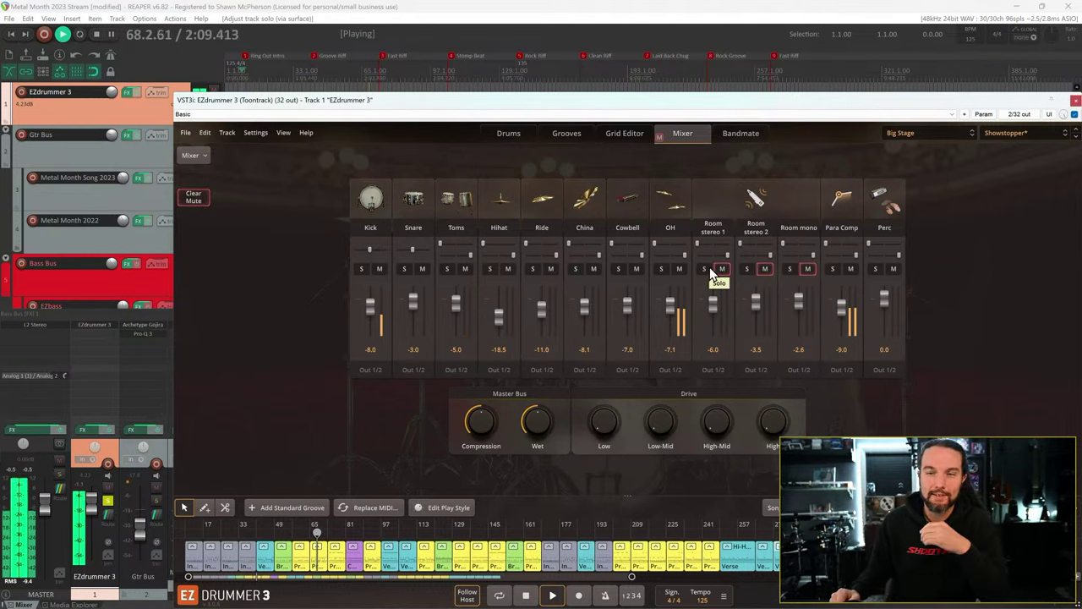
left_click(385, 62)
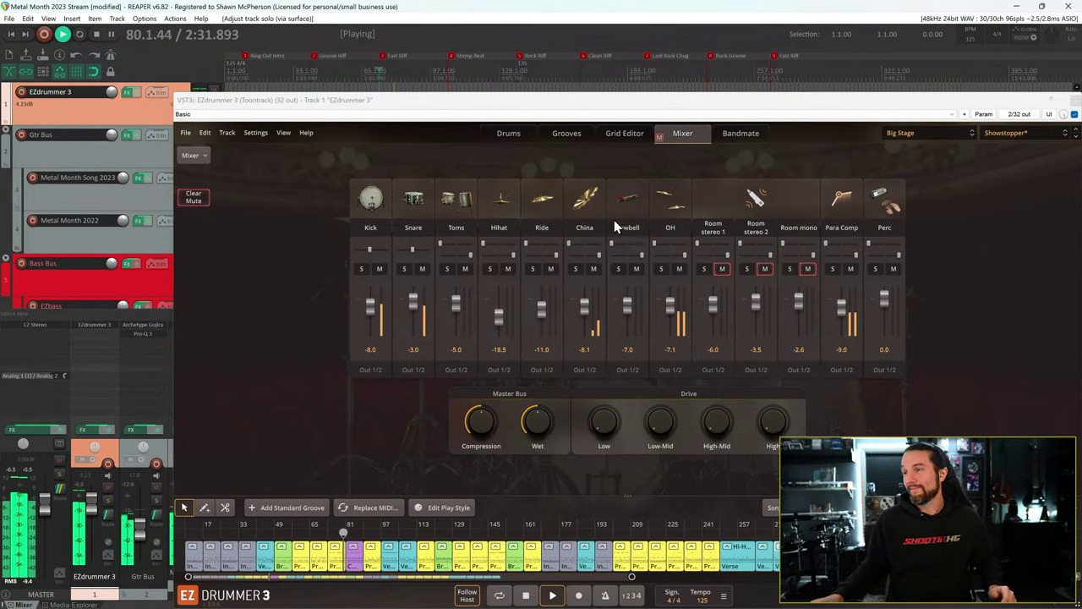
left_click(721, 269)
left_click(808, 269)
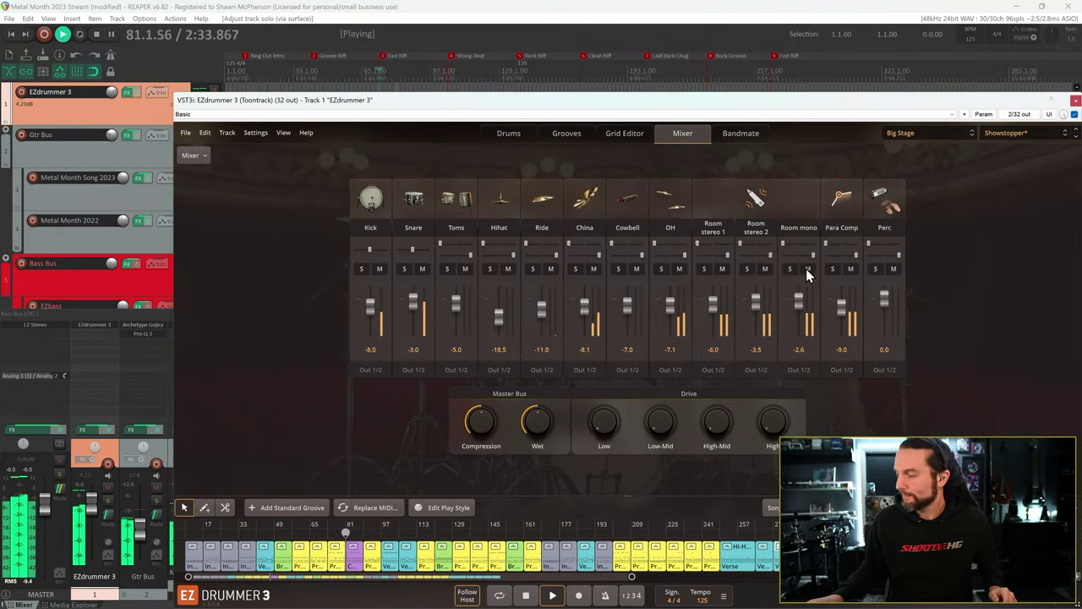
- Load the Session Kit's Big Beauty preset and review the available snare drums in the kit view without changing the snare
left_click(1013, 135)
mouse_move(980, 173)
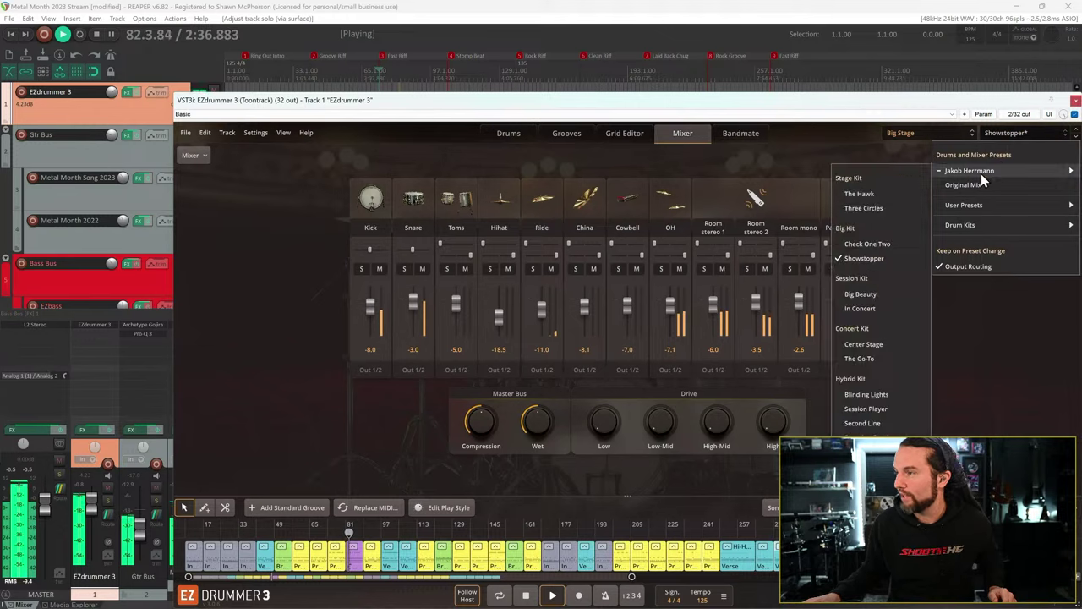
left_click(877, 294)
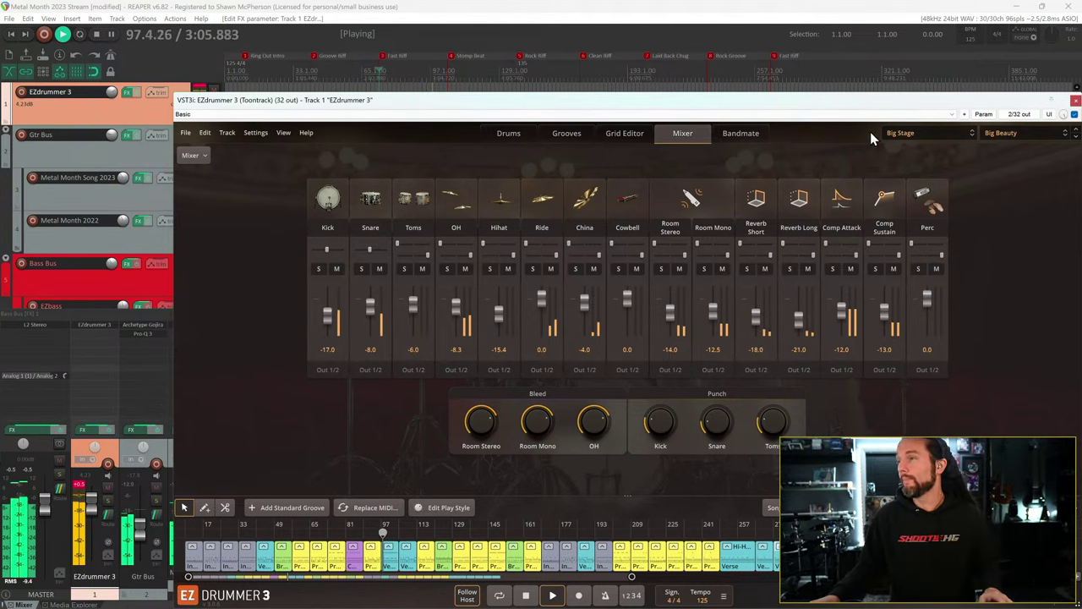
left_click(535, 132)
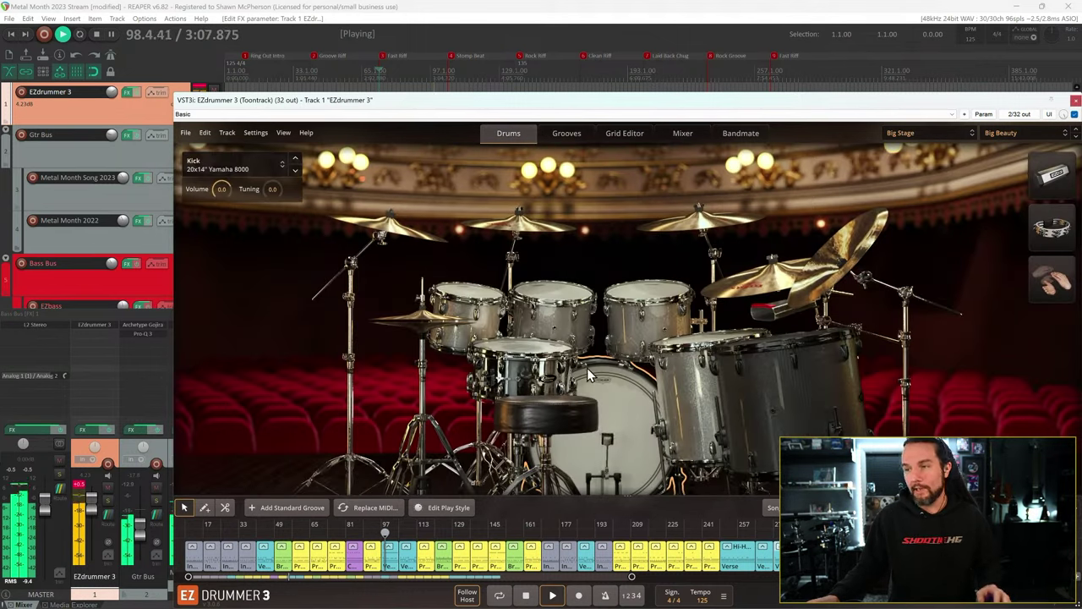
left_click(521, 345)
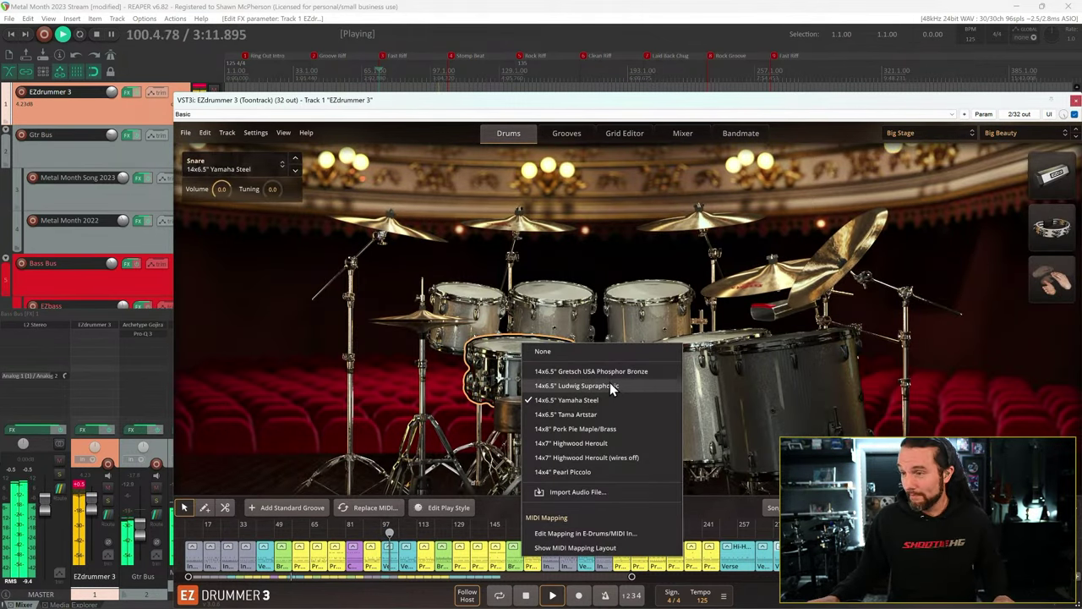
left_click(1008, 159)
- Load the Standing Ovation preset, play the song from the last Fast Riff marker, and stop playback
left_click(1001, 134)
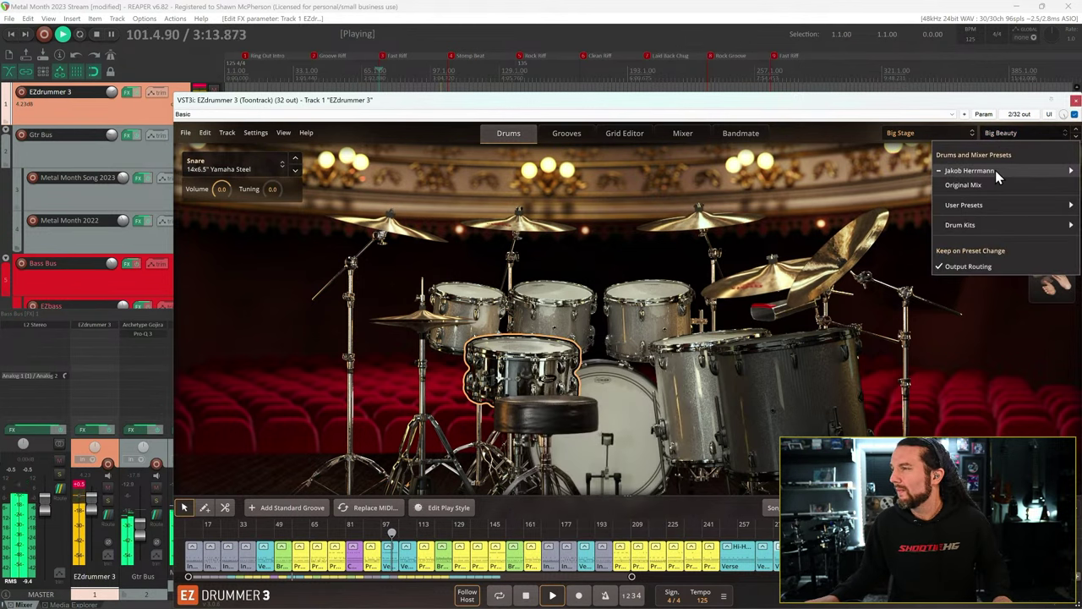
mouse_move(995, 170)
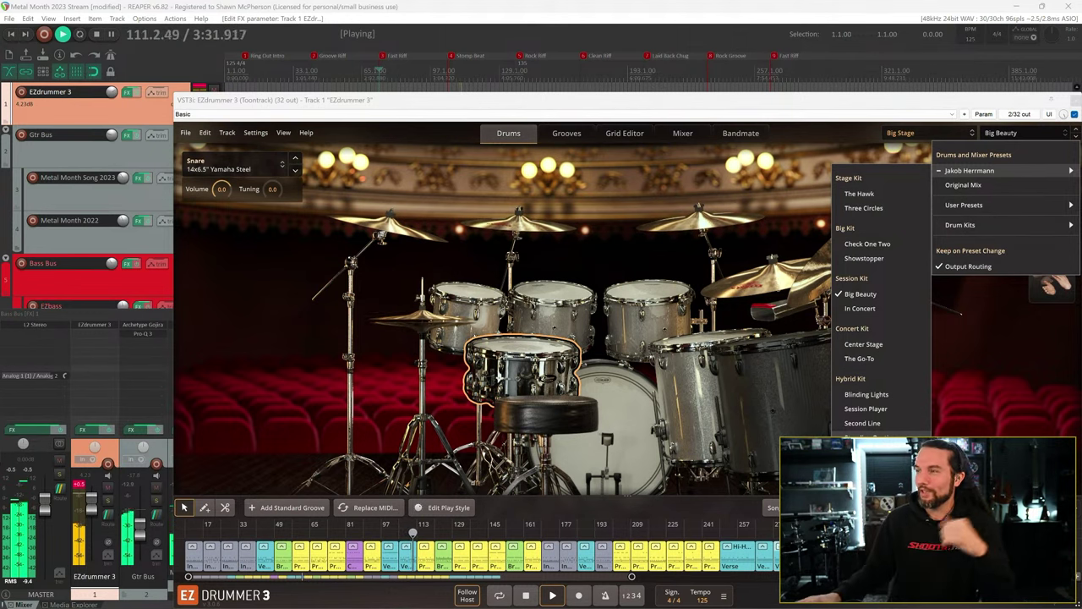
left_click(863, 436)
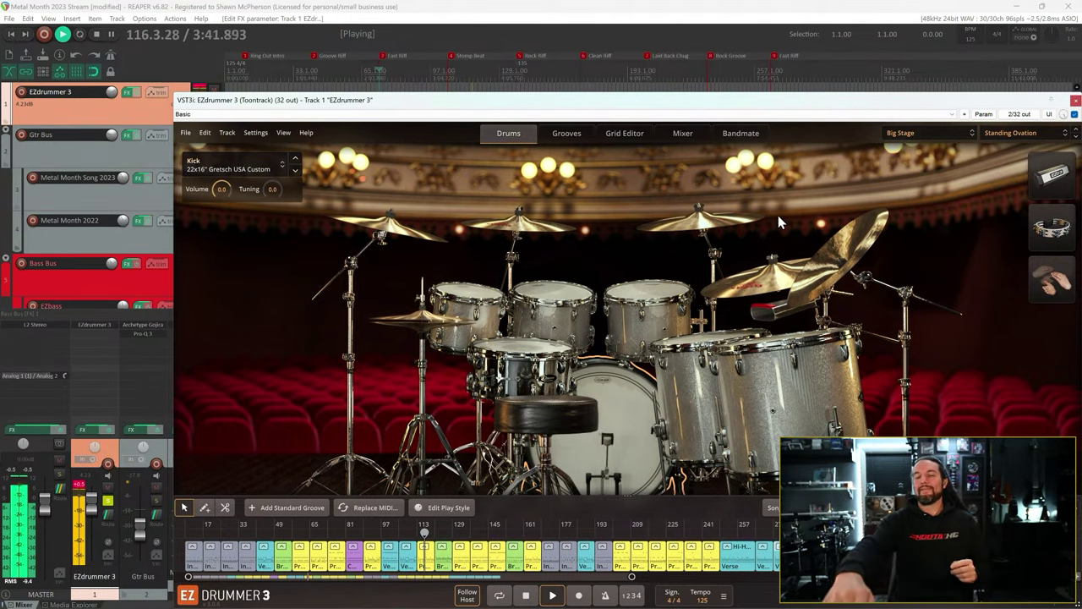
left_click(776, 61)
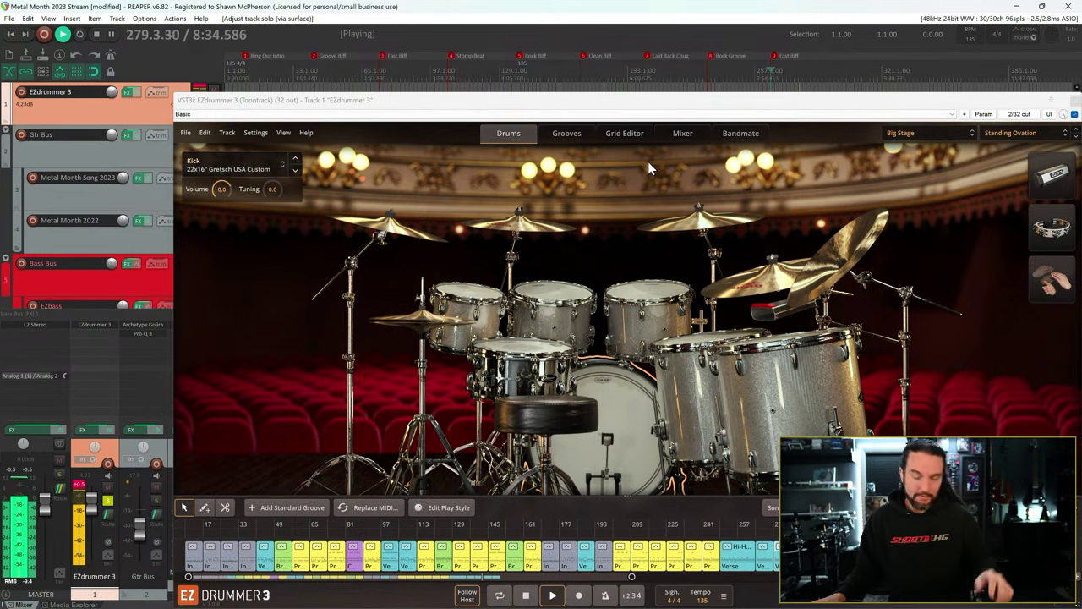
key("space")
- Audition the rack toms, a floor tom and the kick drum individually in the kit view
left_click(554, 296)
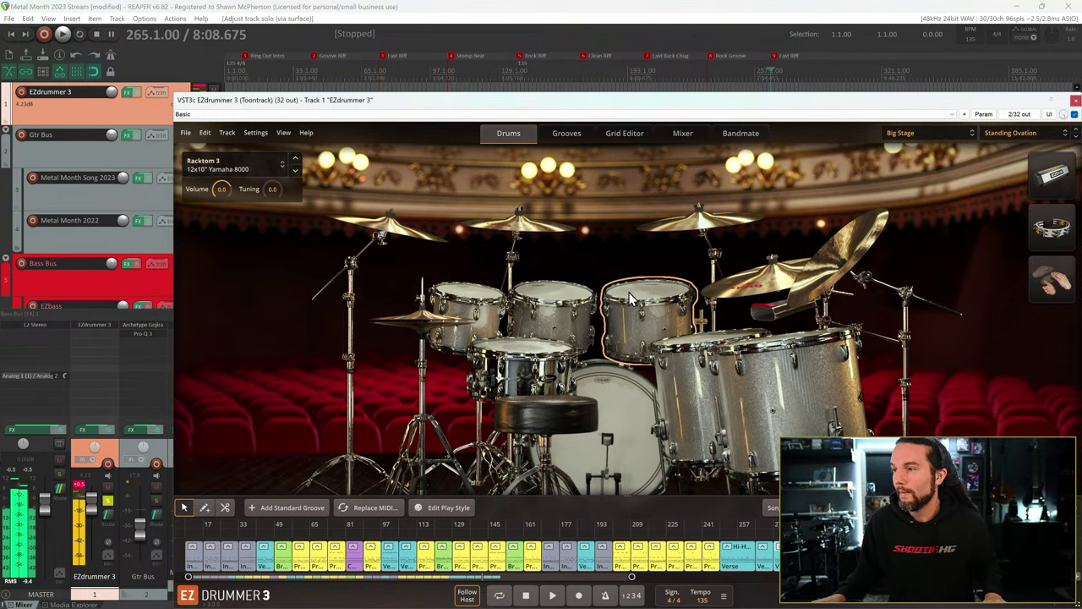
left_click(692, 359)
left_click(613, 406)
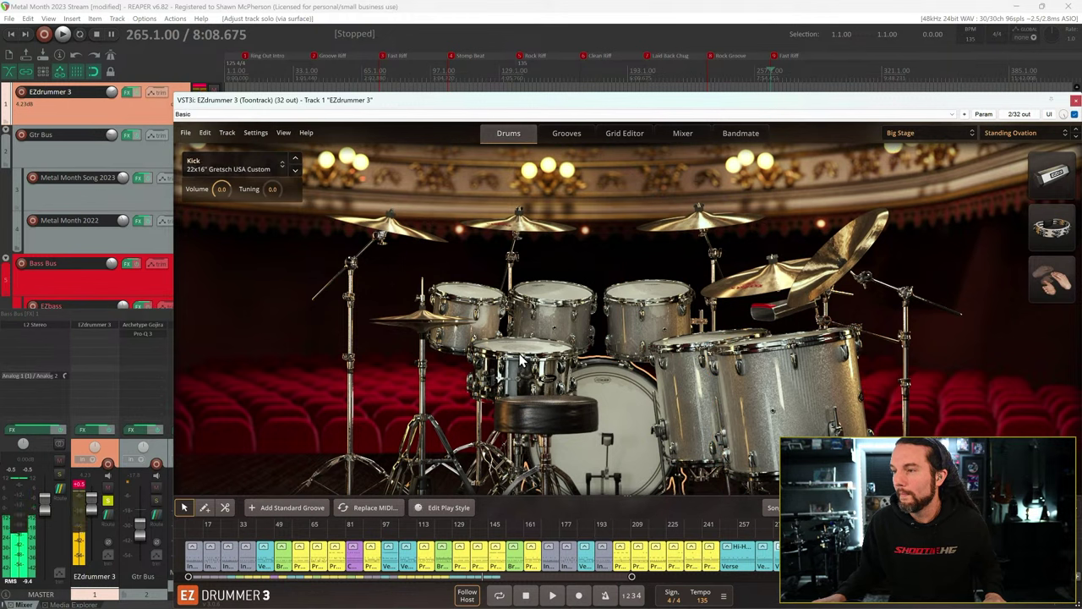
- Try alternative kick drums, including 20x14" Yamaha 8000, 22" Tama Imperialstar and 24" Tama Imperialstar - no resonance head
right_click(645, 394)
left_click(681, 434)
right_click(621, 404)
left_click(660, 441)
right_click(612, 392)
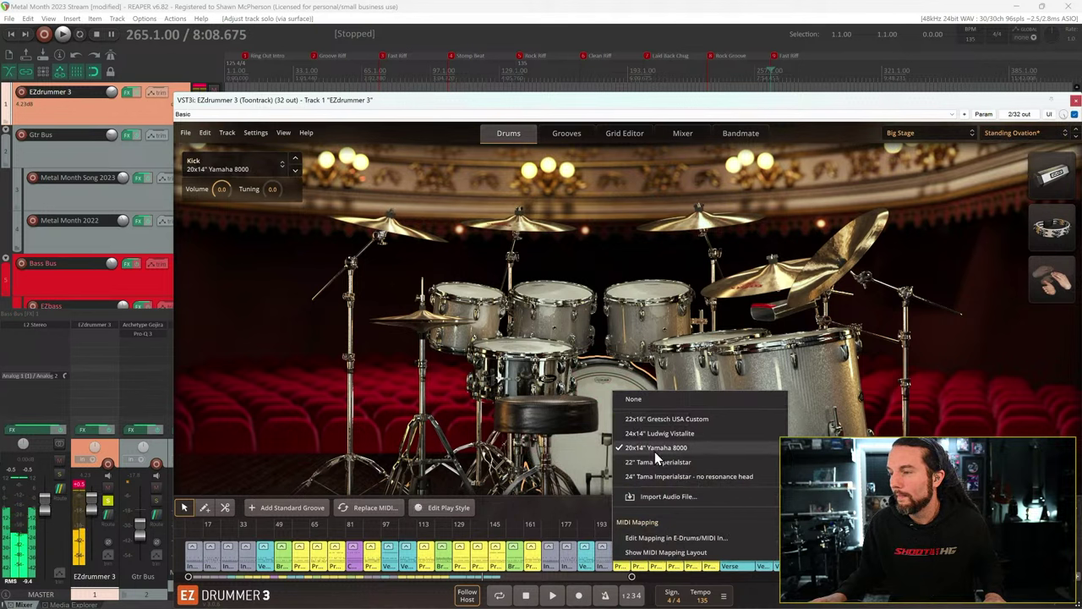
left_click(663, 463)
right_click(620, 400)
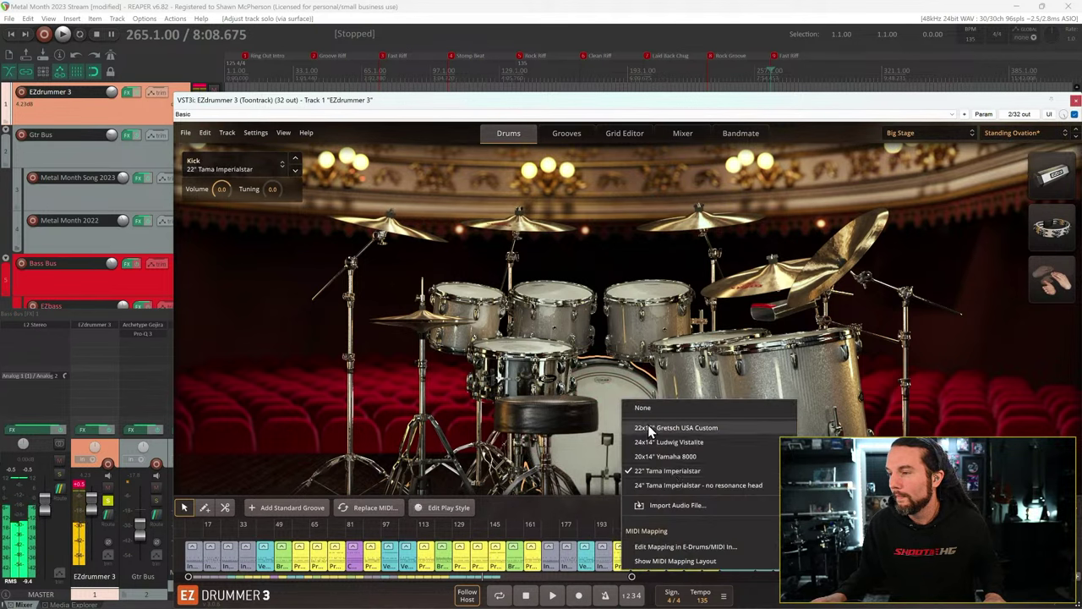
left_click(674, 486)
- Check the snare alternatives while keeping the 14x8" Pork Pie Maple/Brass, audition the kick, and play the song briefly
right_click(524, 354)
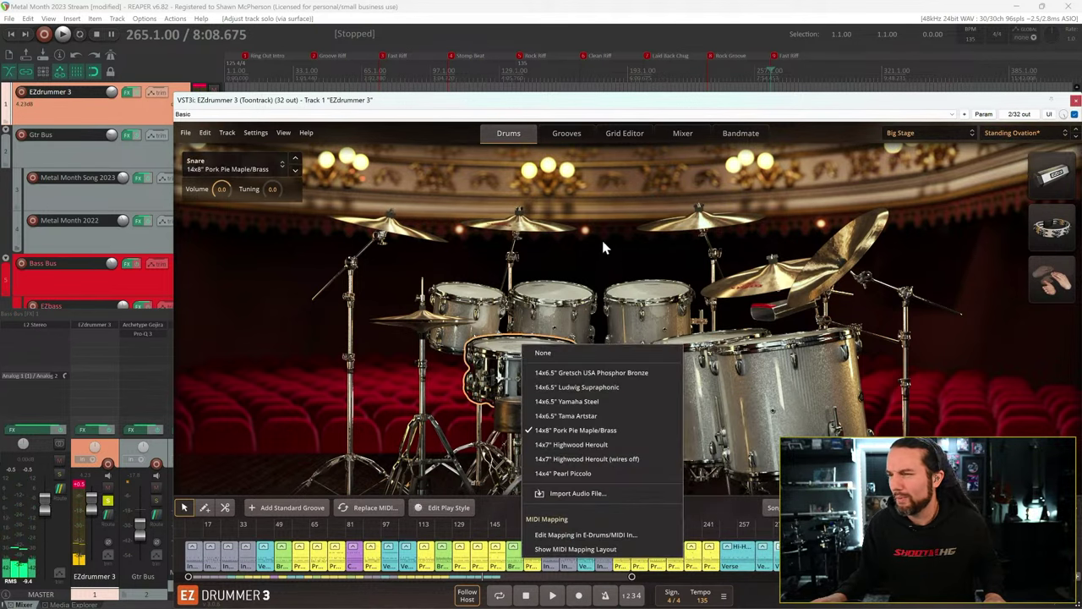
left_click(611, 431)
left_click(612, 430)
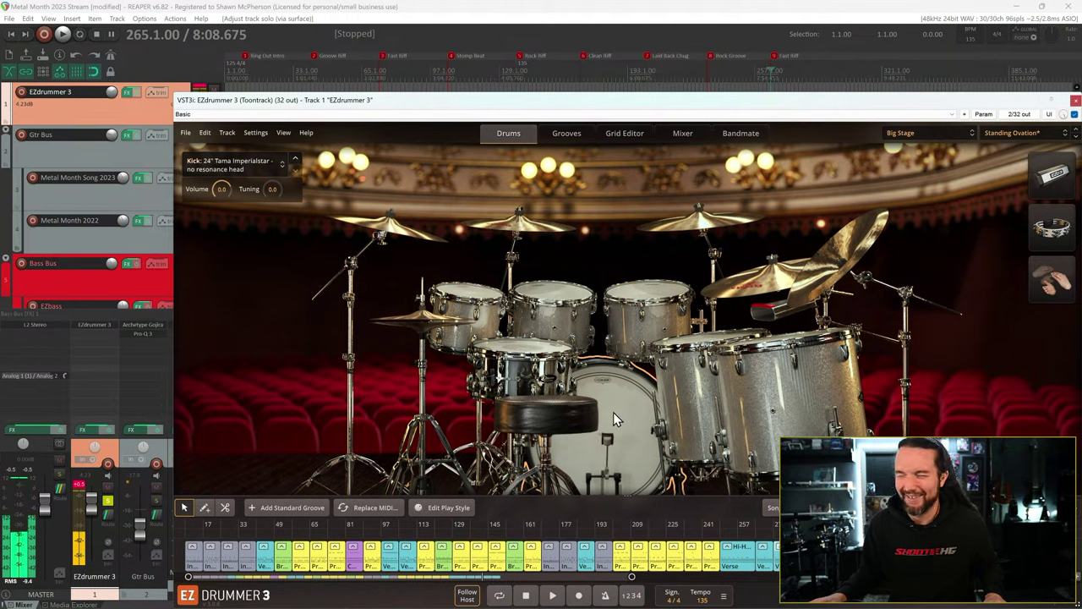
key("space")
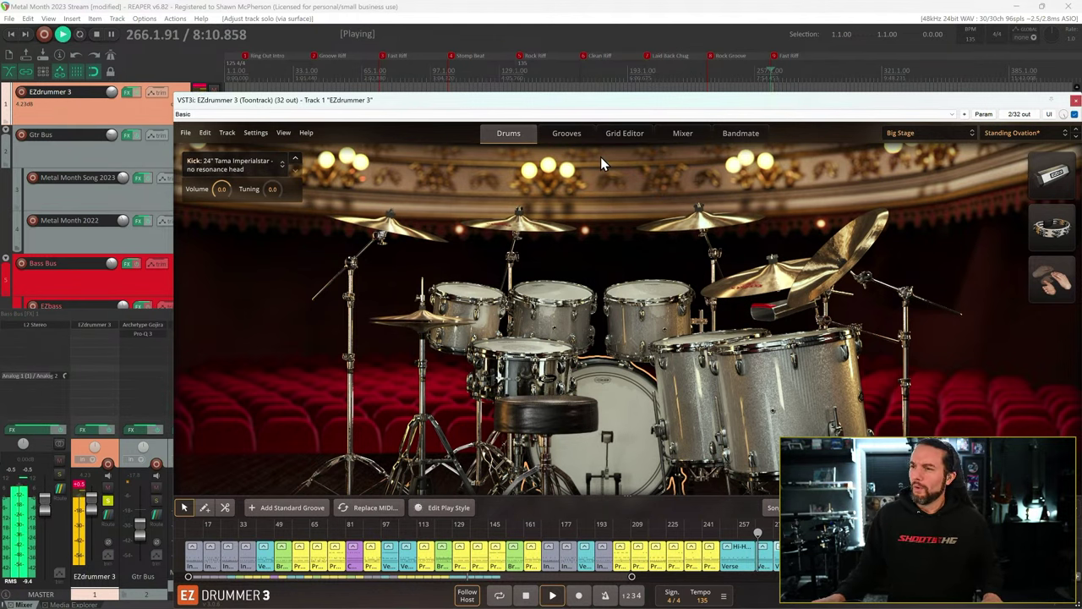
key("space")
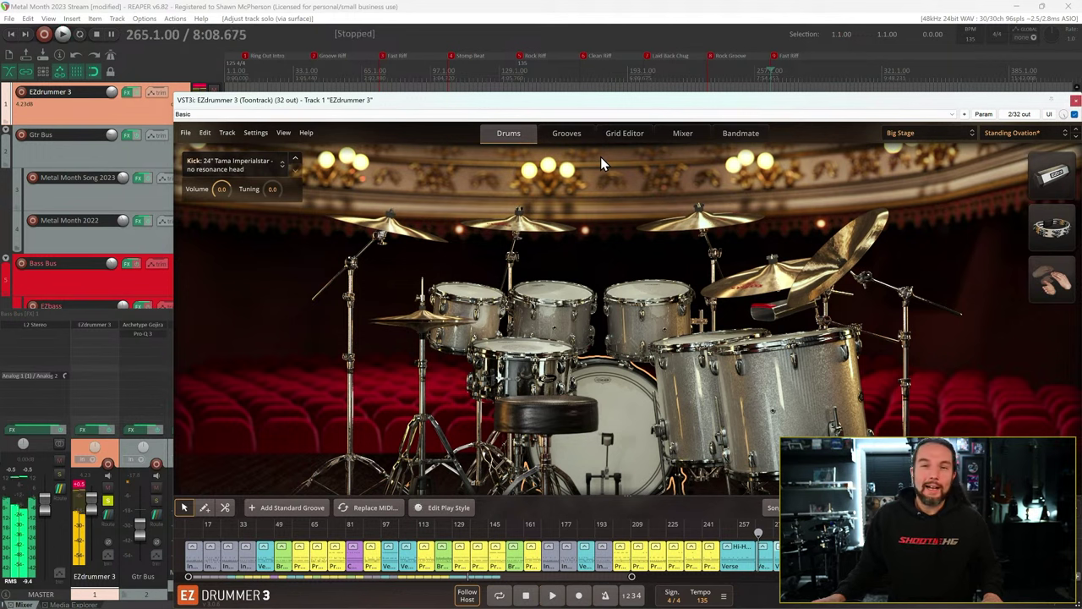
- Try snares including Ludwig Supraphonic, Yamaha Steel and Tama Artstar, return to the 14x8" Pork Pie Maple/Brass, and play the song briefly
right_click(525, 354)
left_click(580, 381)
right_click(525, 356)
left_click(564, 388)
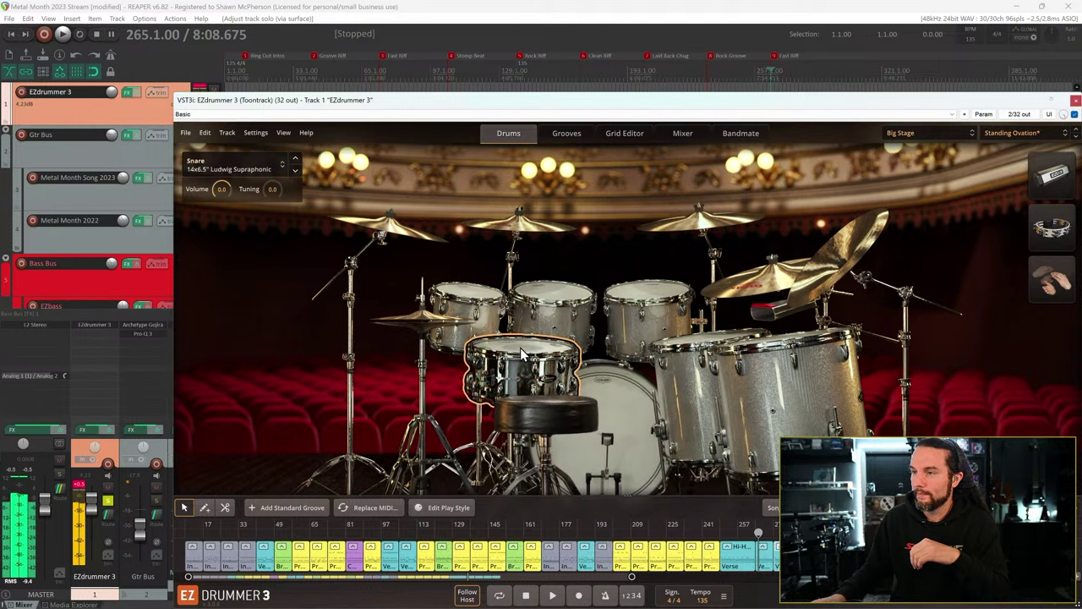
right_click(521, 355)
left_click(573, 403)
right_click(530, 350)
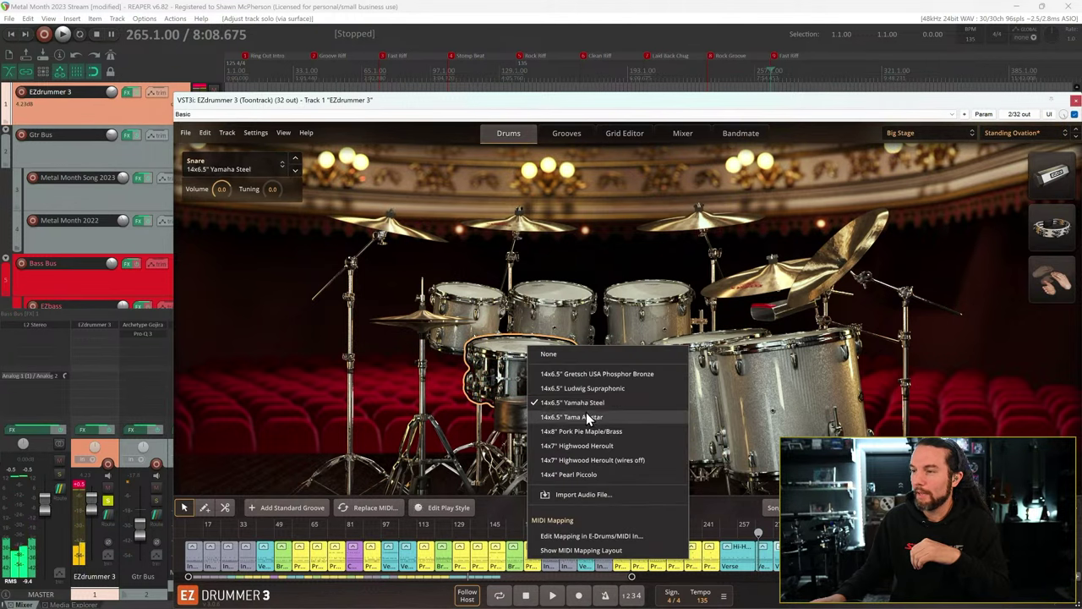
left_click(587, 415)
right_click(529, 344)
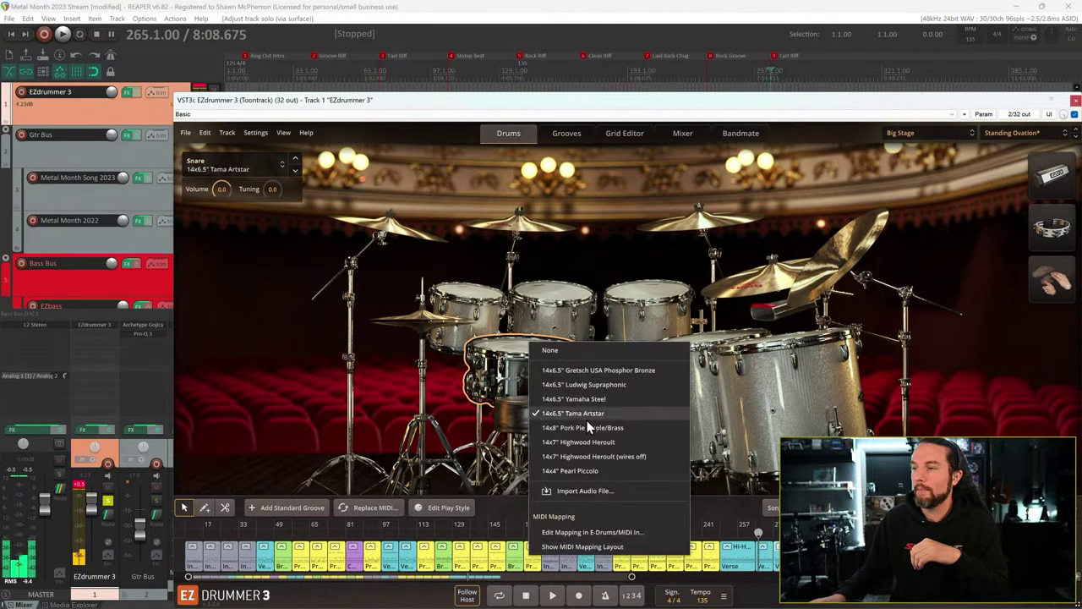
left_click(586, 427)
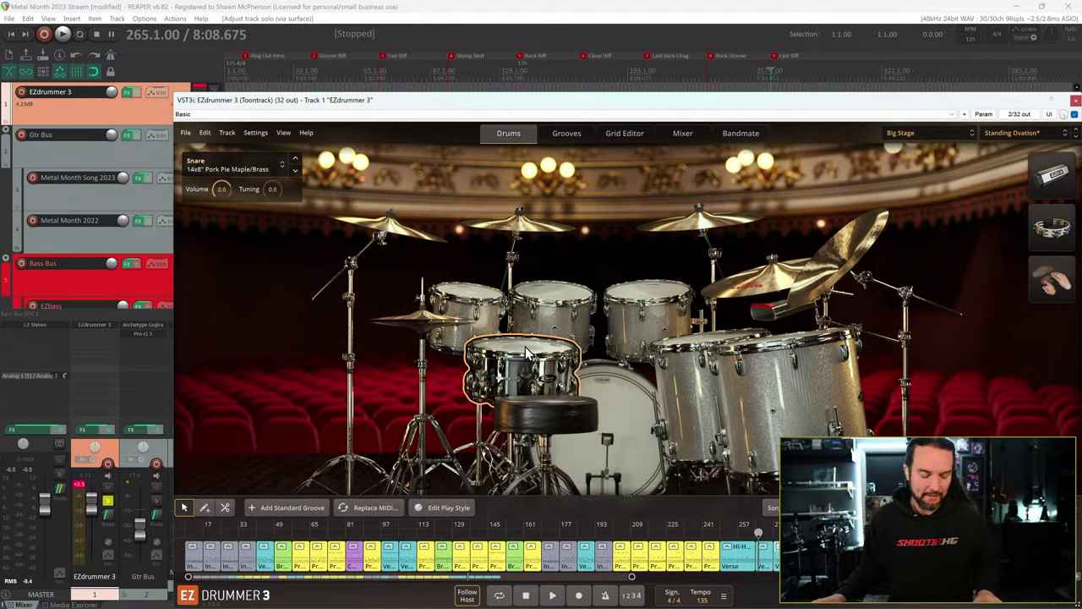
key("space")
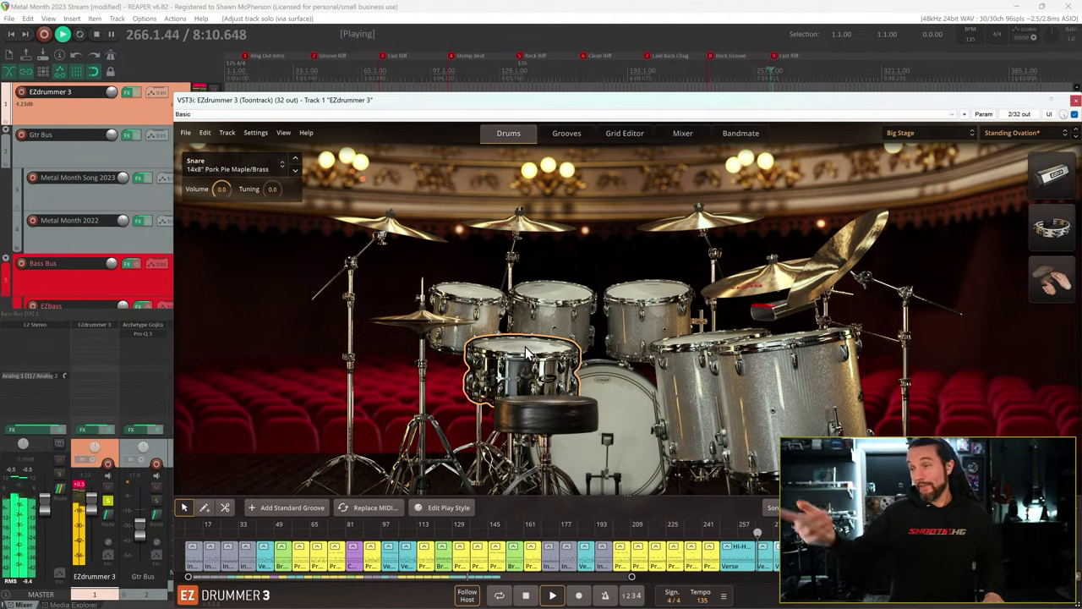
key("space")
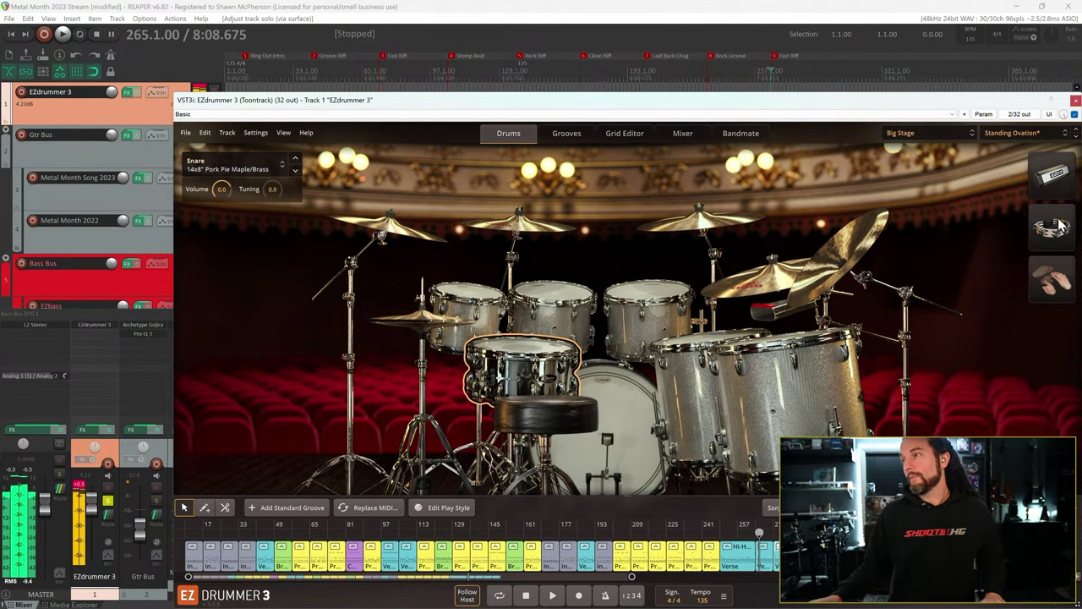
- Load Big Stage's Original Mix preset and look over its microphone channels in the mixer
left_click(1007, 136)
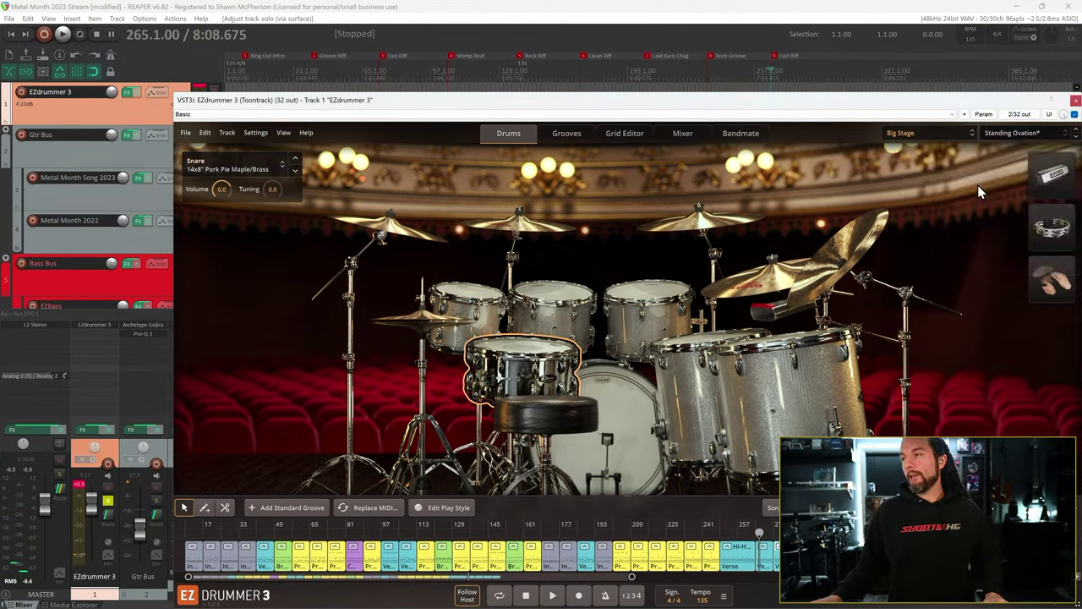
left_click(972, 185)
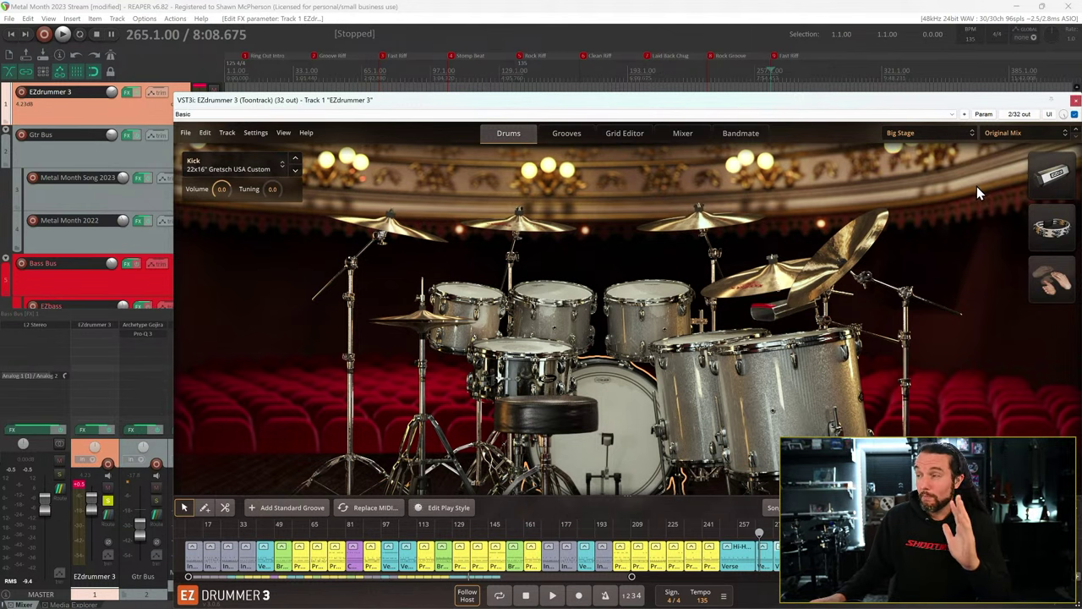
left_click(683, 135)
left_click_drag(448, 382, 377, 397)
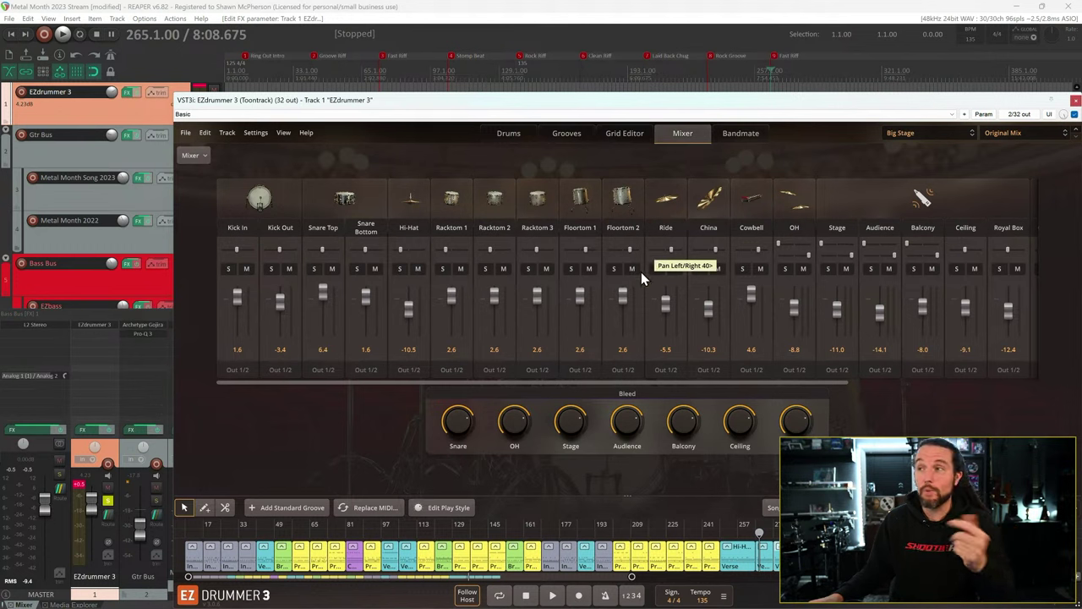
- Play the song from the Ring Out Intro marker with Big Stage's Original Mix, watching the mixer and drum kit views
left_click(248, 61)
key("space")
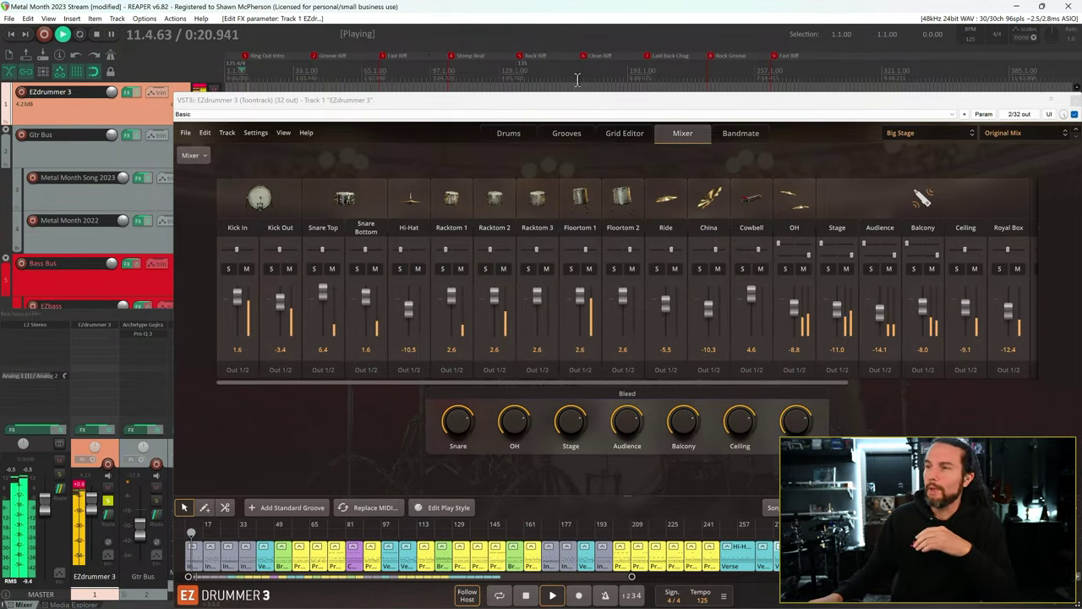
left_click(509, 135)
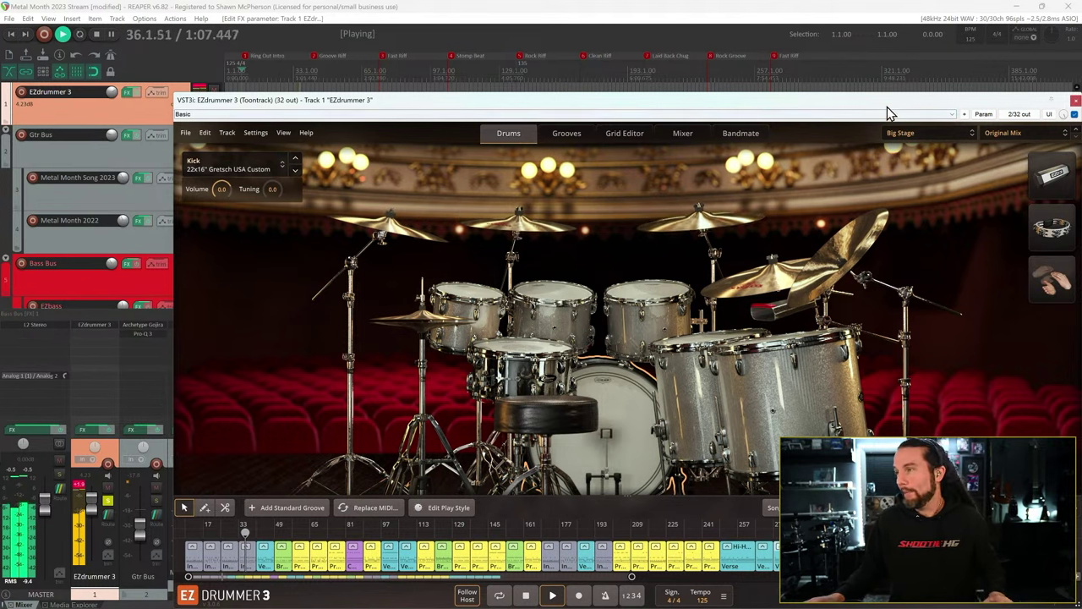
key("space")
- Load the Claustrophobic sound library and look over the list of other available libraries
left_click(917, 135)
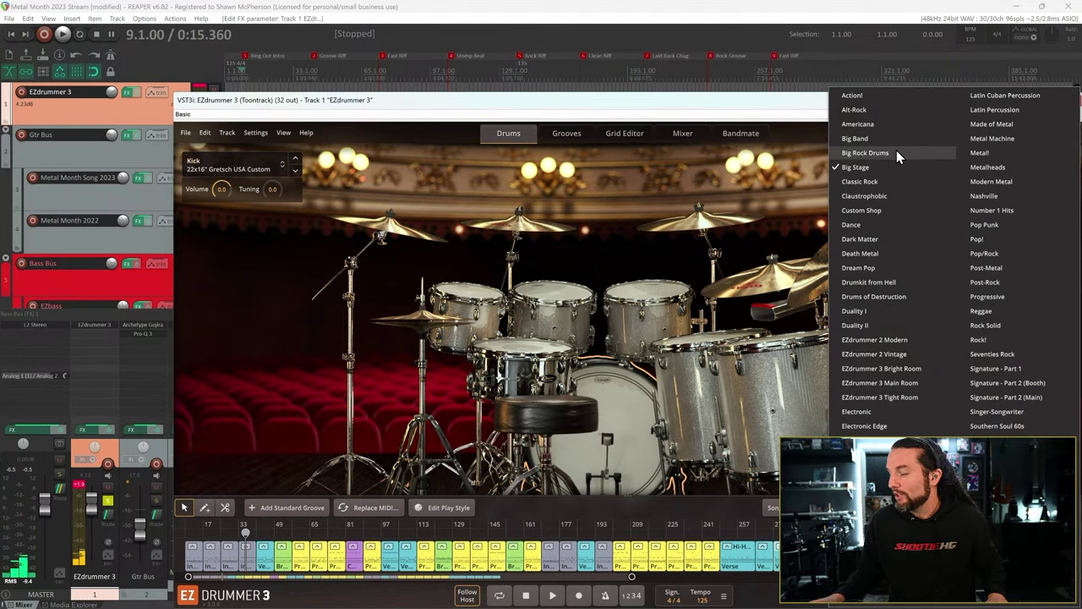
left_click(888, 196)
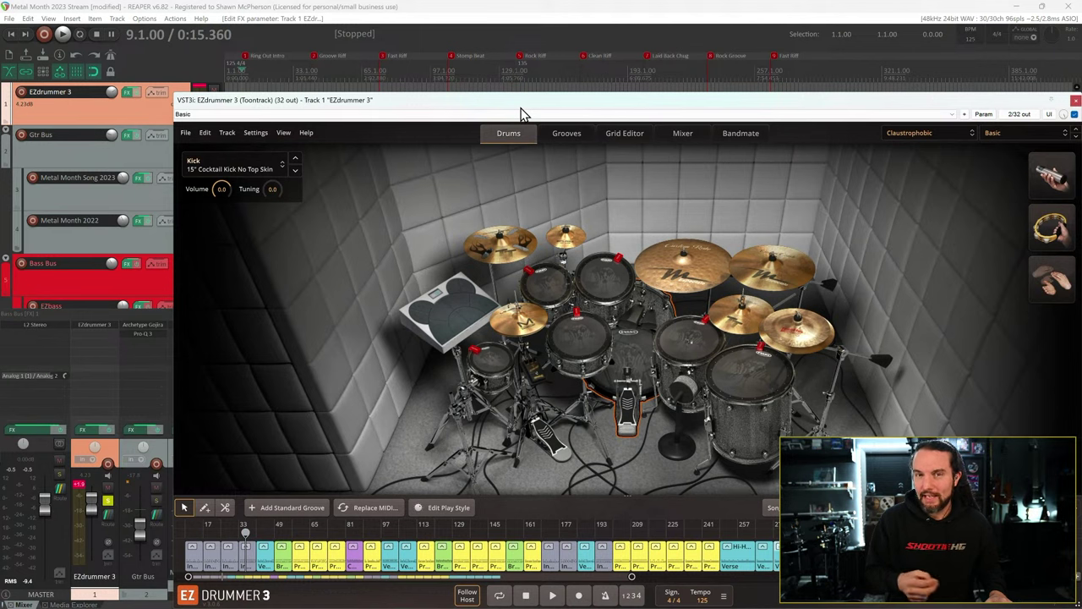
left_click(917, 134)
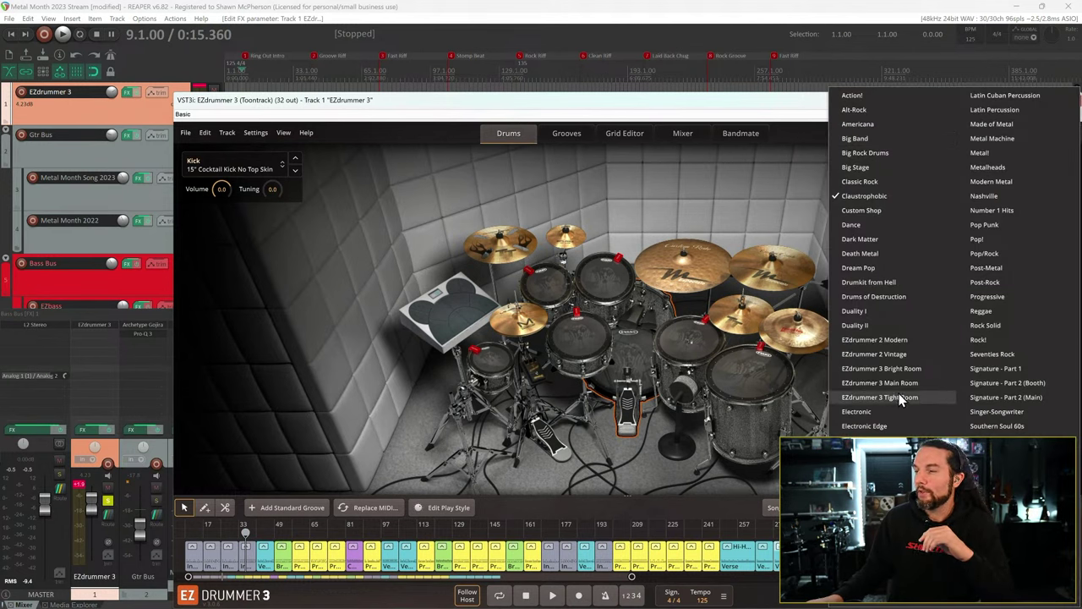
left_click(763, 110)
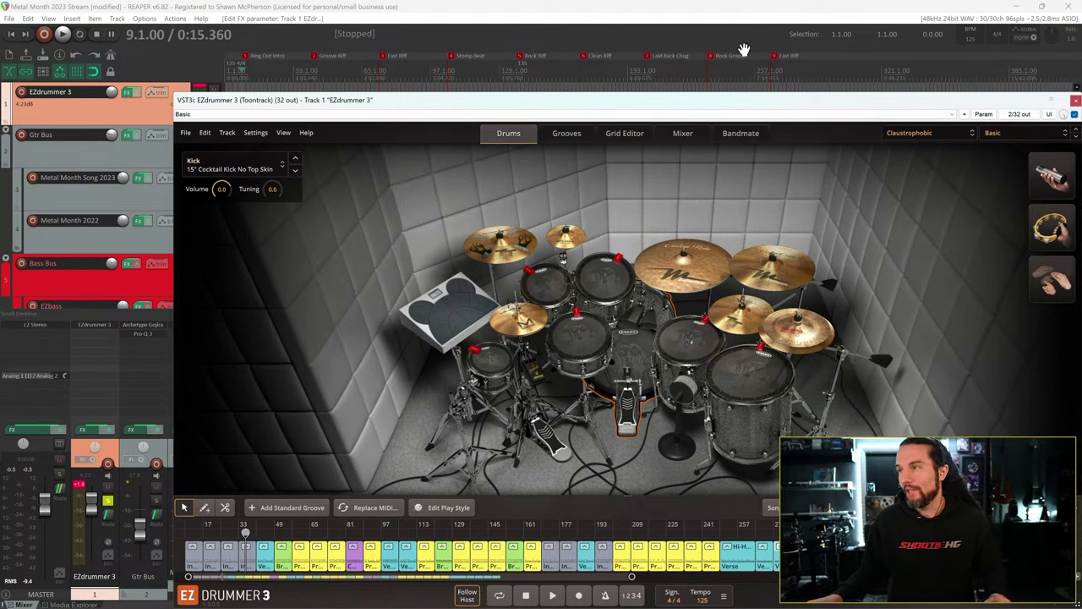
- Play the song with the Claustrophobic kit from the Rock Riff marker and from the first Fast Riff marker
left_click(776, 57)
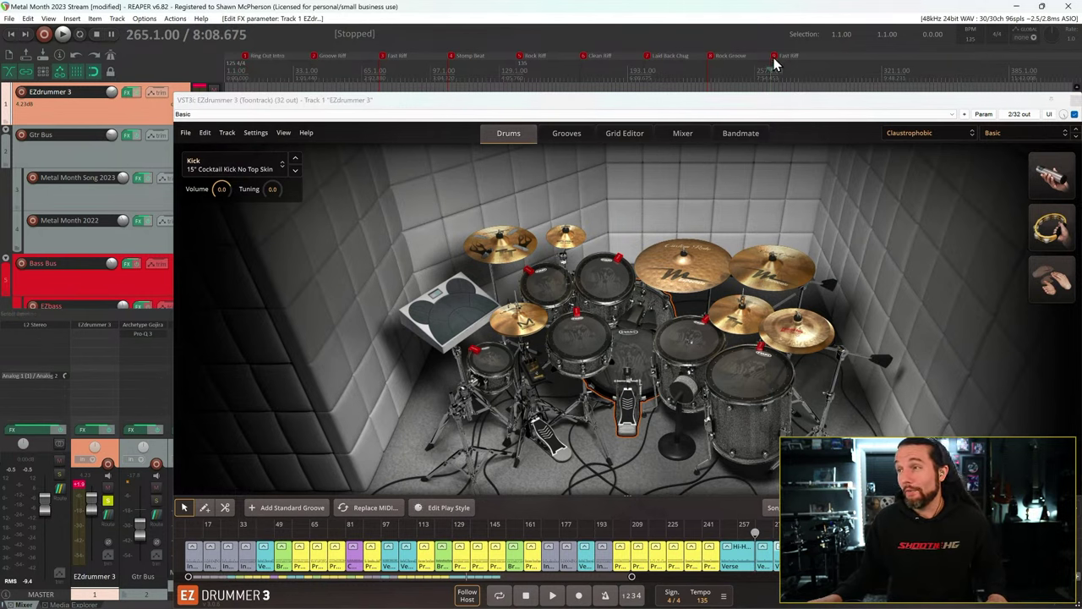
left_click(677, 110)
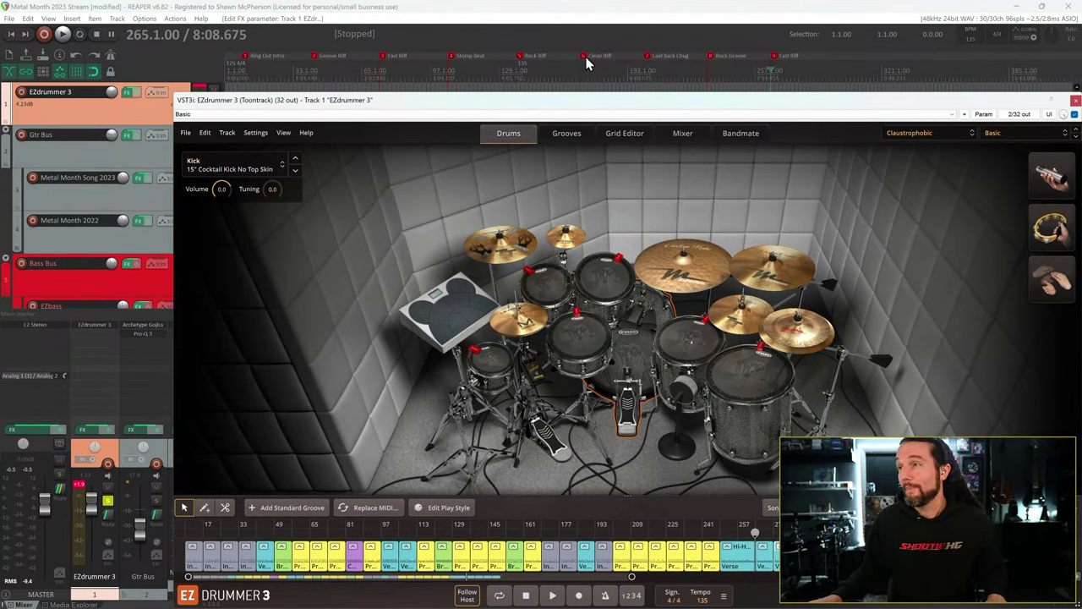
left_click(522, 58)
key("space")
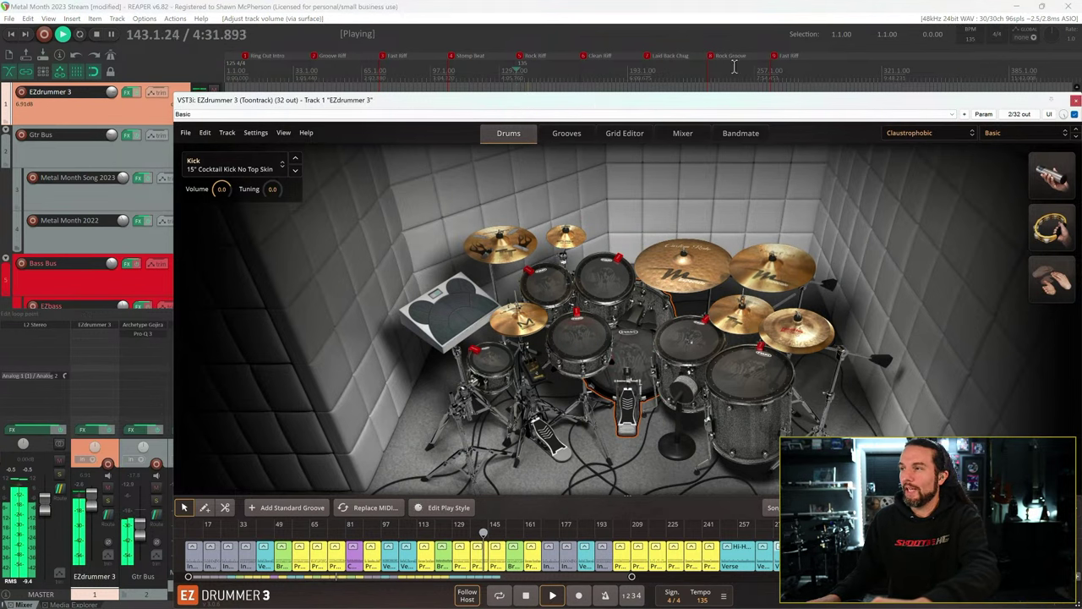
left_click(383, 57)
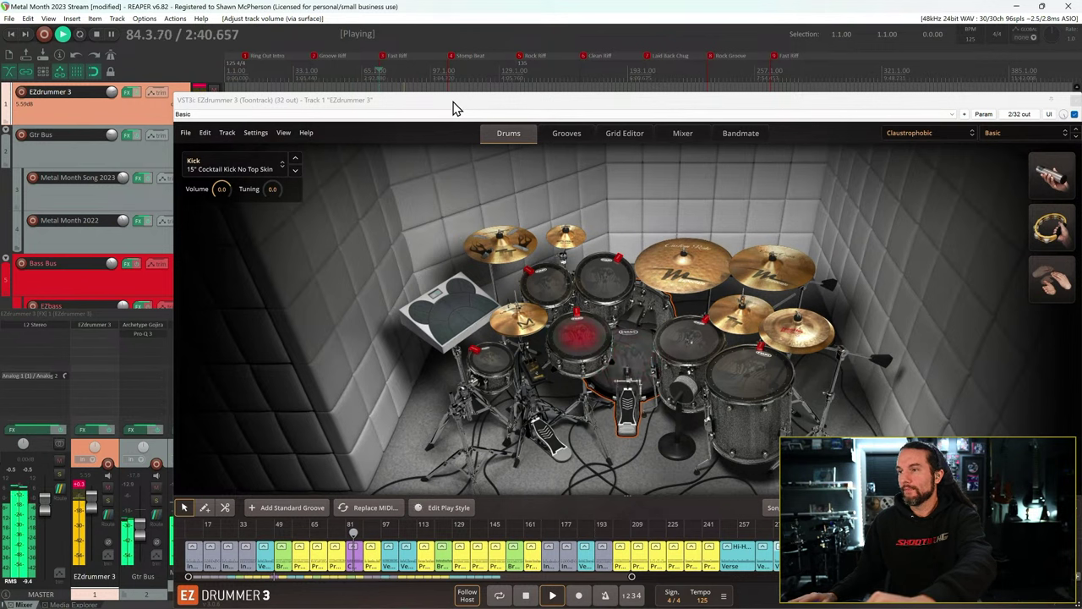
key("space")
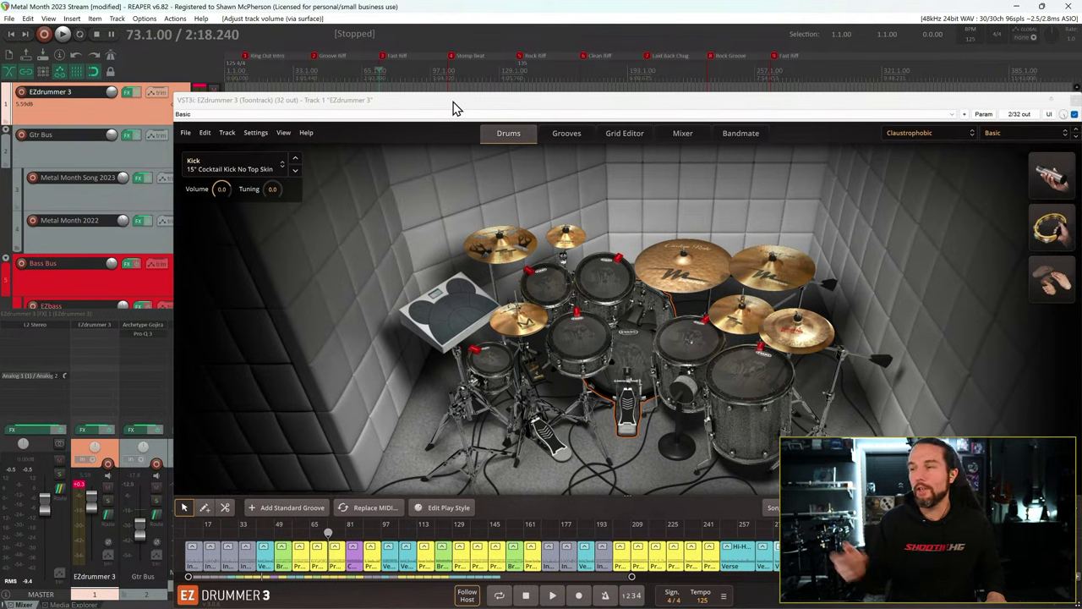
- Play the song's last Fast Riff section and lower the hi-hat volume to -3.6
key("space")
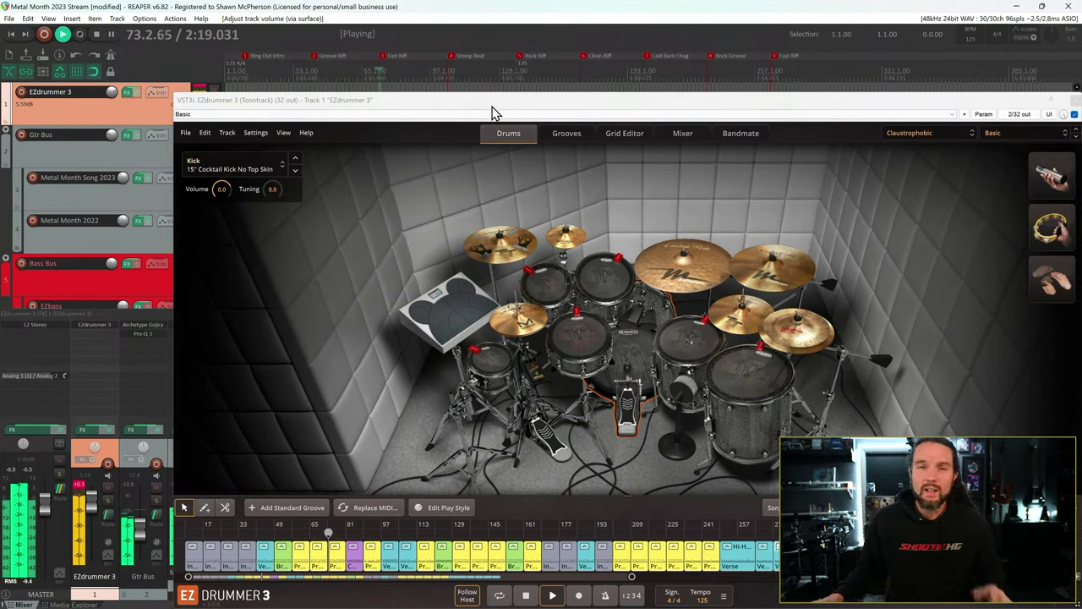
left_click(776, 58)
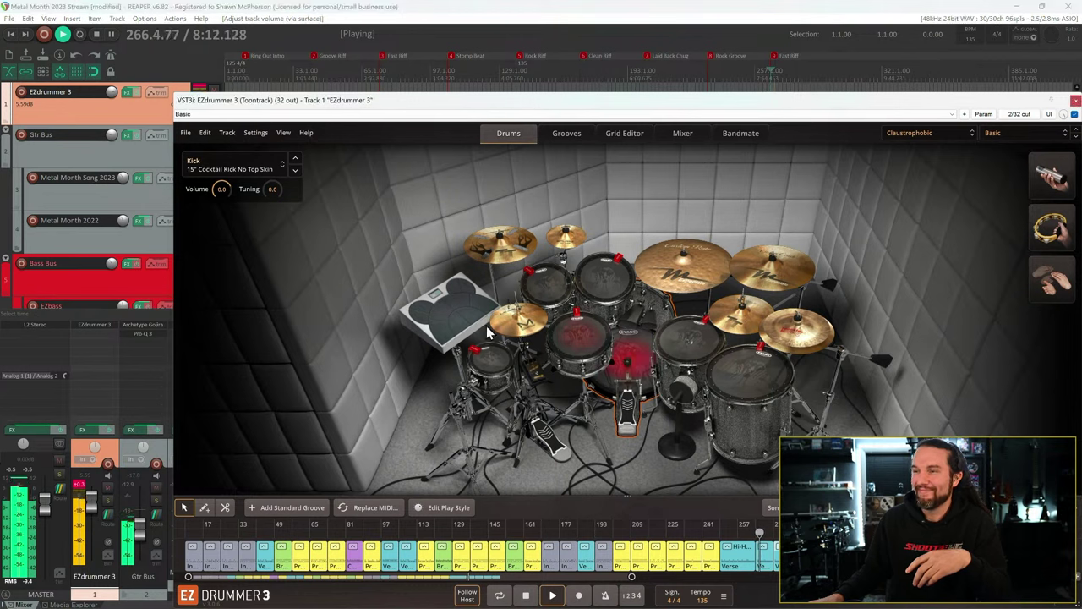
left_click_drag(221, 187, 211, 191)
left_click(518, 314)
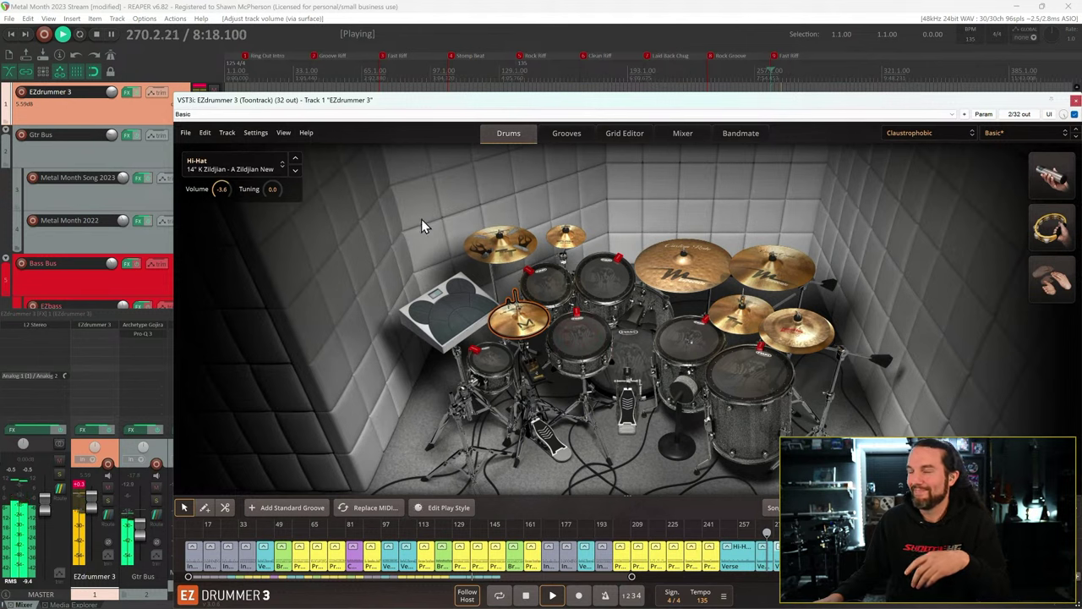
key("space")
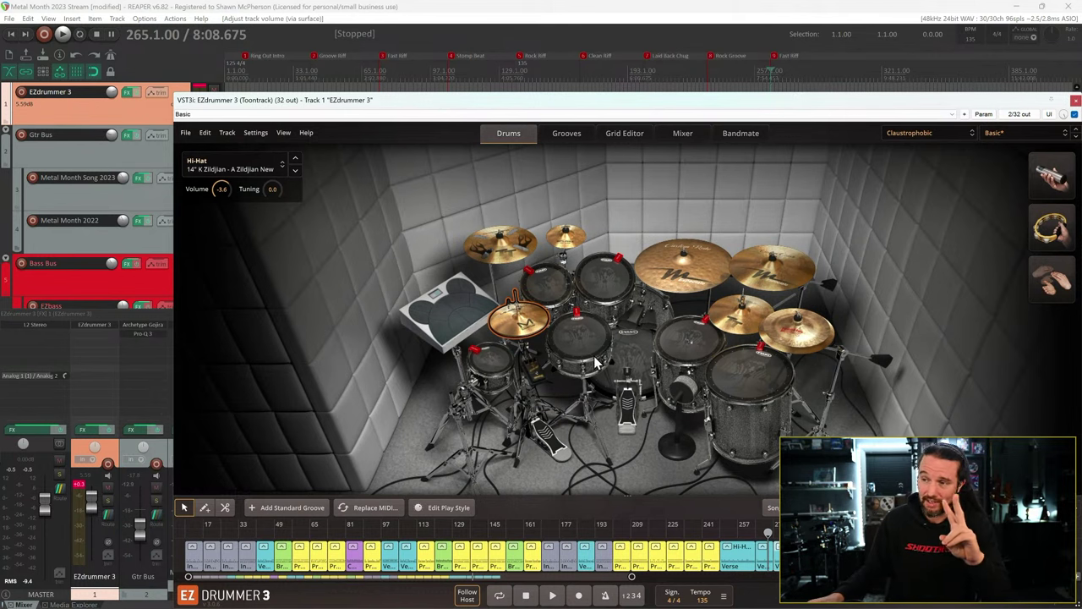
- Audition the 8" Yamaha Clubkit hi snare and look through its alternative drums and source libraries
left_click(493, 368)
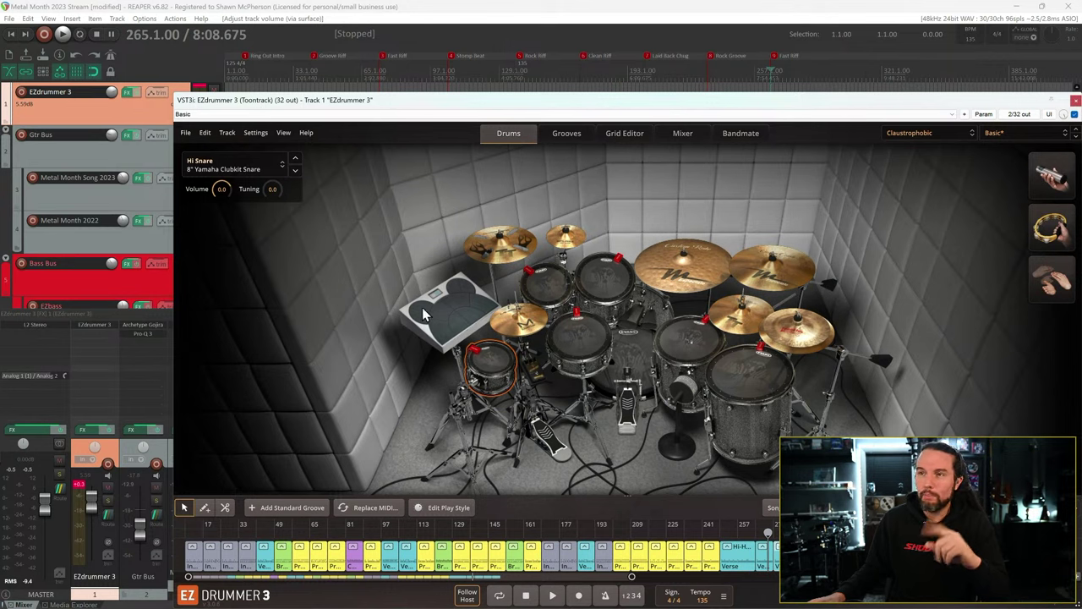
left_click(251, 167)
left_click(335, 194)
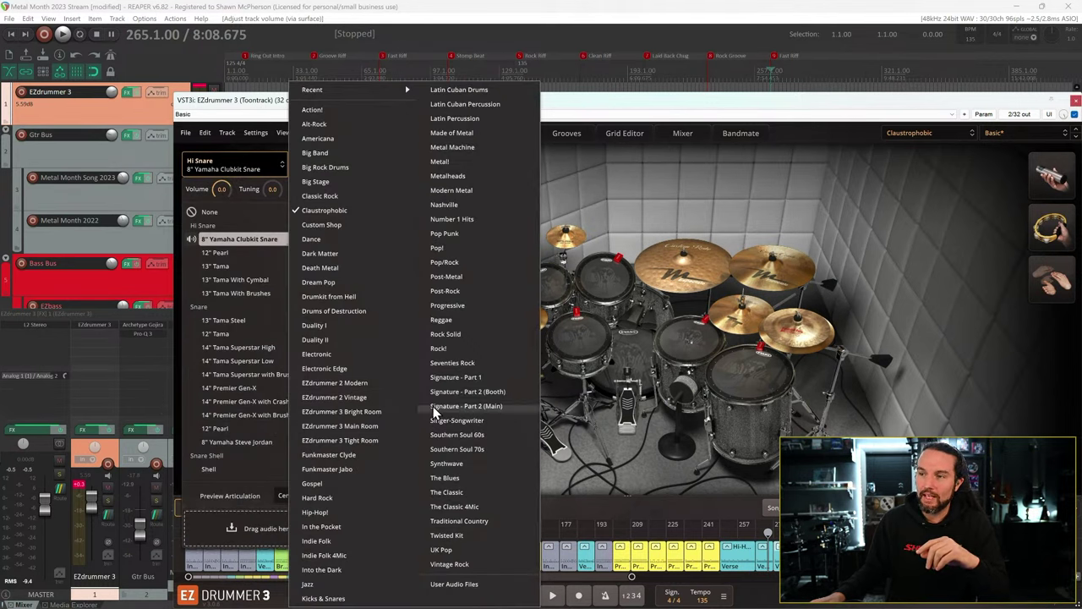
left_click(695, 174)
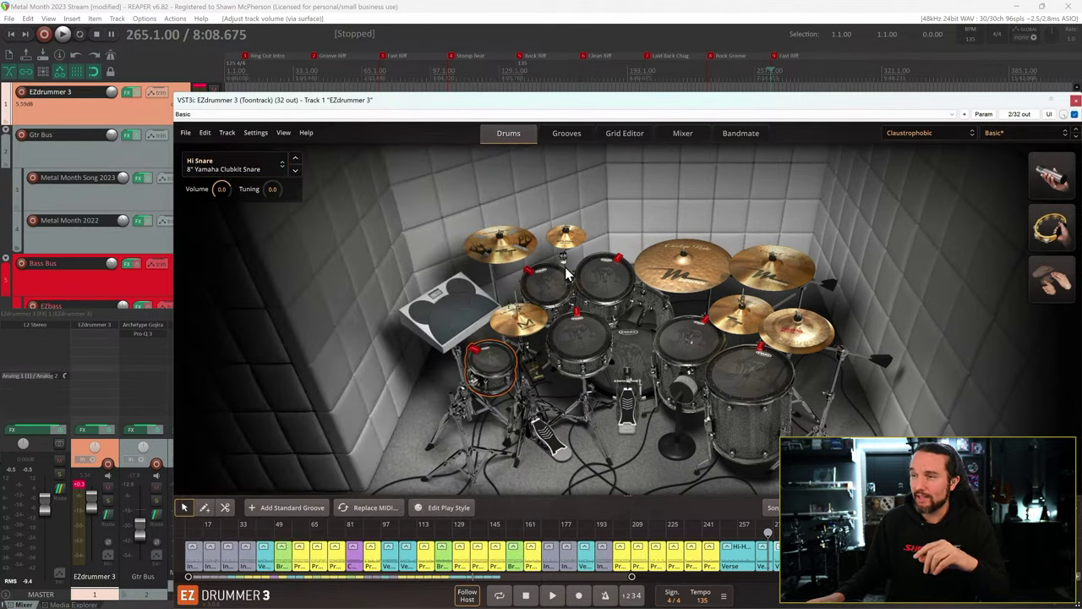
left_click(495, 361)
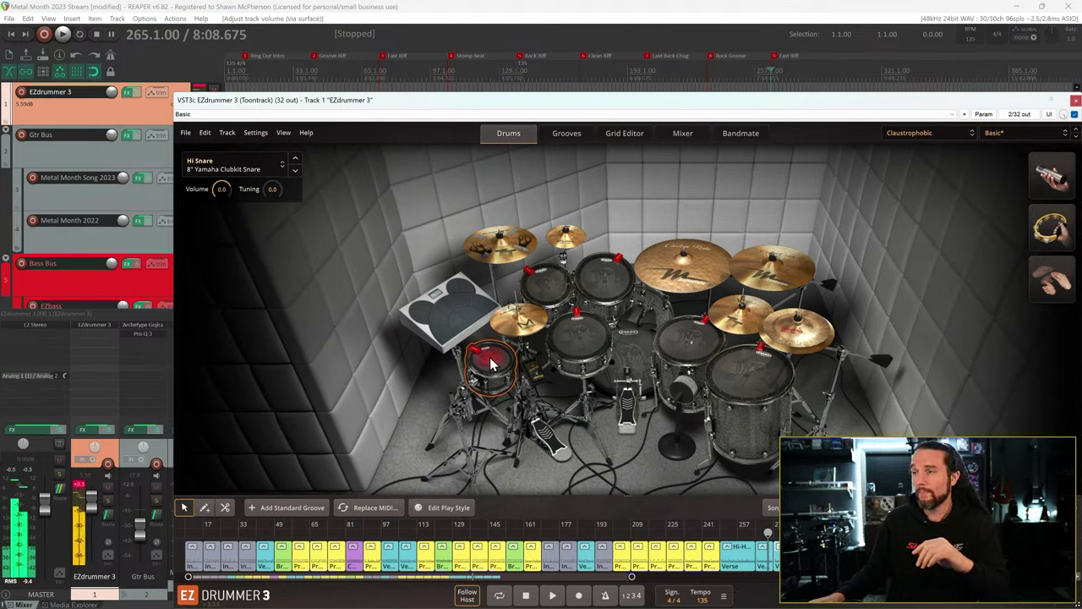
- Audition X-Hats 2, try the 18" Zildjian Dark Crash/16" MEINL Dragon as Cymbal 3, and settle on the 18" Paiste Medium Lite China
left_click(729, 319)
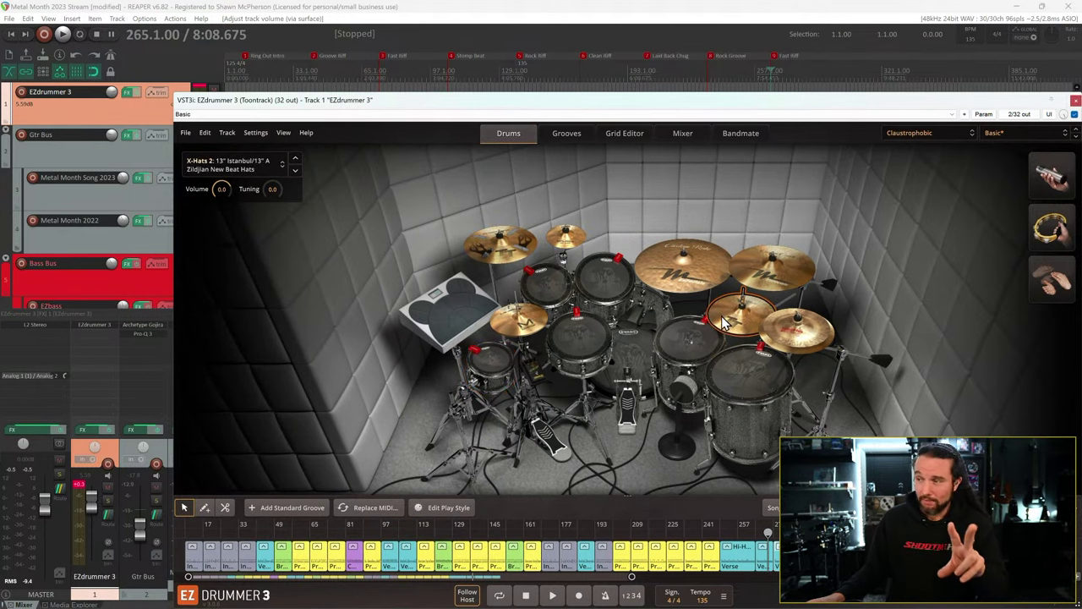
left_click(795, 338)
right_click(795, 338)
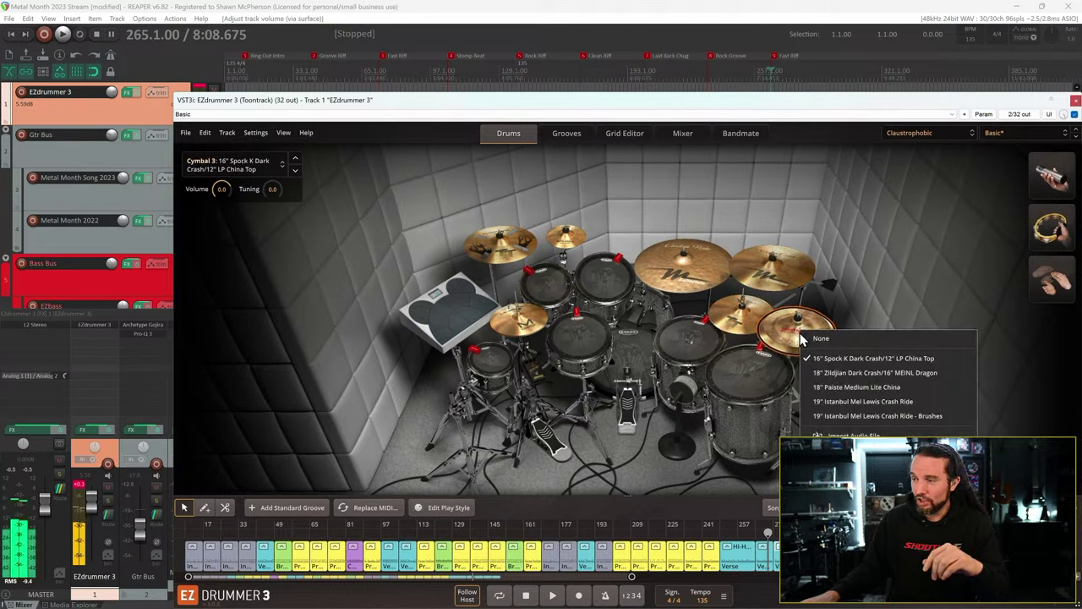
left_click(856, 372)
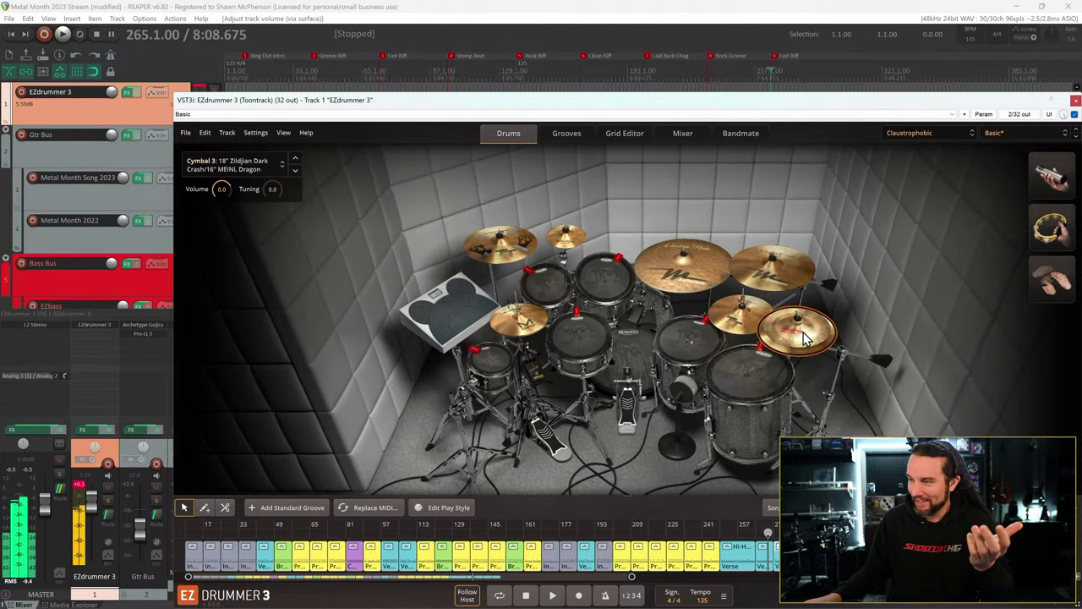
right_click(799, 337)
left_click(850, 385)
left_click(810, 347)
right_click(790, 336)
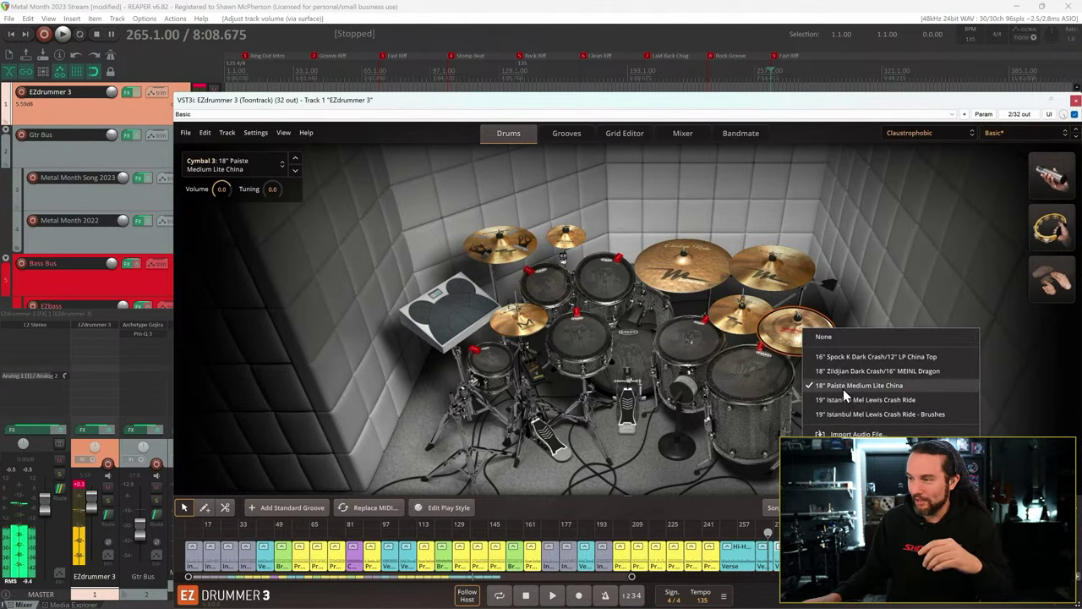
left_click(784, 332)
right_click(785, 332)
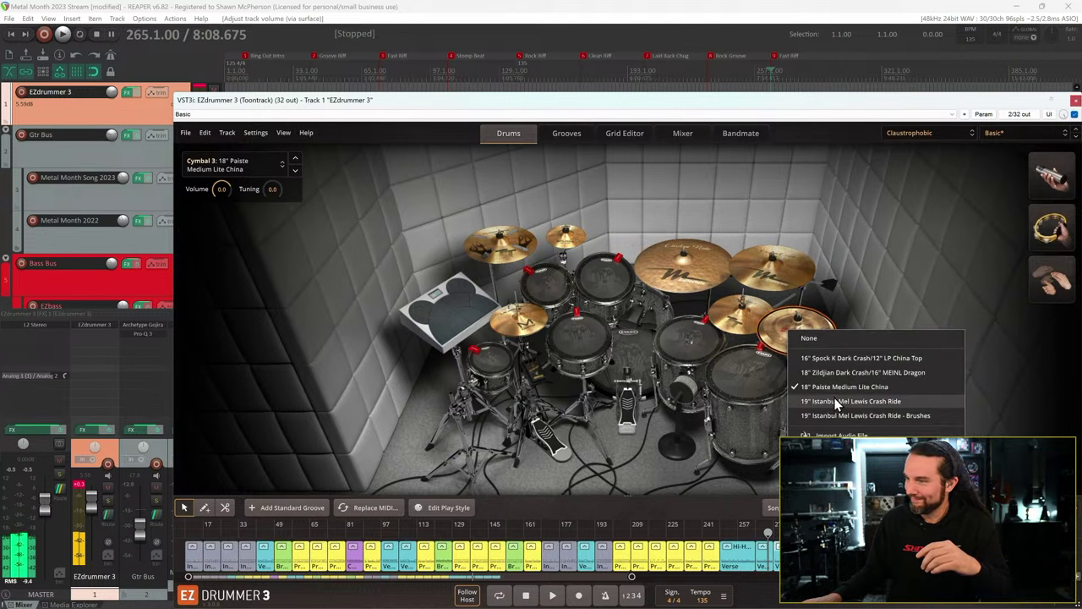
left_click(795, 336)
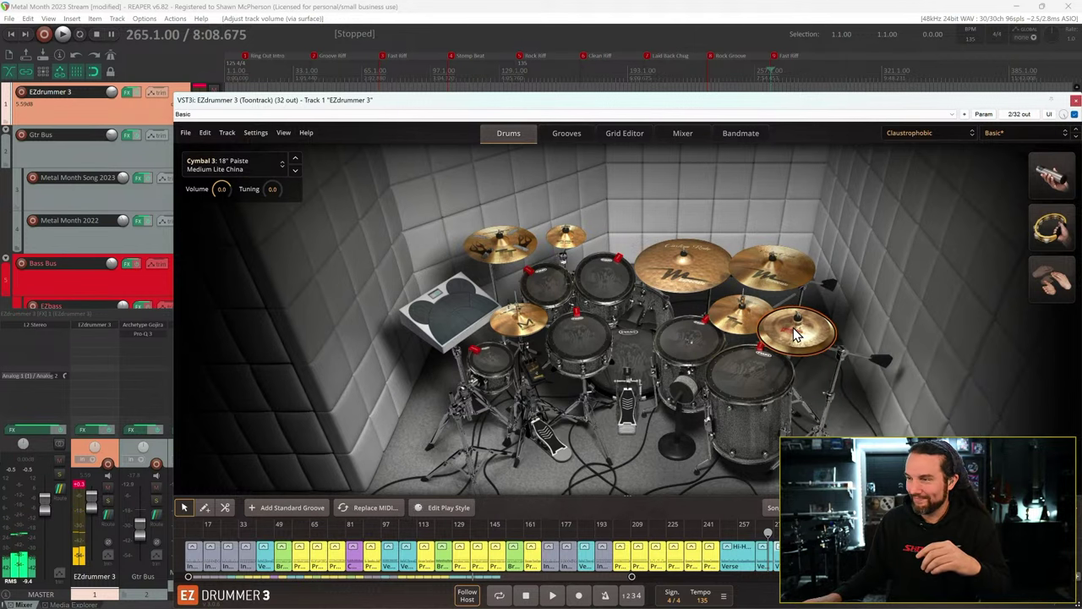
- Try the 10" K Zildjian Splash - Brushes and 8" A Zildjian Splash, and set the splash to 12" Istanbul Splash
right_click(558, 241)
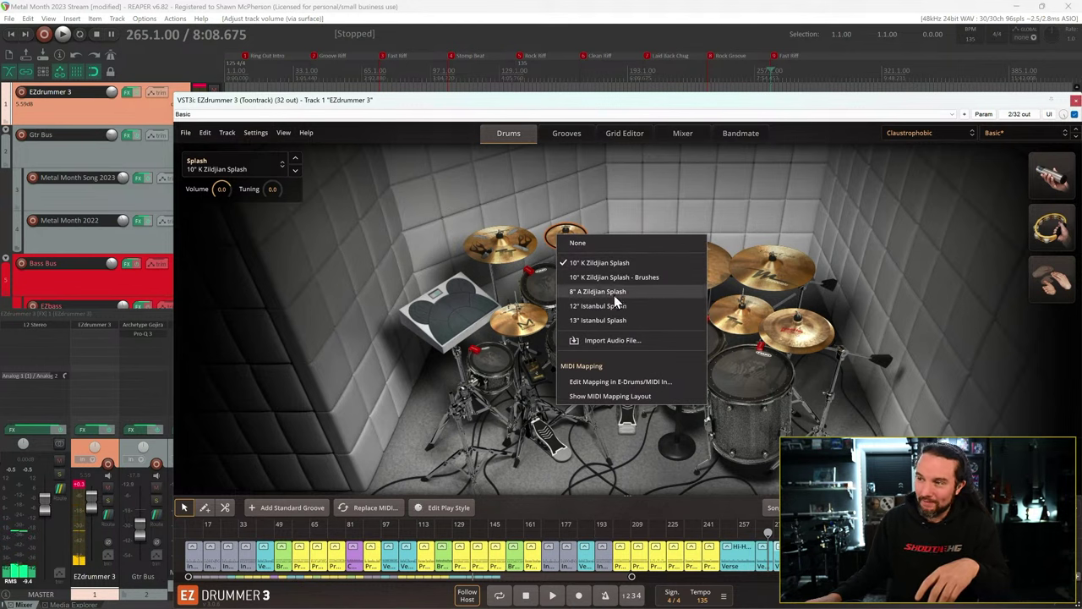
left_click(610, 277)
right_click(563, 243)
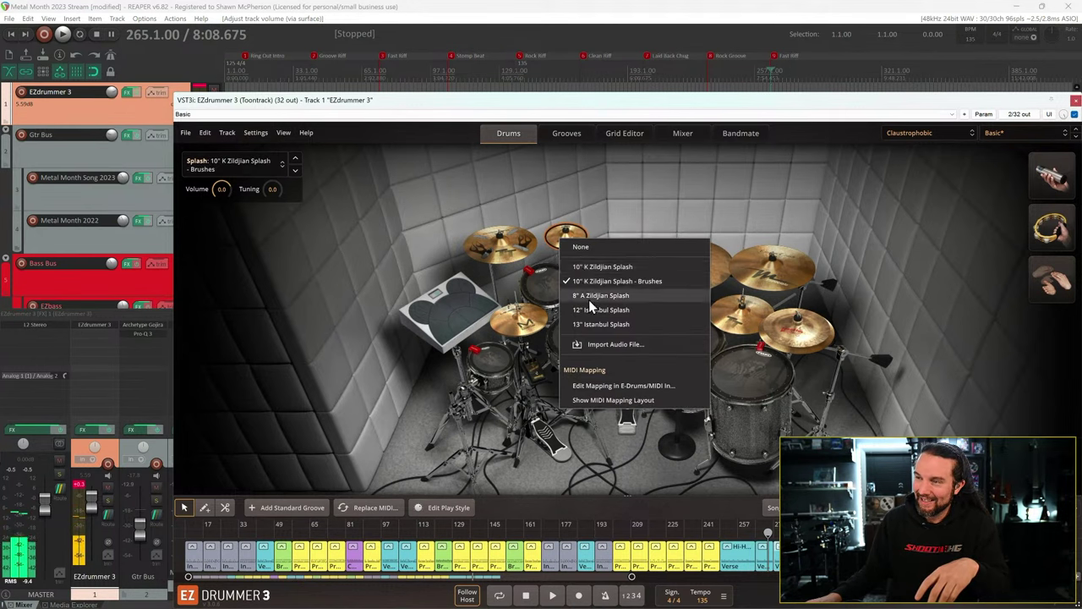
left_click(592, 296)
right_click(569, 243)
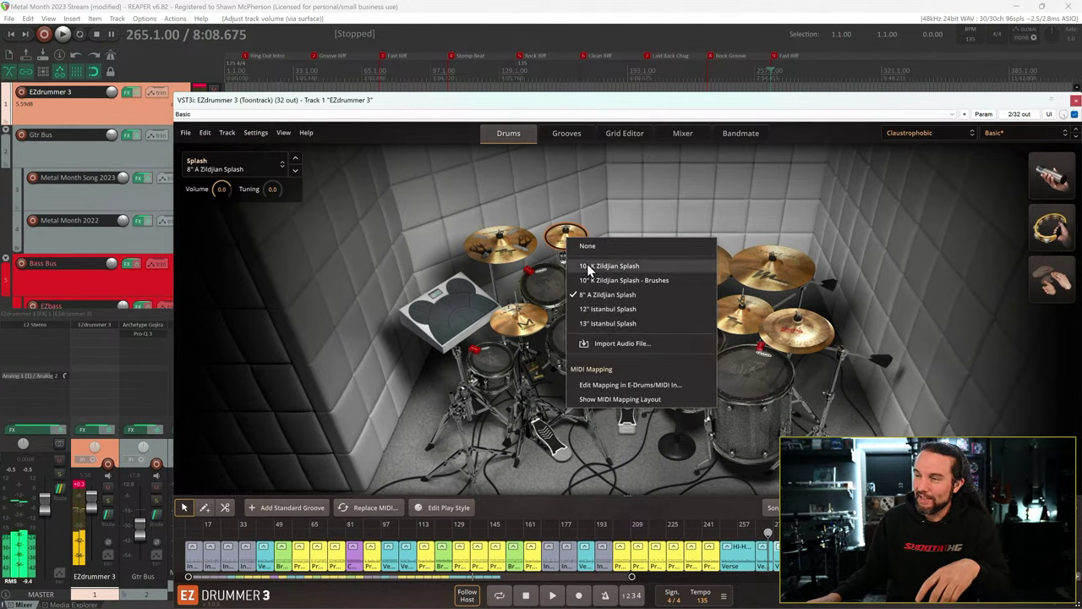
left_click(597, 309)
- Check the Cymbal 1 alternatives and audition the electronic pad's sounds, including Snaps, Shaker and Claps
right_click(500, 243)
left_click(432, 213)
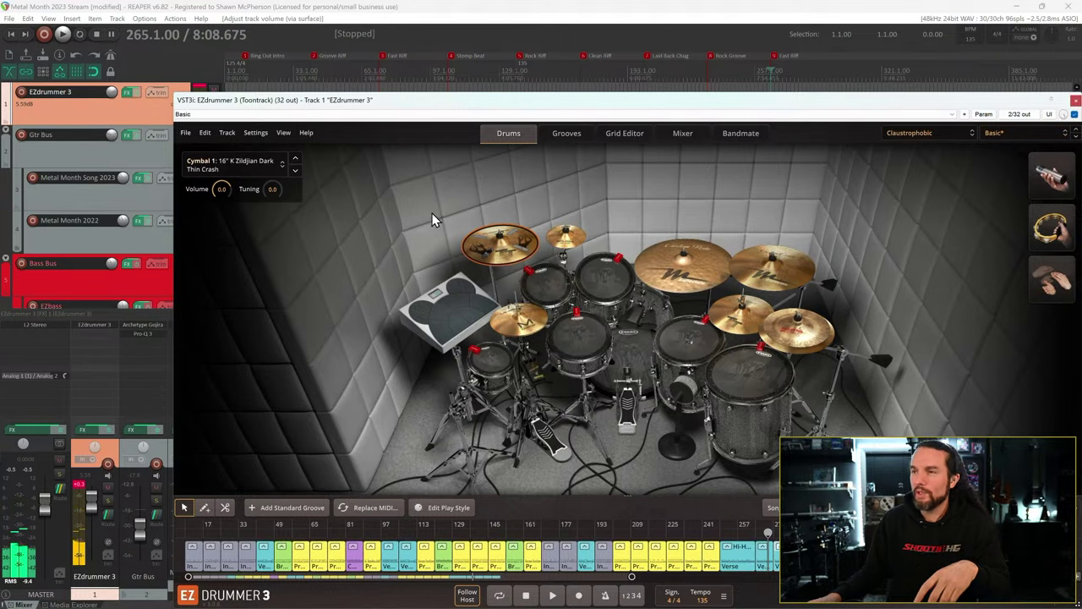
left_click(426, 304)
left_click(441, 334)
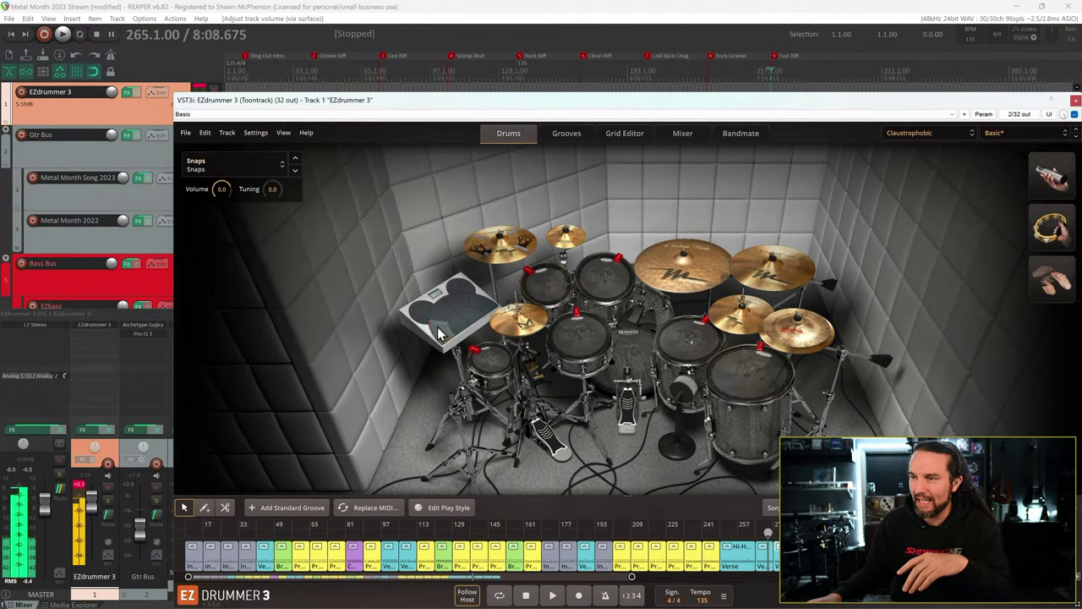
left_click(440, 311)
left_click(455, 290)
left_click(464, 283)
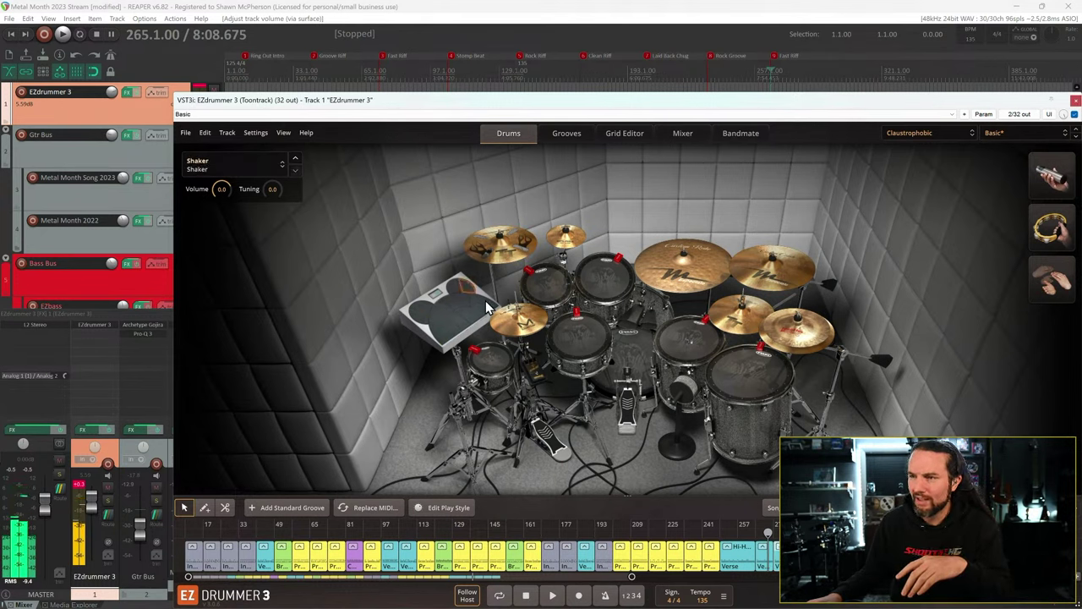
left_click(486, 306)
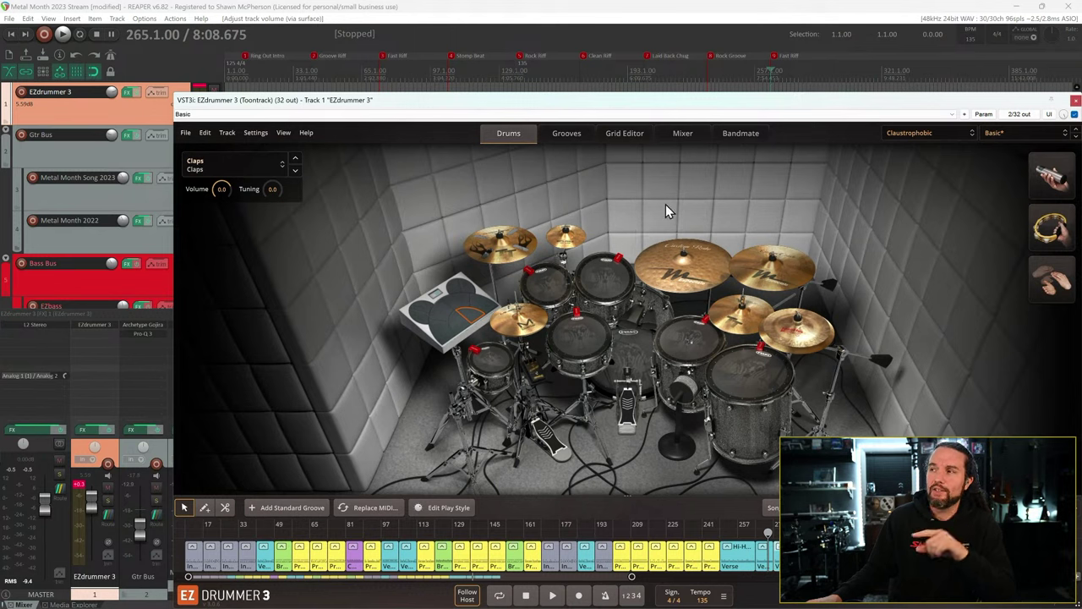
- Play the song briefly, look over the Claustrophobic presets, and try loading the Dark Matter library
key("space")
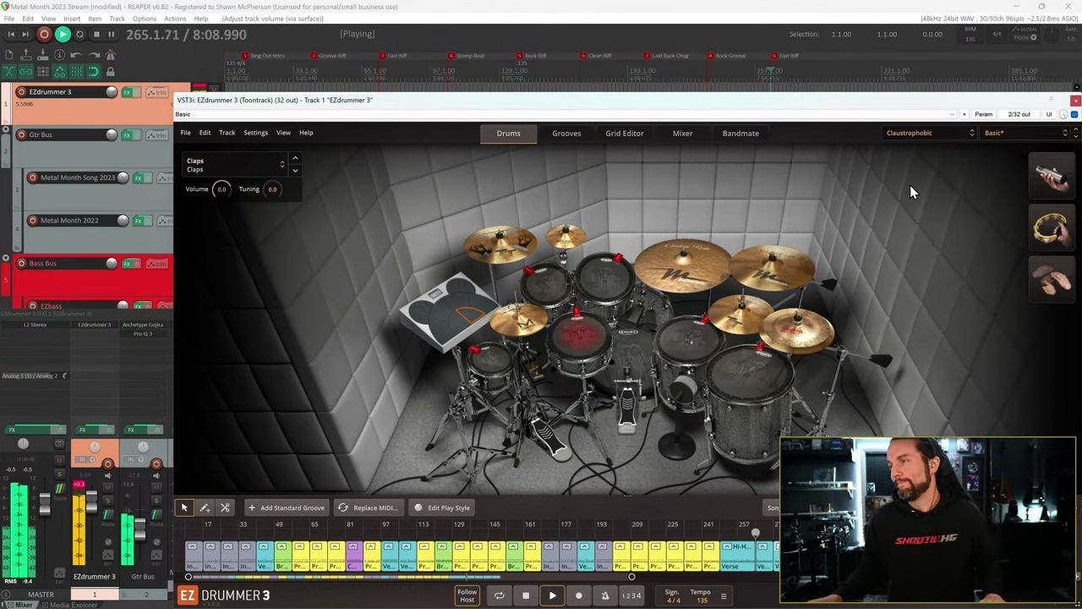
key("space")
left_click(930, 133)
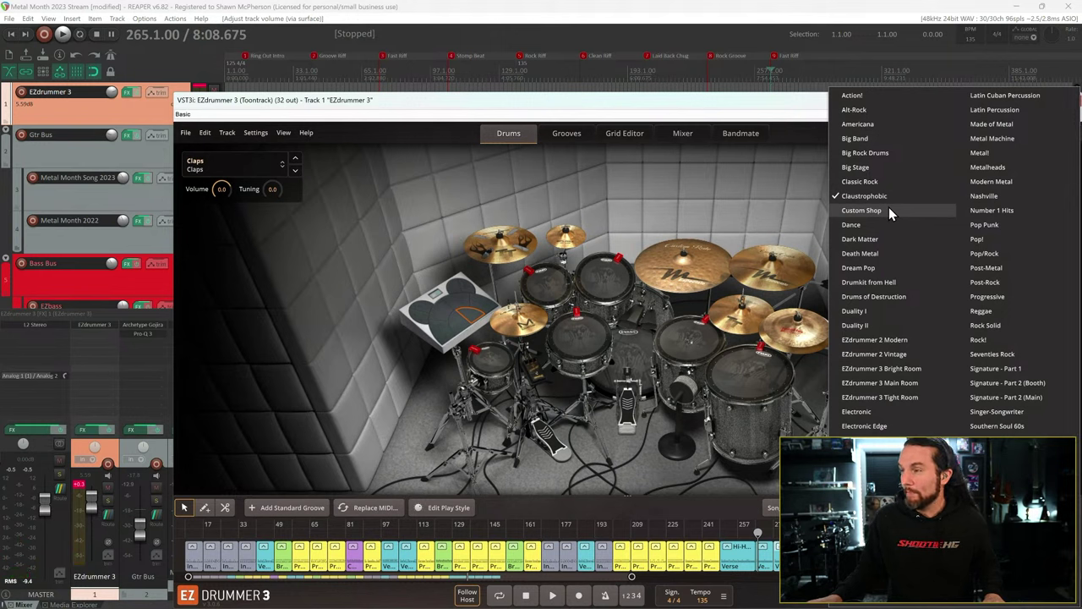
left_click(800, 115)
left_click(1014, 133)
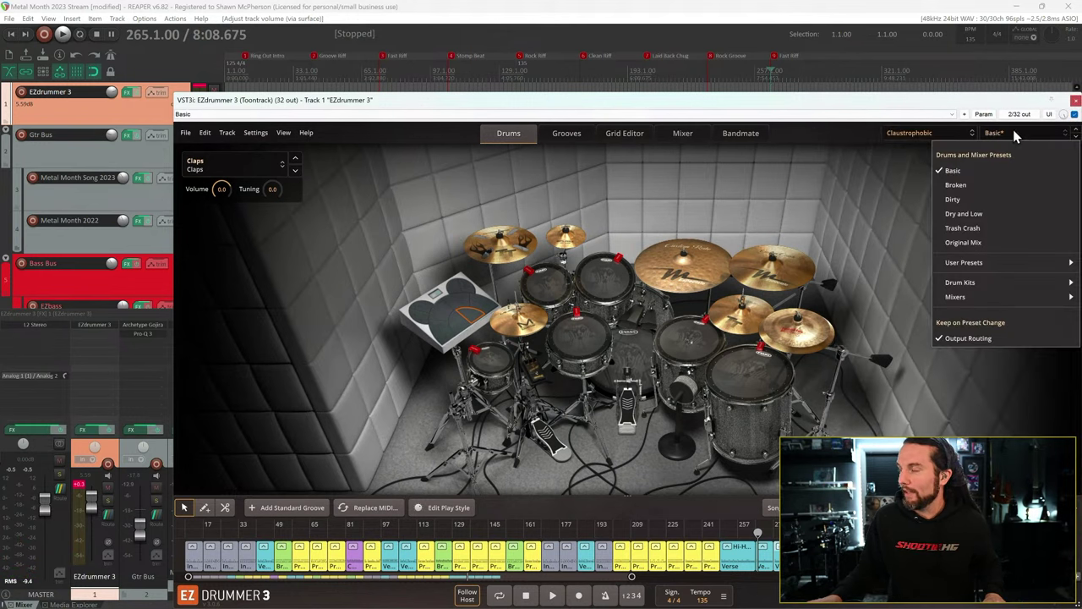
left_click(926, 132)
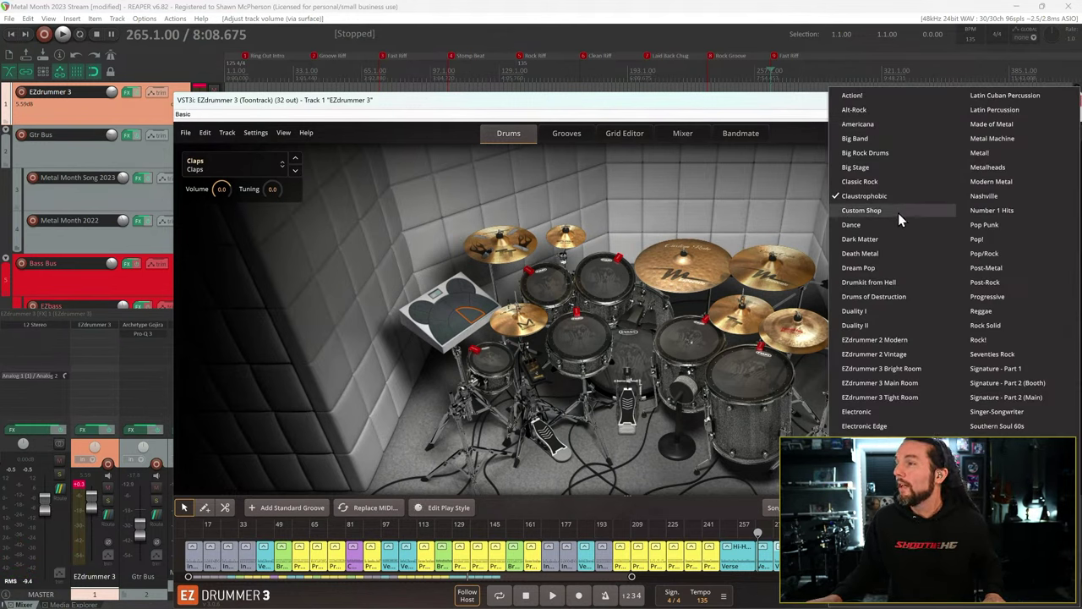
left_click(890, 239)
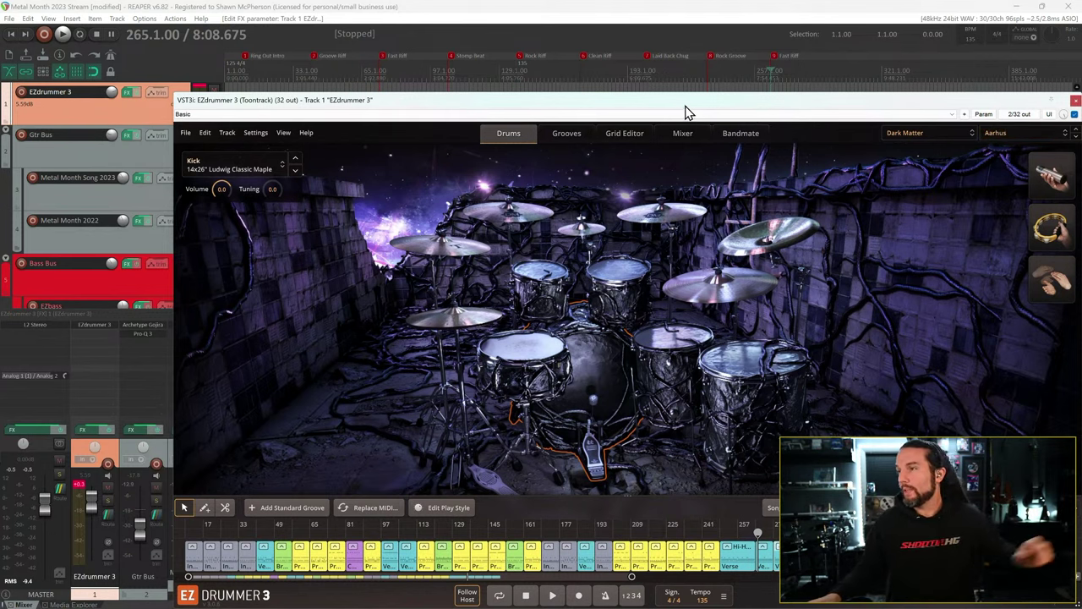
- Reload the Claustrophobic library and apply its Original Mix preset
left_click(927, 134)
left_click(878, 195)
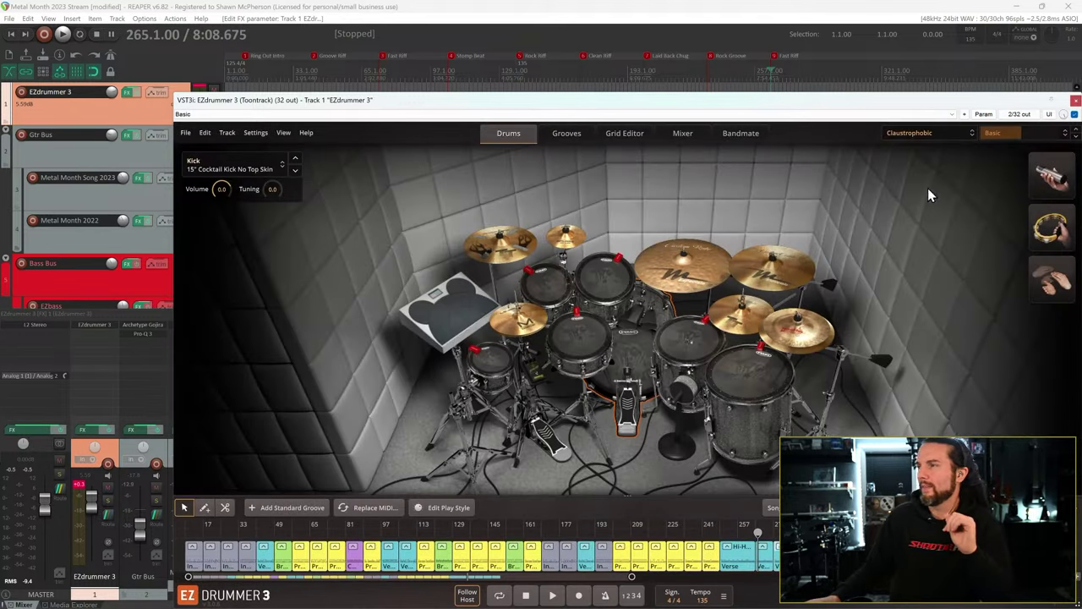
left_click(1017, 136)
left_click(974, 243)
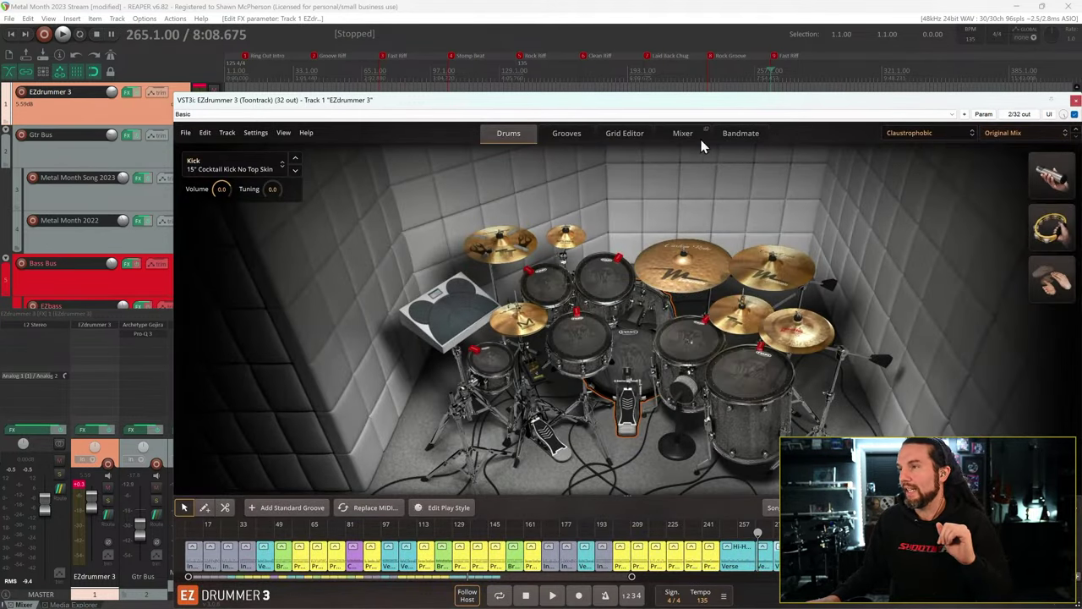
- Play the song and look through all of the Original Mix's mixer channels, from Kick to OH and Chorus
left_click(683, 135)
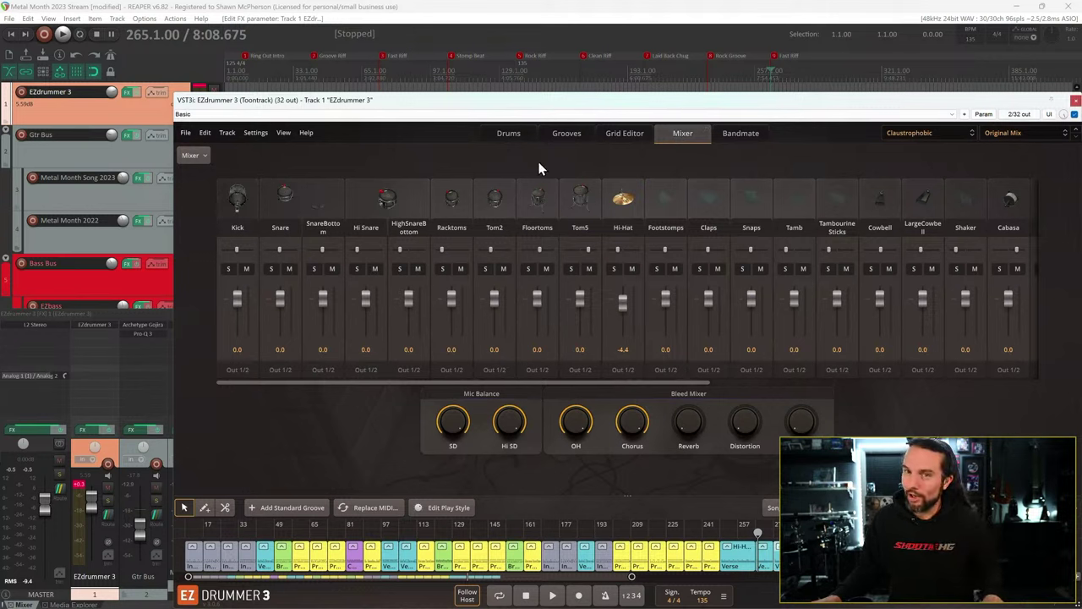
key("space")
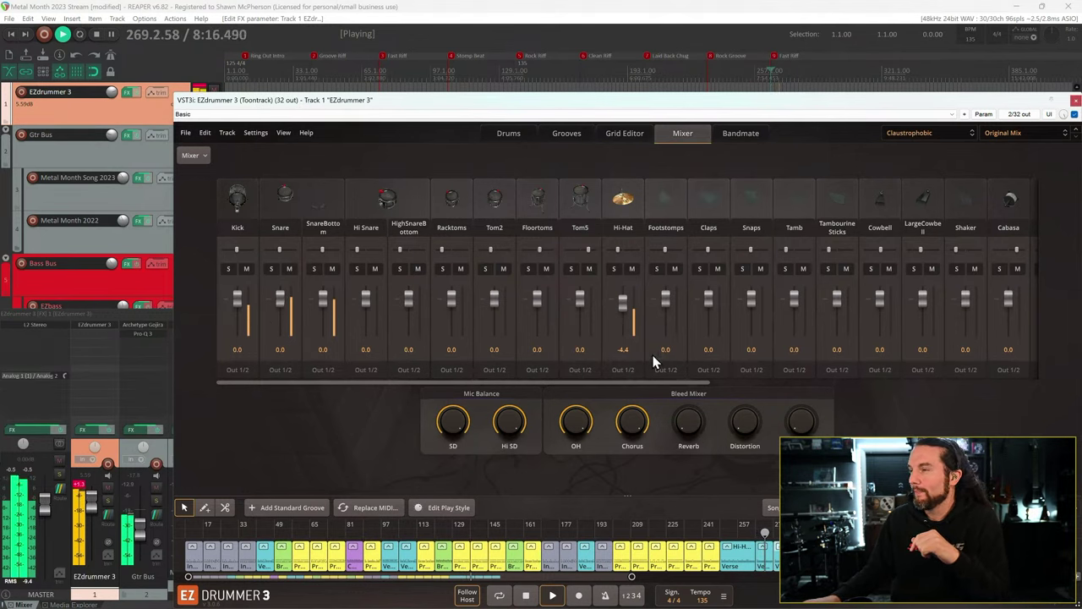
left_click_drag(605, 387, 755, 376)
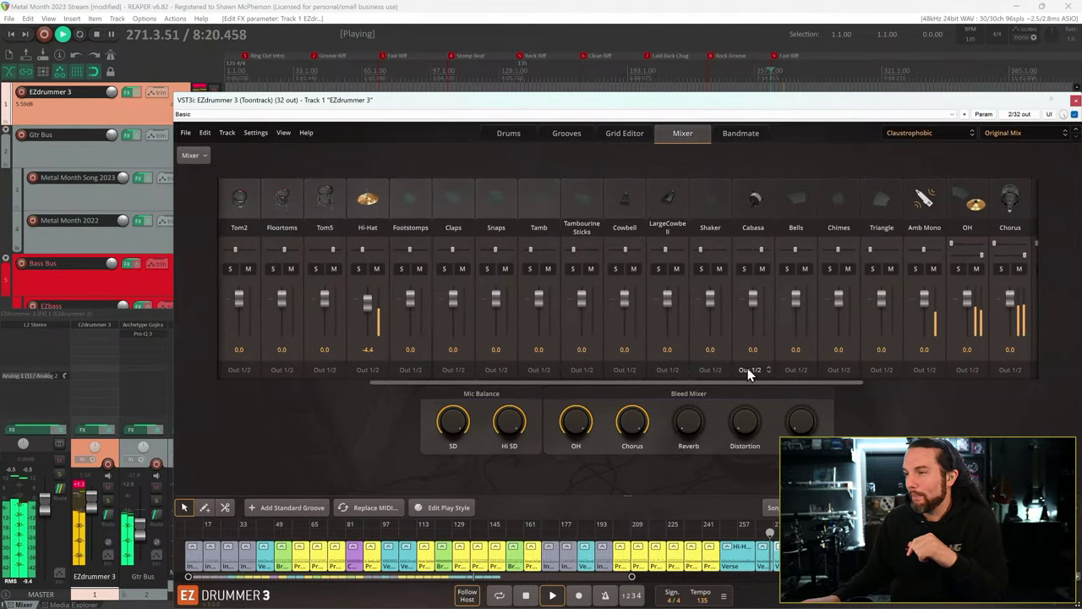
left_click_drag(742, 380, 575, 437)
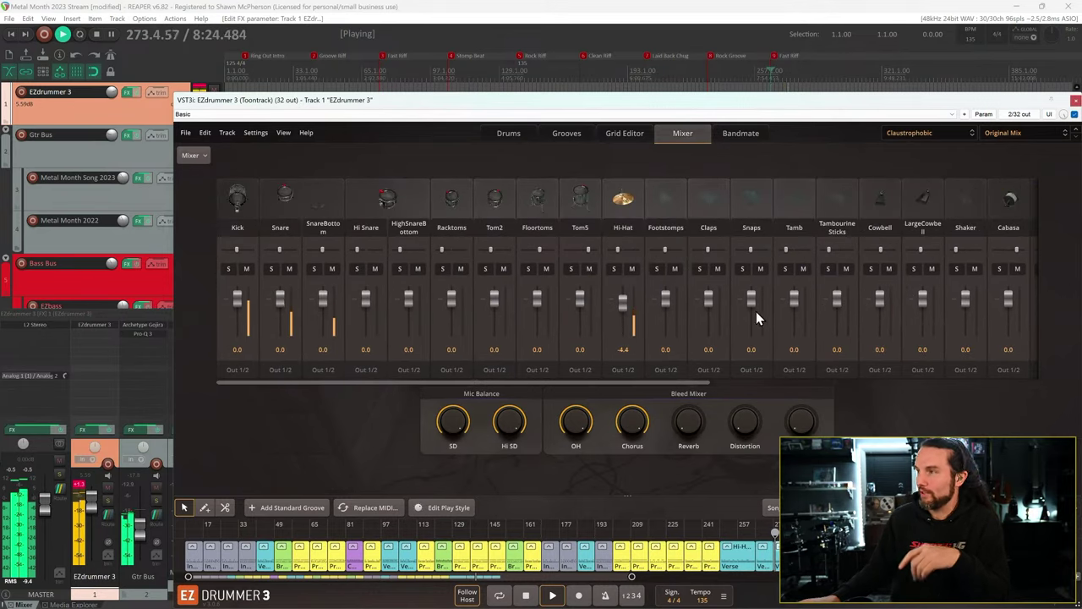
- Switch from Claustrophobic to the Dark Matter library and set the EZdrummer 3 track level to 3.20 dB
left_click(510, 132)
left_click(930, 132)
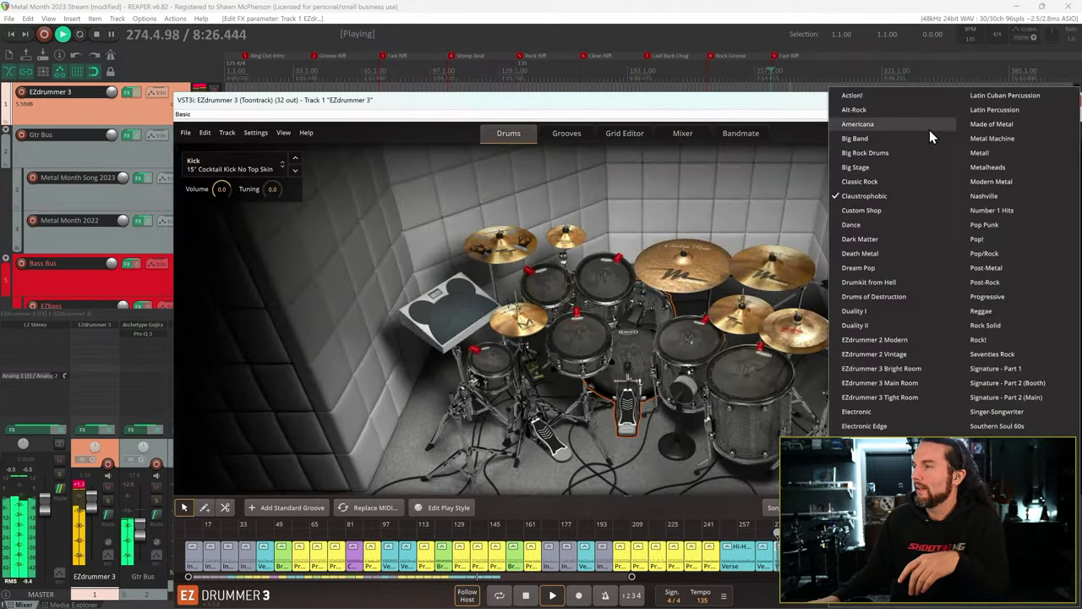
left_click(886, 241)
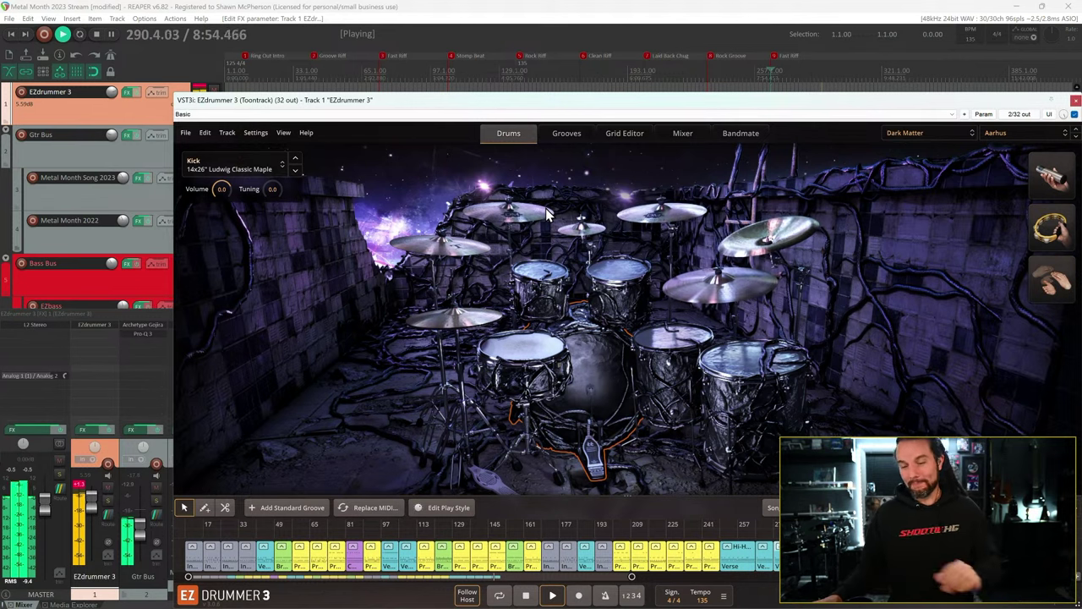
left_click_drag(90, 510, 97, 510)
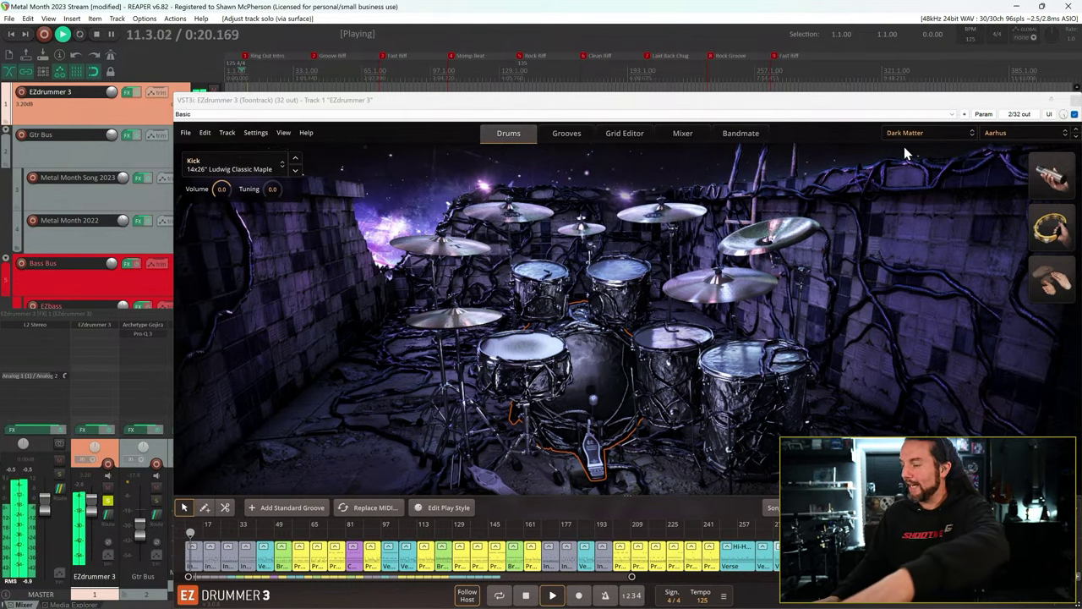
- Load Dark Matter's Aarhus Abyss preset and replay the song from the first marker to hear it
left_click(1015, 133)
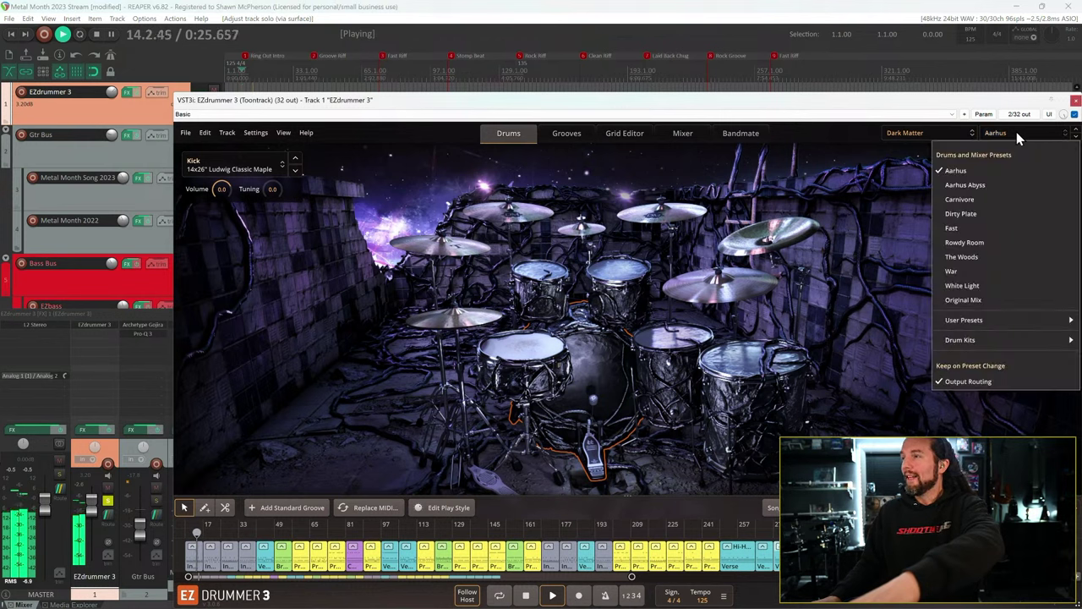
left_click(966, 190)
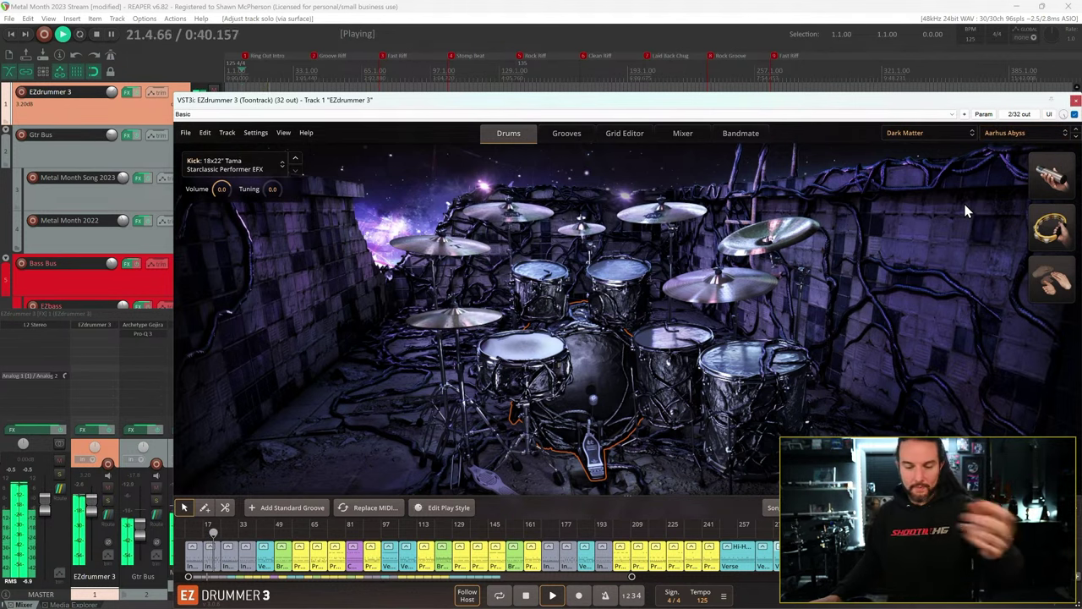
key("1")
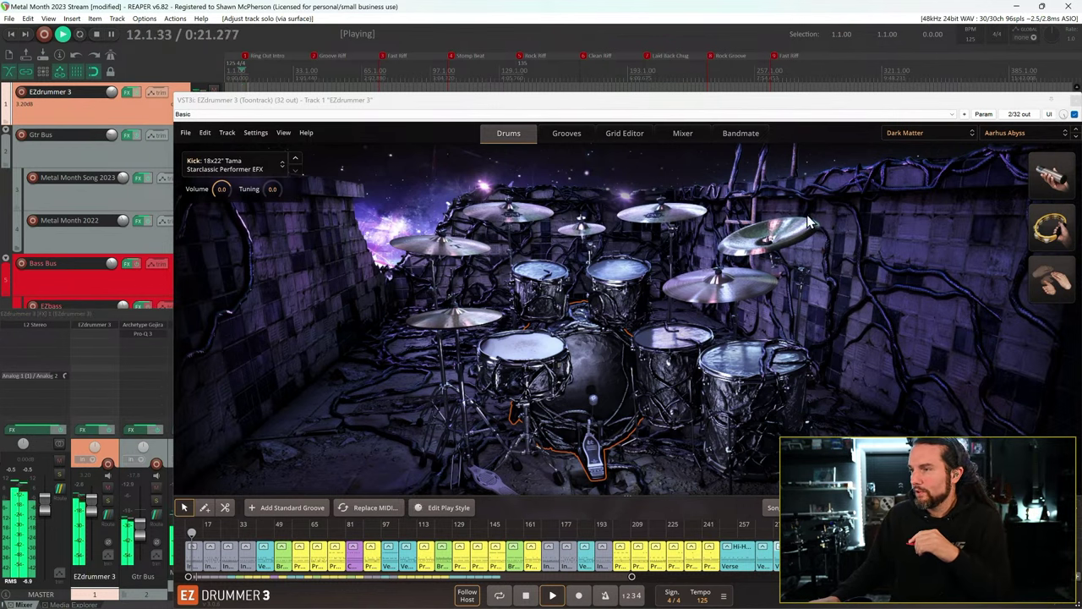
- Audition the splash, check its alternatives, and try the 10" StringSite Black Dust in its place
right_click(584, 230)
left_click(706, 107)
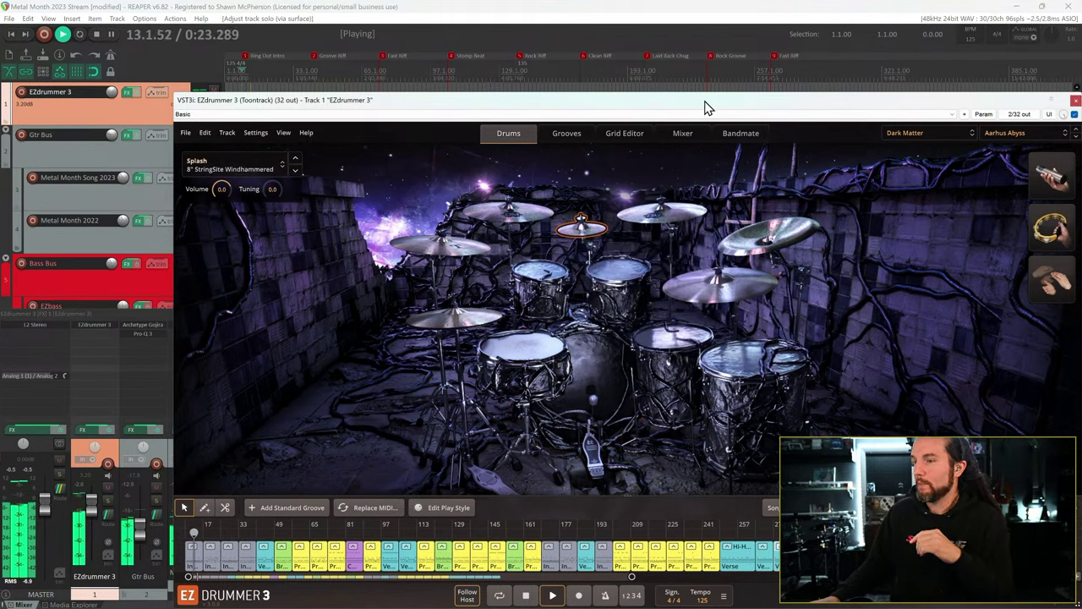
right_click(584, 235)
left_click(609, 268)
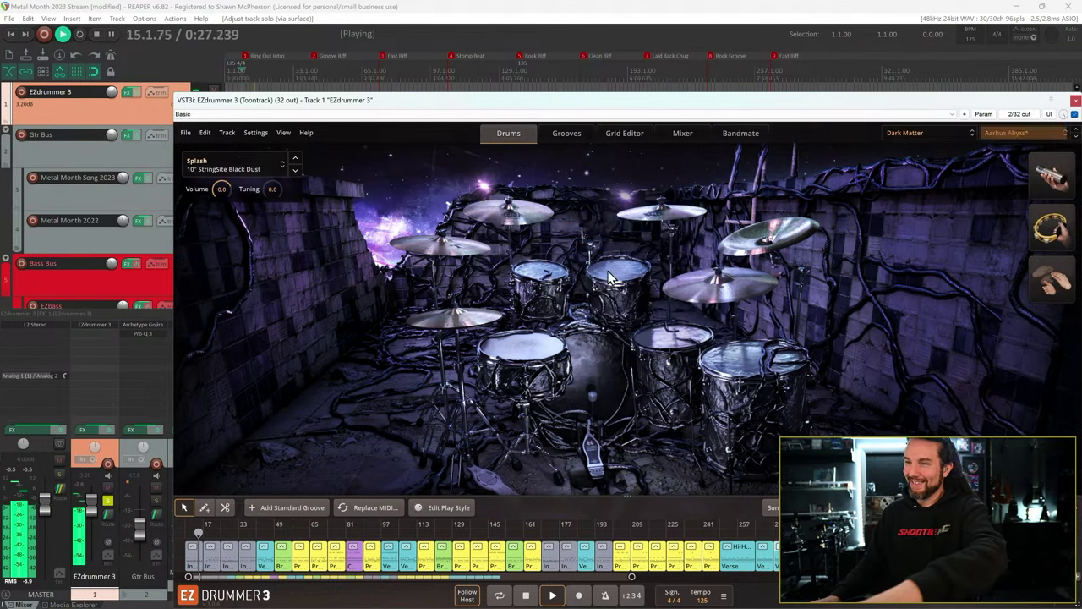
right_click(590, 235)
left_click(627, 262)
- Audition the china, try the 20" Paiste 2002 Red Label, and return to the 18" Paiste Signature Thin
left_click(783, 237)
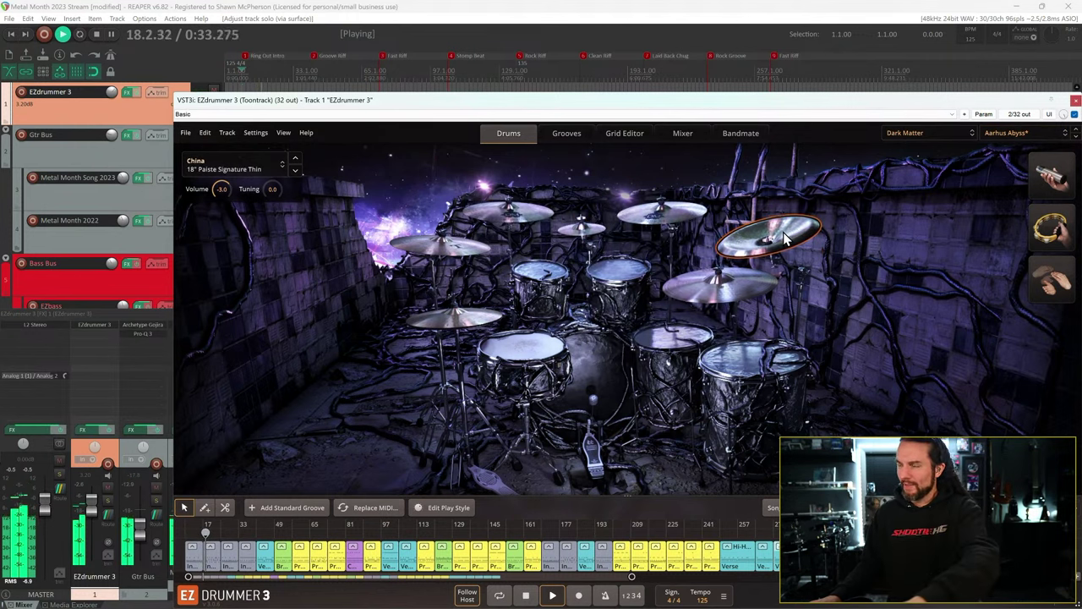
right_click(787, 240)
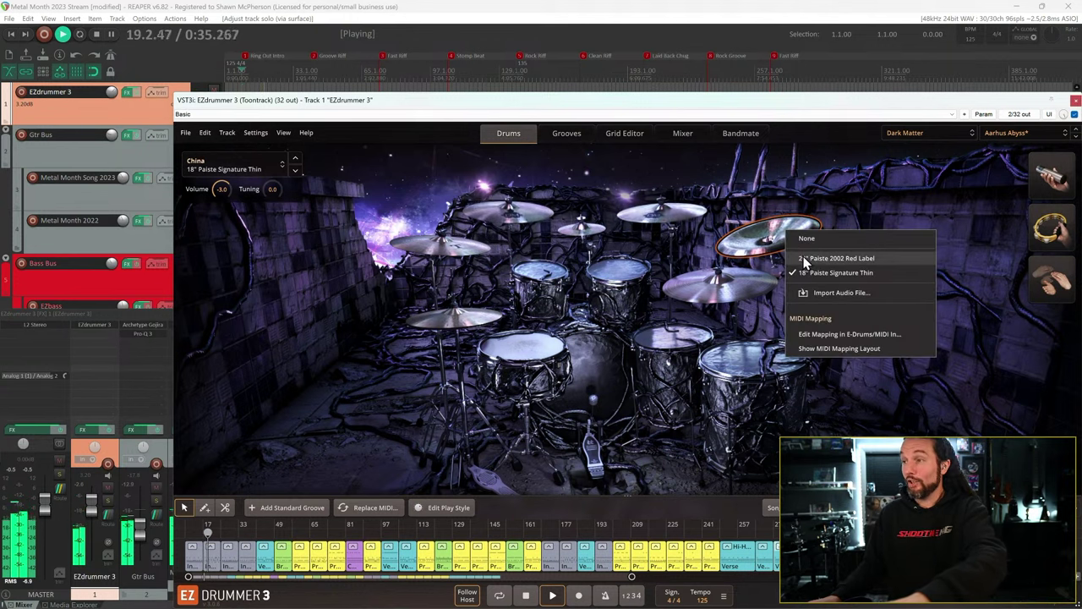
left_click(810, 257)
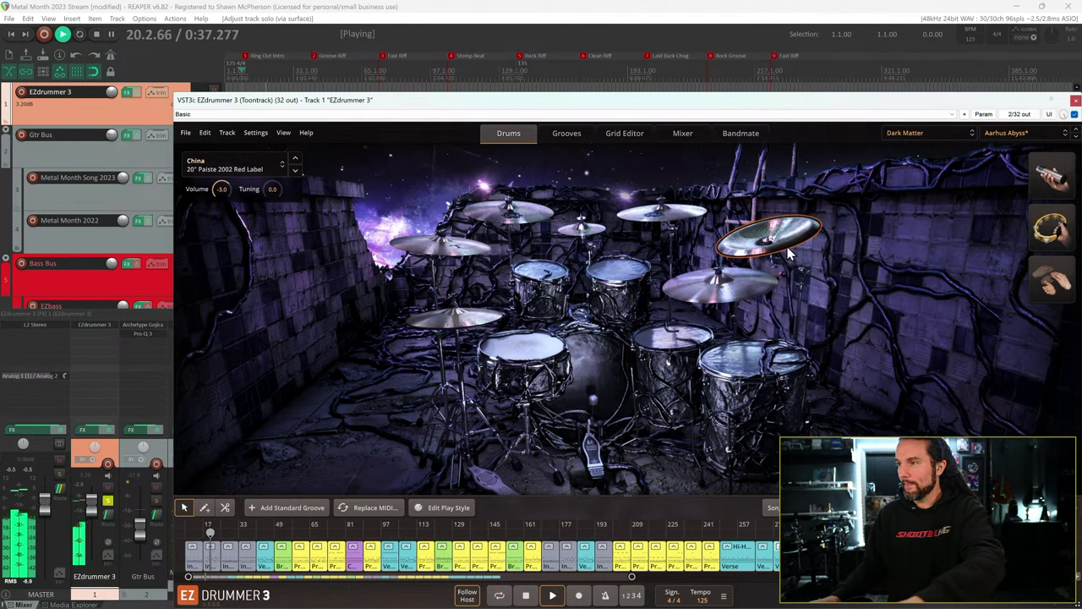
right_click(788, 242)
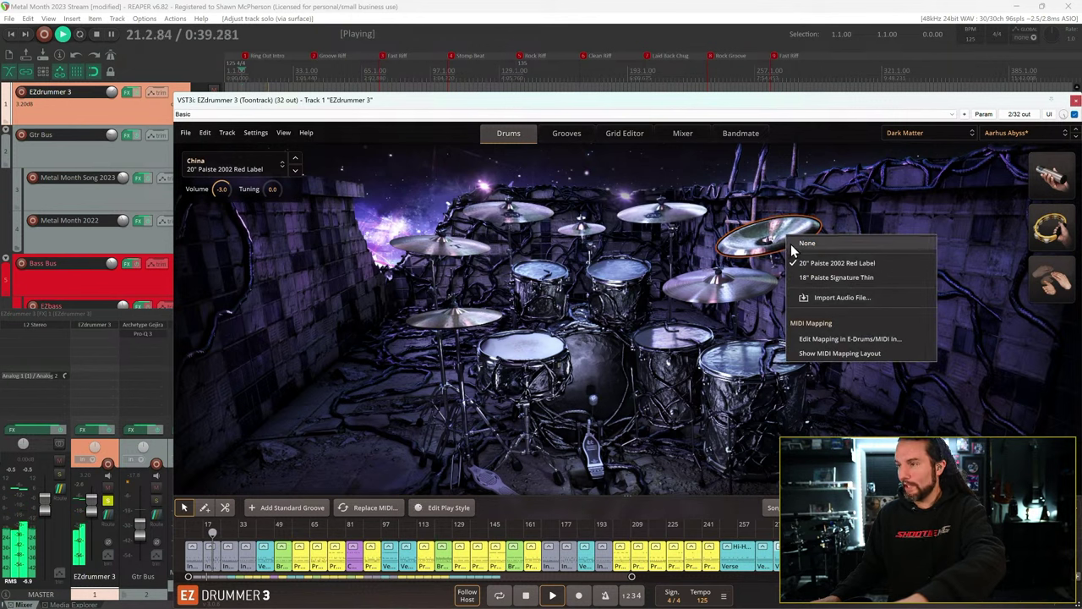
left_click(820, 275)
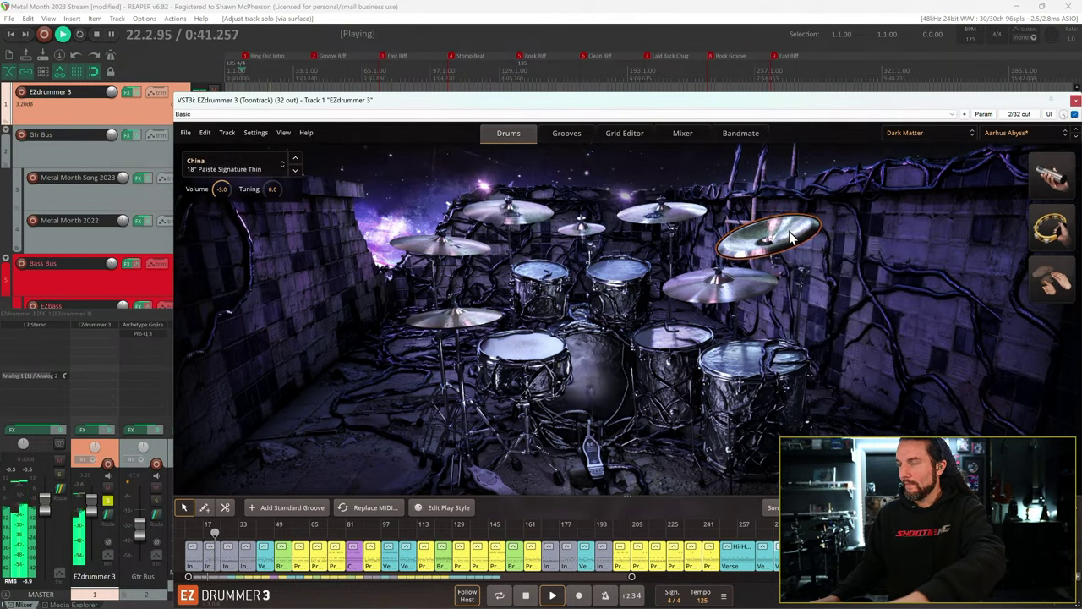
- Load the Fast preset and play the song from the last Fast Riff marker
left_click(1005, 135)
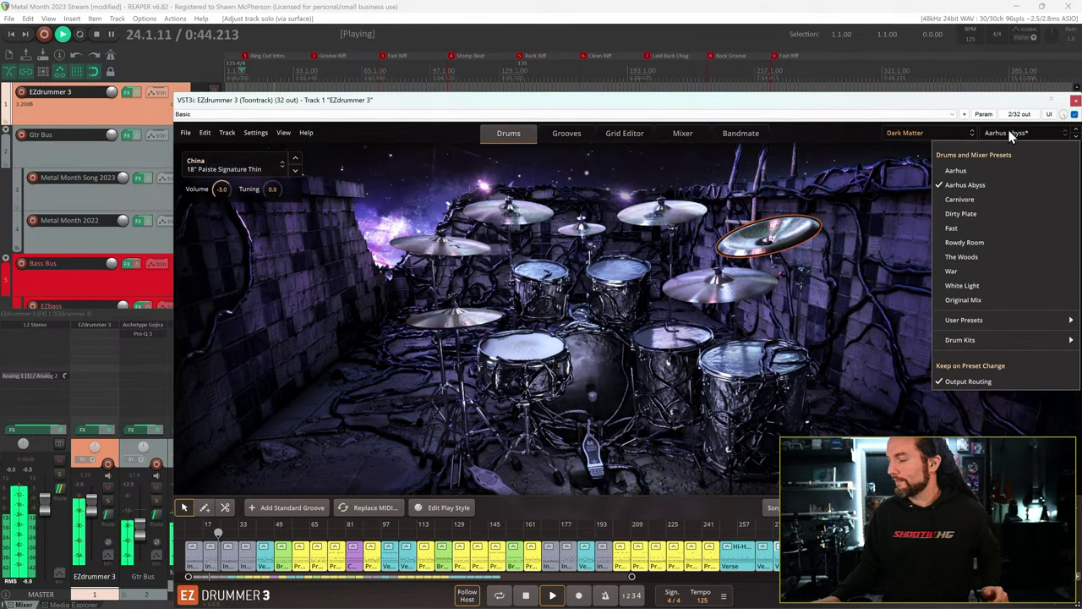
left_click(971, 227)
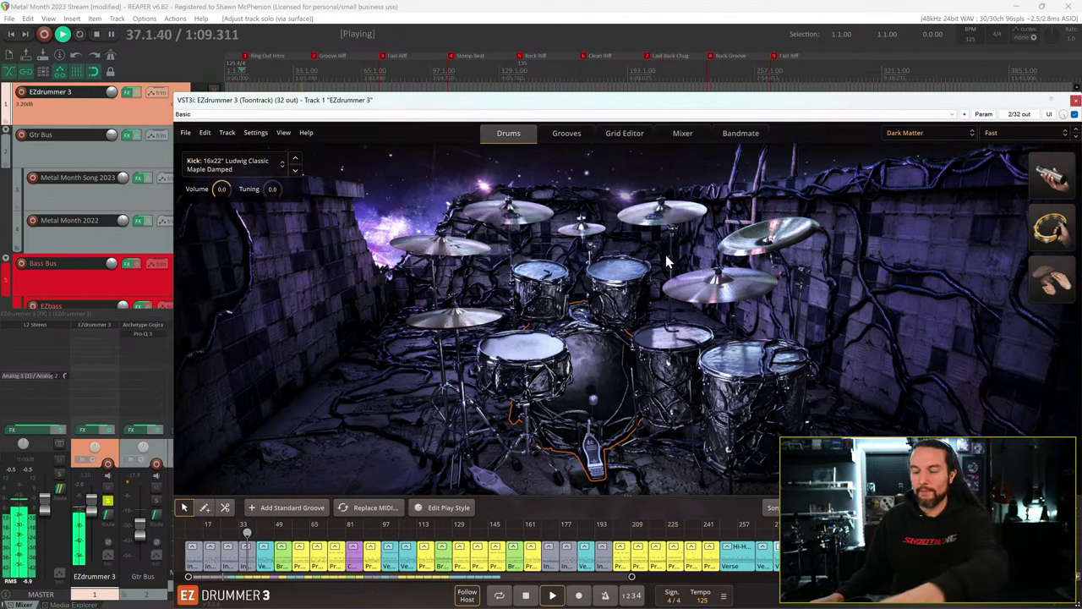
left_click_drag(776, 63, 774, 63)
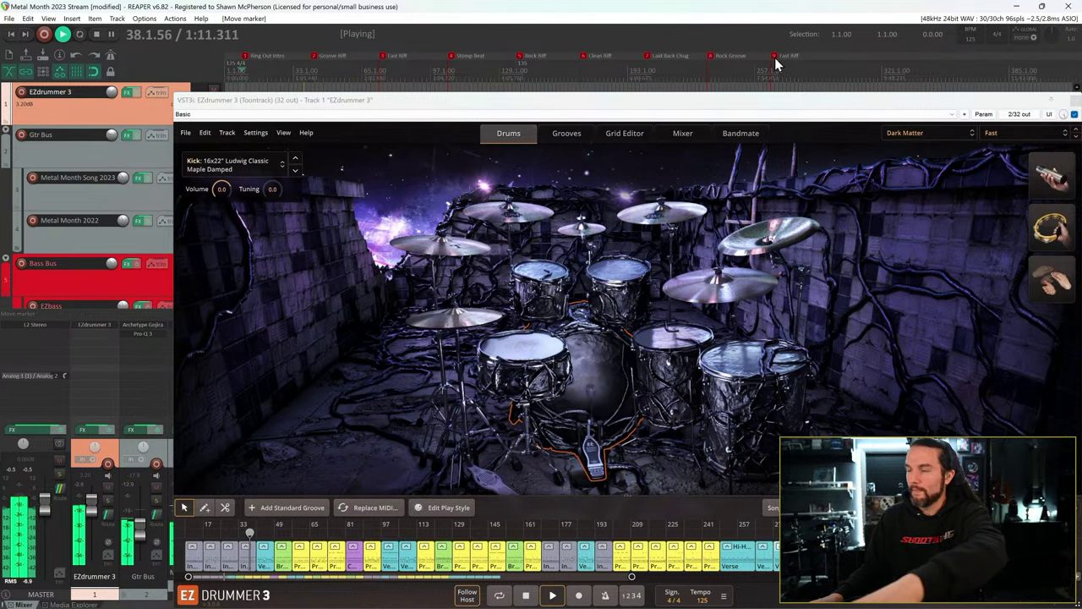
left_click(773, 63)
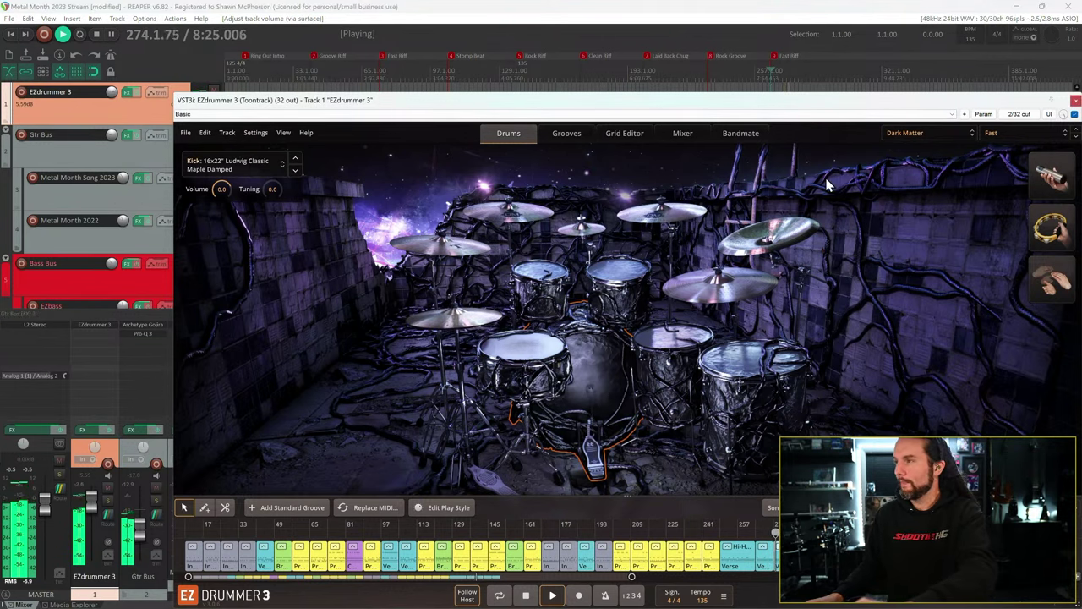
- Load the White Light preset and audition its SD Top and SD Bottom mixer channels in solo, clearing the solos again
left_click(1007, 133)
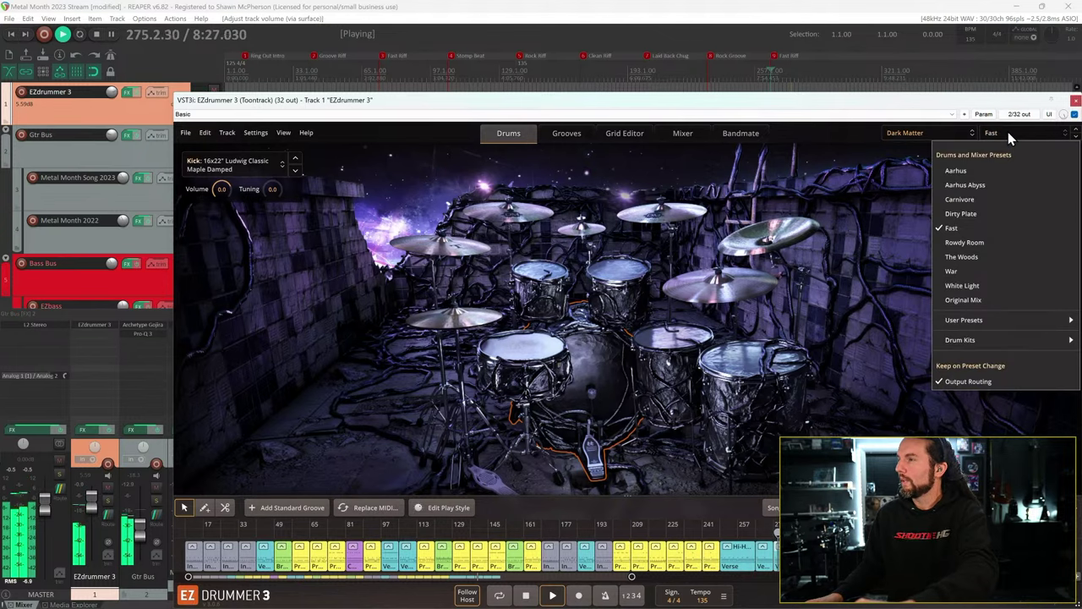
left_click(985, 287)
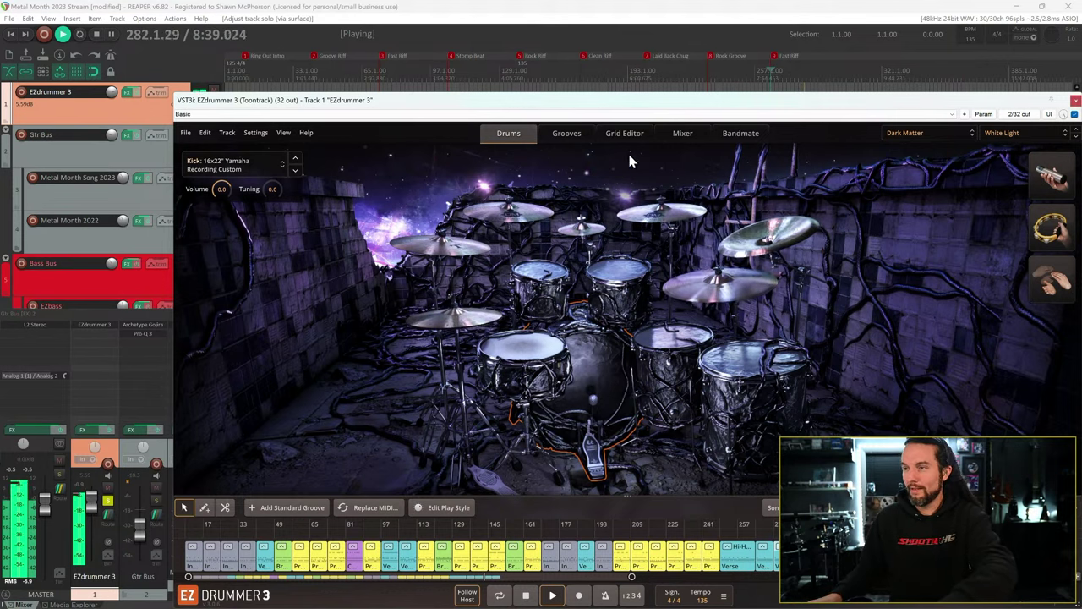
left_click(567, 133)
left_click(682, 135)
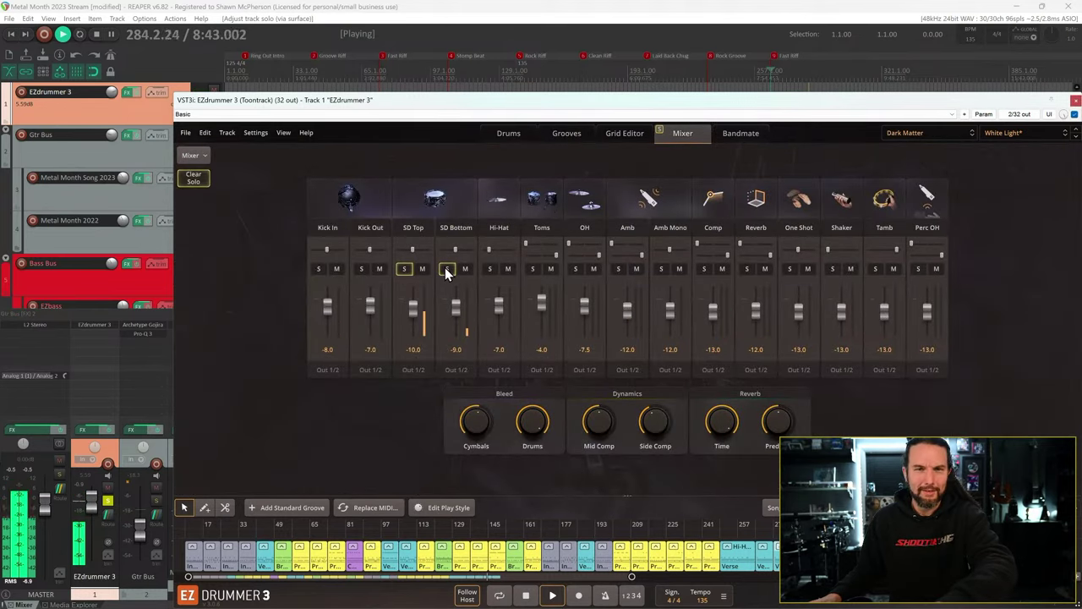
left_click(405, 270)
left_click(448, 269)
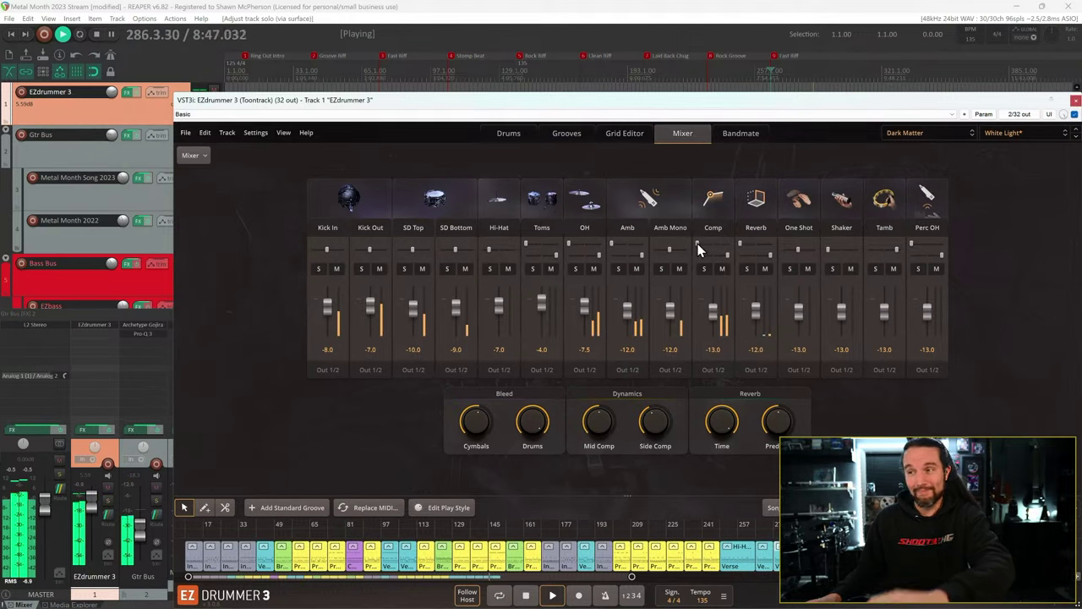
- Return to the drum kit view and audition the first rack tom and the 16x16" Yamaha floor tom
left_click(506, 135)
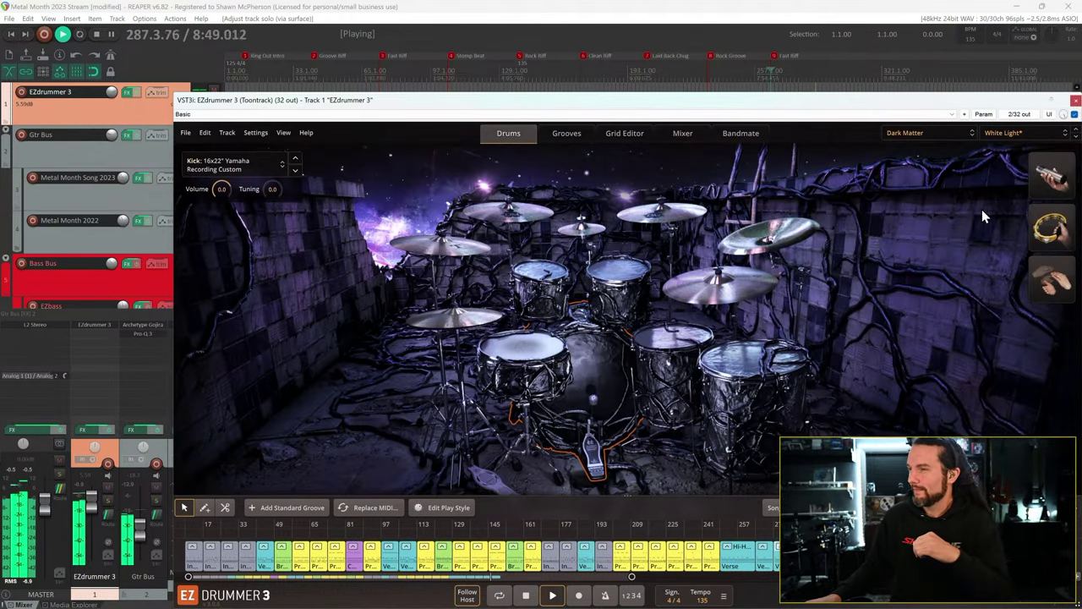
left_click(549, 279)
left_click(752, 380)
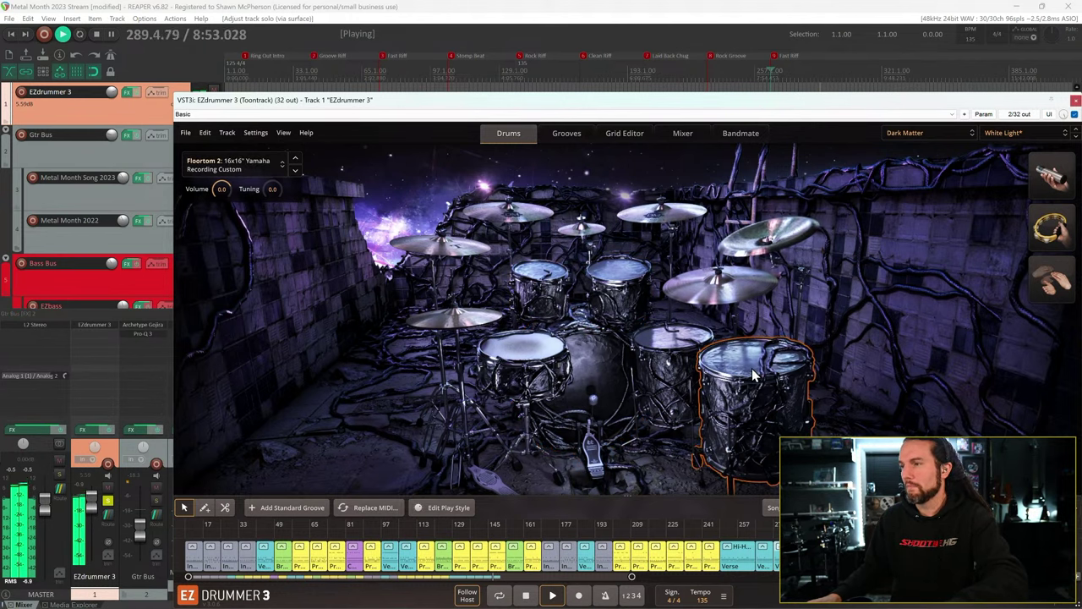
- Load the Original Mix preset and play the song from the last Fast Riff marker
left_click(1010, 132)
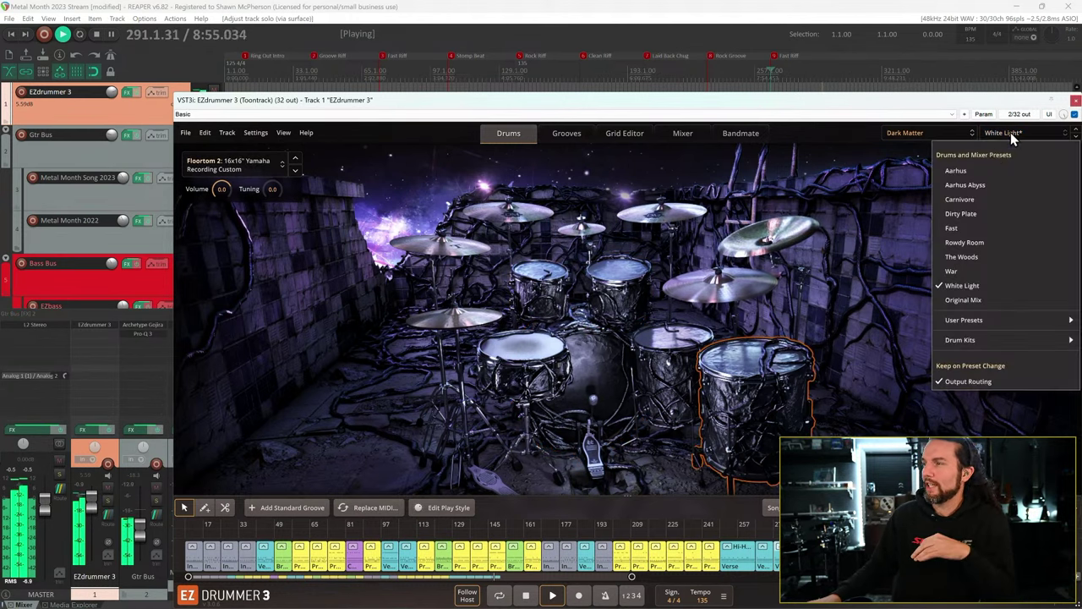
left_click(983, 299)
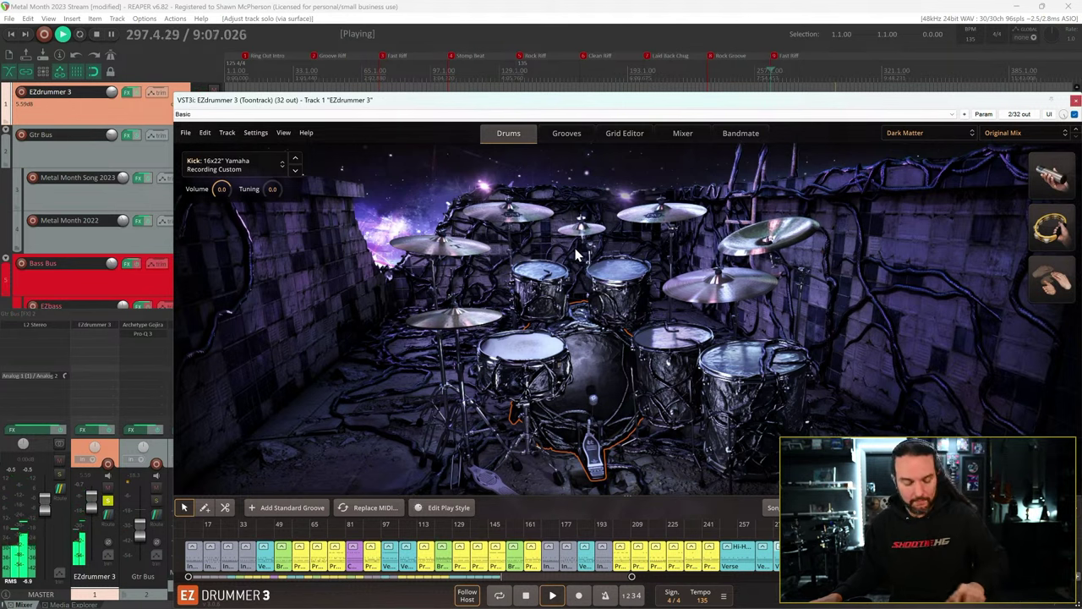
key("9")
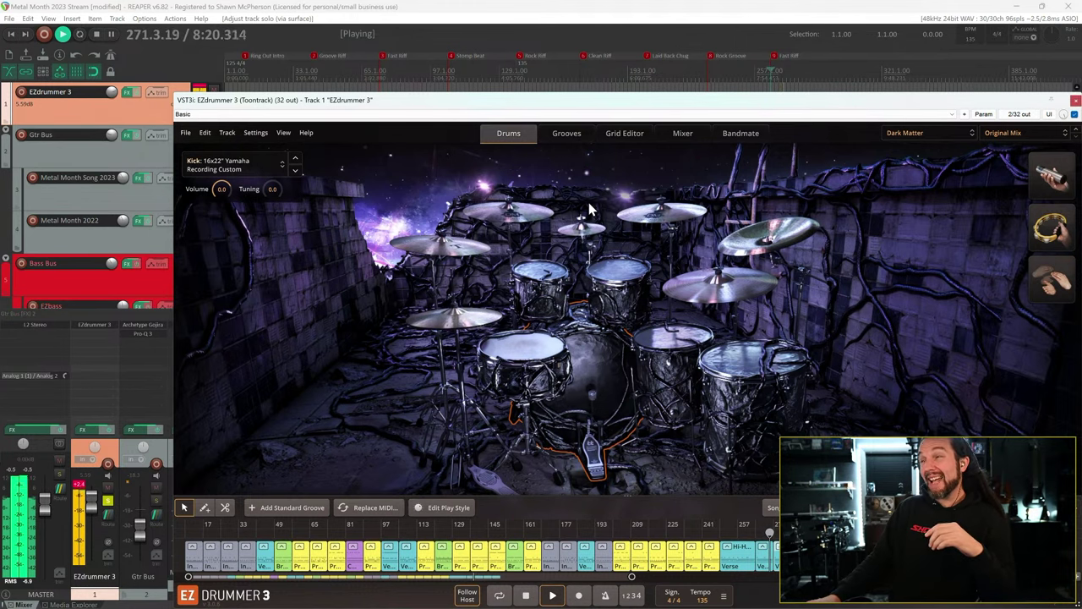
- Audition the rack toms, view the Original Mix mixer channels, and stop playback back in the drum kit view
left_click(560, 283)
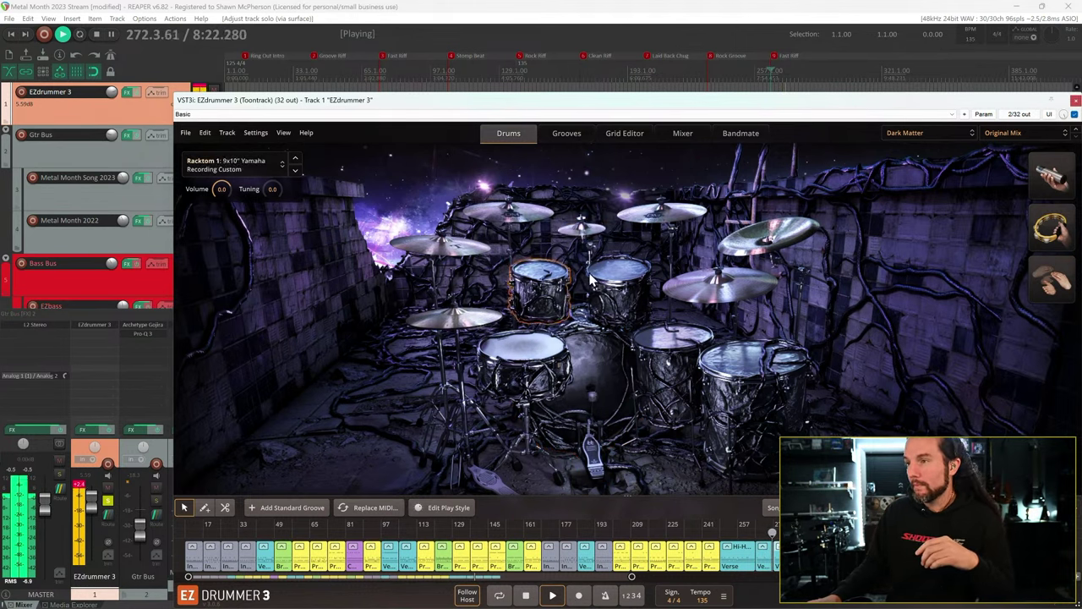
left_click(687, 134)
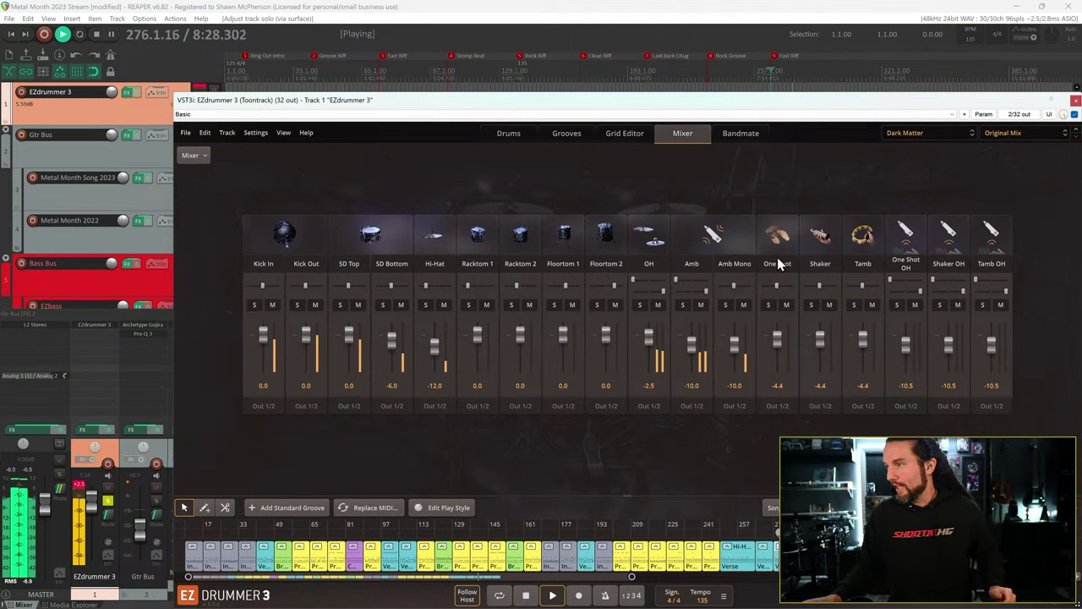
left_click(500, 134)
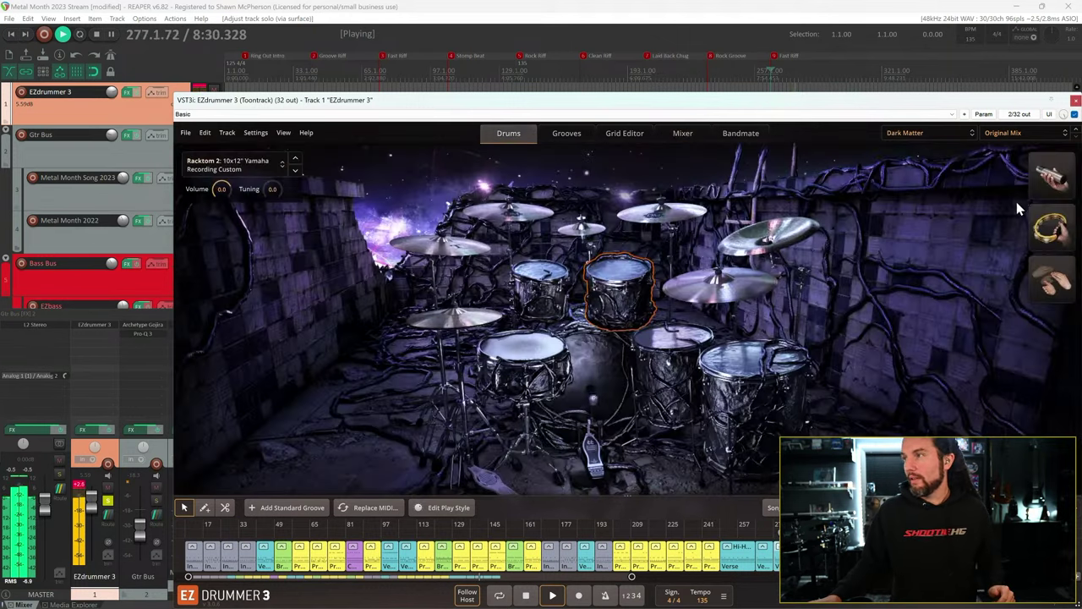
key("space")
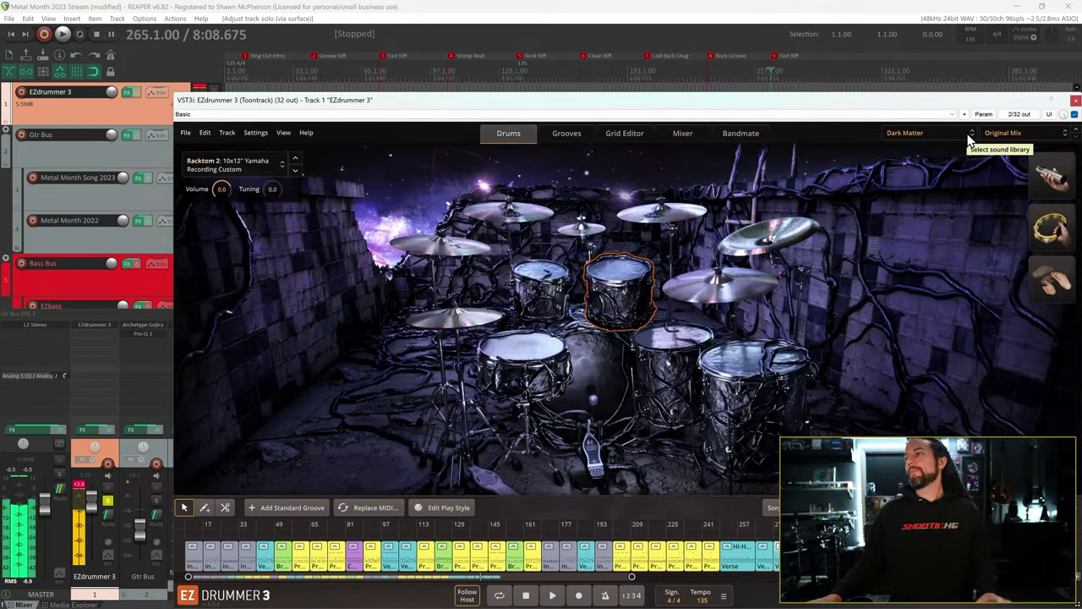
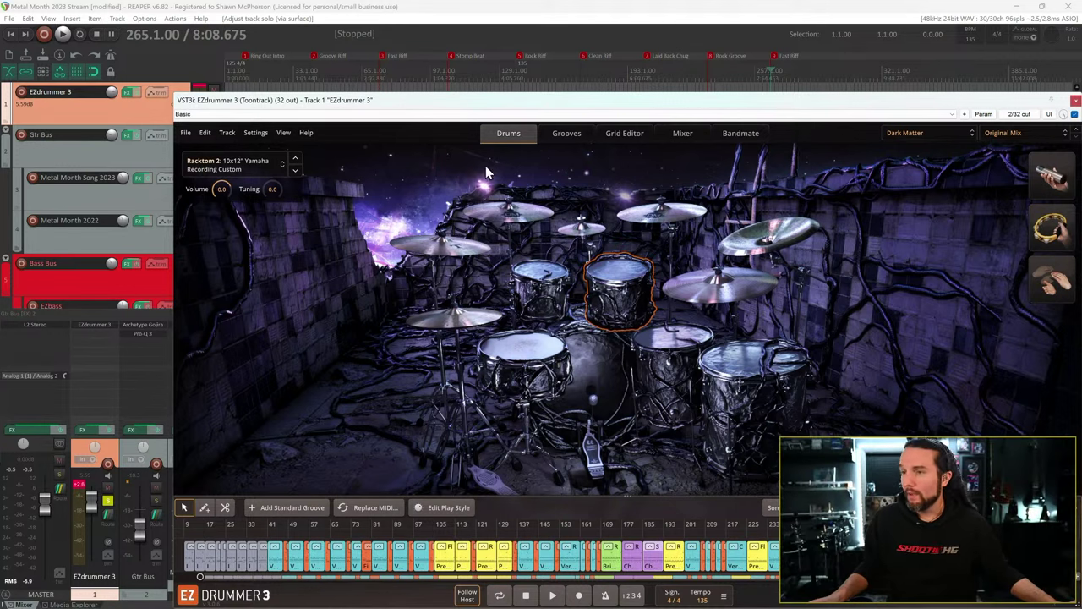
- Switch the sound library to Death Metal and play the song with its Bathyal Blue Kit
left_click(913, 133)
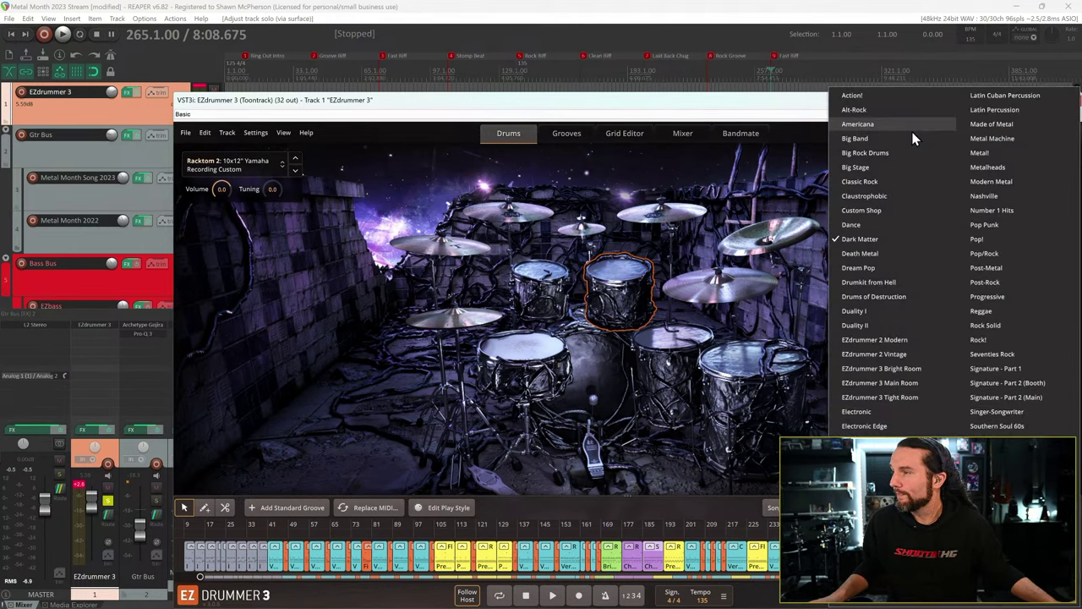
left_click(887, 254)
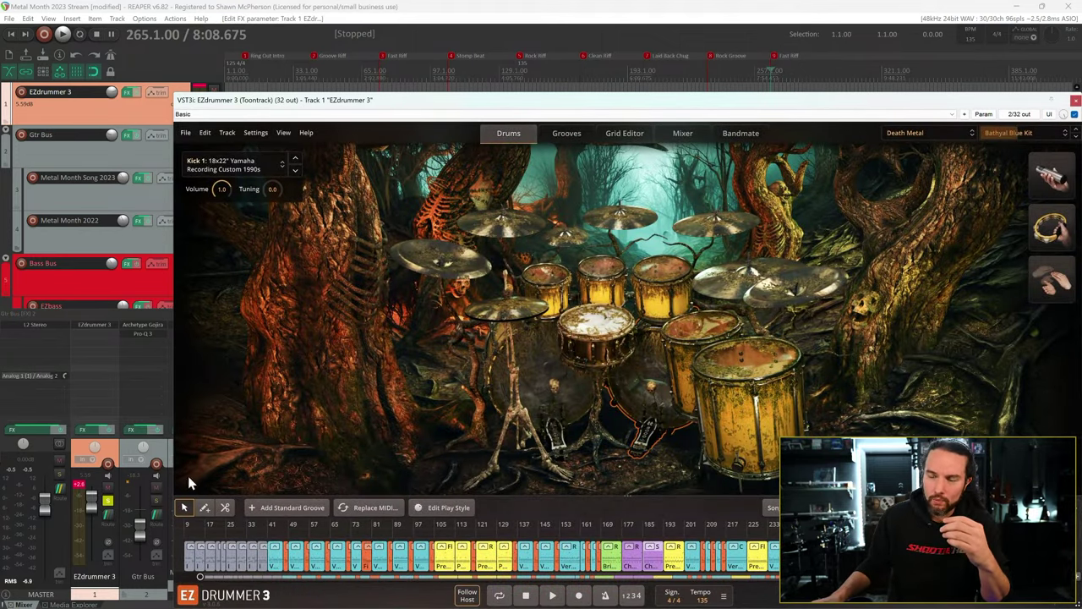
left_click(372, 125)
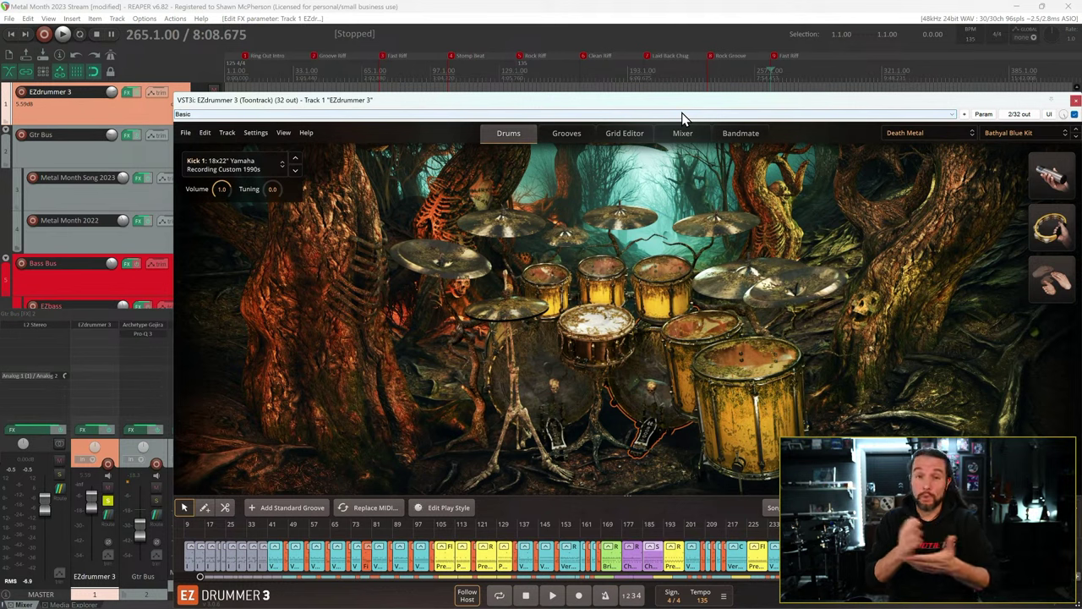
key("space")
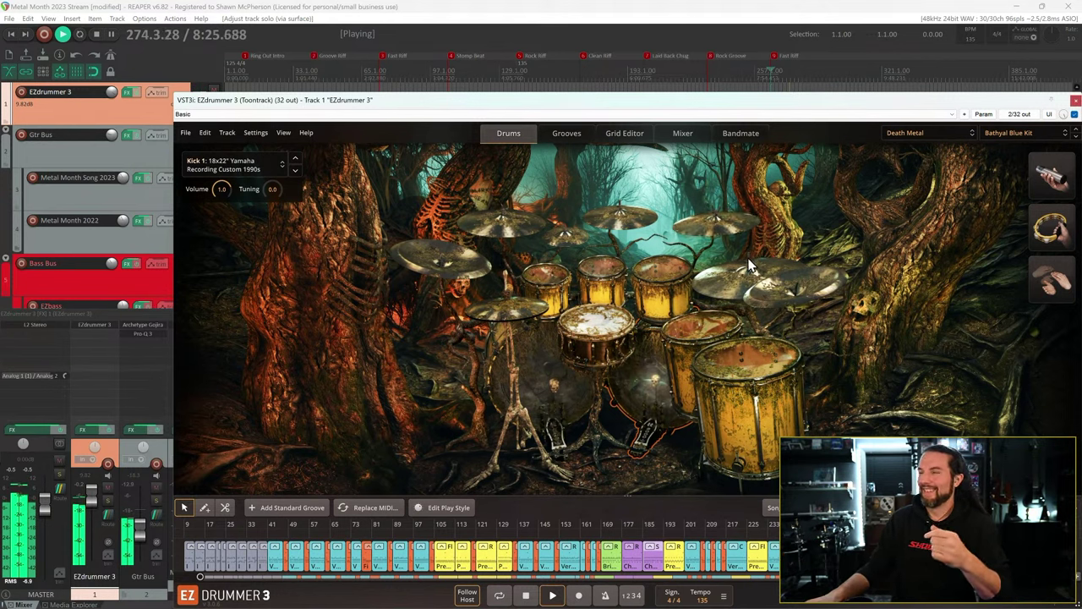
- Load the Metallic Black Kit preset from the Mark Lewis group and restart playback of the song
left_click(1013, 135)
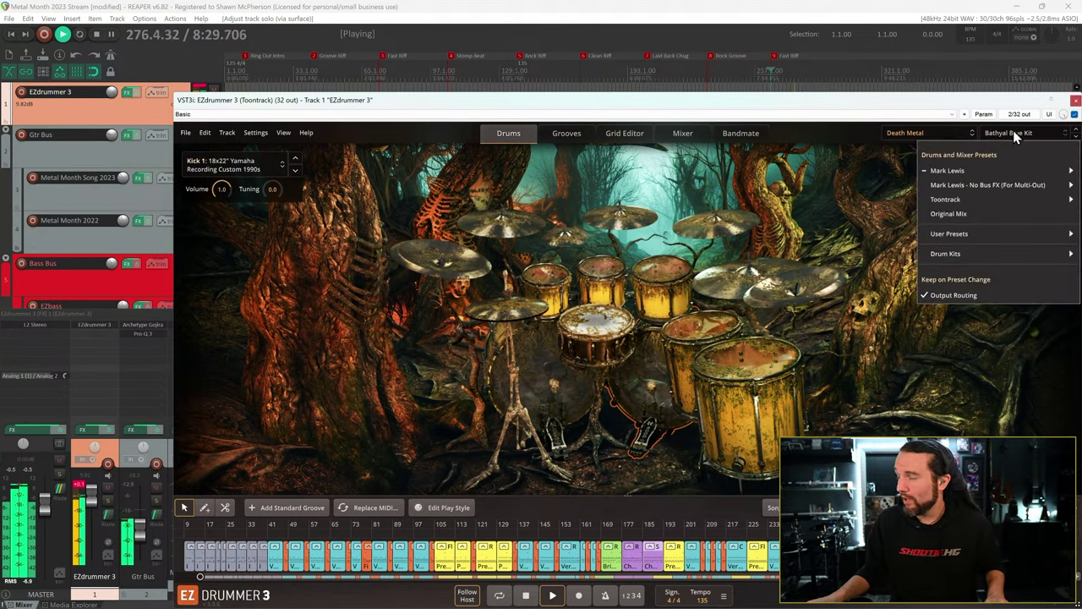
mouse_move(988, 175)
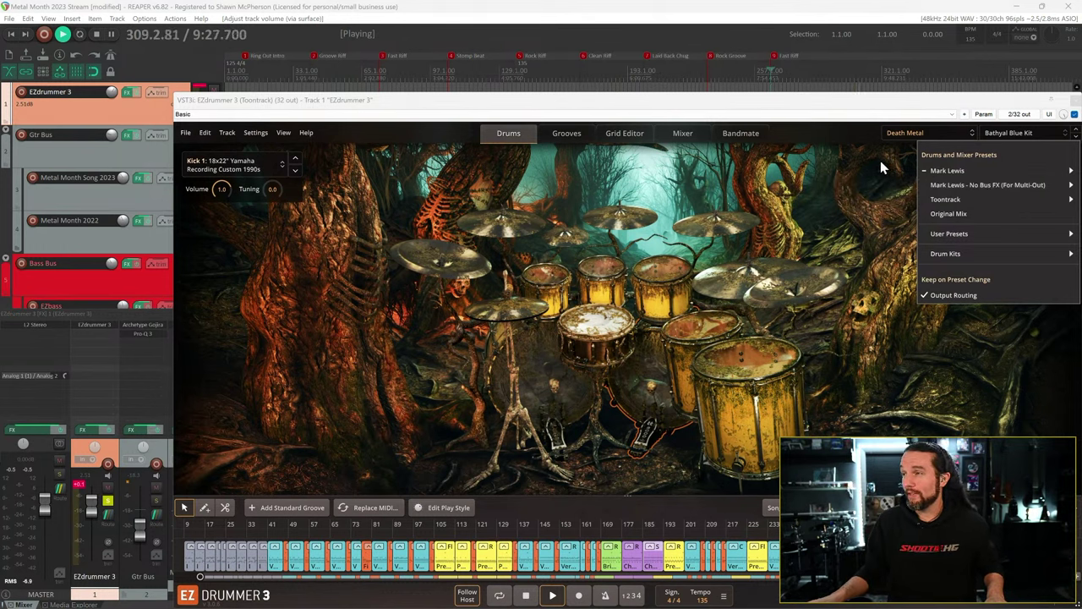
mouse_move(942, 171)
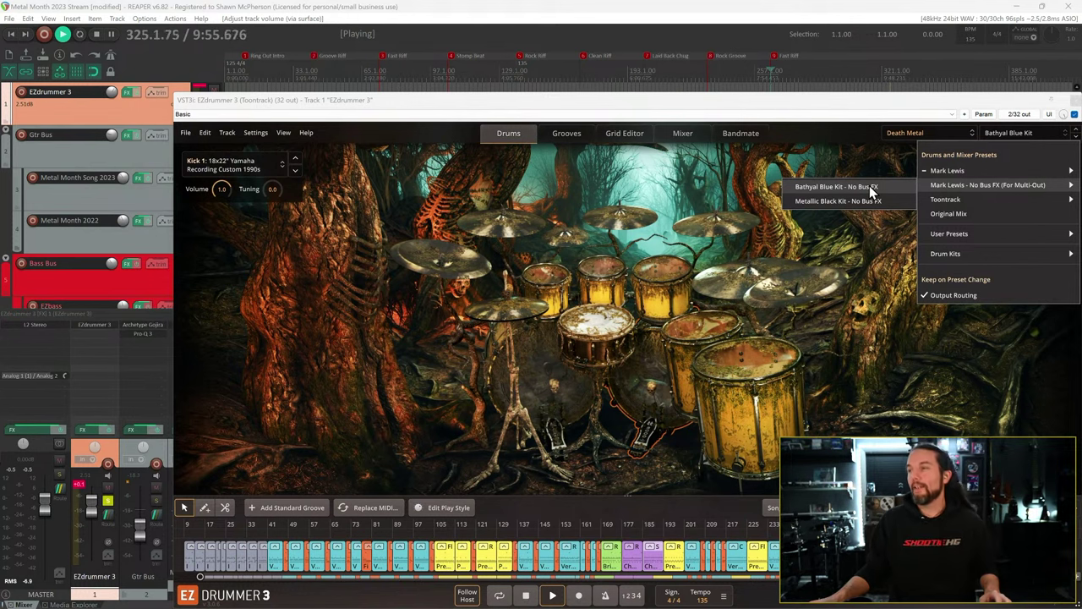
mouse_move(943, 176)
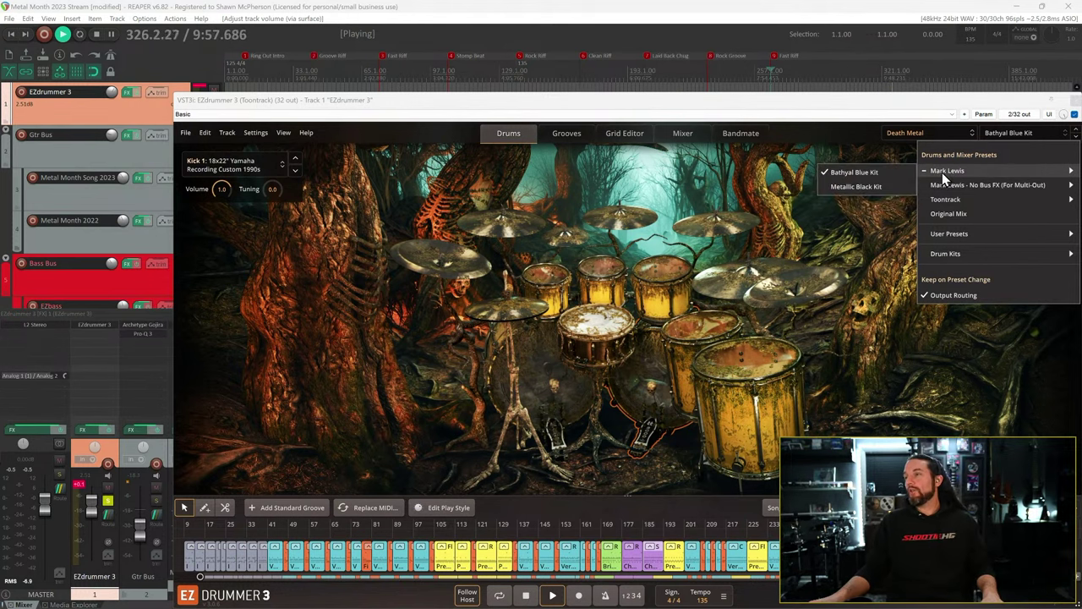
left_click(875, 189)
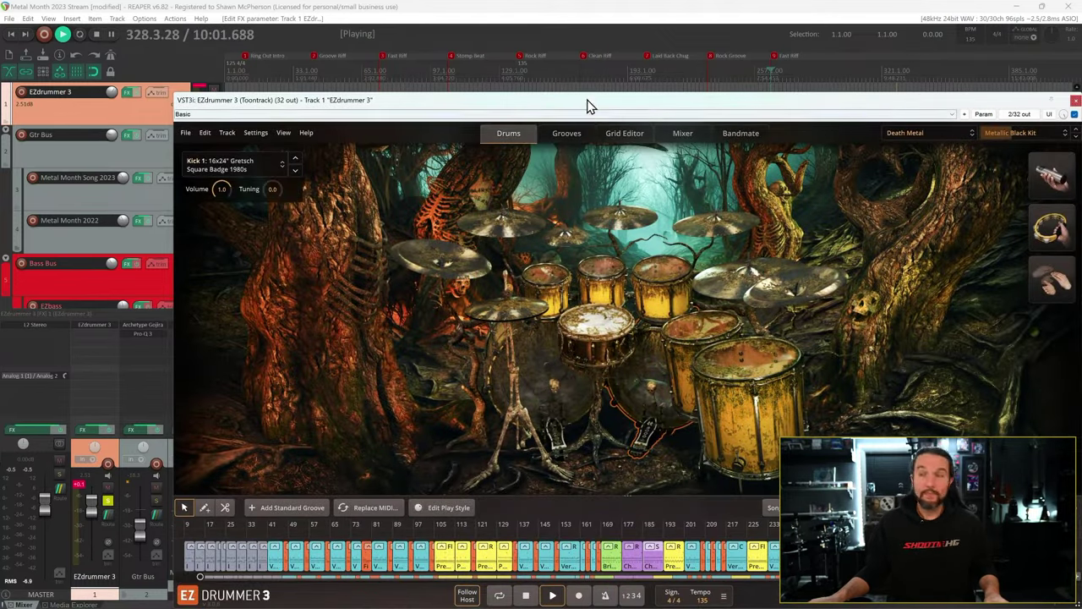
key("space")
key("space")
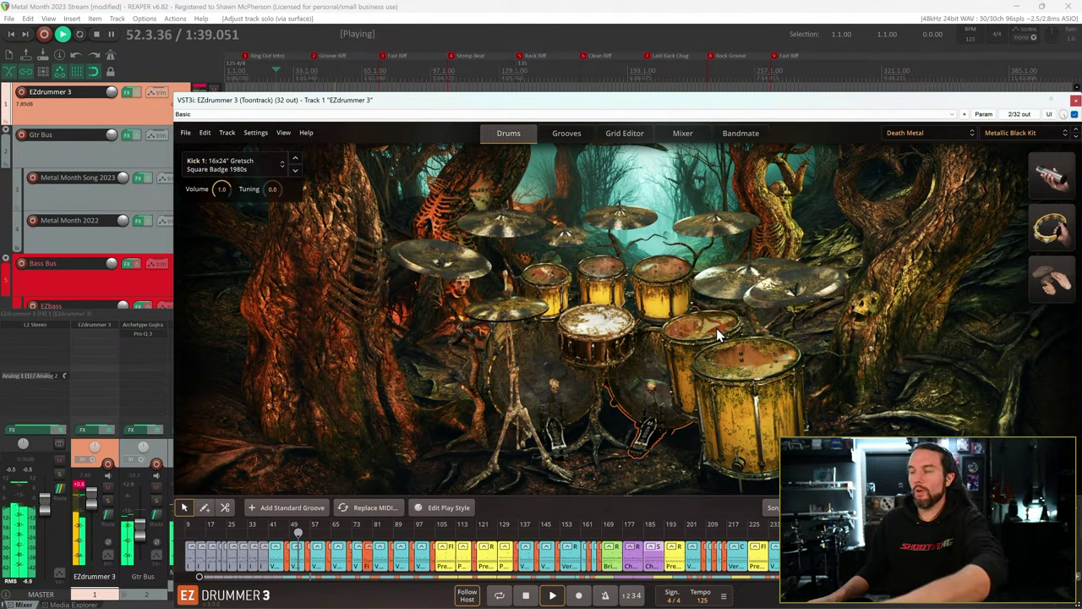
- Swap the splash for the 12" Zildjian K Custom Dark Splash and check the alternatives for both china cymbals
right_click(572, 239)
left_click(635, 279)
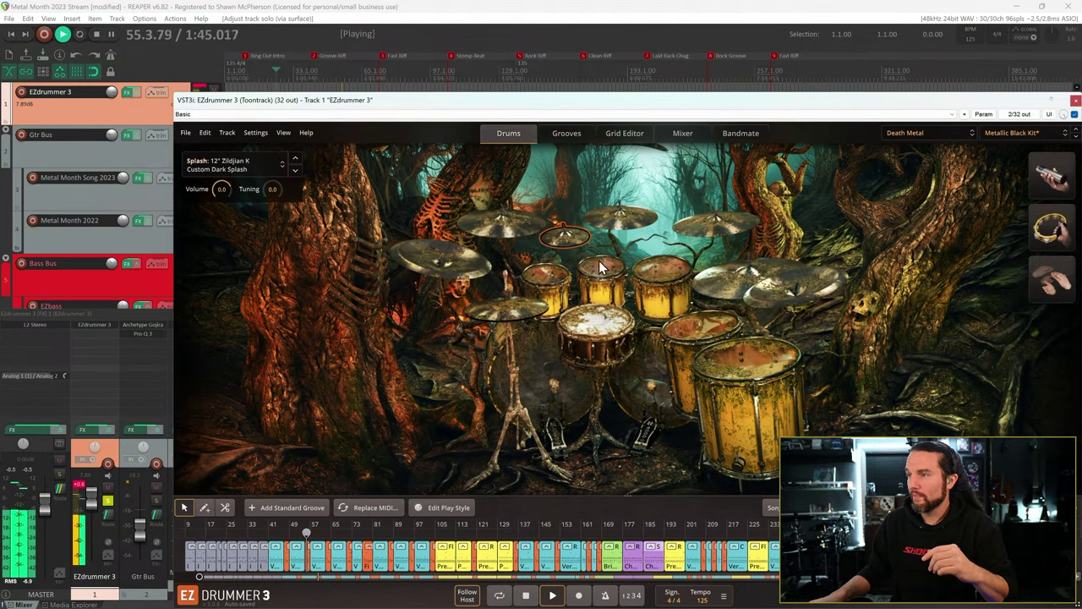
left_click(789, 305)
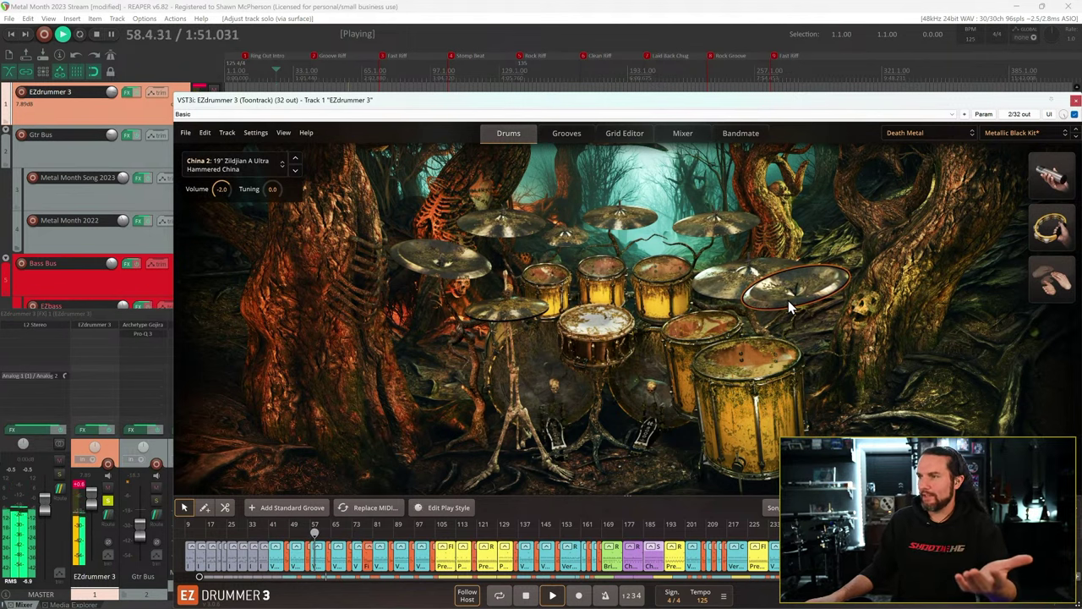
right_click(788, 300)
left_click(848, 237)
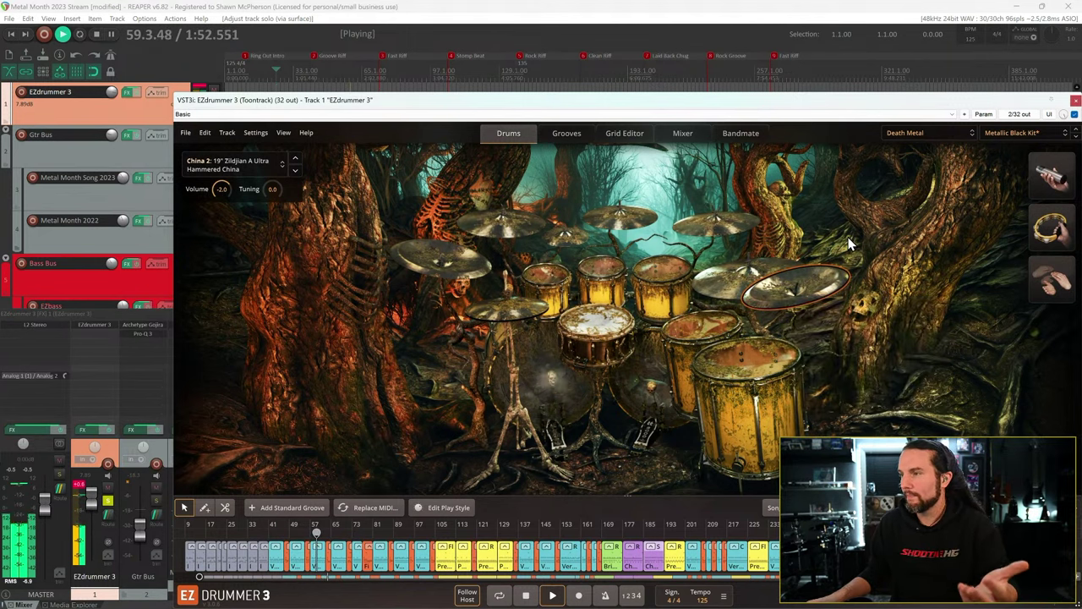
right_click(788, 301)
left_click(756, 238)
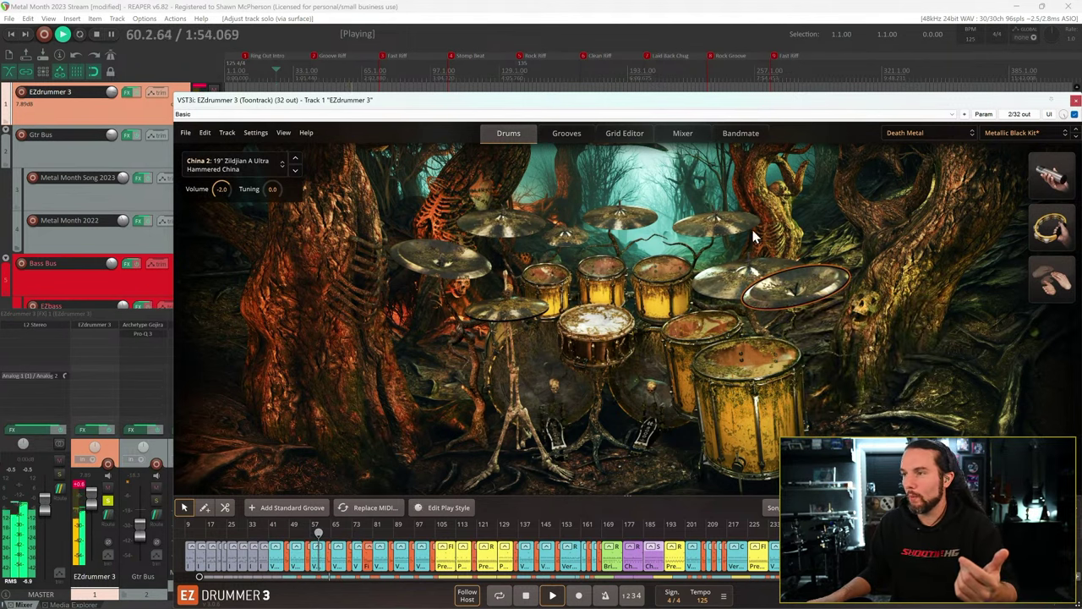
right_click(449, 271)
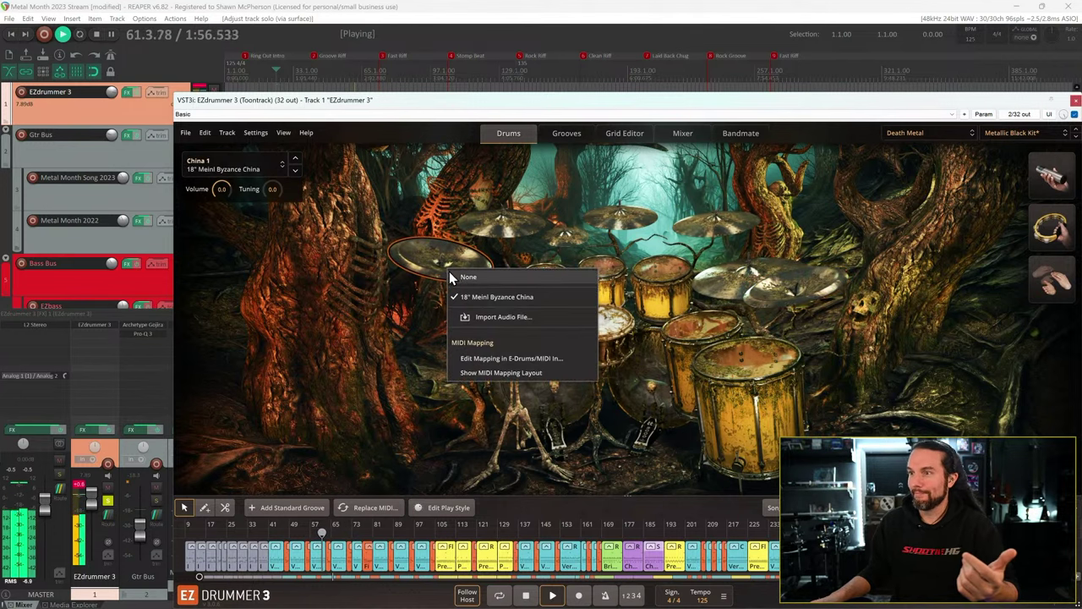
left_click(414, 207)
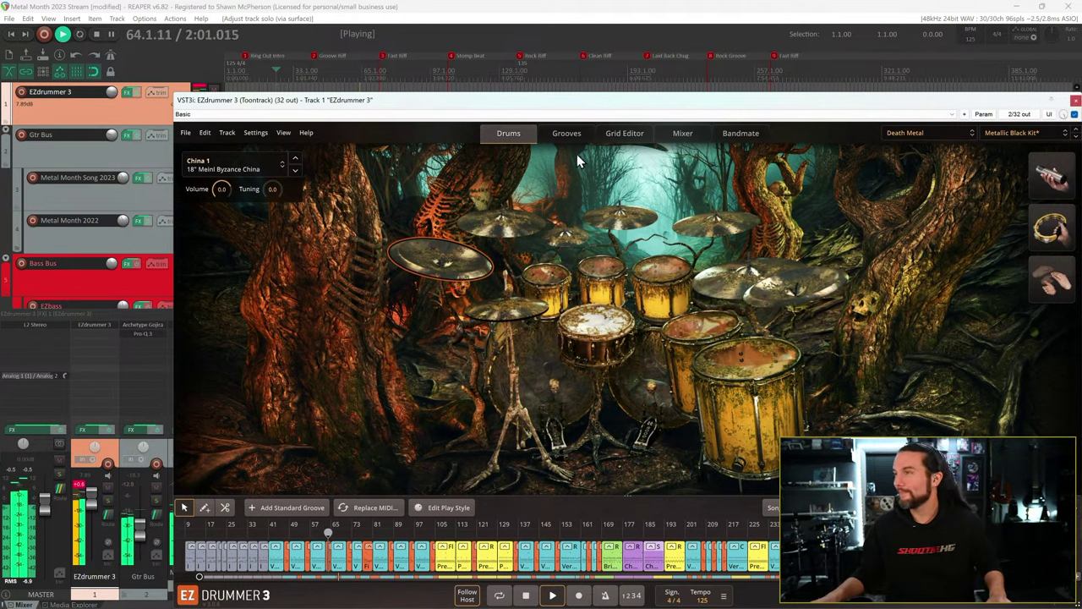
- Load the Toontrack Blue Beauty preset and check the alternatives for its 6.5x14" Ludwig Black Beauty snare
left_click(1019, 135)
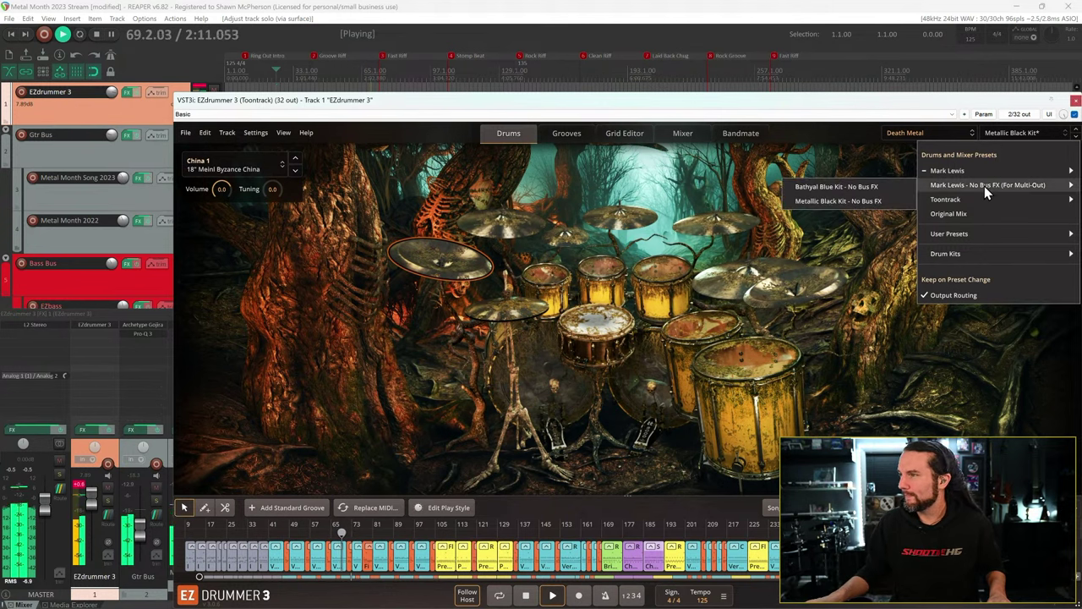
mouse_move(983, 197)
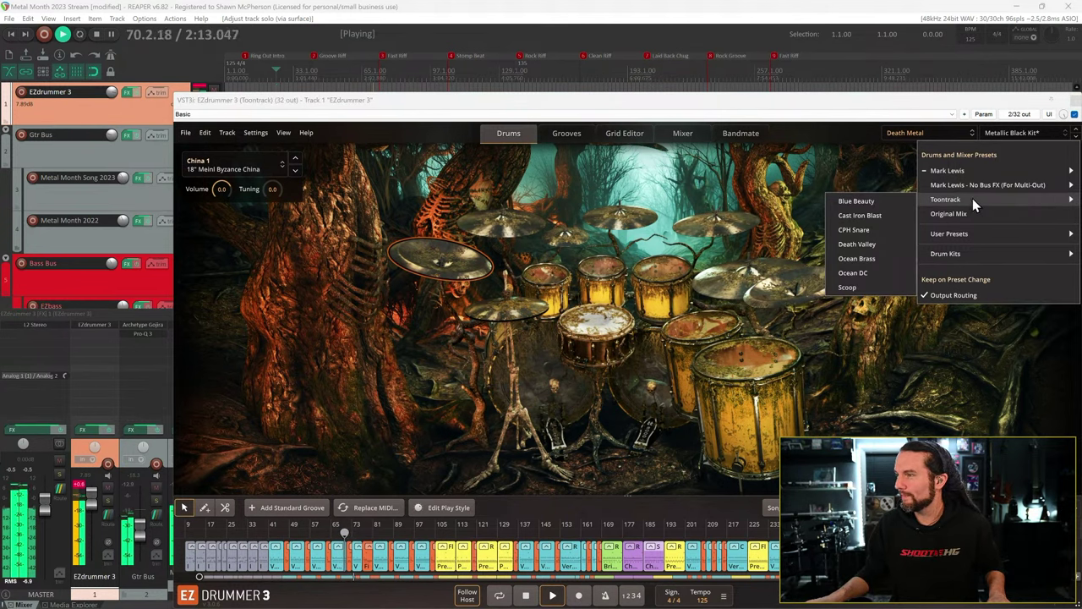
left_click(876, 202)
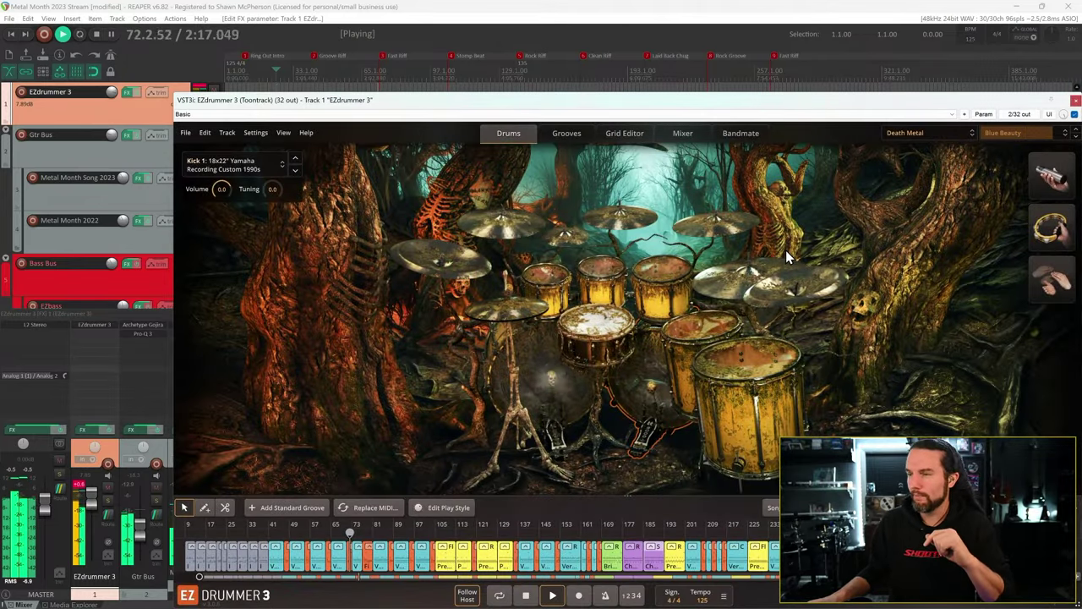
left_click(132, 486)
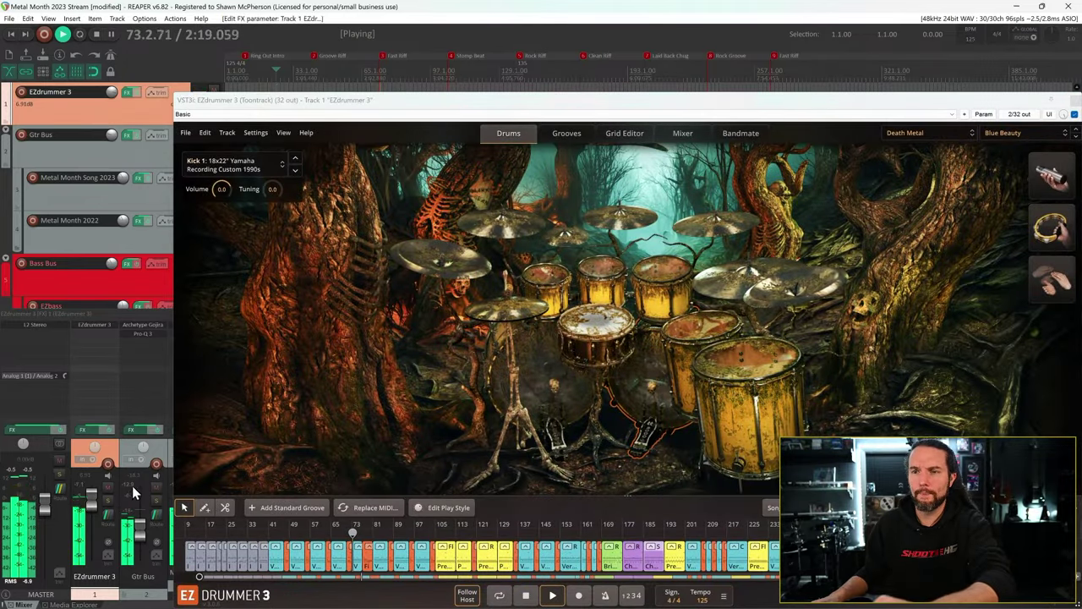
right_click(590, 326)
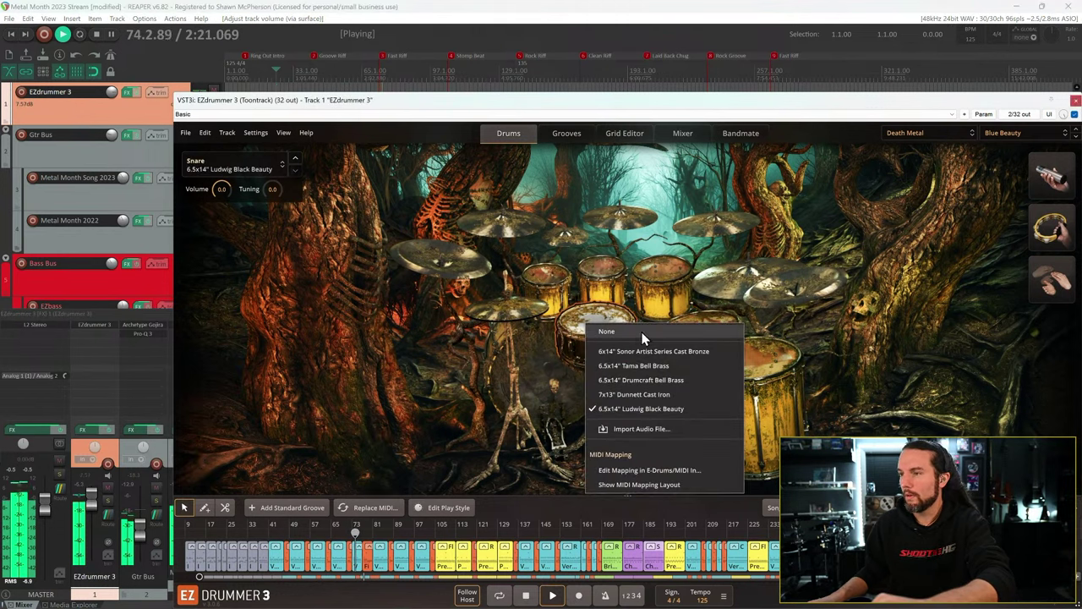
left_click(648, 222)
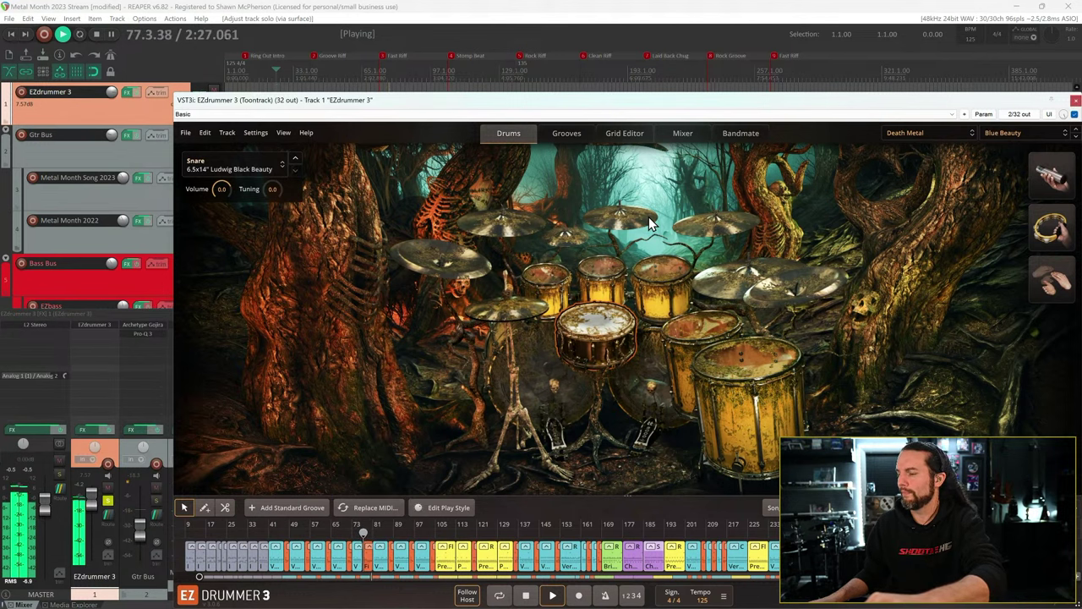
- Load the Ocean DC preset from the Toontrack group while the song plays
left_click(1015, 131)
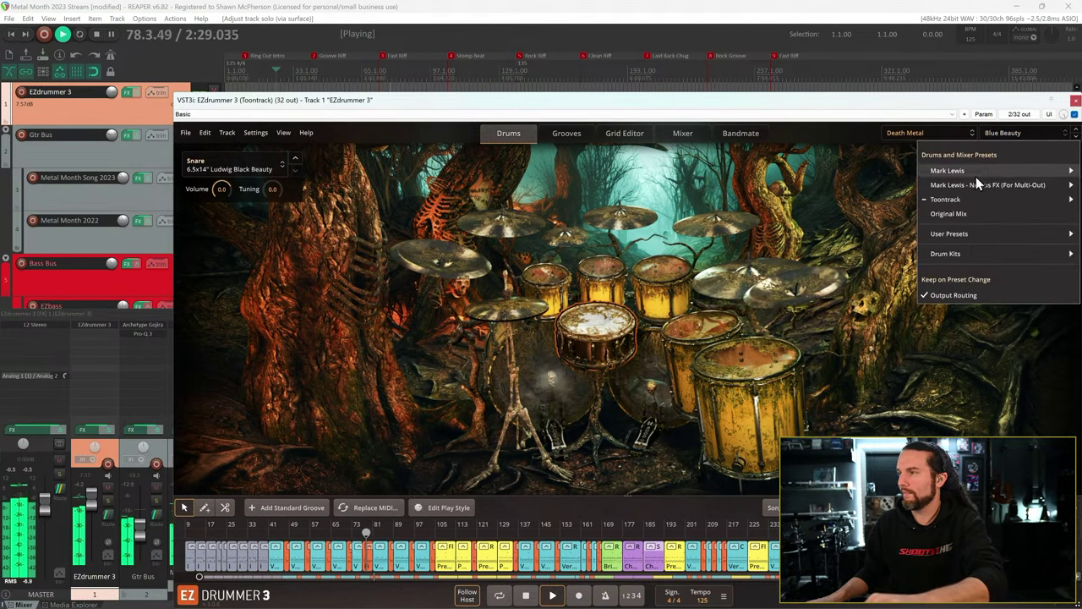
mouse_move(973, 201)
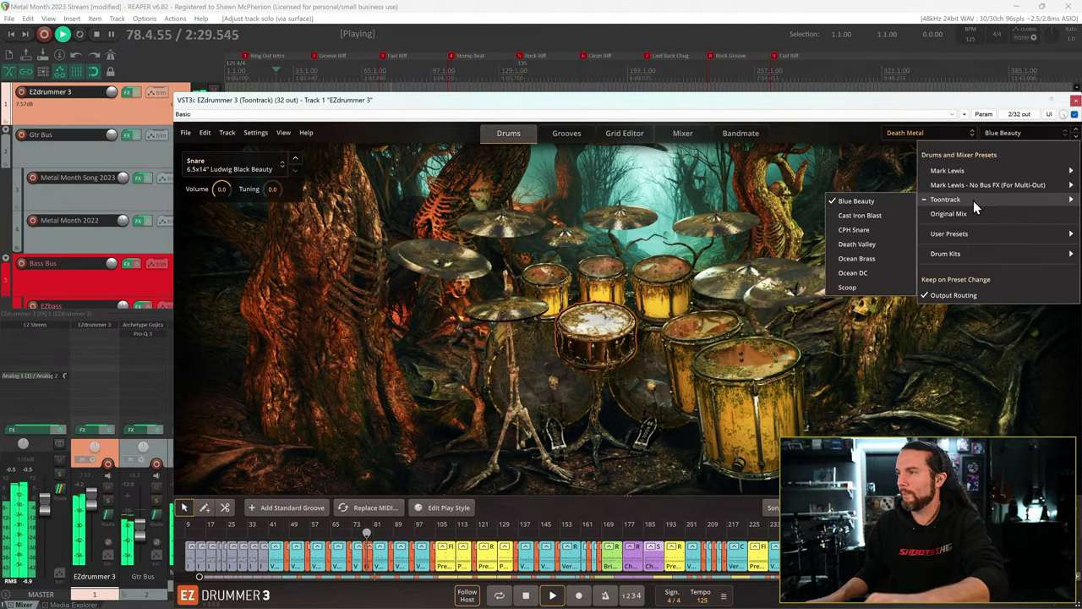
left_click(867, 274)
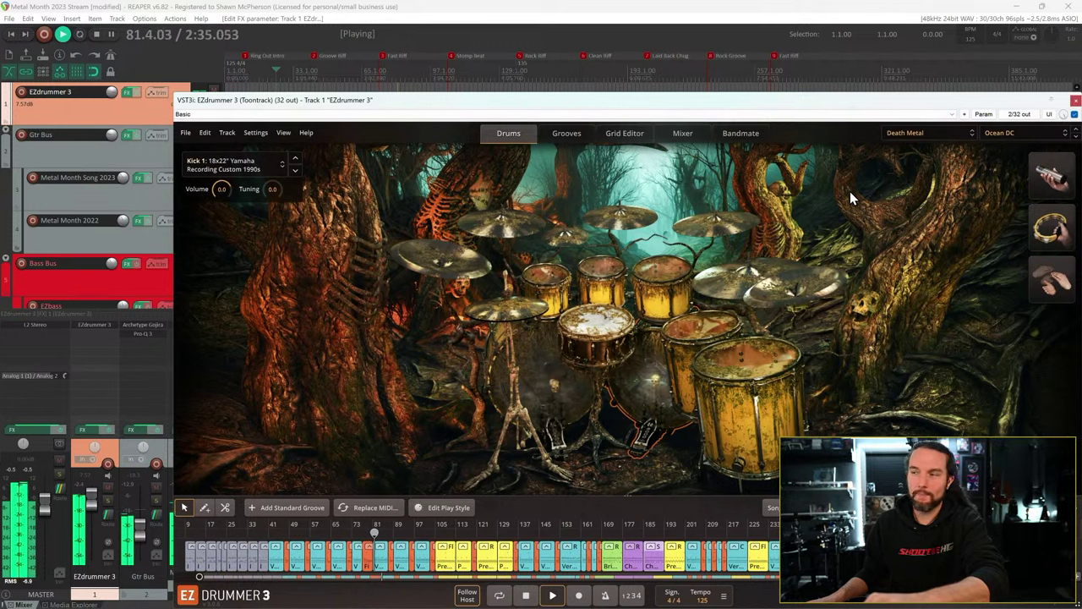
- Audition Racktoms 3 and 2 and load the Scoop preset from the Toontrack group
left_click(659, 270)
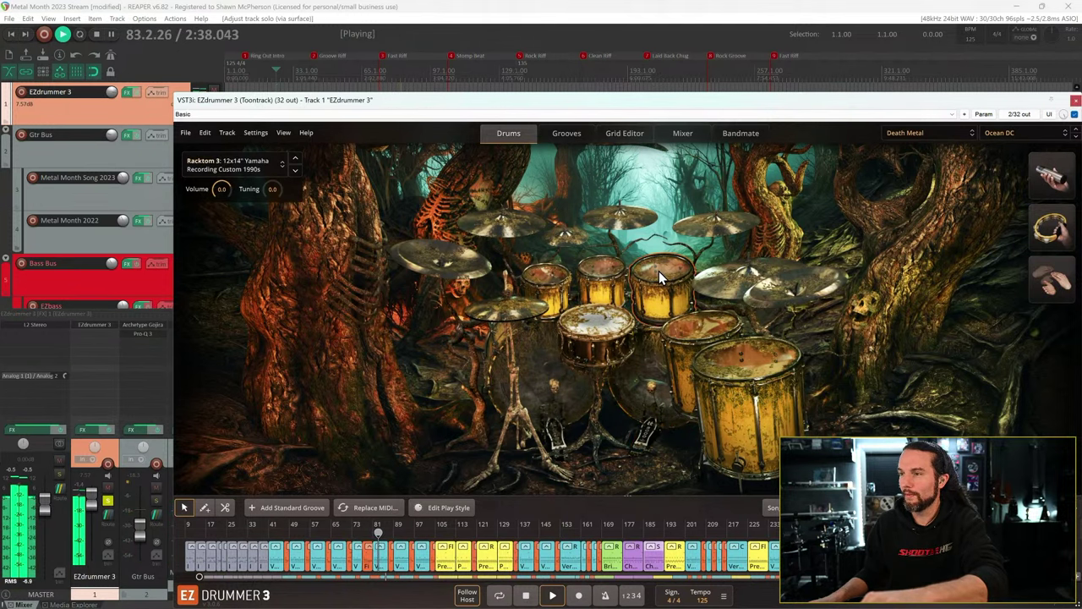
left_click(598, 267)
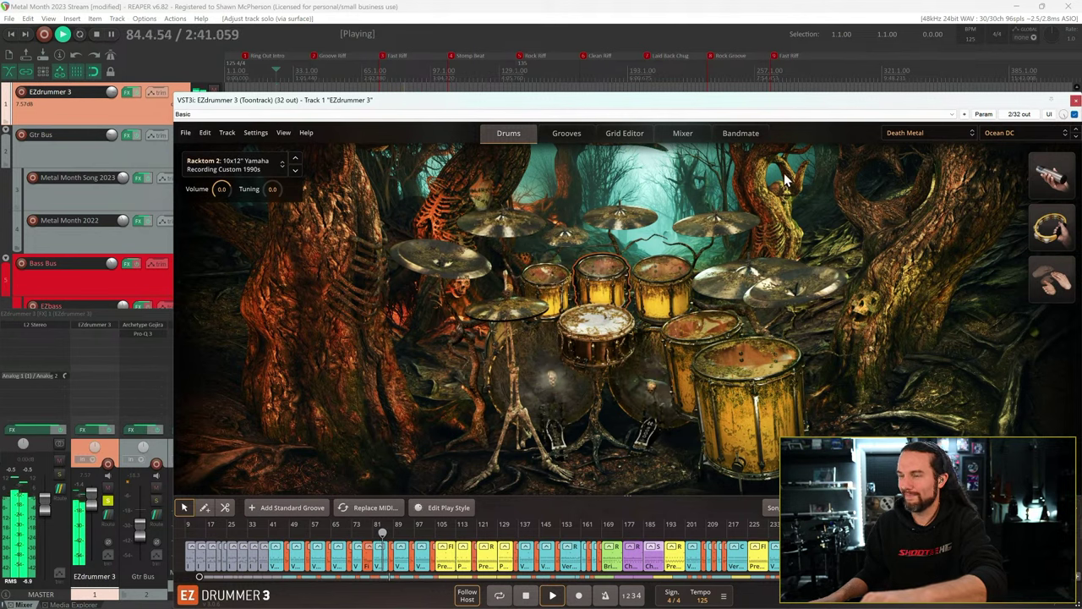
left_click(998, 133)
mouse_move(955, 201)
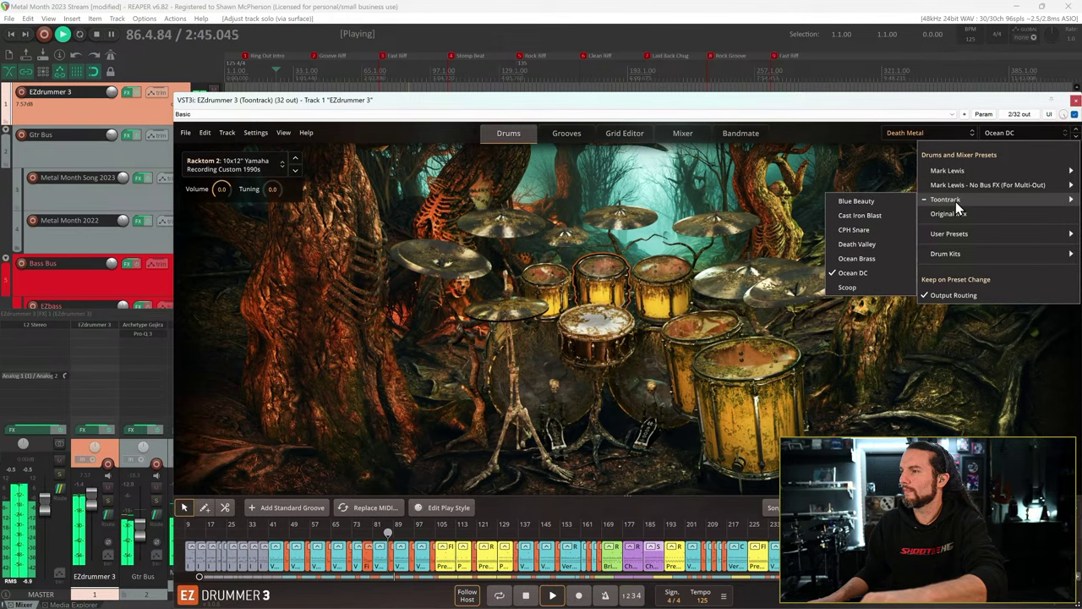
left_click(870, 287)
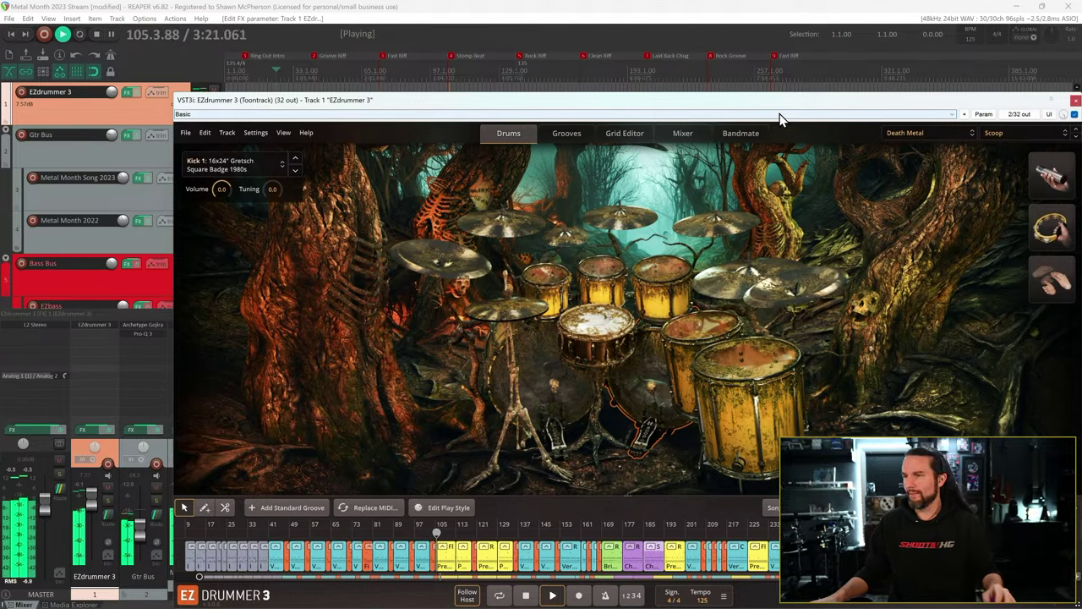
- Load the Death Metal library's Original Mix preset and inspect its mixer channels before returning to the drum kit view
left_click(1008, 133)
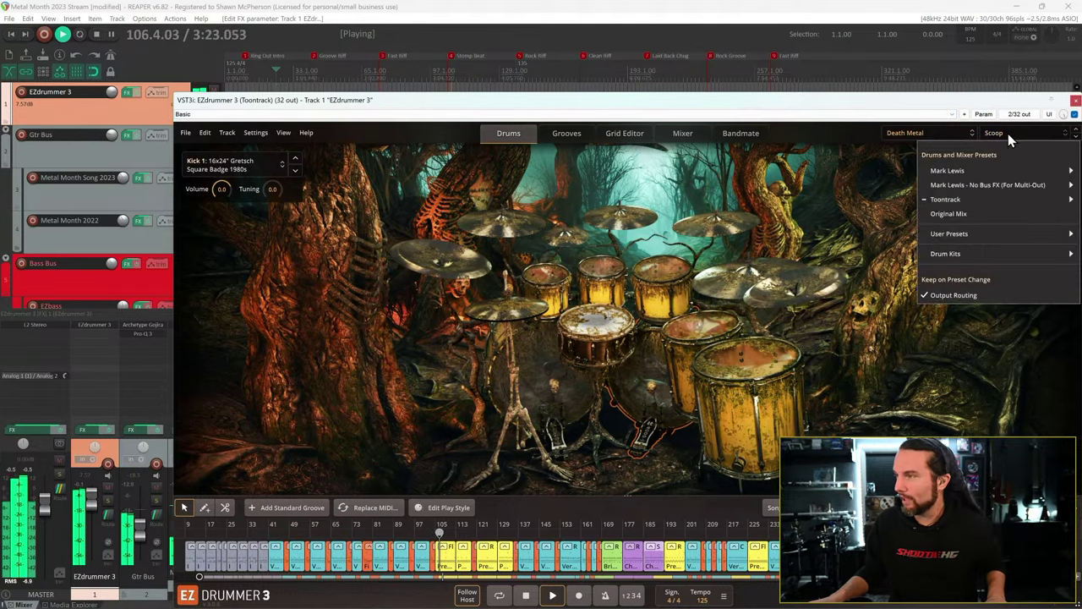
left_click(976, 218)
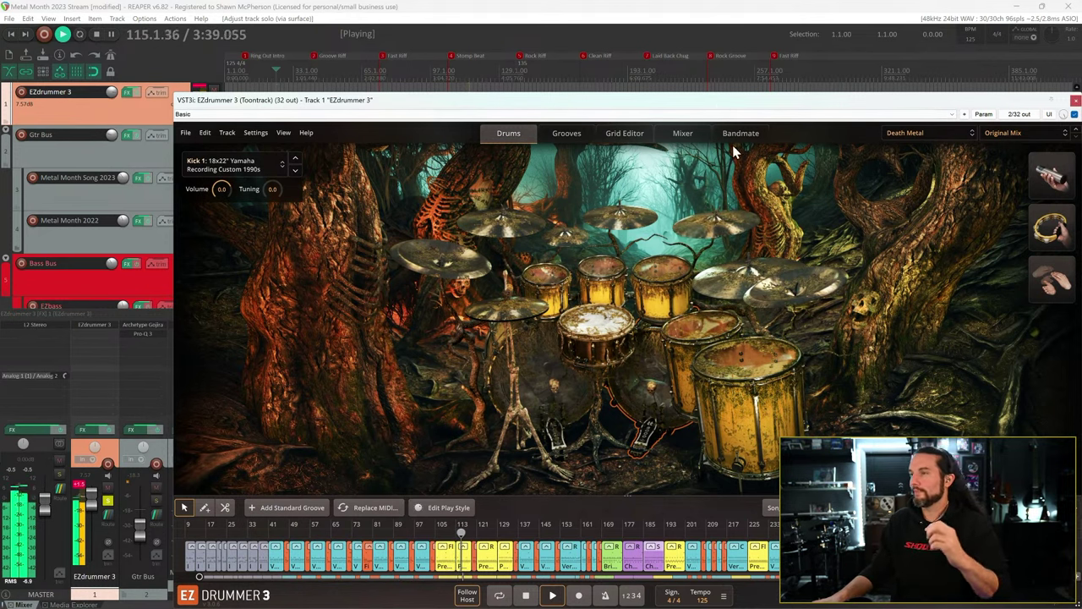
left_click(683, 133)
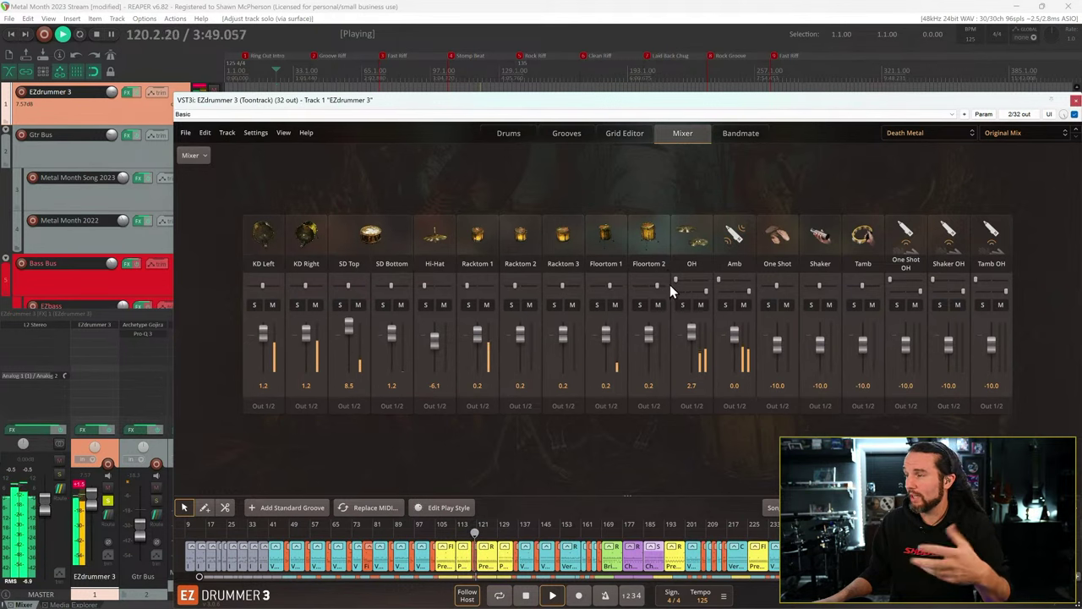
left_click(508, 136)
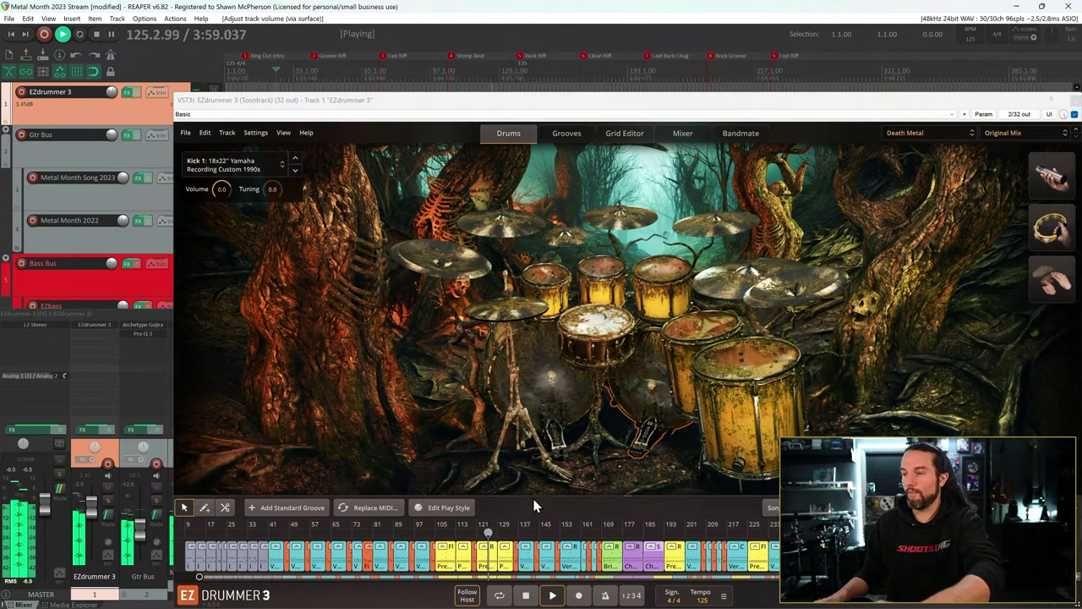
- Switch the sound library to Drumkit from Hell and look over the list of other available libraries
left_click(942, 130)
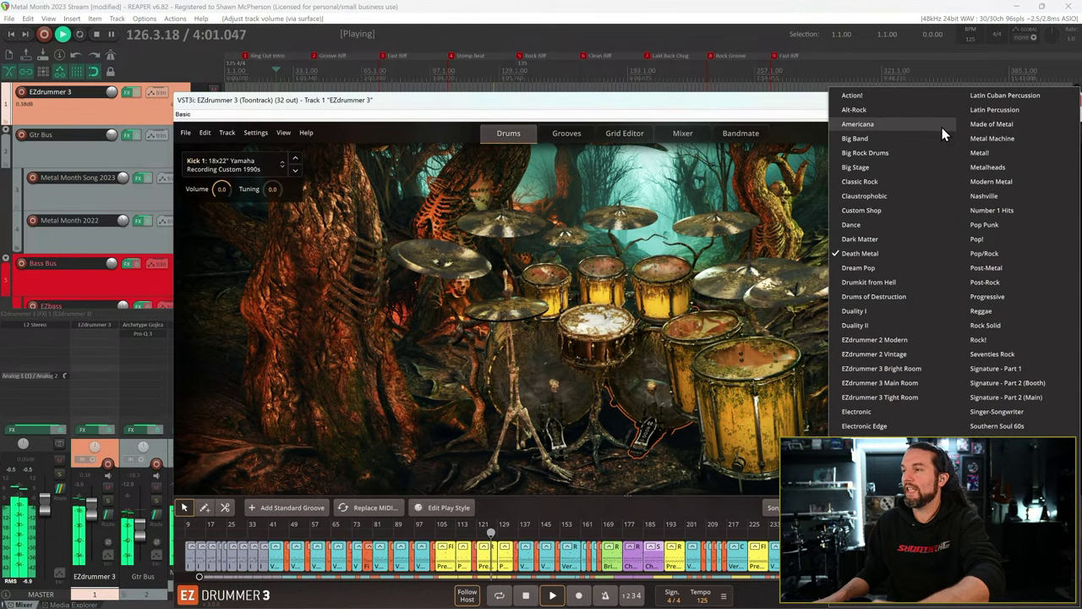
left_click(916, 284)
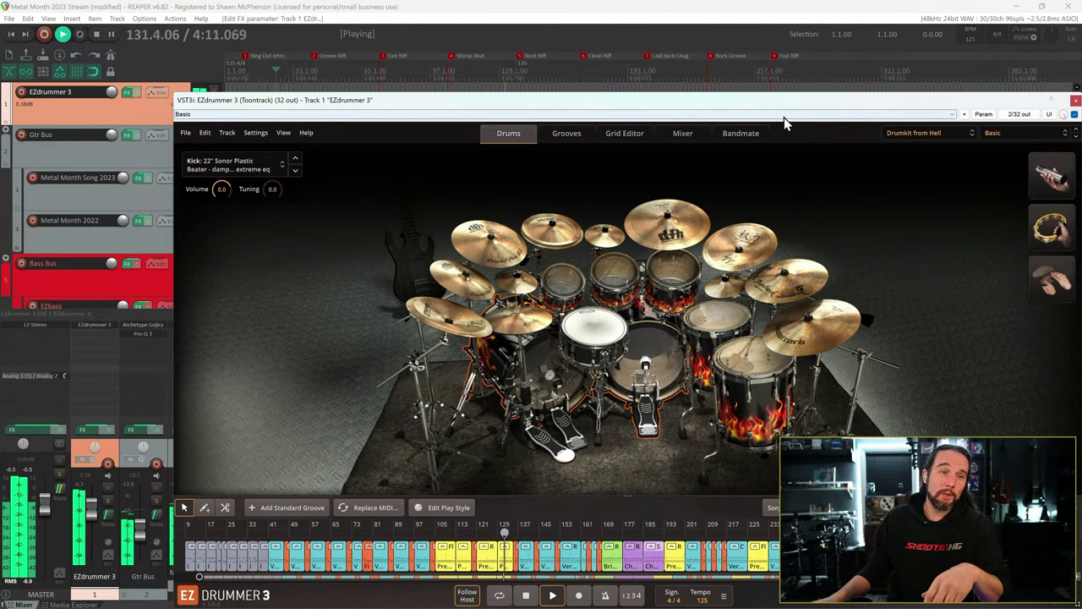
left_click(929, 134)
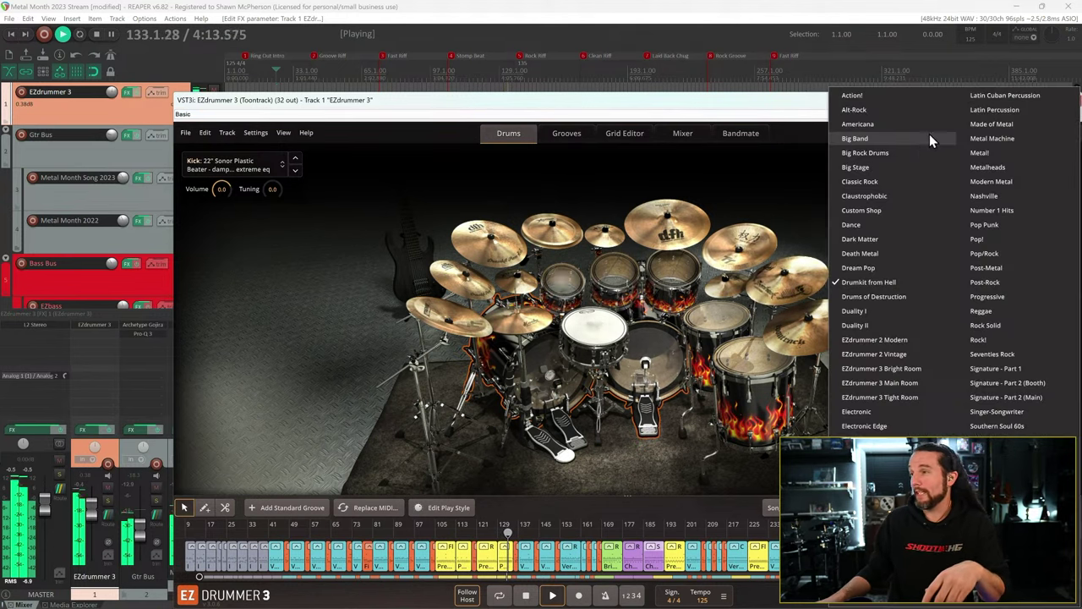
left_click(752, 110)
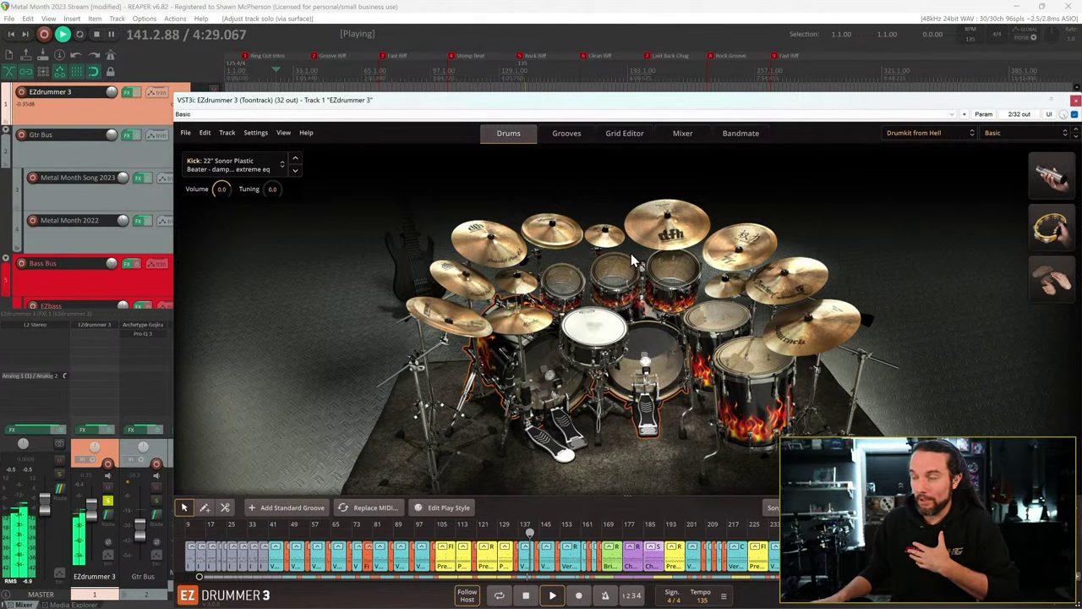
- Check the alternatives for the splash cymbals and audition all three splashes, stopping song playback
right_click(530, 280)
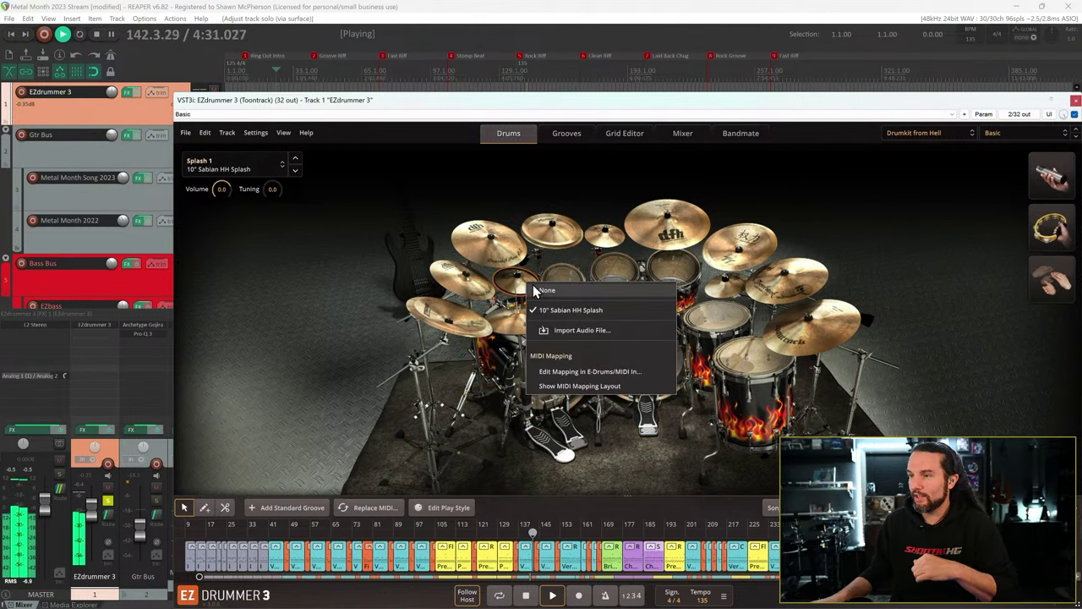
right_click(604, 226)
left_click(716, 292)
right_click(715, 292)
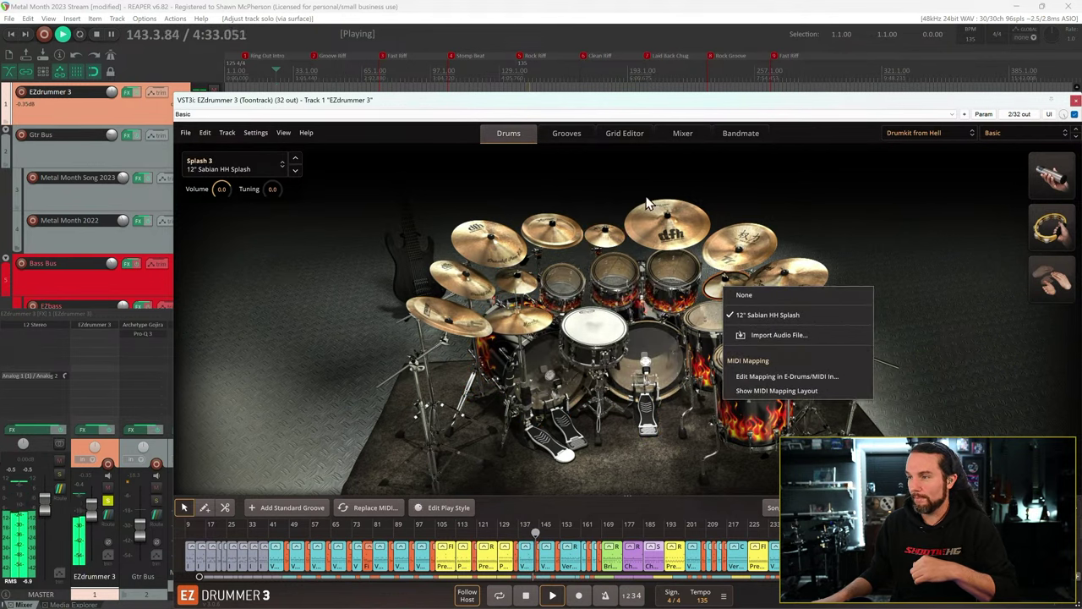
key("Escape")
left_click(522, 287)
left_click(607, 245)
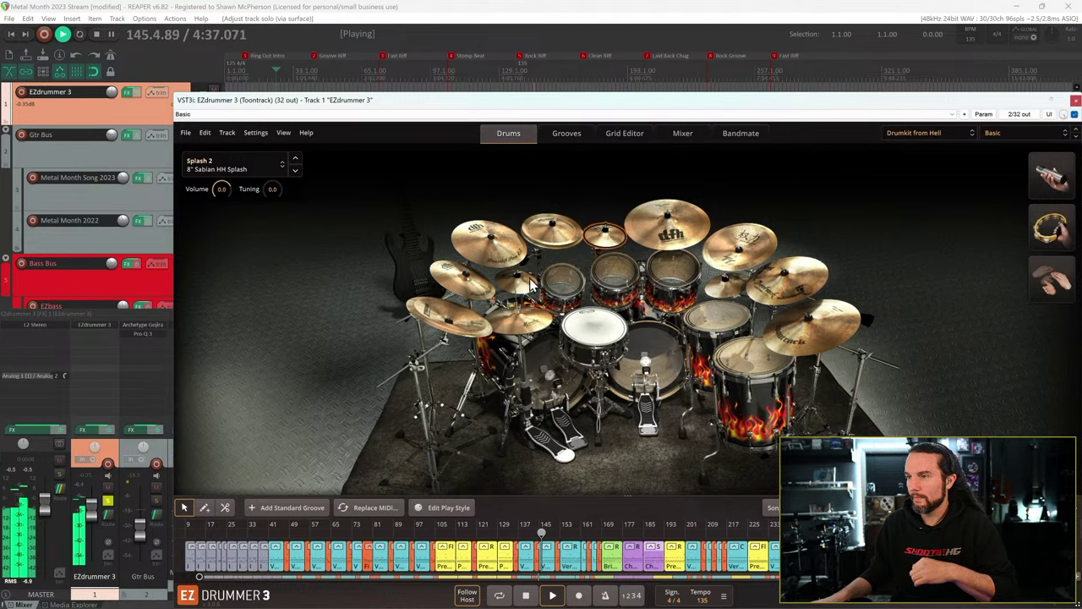
left_click(715, 291)
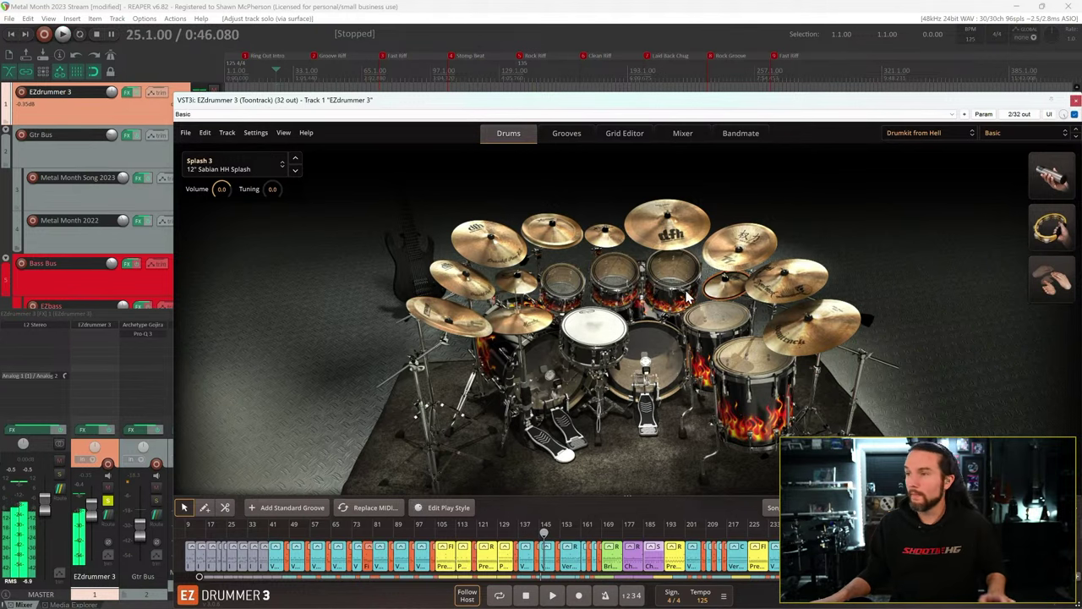
left_click(728, 289)
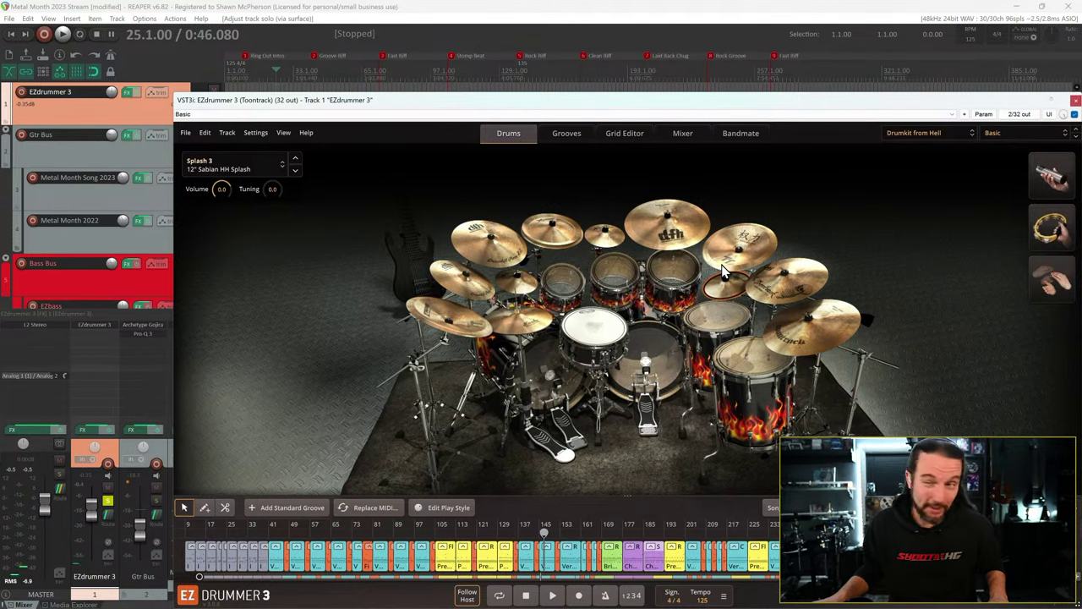
- Audition the Spock cymbal's options in turn, ending on the 15" Sabian AAXtreme Chinese
left_click(548, 232)
right_click(564, 240)
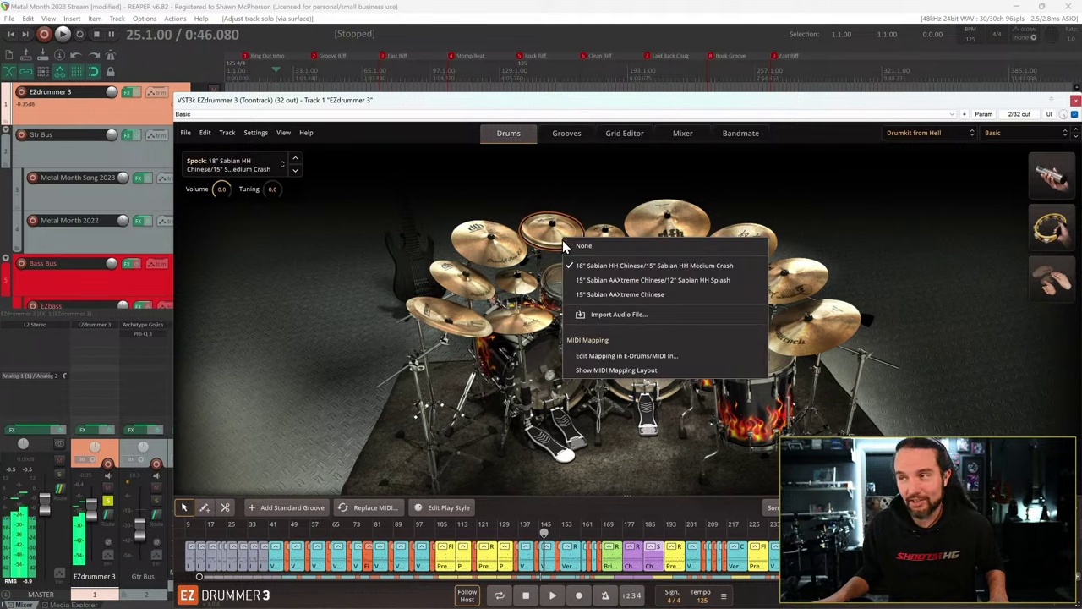
left_click(662, 266)
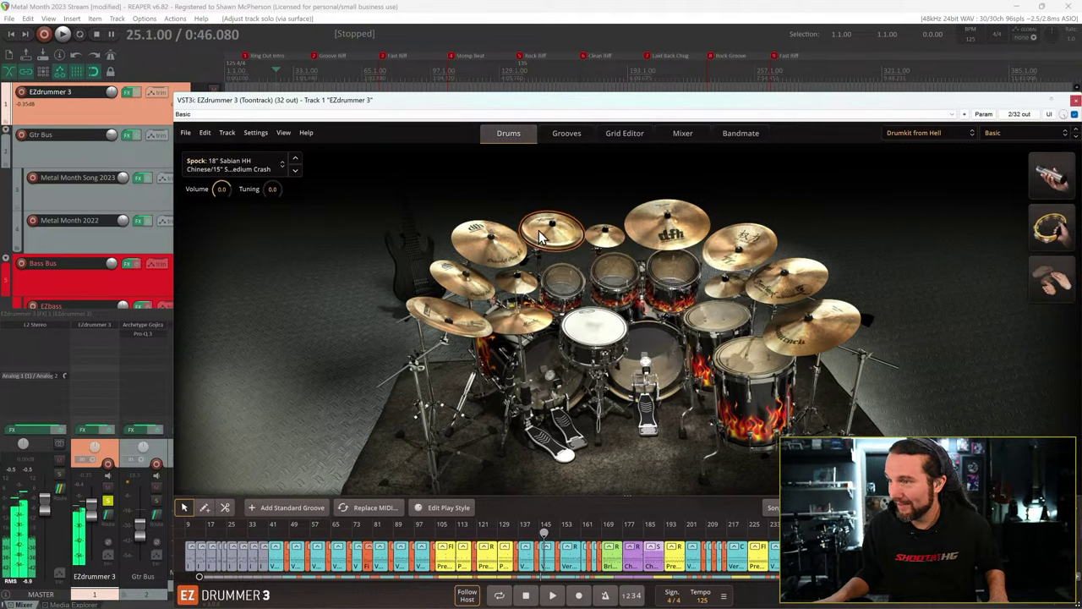
right_click(541, 230)
left_click(642, 272)
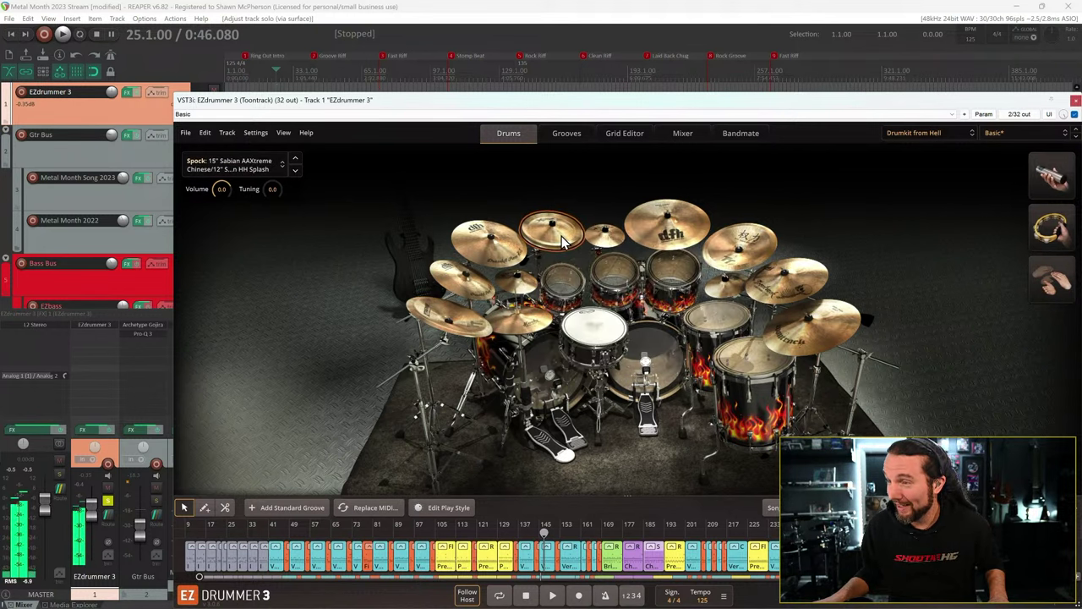
right_click(564, 236)
left_click(604, 291)
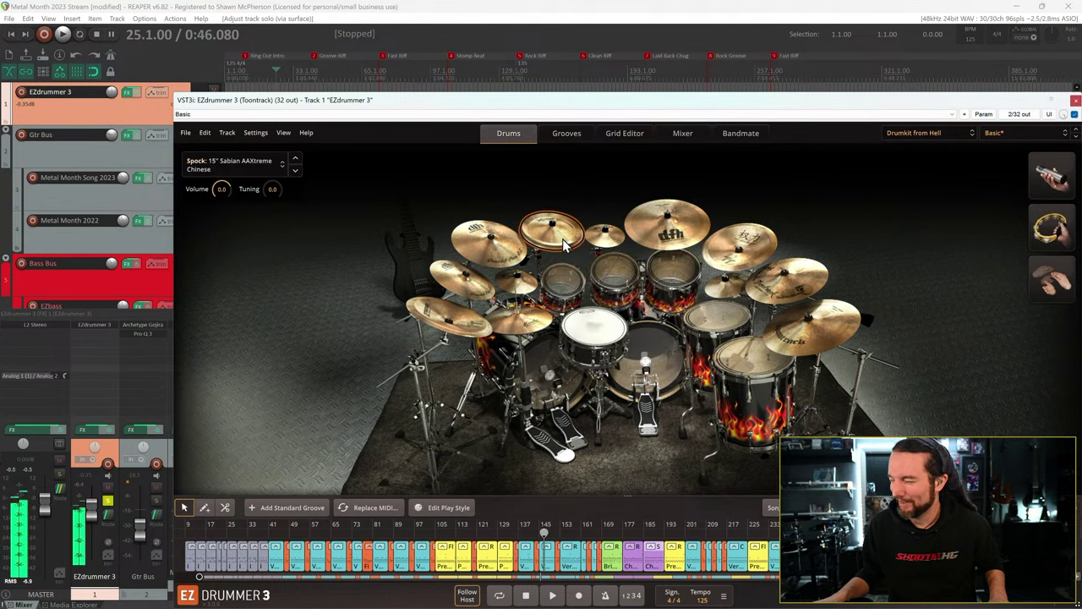
- Swap China 2 for the 20" Sabian HH Dark Chinese and China 1 for the 21" Sabian AAXtreme Chinese Alt
right_click(729, 242)
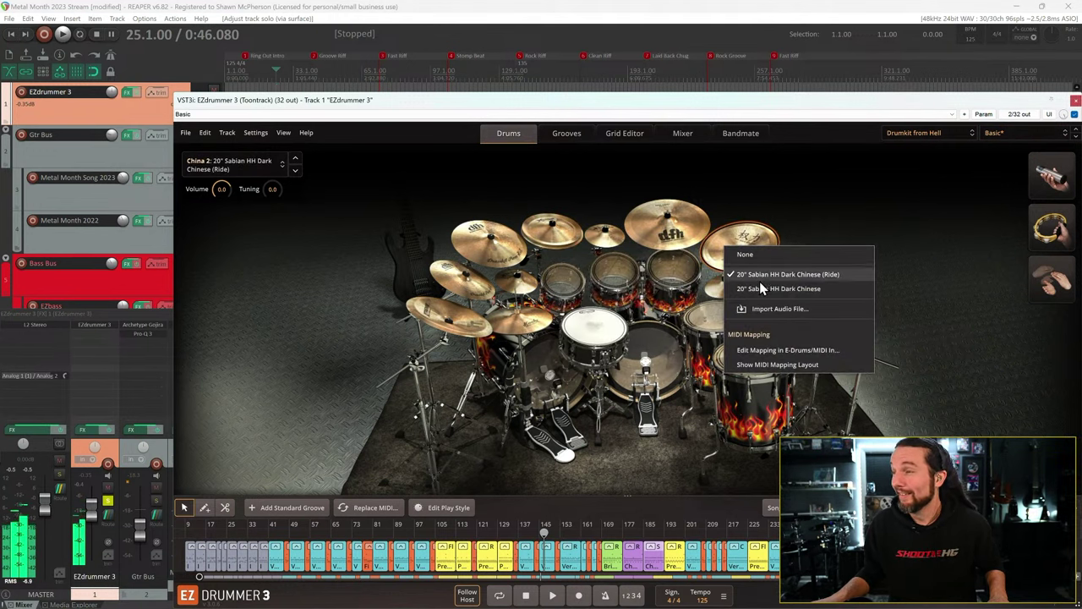
left_click(761, 272)
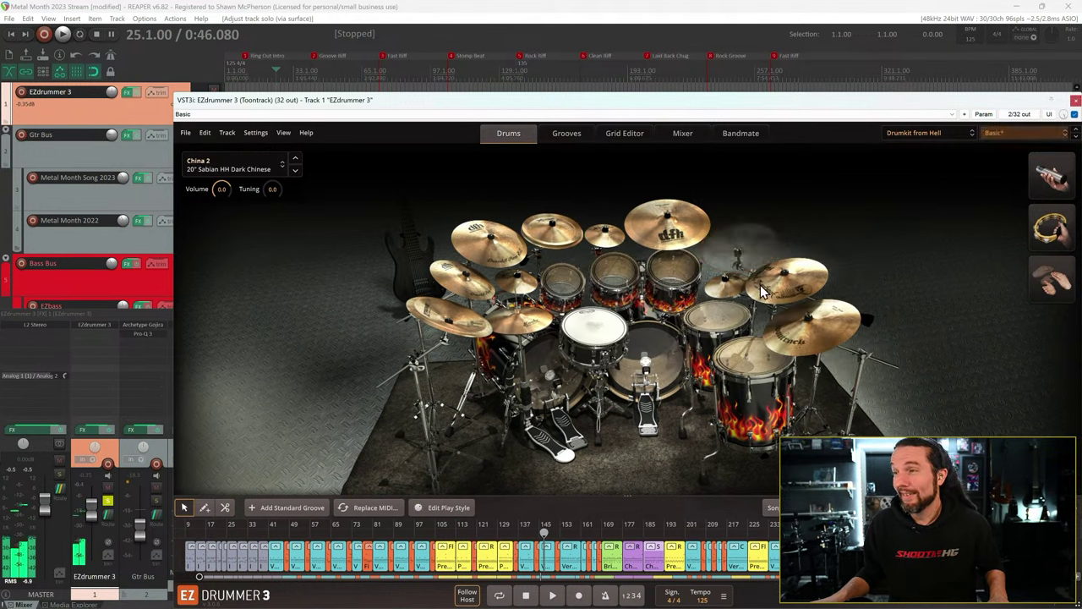
right_click(470, 320)
left_click(516, 358)
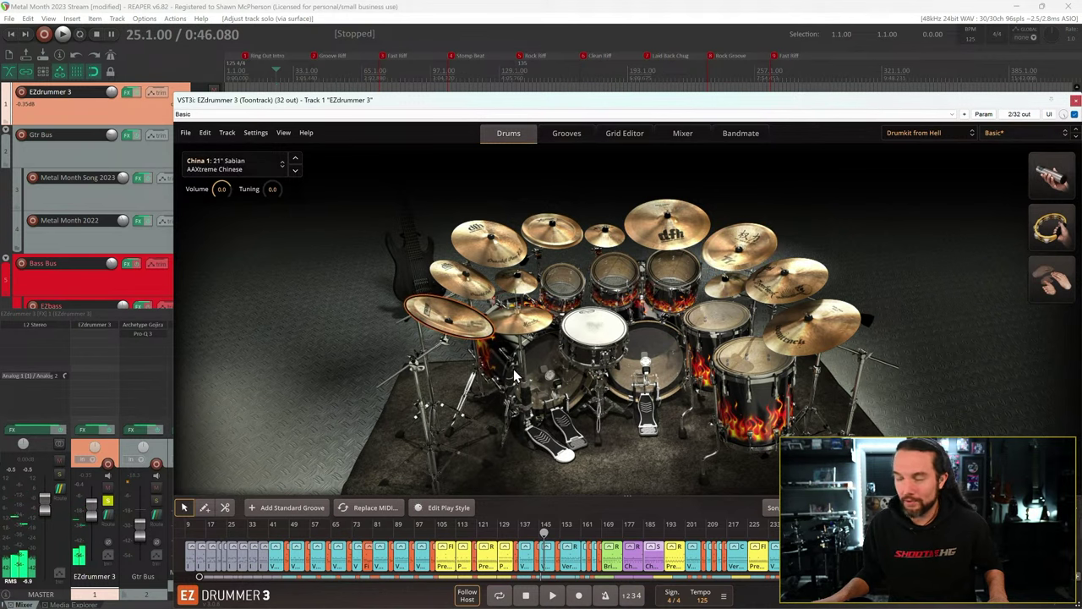
right_click(471, 332)
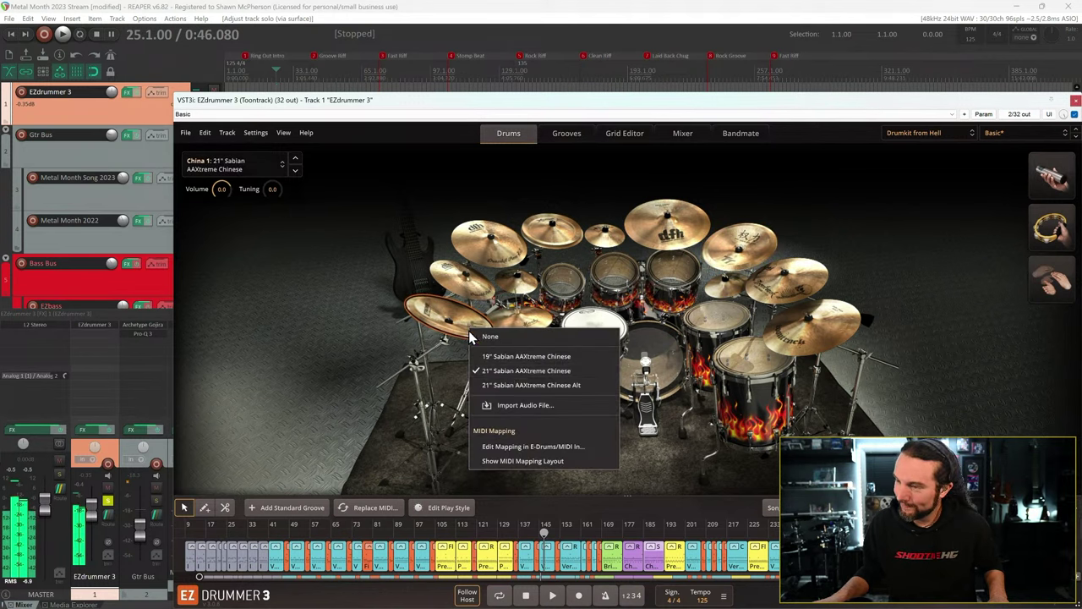
left_click(504, 388)
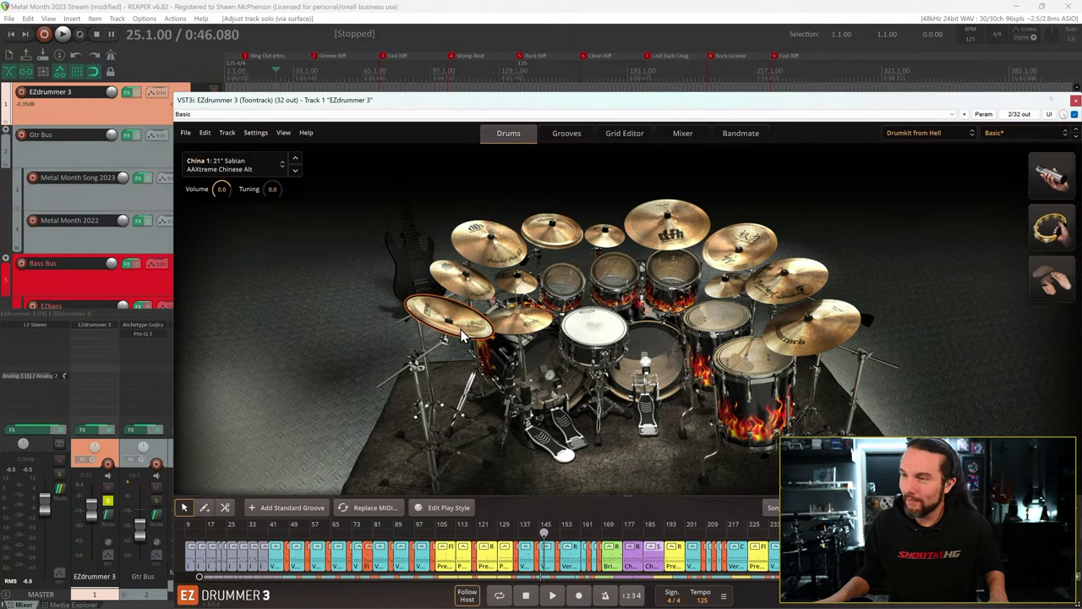
left_click(461, 335)
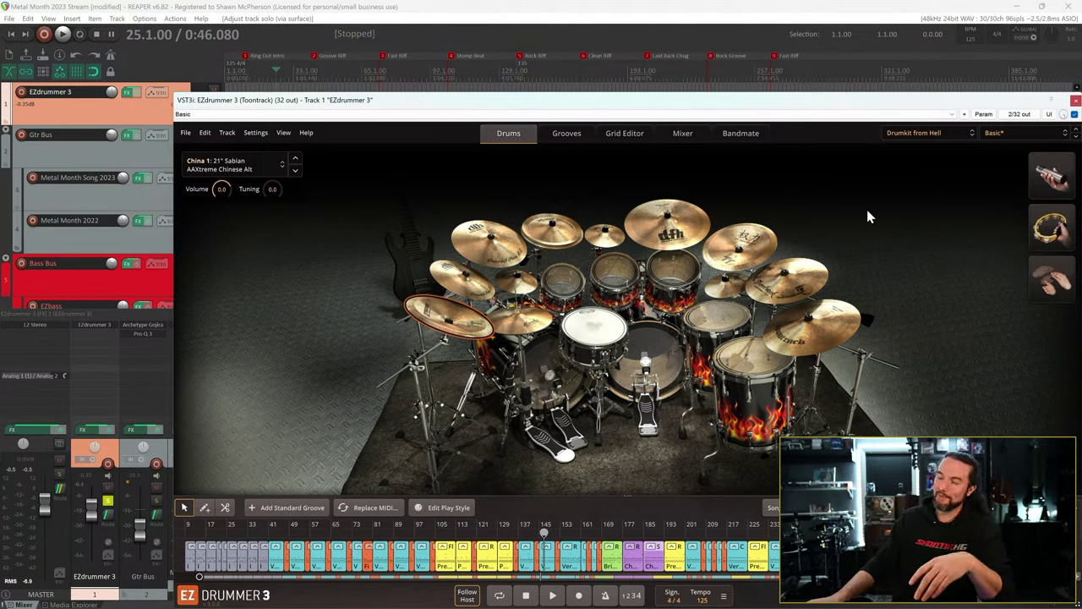
- Review the alternatives for the Spock and china cymbals again, keeping the chosen ones
right_click(464, 332)
right_click(573, 246)
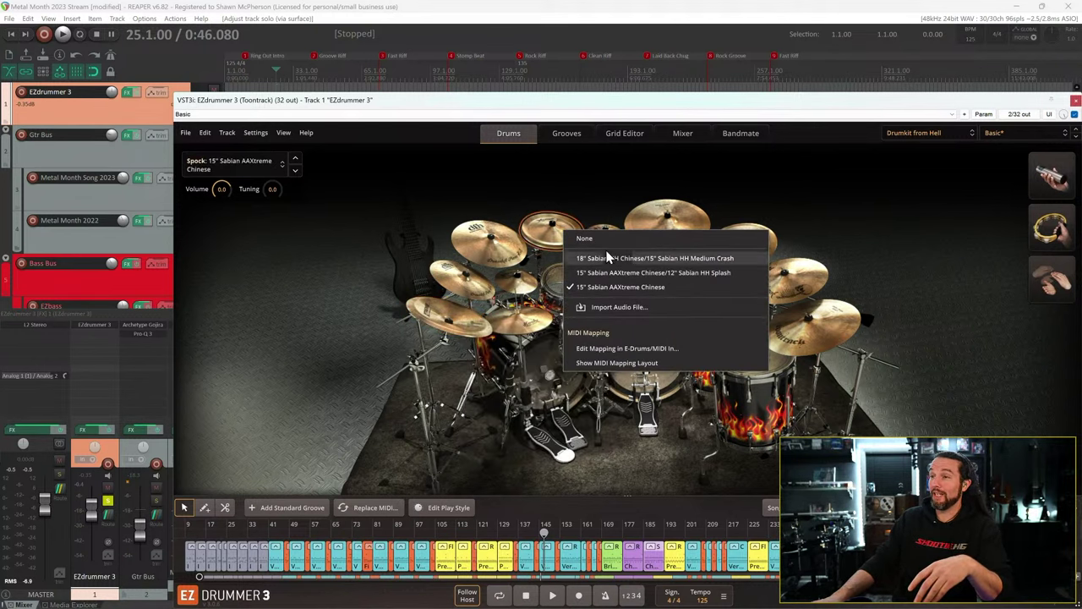
right_click(803, 263)
right_click(803, 263)
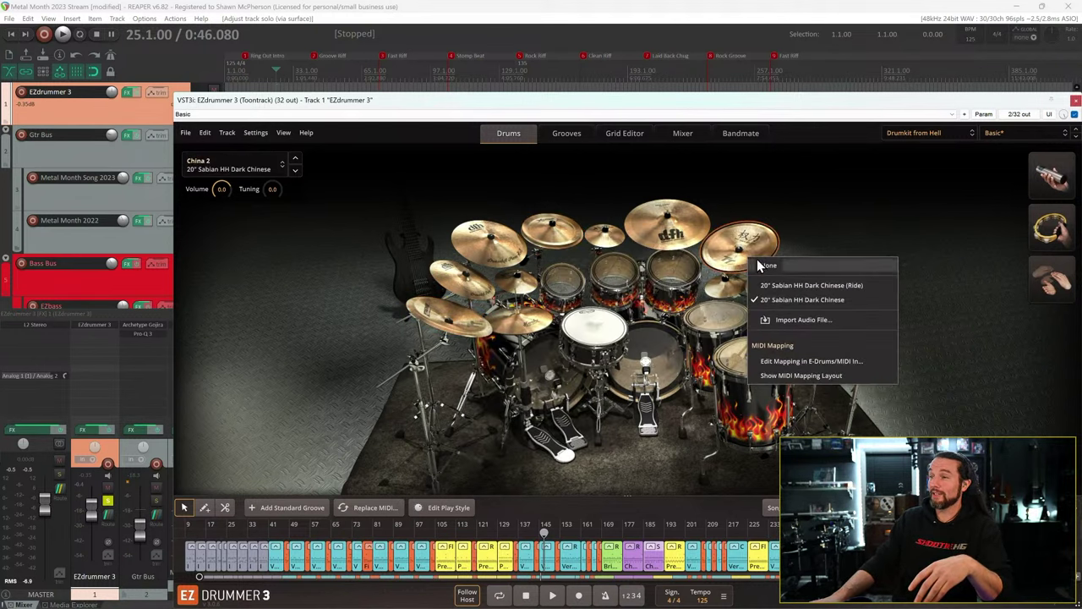
left_click(834, 215)
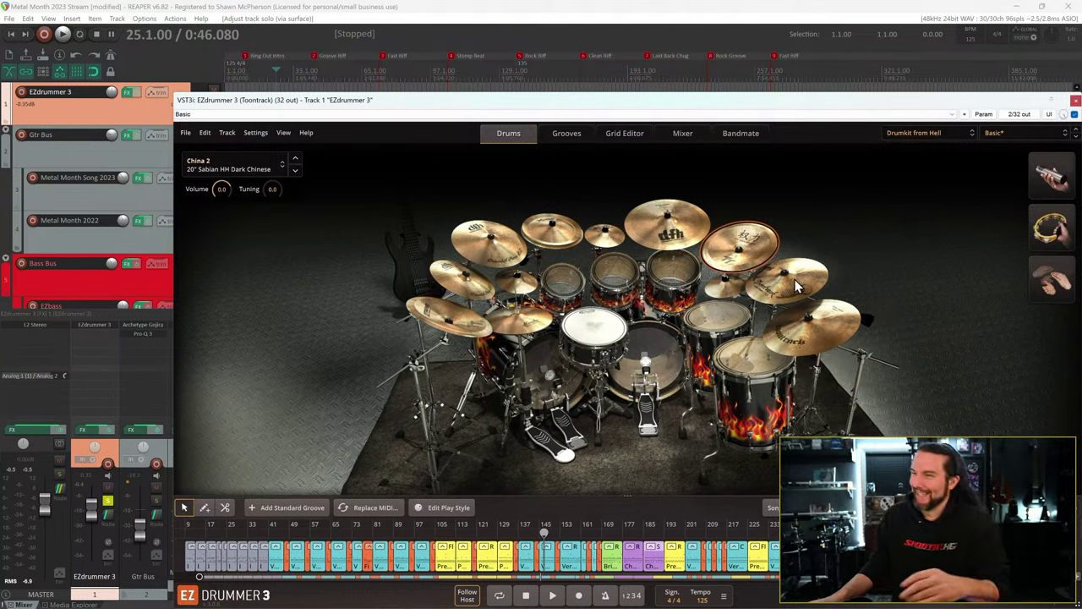
- Play the song from the last Fast Riff marker and compare the Tape and Original Mix presets of Drumkit from Hell
key("space")
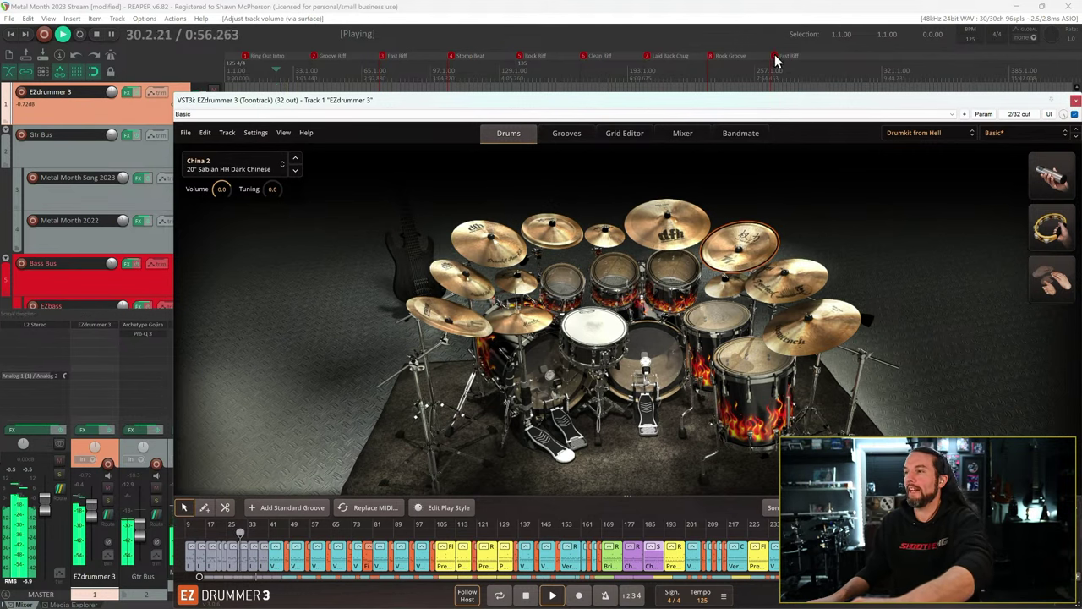
left_click(780, 53)
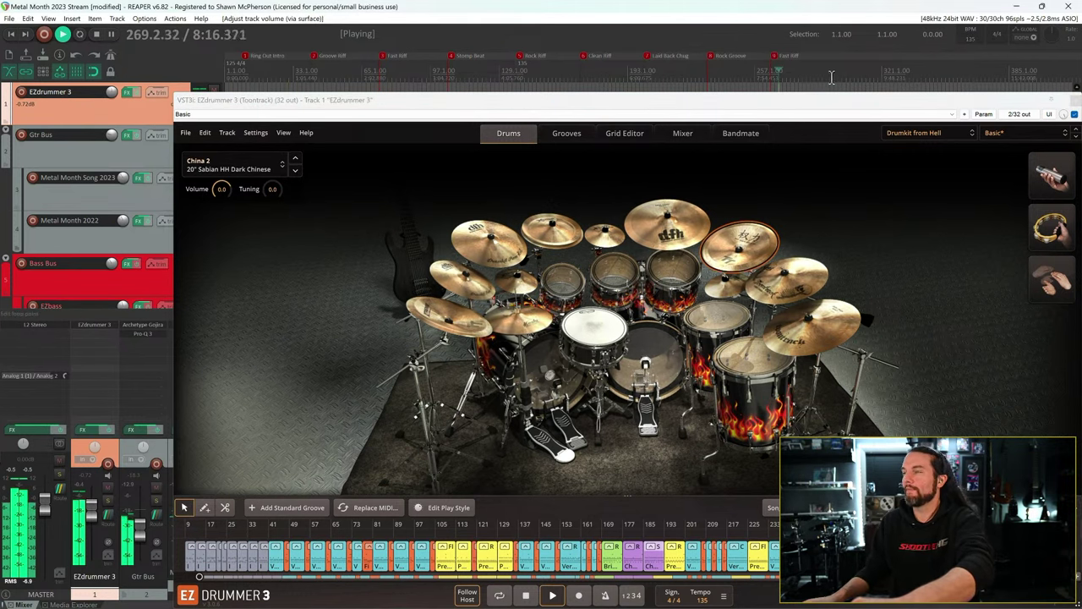
left_click(997, 134)
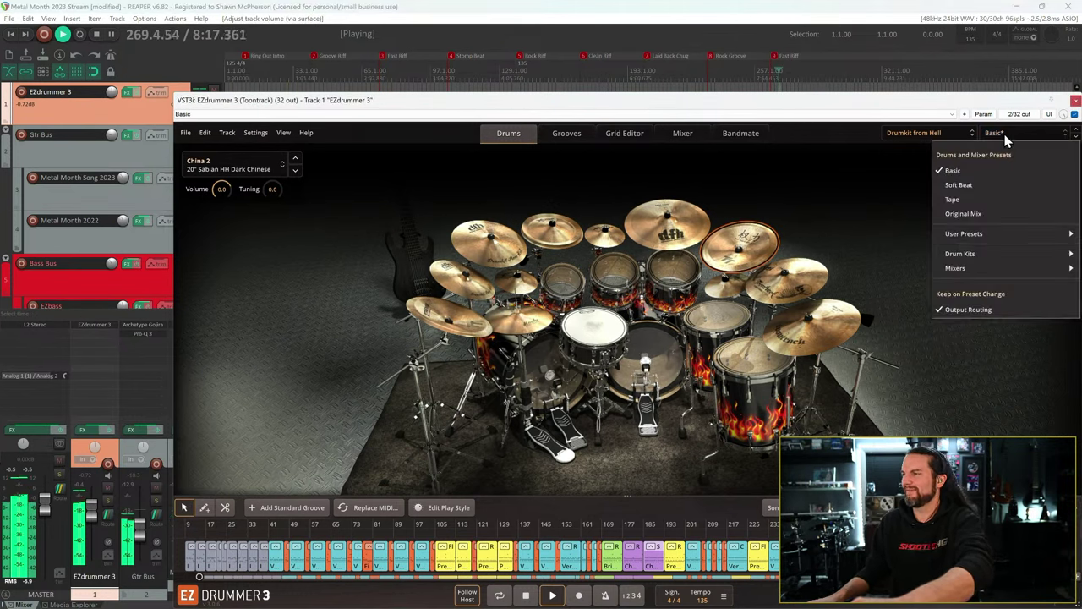
left_click(964, 203)
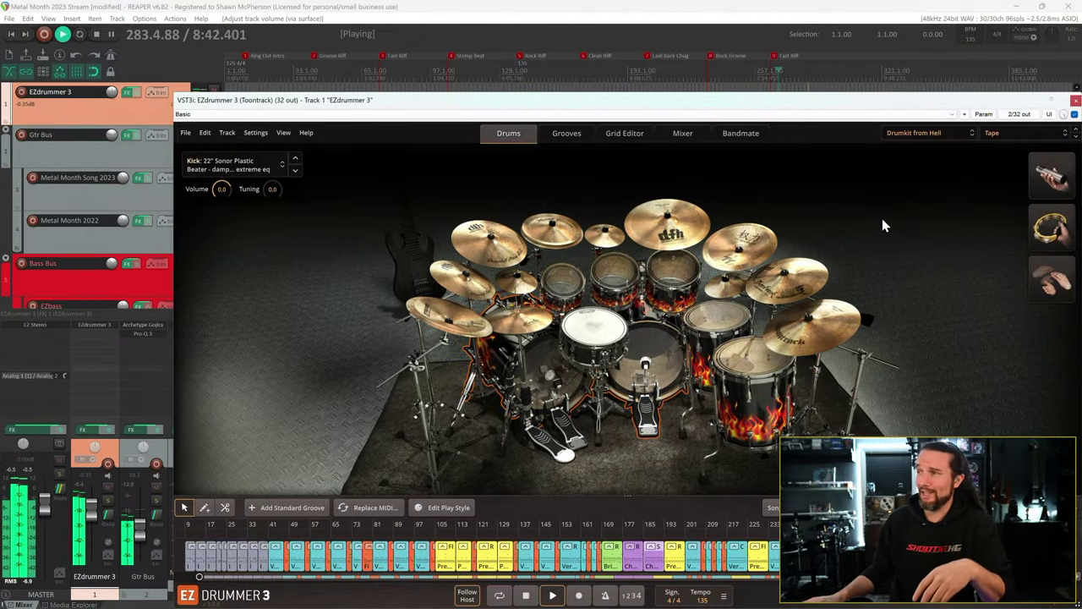
left_click(1019, 133)
left_click(972, 214)
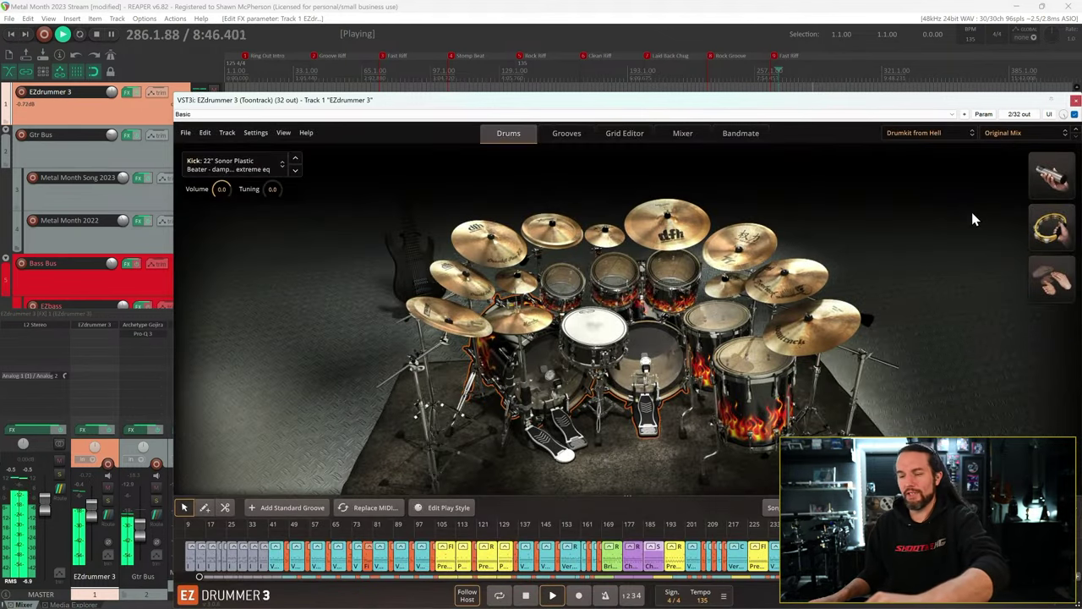
- Check the Drumkit from Hell mixer levels and audition the 14" Pearl no wire snares and 14" Ayotte on the snare
left_click(683, 135)
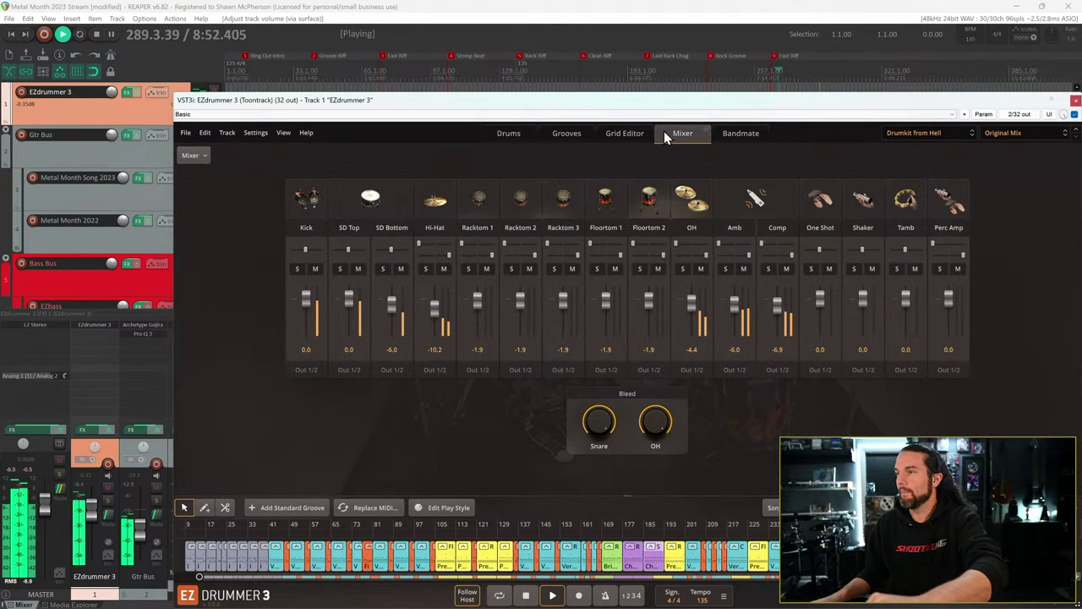
left_click(509, 136)
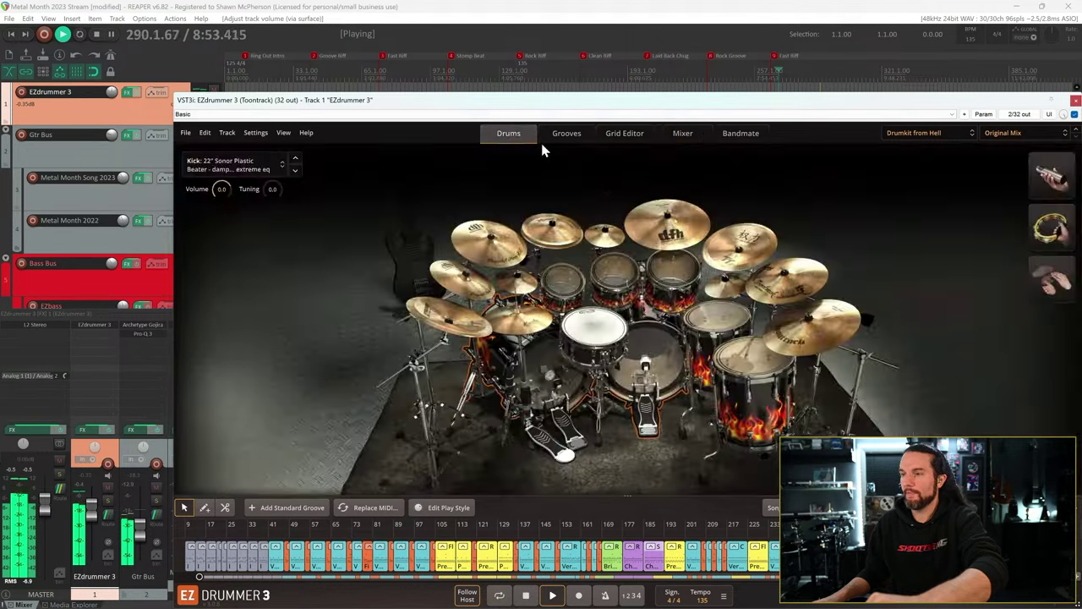
right_click(603, 329)
left_click(642, 344)
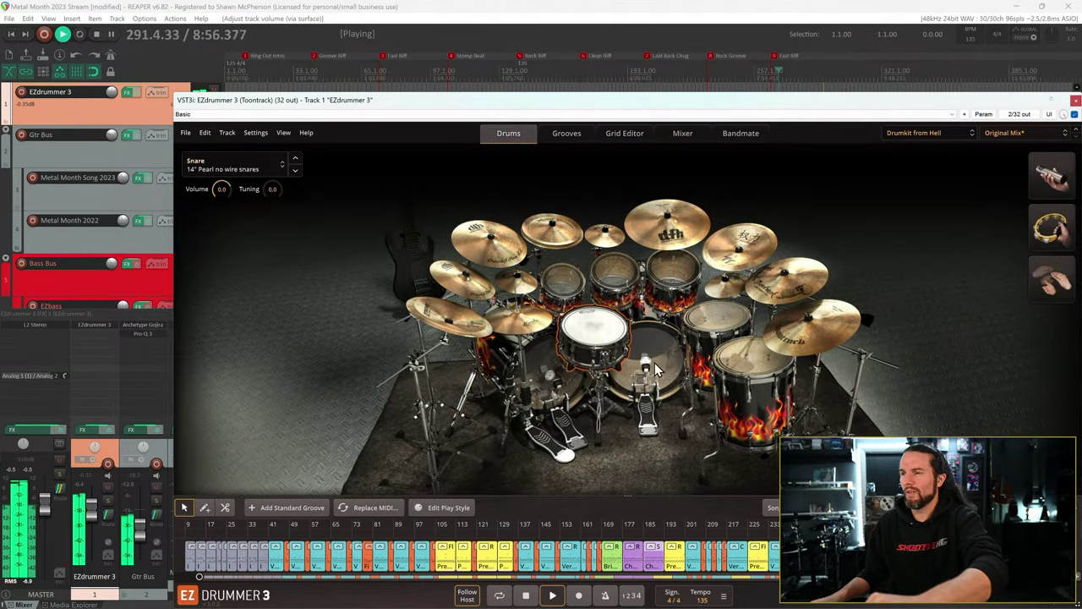
right_click(596, 335)
left_click(623, 388)
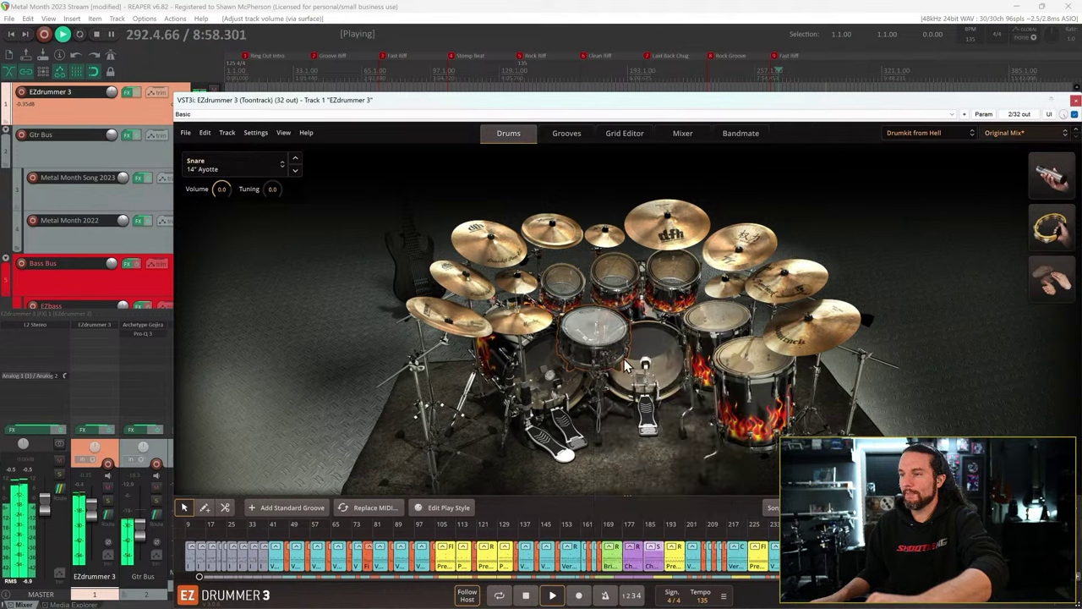
- Continue auditioning snare alternatives during playback, including the 14" Ludwig no wire snares and the 14" Sonor 1
right_click(596, 330)
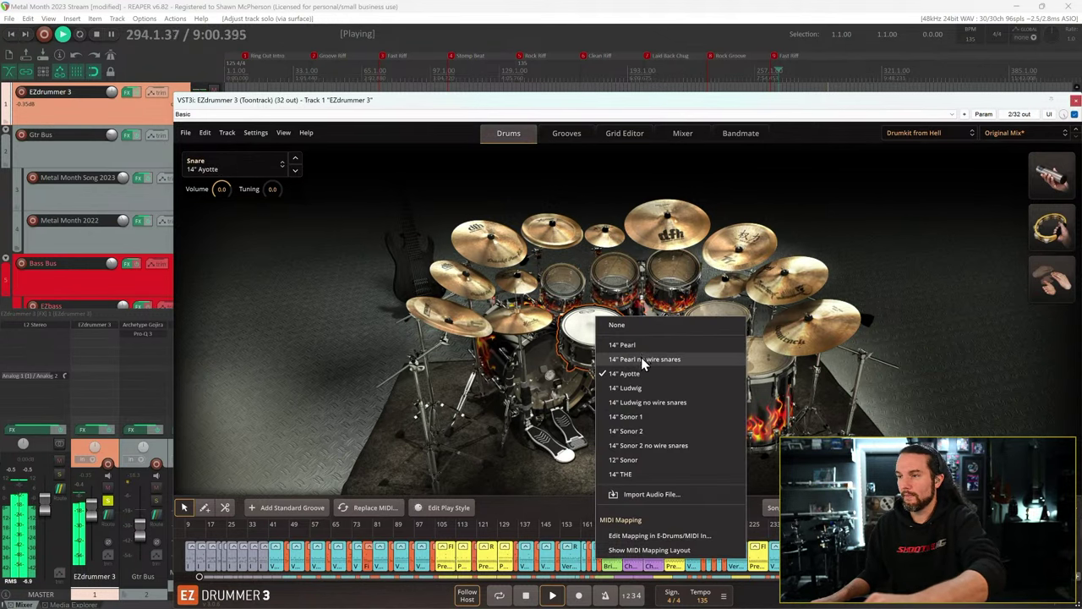
left_click(641, 365)
right_click(595, 323)
left_click(636, 398)
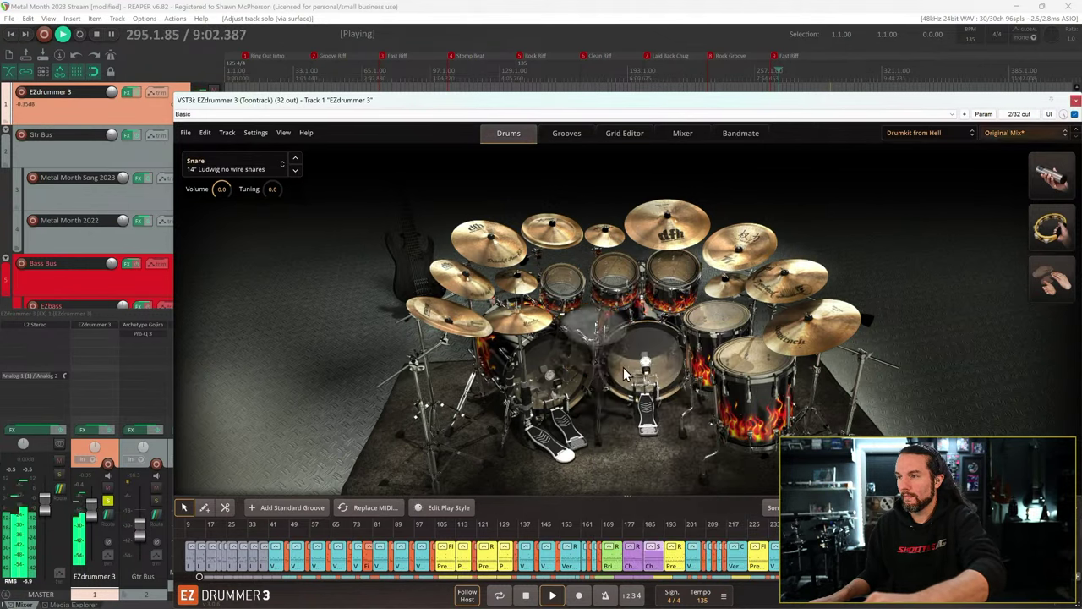
right_click(593, 330)
left_click(626, 384)
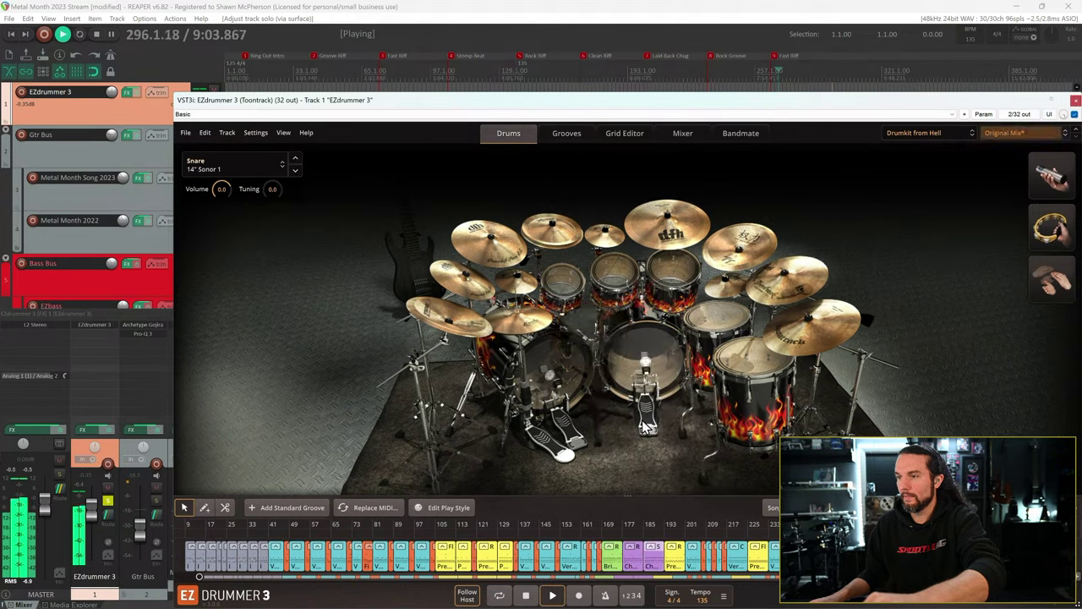
- Audition the 14" Sonor 2, 14" Sonor 2 no wire snares and 12" Sonor snares, ending on the 14" THE
right_click(589, 330)
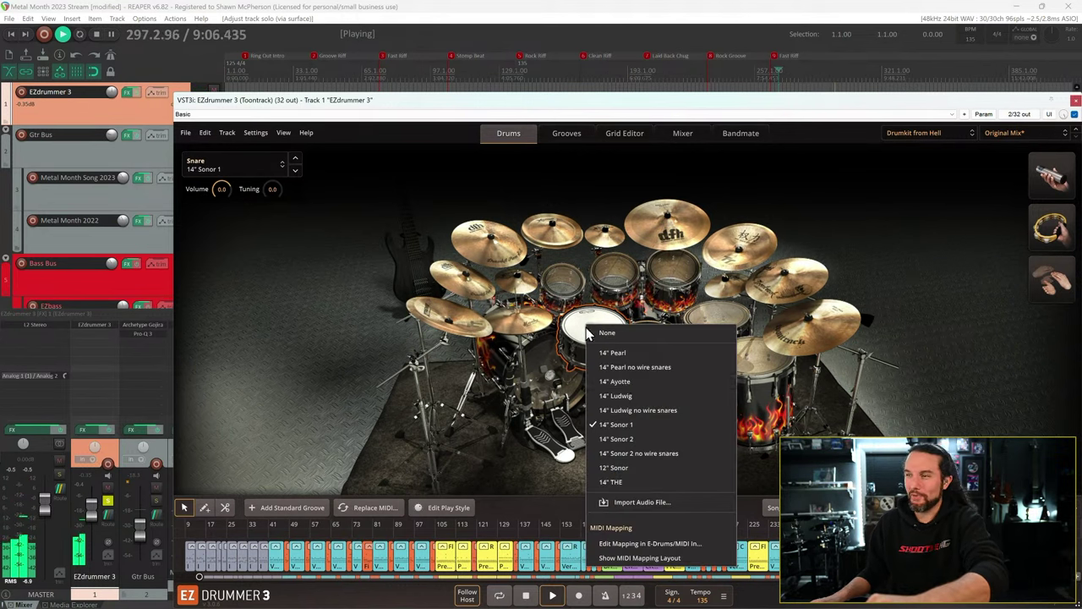
left_click(622, 439)
right_click(594, 327)
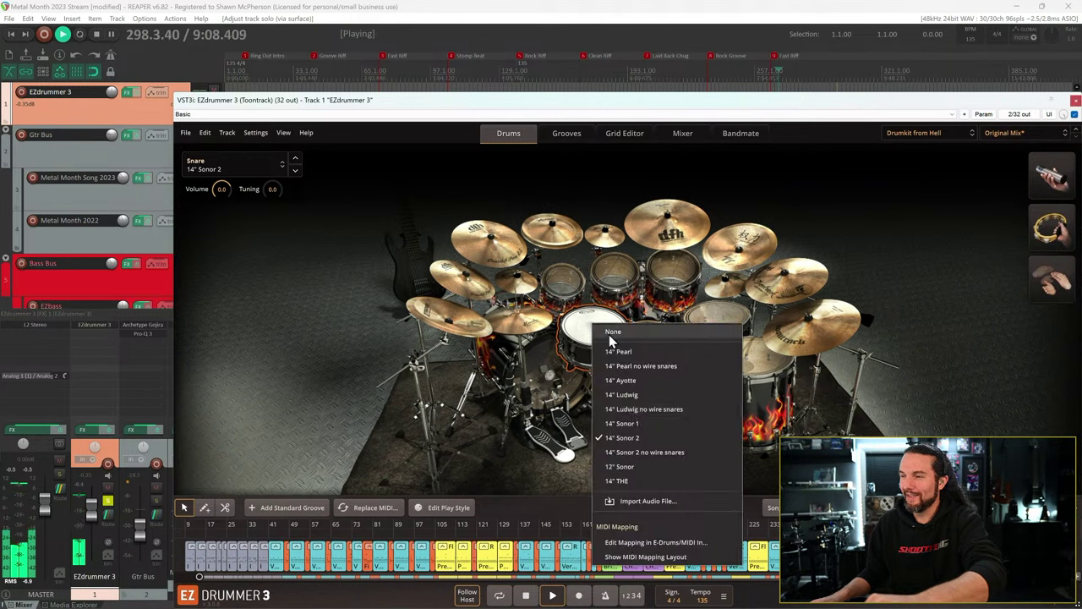
left_click(628, 454)
right_click(595, 326)
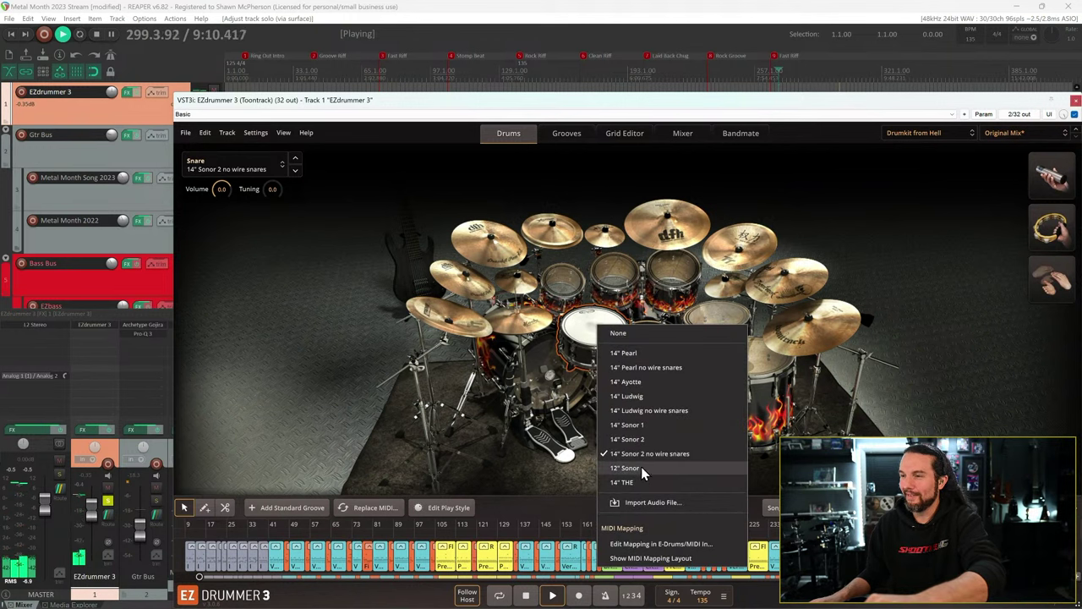
left_click(641, 466)
right_click(596, 328)
left_click(655, 487)
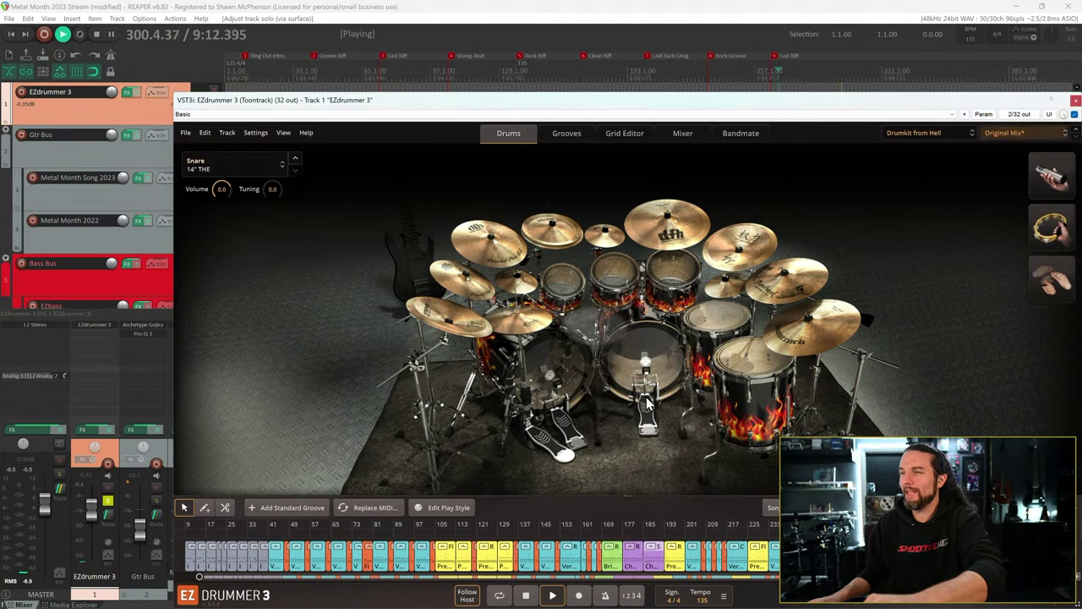
- Audition the snare's Flam, Ruff and Center Alt articulations in the Grid Editor, and stop playback back in the kit view
left_click(566, 136)
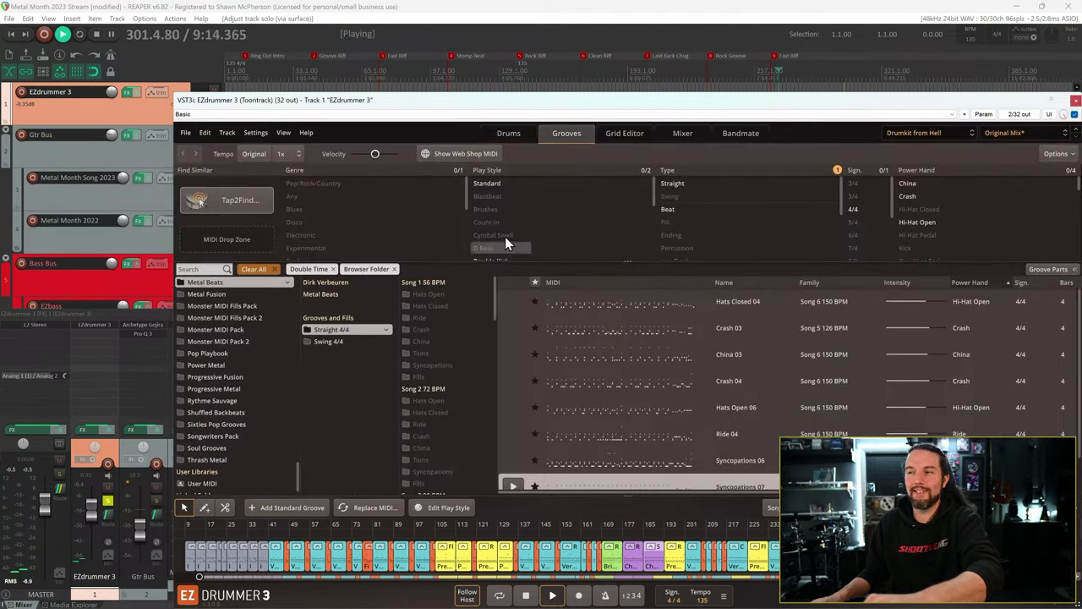
left_click(623, 131)
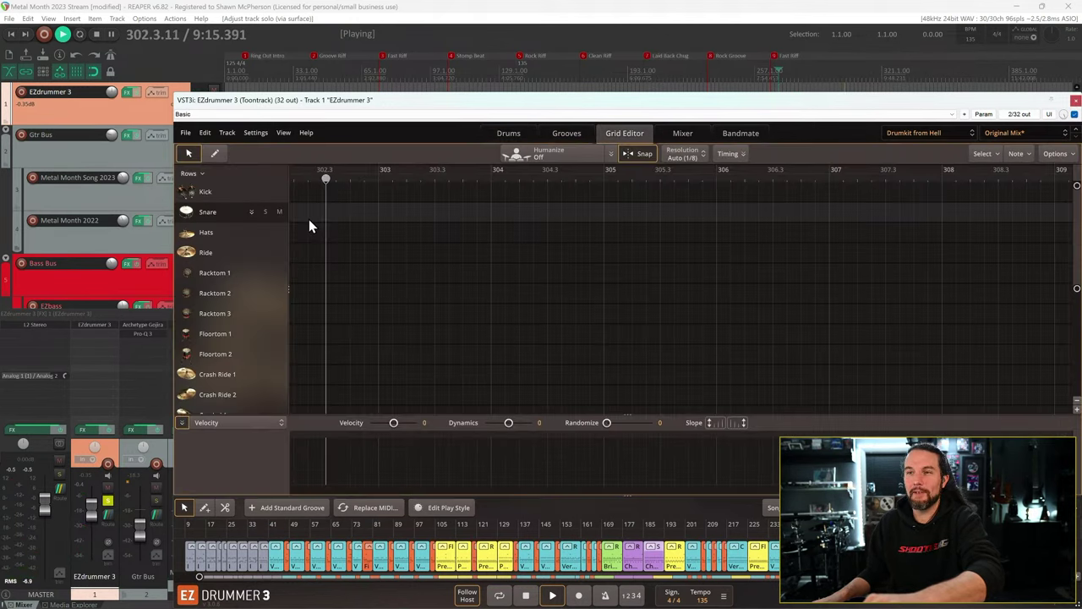
left_click(252, 215)
left_click(216, 334)
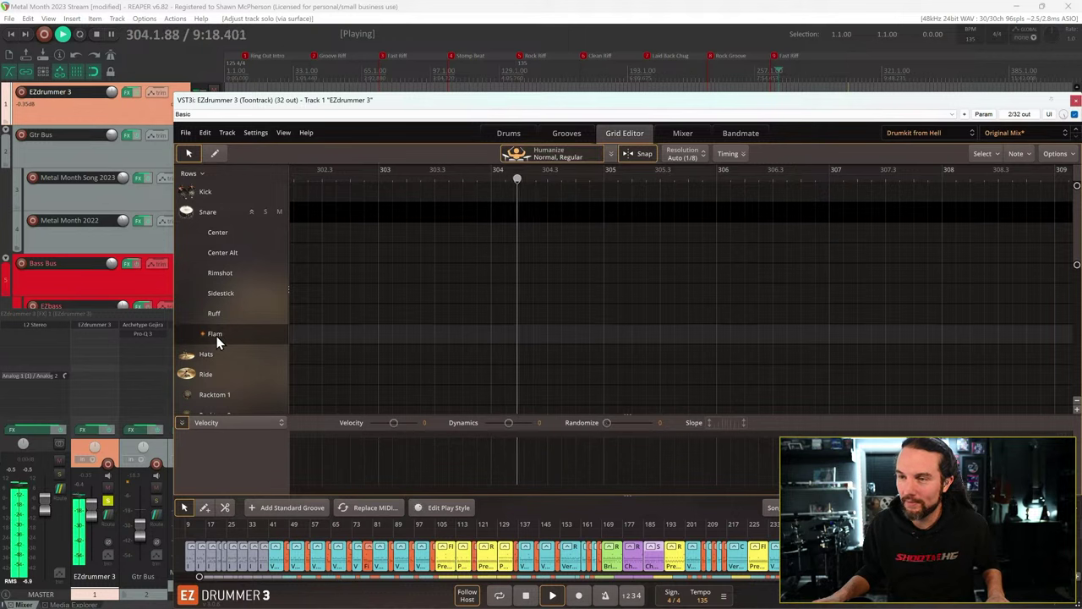
left_click(221, 313)
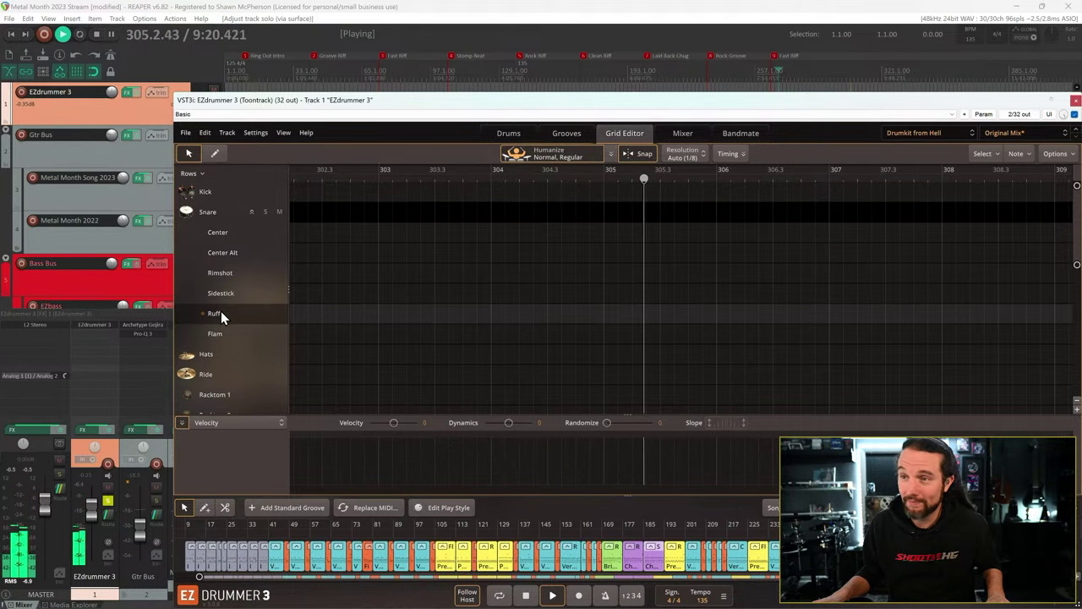
left_click(231, 254)
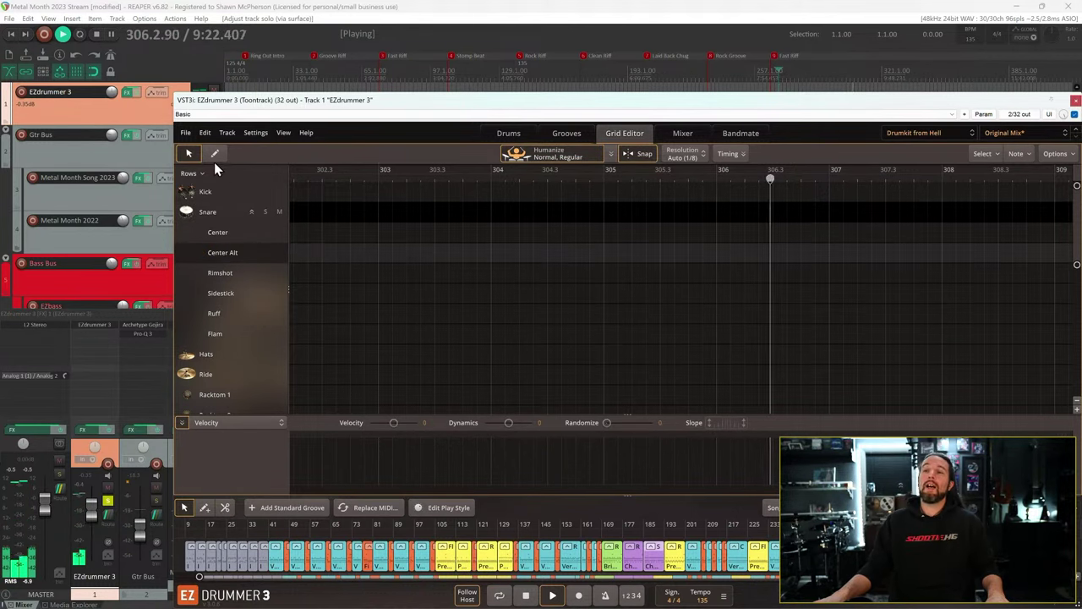
left_click(508, 133)
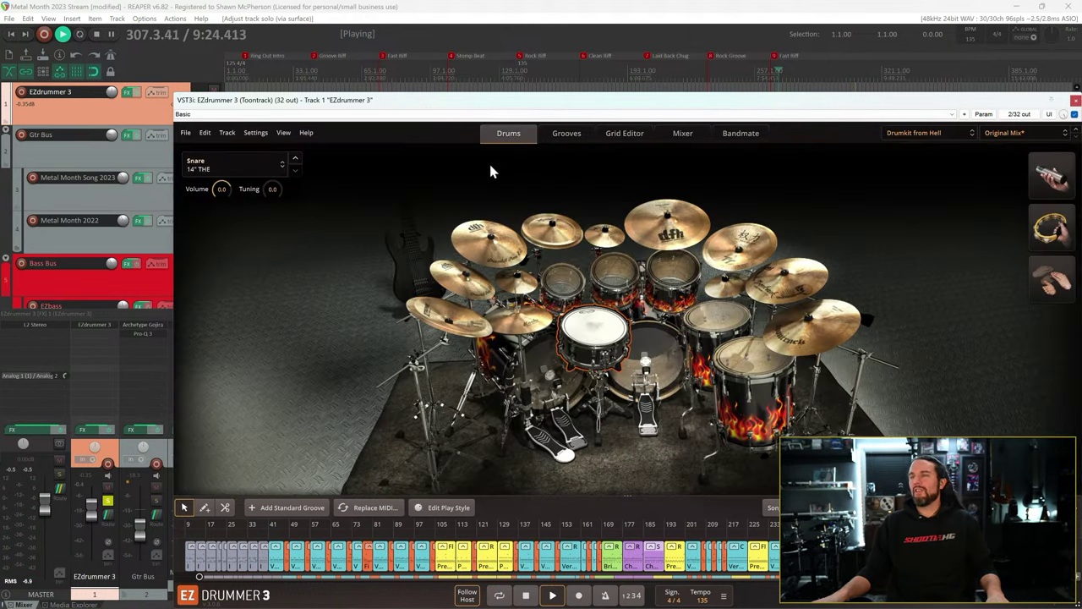
key("space")
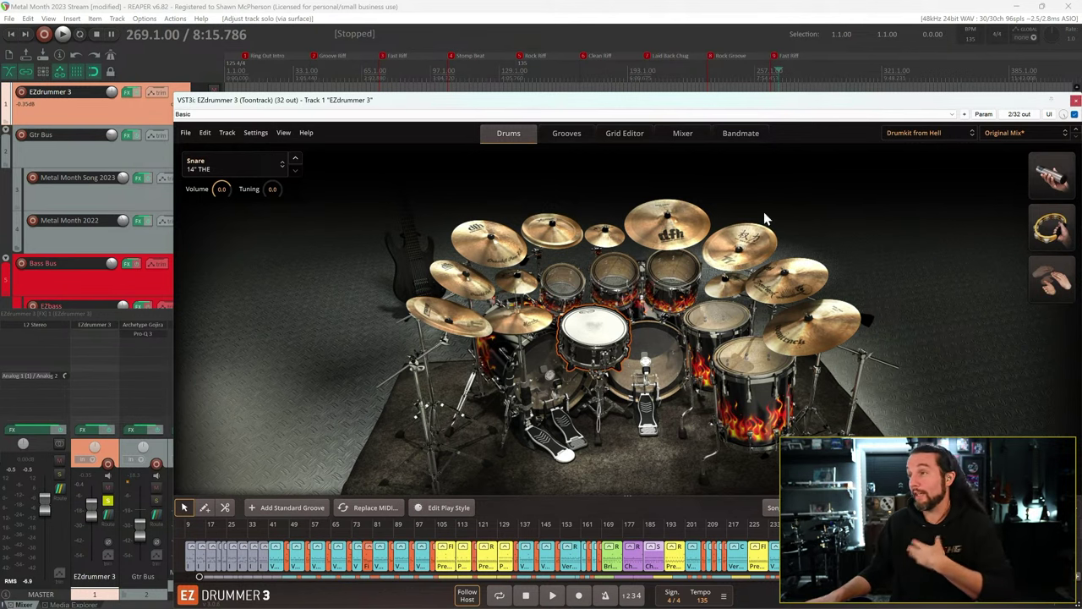
- Load the Drums of Destruction library and play the song with it while checking its mixer channels
left_click(909, 135)
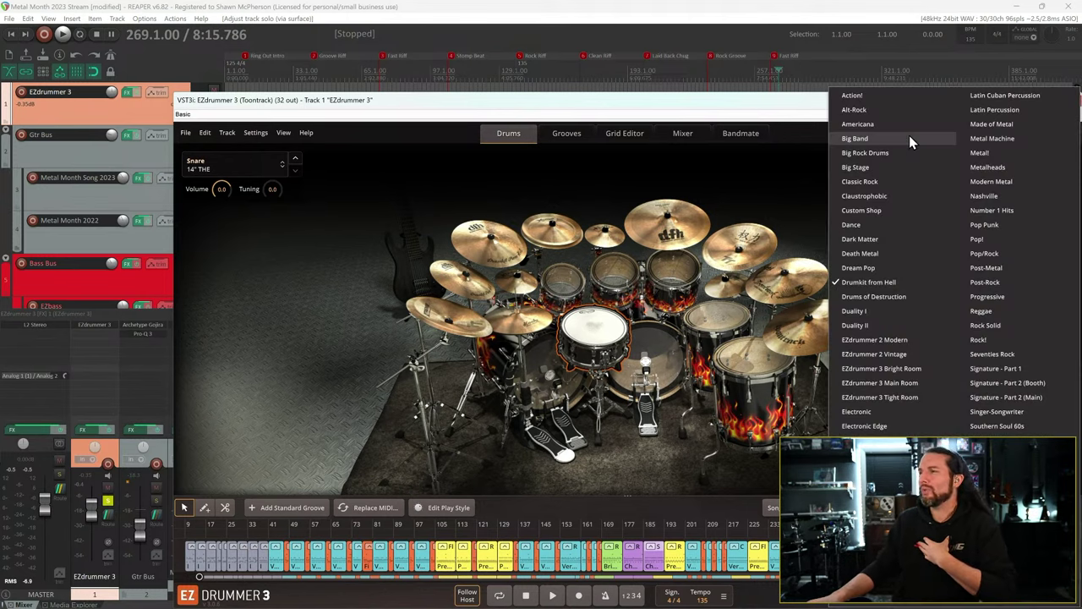
left_click(890, 296)
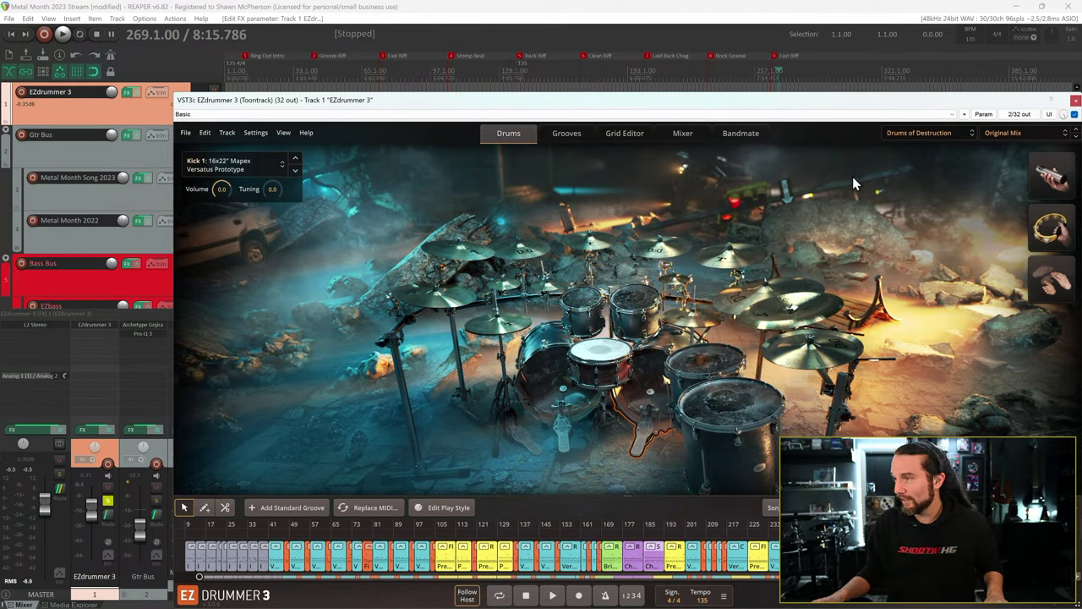
key("space")
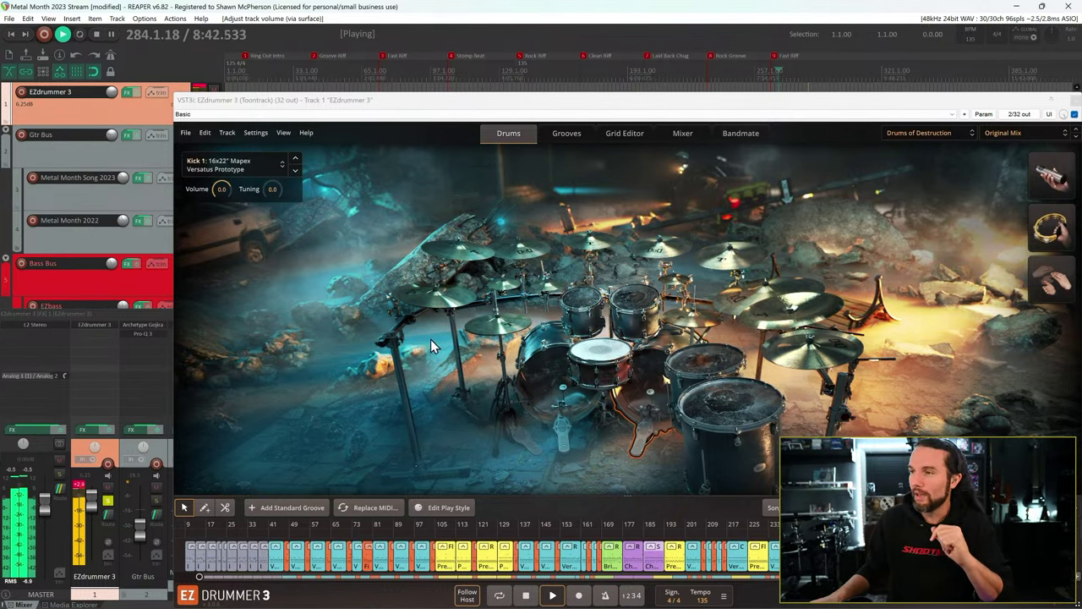
left_click(682, 133)
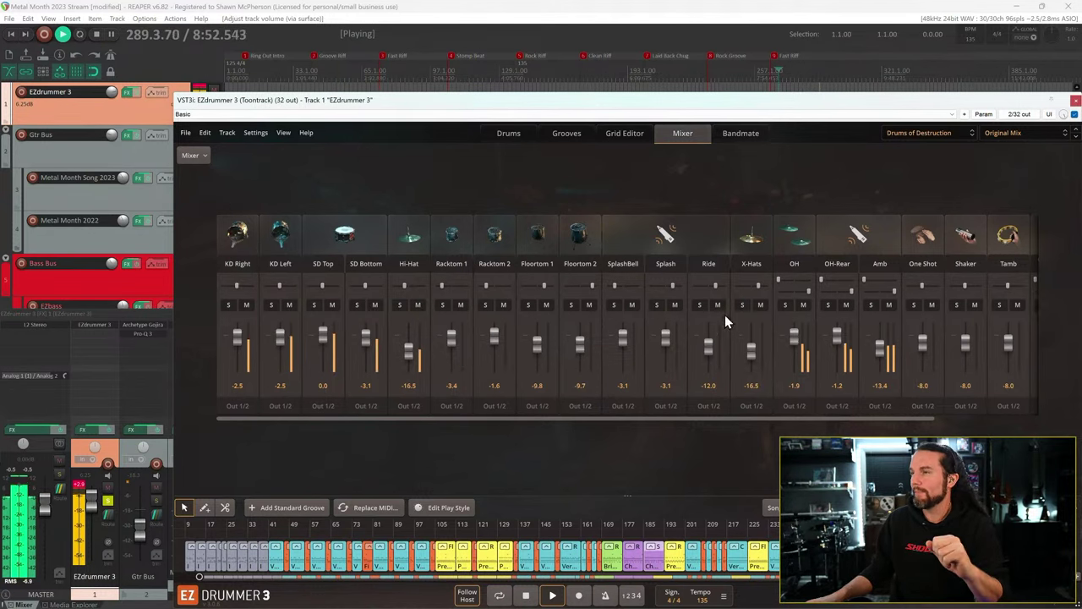
left_click(508, 136)
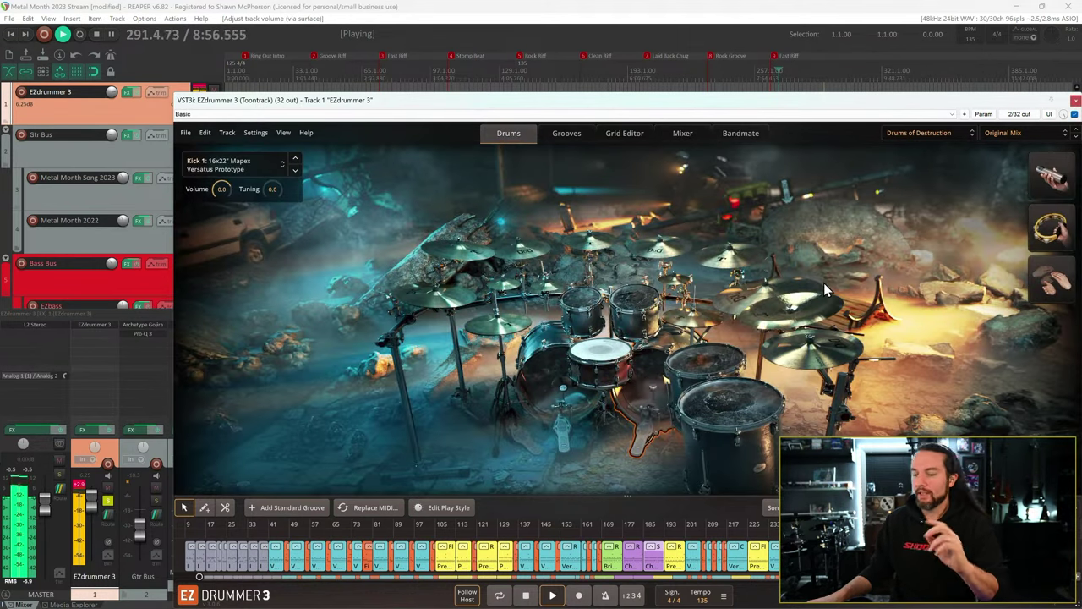
key("space")
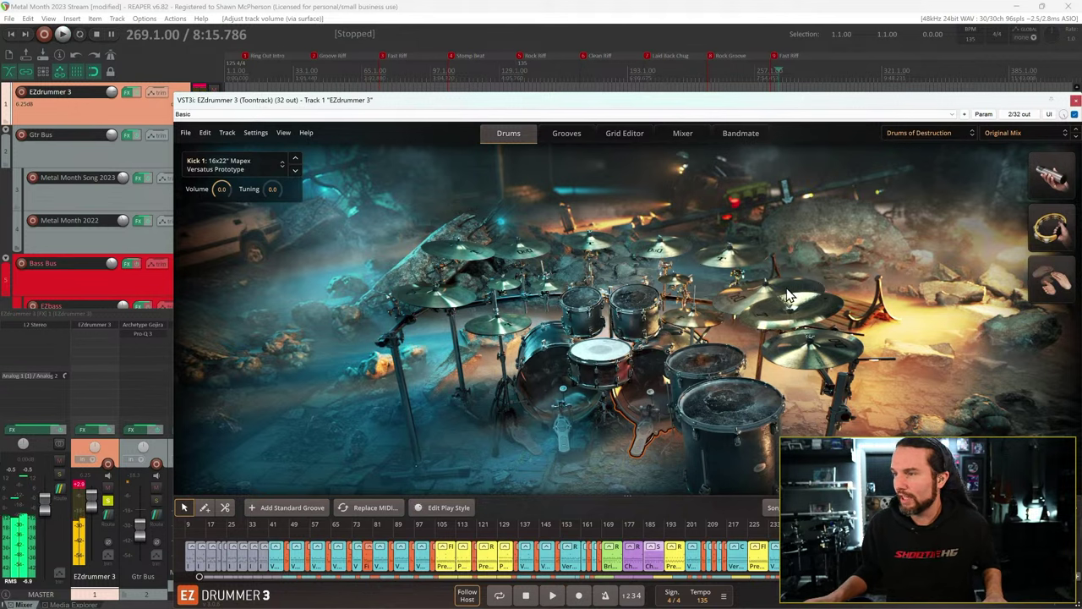
- Audition the Splash Bell and review the alternatives offered for it and for Splash 1, keeping the current cymbals
left_click(502, 286)
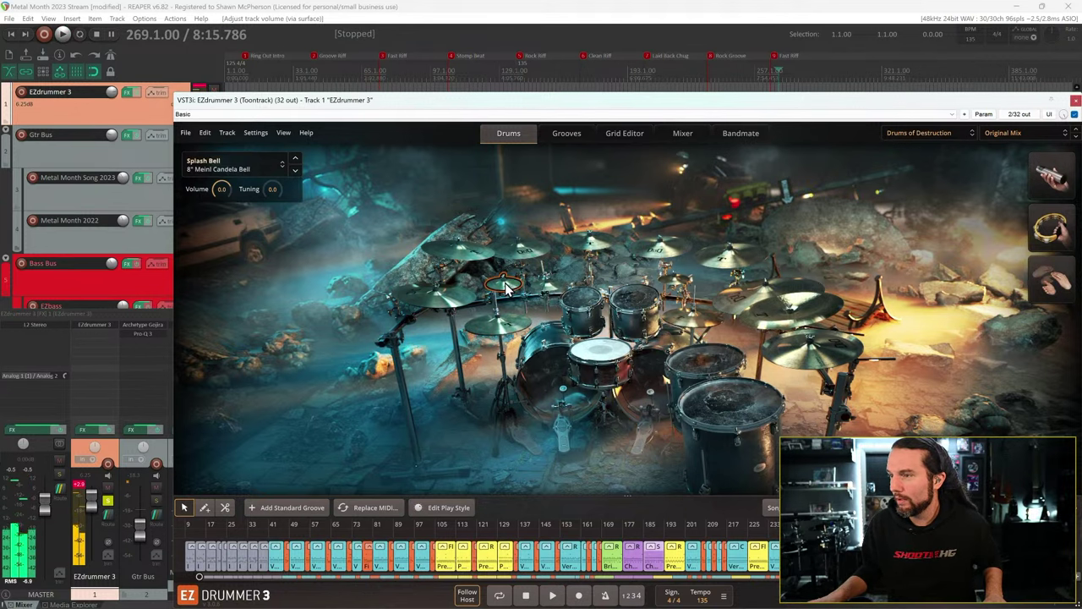
right_click(504, 288)
left_click(510, 290)
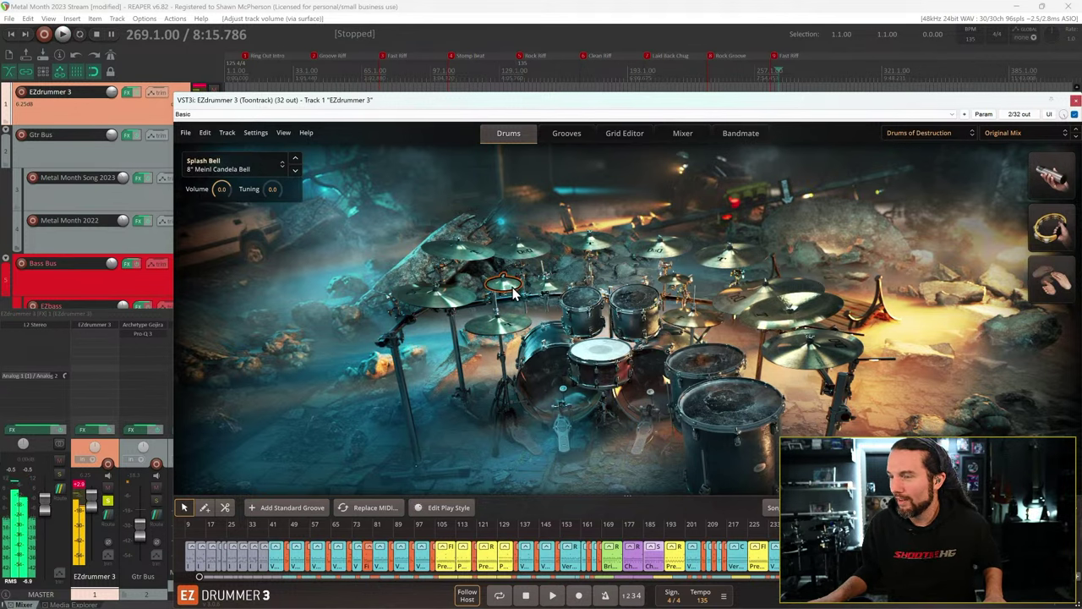
right_click(510, 292)
left_click(556, 268)
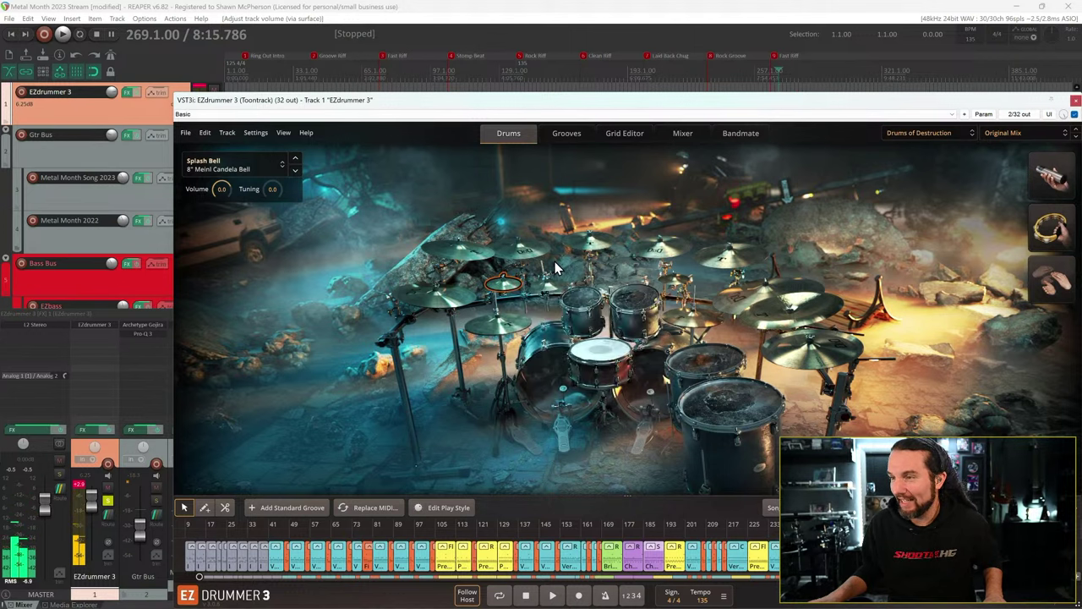
right_click(551, 293)
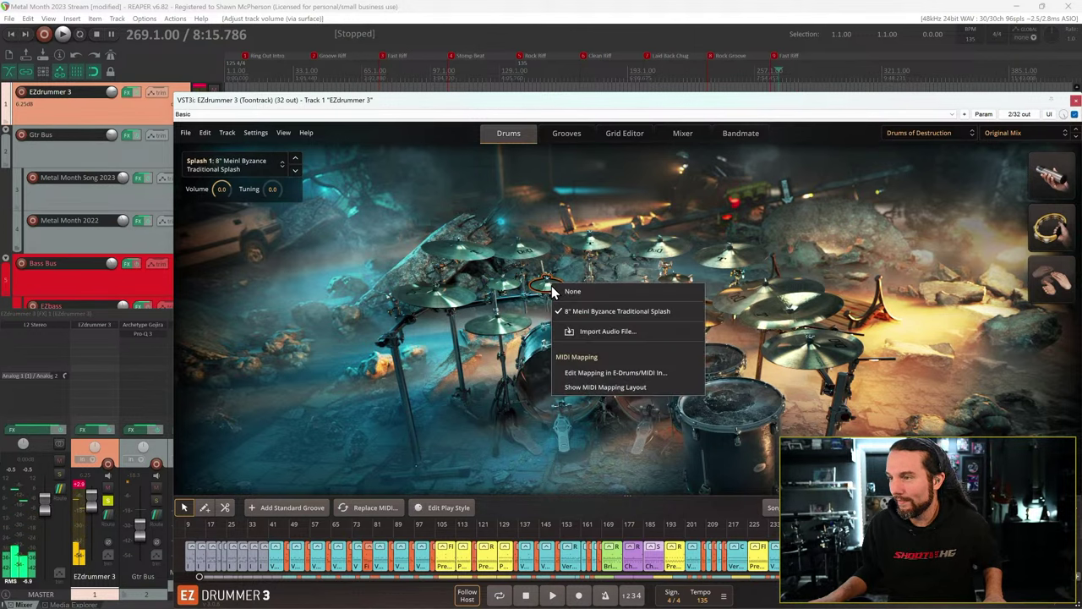
left_click(568, 267)
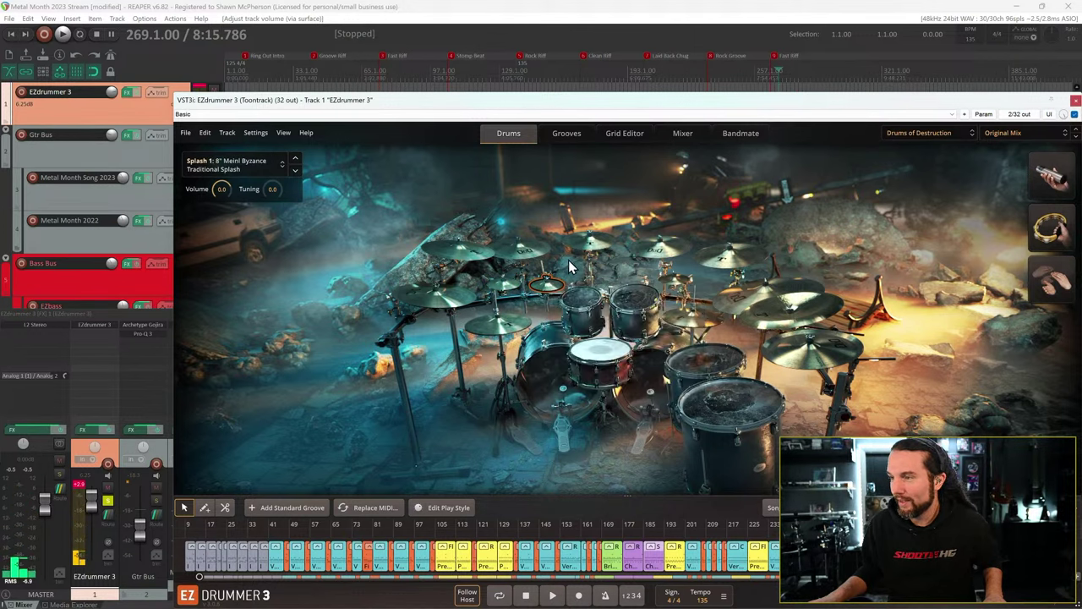
- Review the options for Splash 2 and swap it for the 8" Sabian AA Splash
right_click(682, 287)
left_click(689, 271)
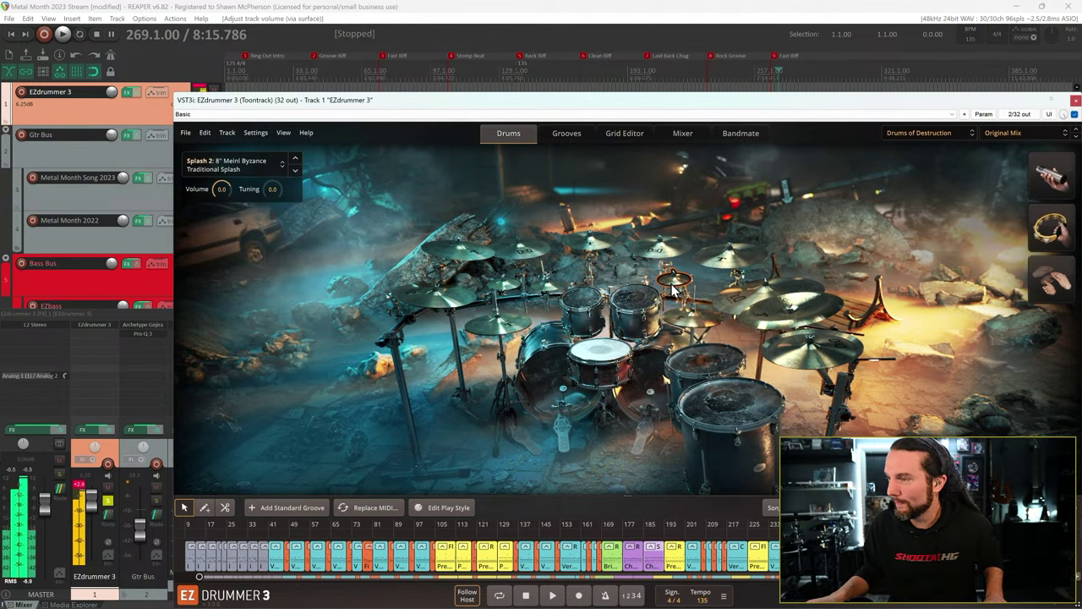
right_click(675, 285)
left_click(699, 324)
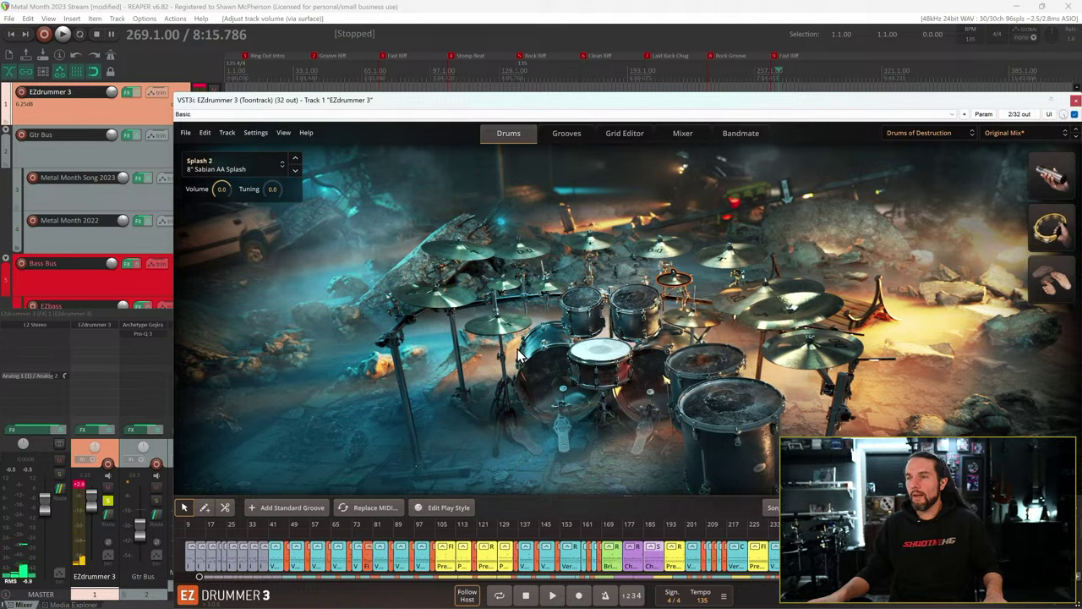
- Audition the China 1, China 2 and China 3 cymbals and review the alternatives offered for them, keeping the current ones
right_click(441, 299)
left_click(394, 253)
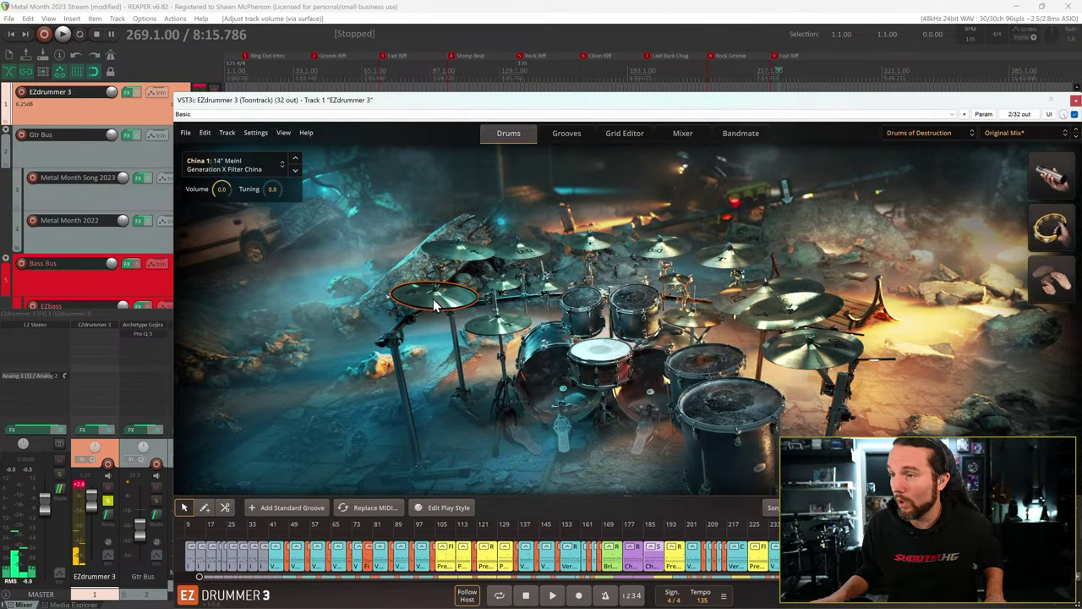
right_click(765, 320)
left_click(765, 319)
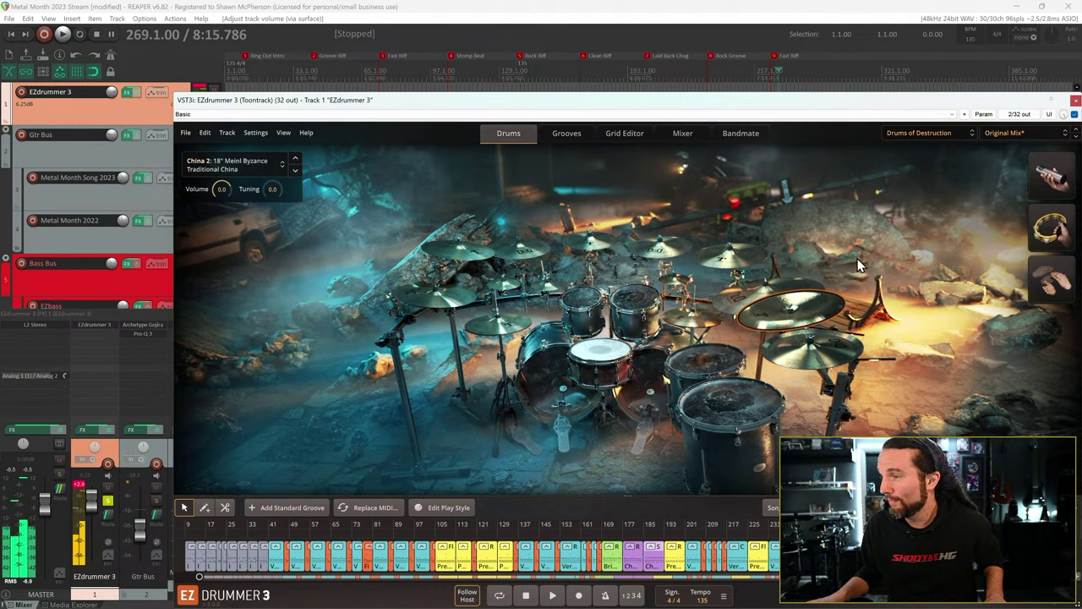
left_click(811, 348)
right_click(821, 361)
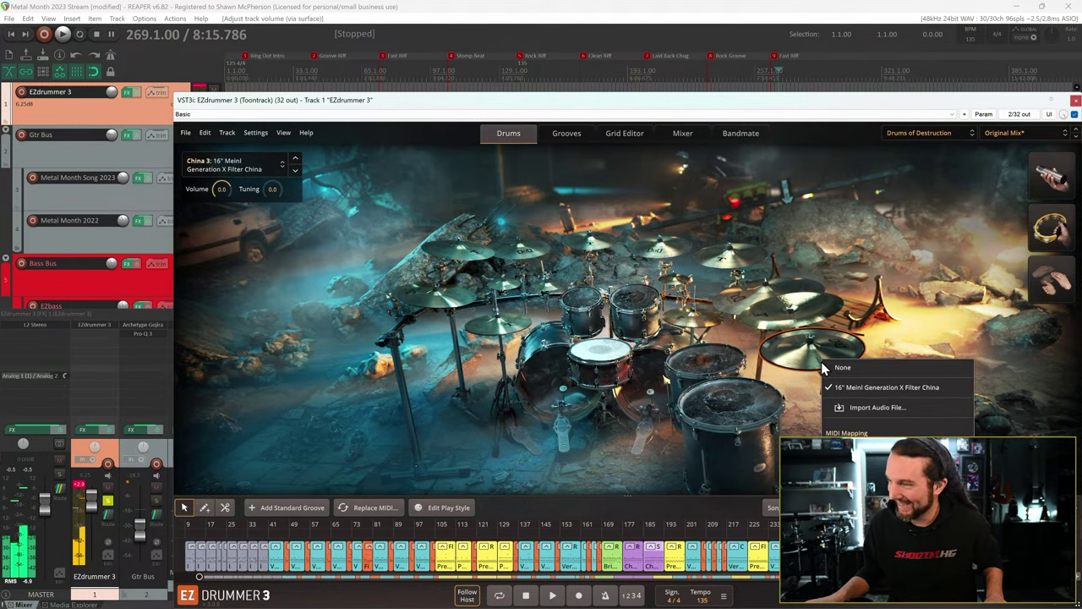
left_click(799, 316)
right_click(799, 315)
right_click(455, 303)
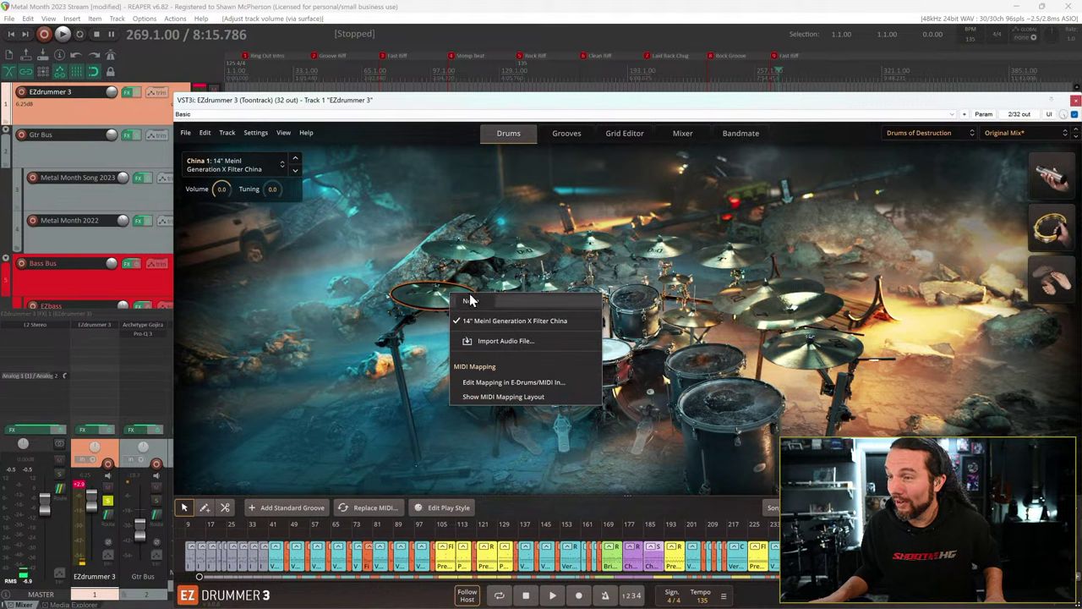
left_click(610, 199)
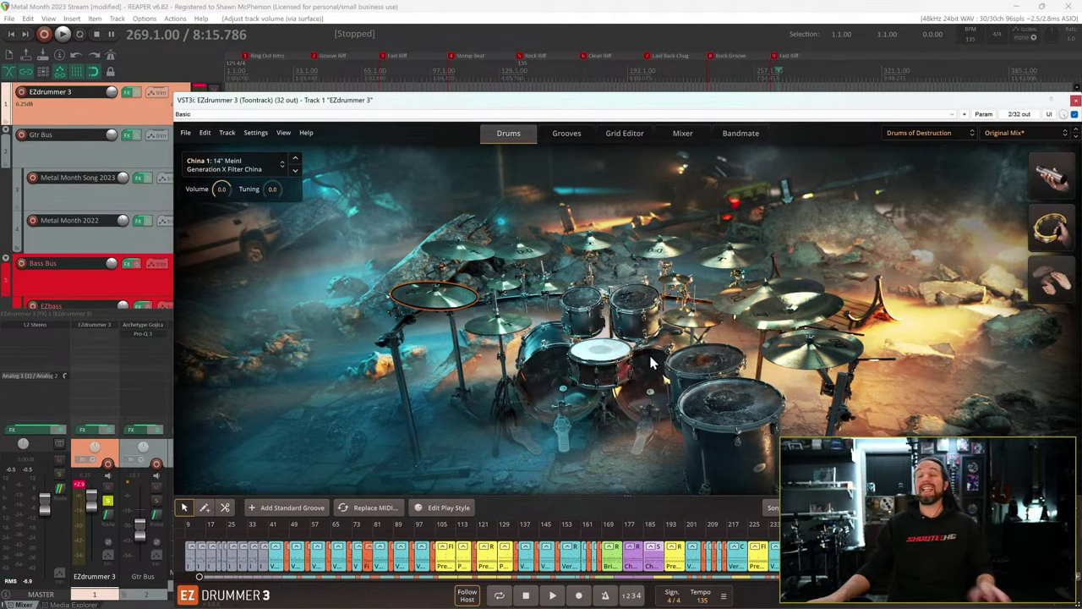
- Audition the X-Hats and play the song with the Drums of Destruction kit
left_click(697, 325)
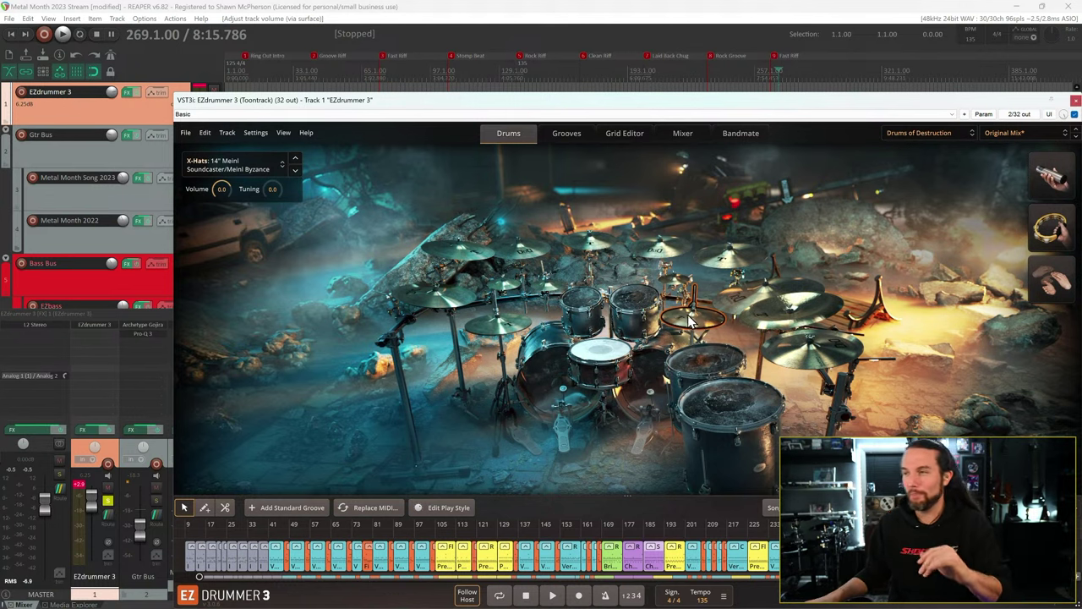
left_click(689, 318)
key("space")
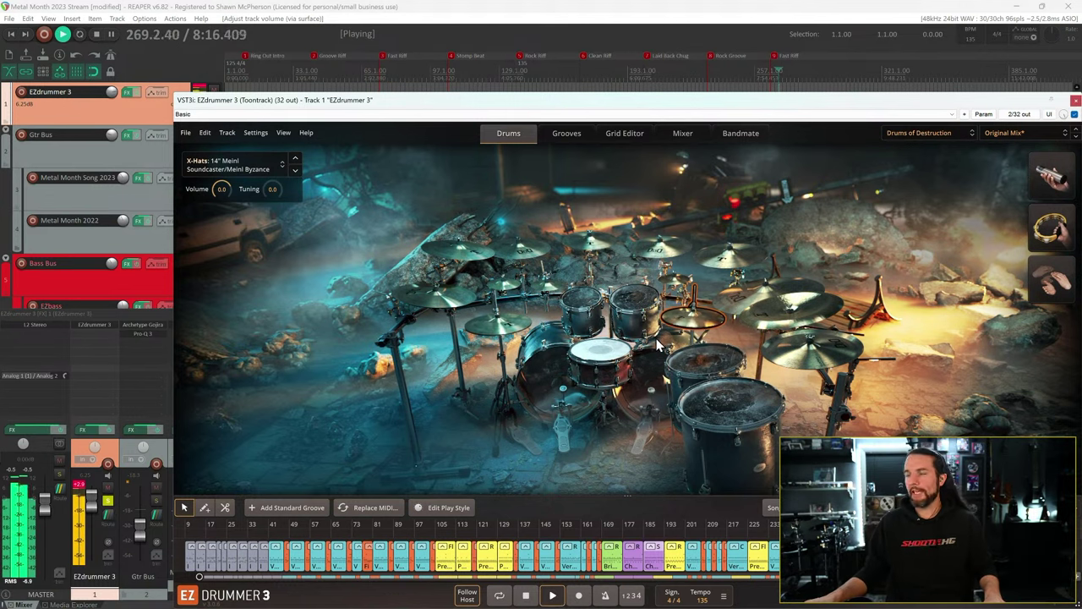
- Load the Fat Metal Dude preset from the Josh Wilbur group, lower the EZdrummer 3 track volume to 3.45 dB and replay the song
left_click(1005, 137)
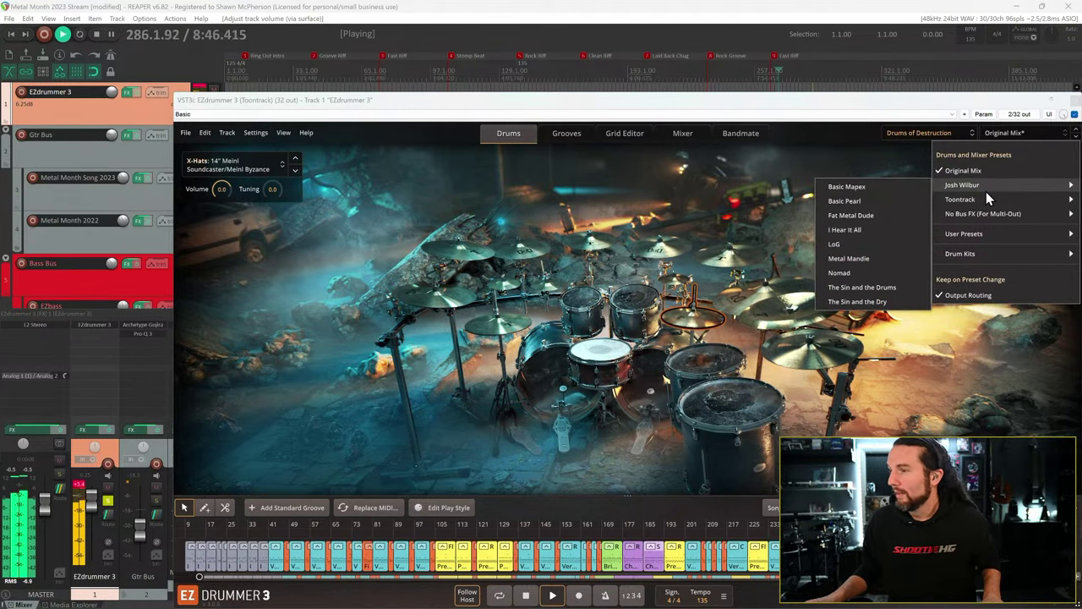
left_click(851, 109)
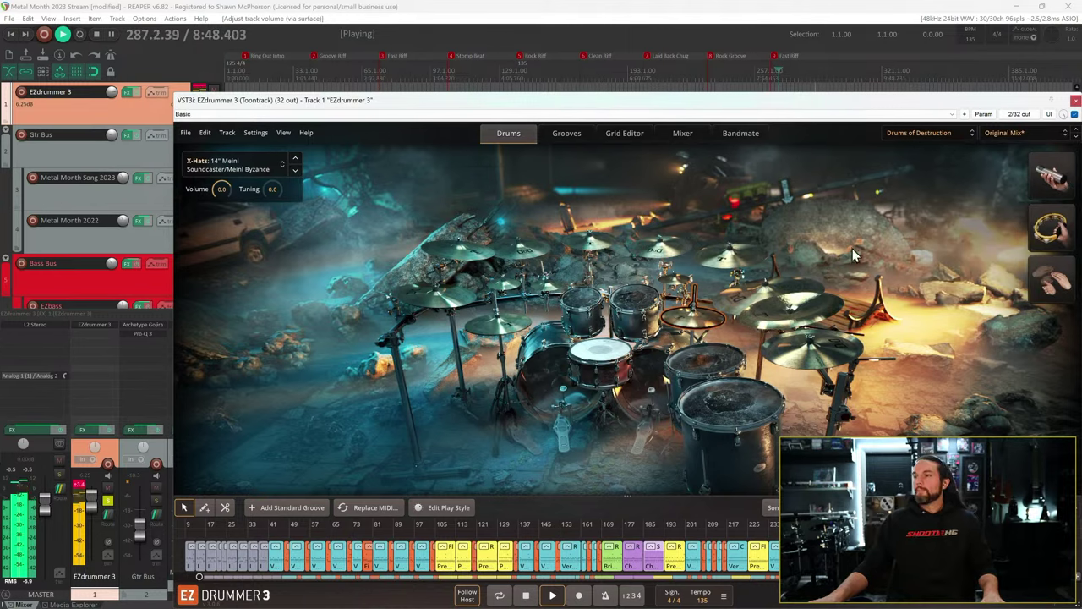
left_click(1013, 133)
mouse_move(976, 188)
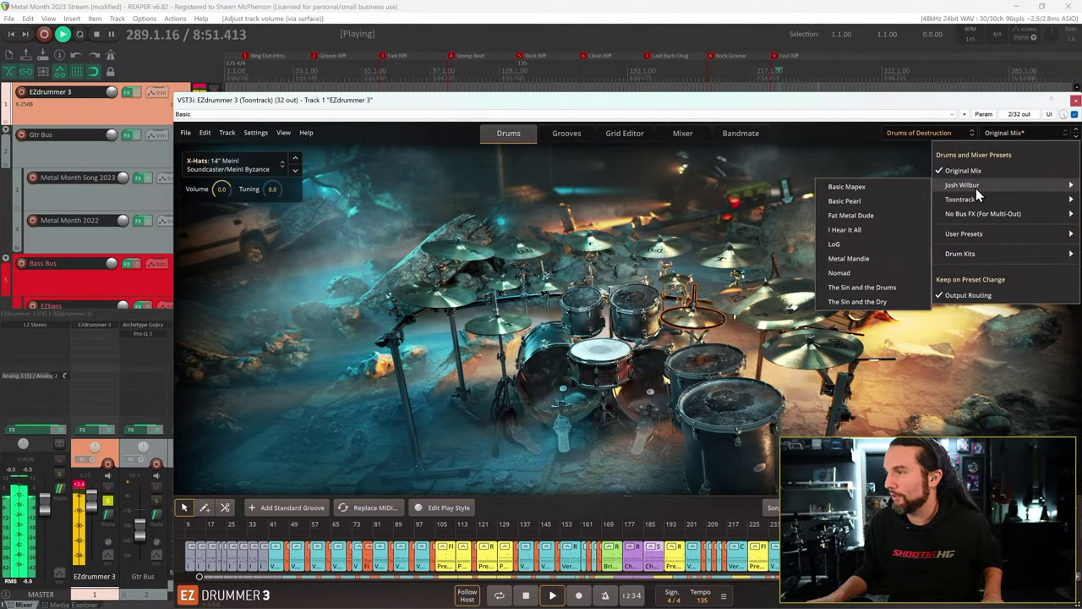
left_click(875, 212)
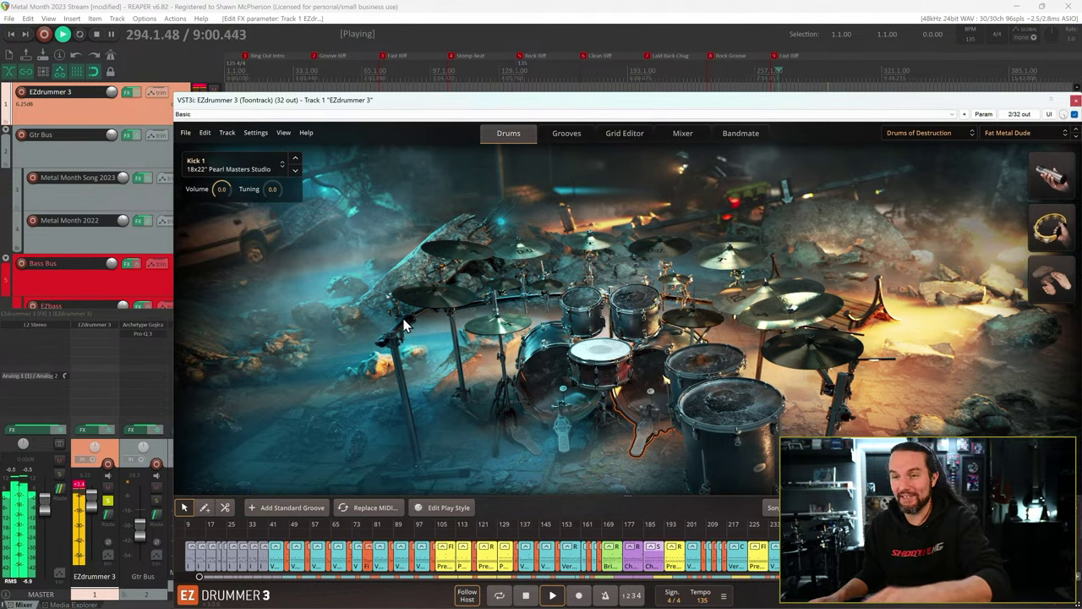
left_click_drag(93, 512, 93, 508)
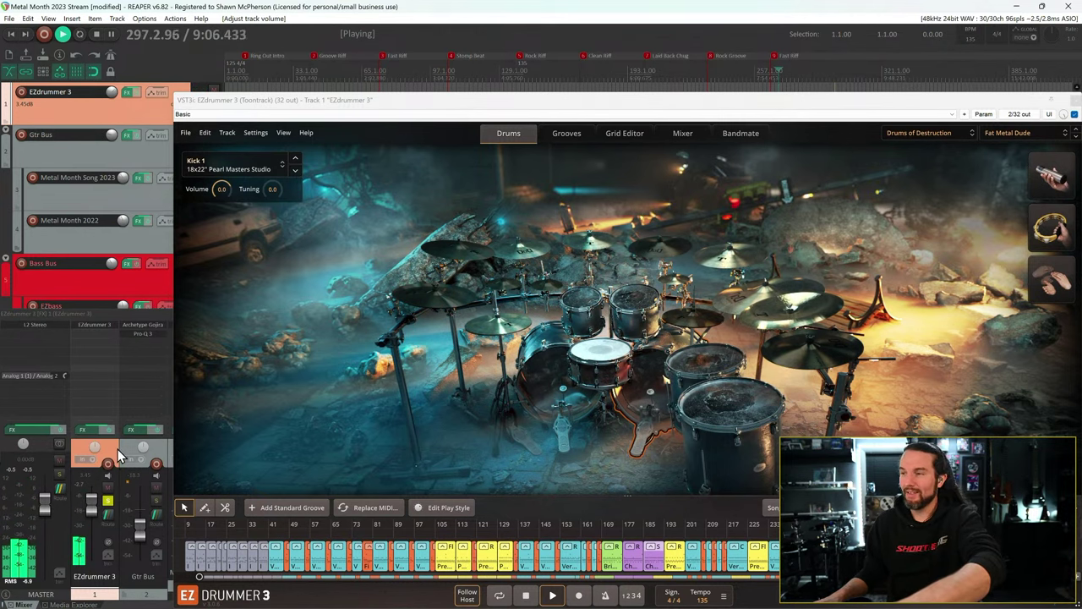
key("space")
key("space")
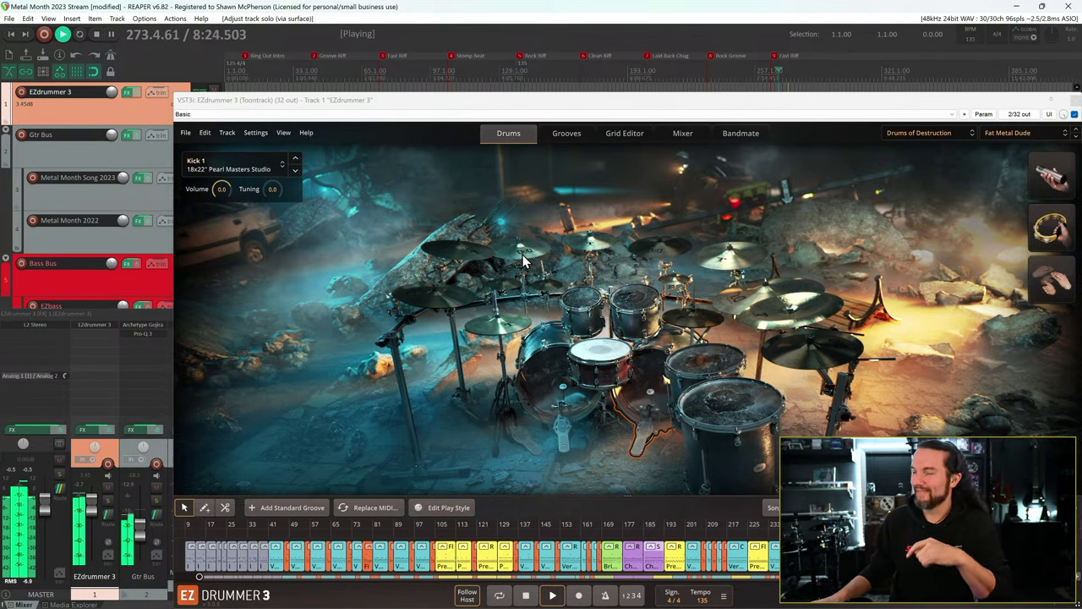
- Load the I Hear It All preset from the Josh Wilbur group while the song plays
left_click(1013, 135)
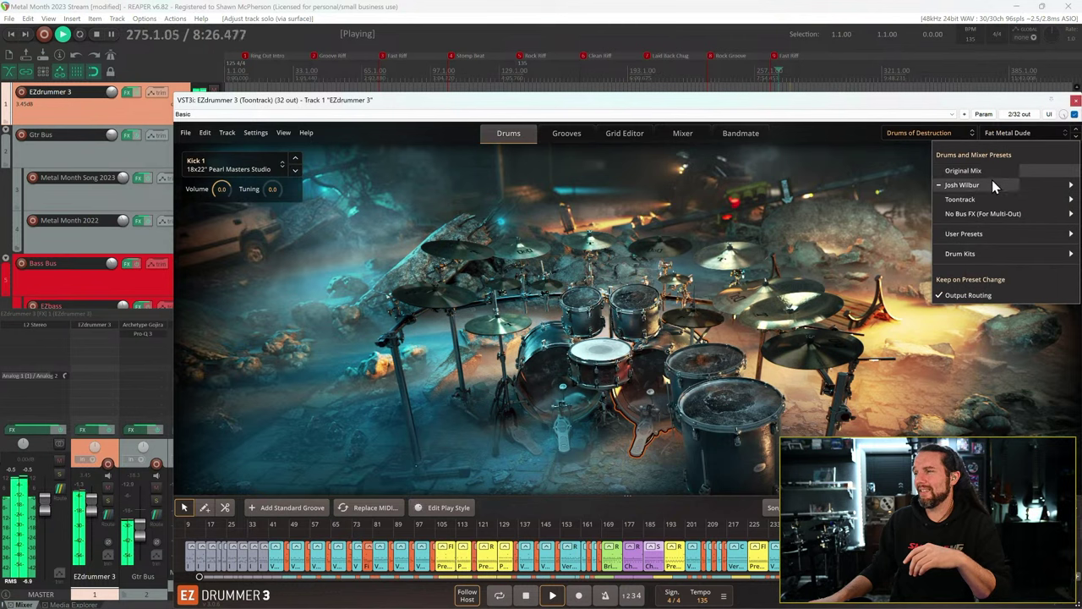
mouse_move(990, 183)
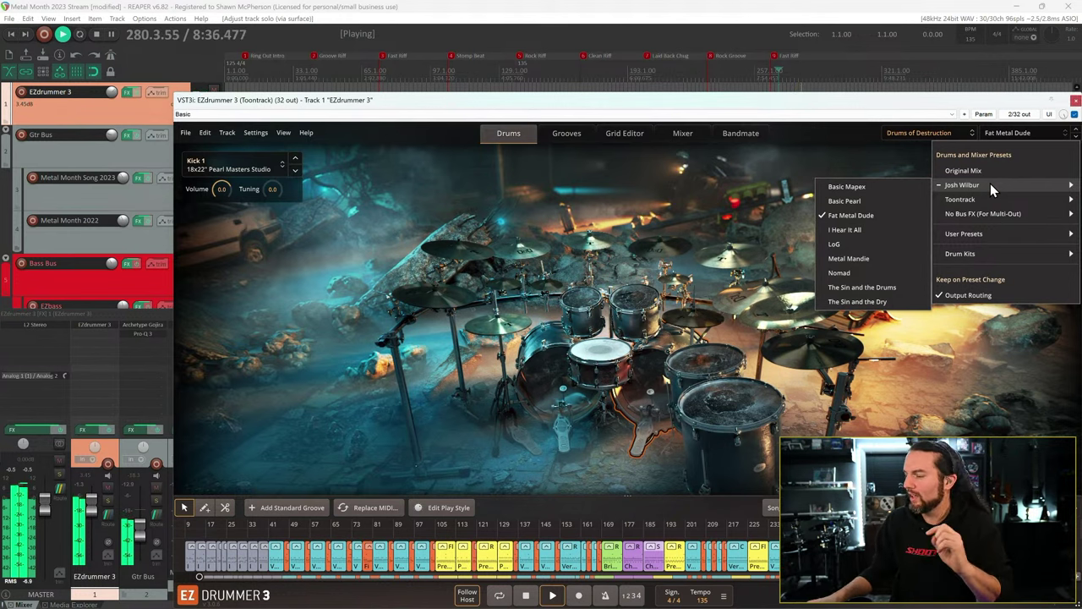
left_click(868, 232)
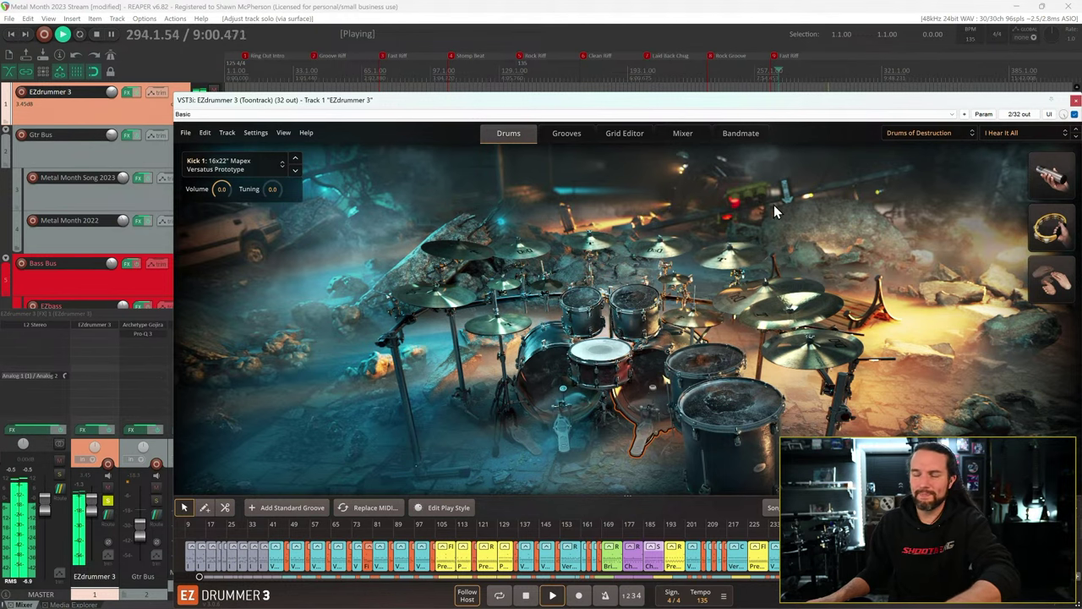
- Load the Toontrack preset Against the Ropes and play the song from the Fast Riff marker
left_click(1006, 131)
mouse_move(977, 186)
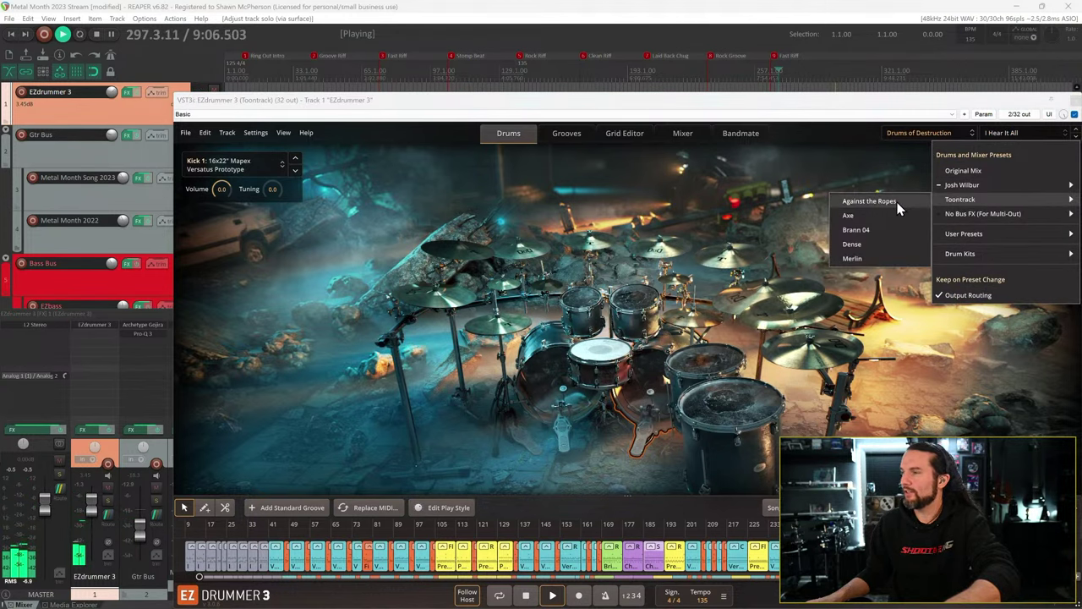
left_click(871, 201)
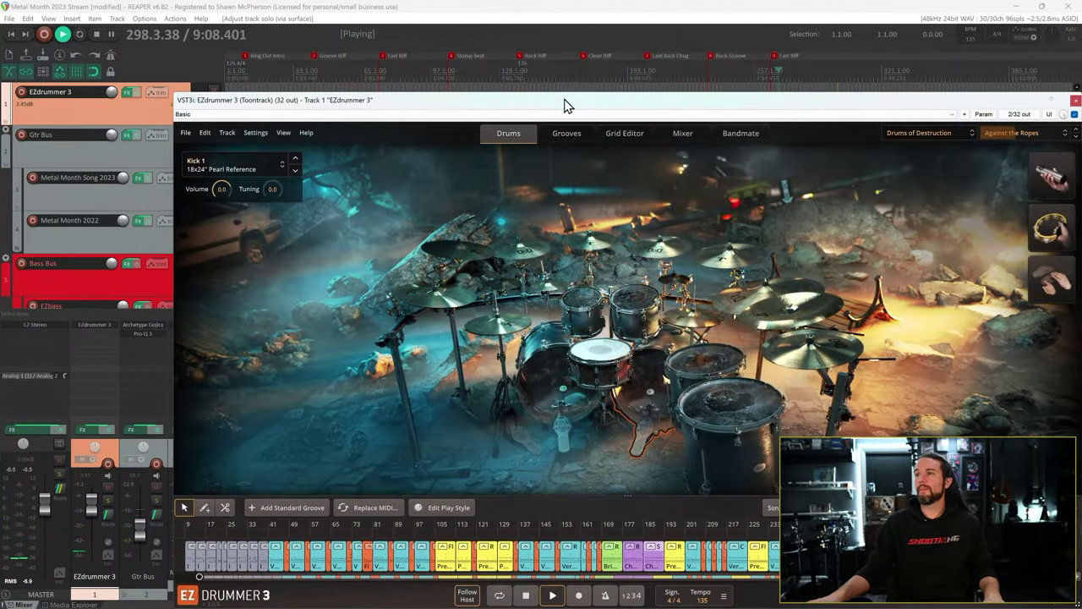
left_click(380, 56)
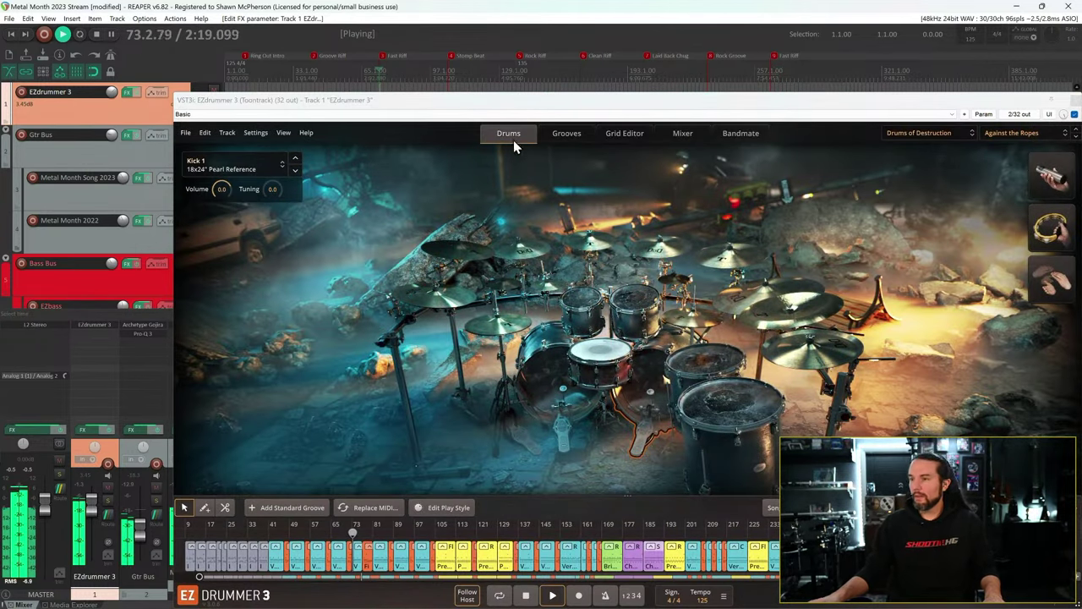
- Try the Mapex Warbird, Mapex Black Panther Hammered Brass and 6x14" Pearl Reference snares, ending with the 8x14" Gretsch USA Custom
right_click(613, 337)
left_click(667, 384)
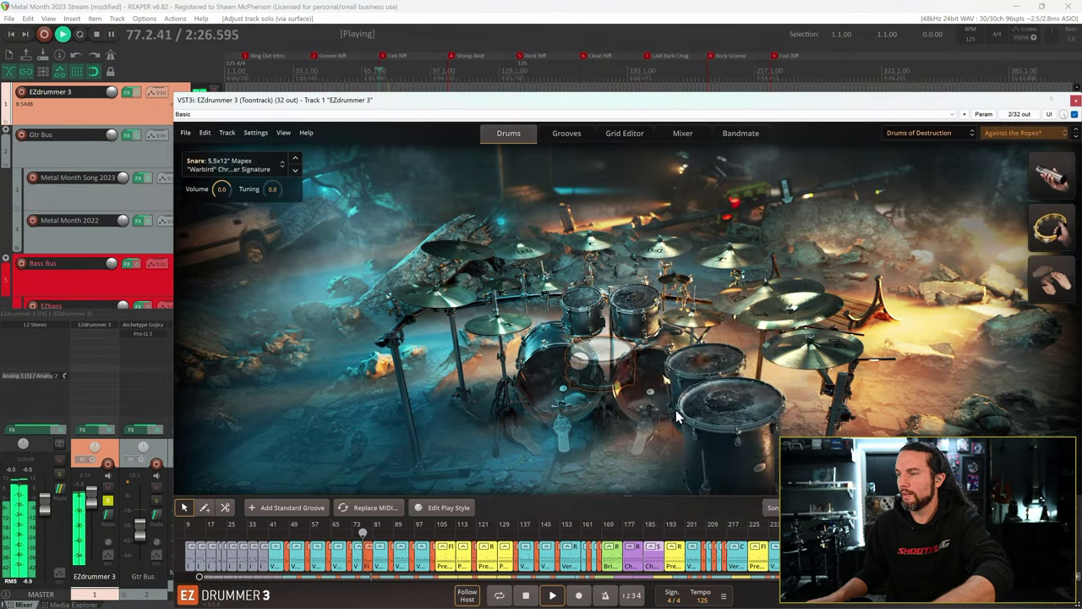
right_click(604, 354)
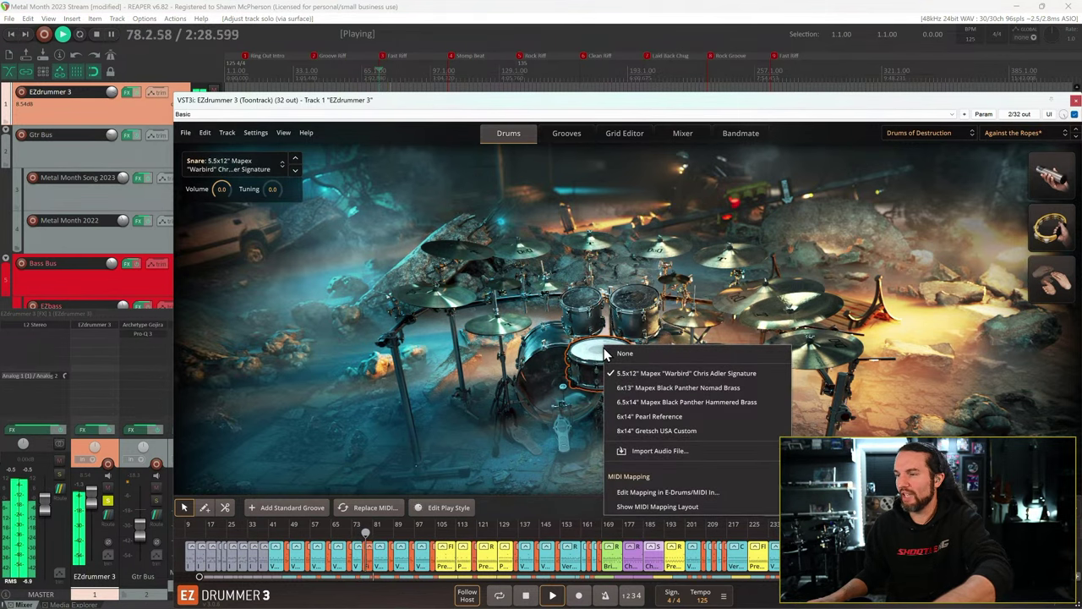
left_click(642, 402)
right_click(601, 354)
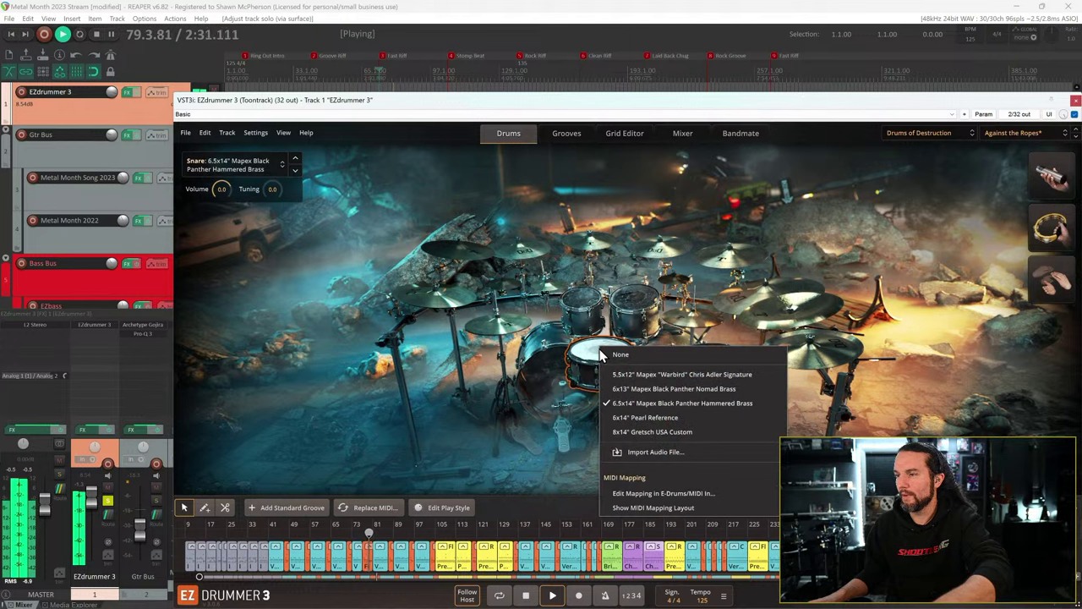
left_click(635, 420)
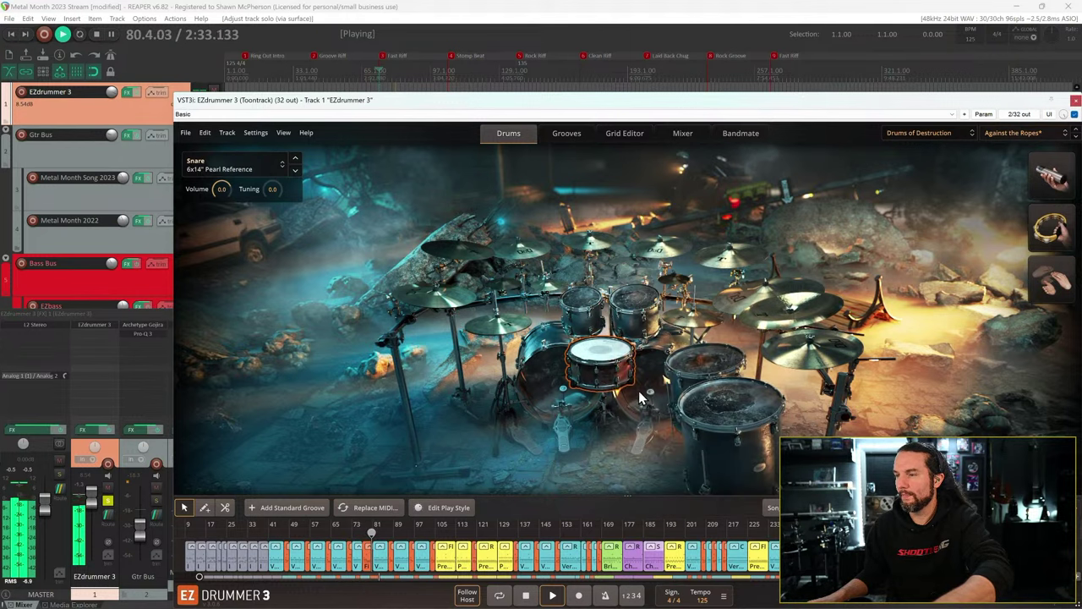
right_click(605, 357)
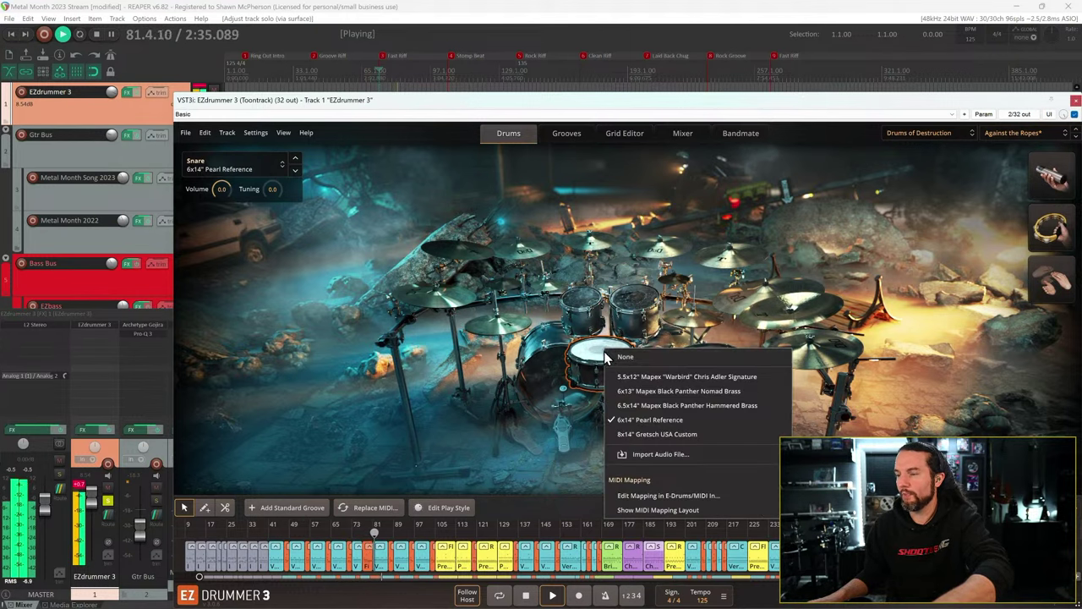
left_click(672, 435)
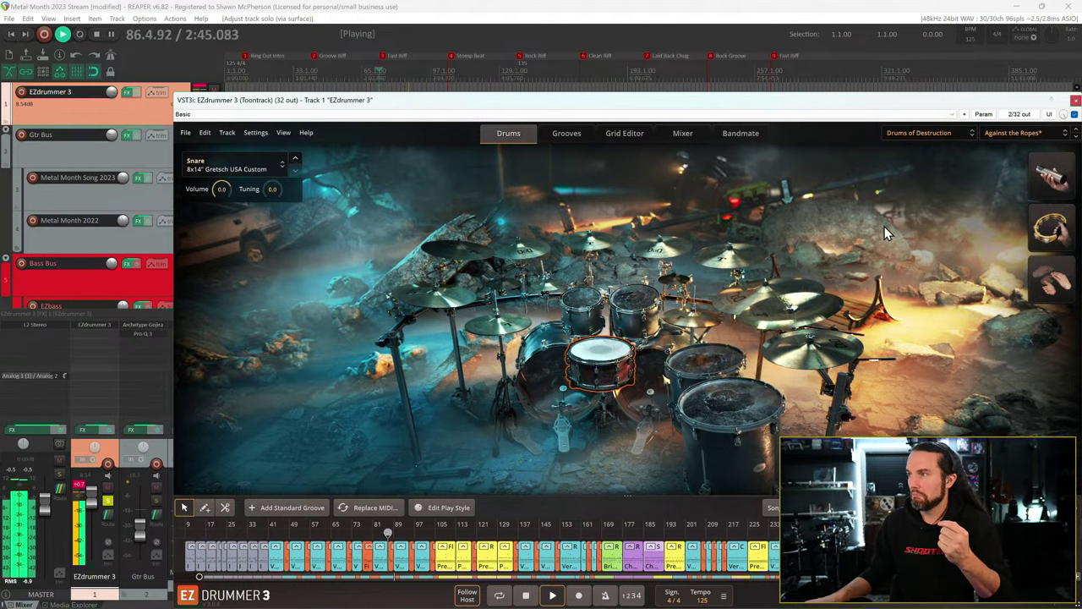
- Load the Toontrack preset Brann 04 for the Drums of Destruction kit
left_click(994, 133)
mouse_move(951, 202)
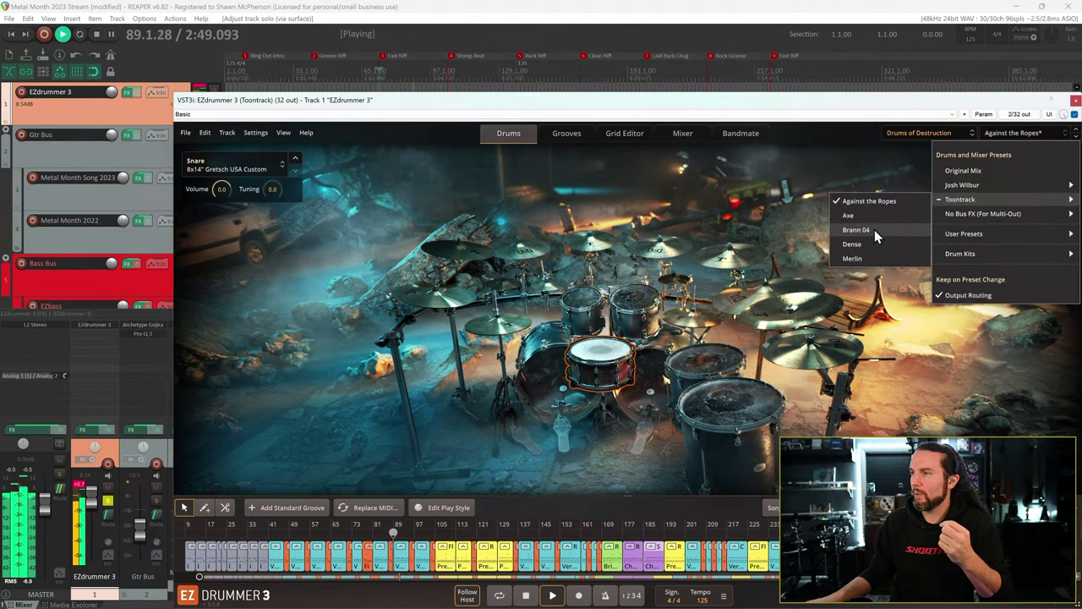
left_click(791, 302)
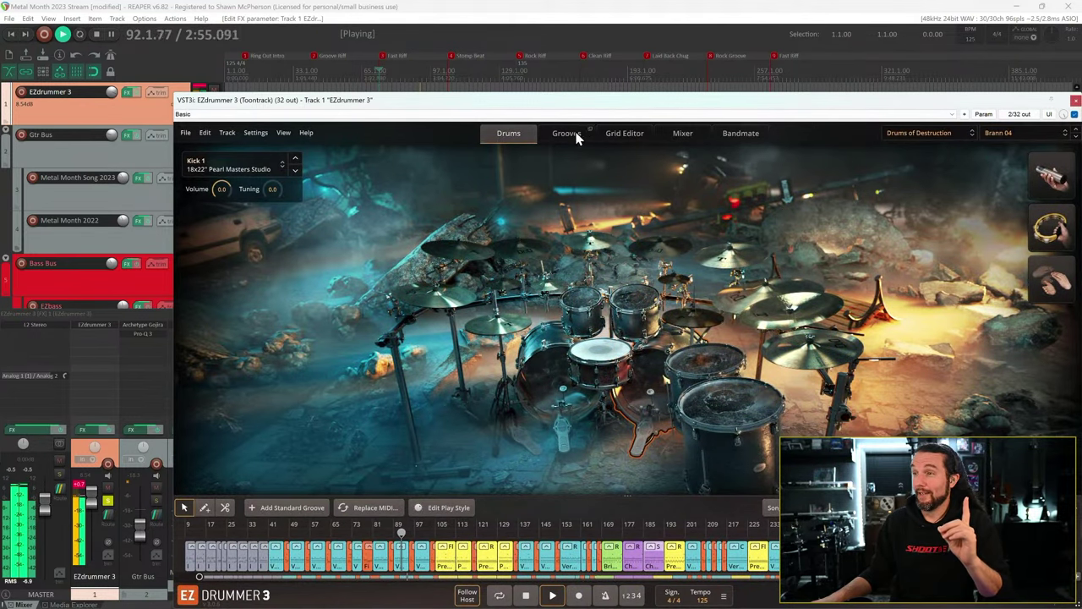
- Solo the snare channel in the mixer to hear it alone, unsolo it and return to the kit view
left_click(681, 134)
left_click(426, 269)
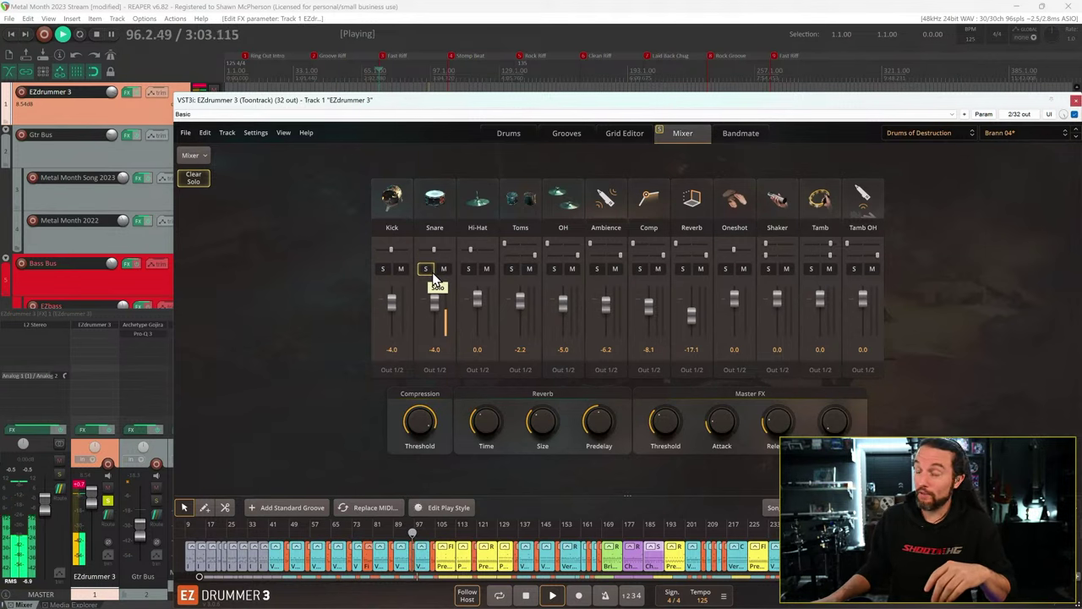
left_click(431, 271)
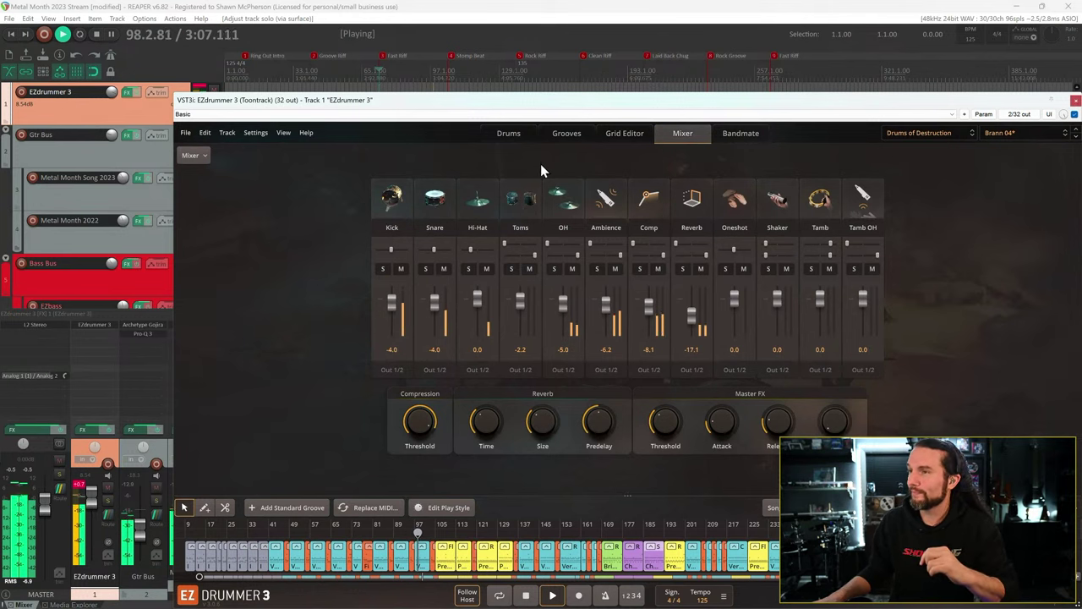
left_click(508, 133)
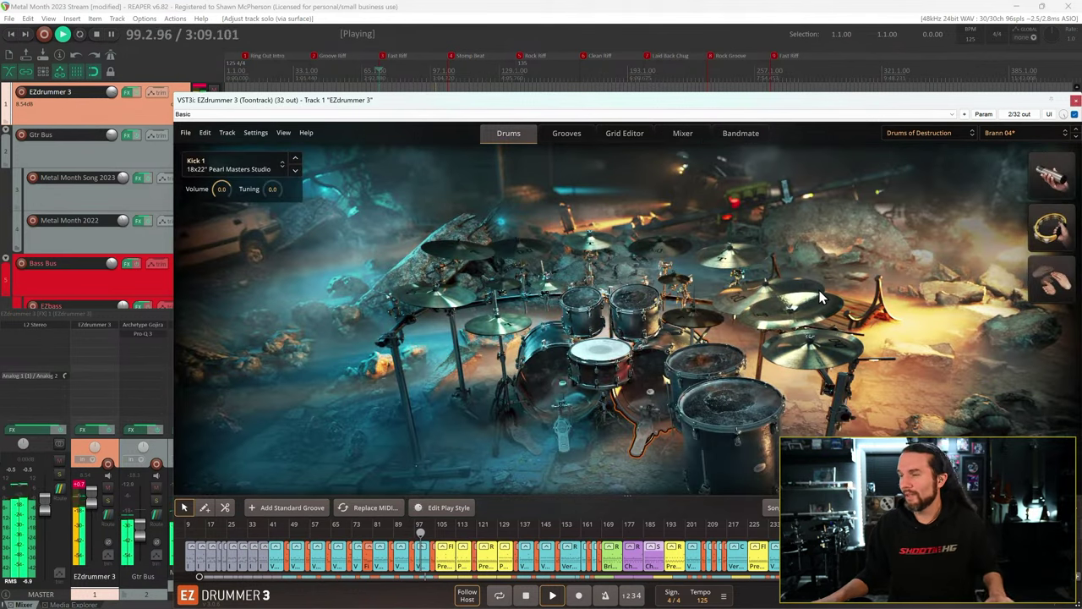
- Stop the song, load the Duality I library and play the Fast Riff section with its kit before stopping again
key("space")
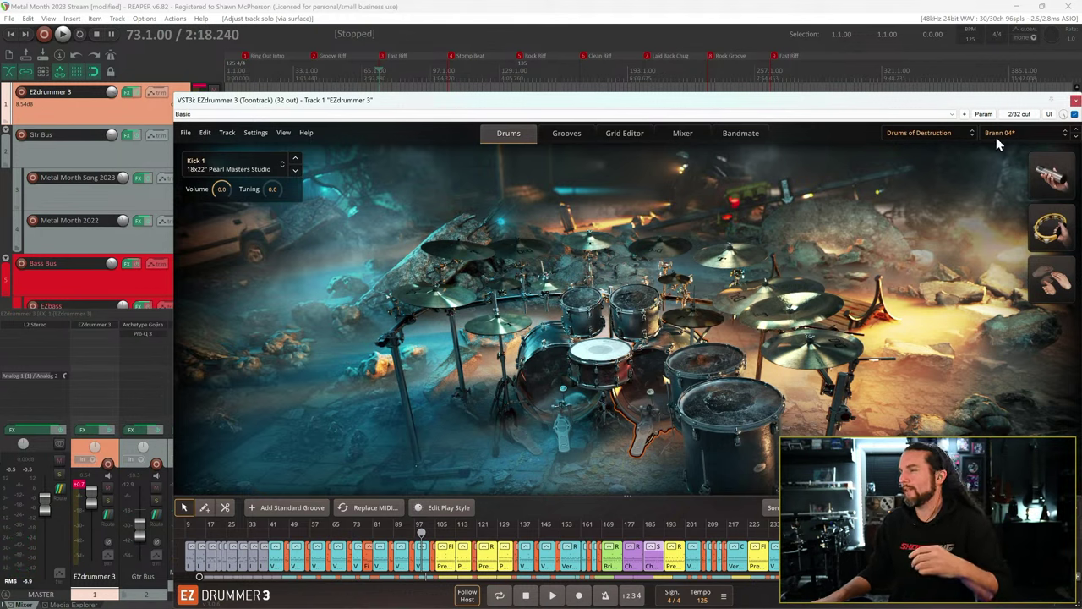
left_click(945, 135)
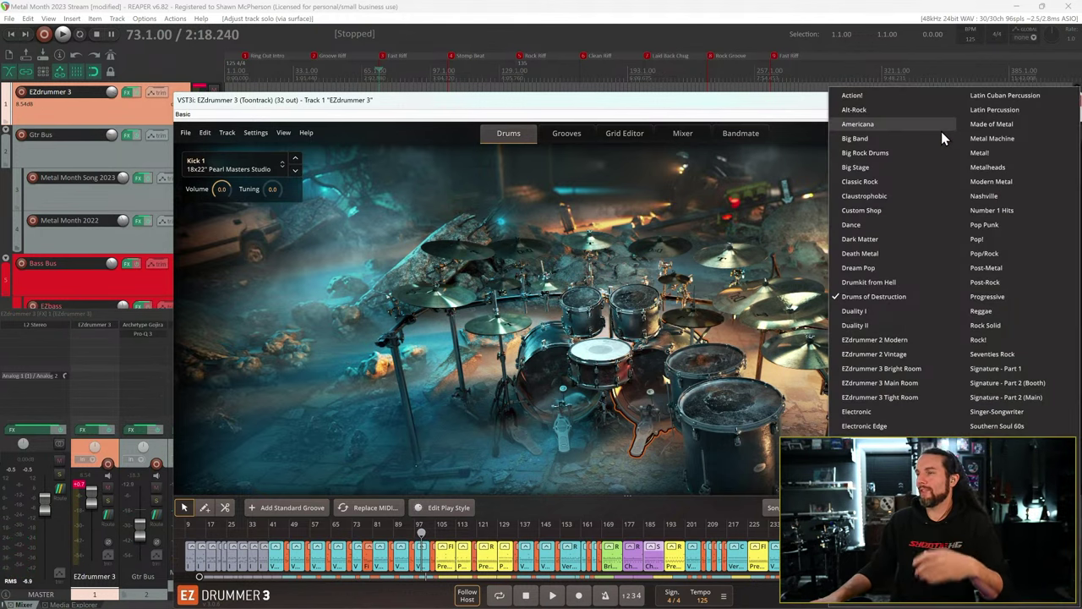
left_click(904, 309)
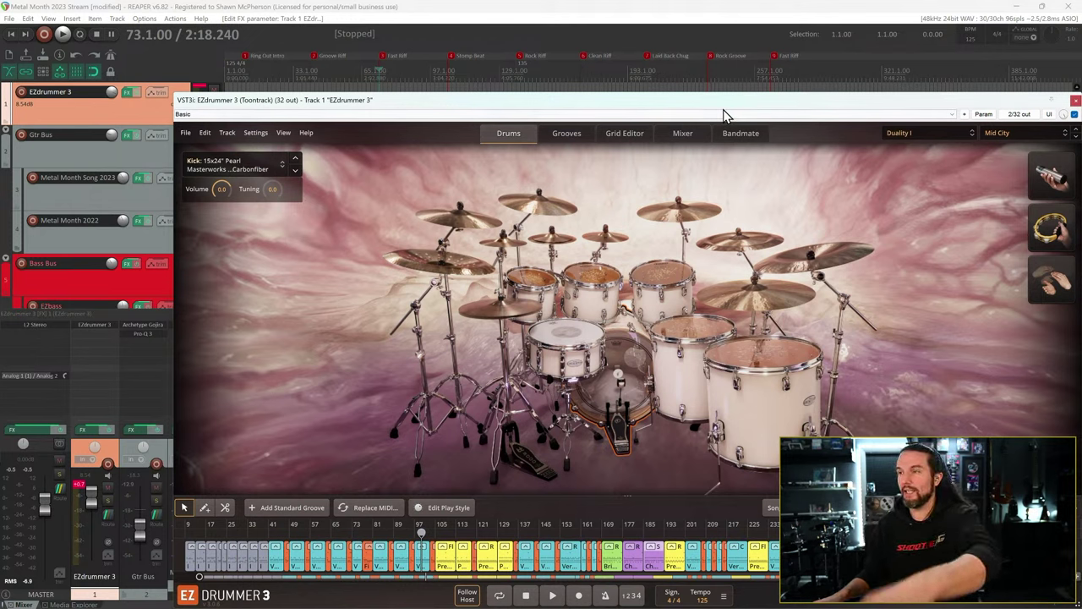
key("space")
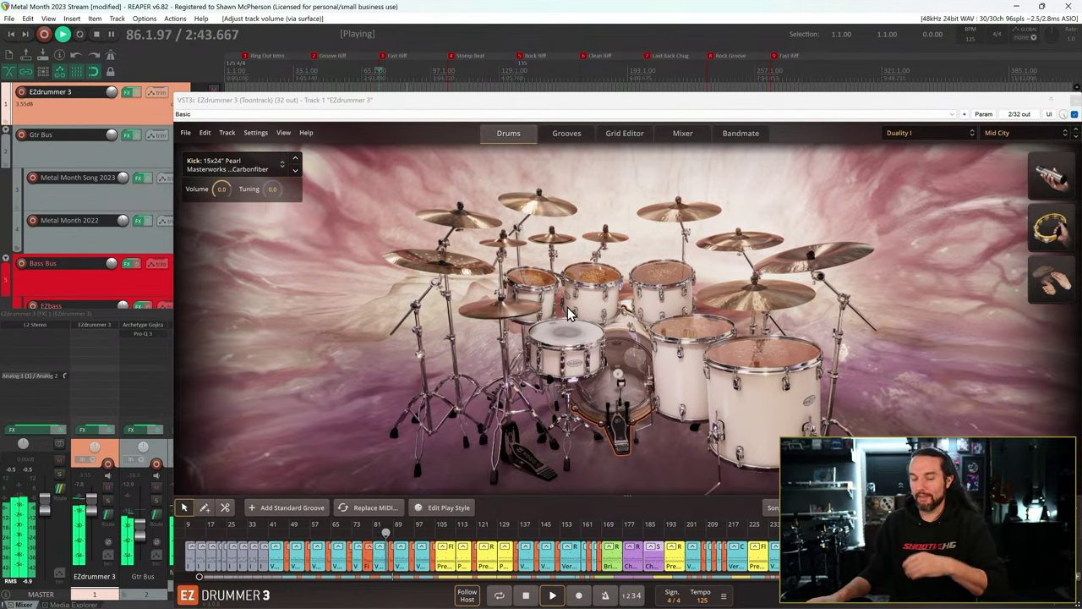
key("space")
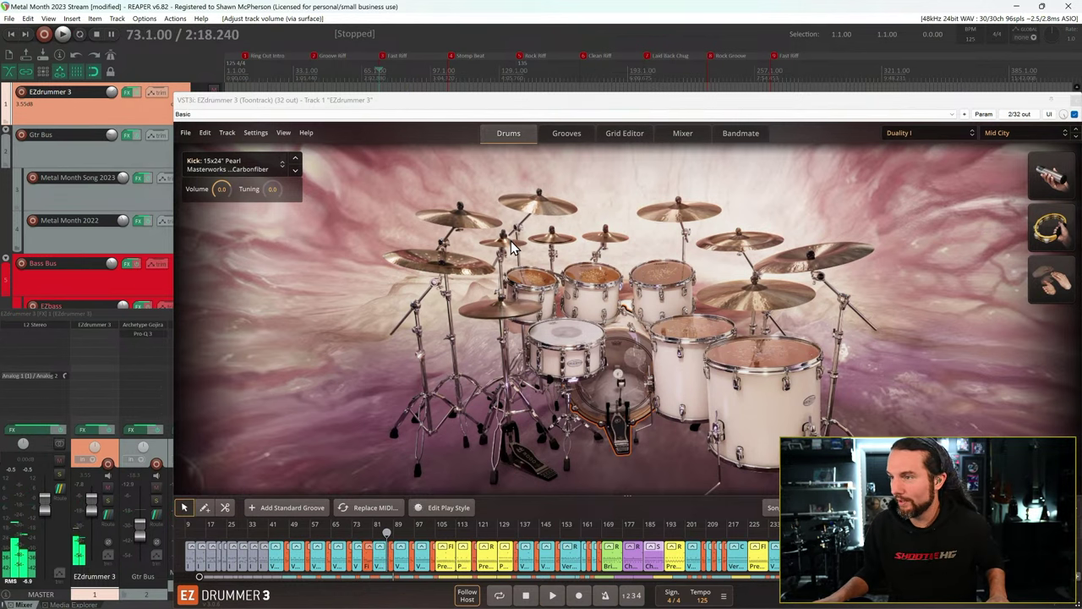
- Audition the Stack 1, Splash 1 and Splash 2 cymbals of the Duality I kit
left_click(554, 242)
left_click(556, 244)
left_click(558, 245)
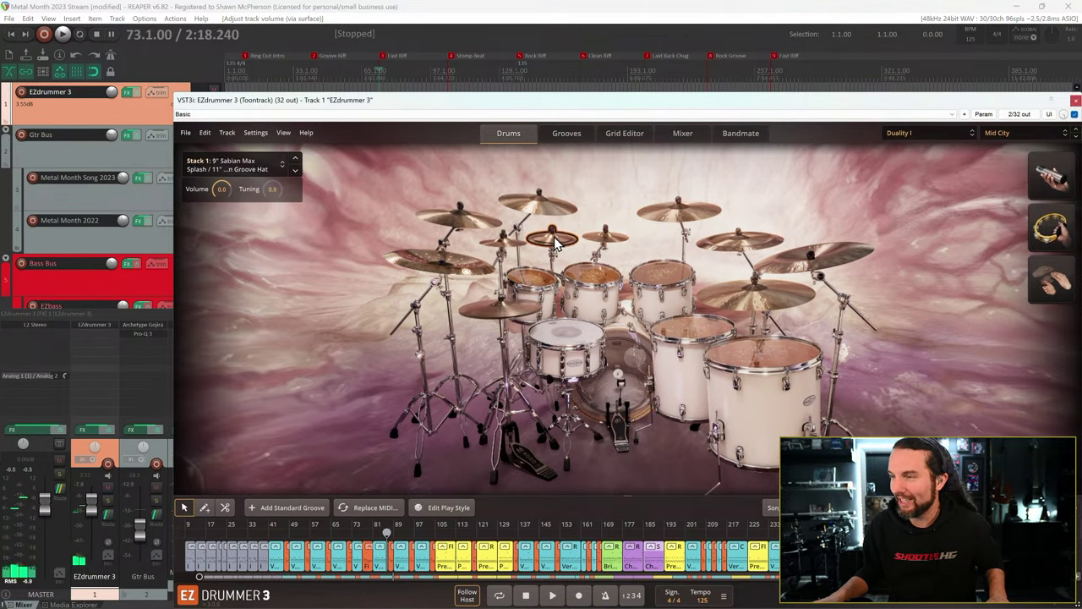
right_click(507, 245)
left_click(507, 247)
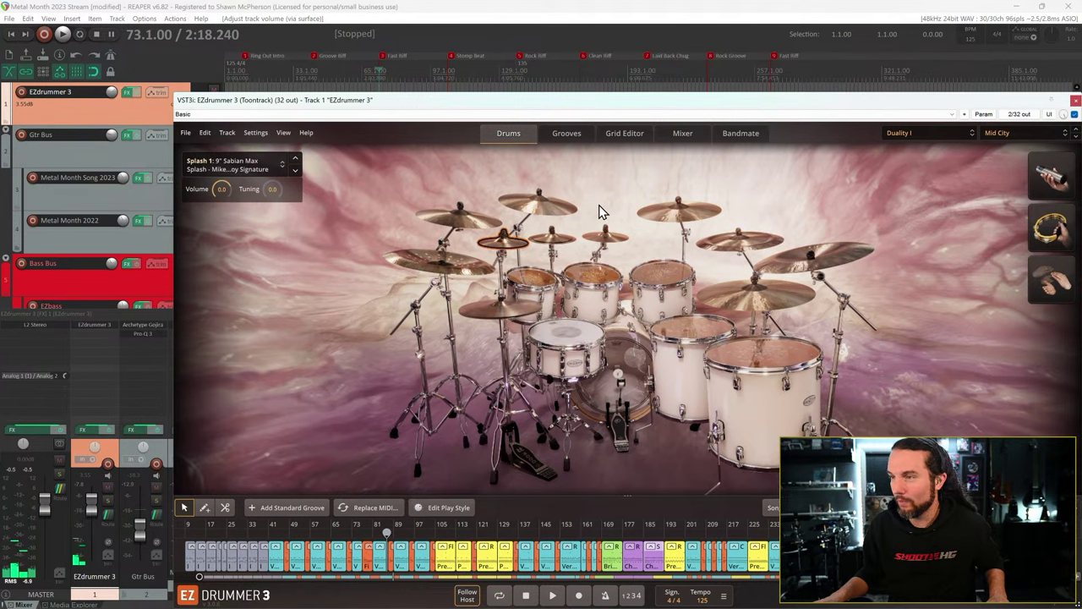
right_click(550, 235)
left_click(592, 217)
right_click(603, 243)
left_click(605, 193)
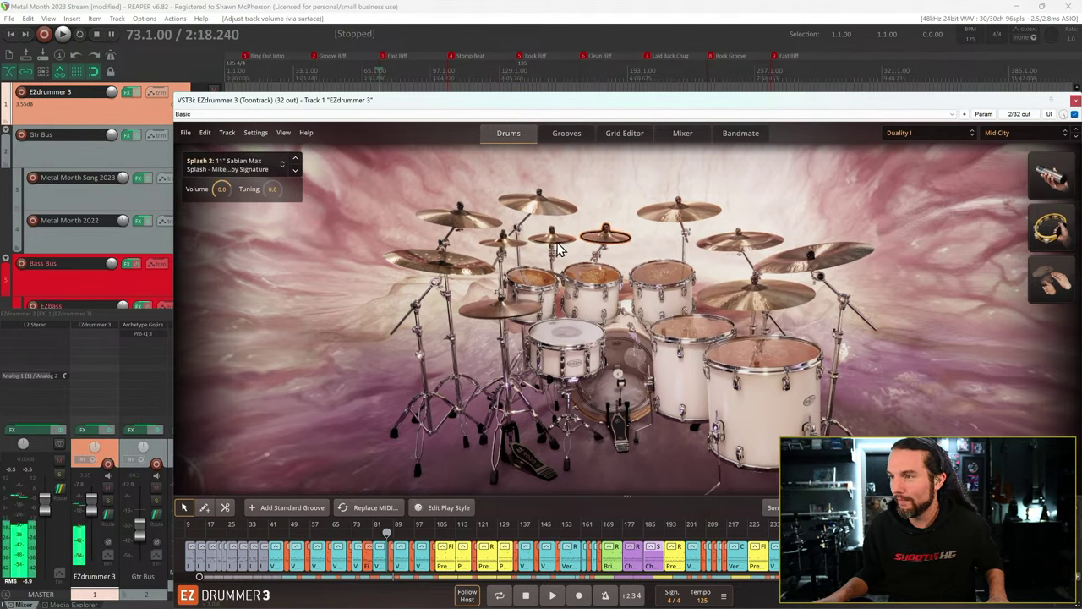
left_click(507, 246)
left_click(554, 241)
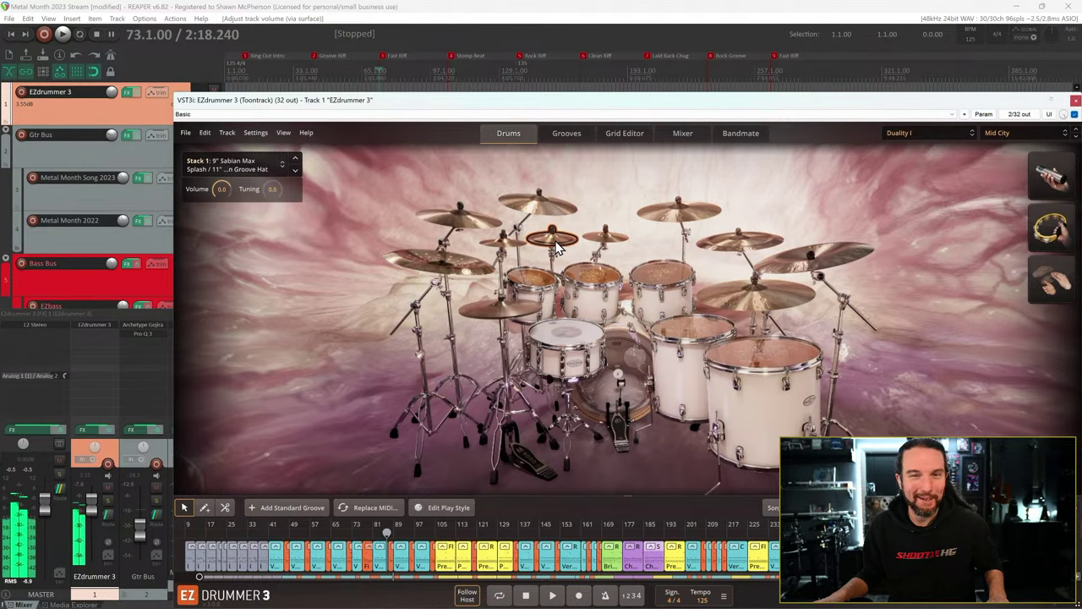
left_click(557, 246)
left_click(557, 247)
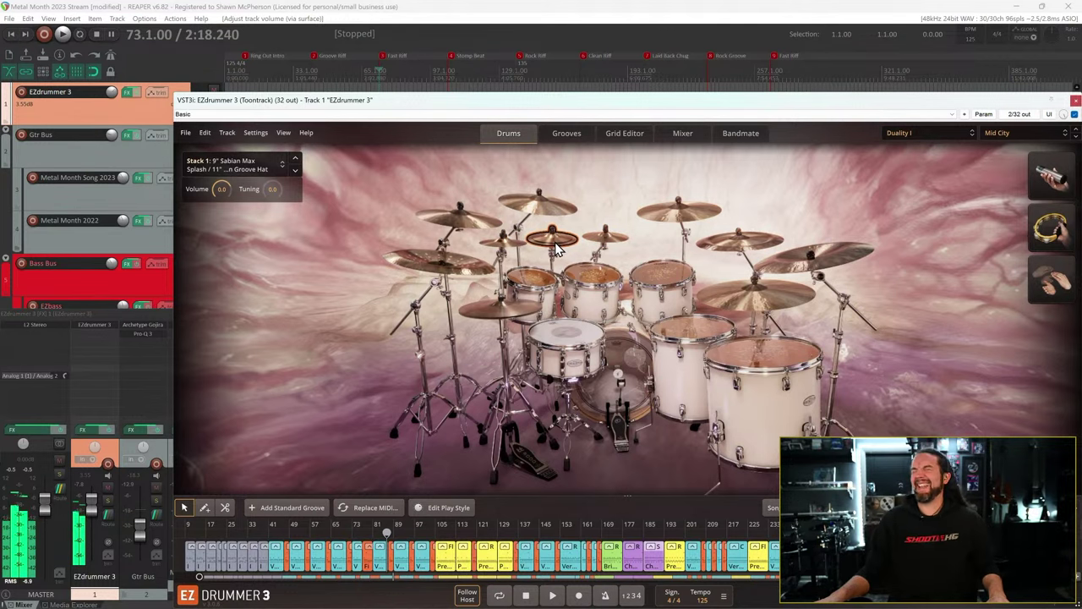
left_click(557, 246)
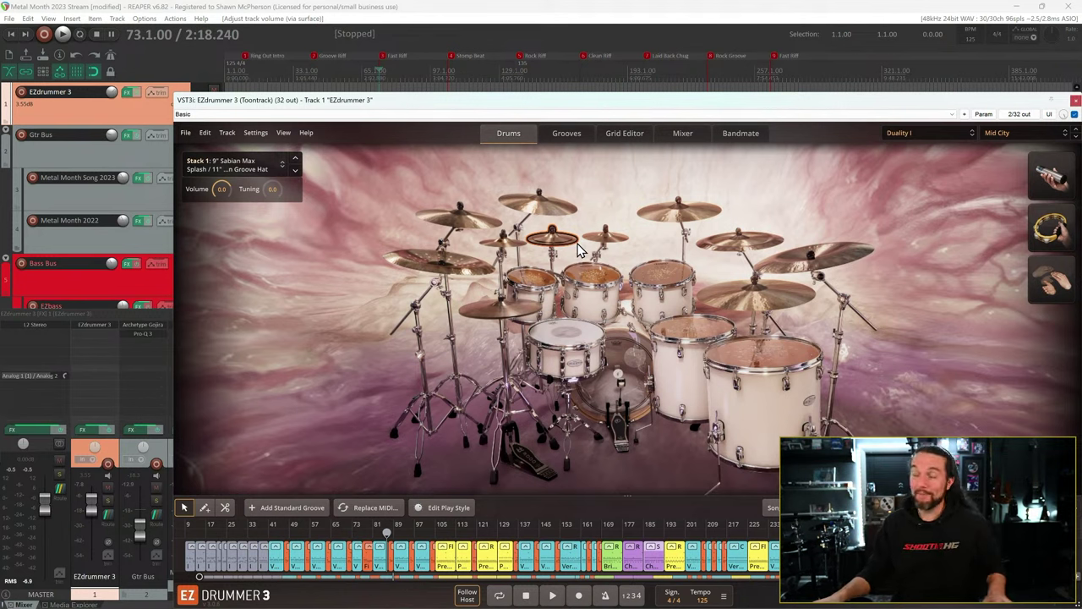
- Swap Stack 2 to the 11" Sabian Manhattan Groove Hat / 18" Sabian Hand Hammered Chinese and check the sound options for China 2
right_click(461, 269)
left_click(757, 254)
right_click(757, 253)
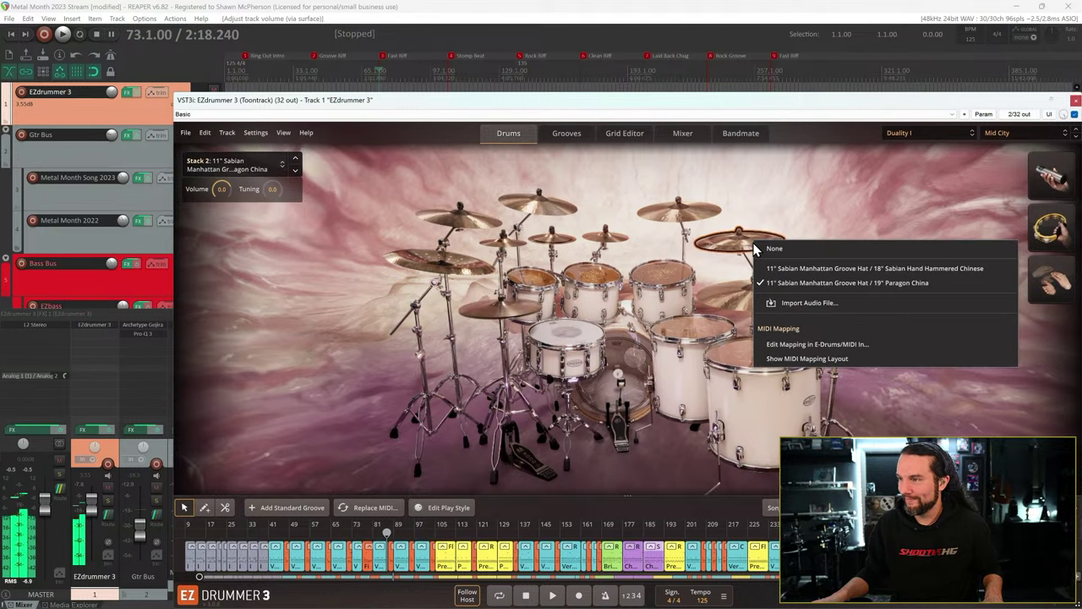
left_click(790, 268)
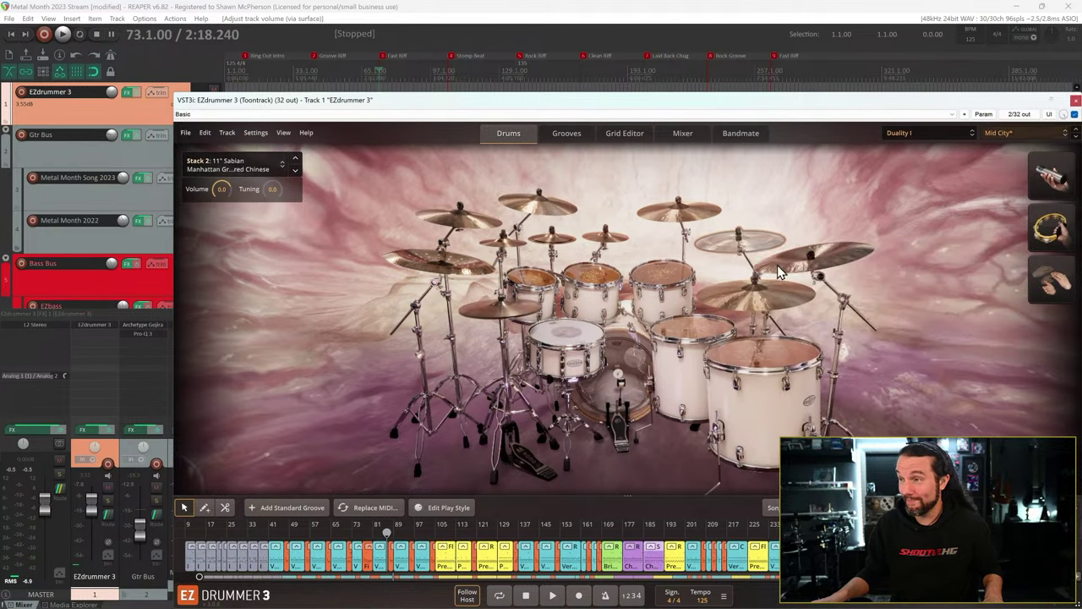
left_click(812, 271)
right_click(812, 270)
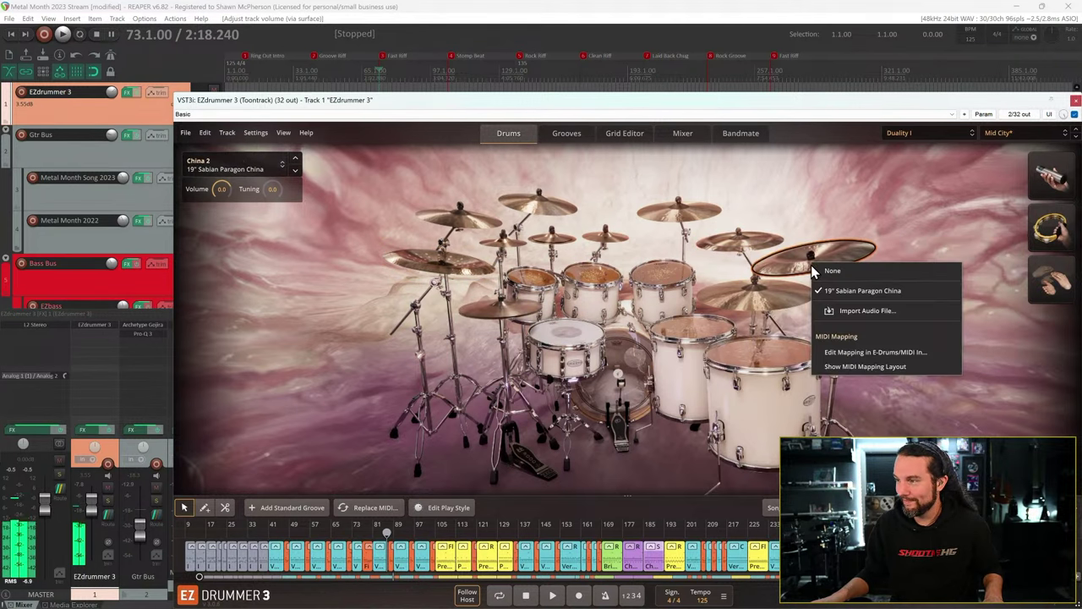
left_click(843, 207)
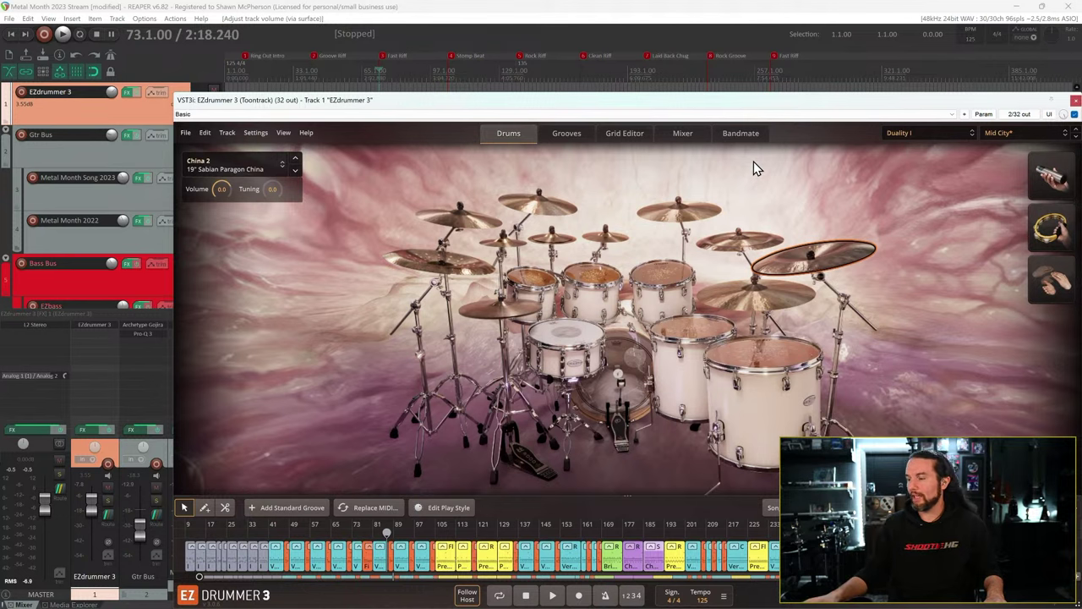
- Start the song, load the Toontrack preset Letters and audition its snare by soloing and unsoloing the mixer channel
key("space")
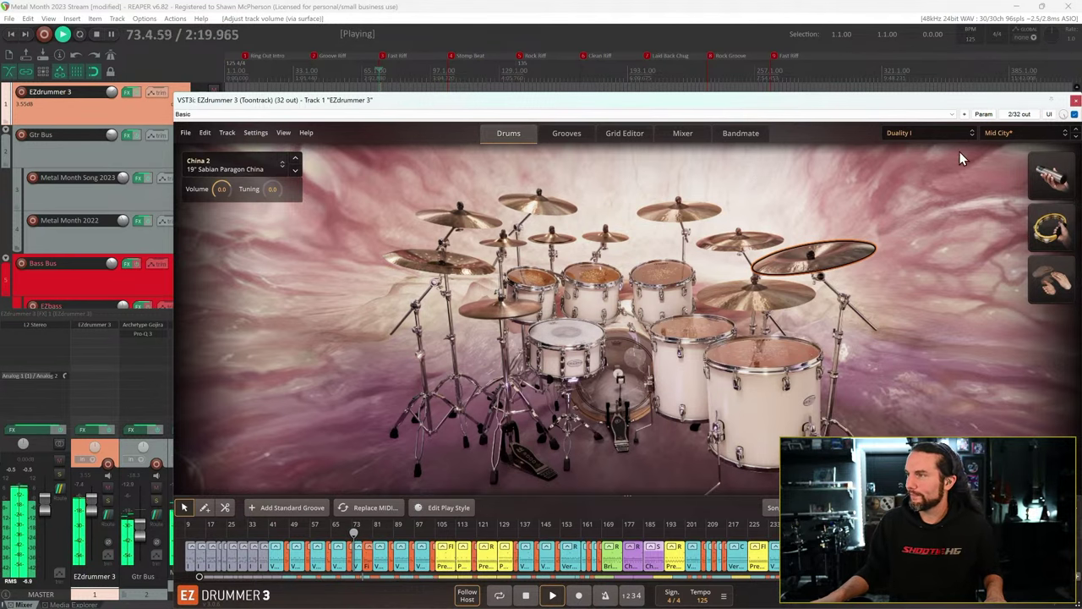
left_click(1002, 132)
mouse_move(991, 172)
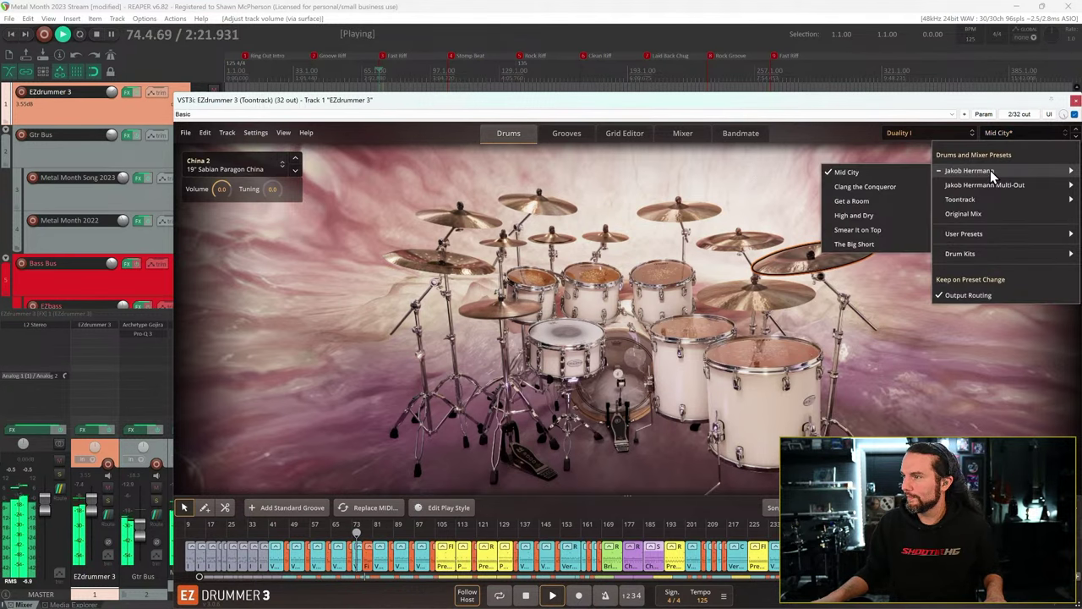
mouse_move(986, 203)
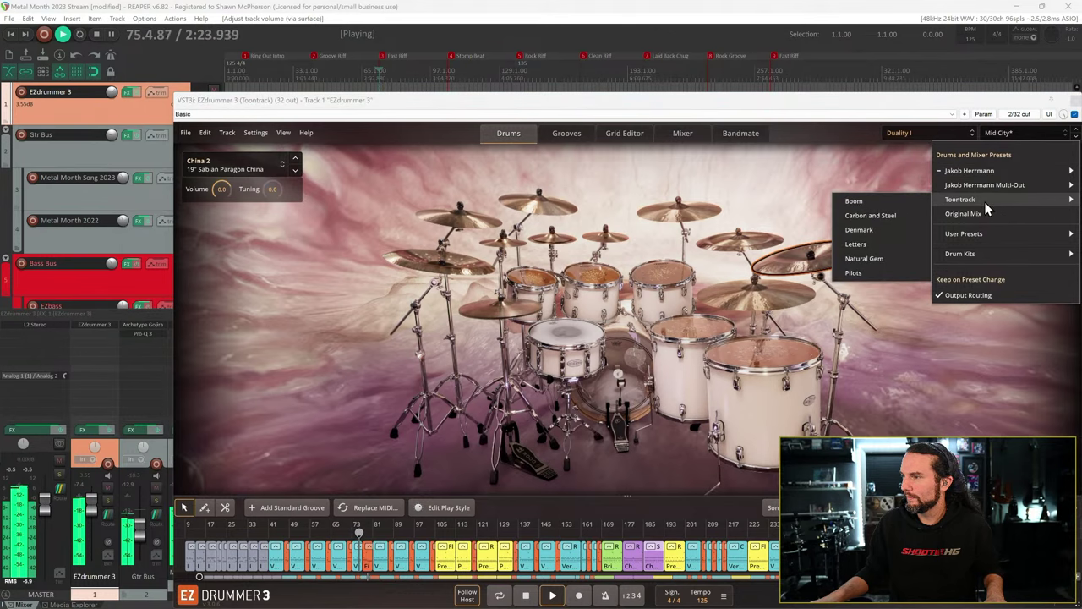
left_click(860, 245)
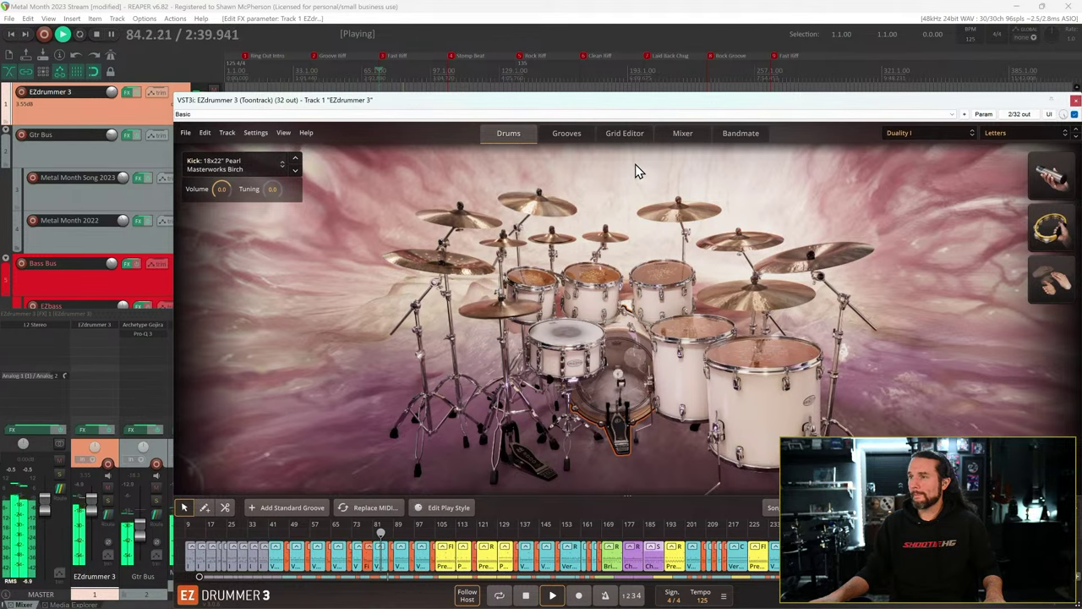
left_click(674, 136)
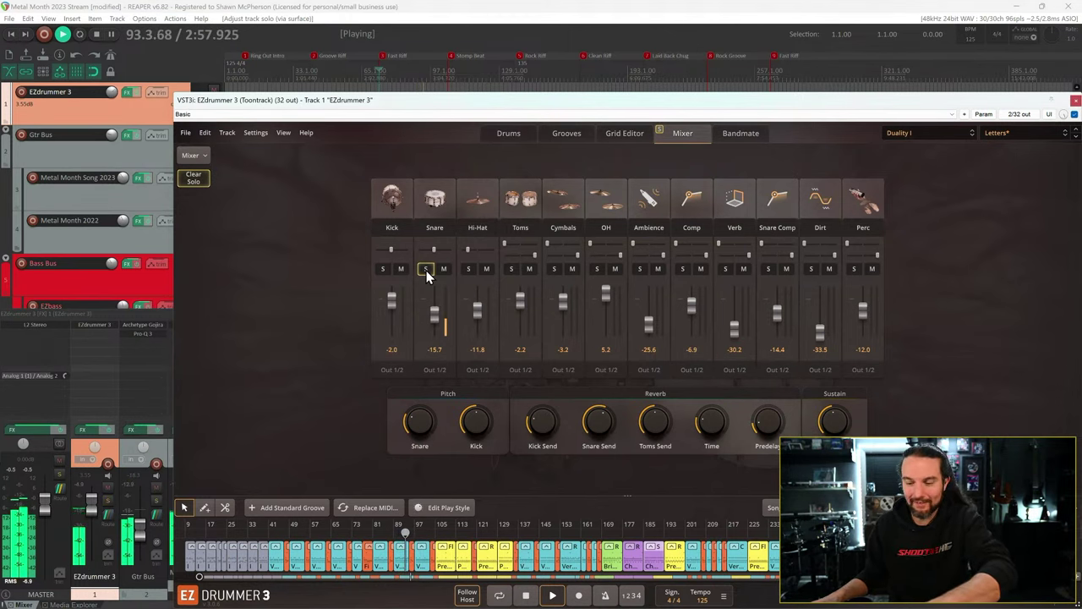
left_click(426, 269)
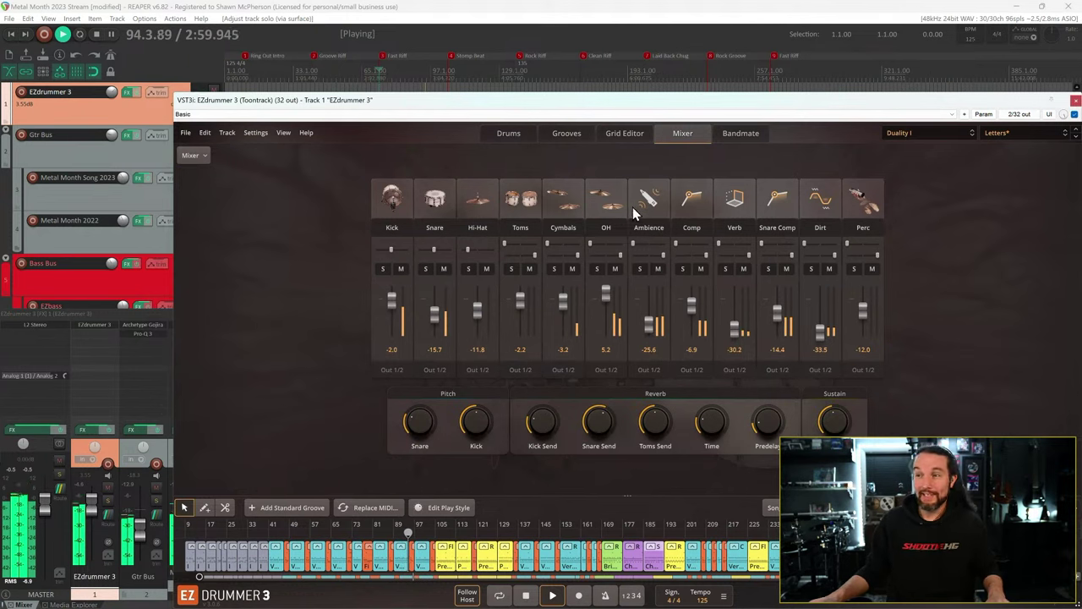
- Load the Toontrack preset Pilots and briefly solo its snare and kick channels in the mixer to hear them alone
left_click(1019, 133)
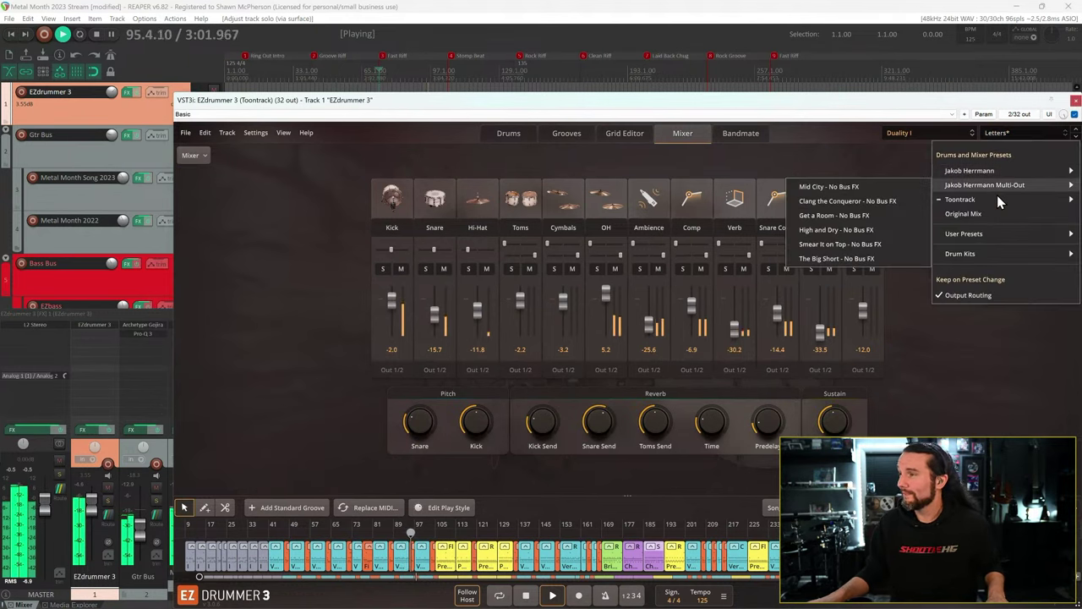
mouse_move(964, 199)
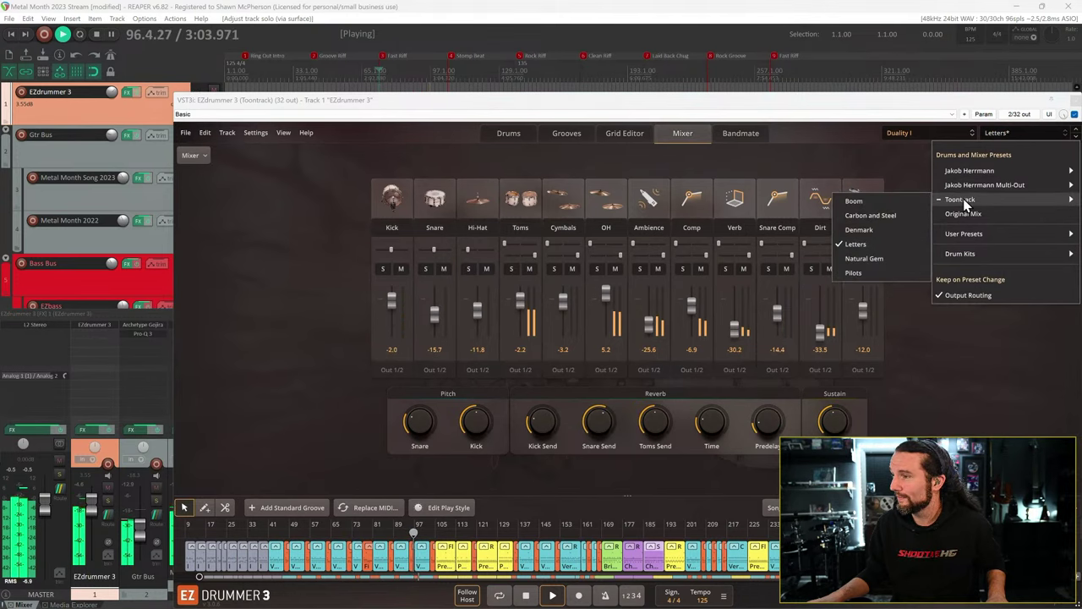
left_click(852, 272)
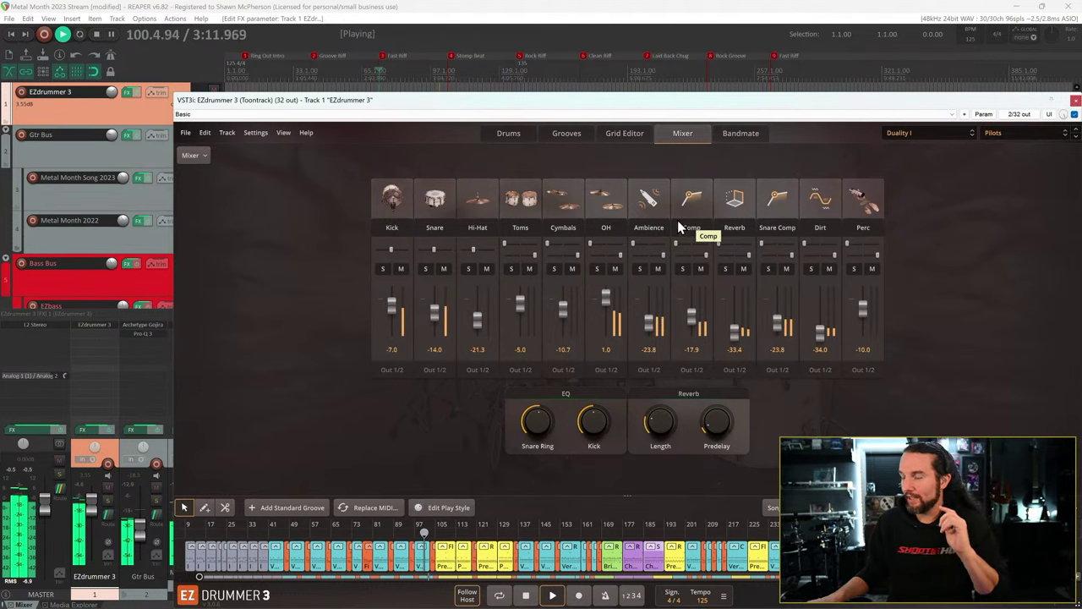
left_click(425, 269)
left_click(425, 268)
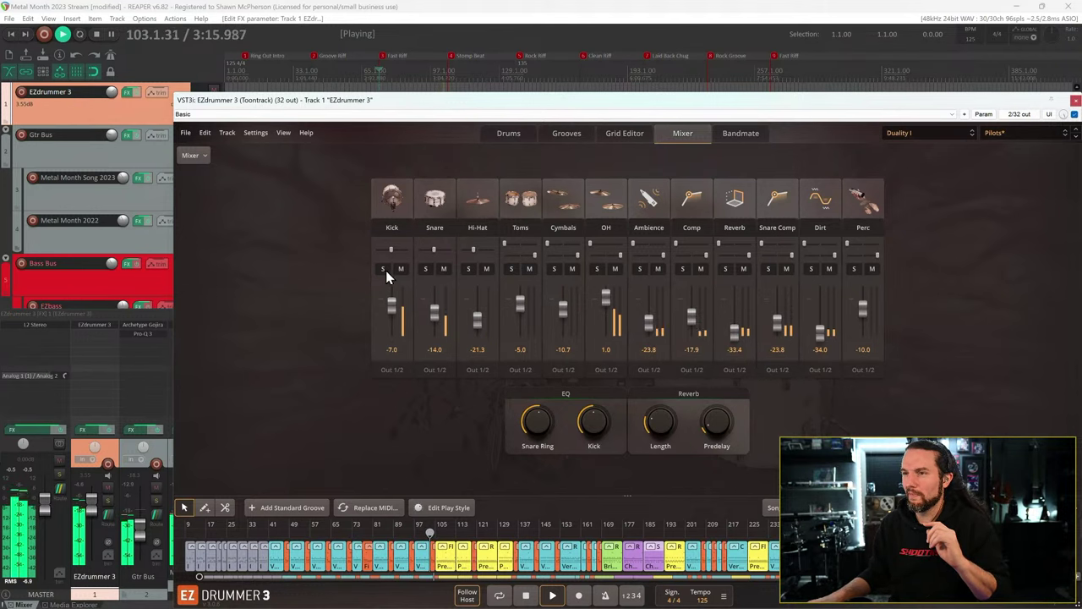
left_click(383, 269)
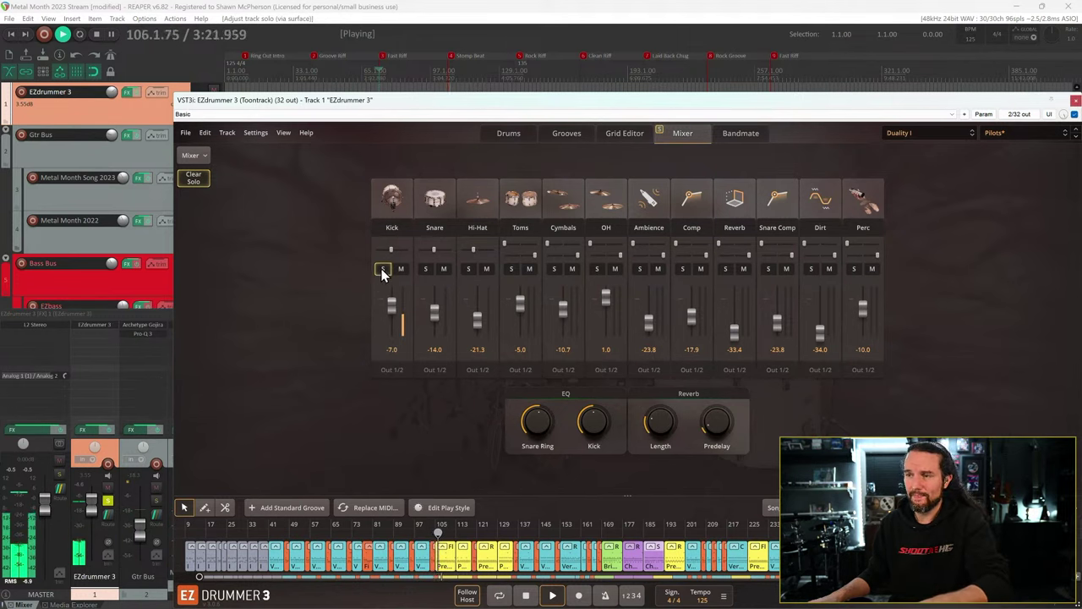
left_click(381, 269)
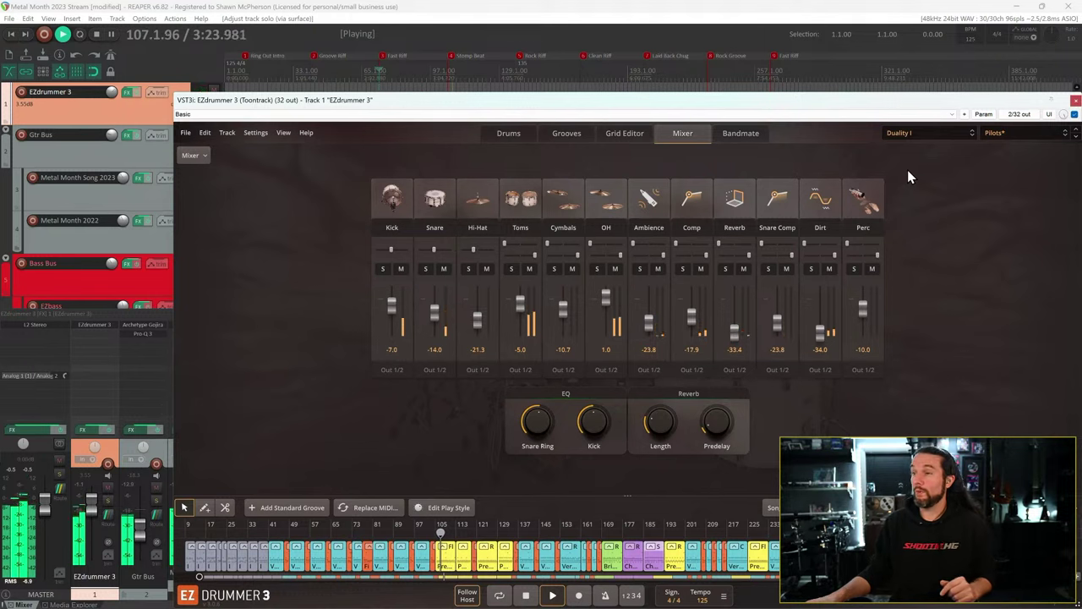
- Return to the kit view and load the High and Dry preset for the Duality I kit
left_click(534, 137)
left_click(1013, 133)
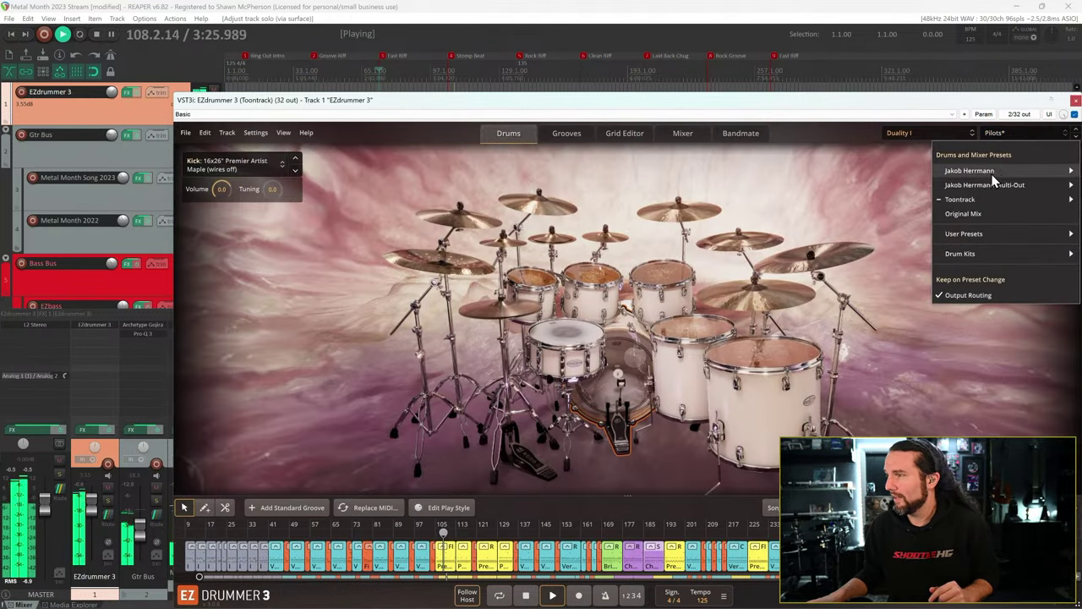
mouse_move(984, 171)
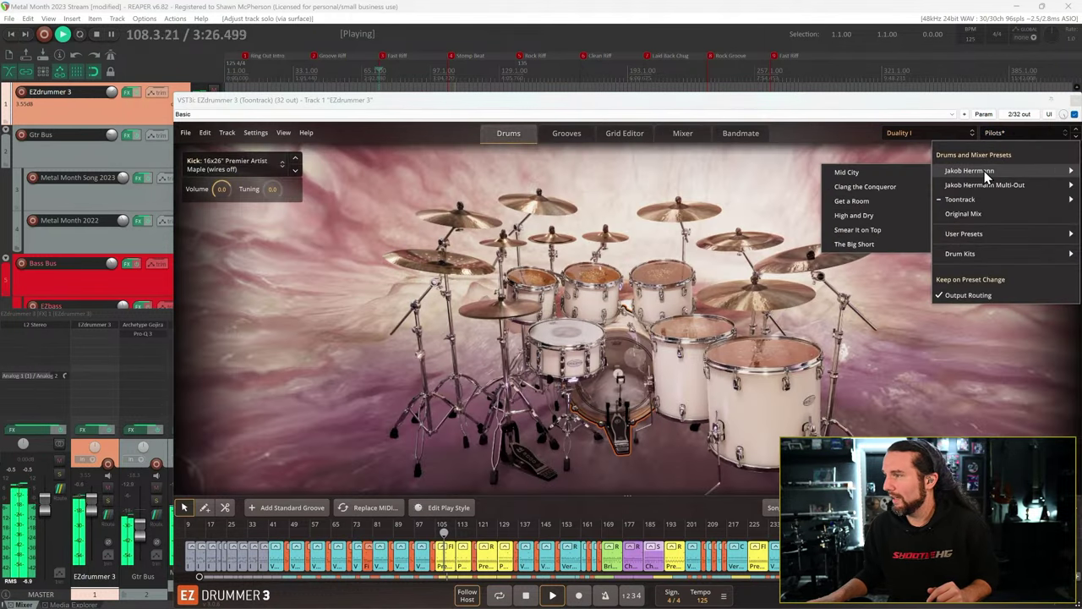
left_click(880, 217)
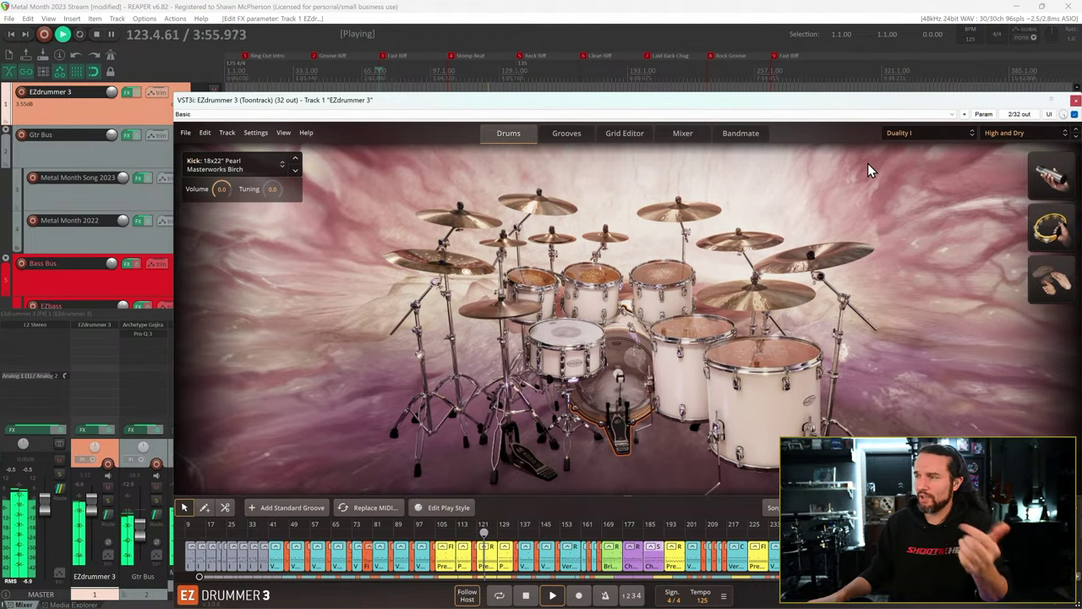
- Load the Original Mix preset and set the EZdrummer 3 track volume to 0.38 dB
left_click(1006, 136)
mouse_move(985, 173)
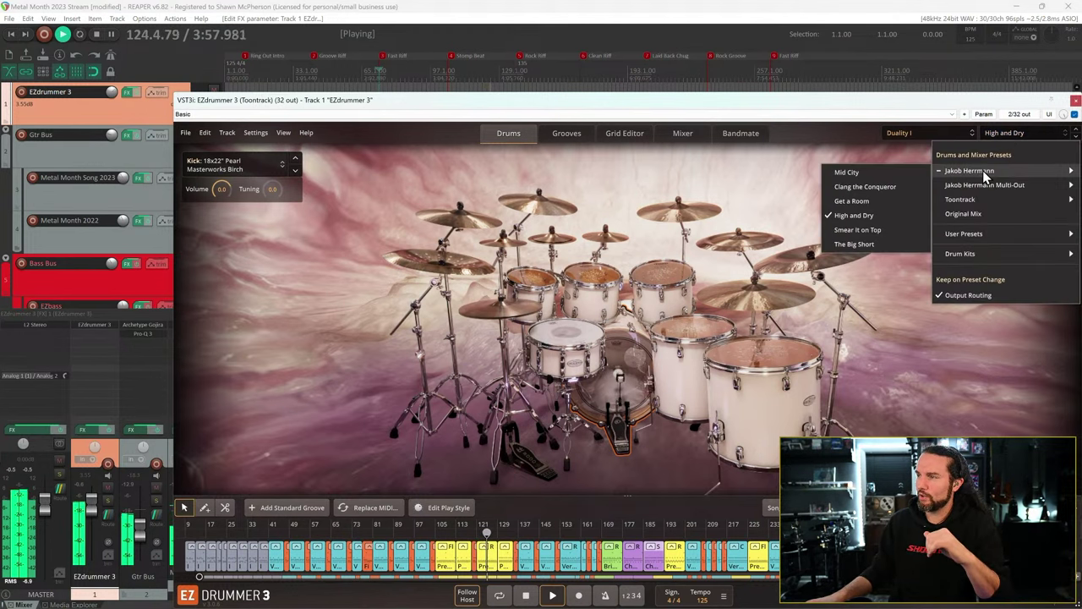
left_click(981, 214)
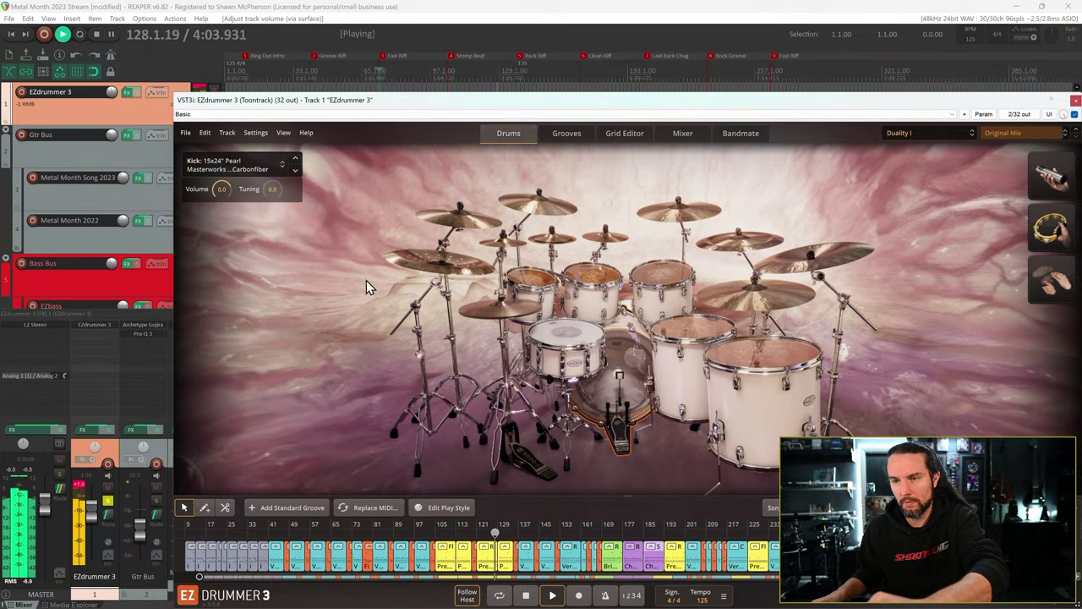
left_click(92, 491)
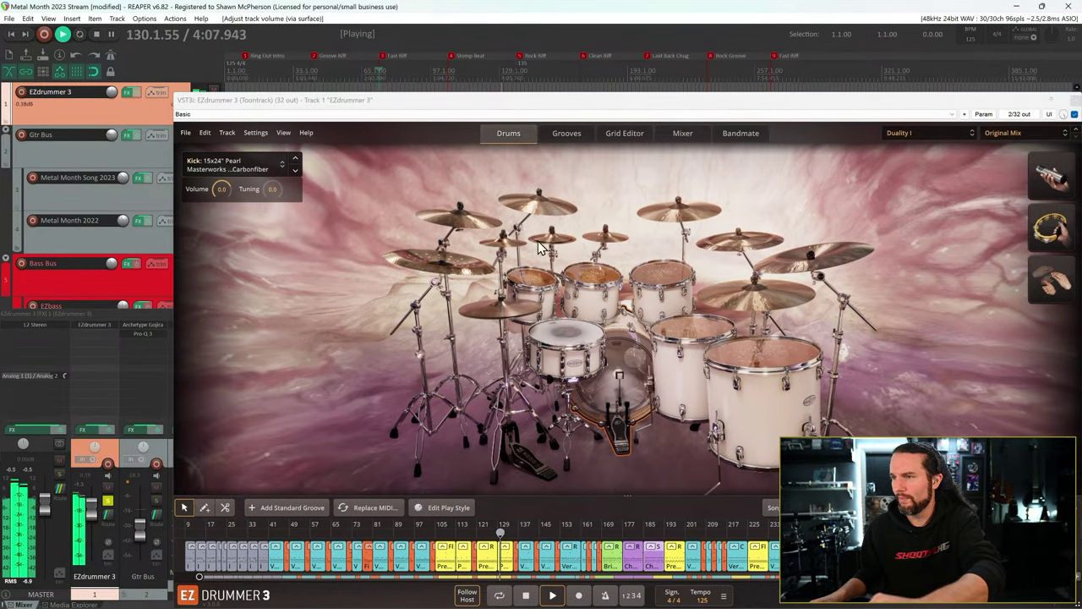
- Audition the Splash 2, Stack 2 and China 1 cymbals with the unprocessed Duality I kit playing
left_click(604, 236)
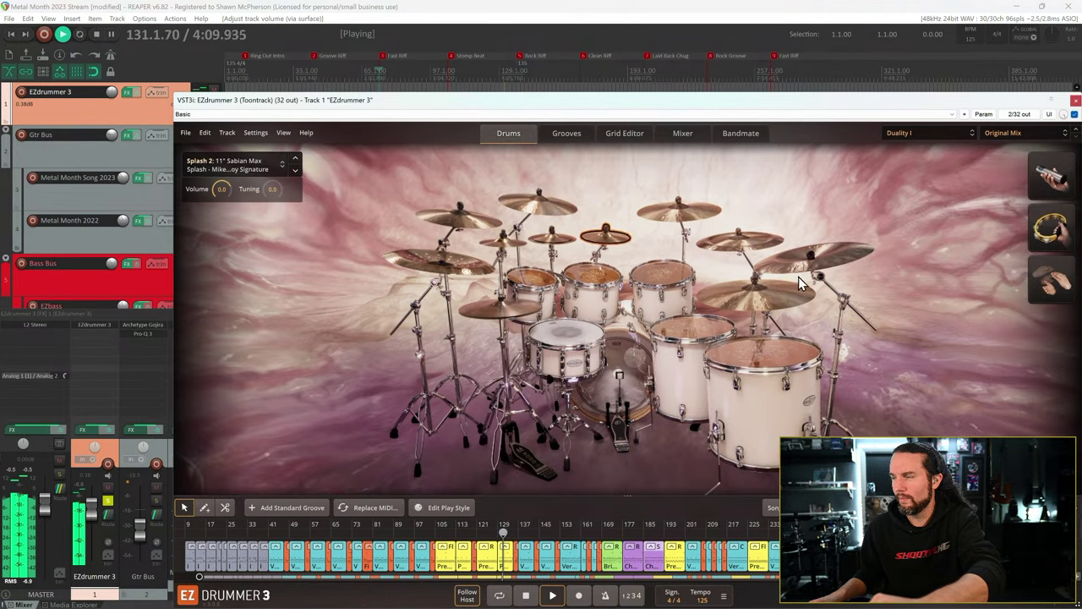
left_click(740, 240)
left_click(447, 269)
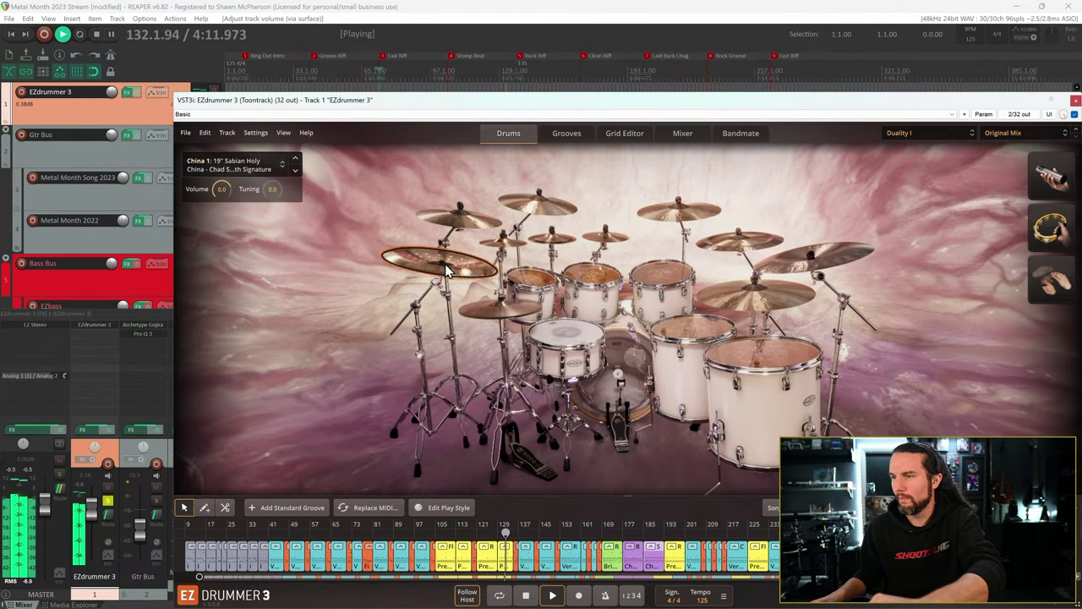
- Load the Duality II library, lower its hi-hat volume to -8.9 and stop the song
left_click(928, 133)
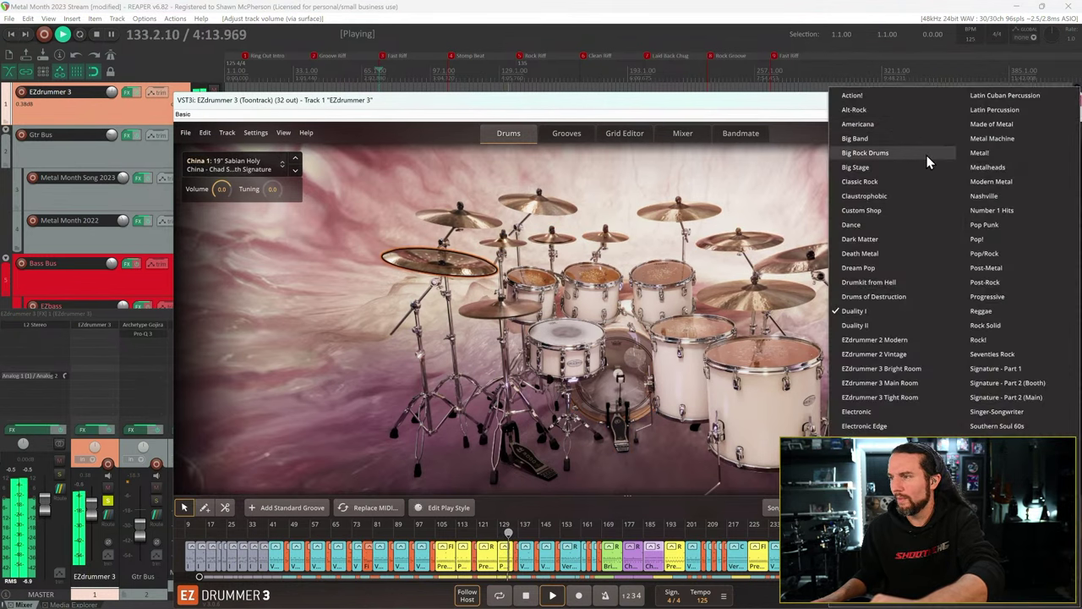
left_click(882, 327)
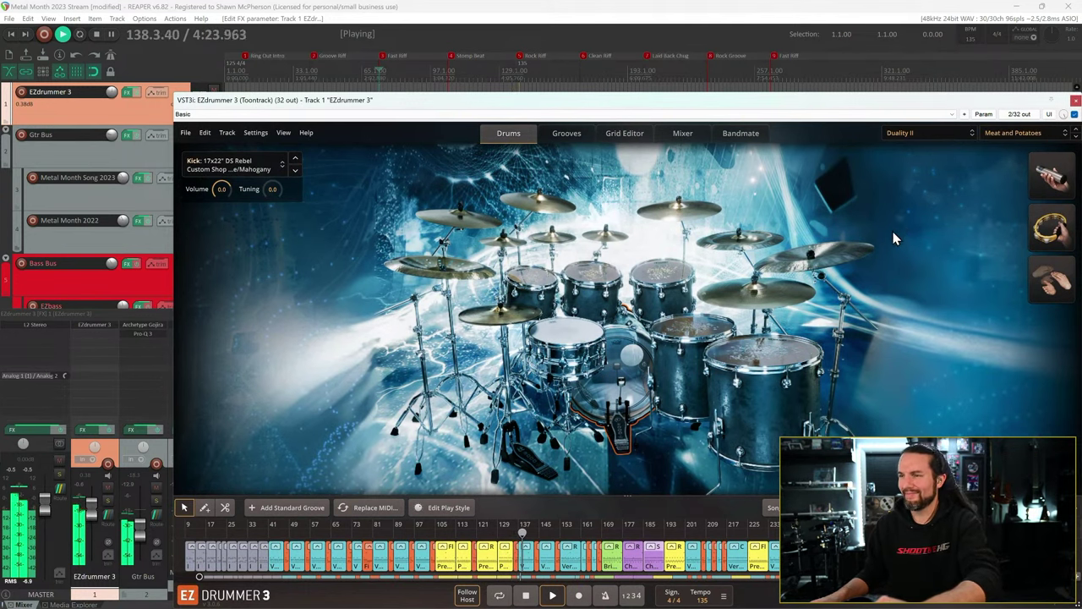
left_click(499, 311)
left_click_drag(214, 190, 208, 202)
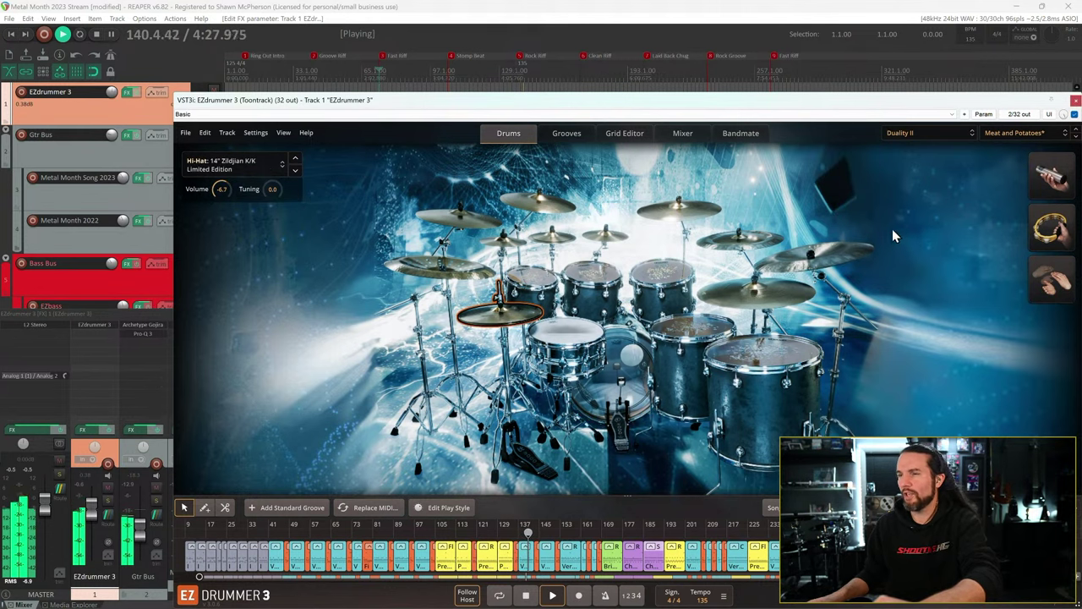
double_click(217, 190)
key("Return")
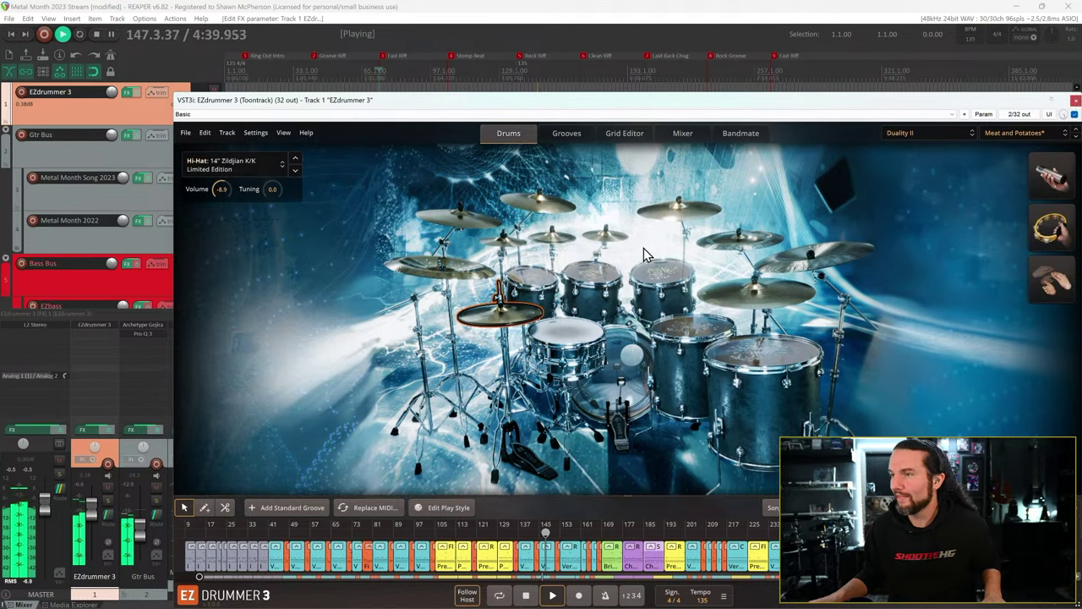
key("space")
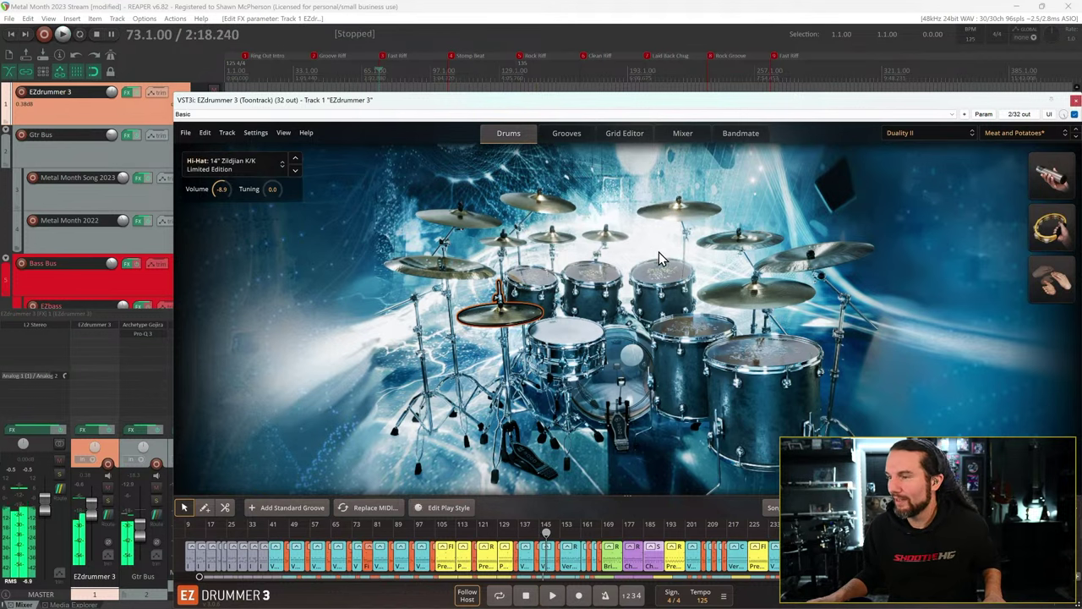
- Audition the small cymbals, Stack 1 and China 1 of the Duality II kit and view the options for China 1 and Stack 2
left_click(506, 241)
left_click(552, 237)
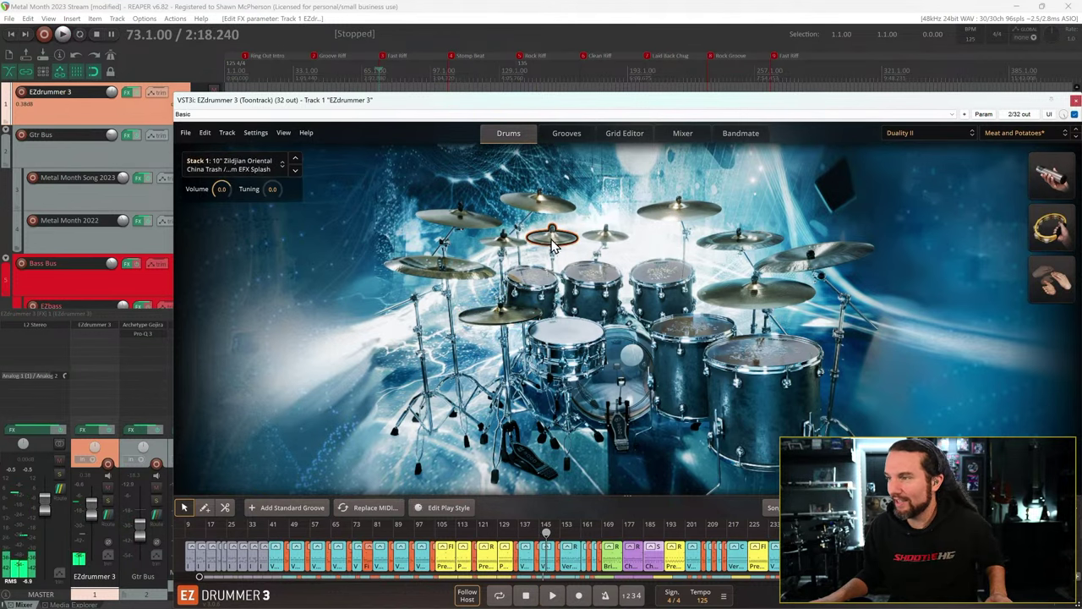
left_click(440, 264)
right_click(447, 265)
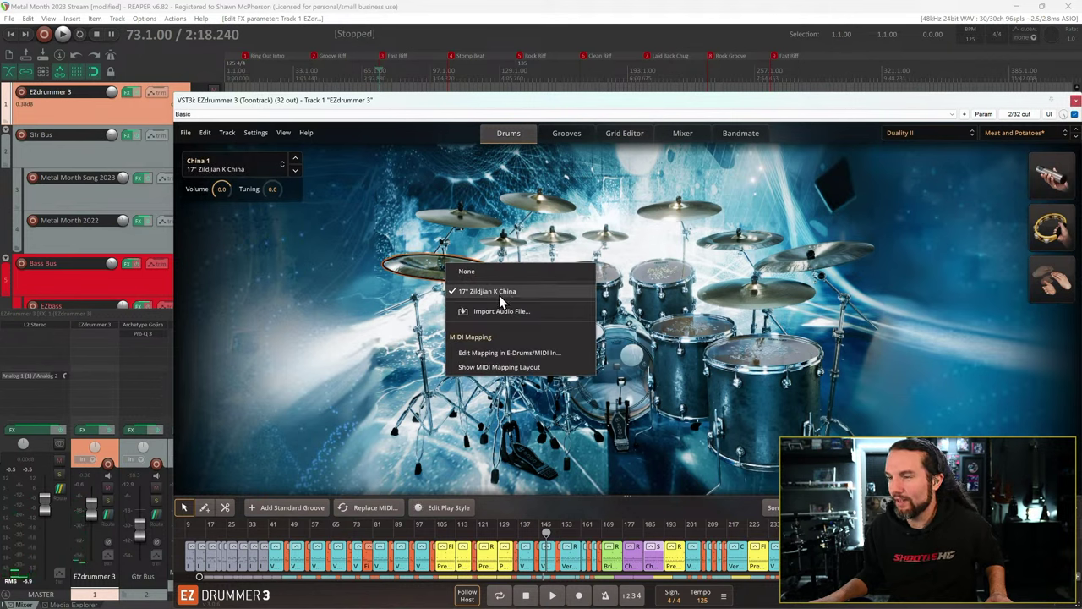
right_click(727, 243)
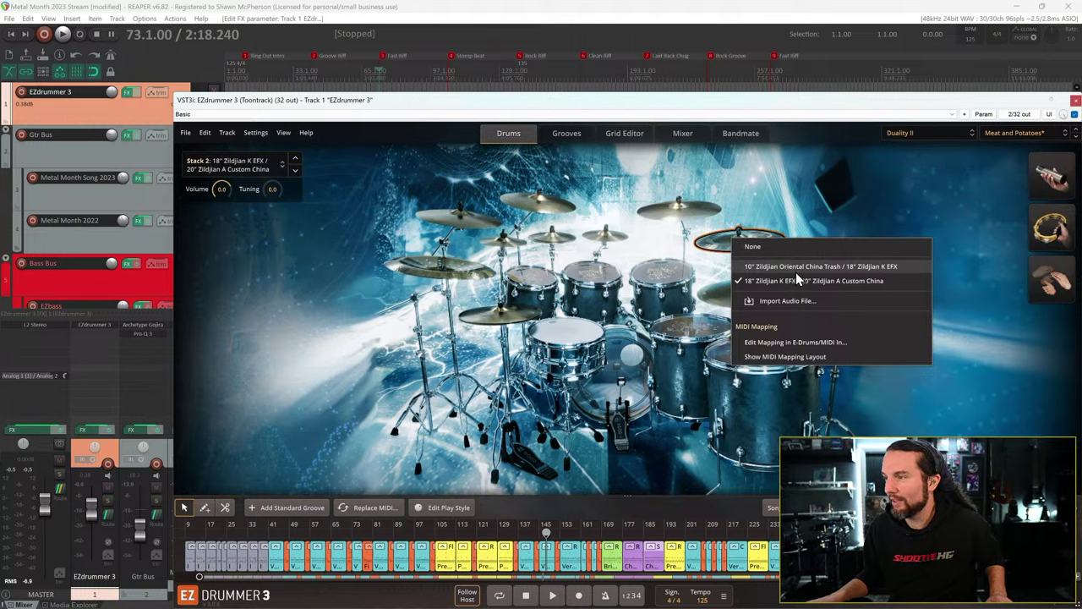
- Load the Duality I library for comparison and view the available models for its China 1 and Stack 2 cymbals
left_click(916, 137)
left_click(917, 137)
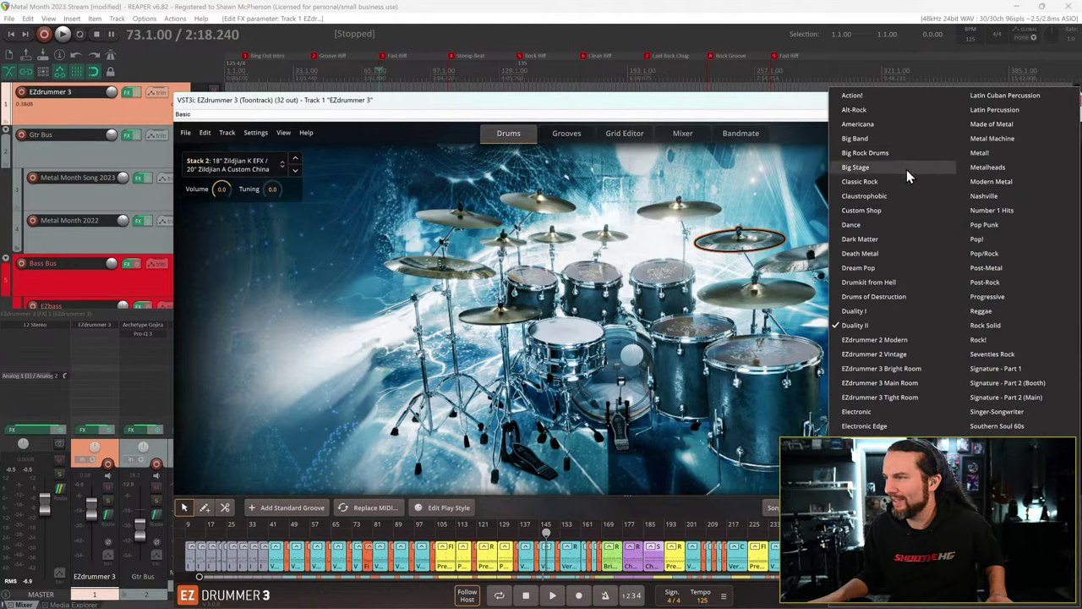
left_click(883, 311)
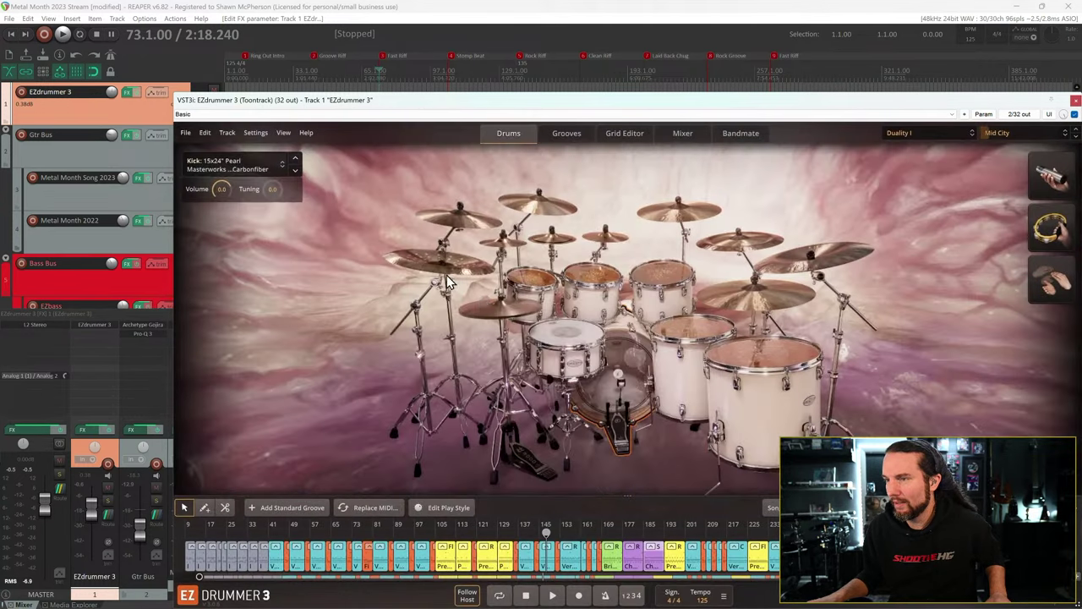
right_click(440, 270)
right_click(738, 246)
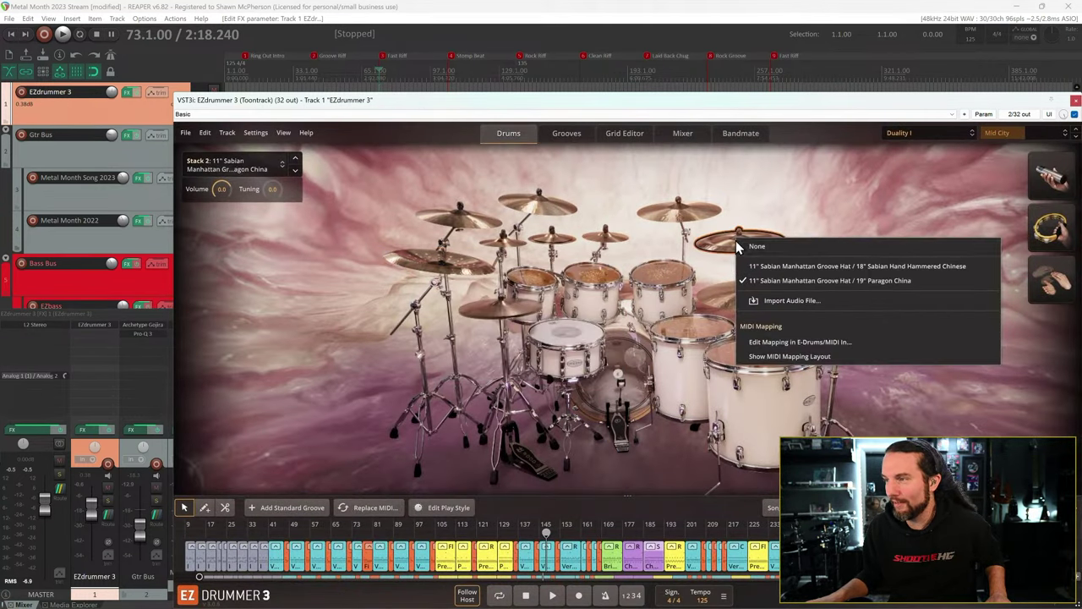
left_click(803, 188)
- Load the Duality II library again and check the options for its small cymbals, including Stack 1 and Splash 2
left_click(1013, 139)
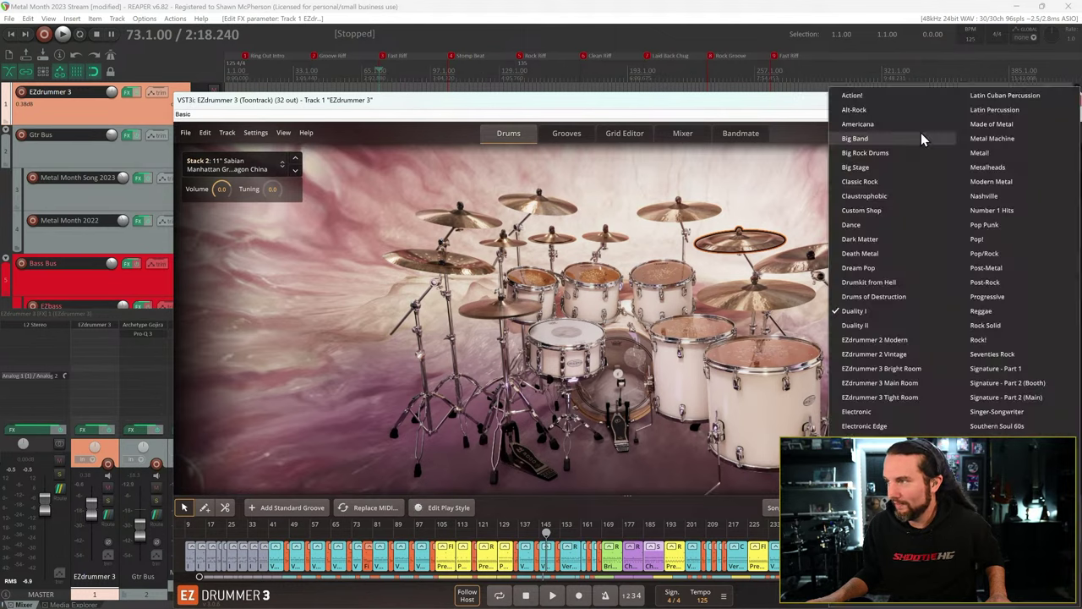
left_click(854, 328)
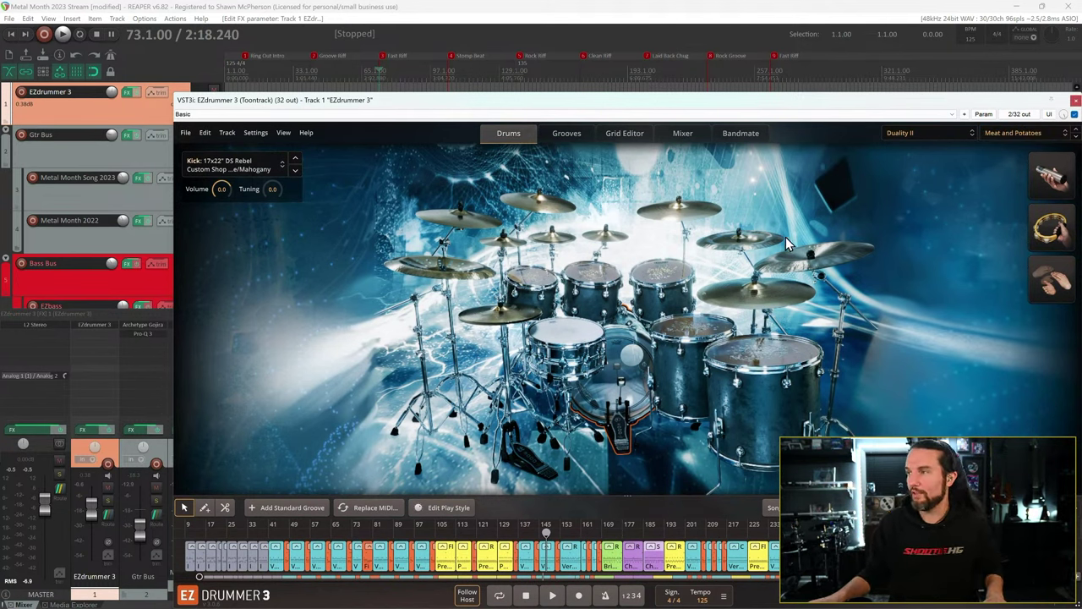
right_click(505, 243)
right_click(548, 234)
left_click(611, 225)
right_click(605, 232)
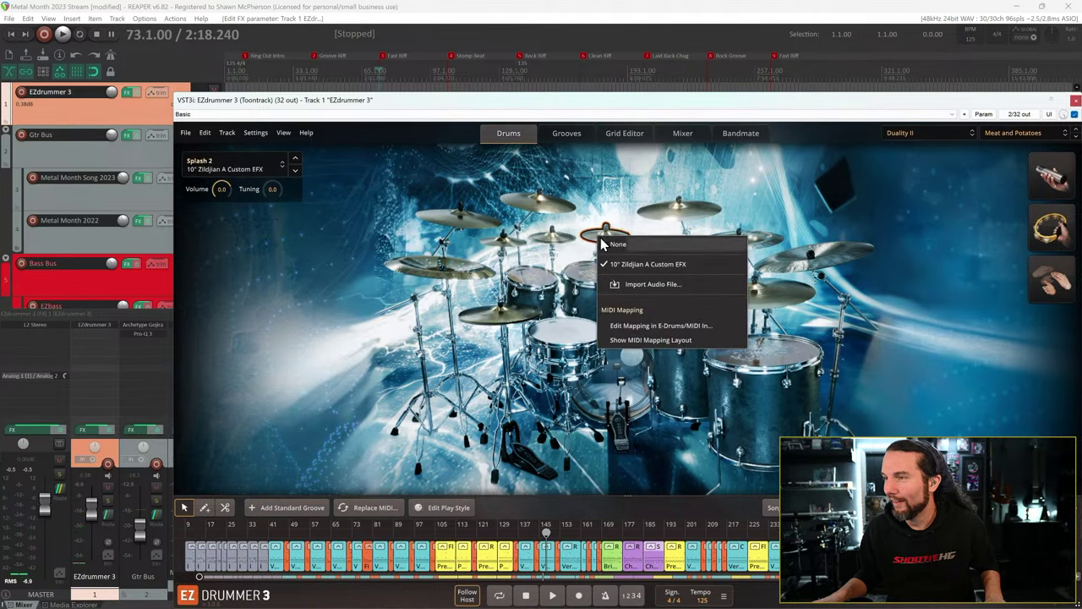
left_click(710, 263)
- Try Stack 2 as 10" Zildjian Oriental China Trash / 18" Zildjian K EFX, and restore 18" Zildjian K EFX / 20" Zildjian A Custom China
right_click(744, 248)
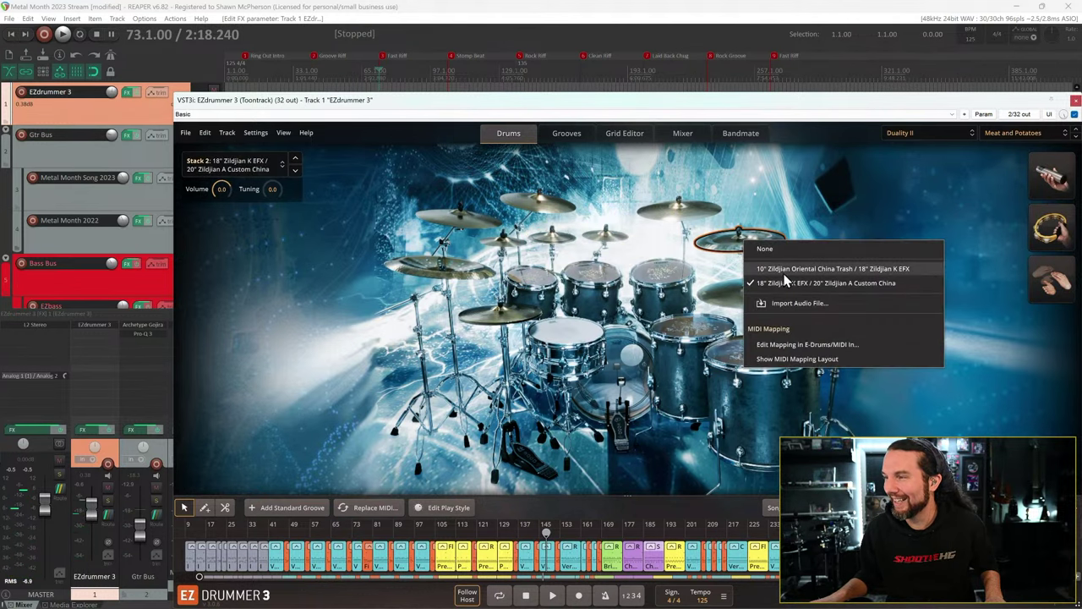
left_click(786, 279)
right_click(740, 247)
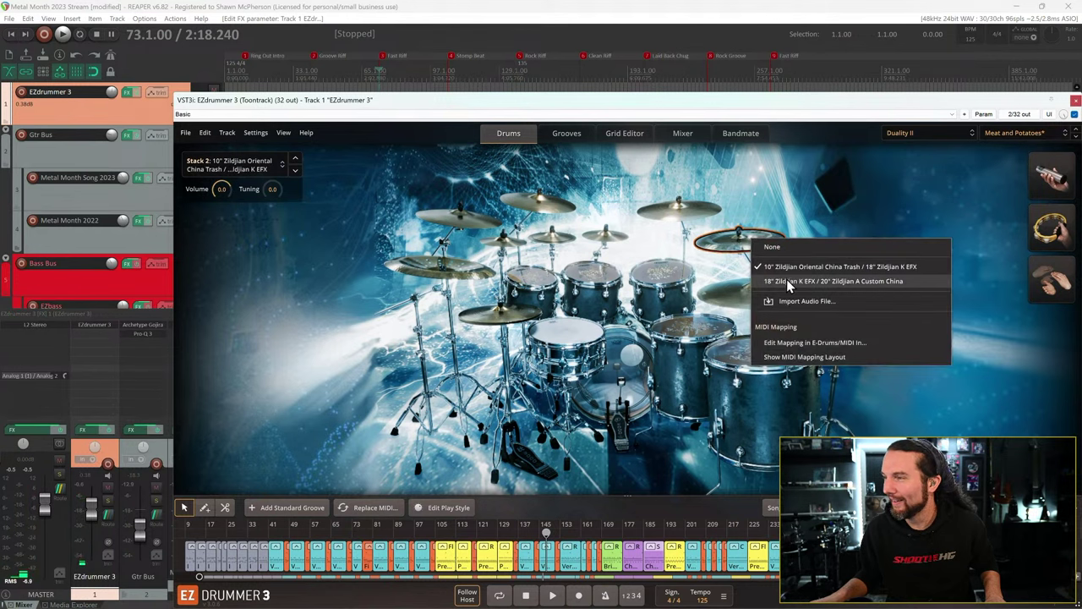
left_click(778, 281)
right_click(756, 245)
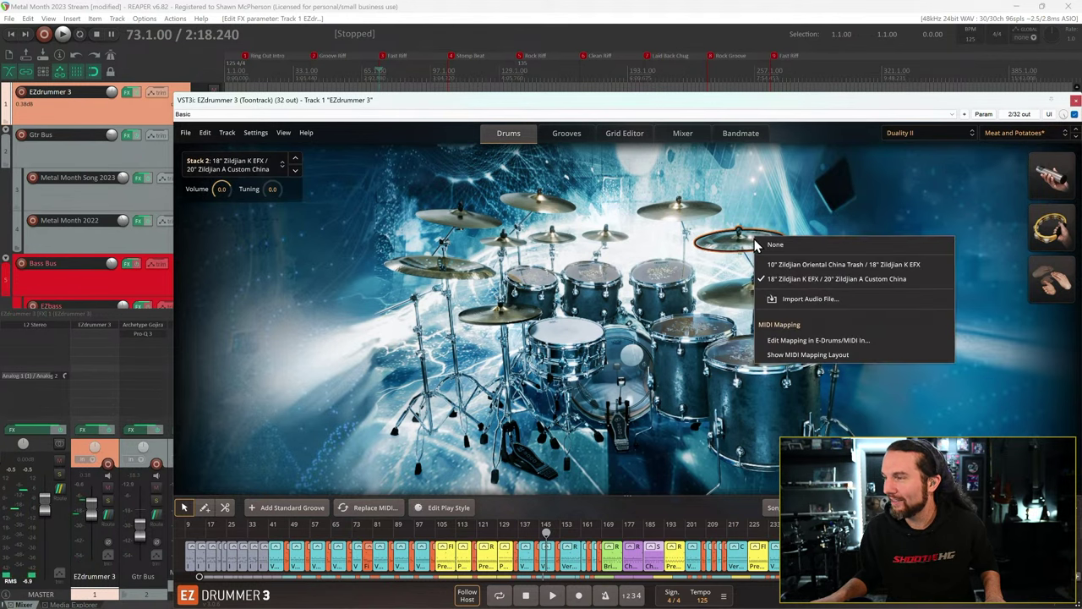
left_click(773, 210)
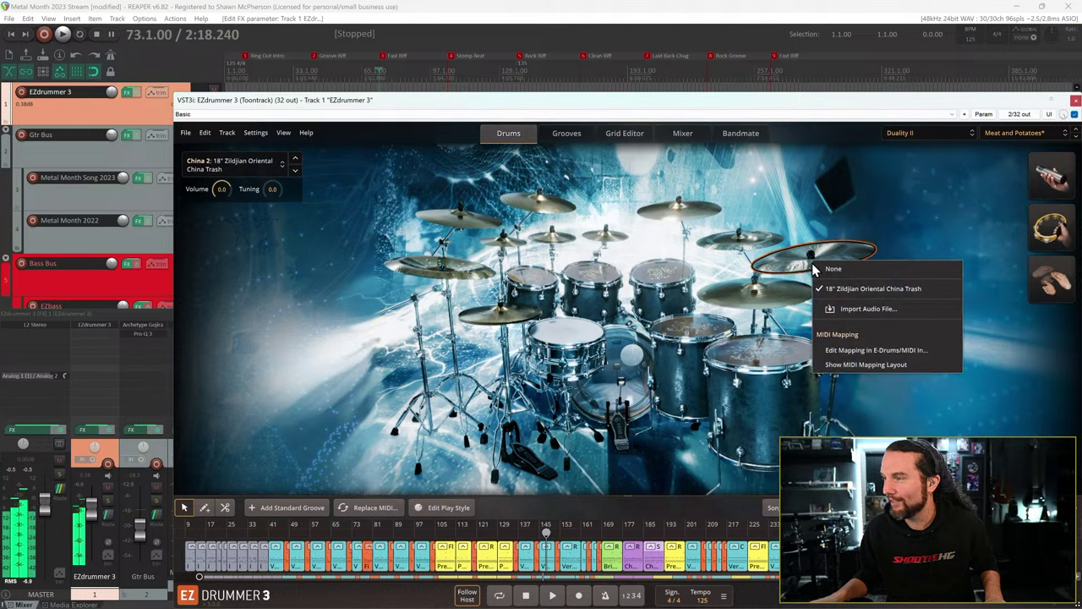
- Check the options for China 2, audition China 1 and start playing the song with the Duality II kit
right_click(810, 258)
left_click(770, 216)
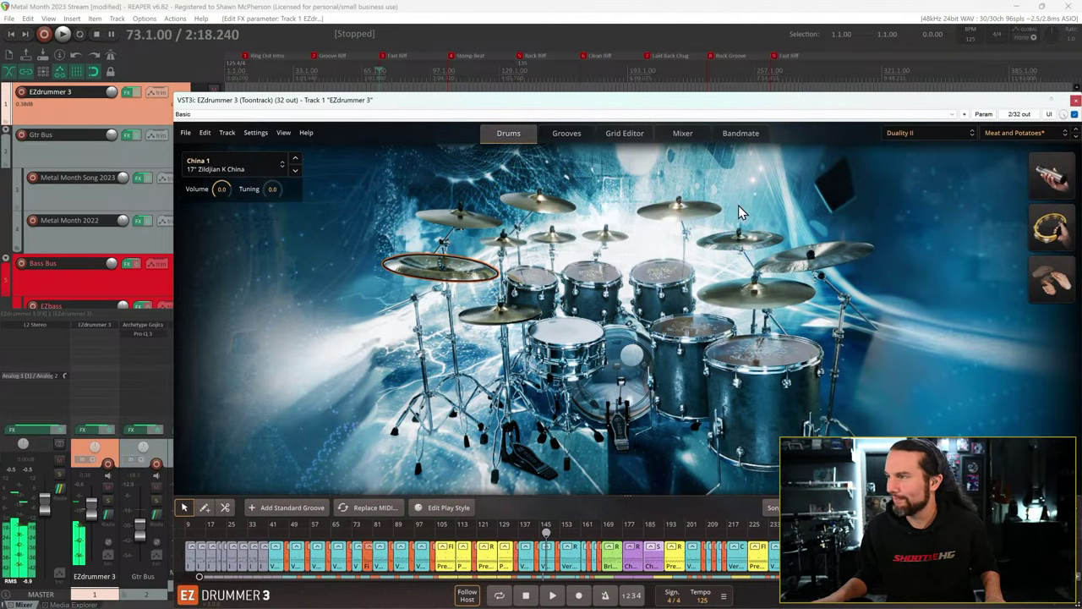
key("space")
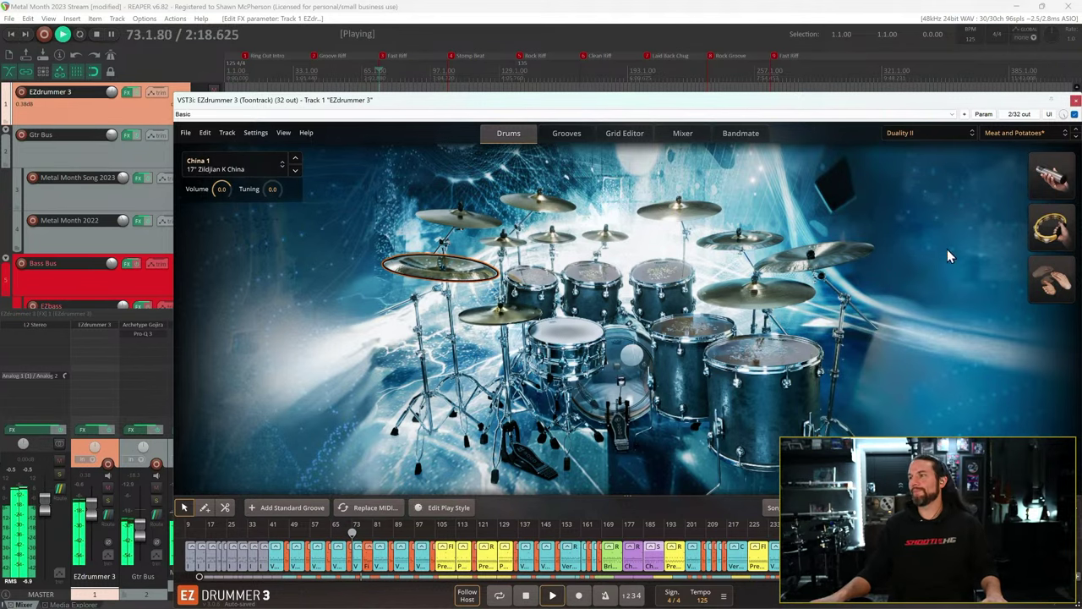
- Load Everyone's Fav Preset for the Duality II kit while the song plays
left_click(1006, 134)
mouse_move(1000, 174)
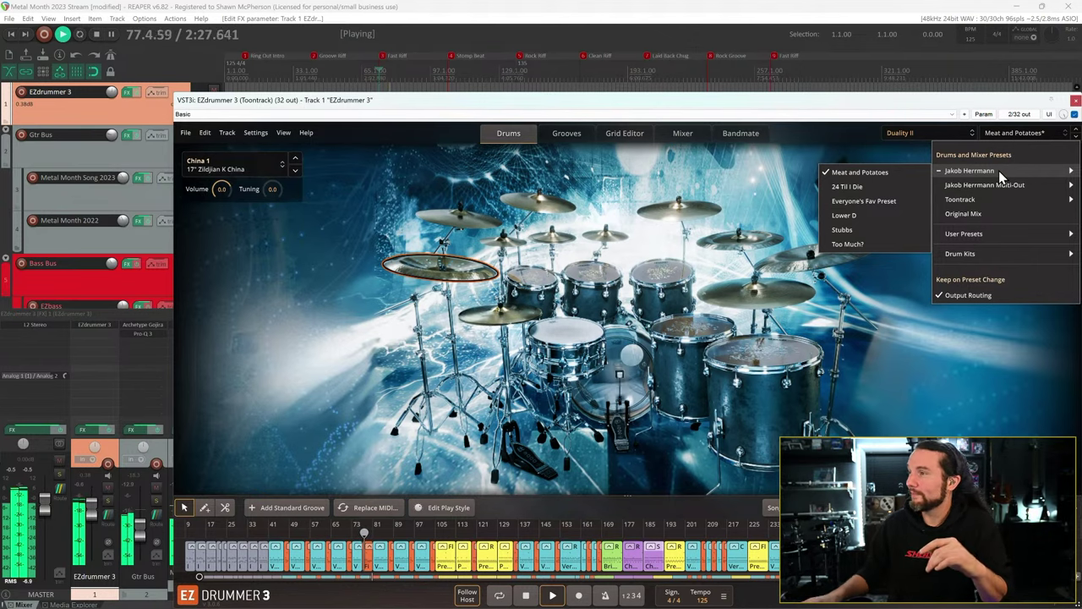
left_click(870, 202)
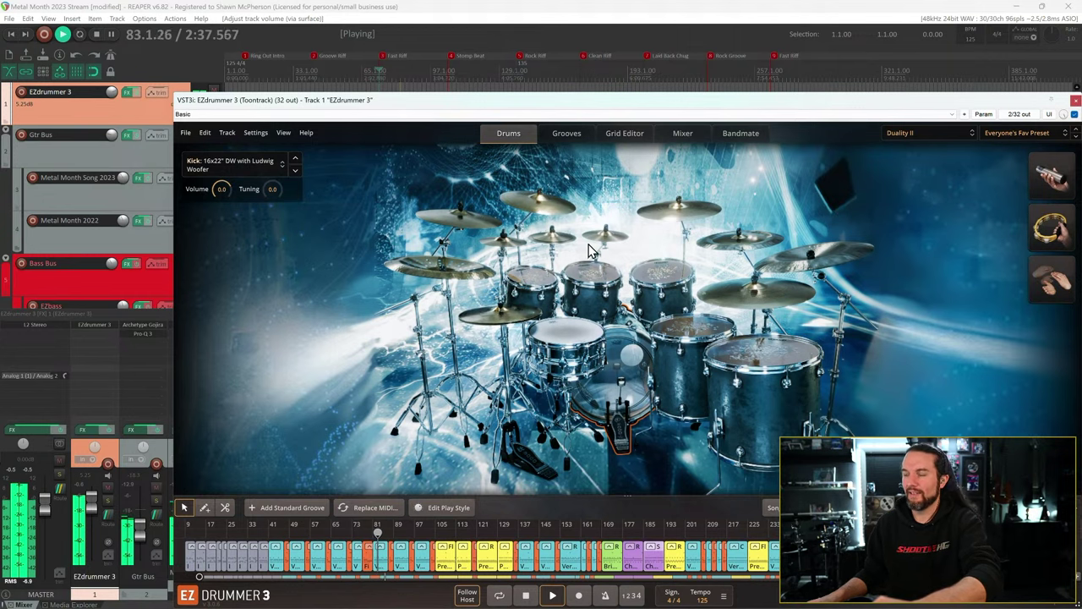
- Solo the four kick channels plus the Amb and M/S channels in the drum mixer to hear them, and clear the solos
left_click(563, 137)
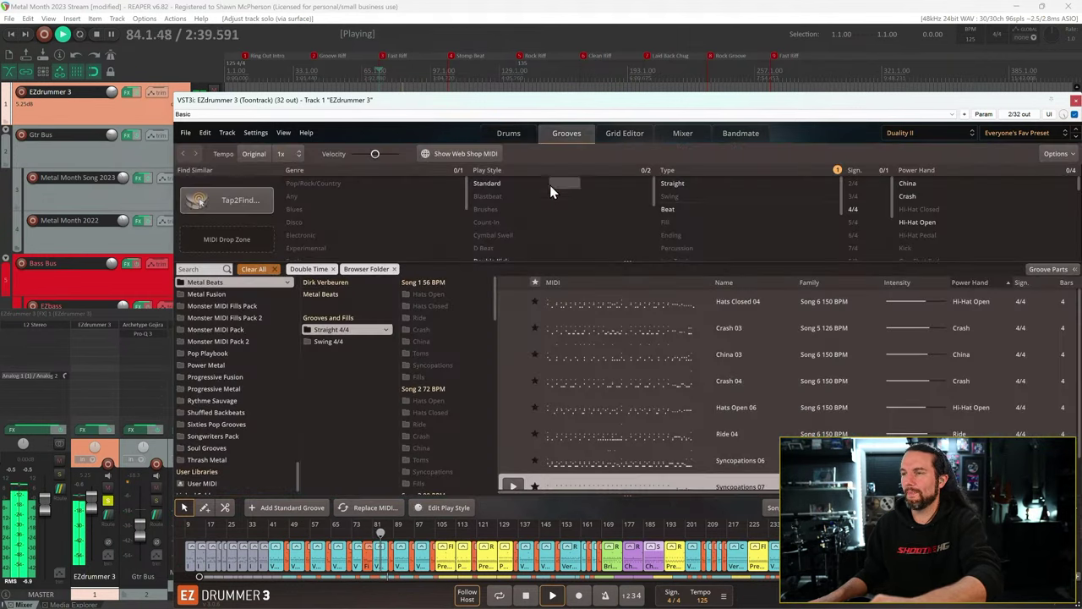
left_click(673, 137)
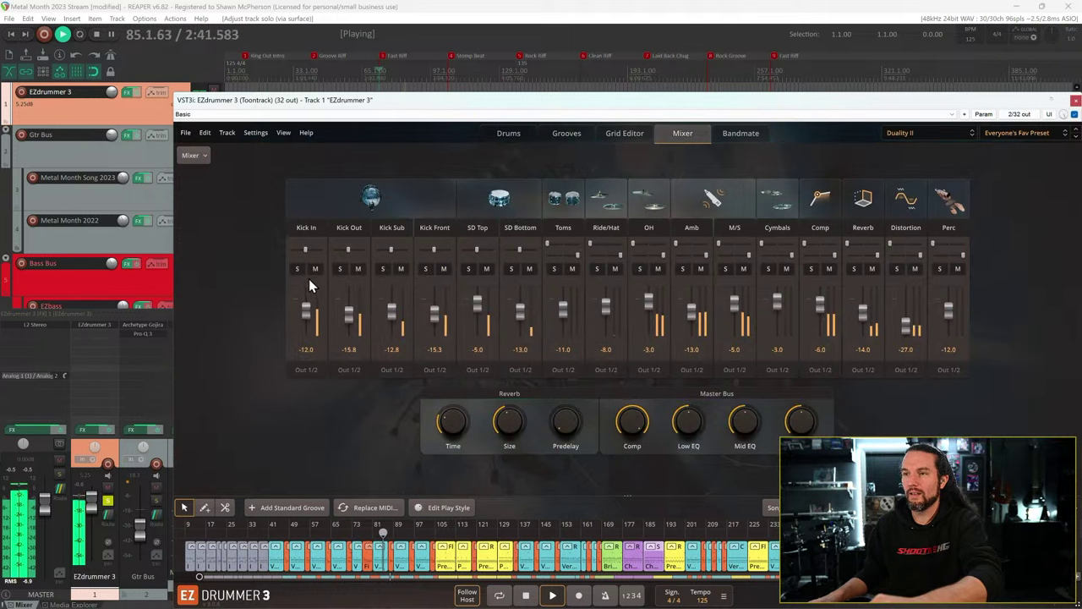
left_click(340, 268)
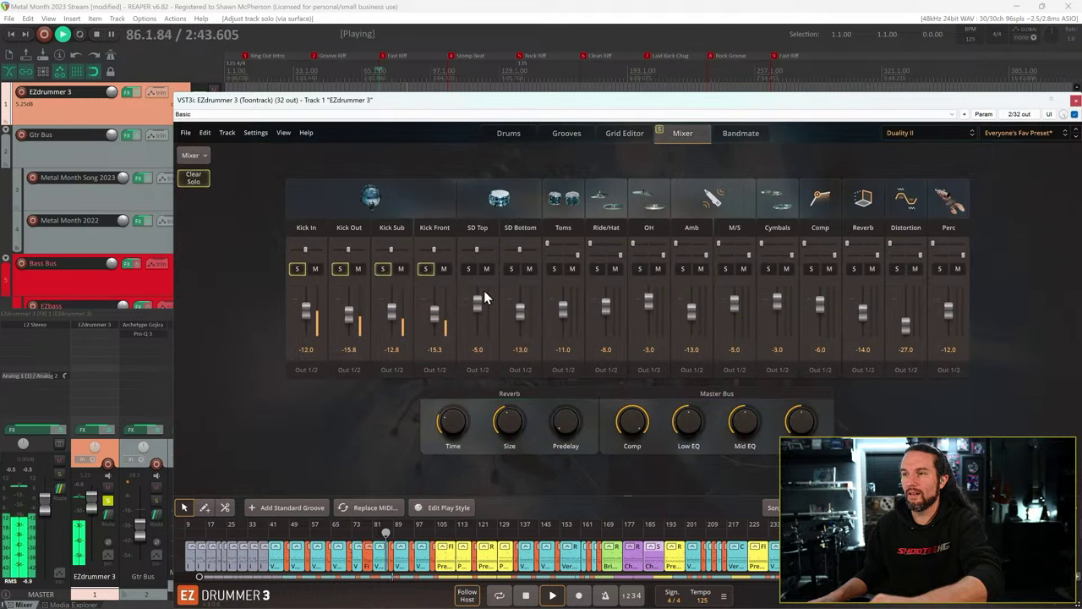
left_click(726, 269)
left_click(683, 269)
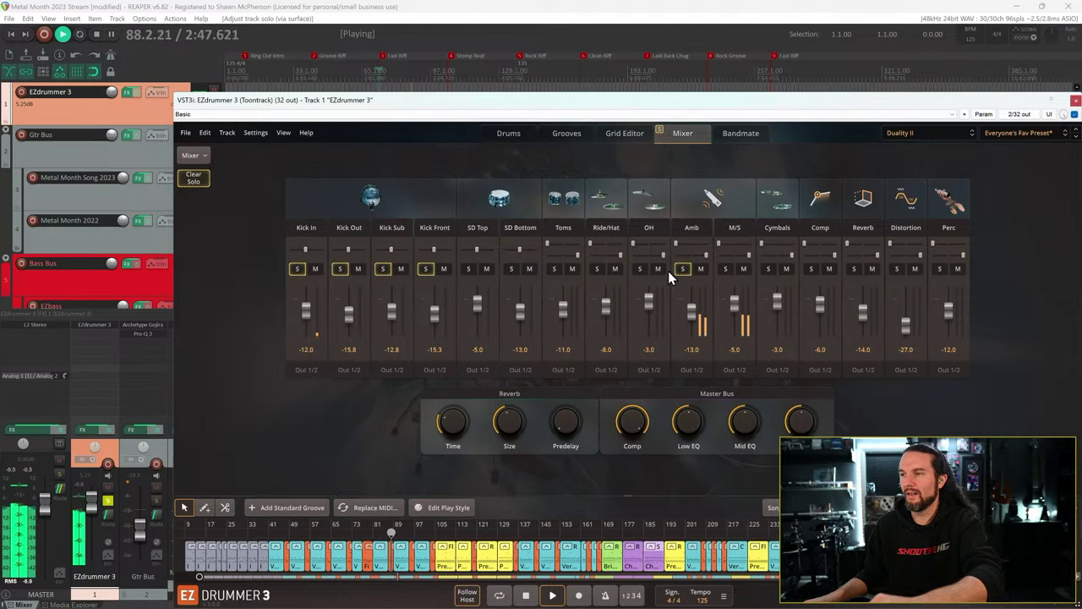
left_click(425, 269)
left_click(382, 269)
left_click(339, 269)
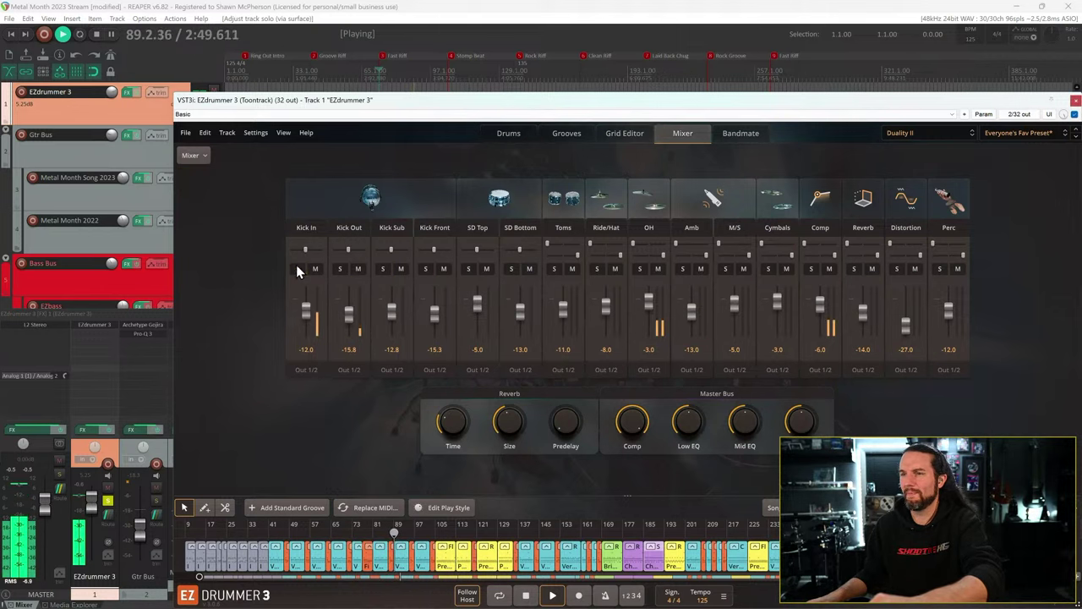
left_click(297, 269)
- Return to the kit view and load the Lower D preset for the Duality II kit
left_click(508, 133)
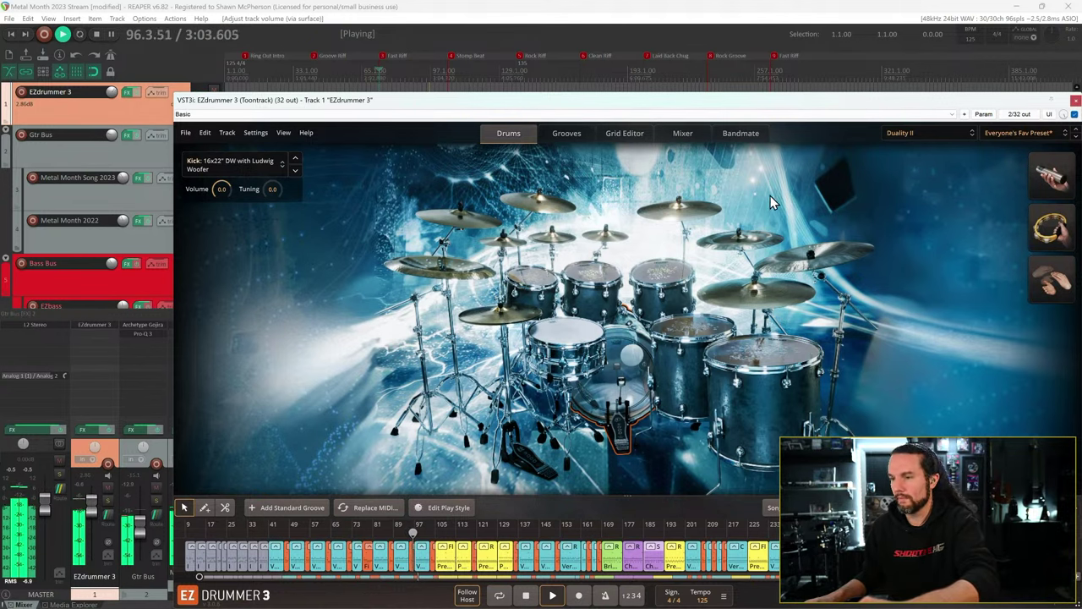
left_click(1043, 134)
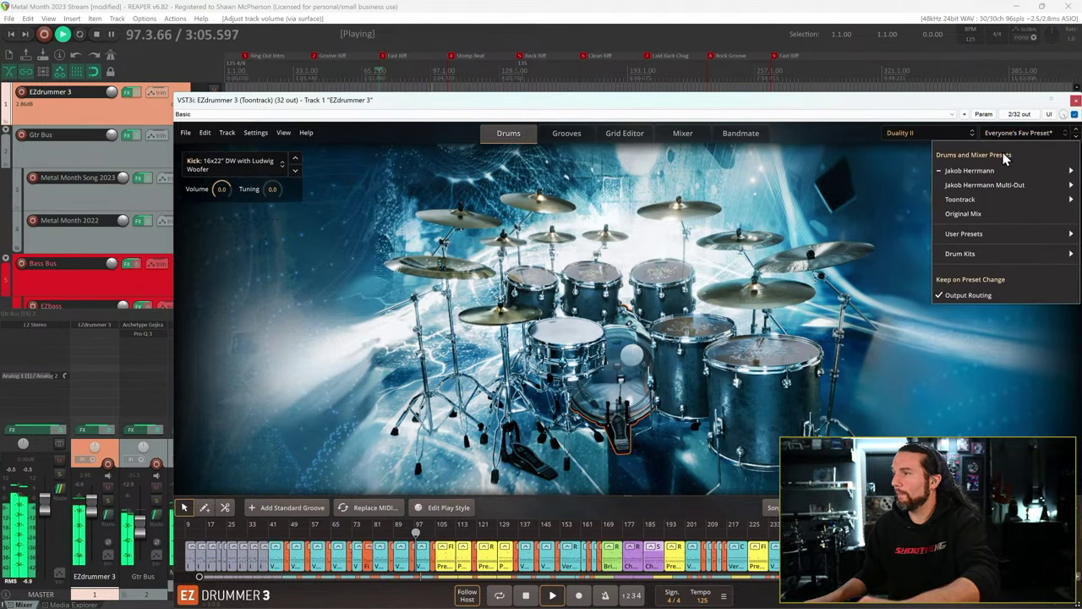
mouse_move(993, 174)
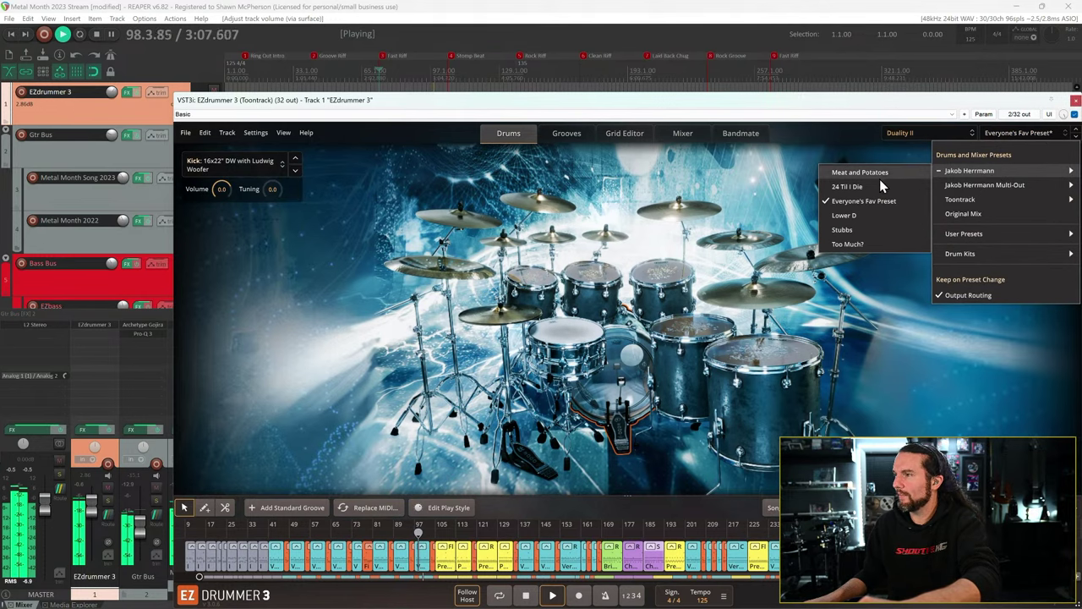
left_click(849, 216)
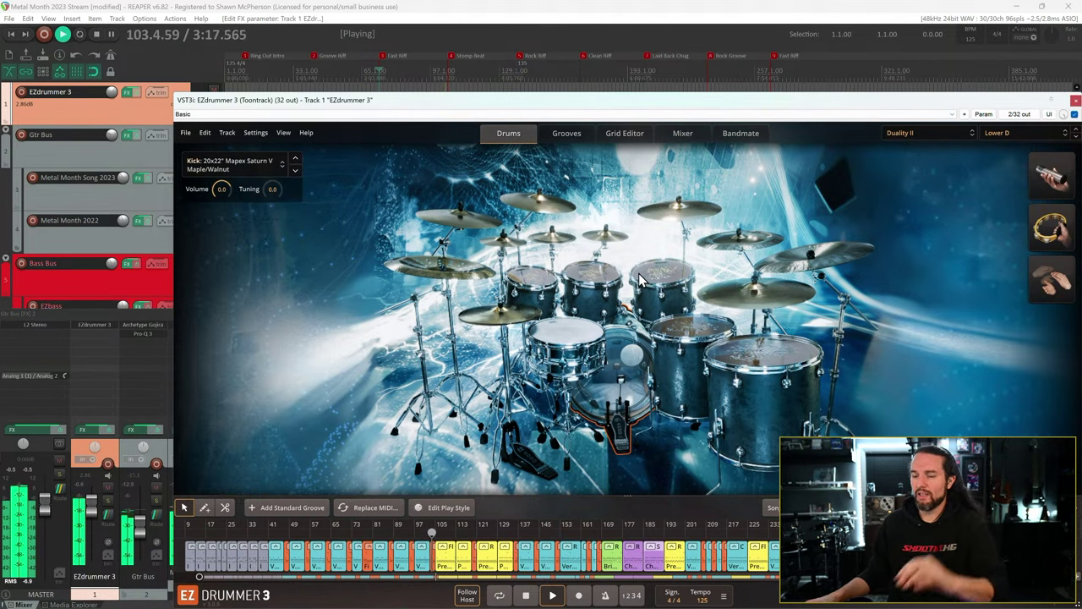
- Audition the 6x14" DS Drums Aluminum, 5.5x14" Mapex Brass Master and 5.5x14" East Copper snares in the Lower D preset
right_click(566, 338)
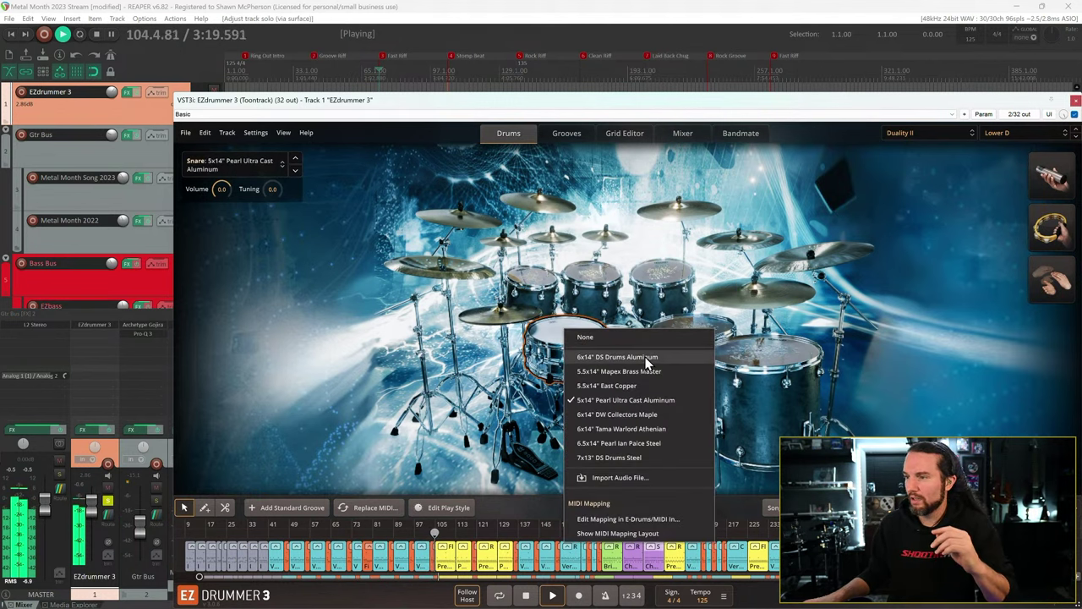
left_click(624, 357)
right_click(569, 331)
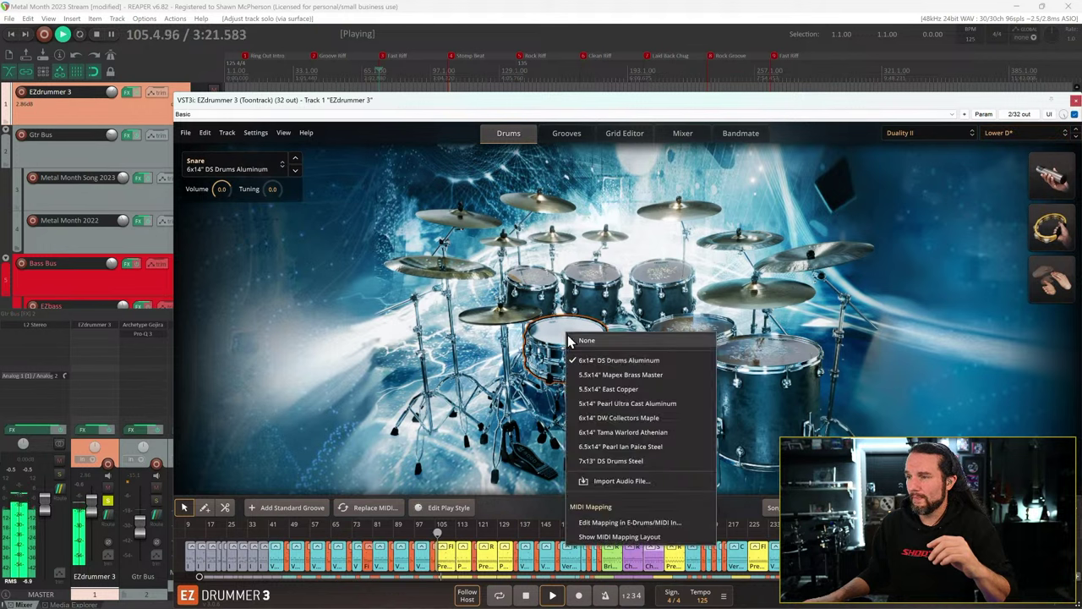
left_click(580, 370)
right_click(566, 336)
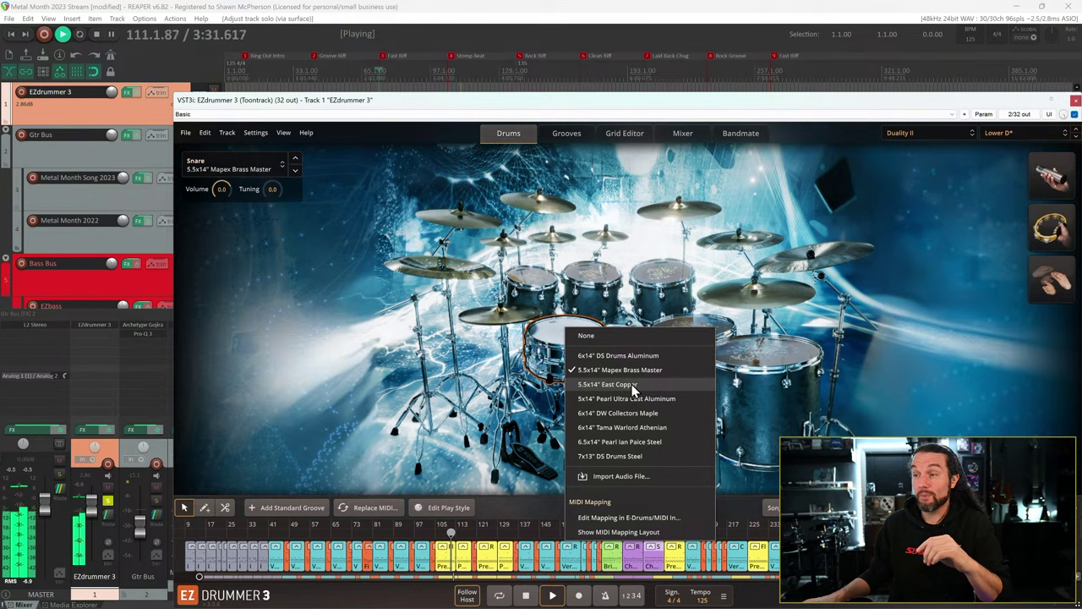
left_click(609, 384)
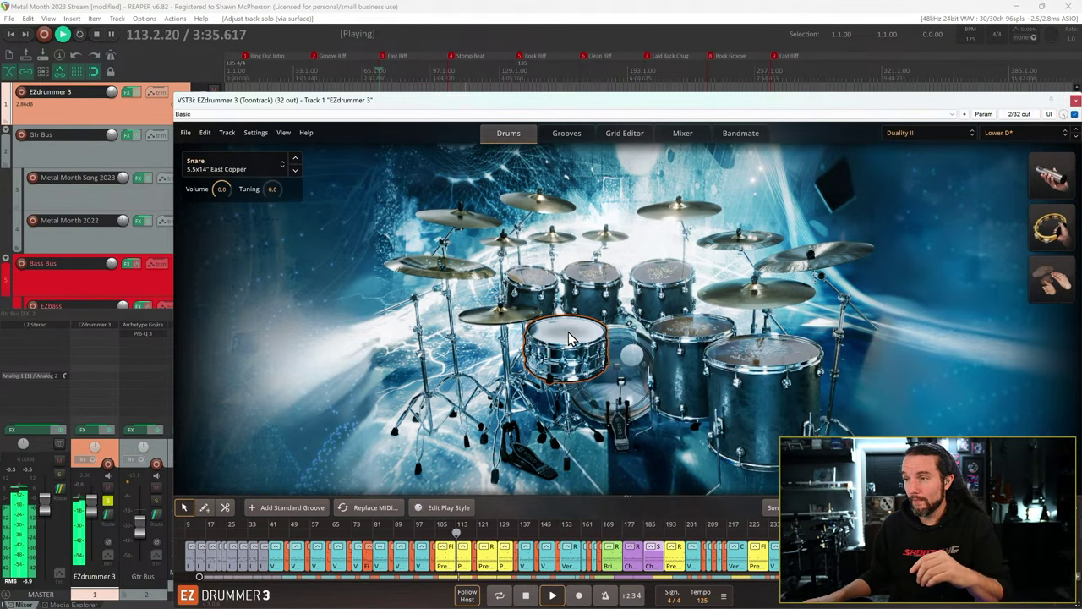
- Audition the 5x14" Pearl Ultra Cast Aluminum snare and switch the snare to the 6x14" DW Collectors Maple
left_click(569, 338)
left_click(630, 400)
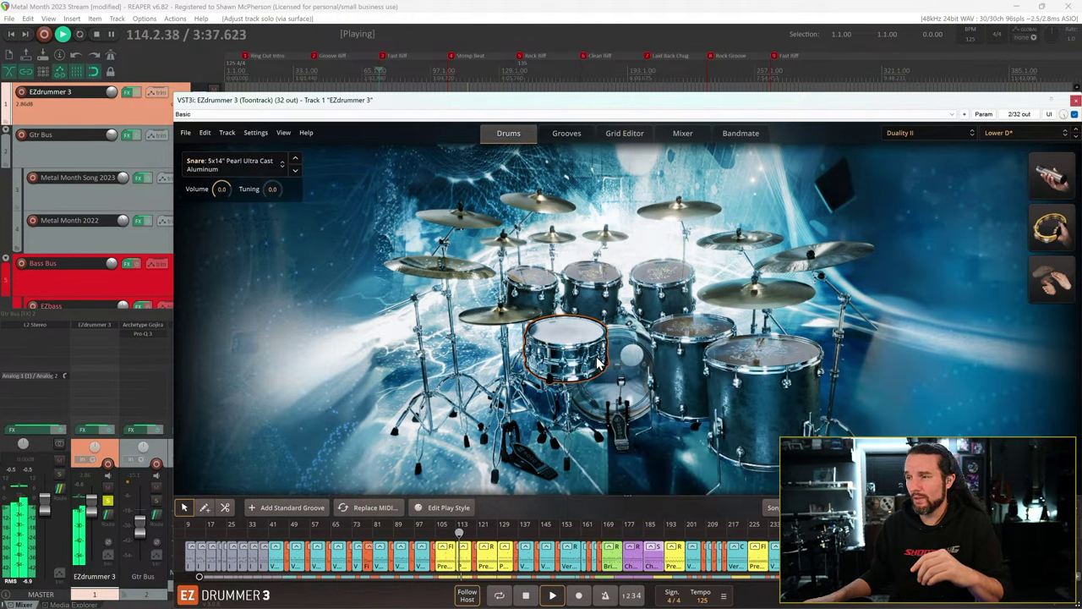
left_click(570, 339)
left_click(623, 394)
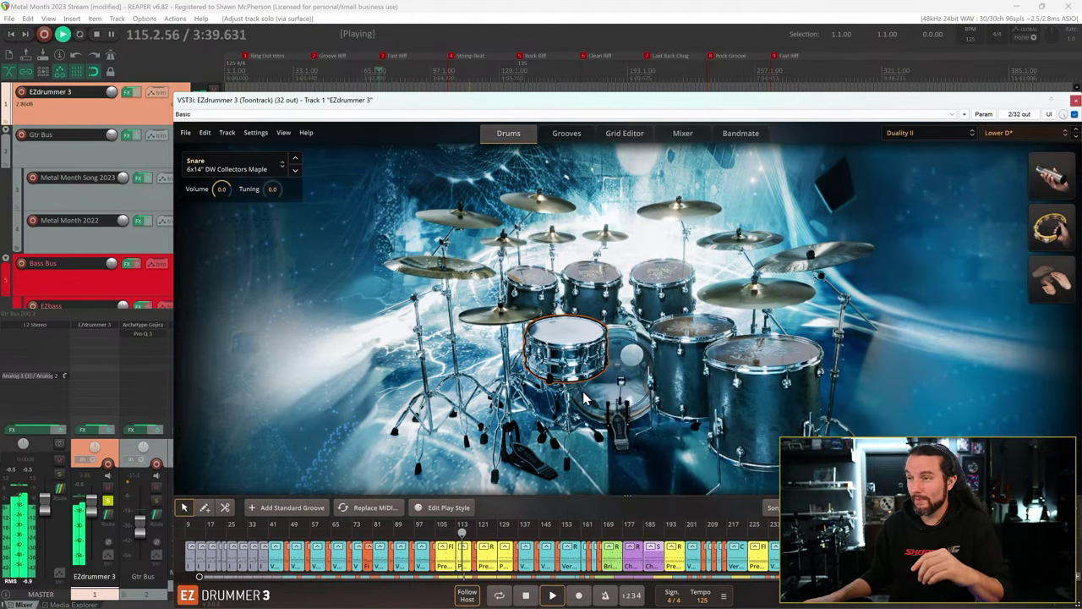
- Solo the SD Top and SD Bottom channels in the drum mixer to hear the snare, and clear both solos
left_click(567, 132)
left_click(682, 132)
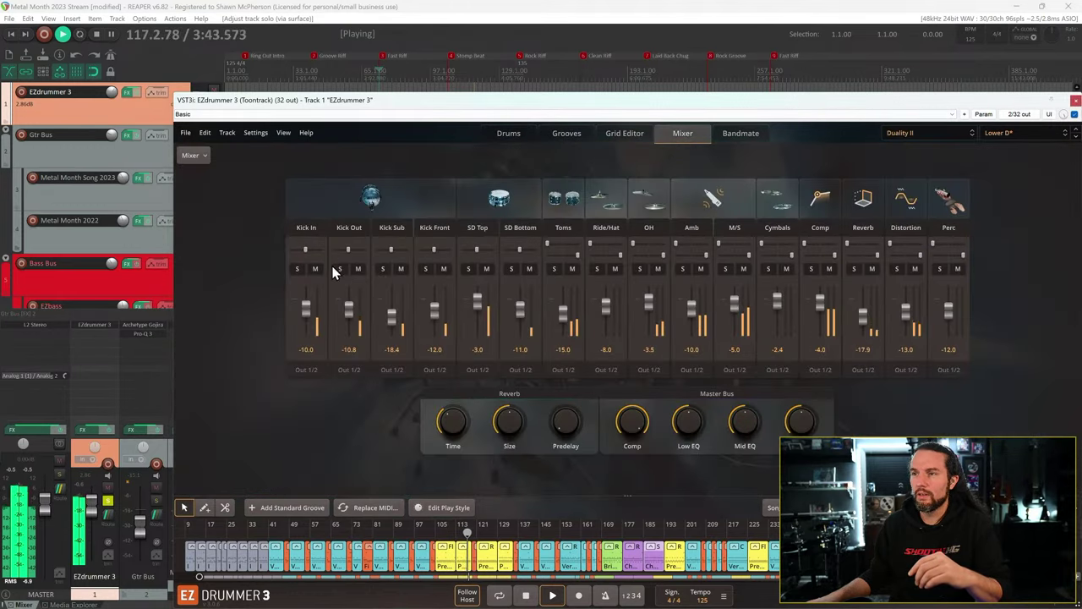
left_click(471, 269)
left_click(511, 269)
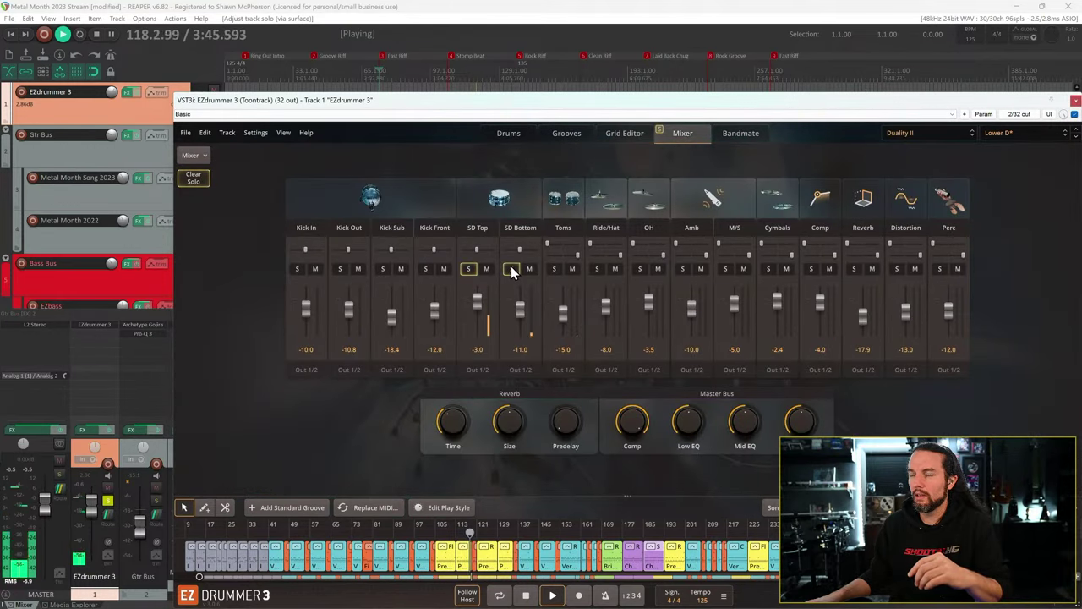
left_click(511, 268)
left_click(469, 269)
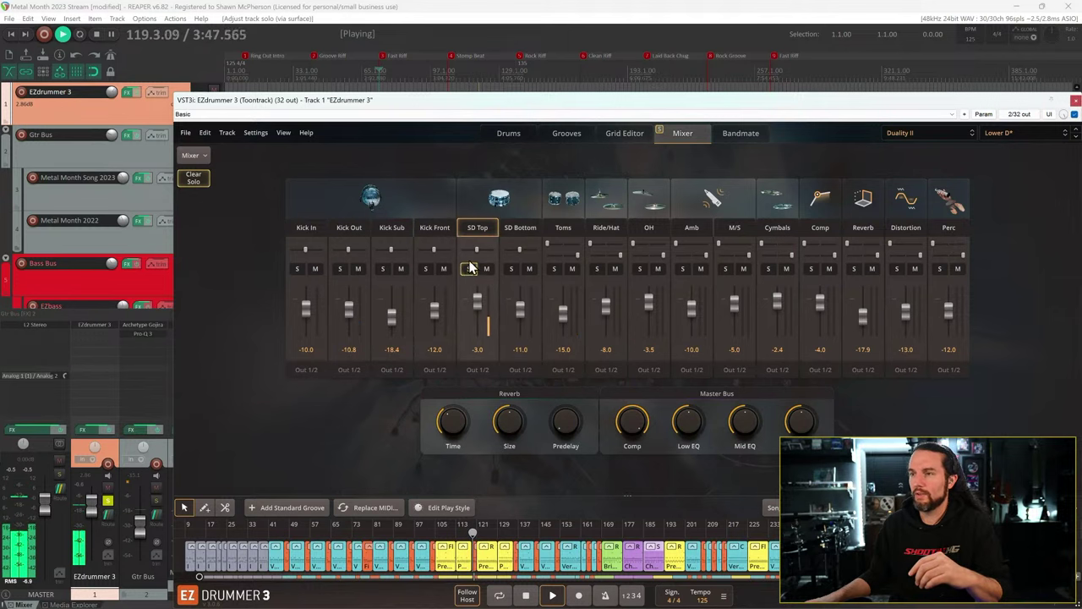
- Return to the kit view and switch the snare to the 6x14" Tama Warlord Athenian
left_click(511, 133)
right_click(567, 332)
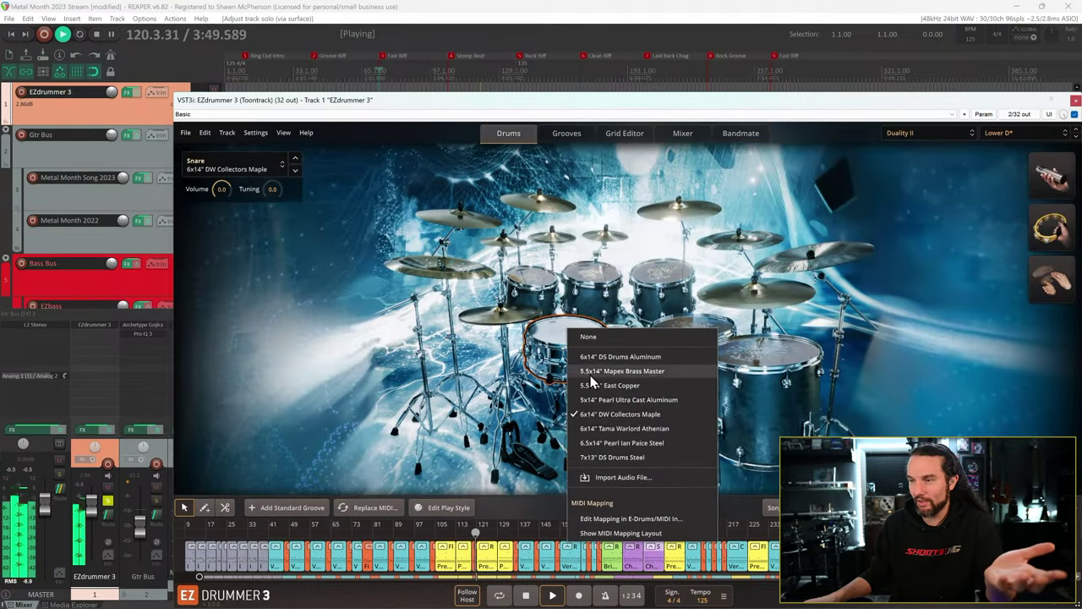
left_click(608, 428)
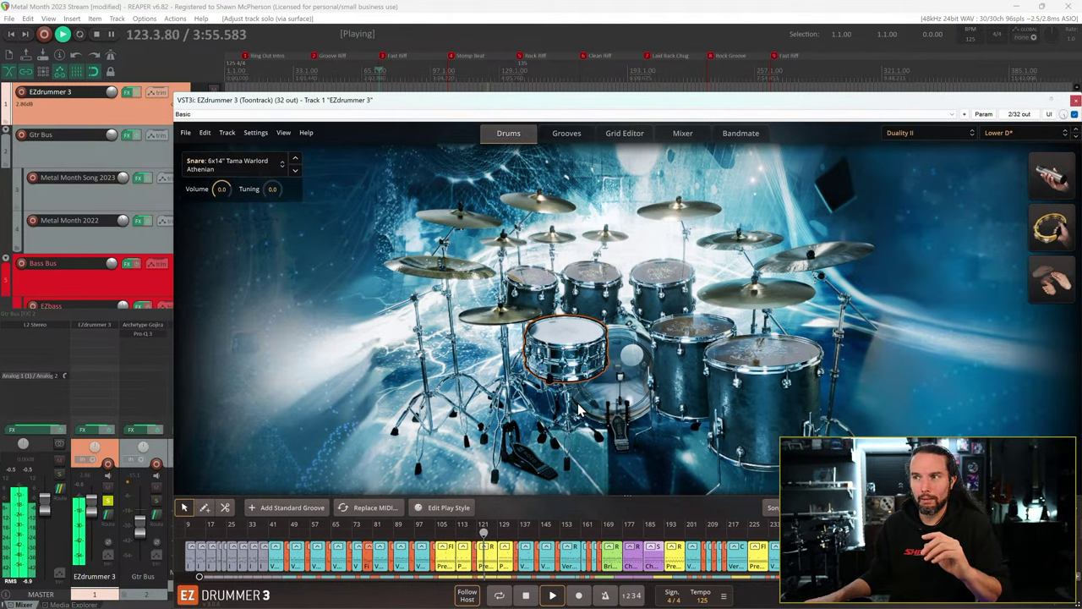
- Listen to the Tama Warlord Athenian snare through the soloed SD Top and SD Bottom mixer channels, and clear the solos
left_click(677, 135)
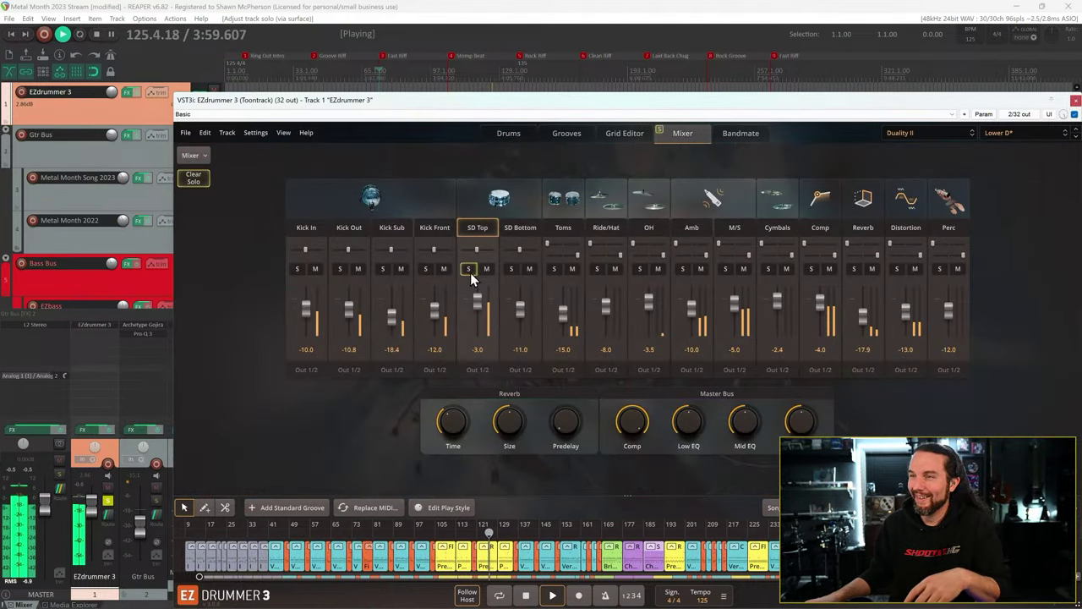
left_click(511, 269)
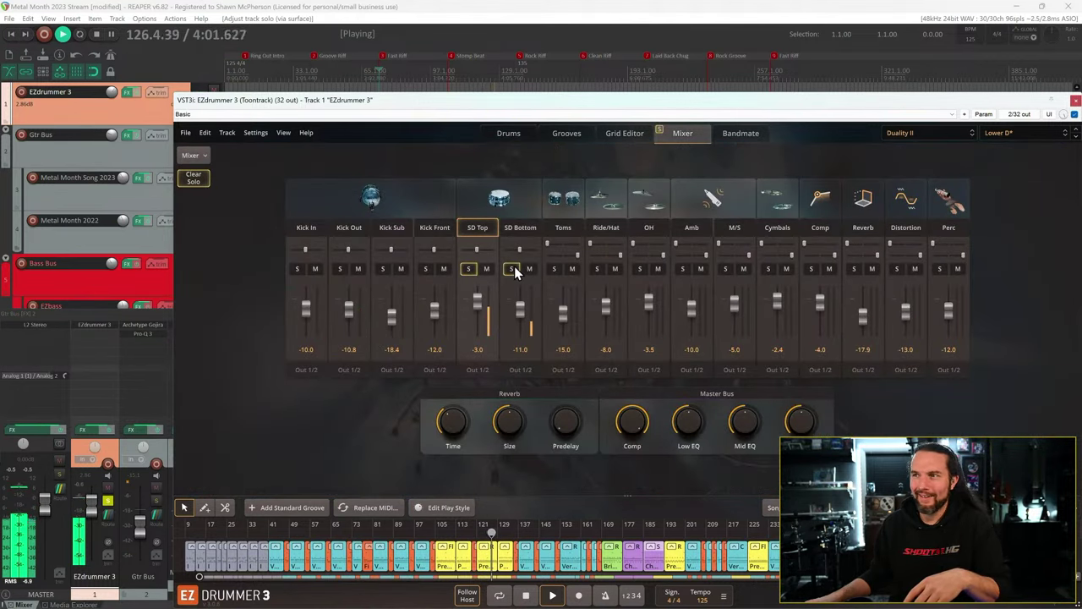
left_click(512, 269)
left_click(469, 268)
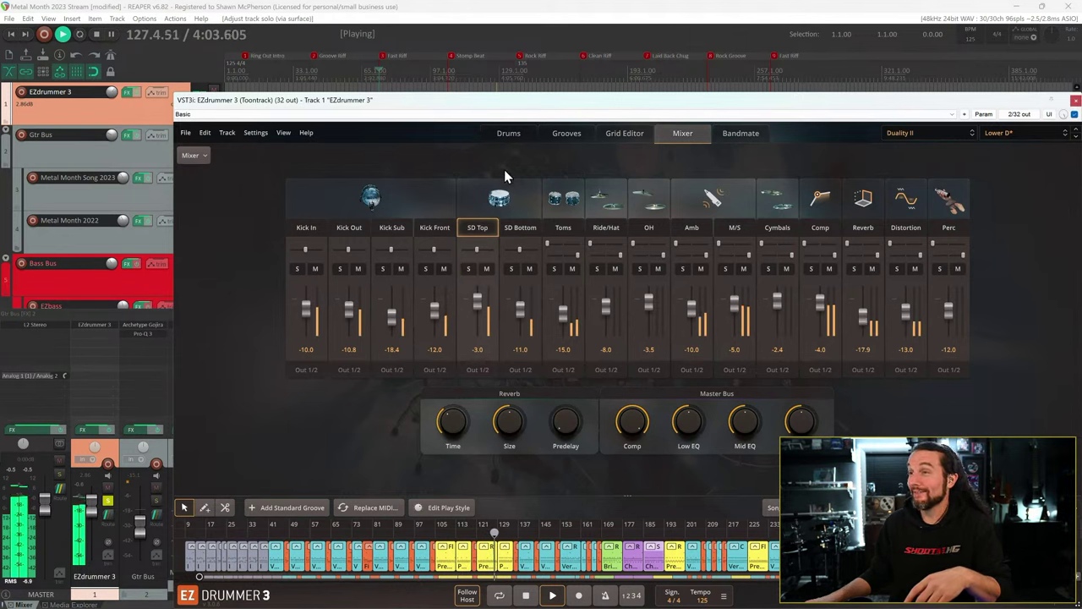
- Back in the kit view, audition the 6.5x14" Pearl Ian Paice Steel snare and switch to the 7x13" DS Drums Steel
left_click(509, 132)
right_click(568, 326)
left_click(656, 441)
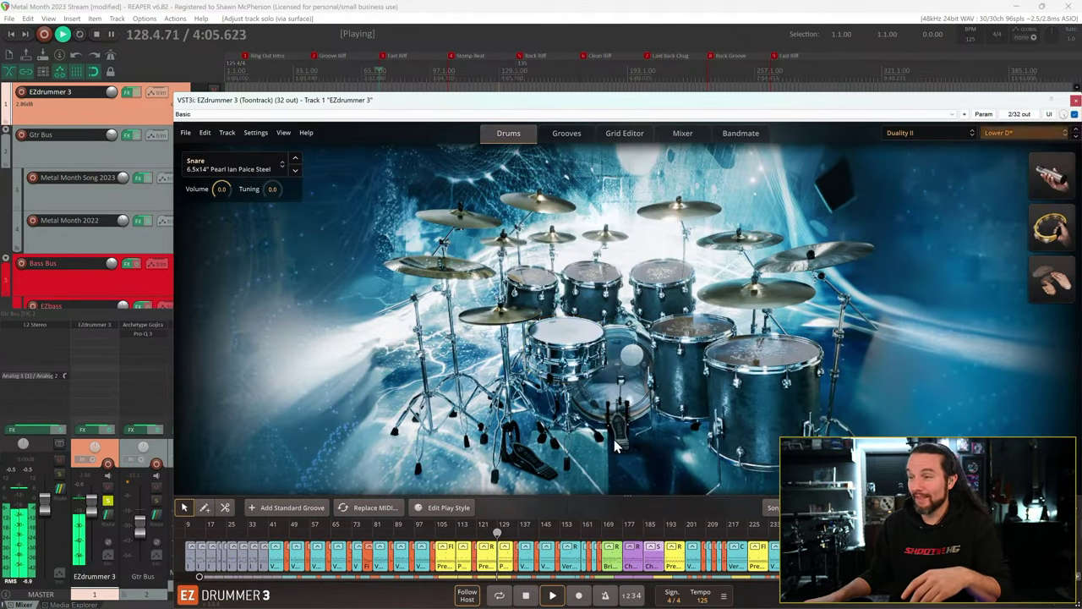
right_click(566, 324)
left_click(614, 416)
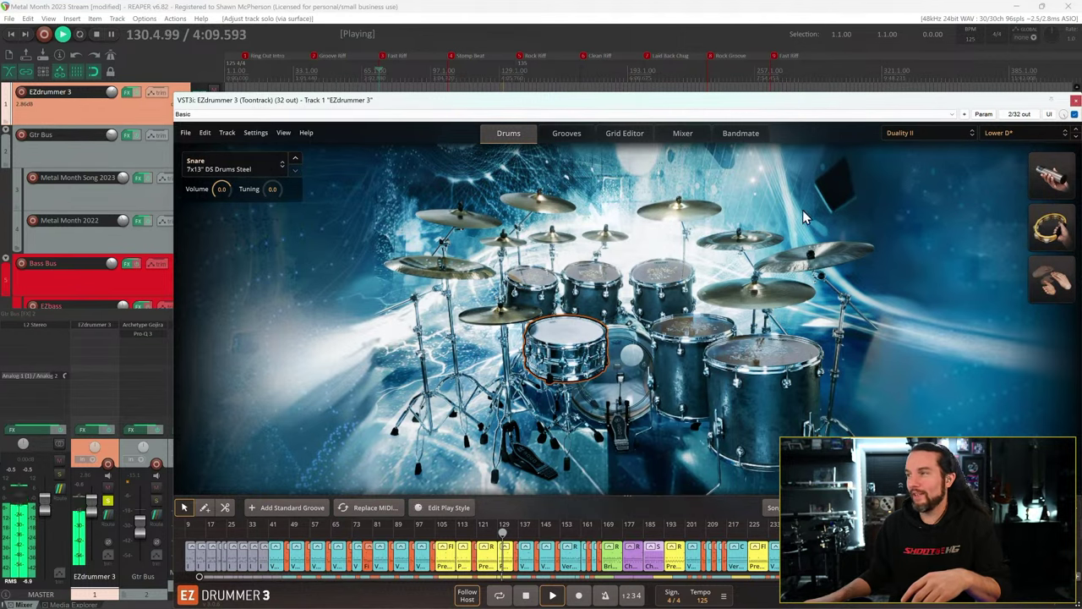
- Load the Too Much? preset for the Duality II kit
left_click(1002, 133)
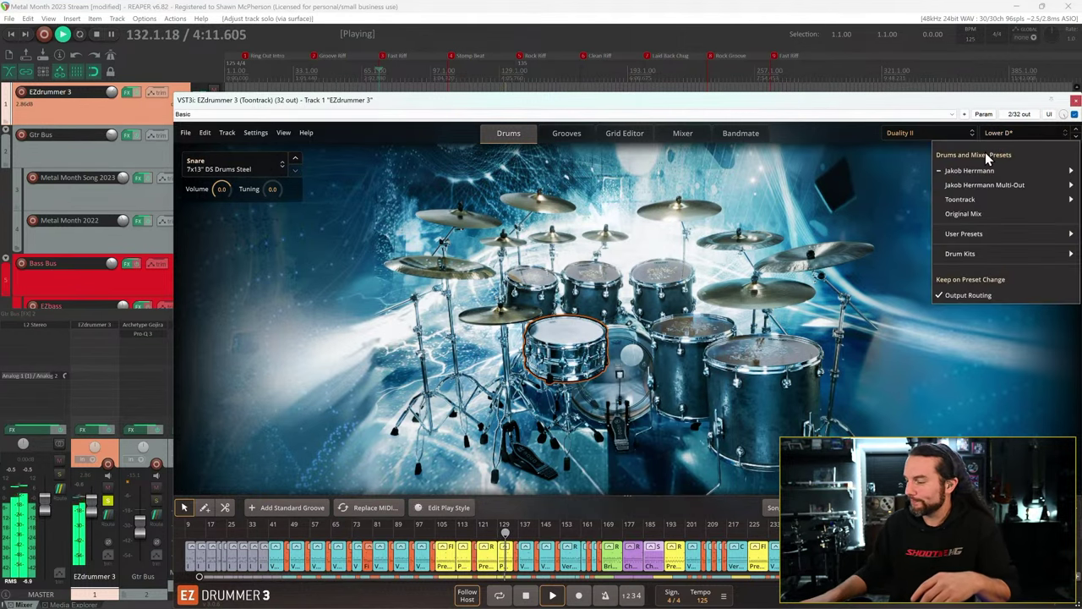
mouse_move(998, 186)
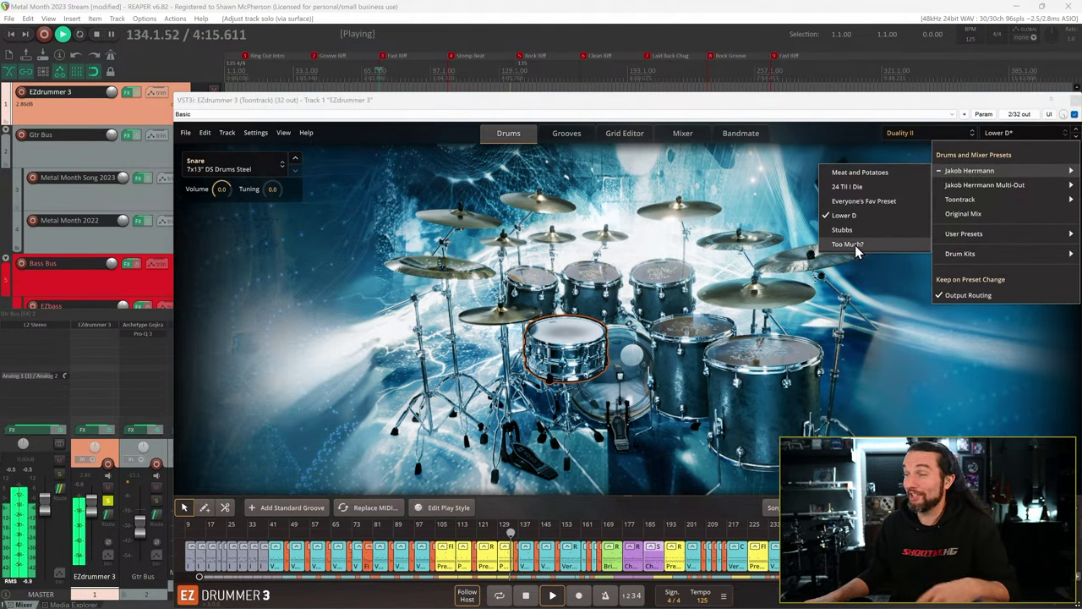
left_click(855, 244)
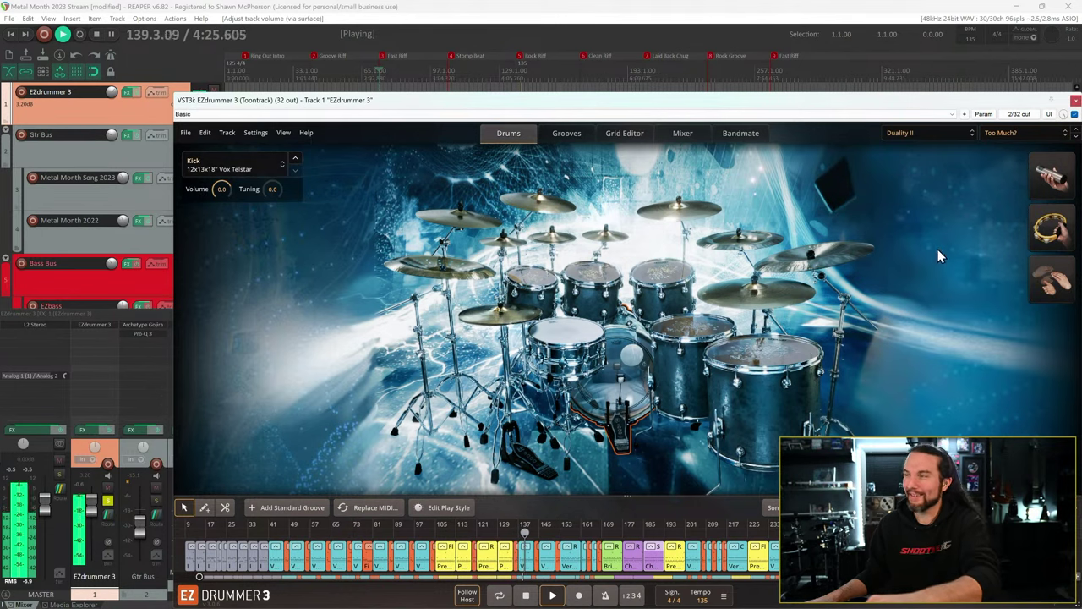
- Load the Toontrack preset Brawler and play the song from the Stomp Beat and Rock Riff markers
left_click(1017, 129)
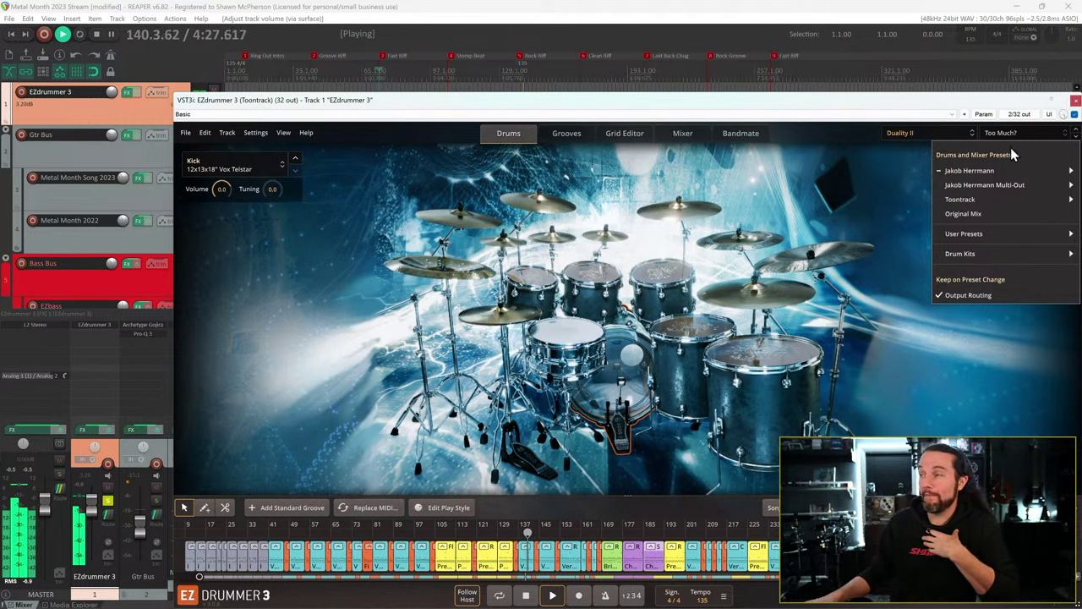
mouse_move(1006, 172)
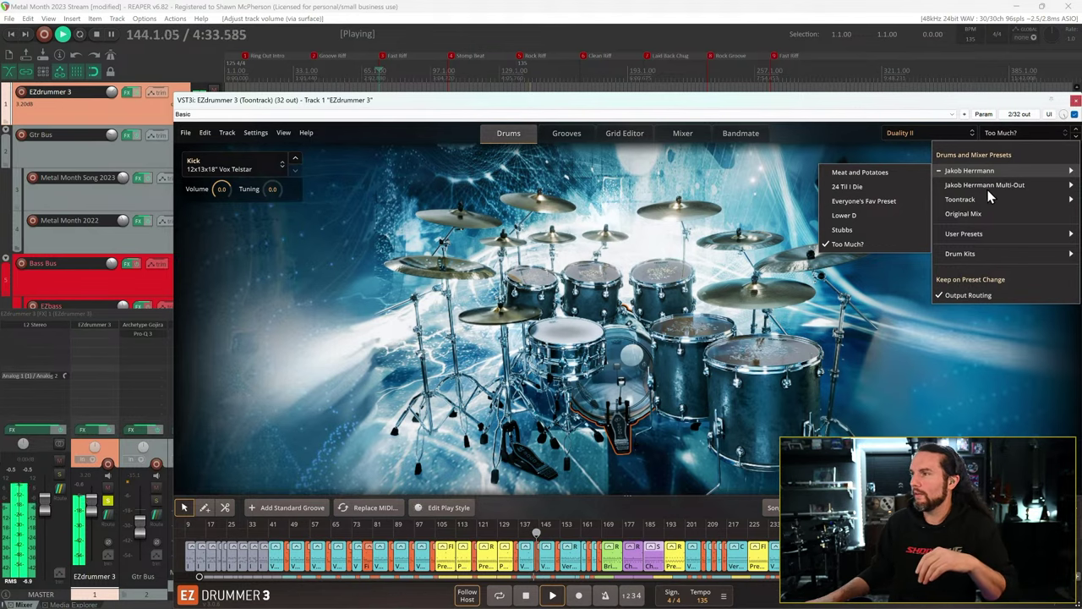
mouse_move(977, 201)
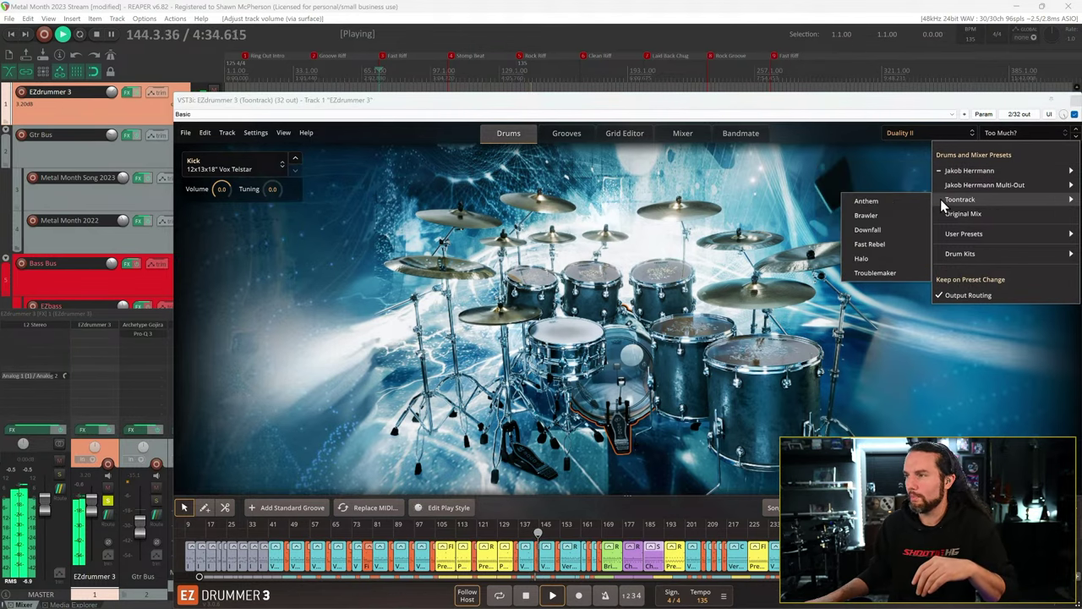
left_click(894, 214)
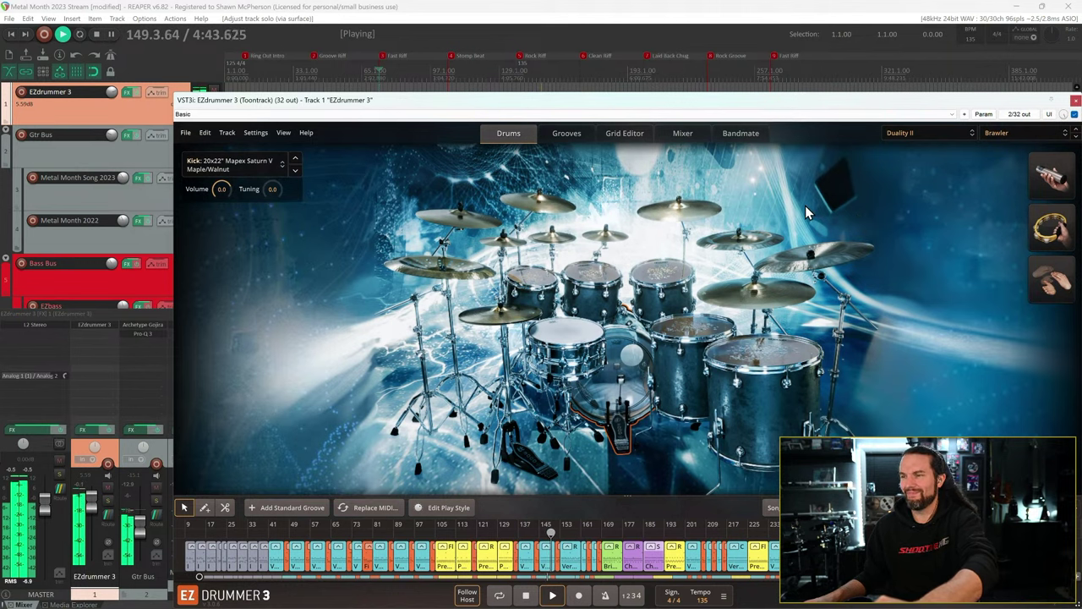
left_click(451, 56)
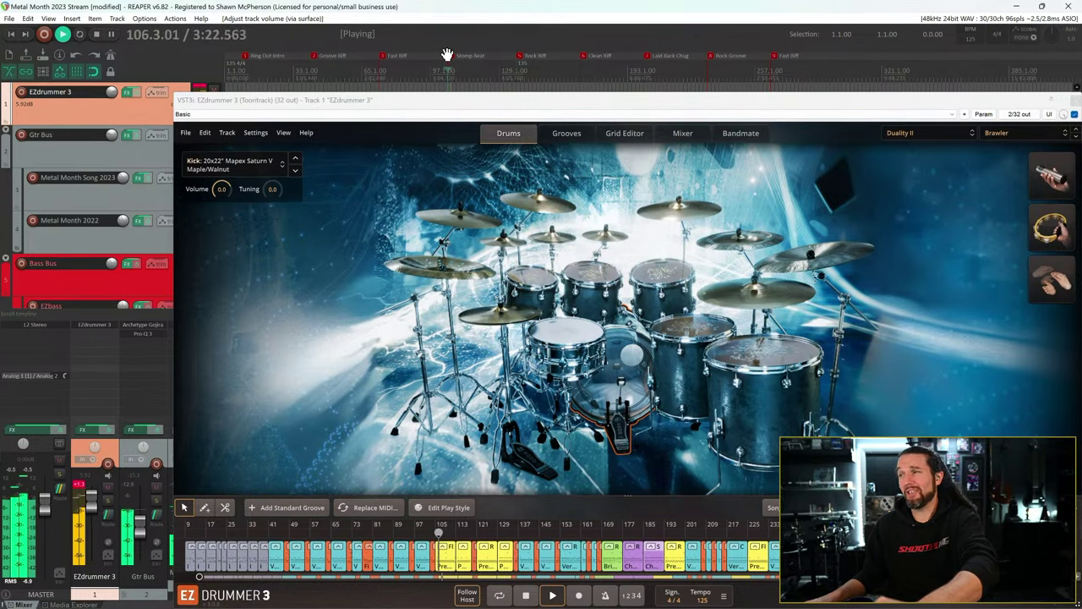
left_click(519, 59)
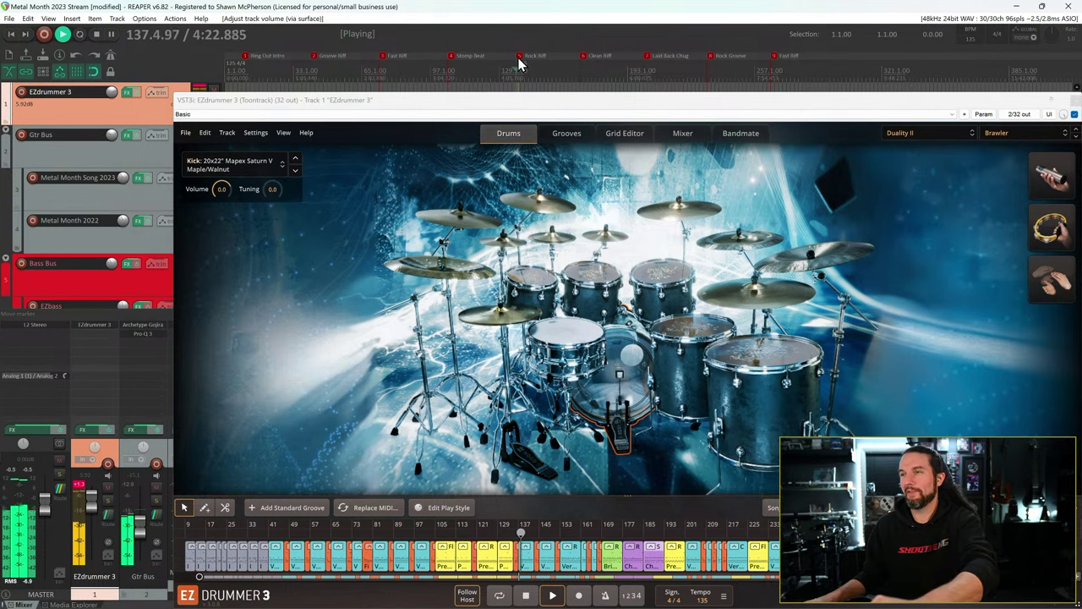
- Lower the hi-hat's volume to -4.6 in the Brawler preset and play from the Clean Riff marker
left_click(496, 320)
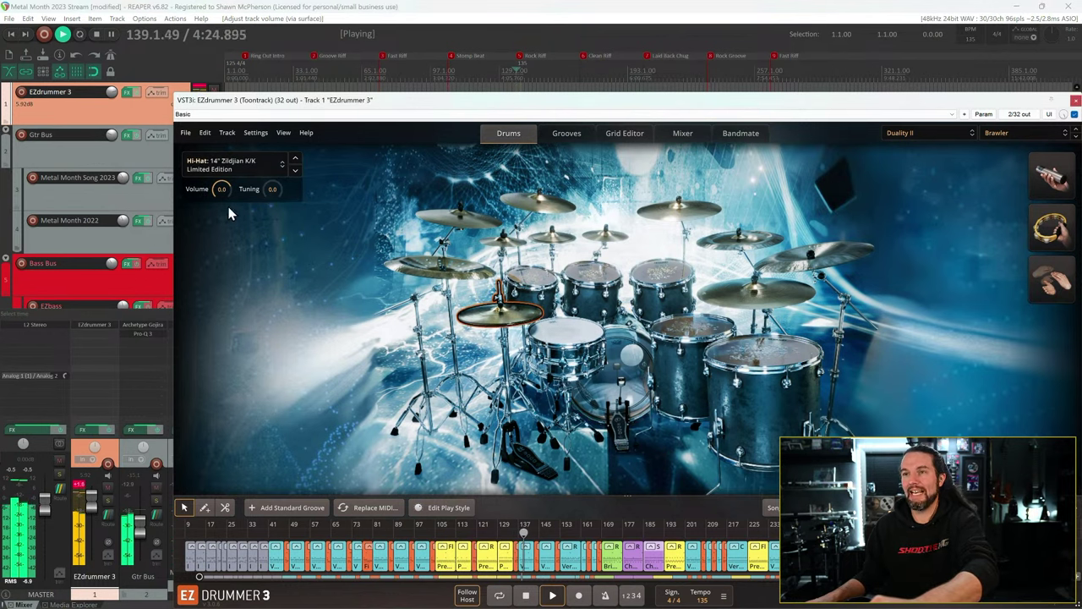
left_click_drag(217, 188, 210, 193)
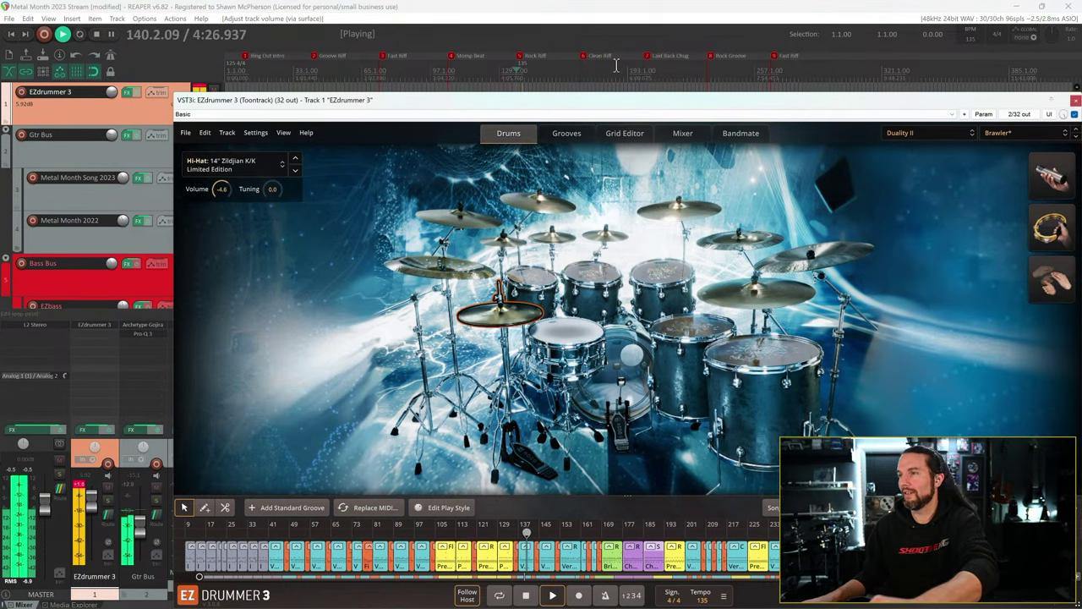
left_click(587, 57)
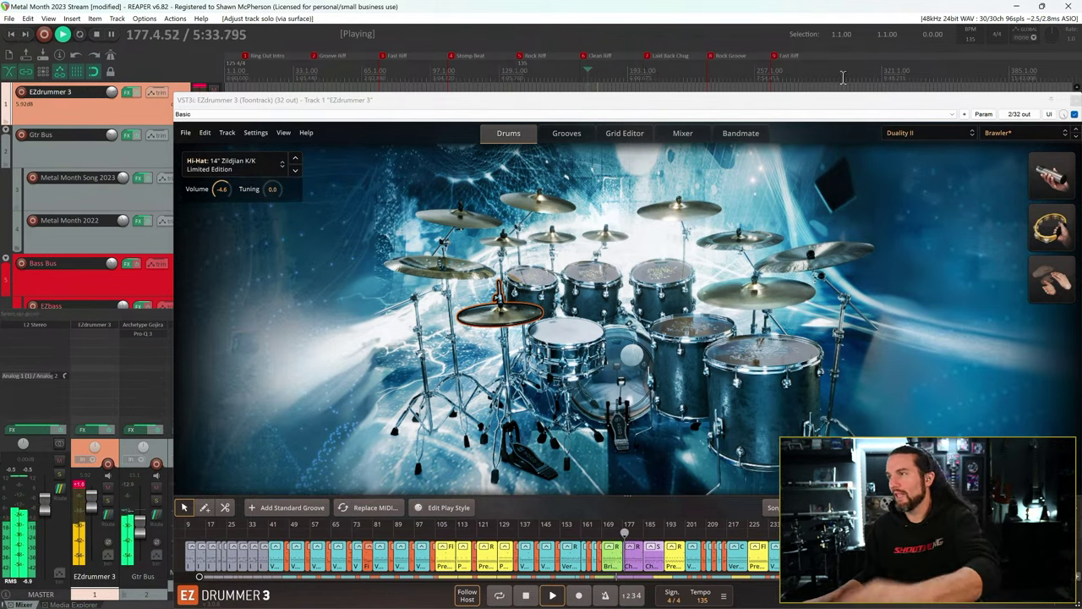
- Load the Original Mix preset for the Duality II kit
left_click(998, 133)
left_click(995, 131)
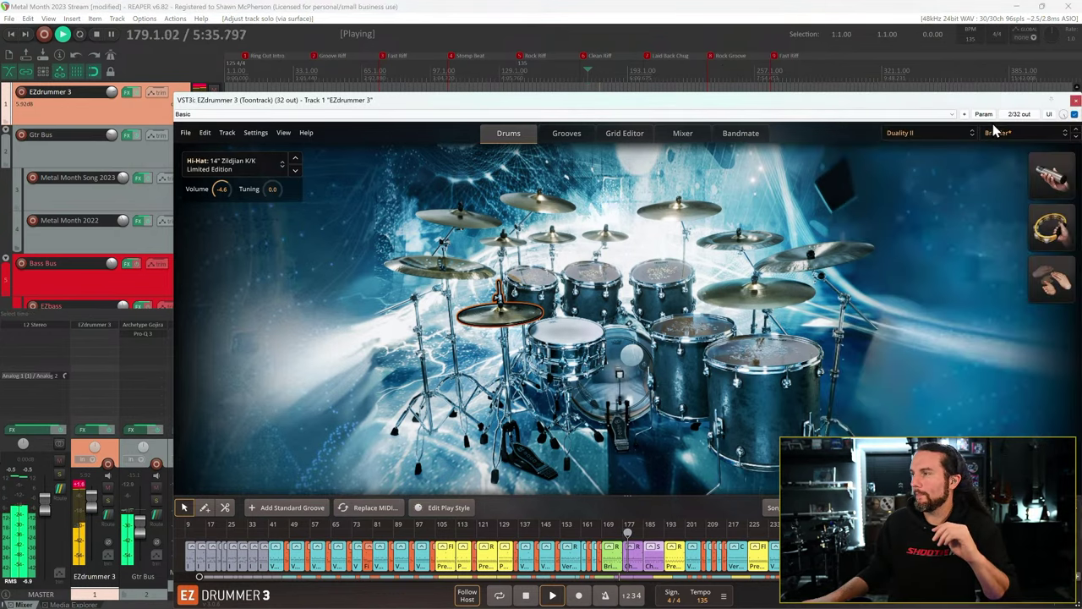
left_click(995, 132)
left_click(989, 220)
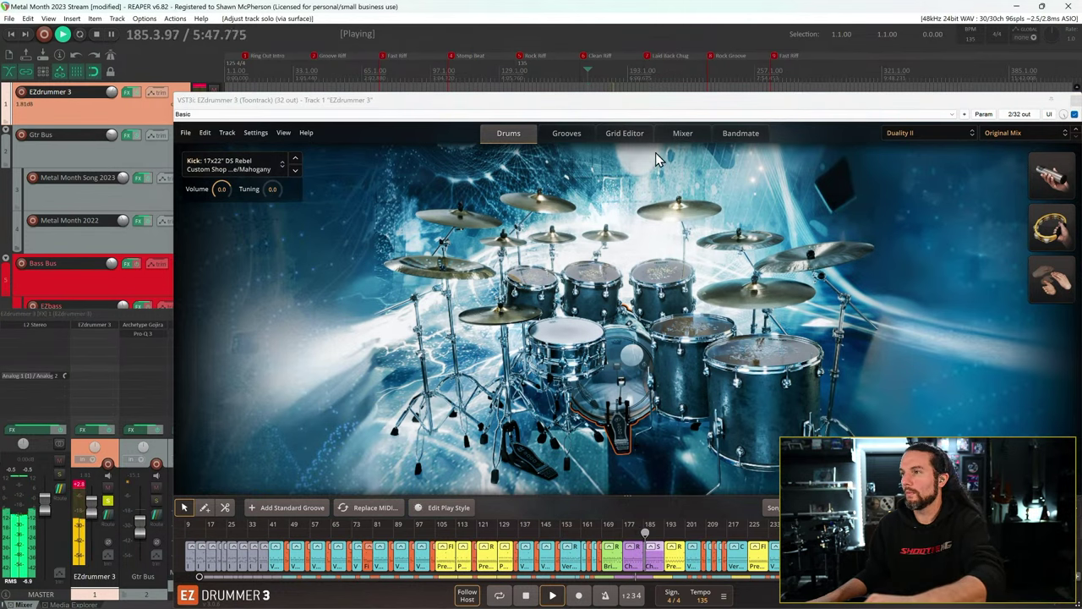
- Show the Original Mix channels in the drum mixer, solo the Ride channel to check it, and clear the solo
left_click(676, 136)
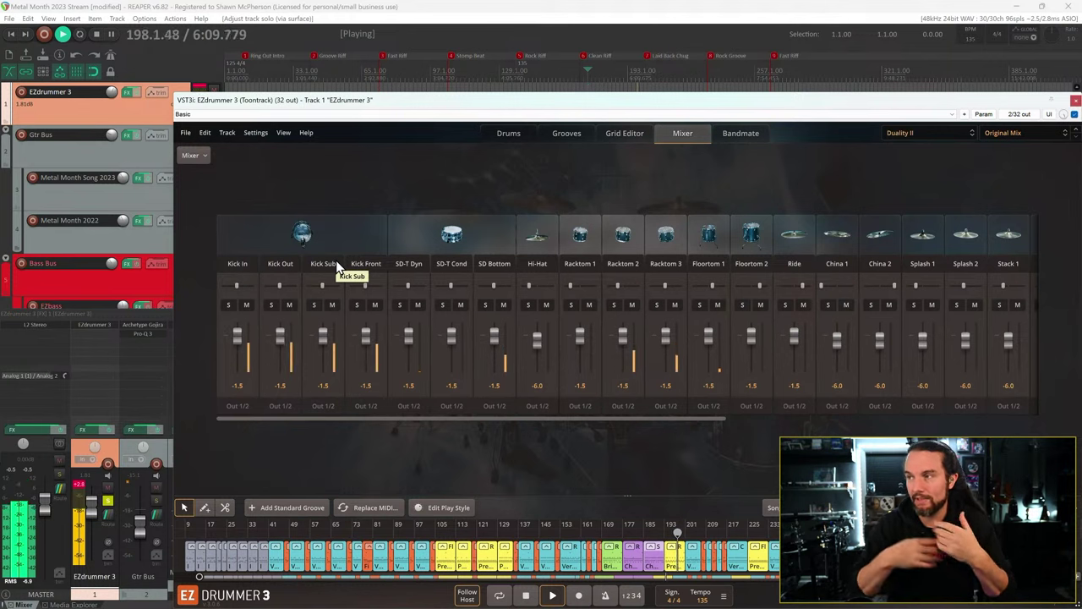
left_click(787, 304)
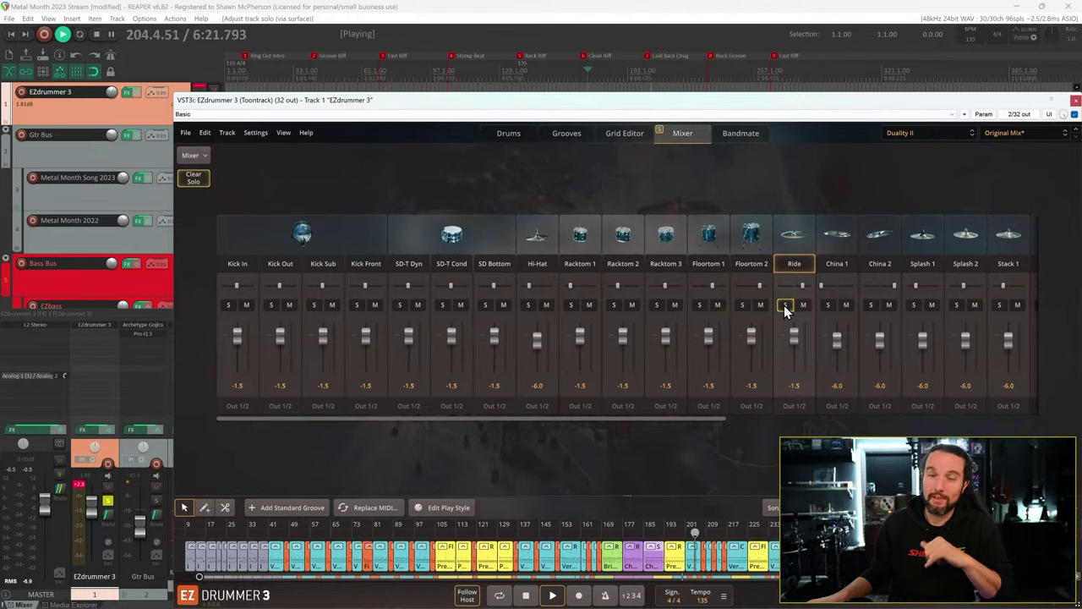
left_click(785, 305)
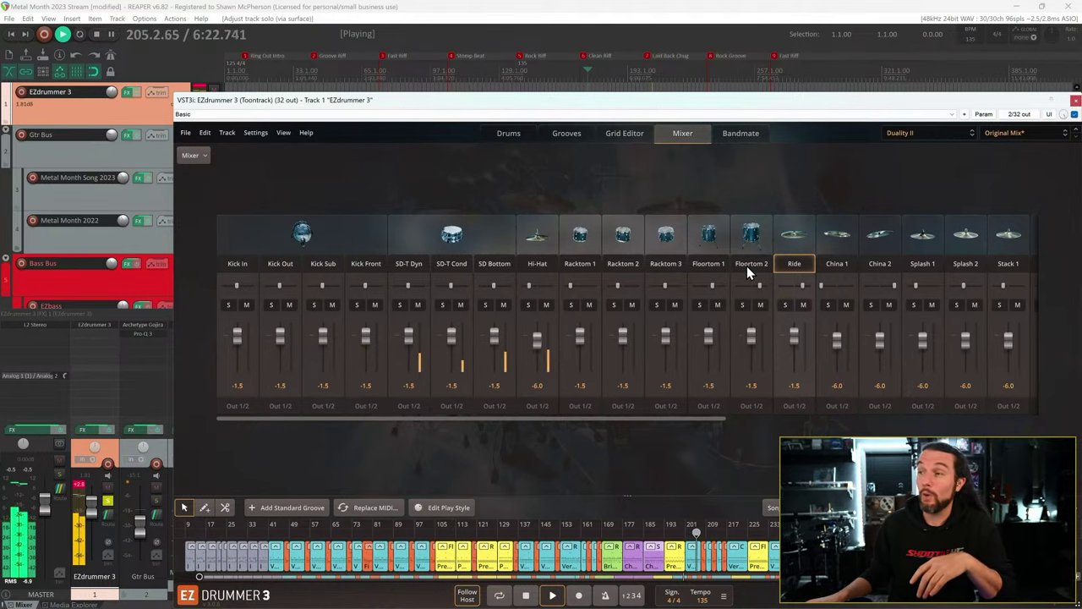
- Stop playback, load the EZdrummer 2 Modern library and show its drum kit
left_click(930, 140)
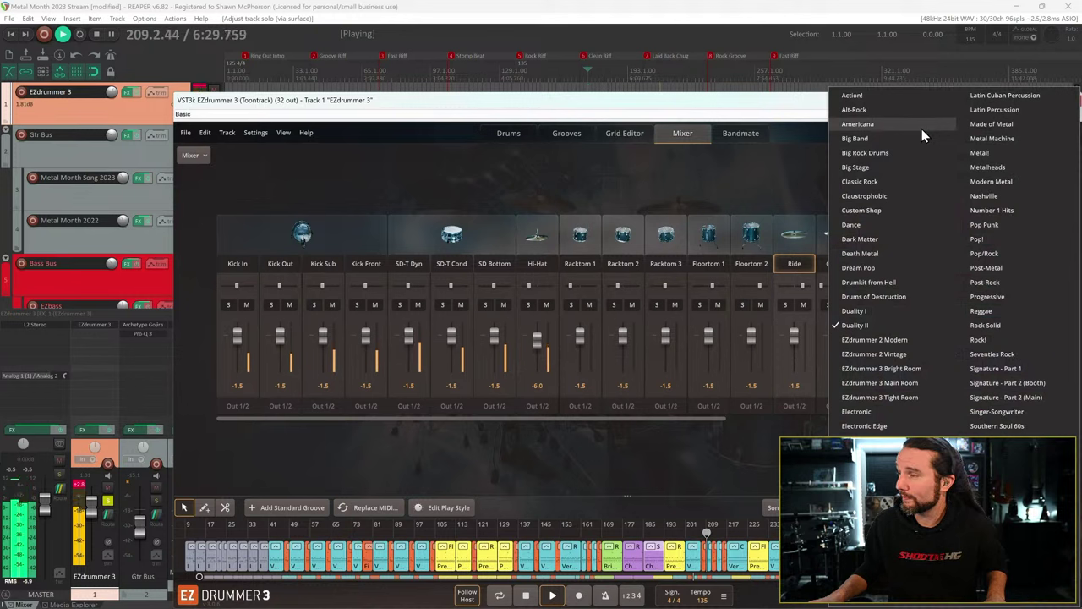
left_click(779, 108)
left_click(930, 133)
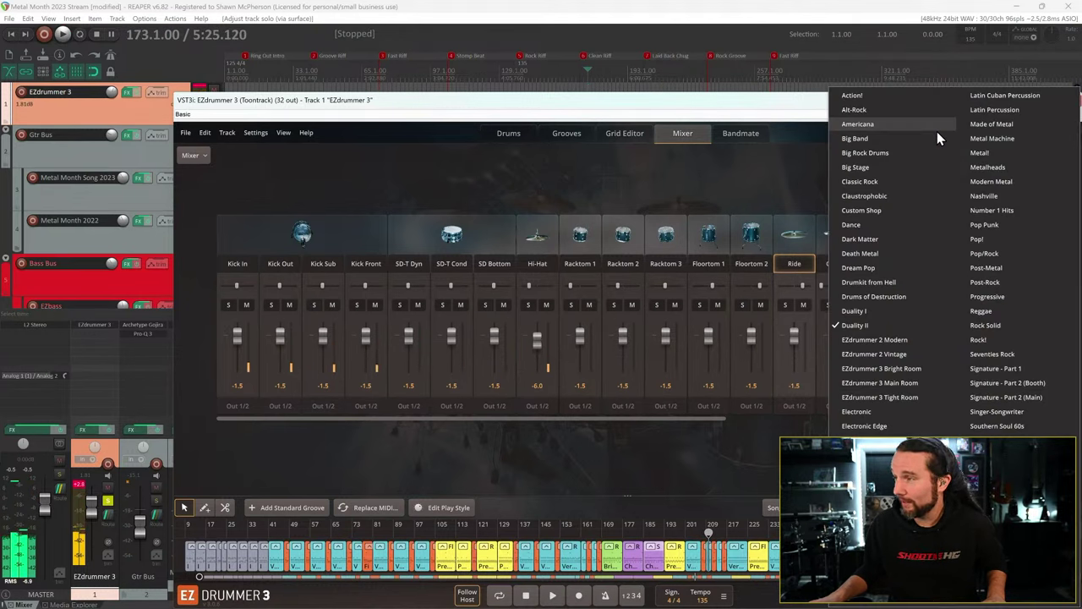
left_click(907, 340)
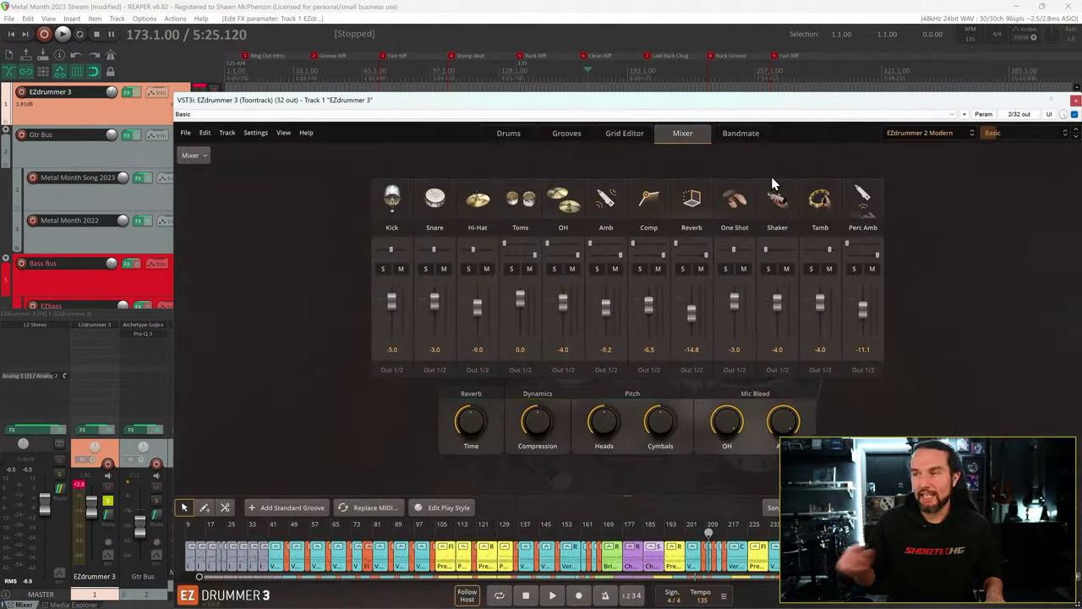
left_click(509, 133)
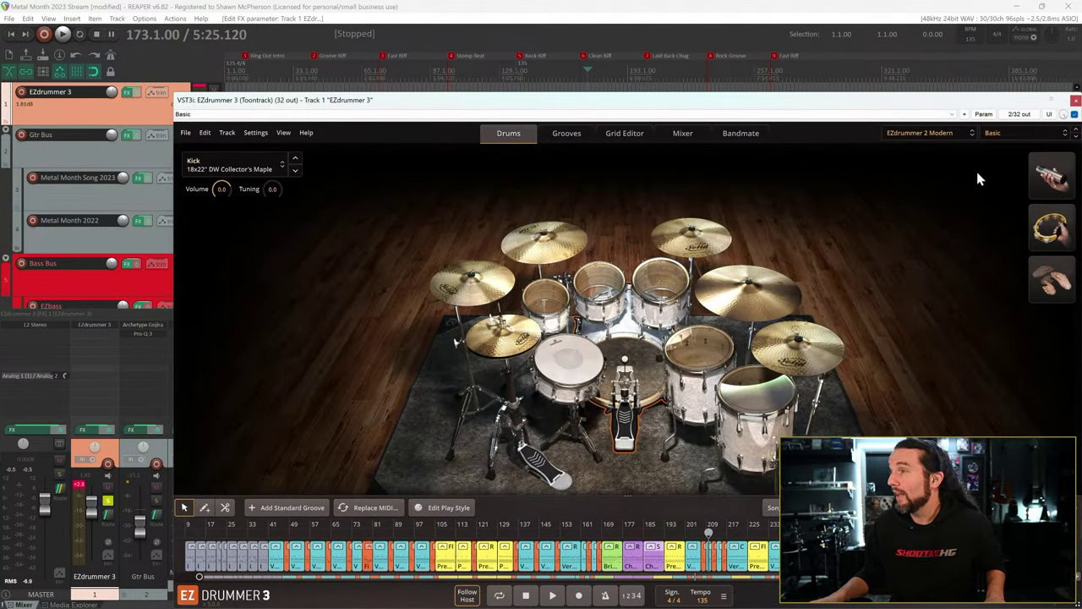
- Audition the Basic preset of the EZdrummer 2 Modern kit with a short playback from the Clean Riff section, and stop it
left_click(1014, 134)
left_click(863, 167)
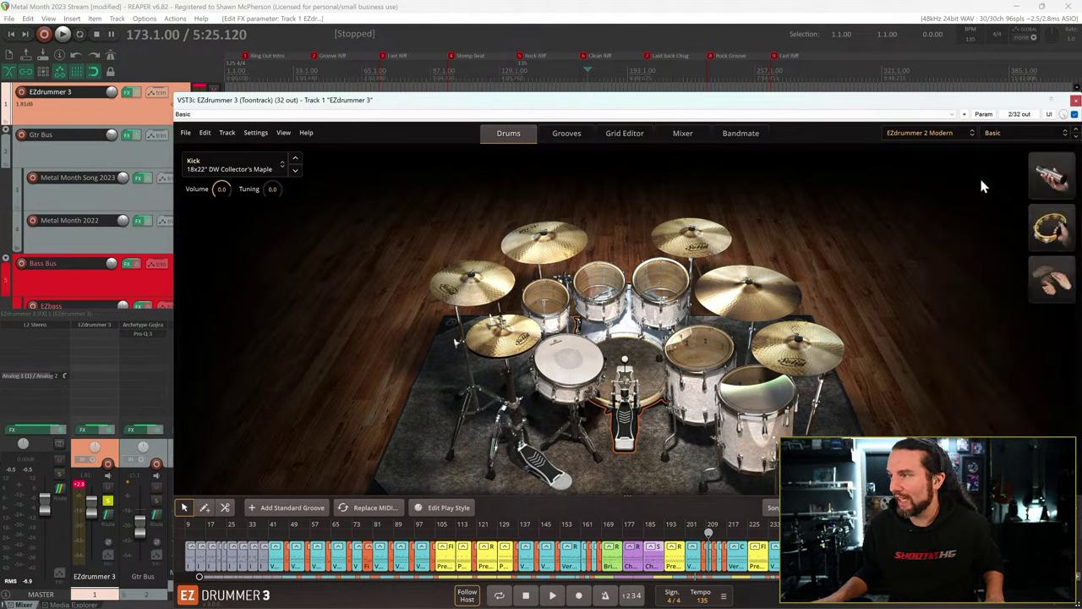
key("space")
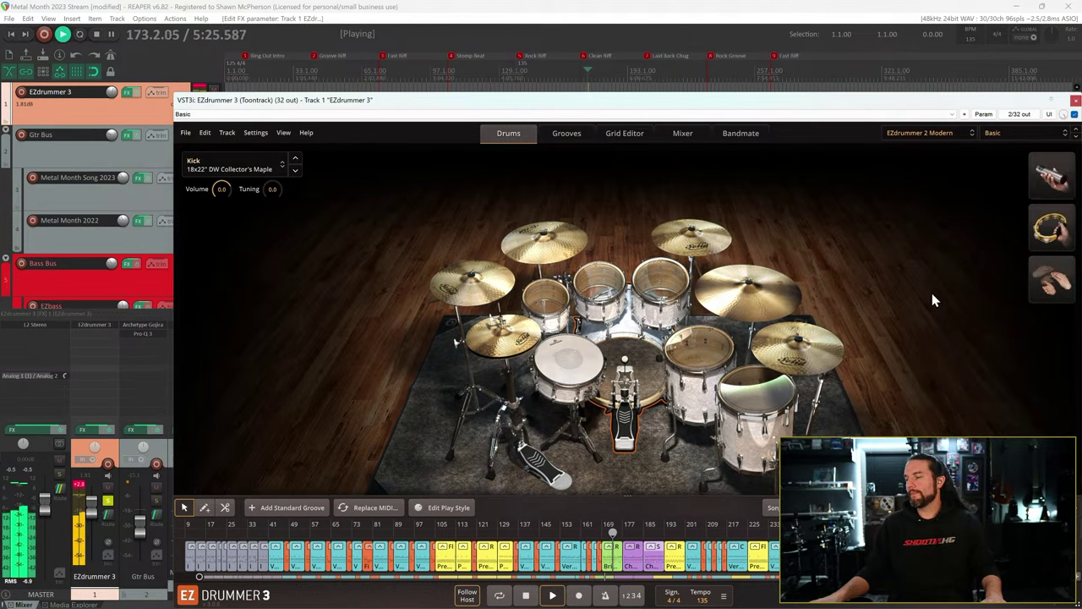
left_click(938, 131)
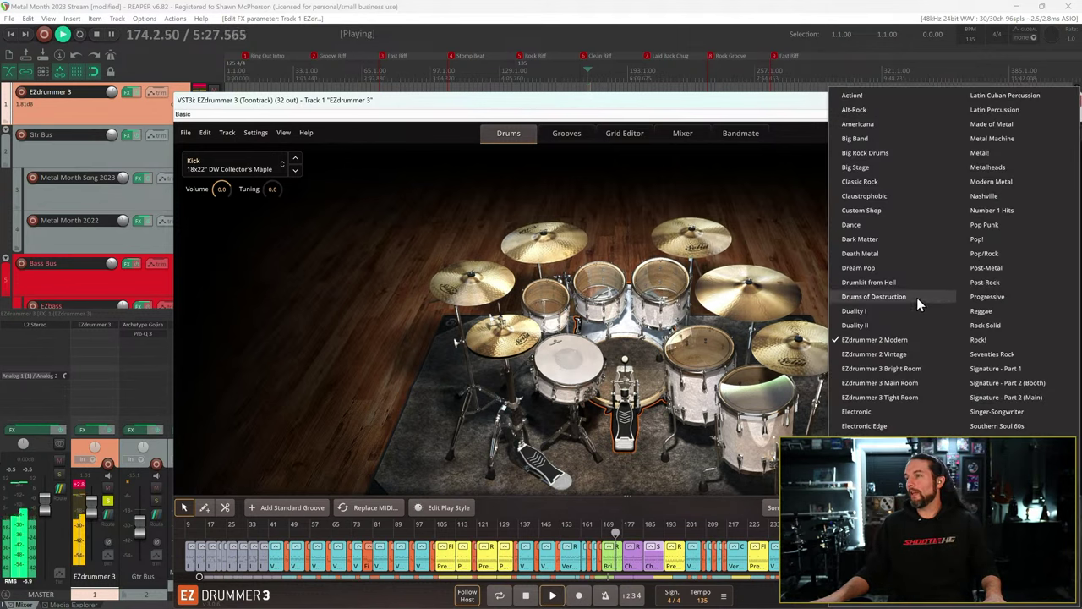
left_click(797, 107)
key("space")
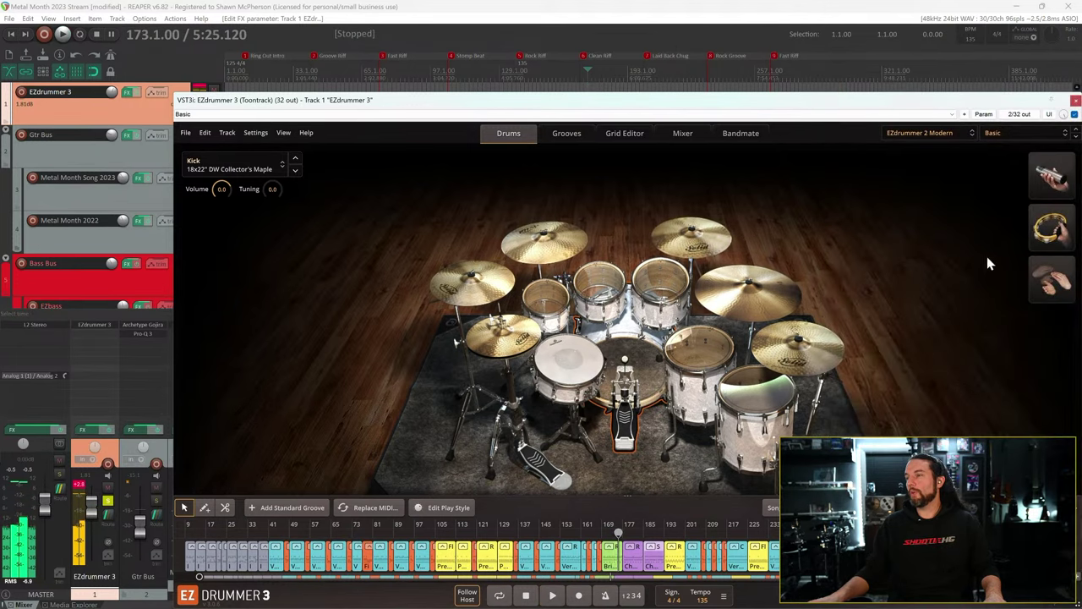
- Close and reopen the EZdrummer 3 window, switch to the "Death M..." song track, and start playback
left_click(1076, 100)
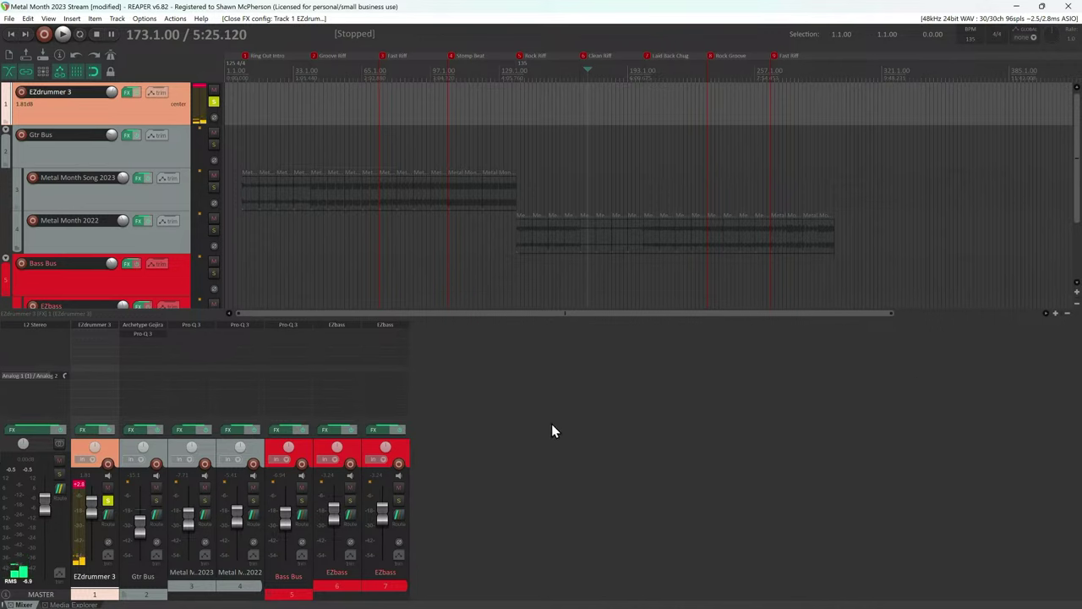
left_click(93, 325)
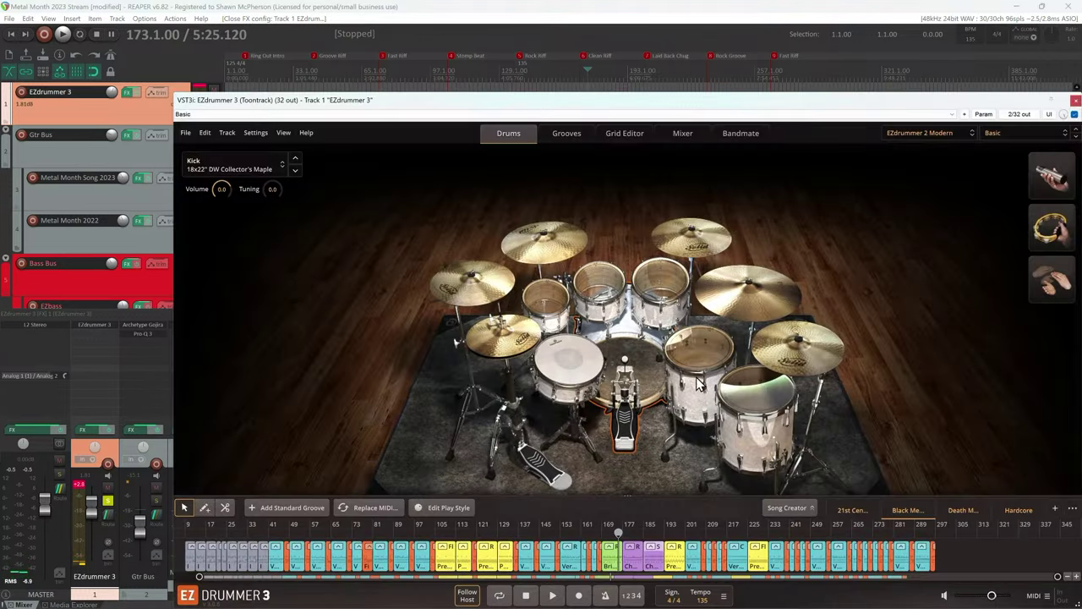
left_click(956, 509)
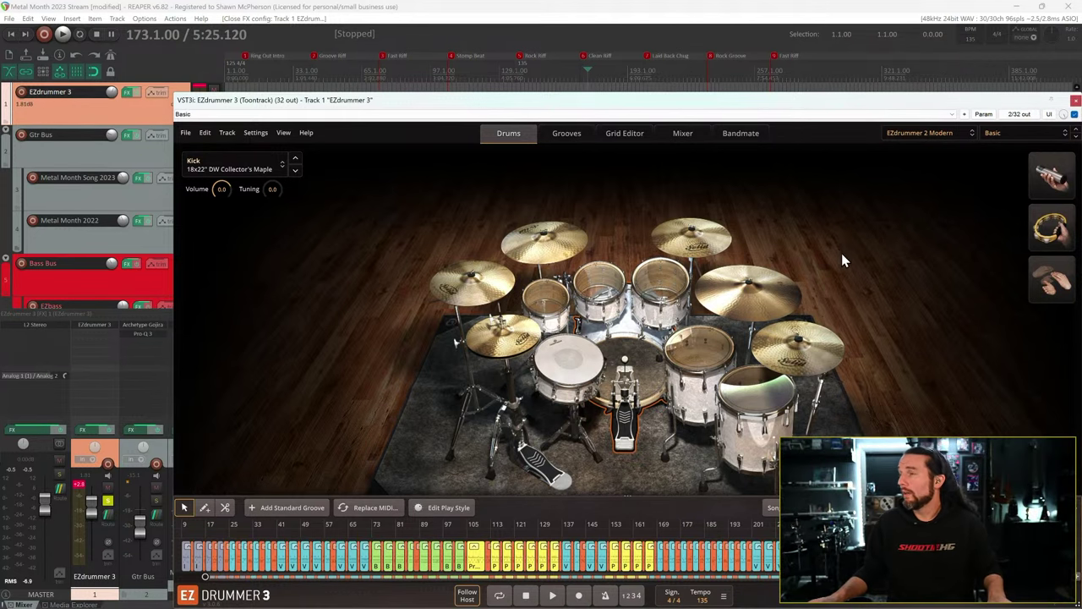
key("space")
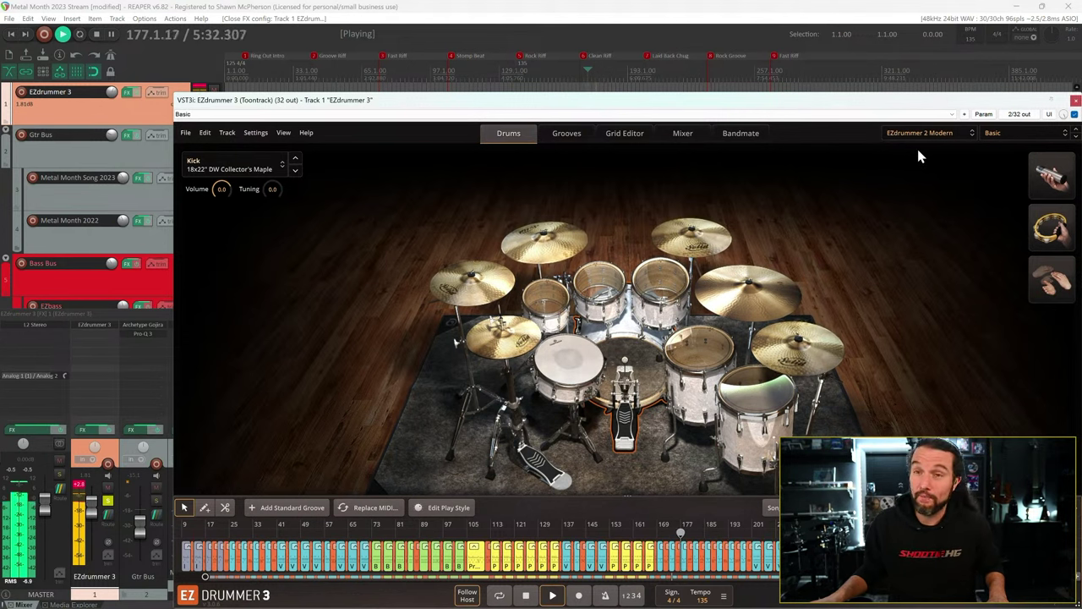
- Audition the 18x22" DW Collector's Maple Open, 18x22" DW Collector's Maple - Plastic Beater and 16x22" Yamaha 9000 kicks during playback
right_click(638, 358)
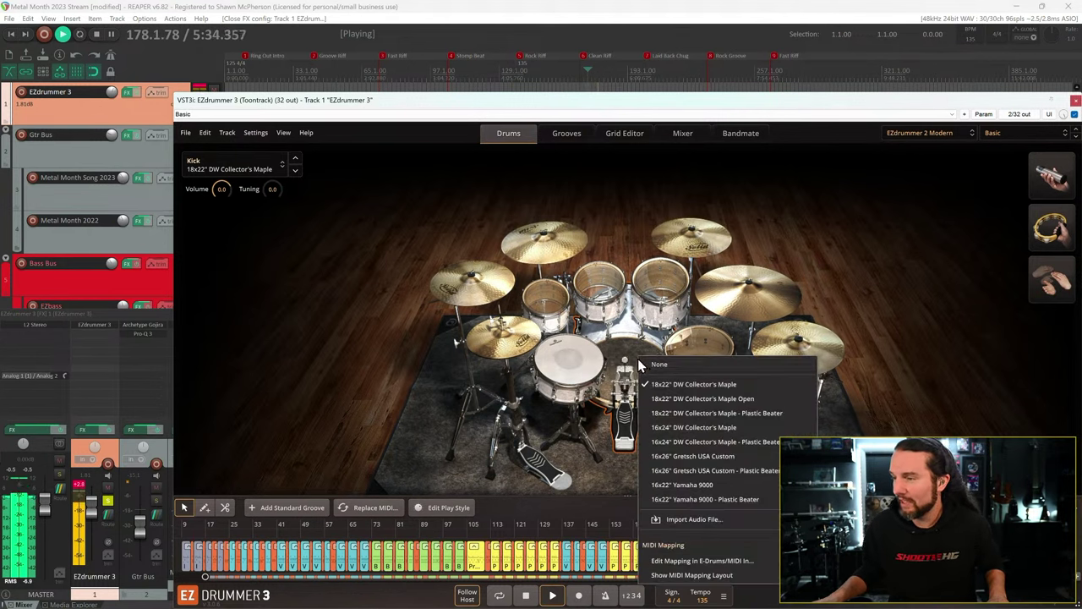
left_click(706, 395)
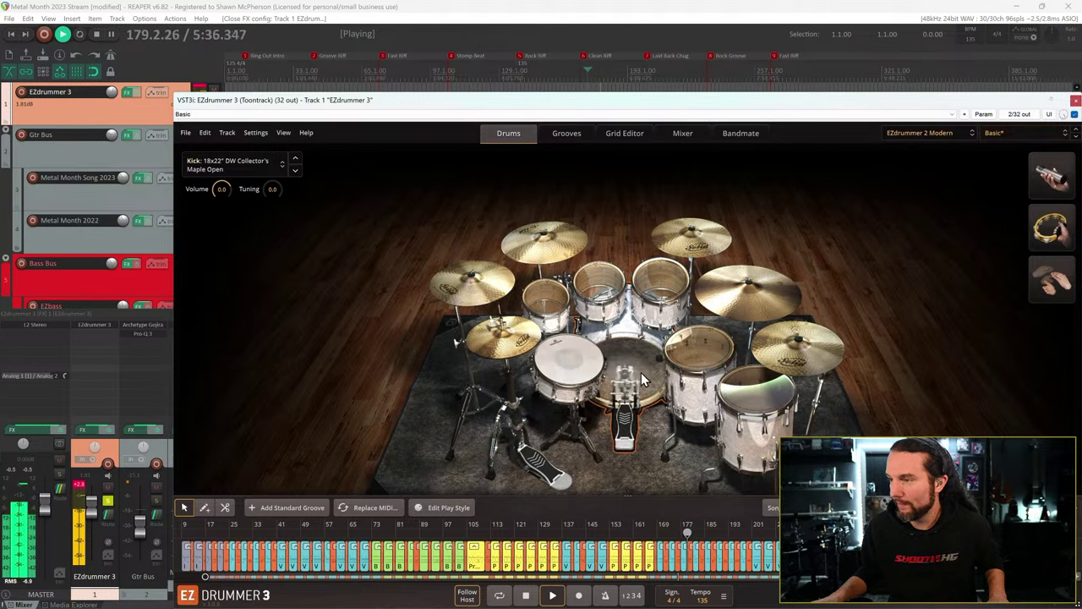
right_click(641, 368)
left_click(682, 412)
right_click(662, 401)
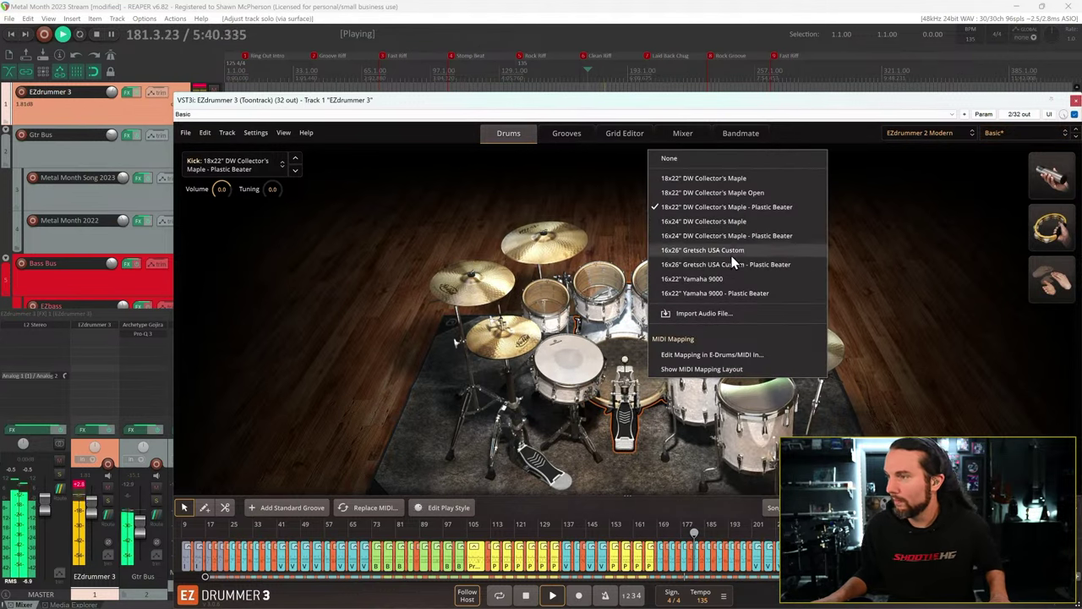
left_click(692, 279)
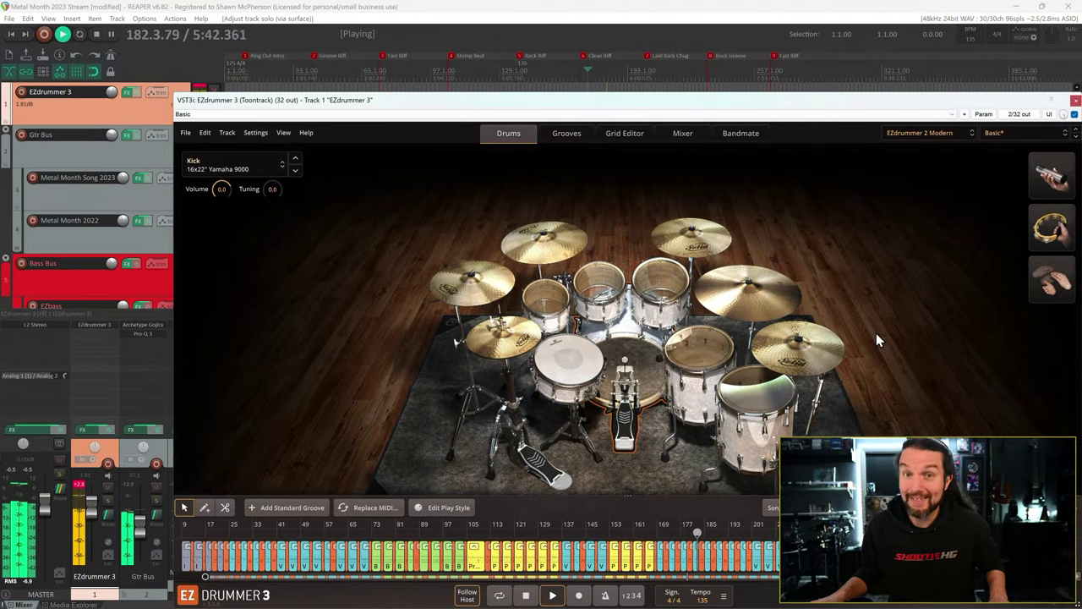
- Load the Metal preset and swap its kick for the 16x22" Yamaha 9000 - Plastic Beater
left_click(1004, 139)
left_click(871, 234)
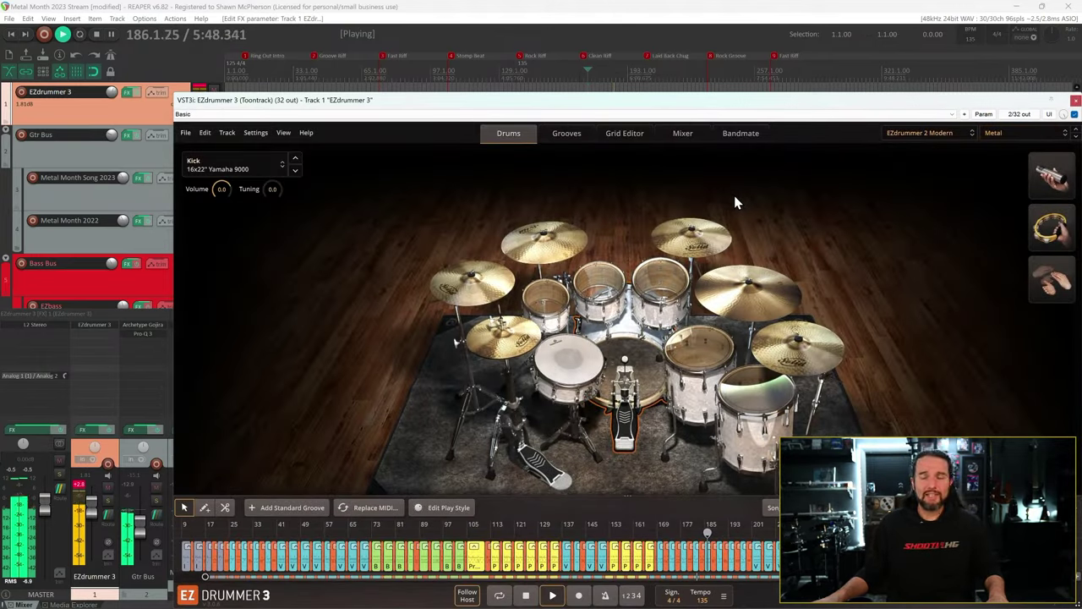
left_click(629, 366)
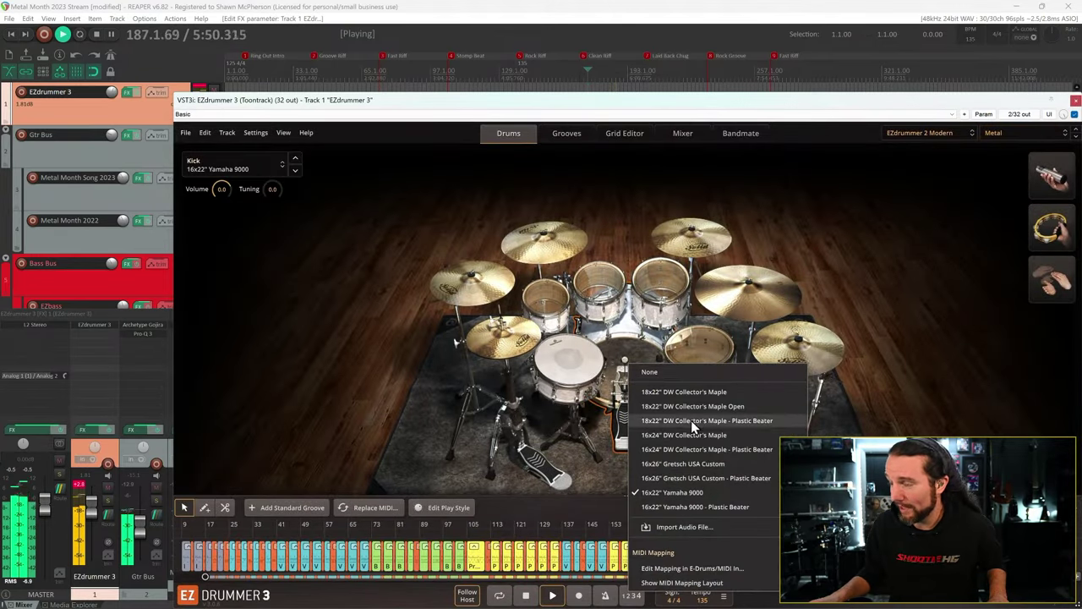
left_click(750, 320)
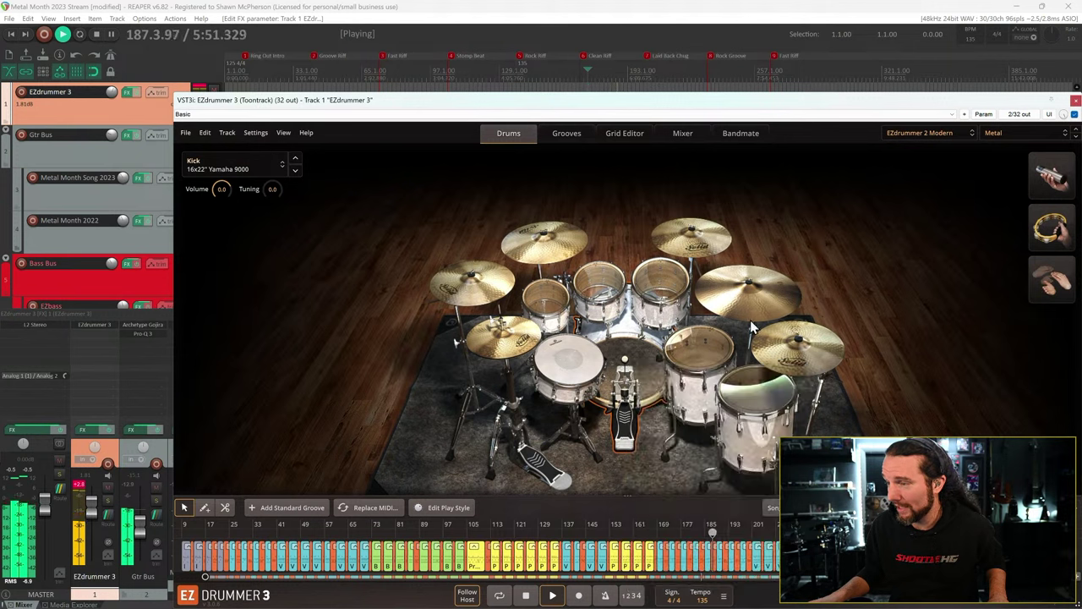
left_click(634, 372)
left_click(707, 511)
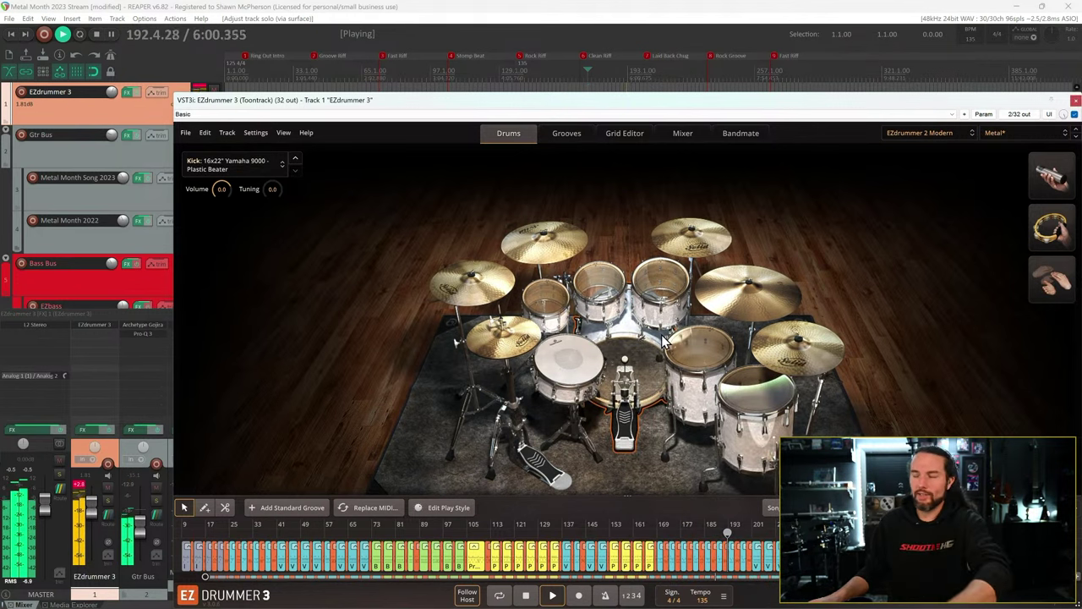
- Show the list of alternative snares for the Metal preset's snare drum
left_click(589, 362)
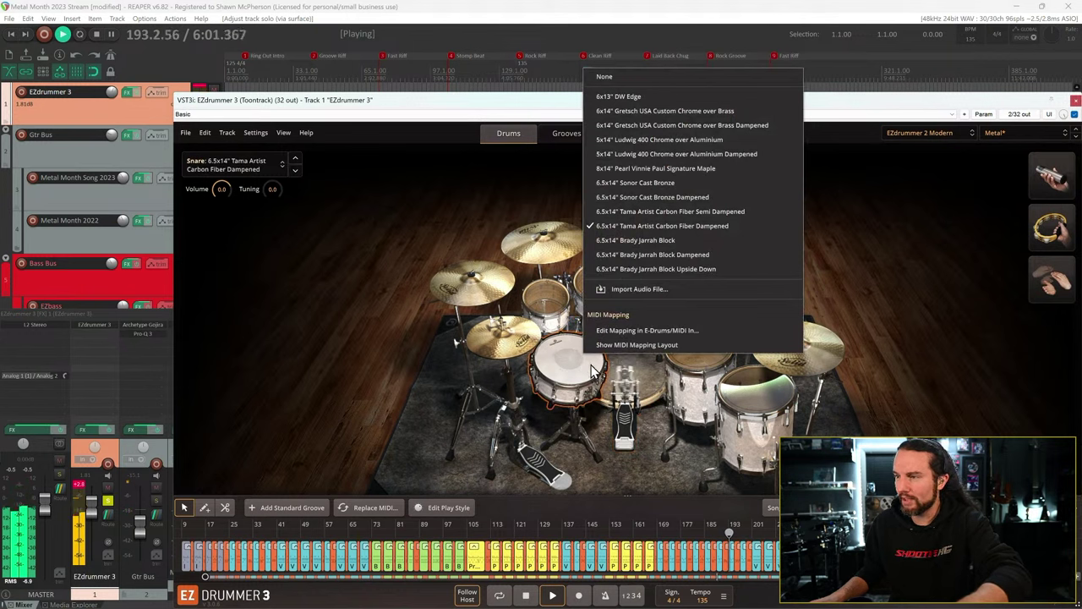
- Switch the snare to 8x14" Pearl Vinnie Paul Signature Maple and set its volume to 3.6
left_click(672, 168)
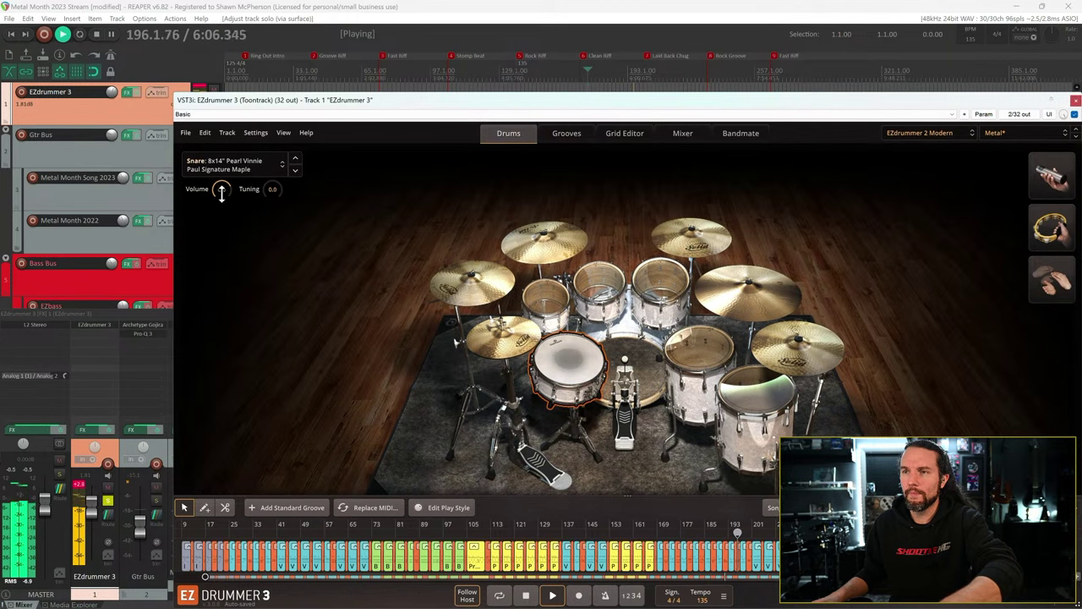
mouse_move(220, 189)
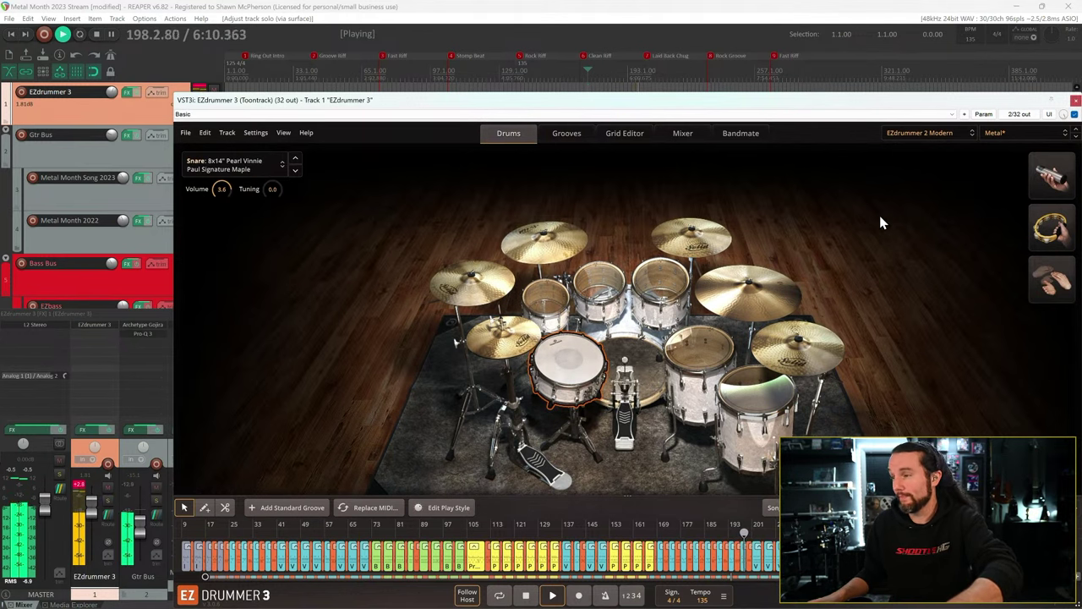
left_click(1005, 136)
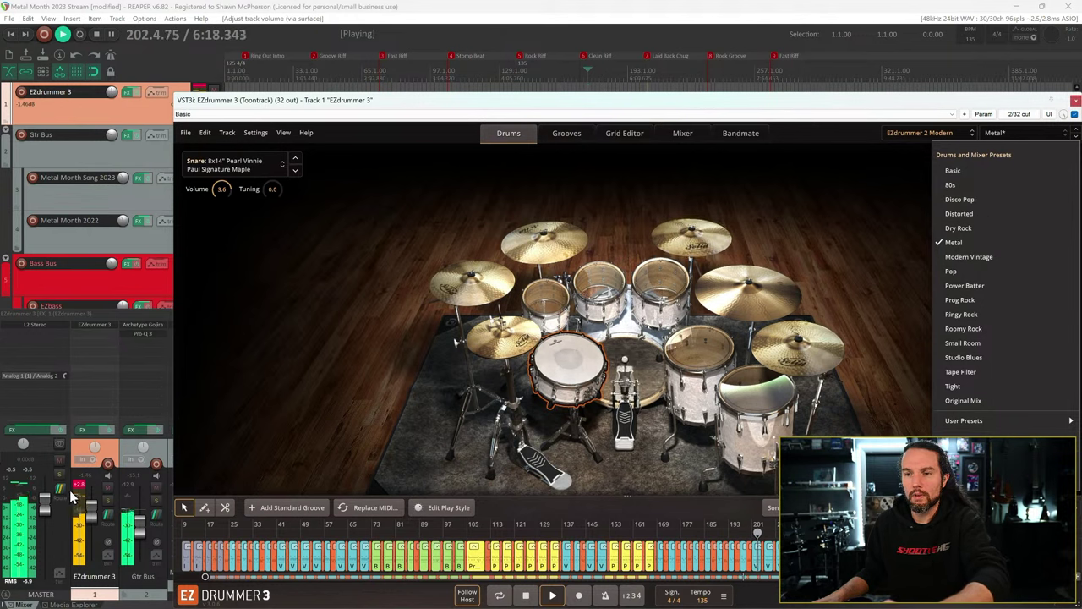
left_click(211, 427)
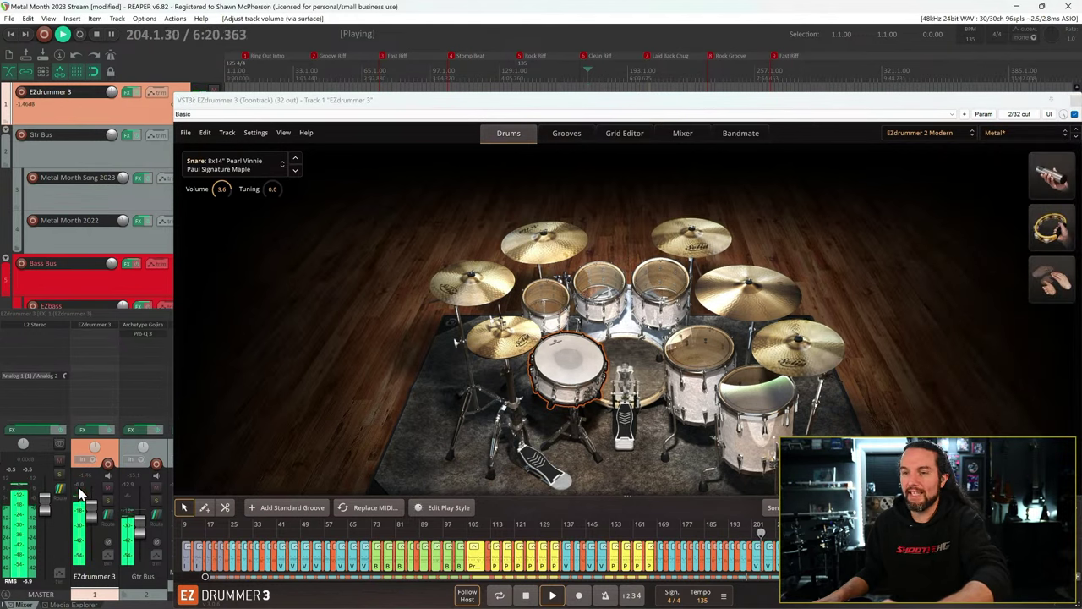
- Load the 80s drum and mixer preset and select the snare drum in the kit
left_click(1009, 133)
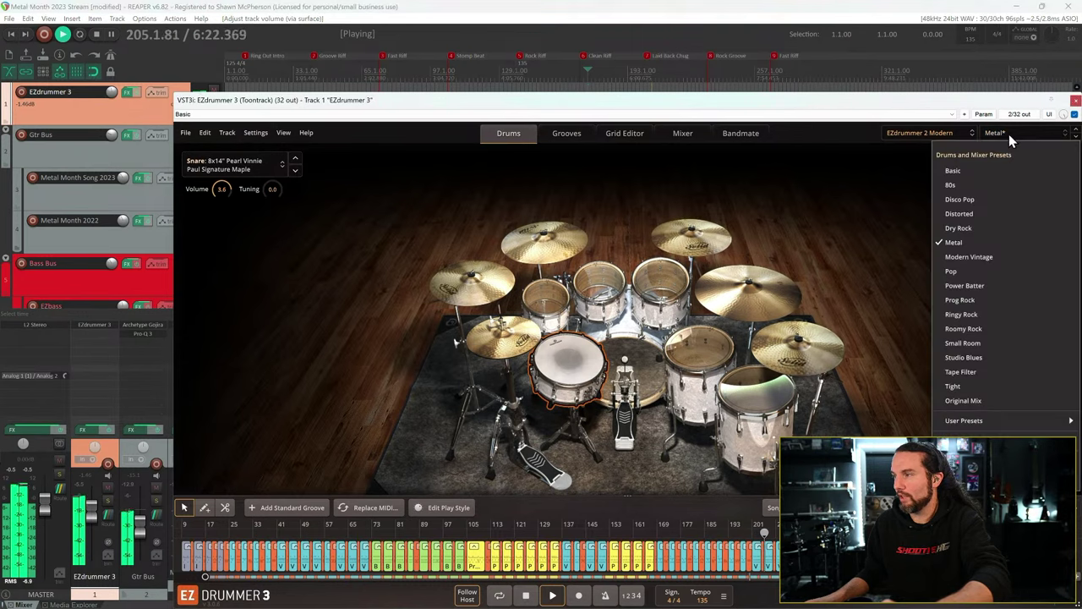
left_click(974, 188)
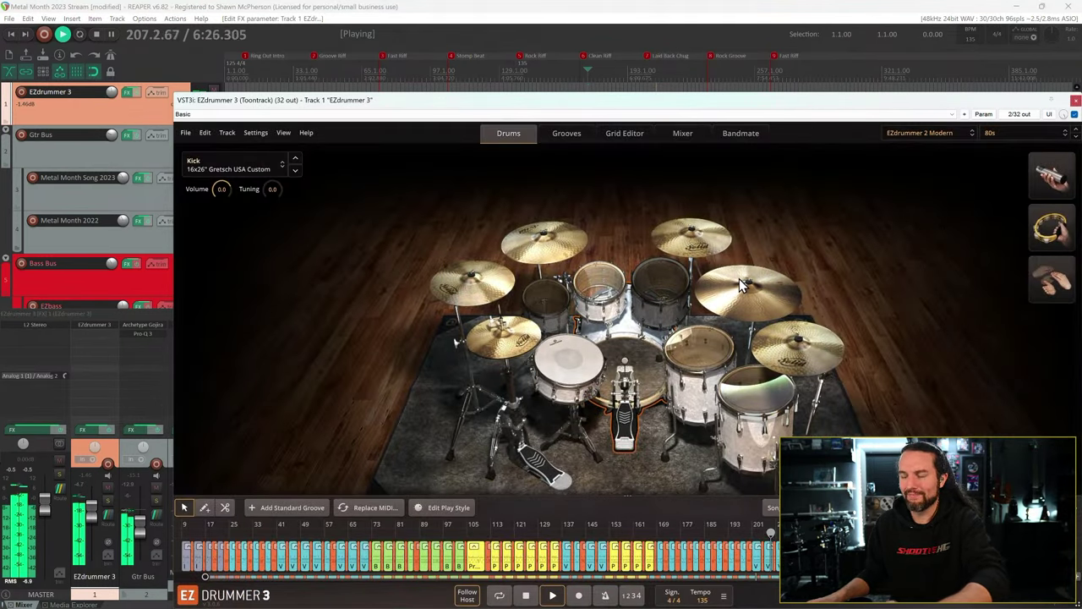
left_click(576, 369)
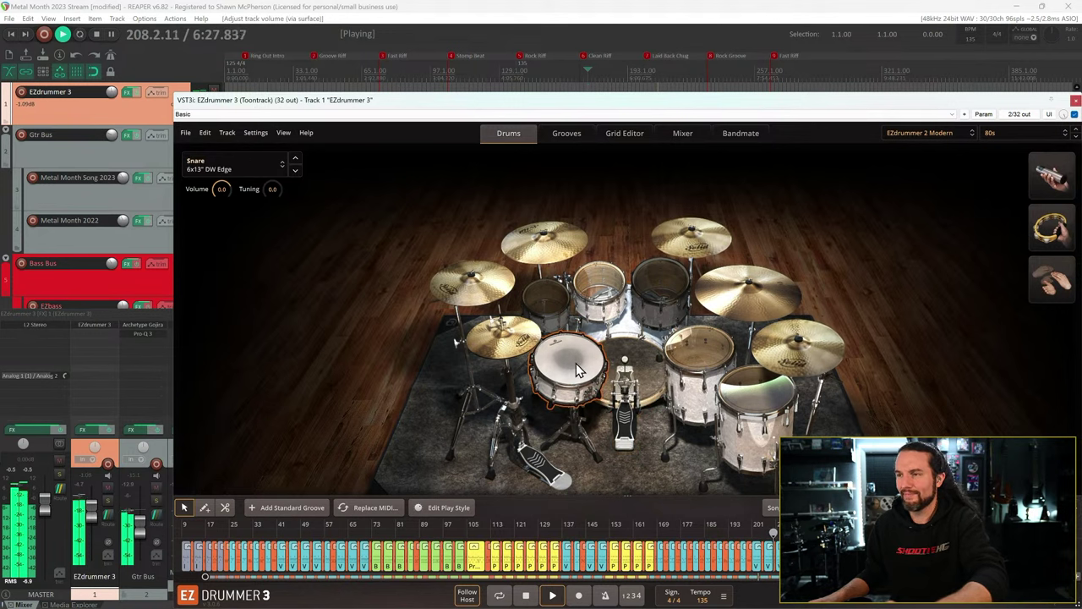
- Audition the snare channel soloed in the drum mixer, then turn its solo off
left_click(566, 133)
left_click(681, 134)
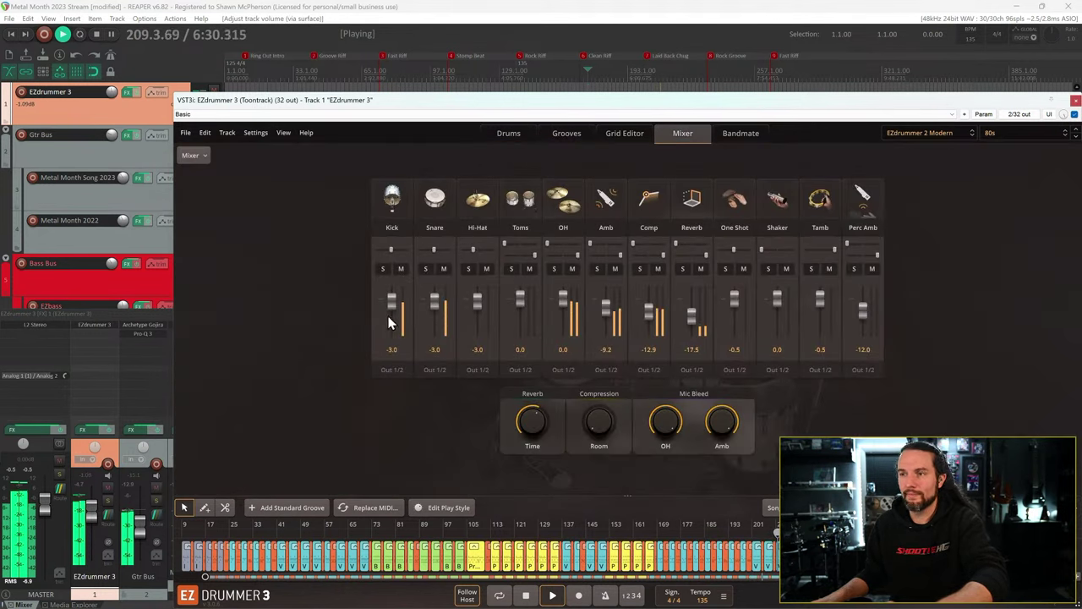
left_click(426, 268)
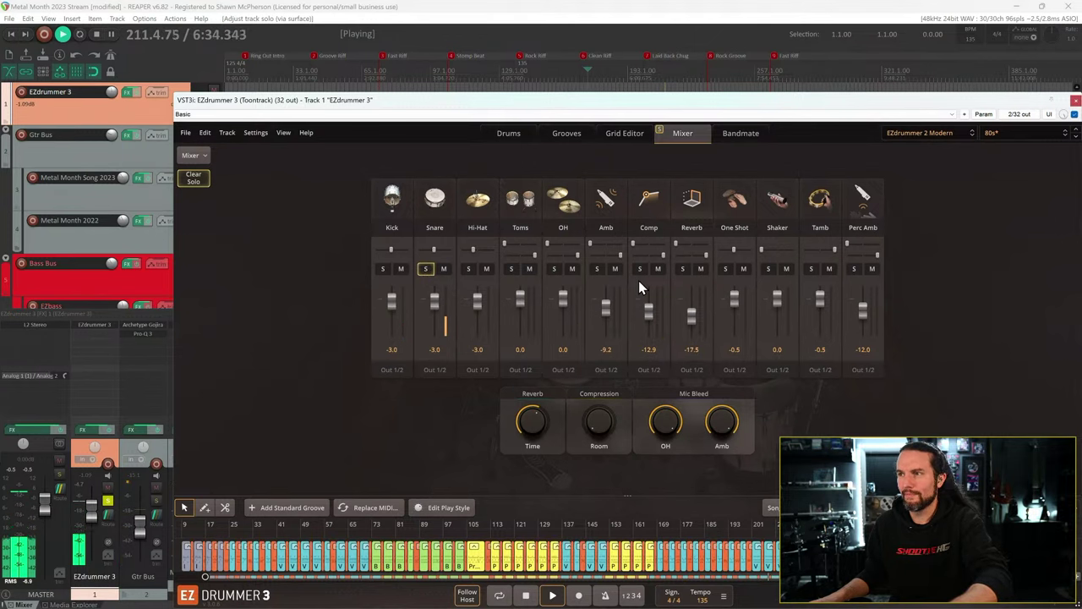
left_click(426, 268)
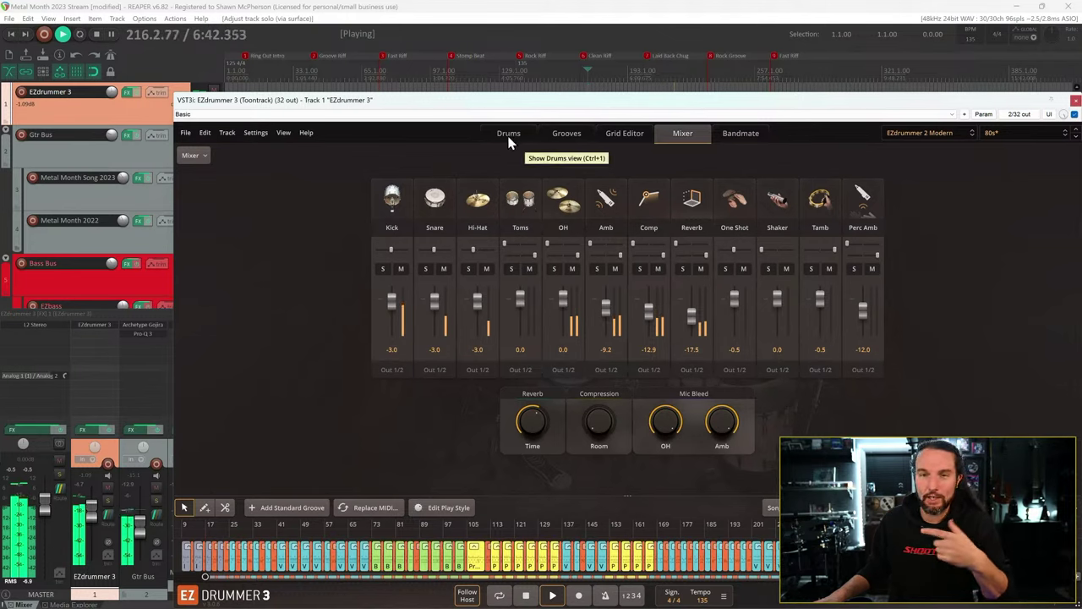
- Load the Original Mix preset and check its kit and mixer channels while the song plays
left_click(1023, 133)
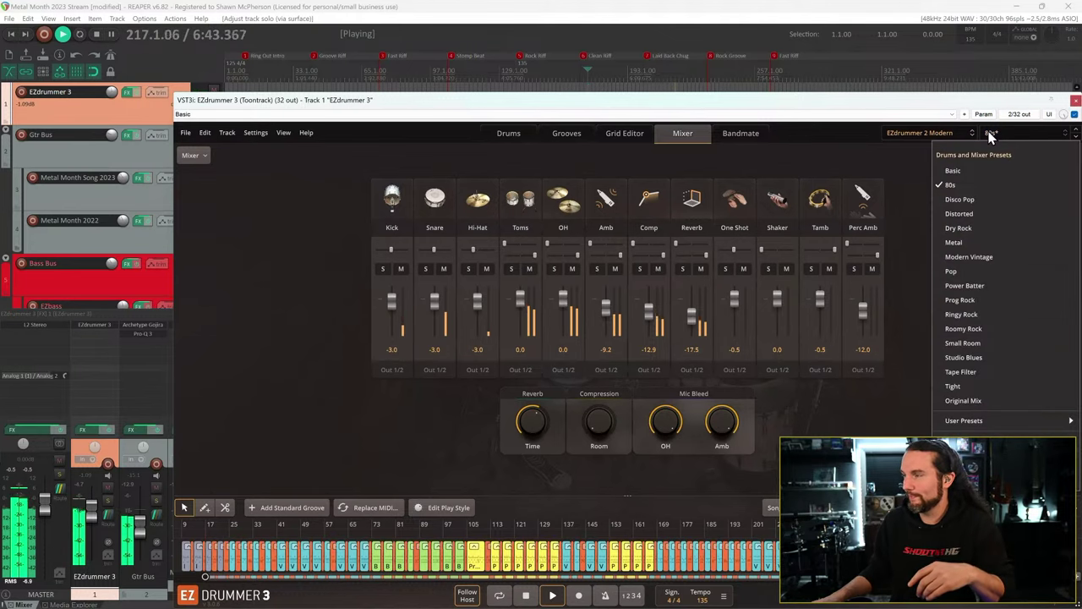
left_click(996, 402)
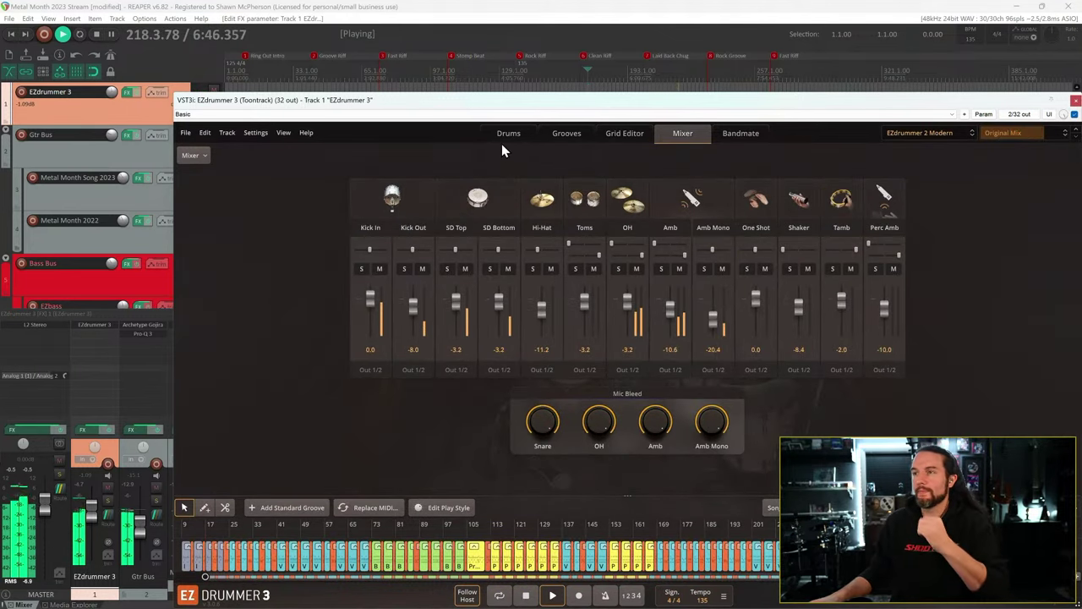
left_click(506, 133)
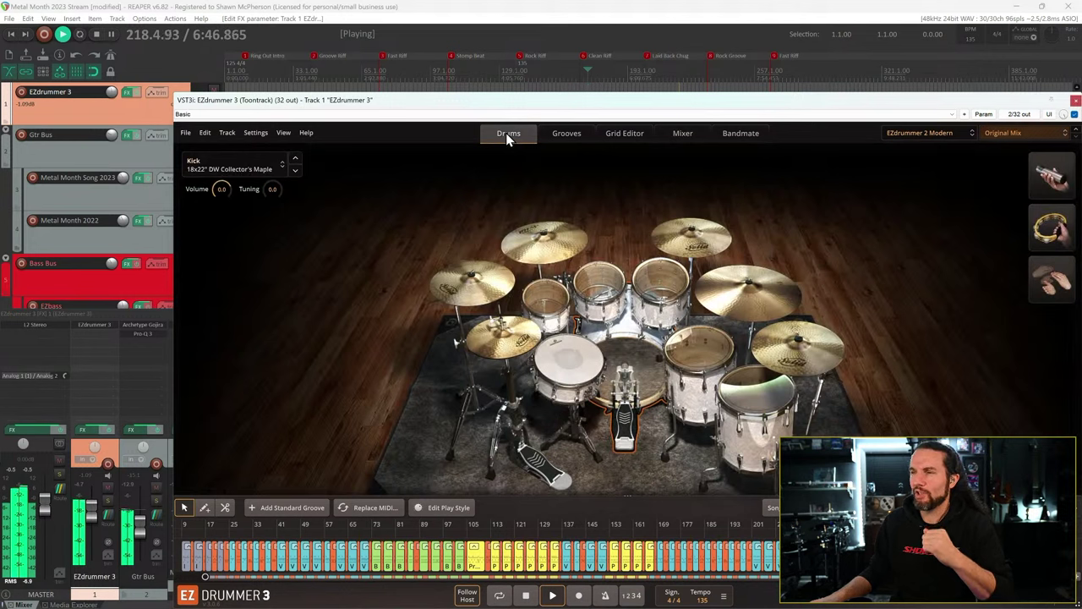
left_click(681, 135)
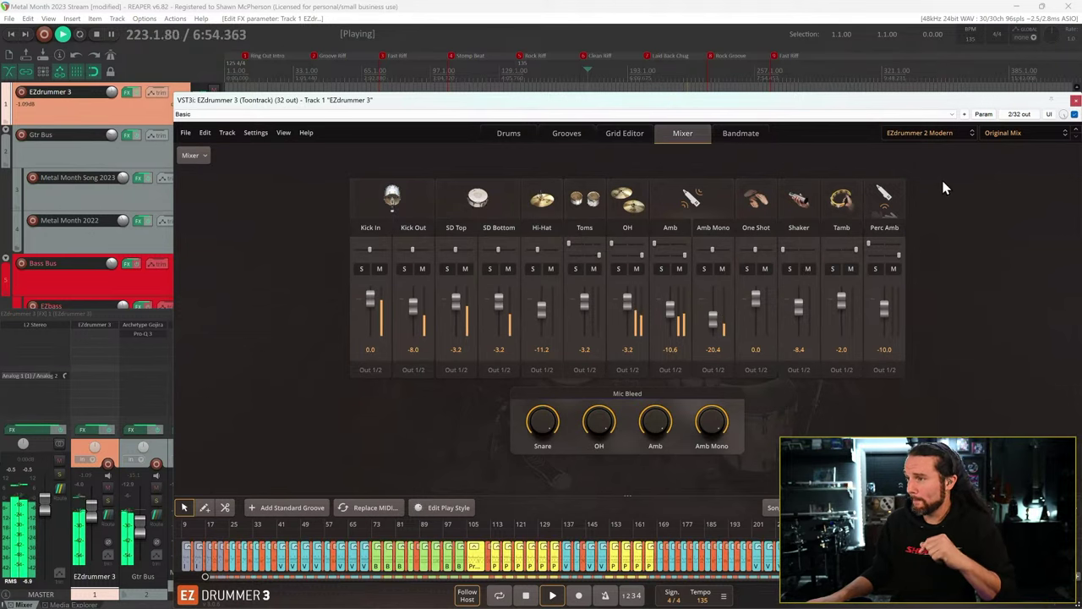
left_click(531, 135)
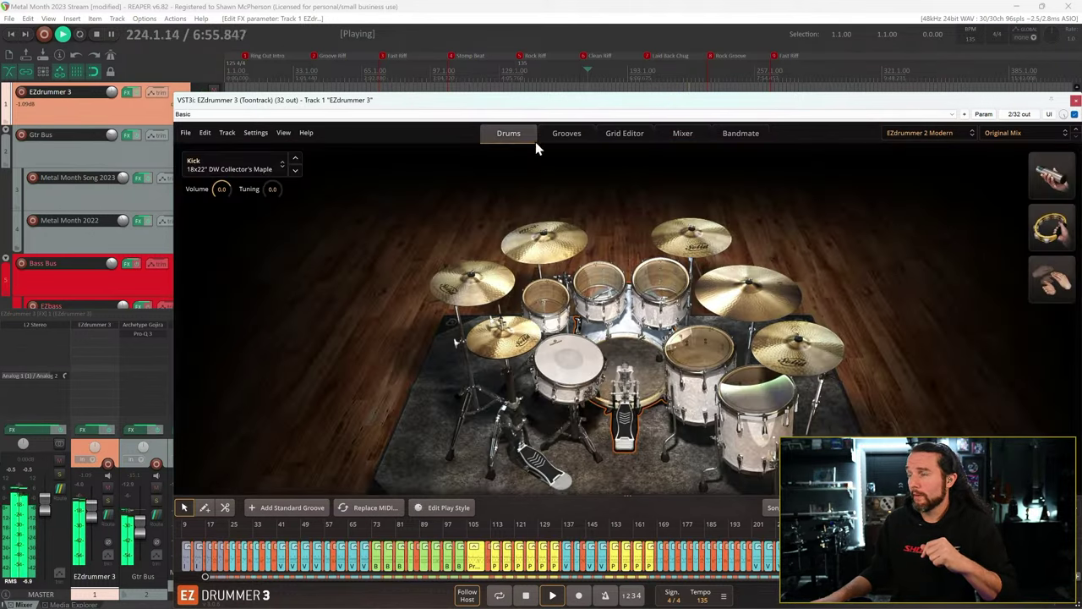
- Switch the drum library to Americana and stop playback
left_click(1011, 135)
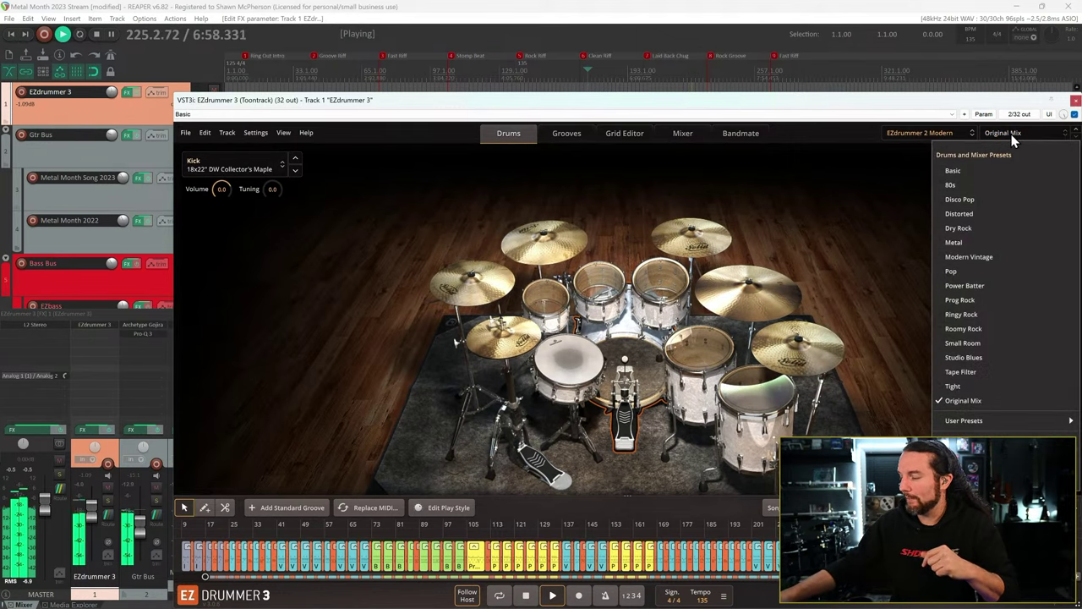
left_click(944, 133)
key("Return")
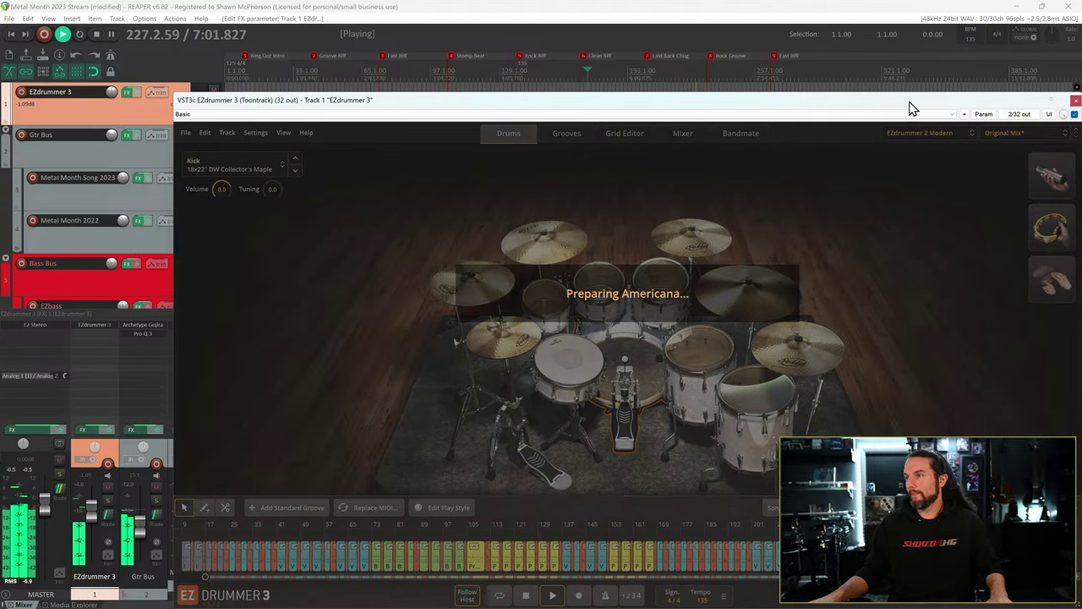
key("space")
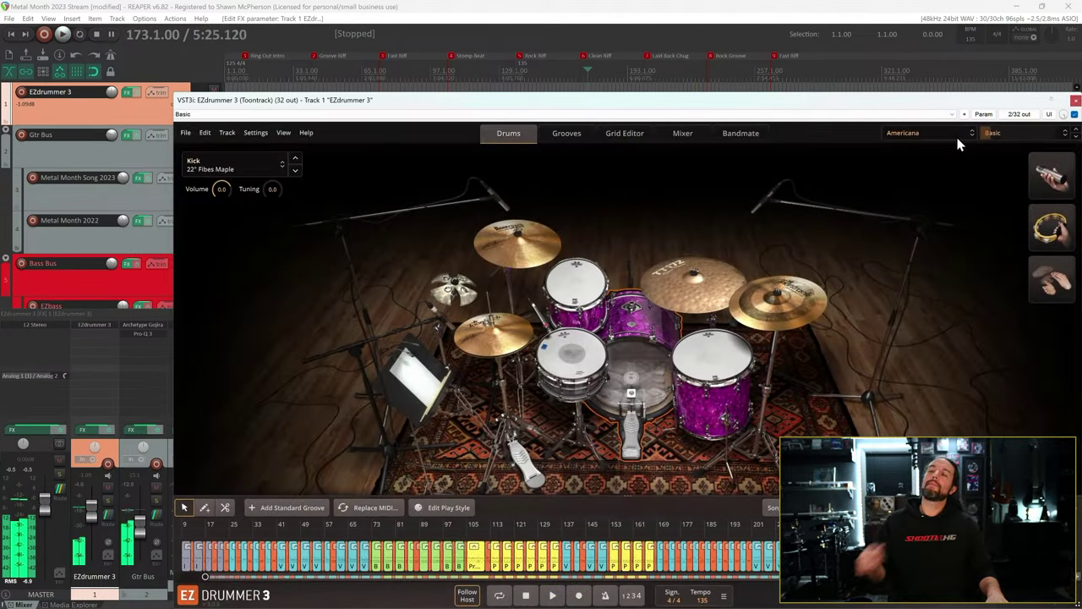
- Switch the drum library to EZdrummer 3 Bright Room and audition it with the song
left_click(946, 133)
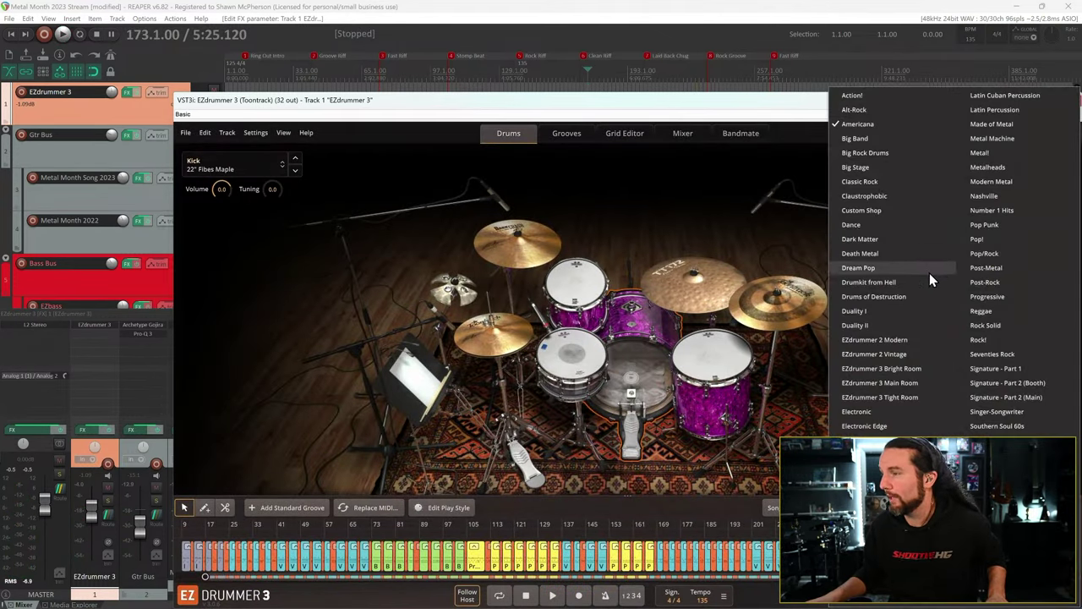
left_click(925, 371)
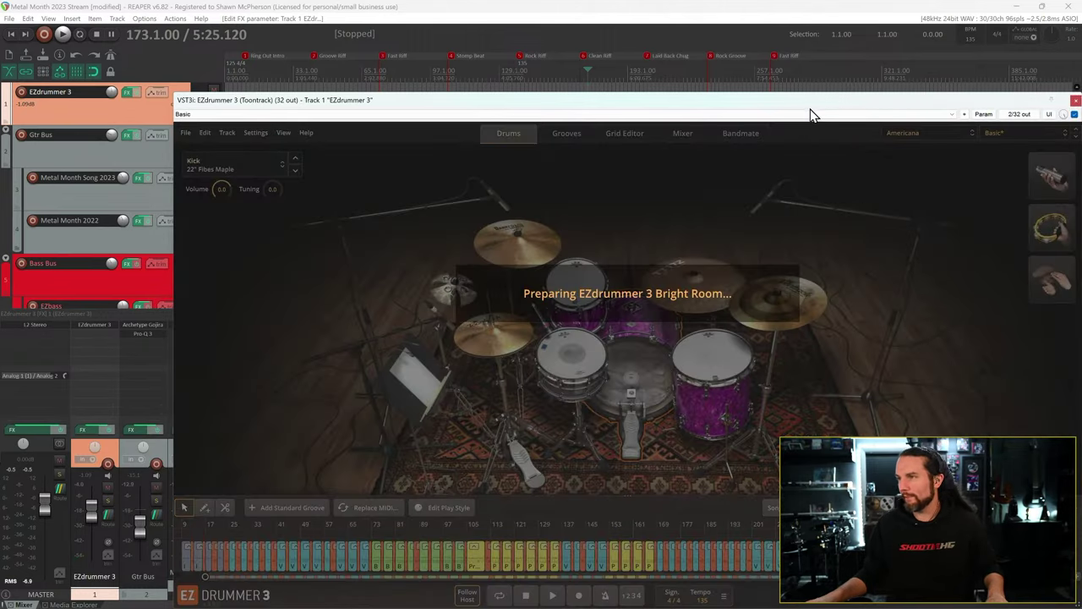
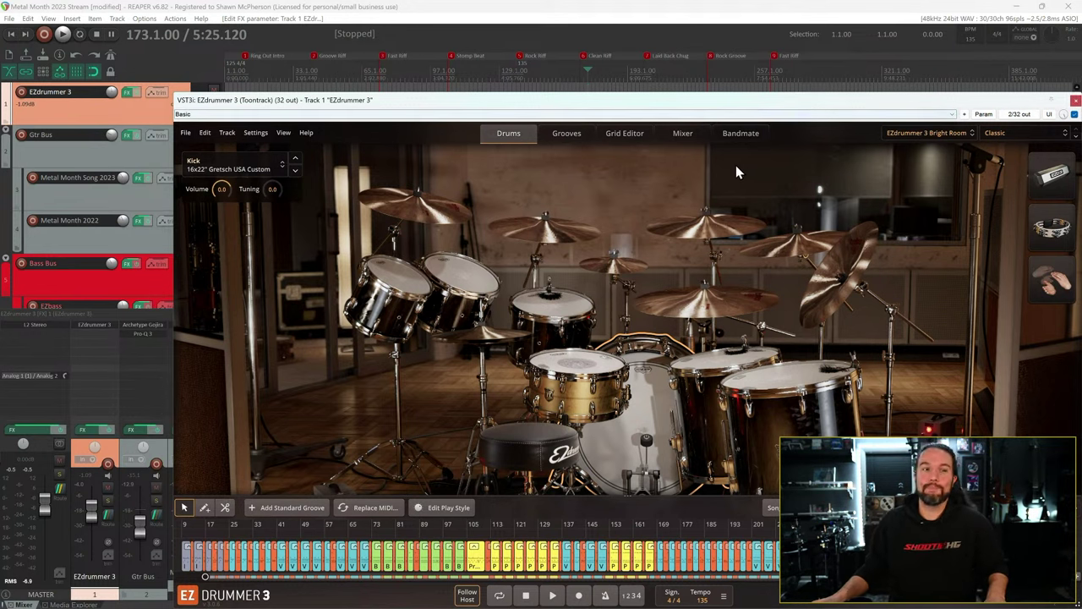
key("space")
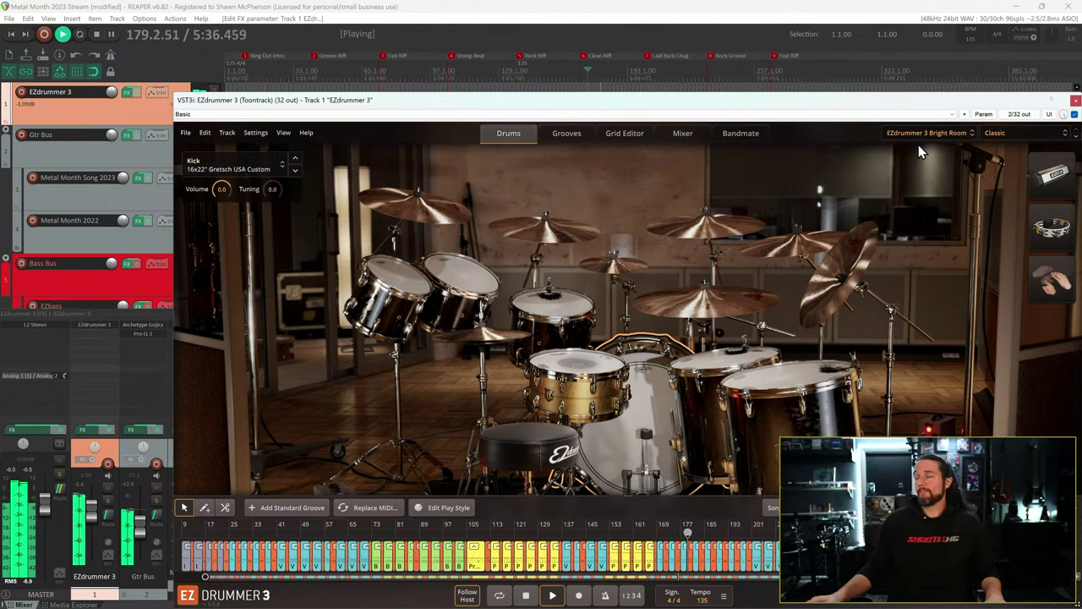
key("space")
- Load the Millennium Metal preset from Toontrack's Hard and Heavy presets
left_click(1013, 134)
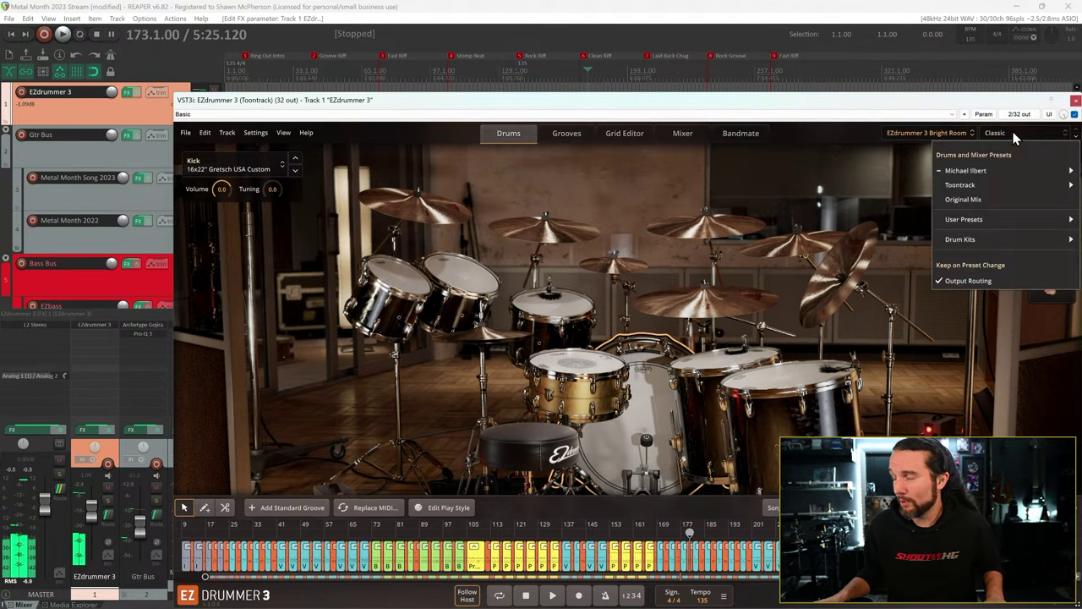
mouse_move(987, 185)
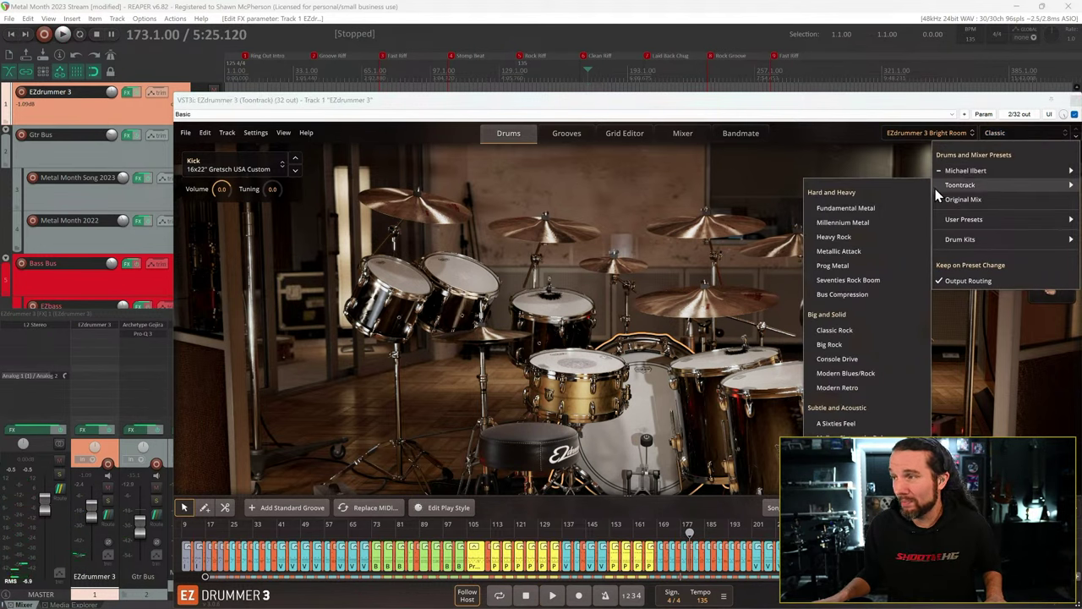
left_click(860, 222)
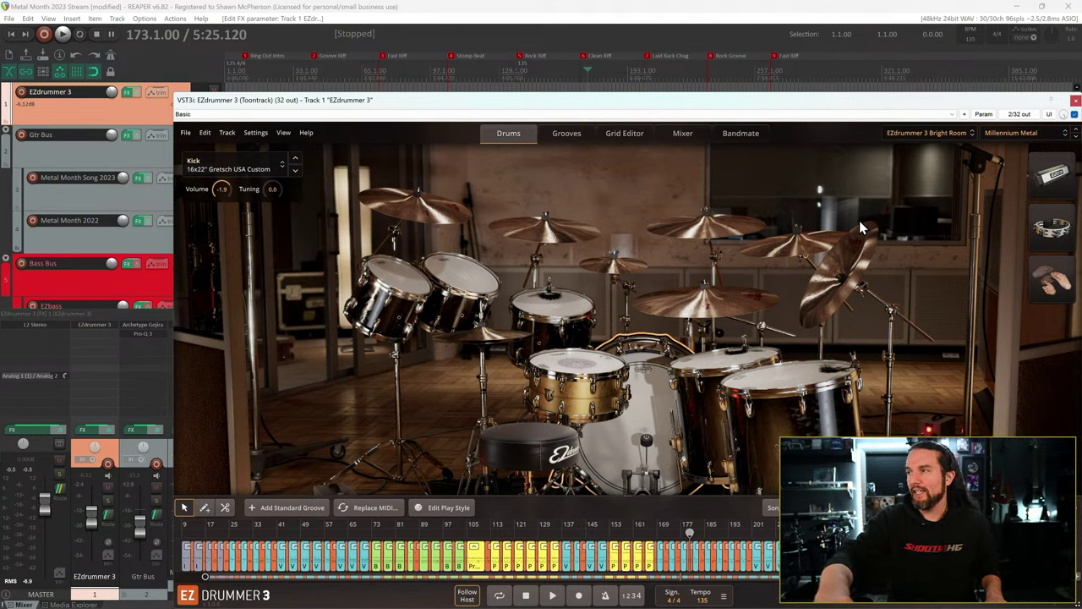
left_click(1010, 133)
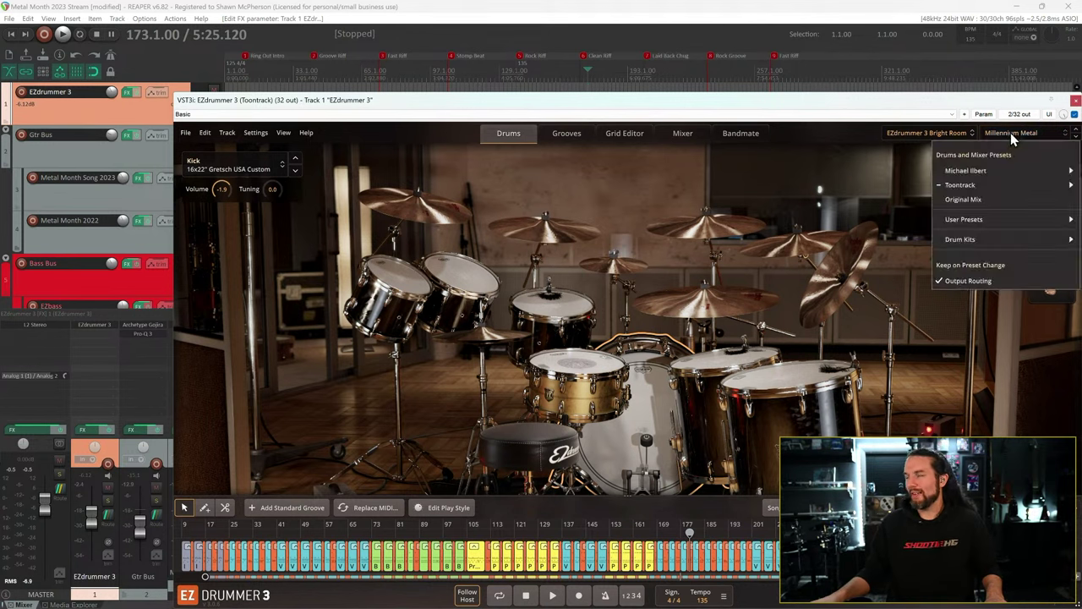
mouse_move(1003, 190)
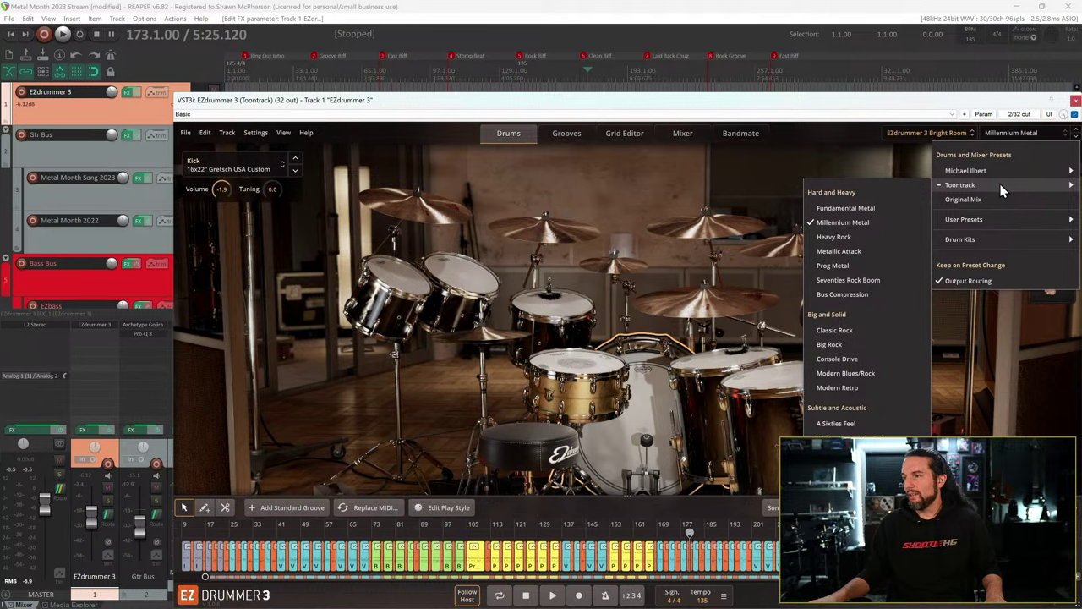
left_click(879, 111)
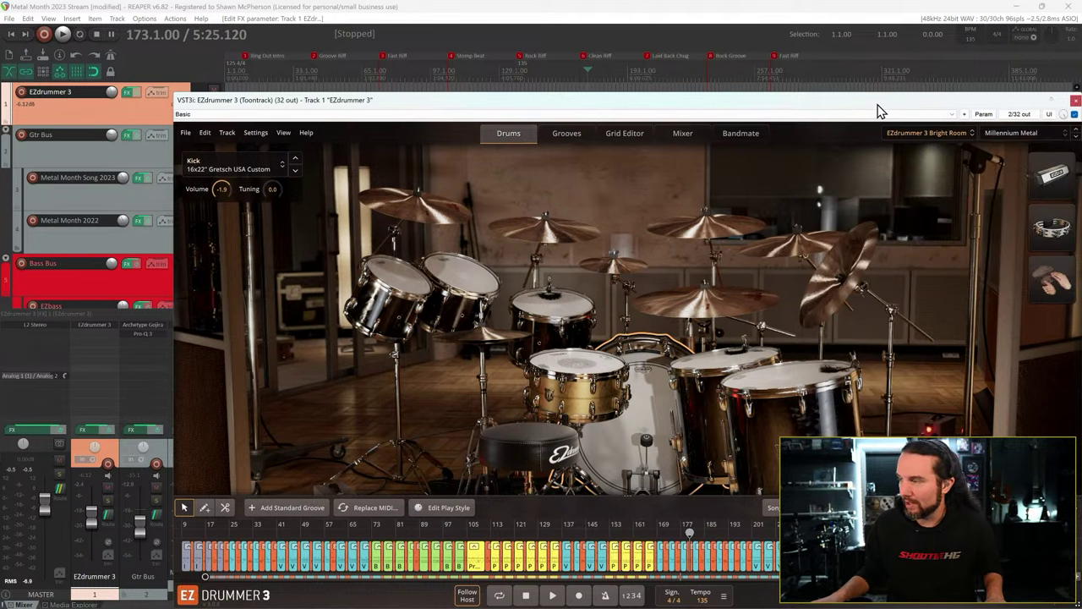
- Audition the Millennium Metal preset with the song, moving playback back to the intro and to bar 21
key("space")
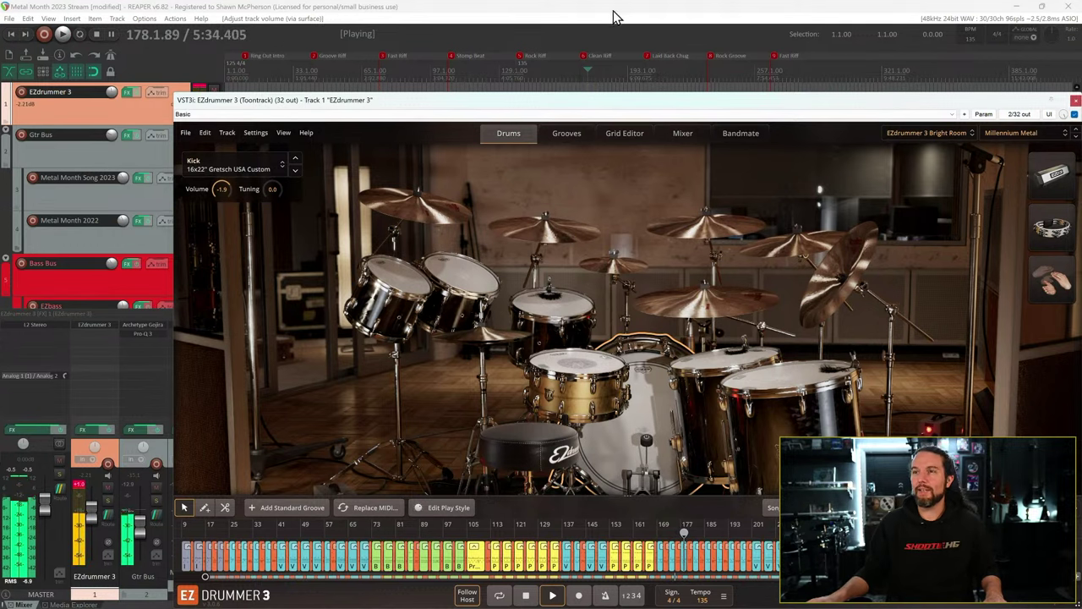
key("space")
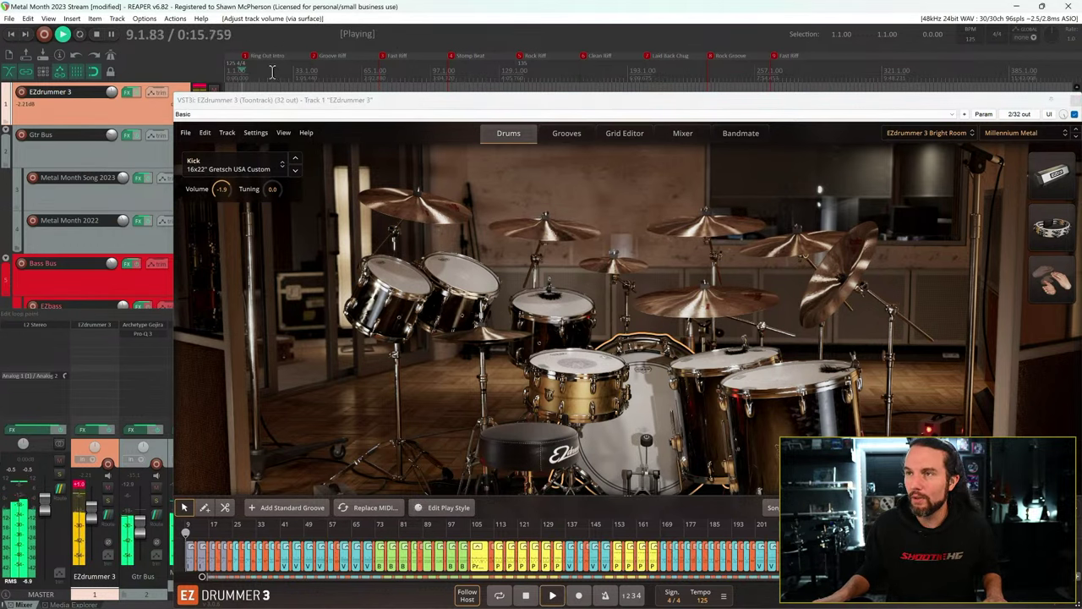
left_click(266, 74)
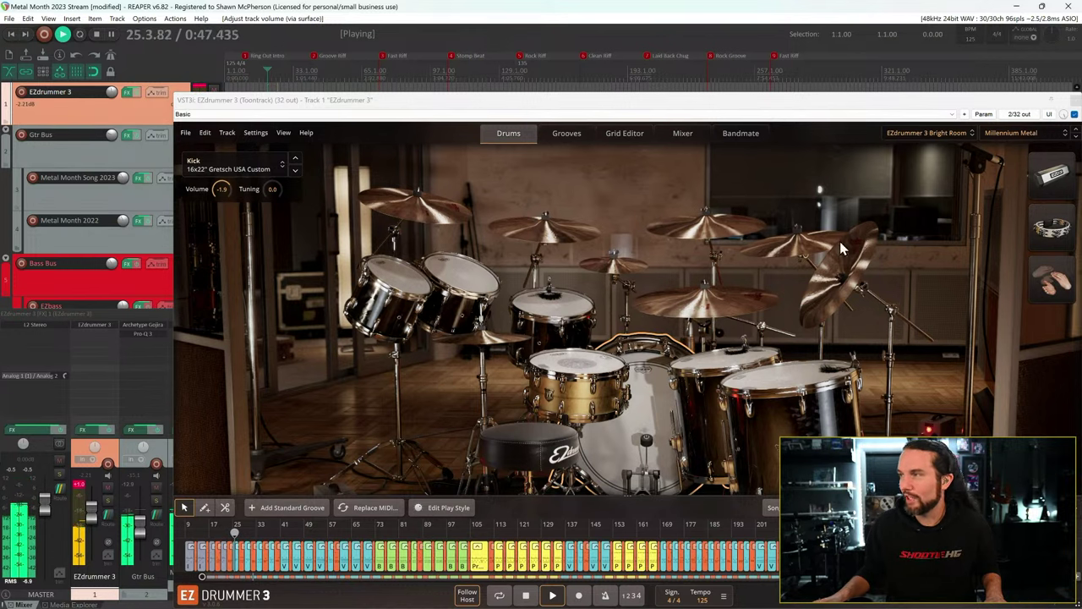
- Load Toontrack's Prog Metal preset and audition it from bar 21 and from the Stomp Beat marker
key("space")
left_click(1018, 132)
mouse_move(968, 186)
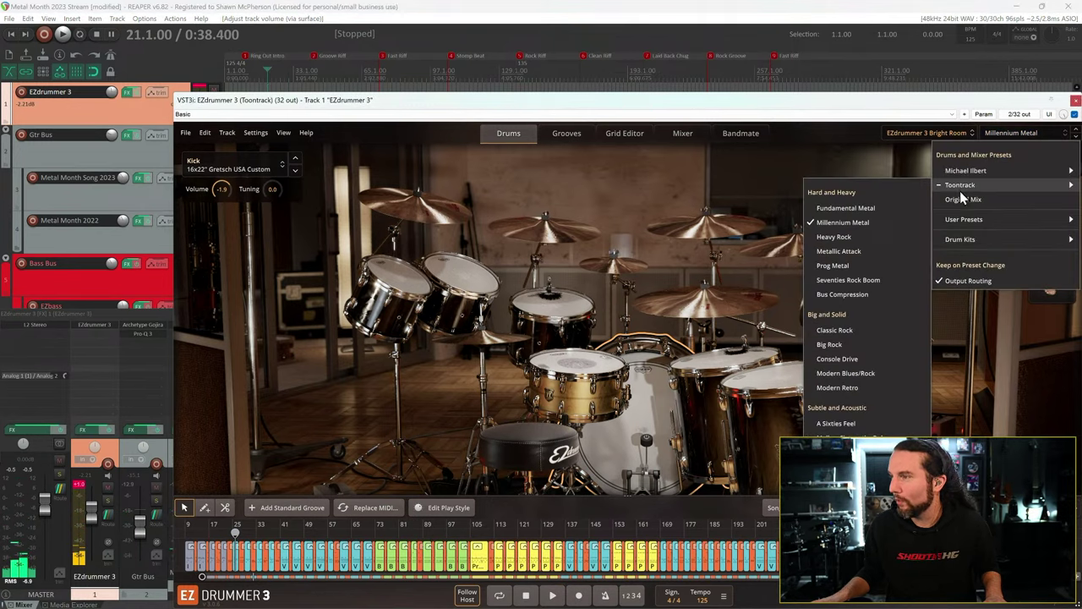
left_click(850, 265)
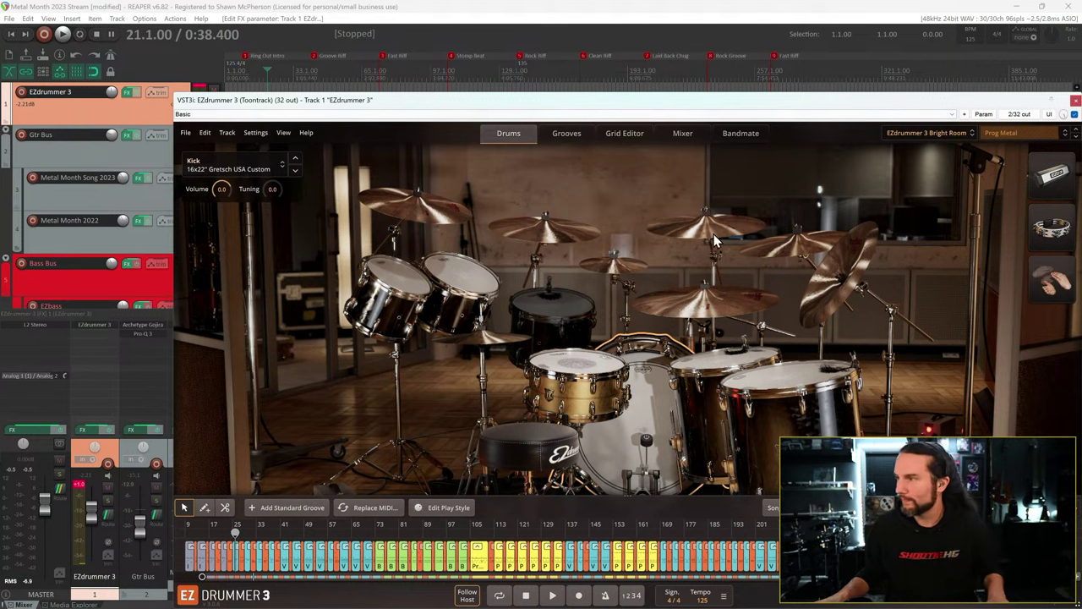
key("space")
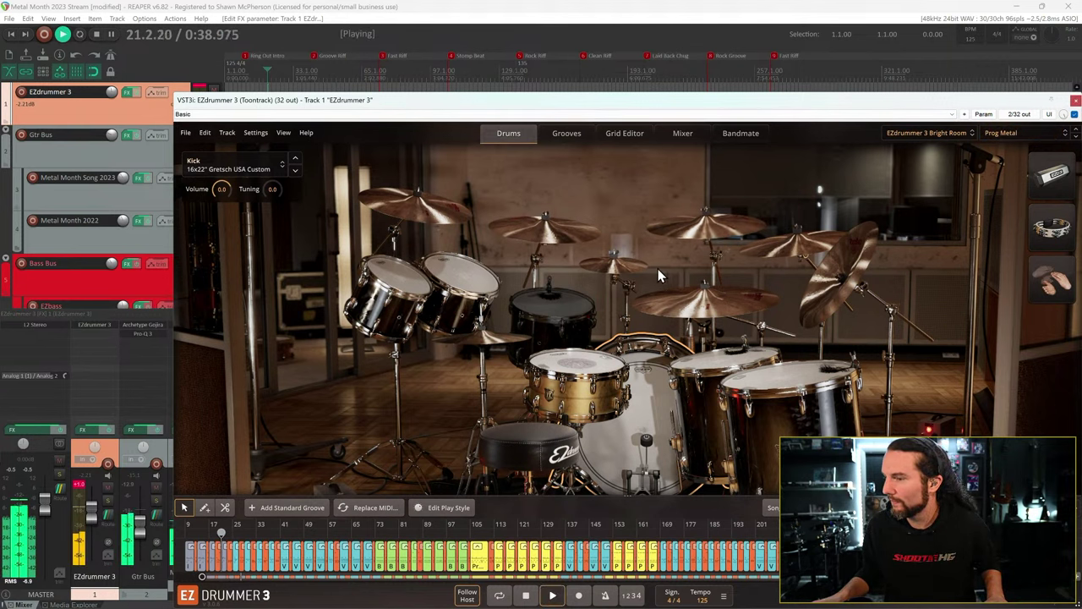
left_click(451, 56)
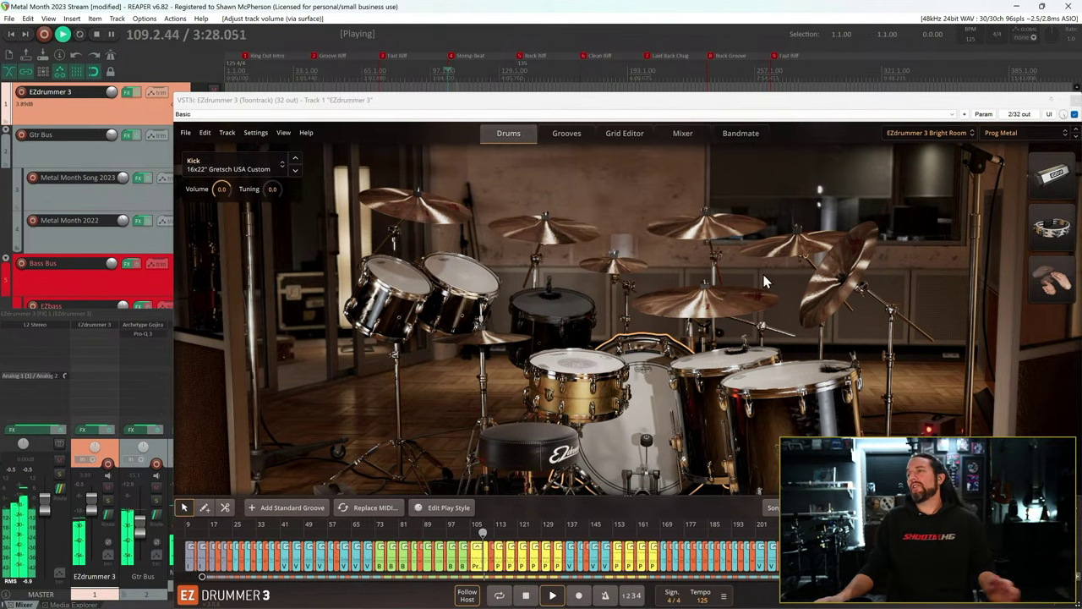
- Load Toontrack's Millennium Metal preset from Hard and Heavy again and reset the drum track's peak meter
left_click(1002, 133)
mouse_move(975, 175)
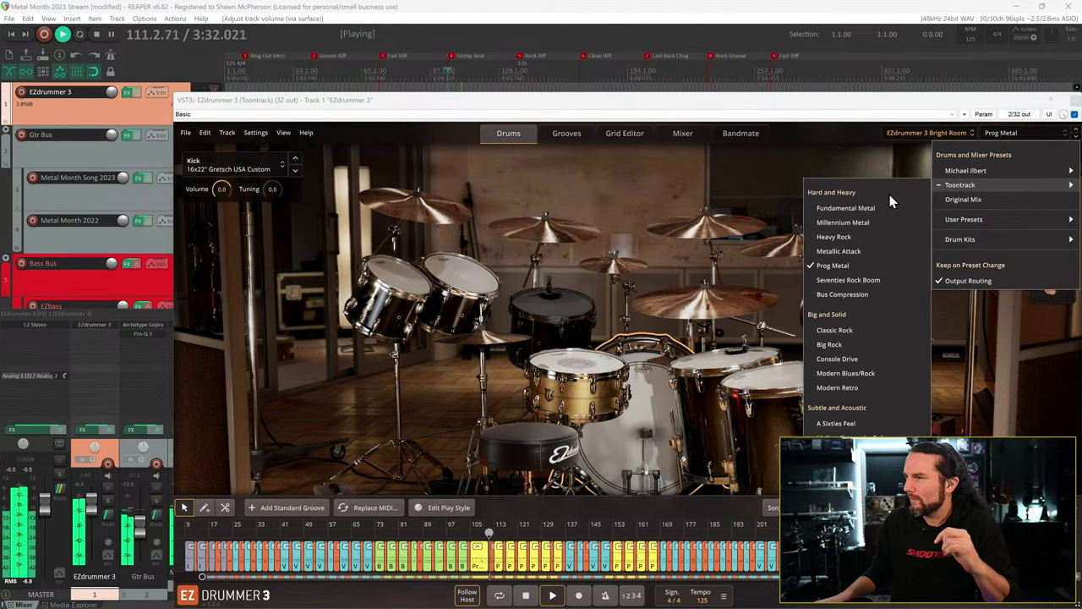
left_click(851, 223)
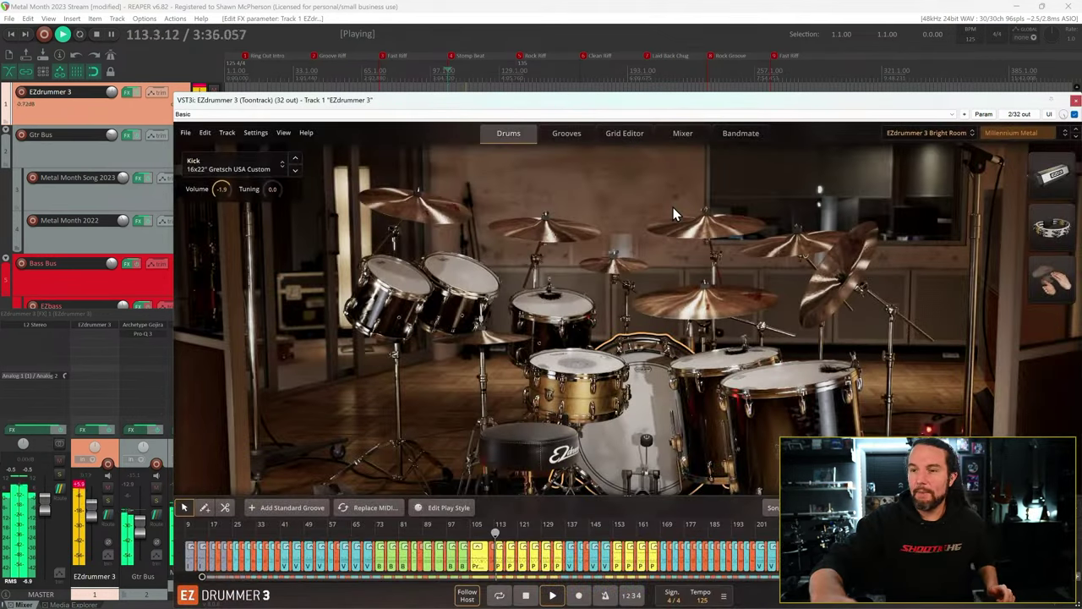
left_click(77, 486)
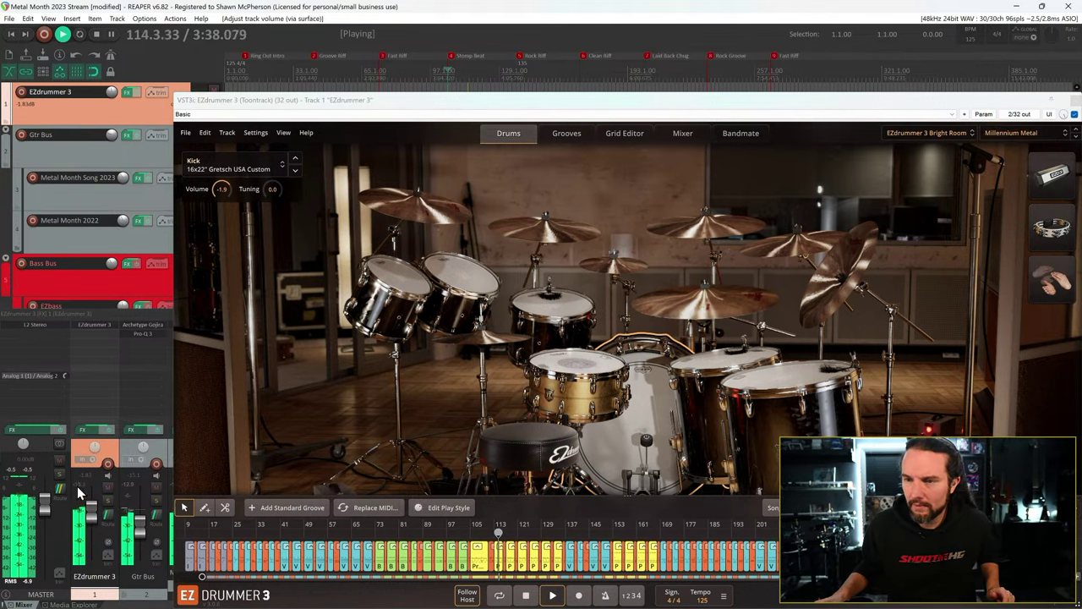
- Swap the kick for the 14x24" Masshoff Stainless Steel - Low Tuned and open its preset stack options
left_click(254, 165)
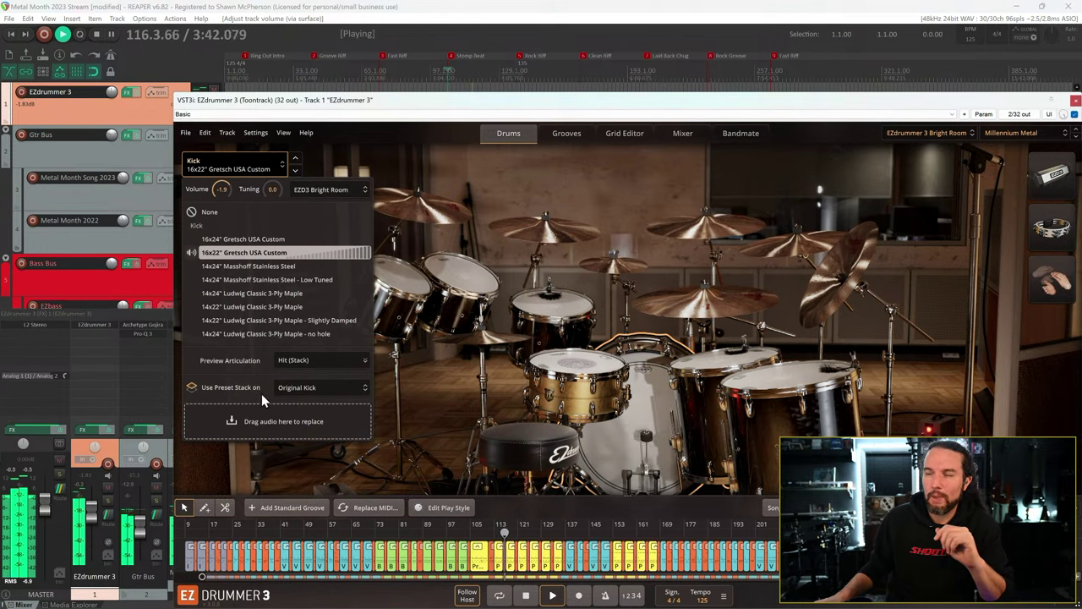
left_click(269, 279)
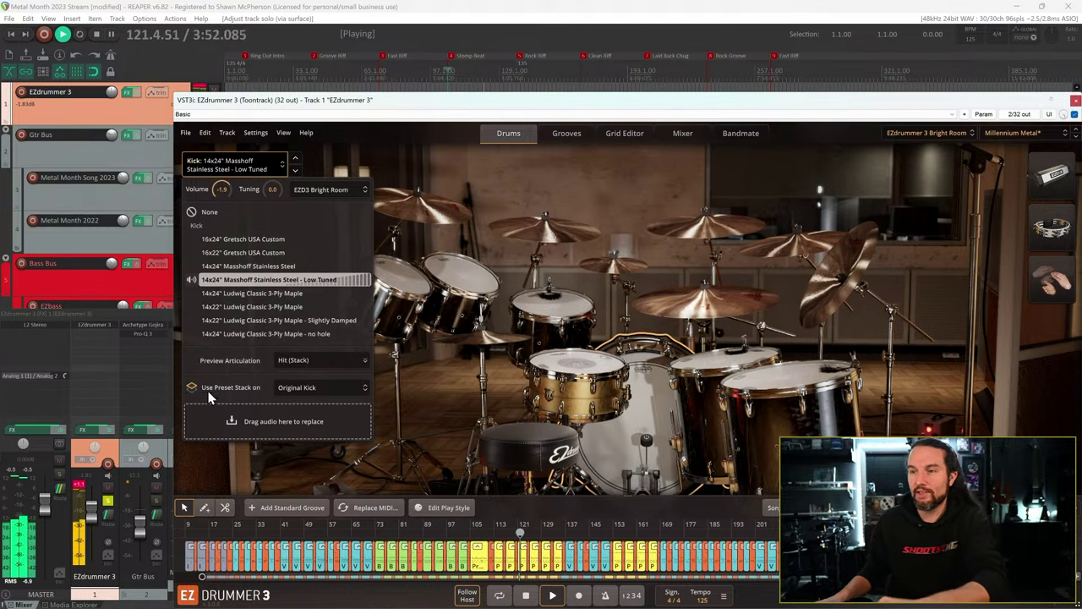
left_click(313, 388)
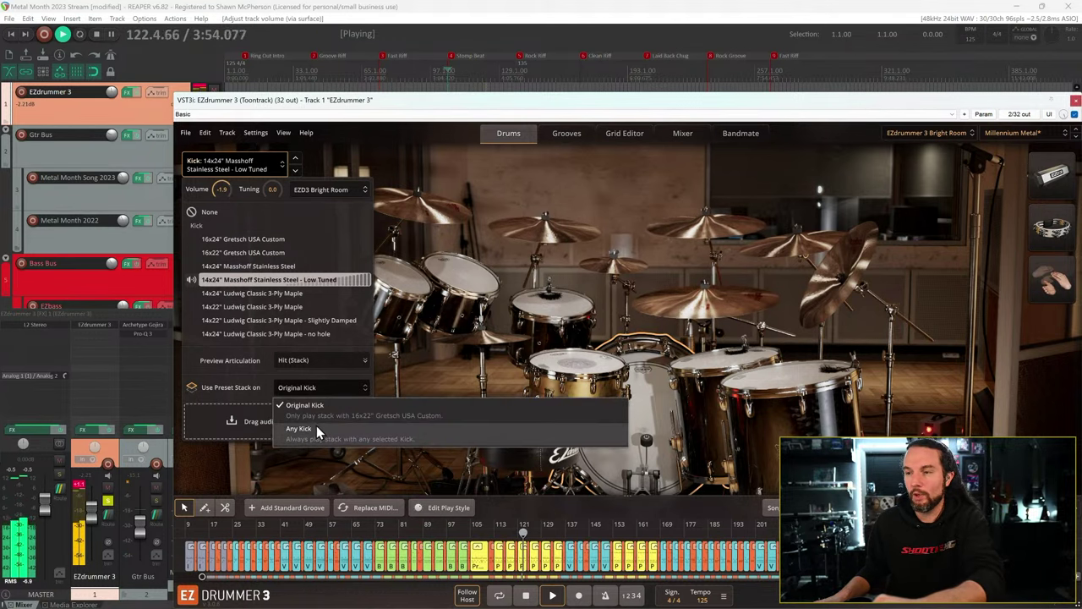
- Swap the snare for the 6.5x14" Tama Bell Brass - Low Tuned and use the preset stack on Any Snare, auditioning it before stopping playback
left_click(507, 397)
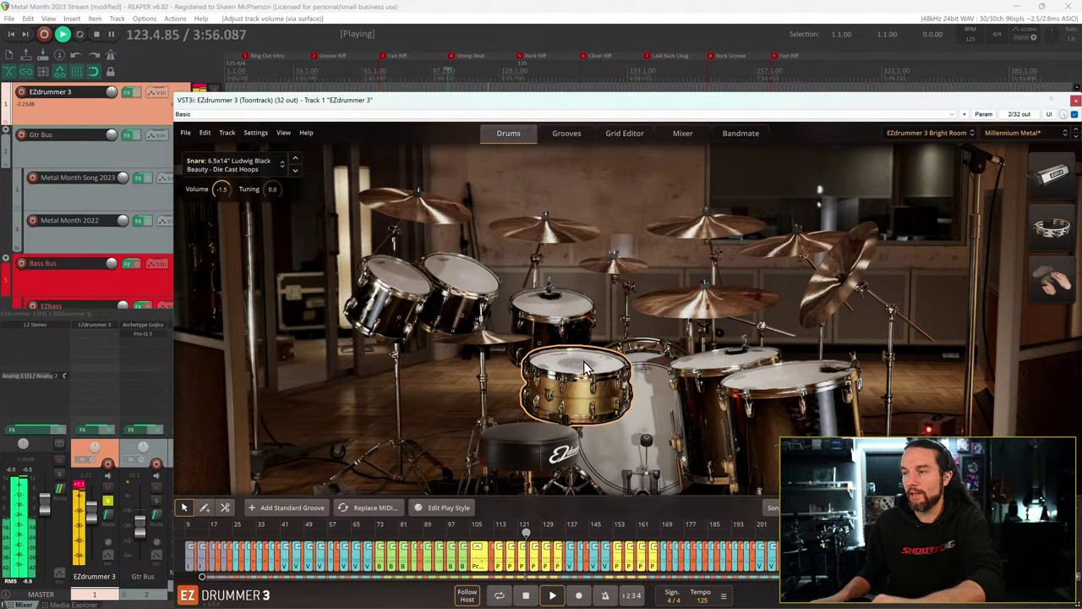
left_click(236, 166)
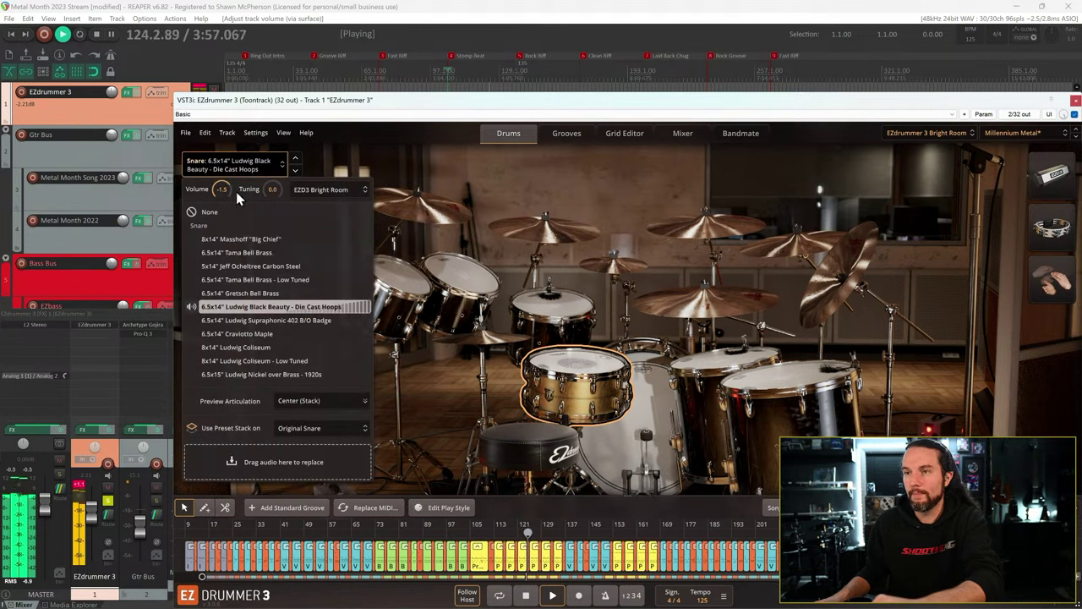
left_click(248, 279)
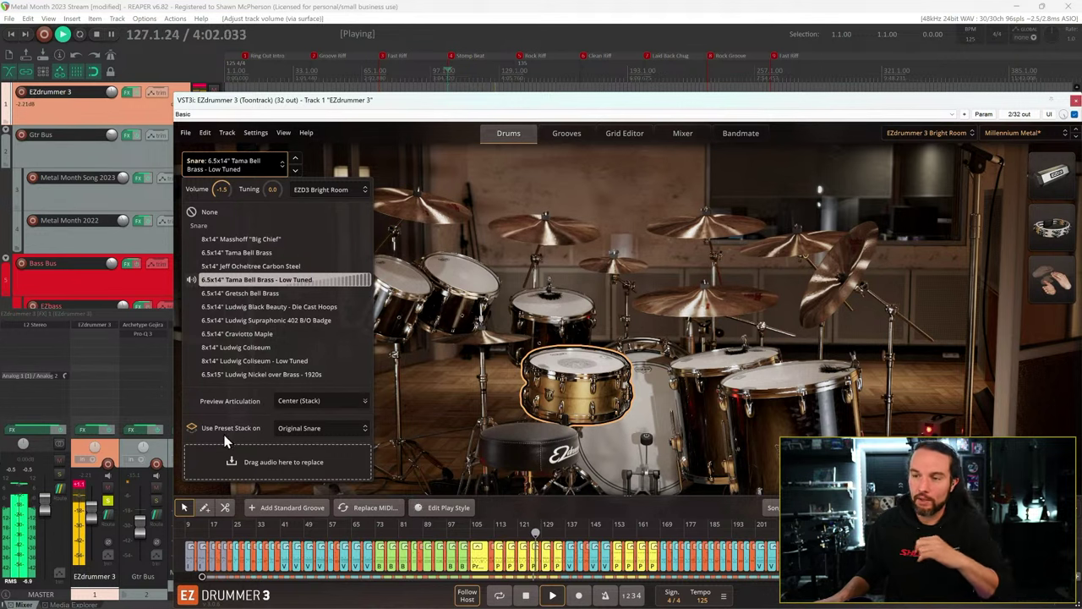
left_click(308, 431)
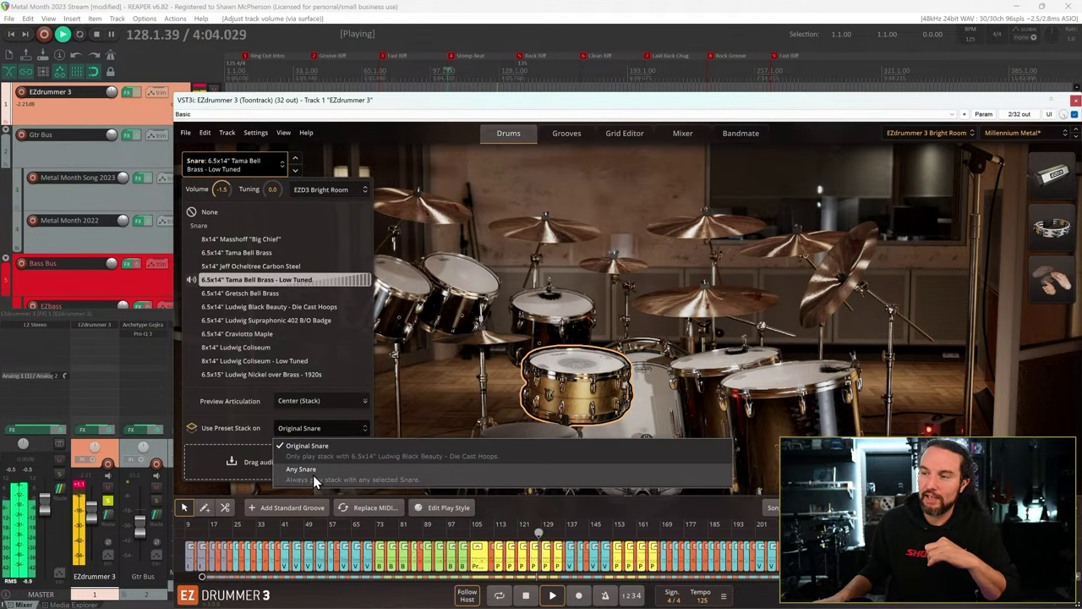
left_click(313, 474)
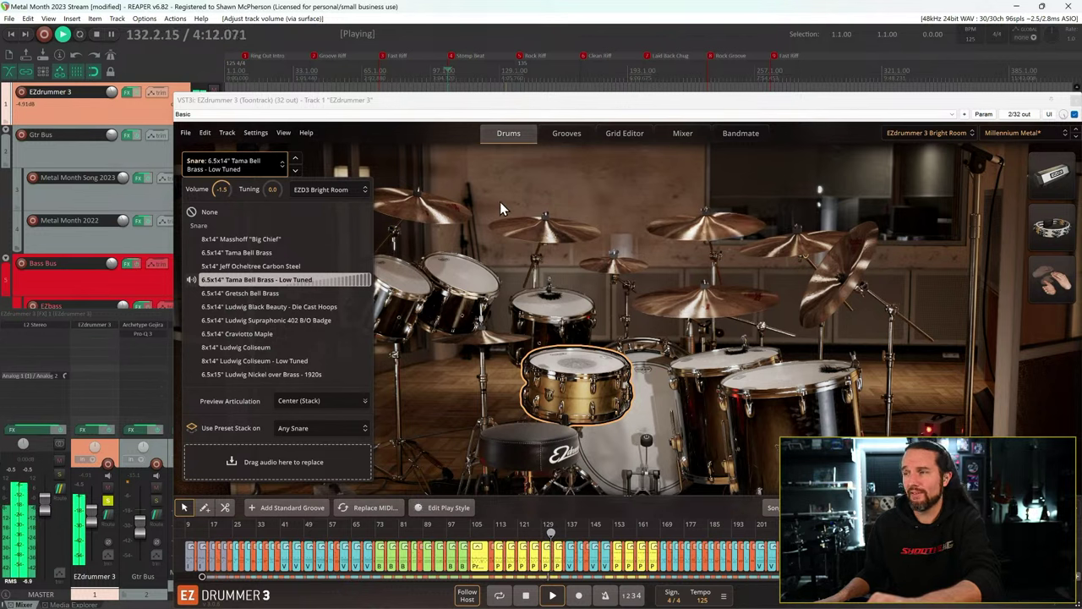
key("space")
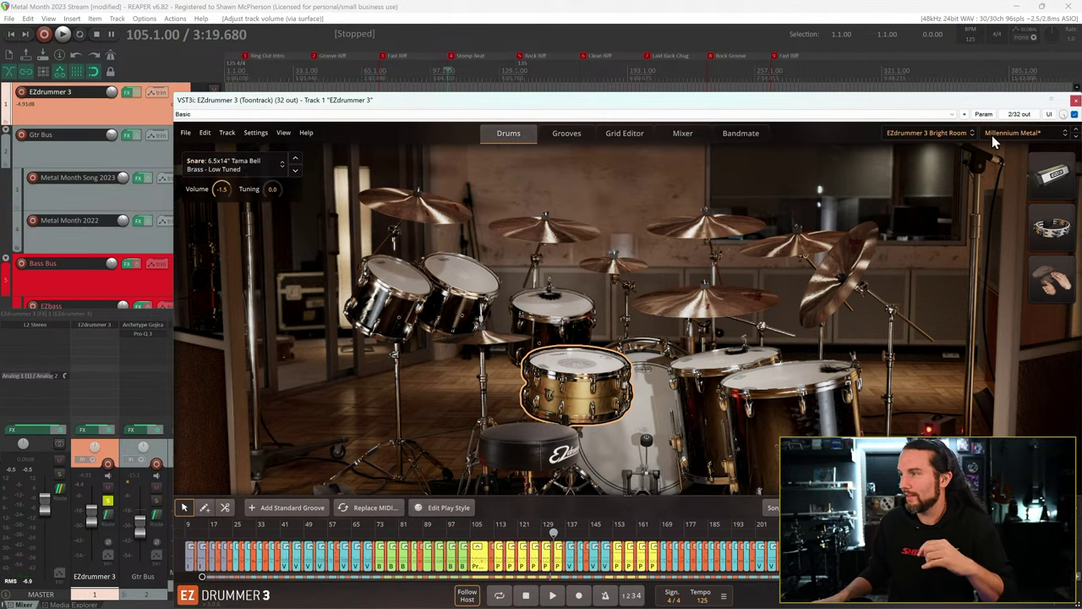
- Switch the drum library to EZdrummer 3 Main Room, start playback and load the Original Mix preset
left_click(943, 136)
left_click(871, 341)
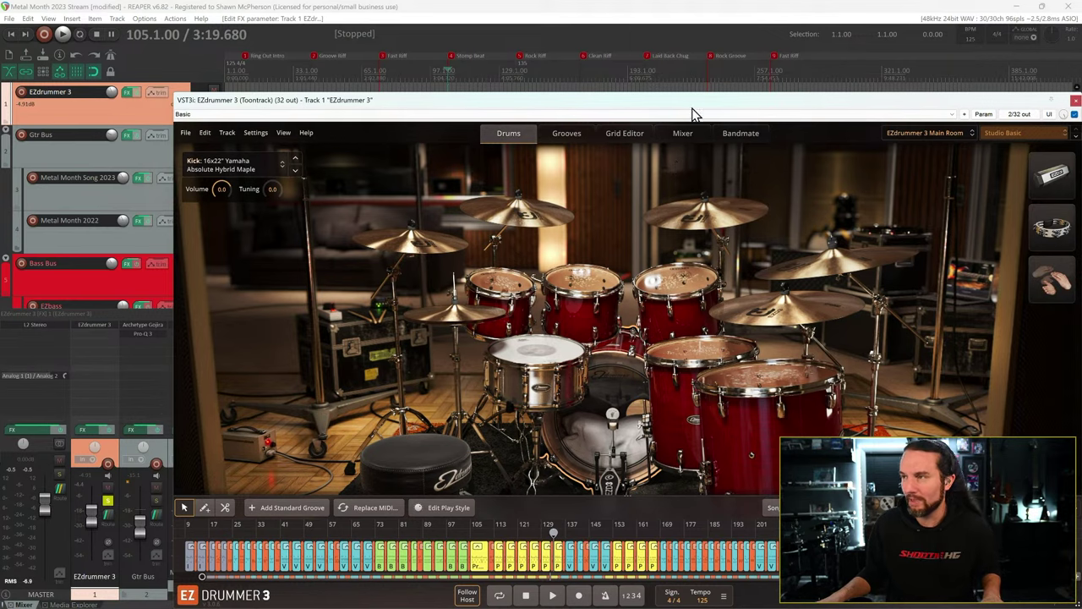
key("space")
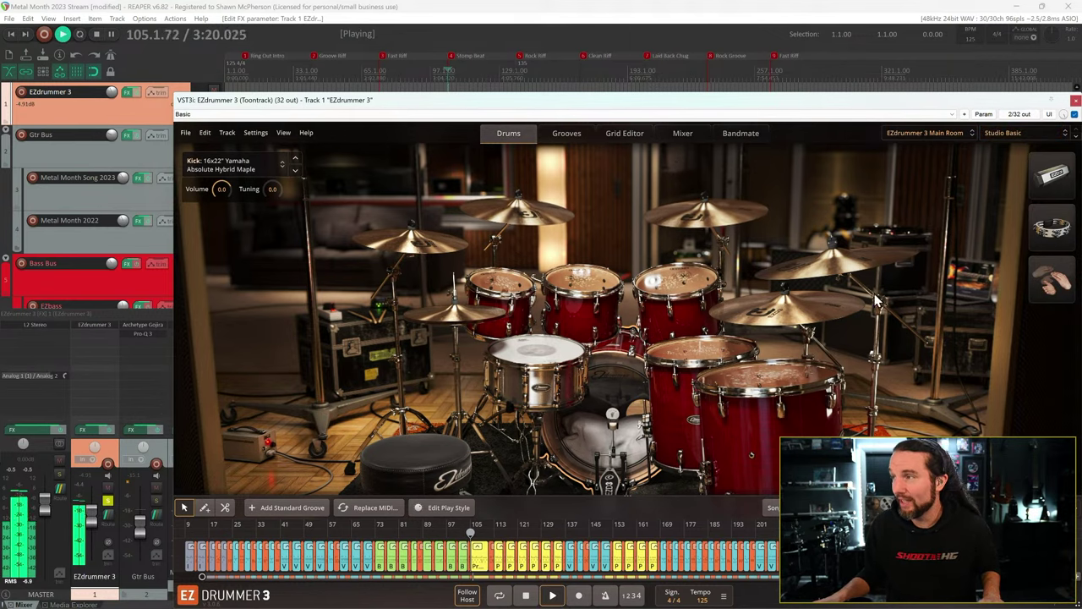
left_click(1004, 134)
left_click(979, 203)
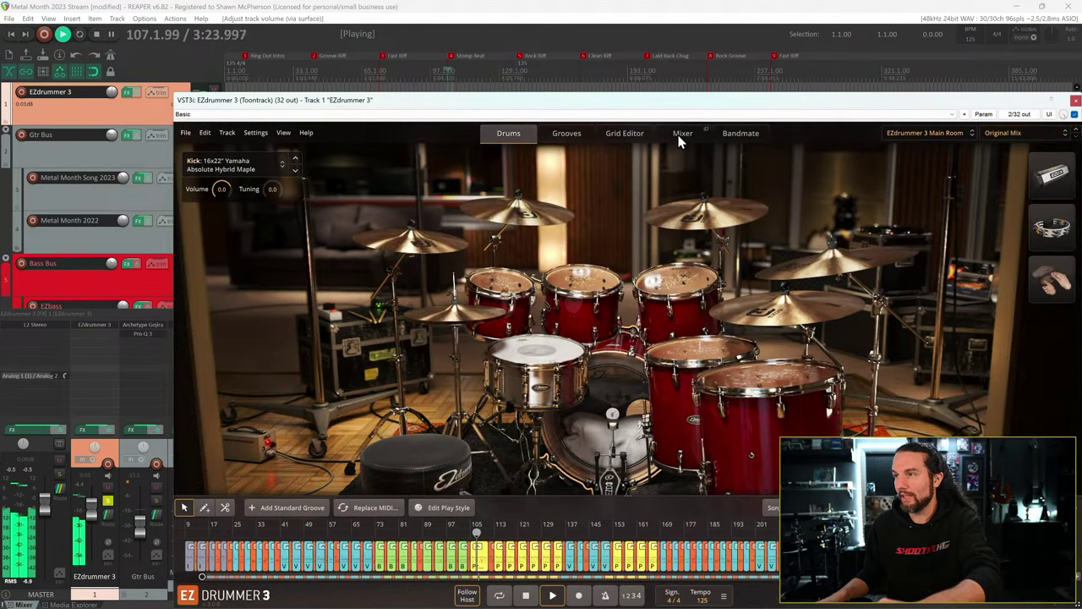
- Solo the Kick In and Snare Top mixer channels to hear their raw sound, clear both solos and return to the drum kit view
left_click(680, 135)
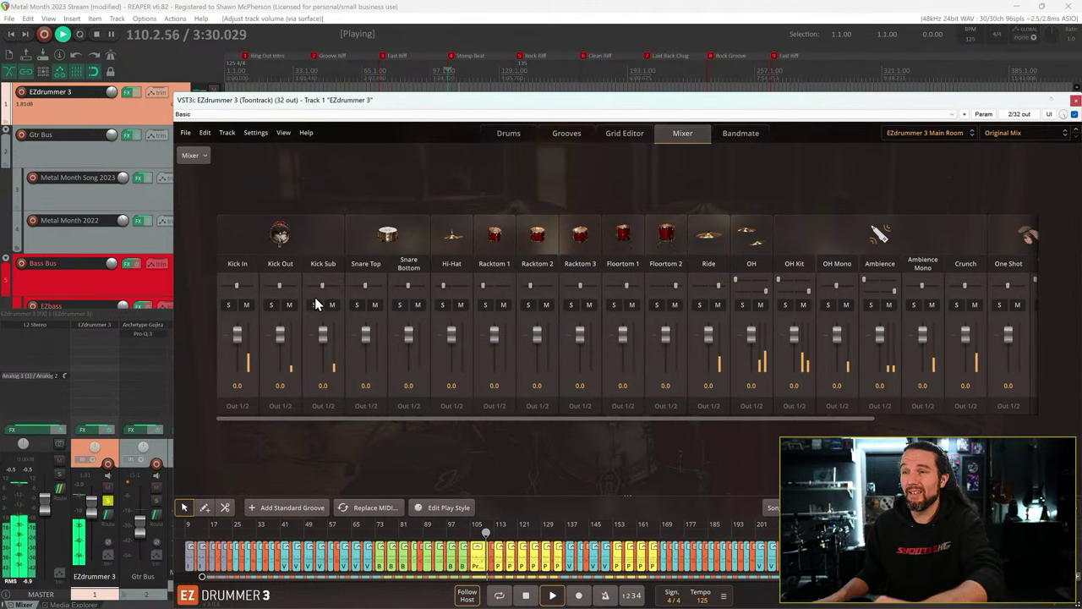
left_click(229, 305)
left_click(356, 305)
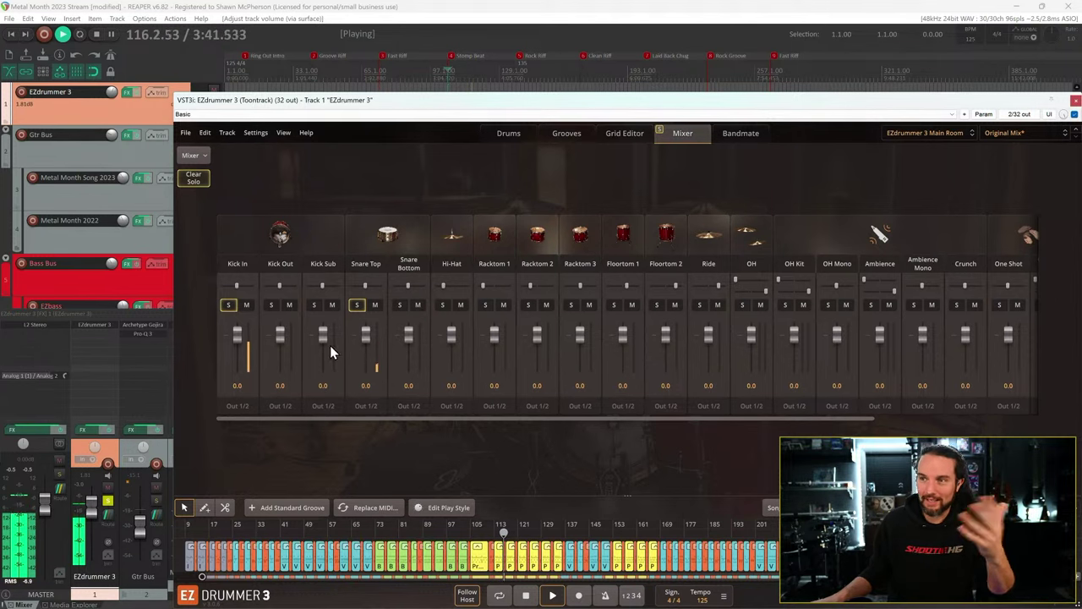
left_click(356, 305)
left_click(229, 305)
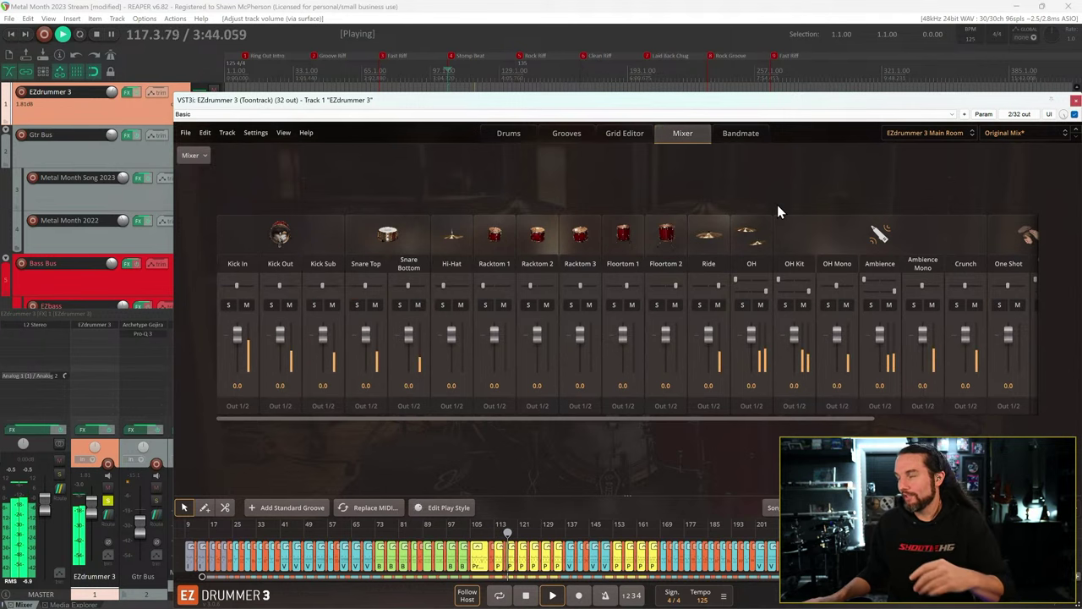
left_click(512, 133)
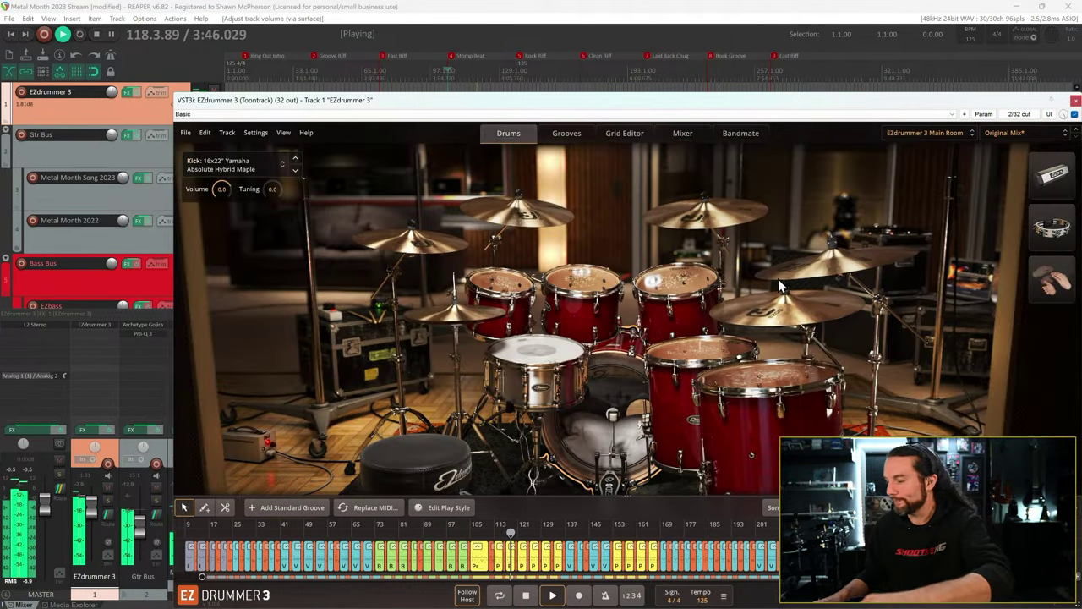
- Switch the drum library to Hard Rock and audition its Original Mix preset with the song playing
left_click(934, 133)
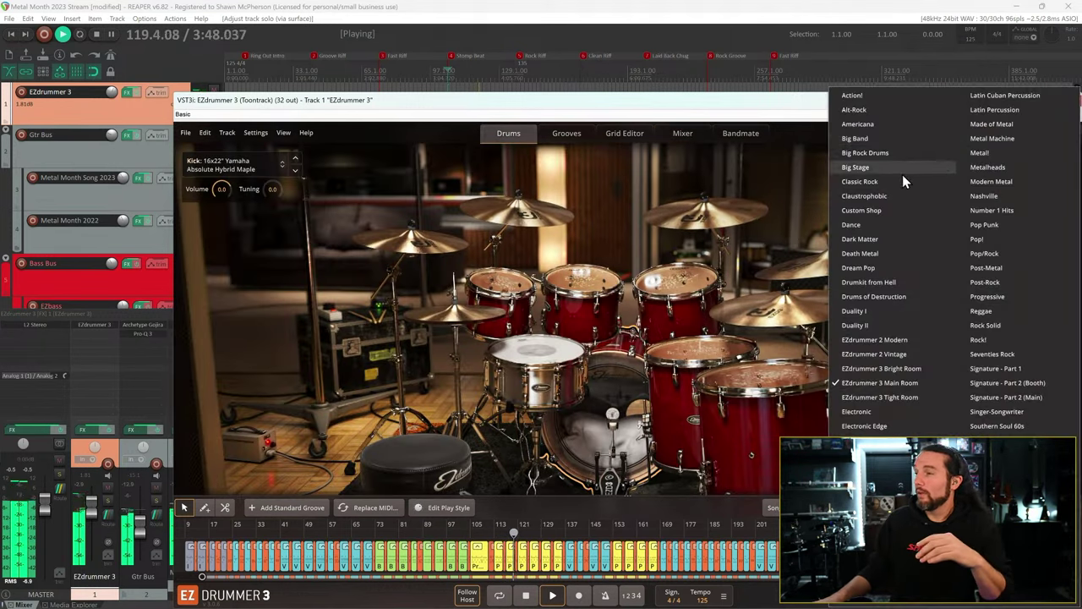
left_click(897, 385)
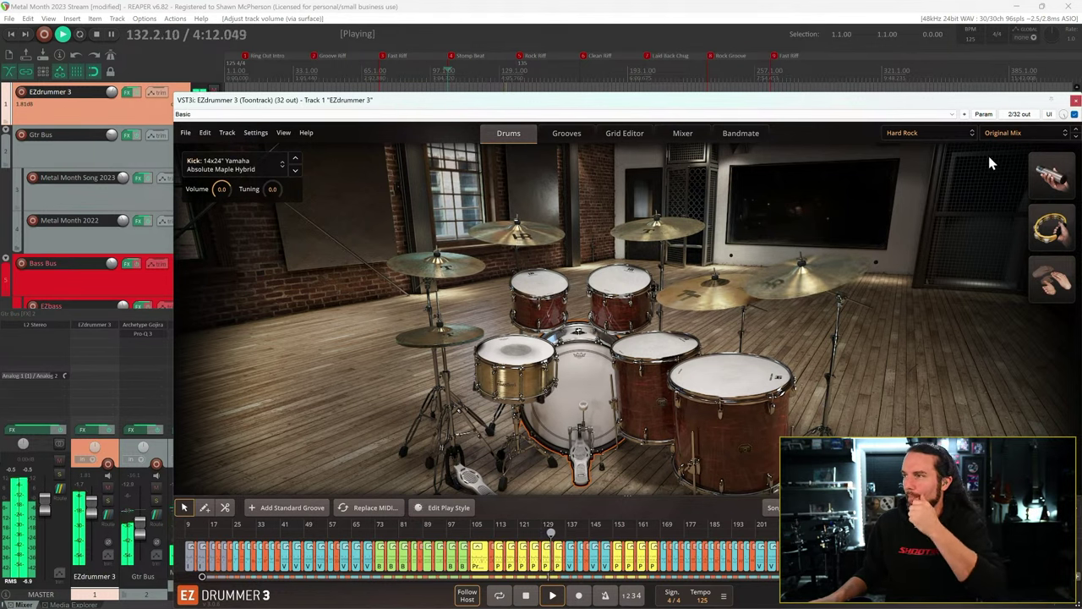
left_click(1003, 131)
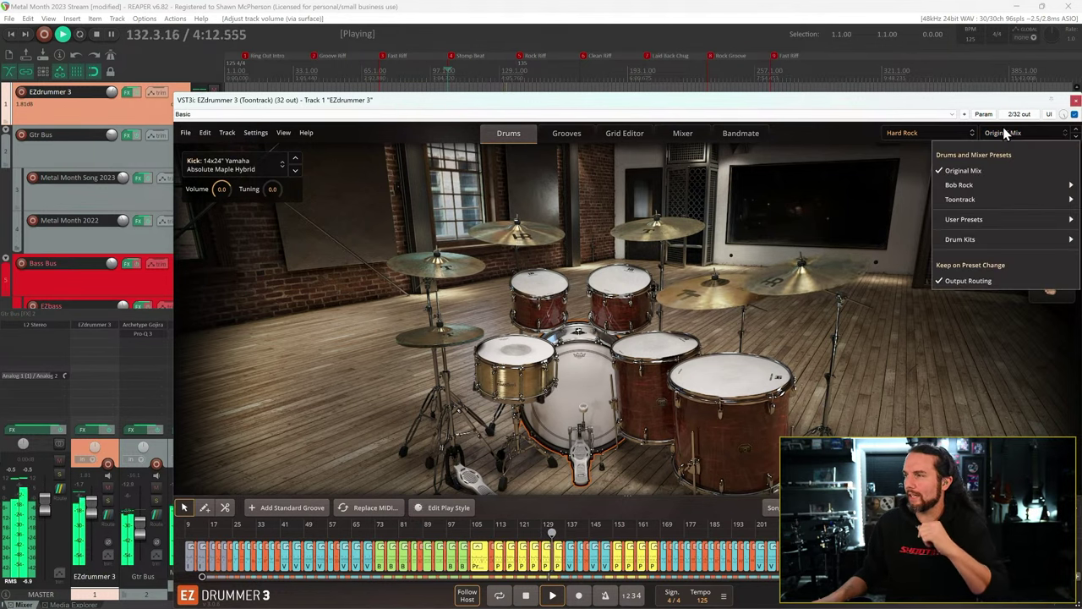
left_click(877, 110)
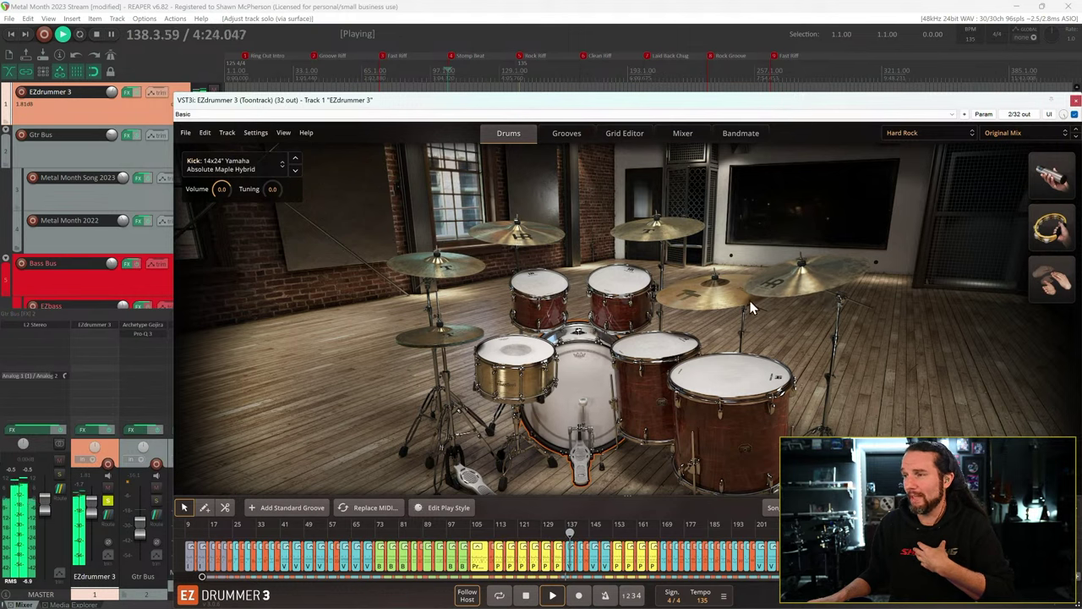
- Examine the Hard Rock library's mixer channels while the drums play, and stop playback
left_click(697, 295)
left_click(683, 133)
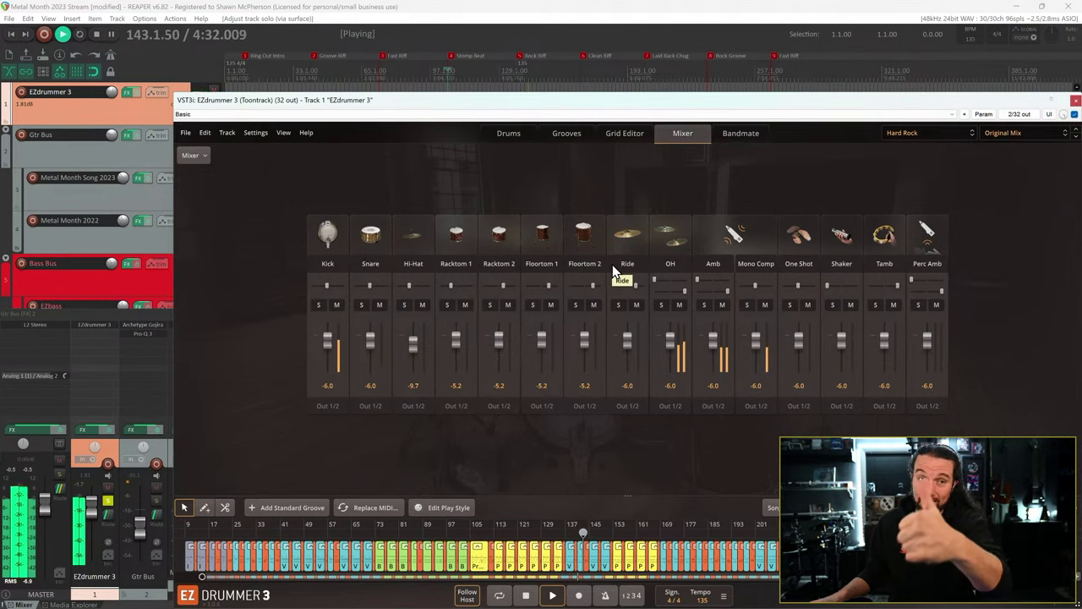
left_click(930, 133)
left_click(771, 113)
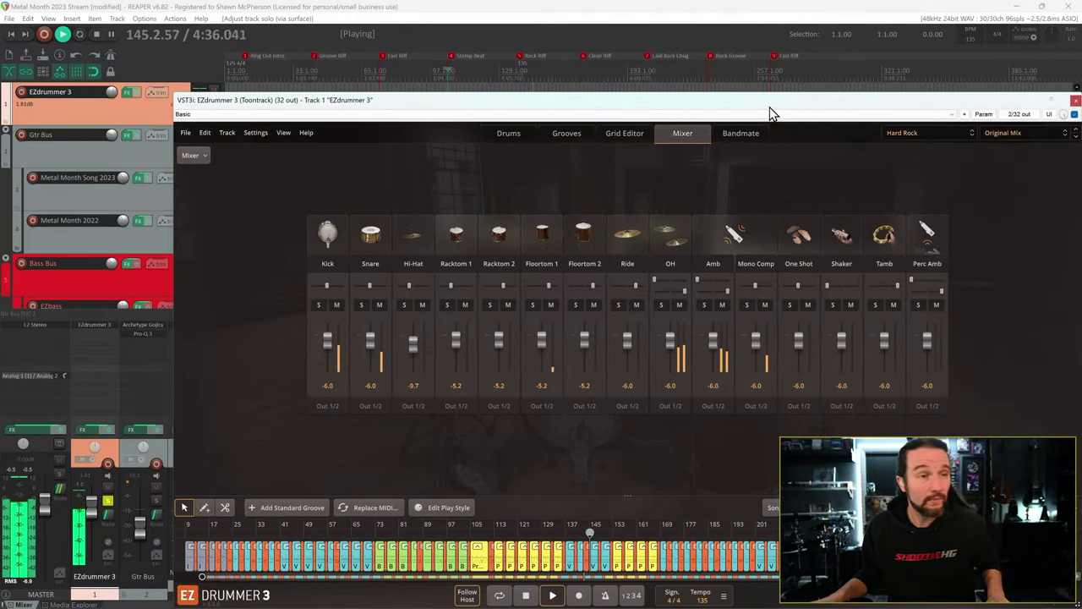
key("space")
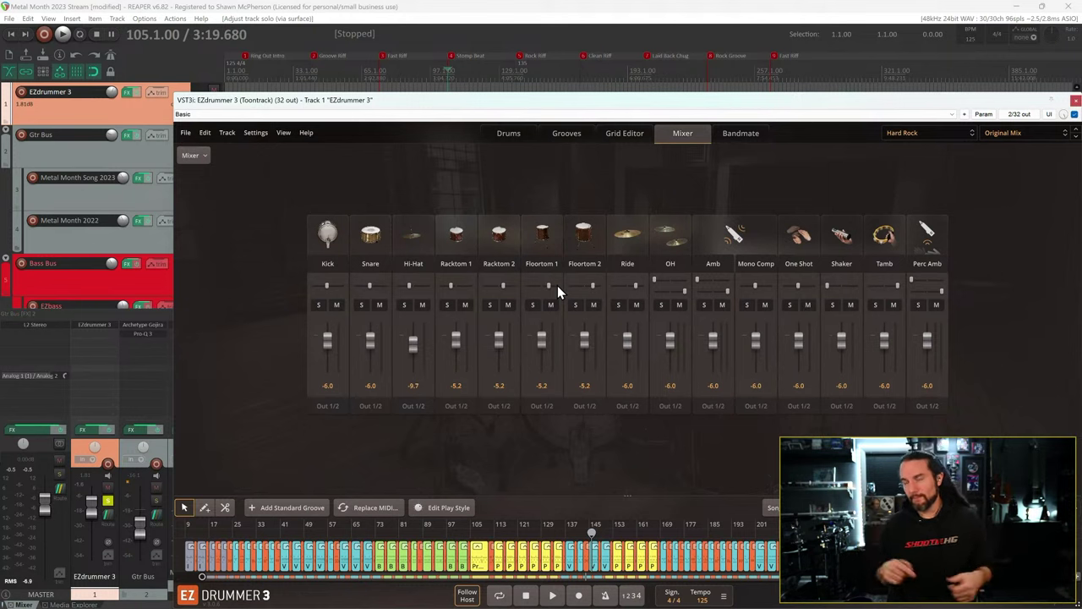
- Restart playback and load the Bob Rock 1 preset for the Hard Rock kit to audition it
key("space")
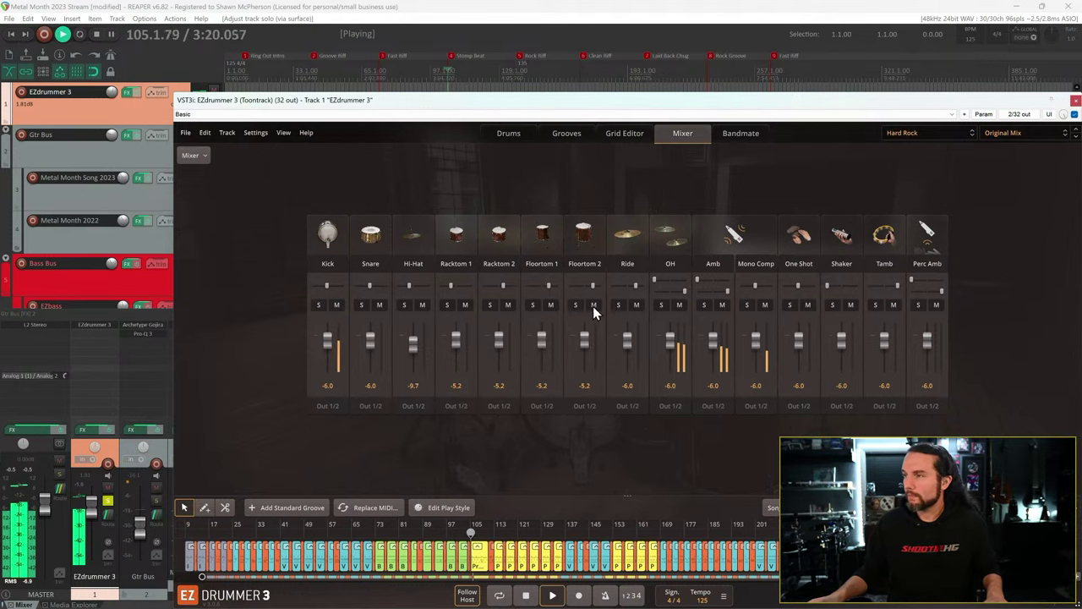
left_click(507, 132)
left_click(1014, 133)
mouse_move(984, 188)
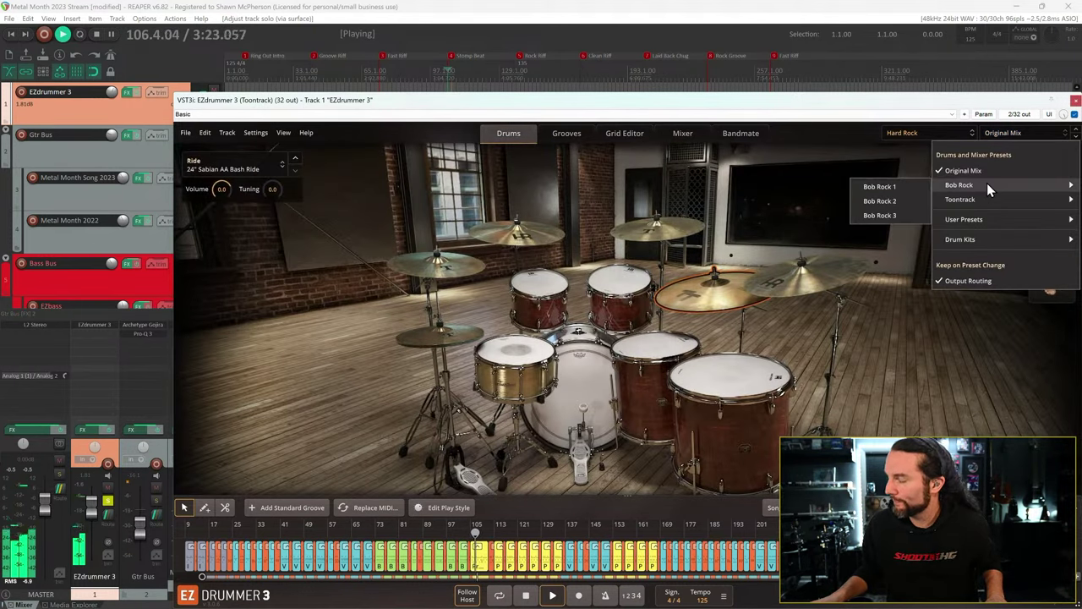
left_click(879, 186)
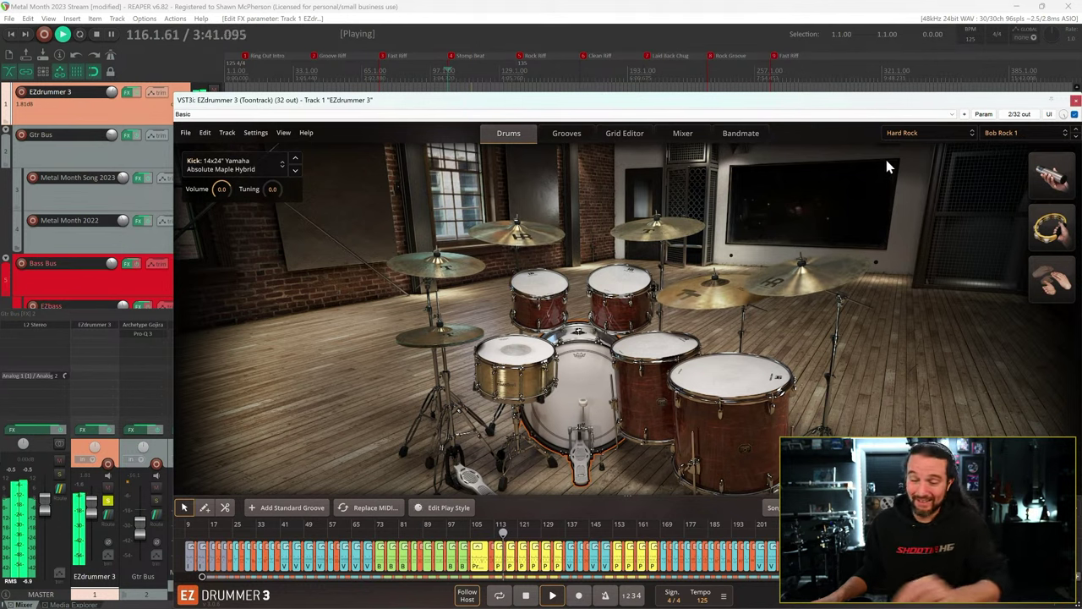
- Load the Bob Rock 3 preset and lower the kick's volume to -6.5 while auditioning it
left_click(1018, 131)
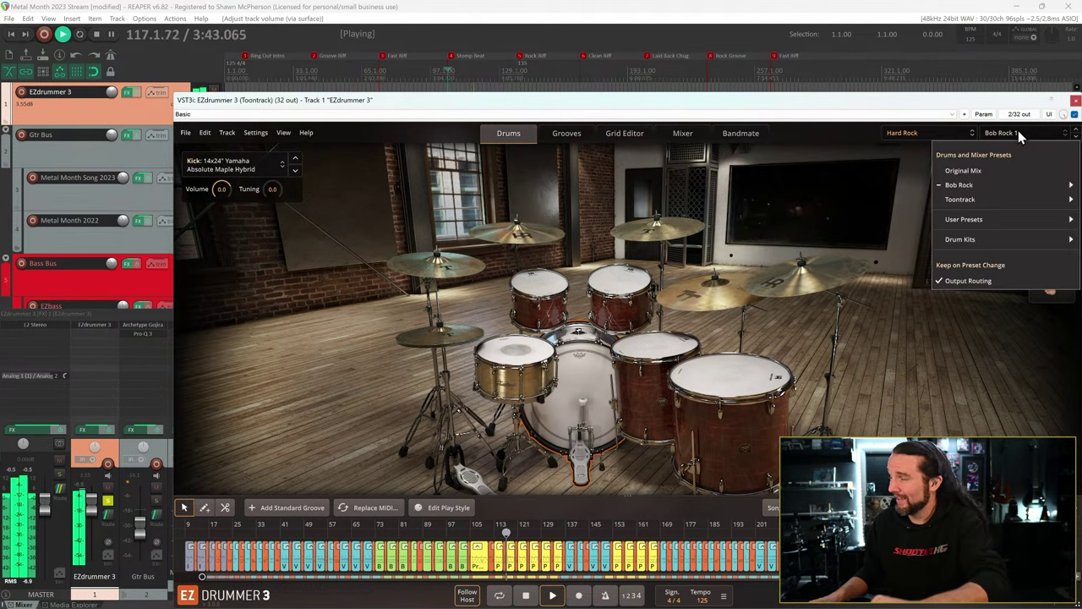
mouse_move(992, 186)
left_click(894, 216)
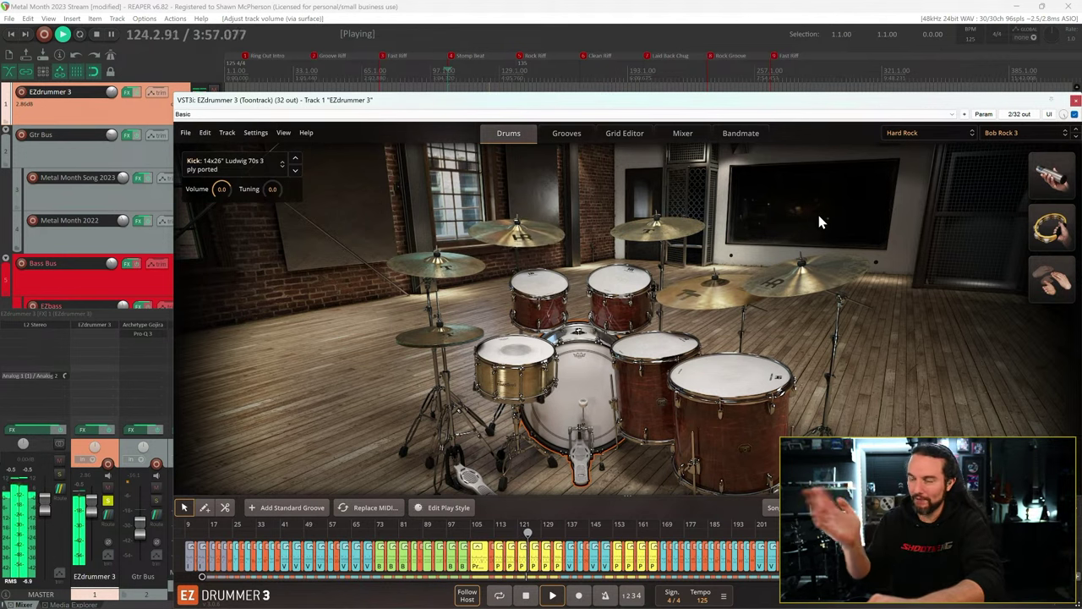
left_click_drag(218, 190, 209, 189)
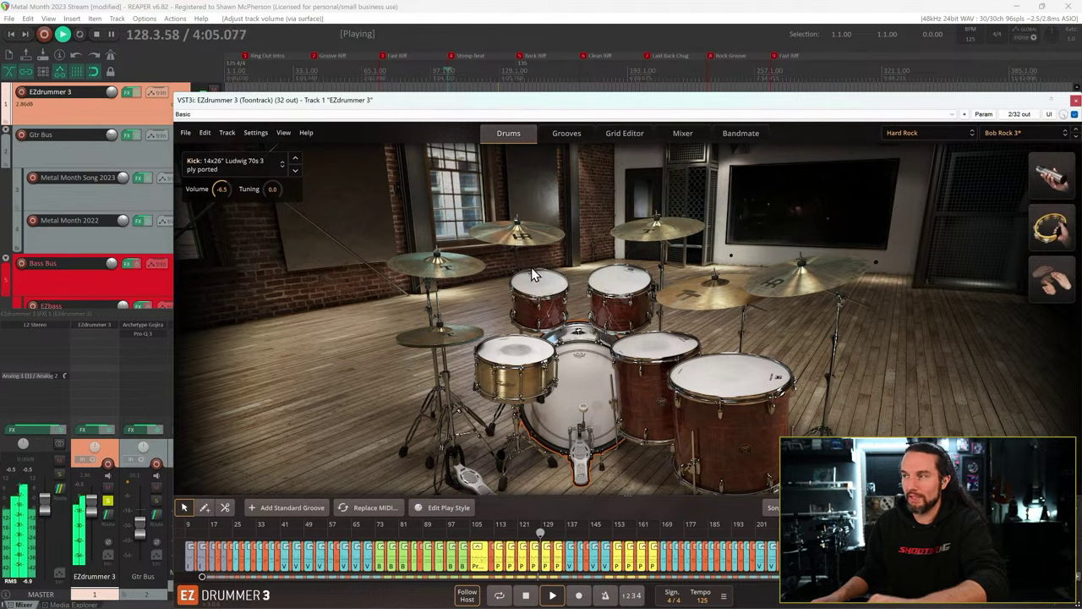
- Load Toontrack's Great Dane preset for the Hard Rock kit and audition it with the song
left_click(1004, 134)
mouse_move(977, 199)
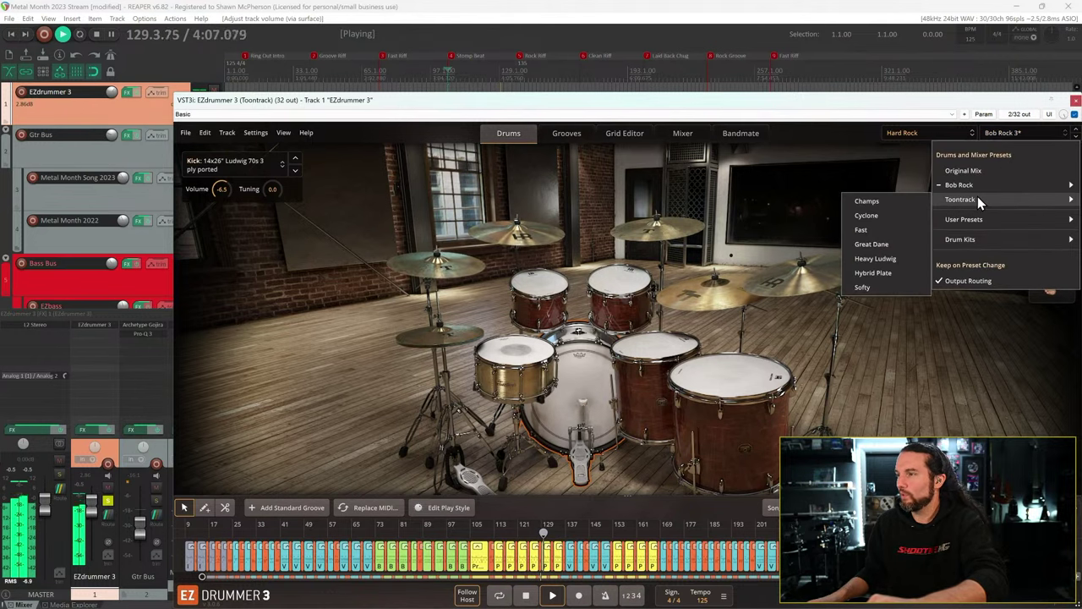
left_click(866, 244)
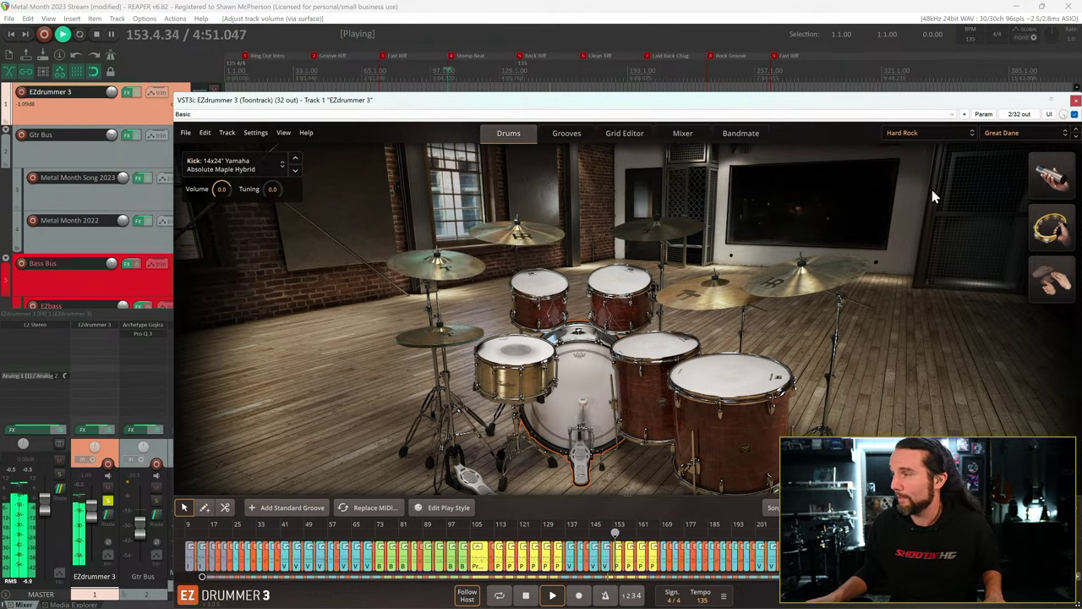
- Stop playback and switch the drum library to Into the Dark with the Chunky Eighties preset
key("space")
left_click(927, 133)
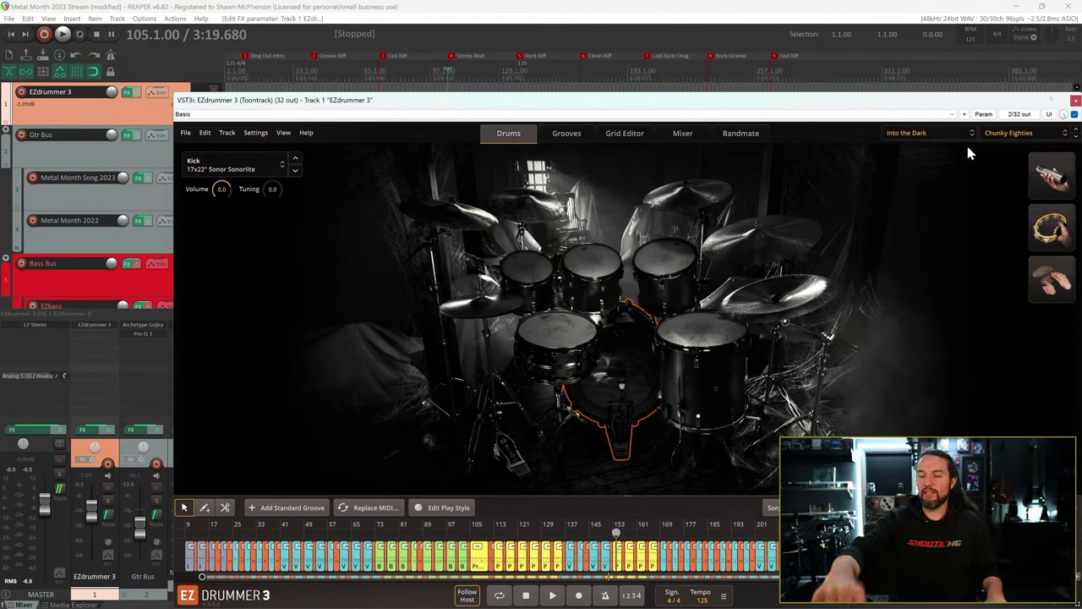
- Restart playback and load the Take a Peek preset for the Into the Dark library to audition it with the song
key("space")
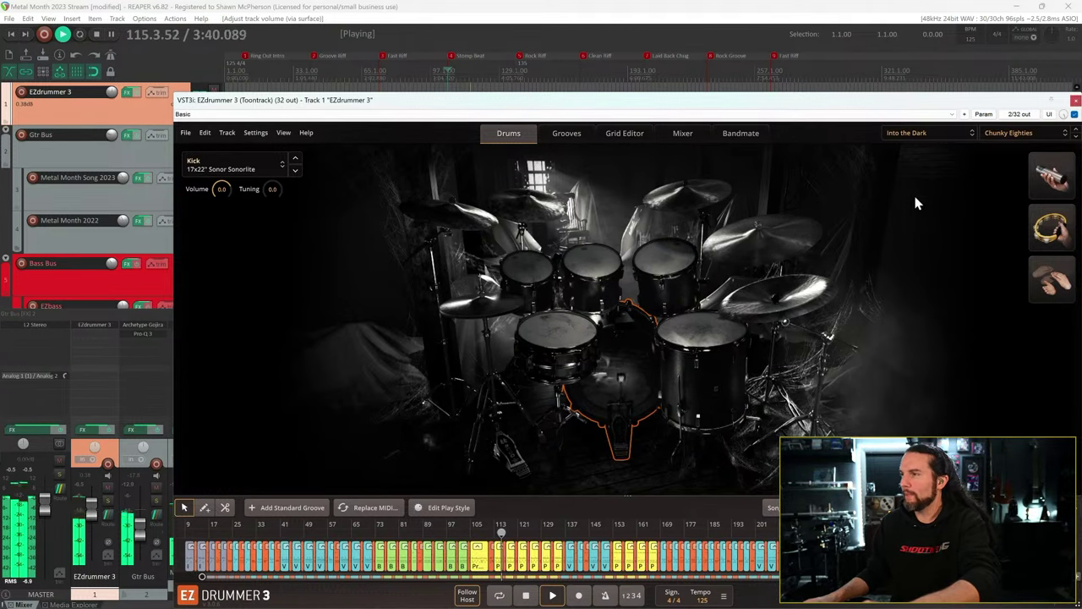
left_click(939, 133)
left_click(994, 129)
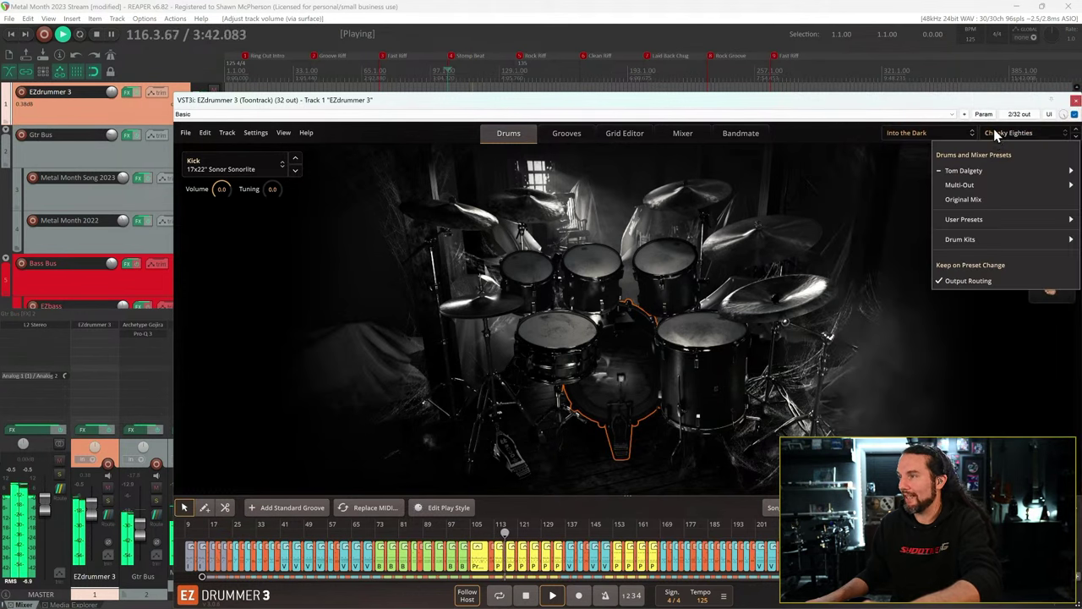
mouse_move(988, 171)
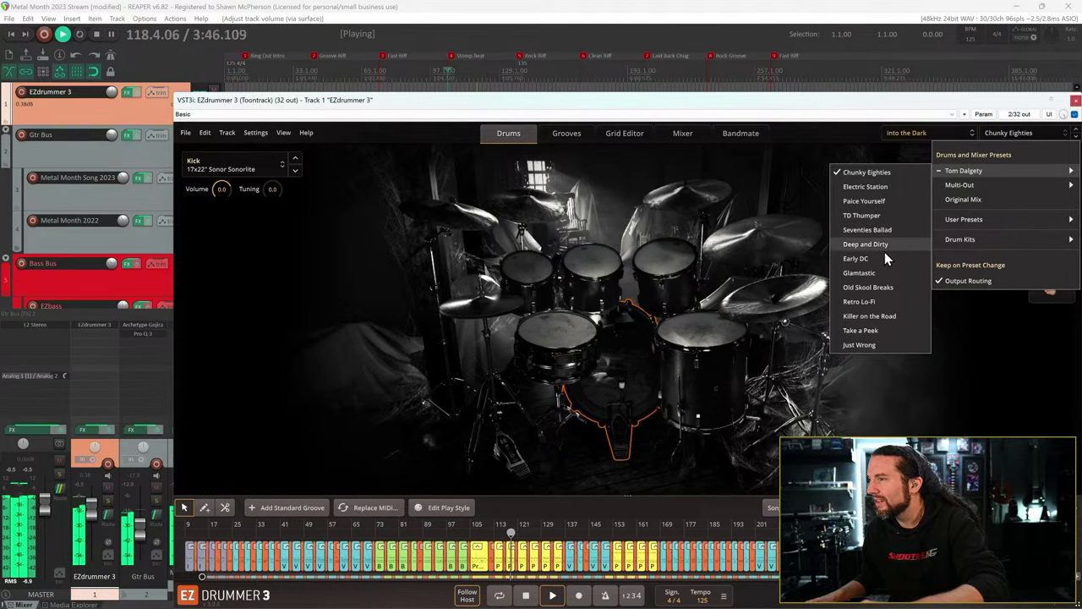
left_click(861, 331)
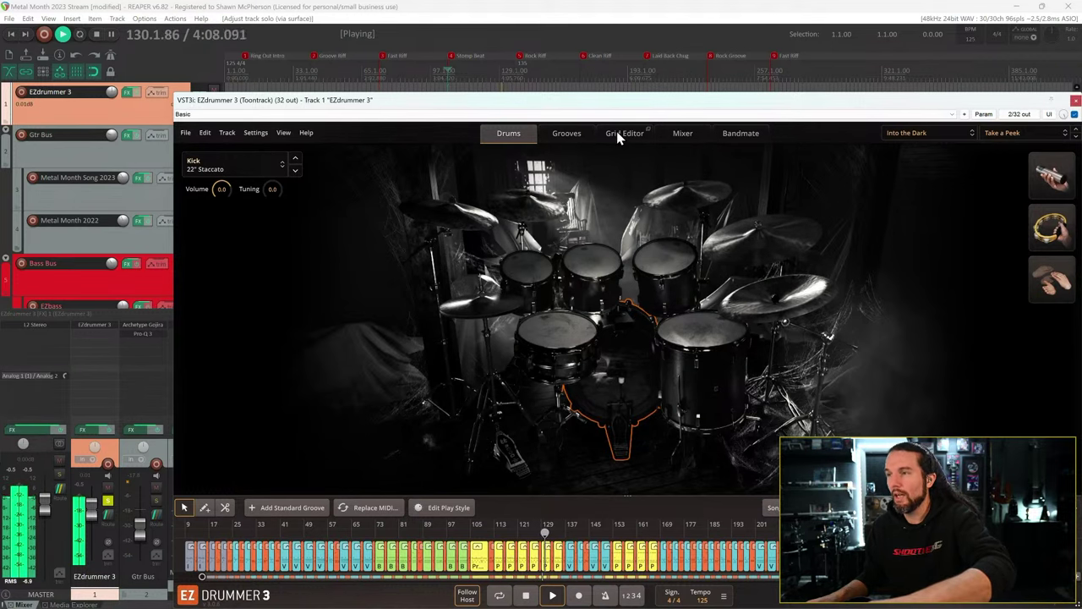
- Mute the Amb, Mono Amb, Gated Verb and Long Verb mixer channels to compare the sound, and unmute them again
left_click(682, 135)
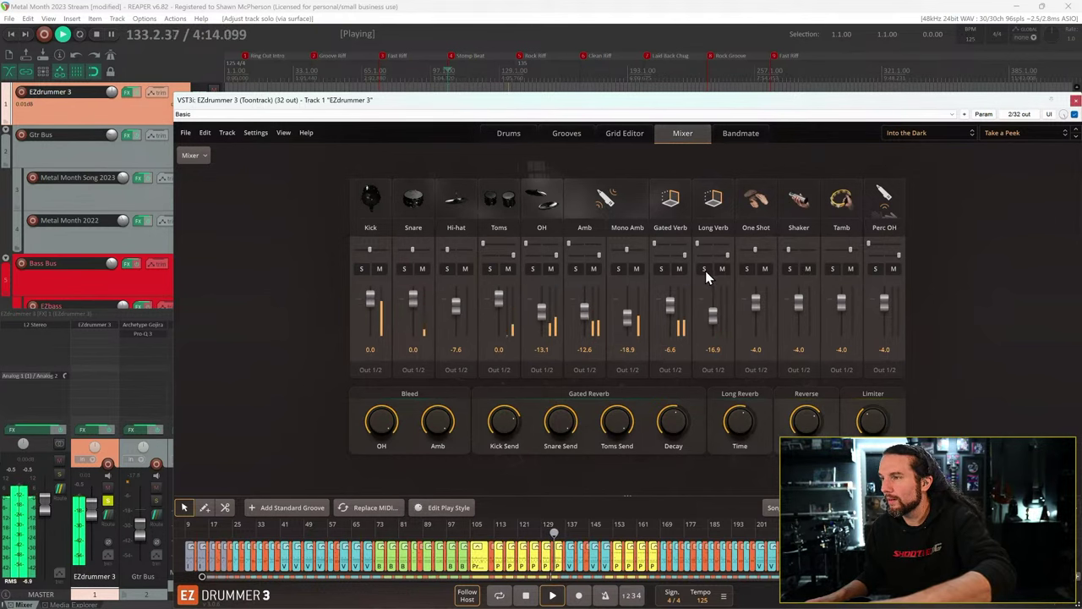
left_click(593, 269)
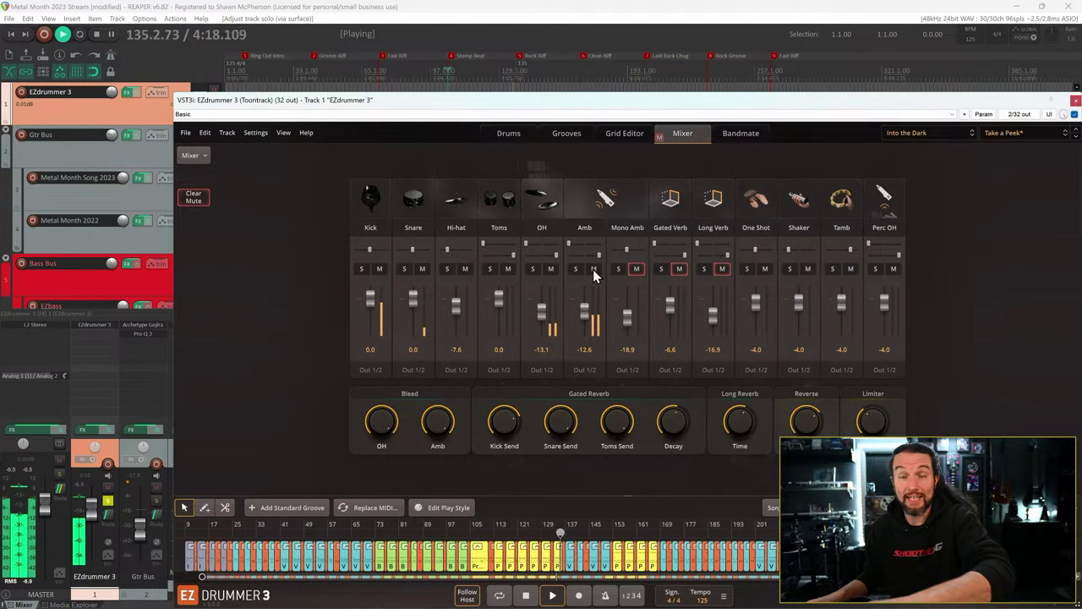
left_click(593, 269)
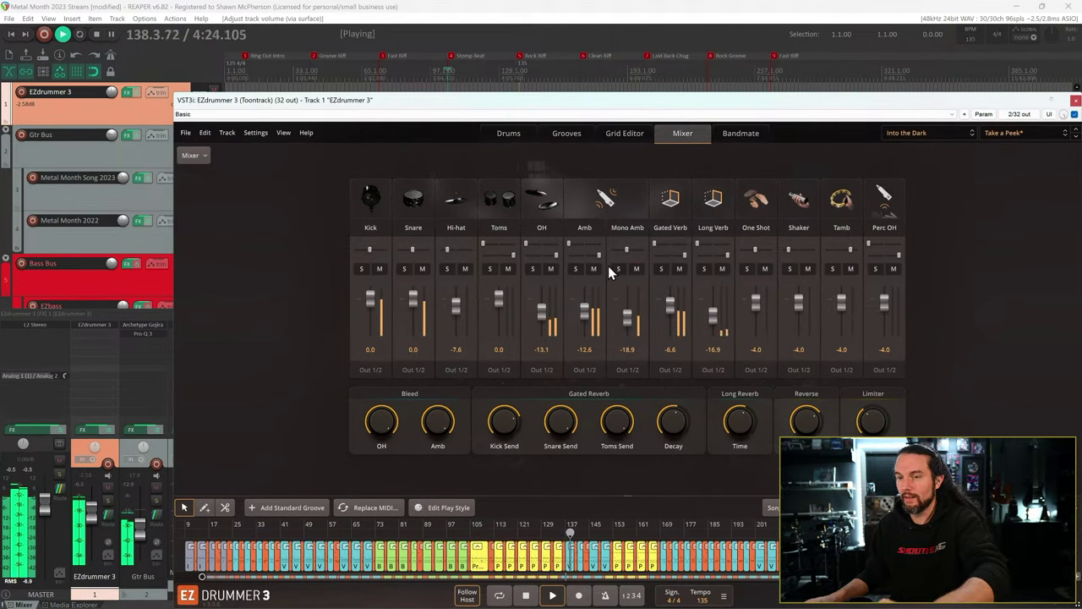
- Audition the Original Mix preset for Into the Dark and switch the drum library to Made of Metal
left_click(1019, 135)
left_click(989, 200)
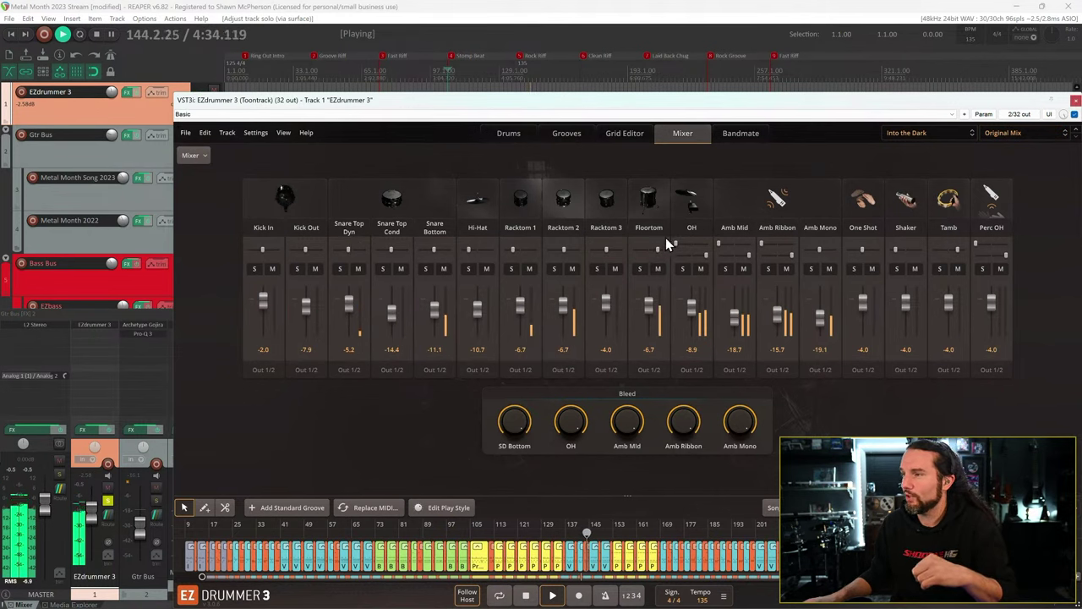
left_click(509, 135)
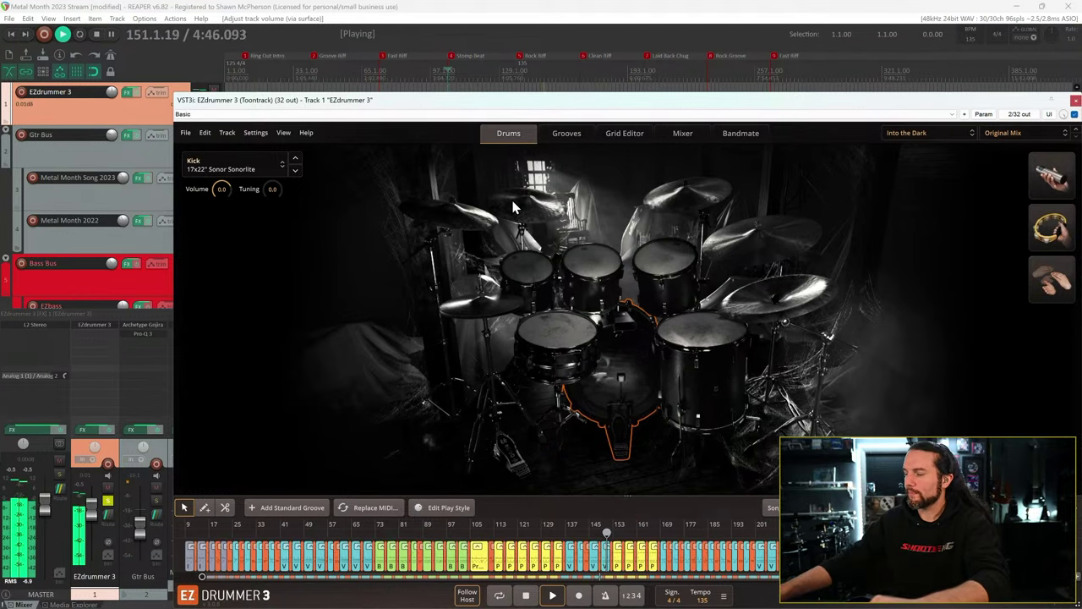
left_click(931, 133)
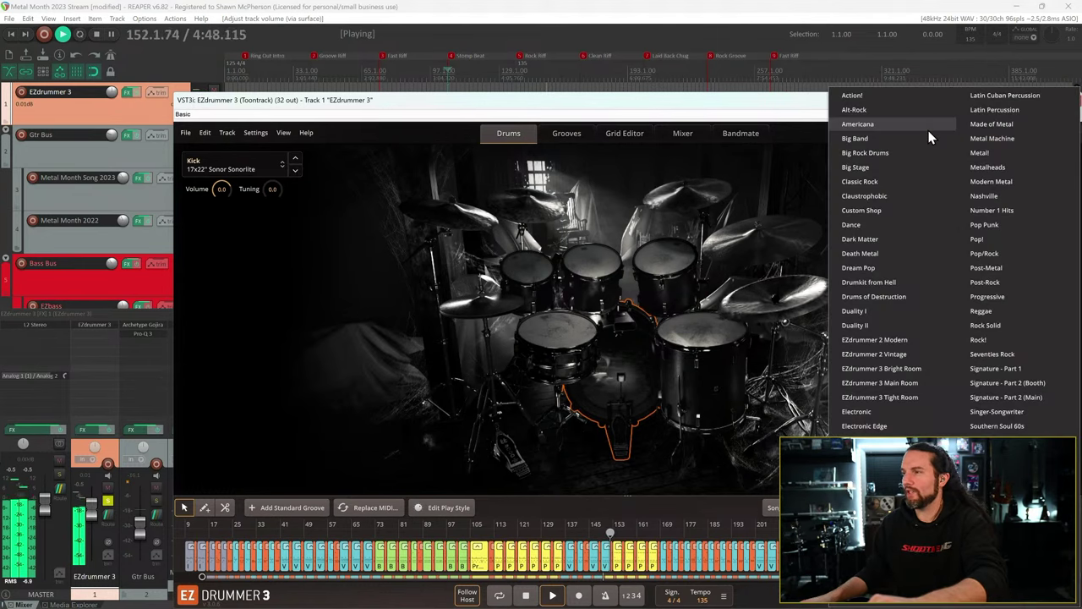
left_click(987, 125)
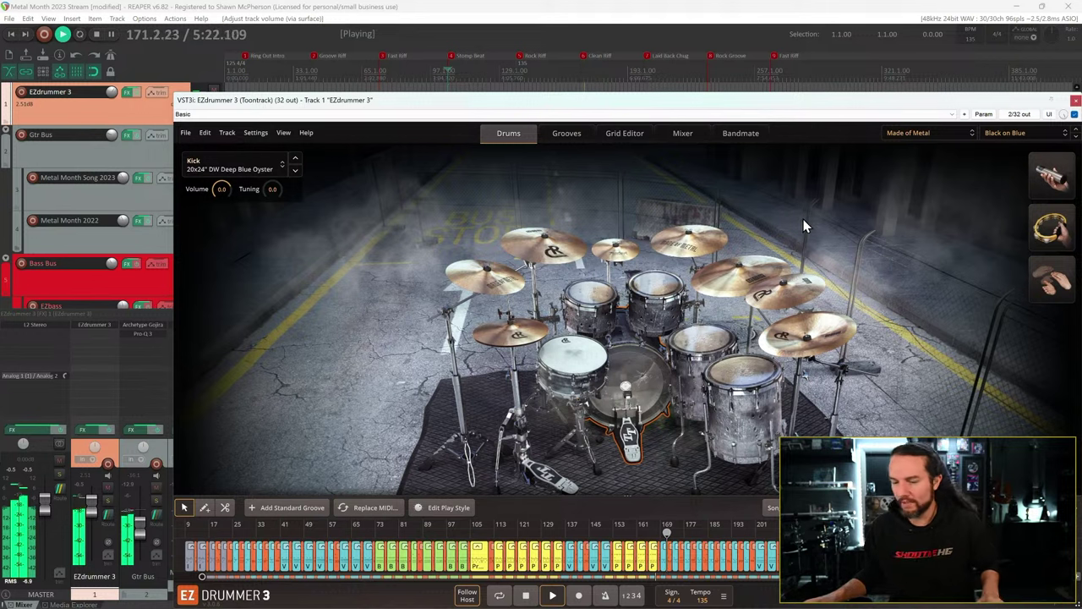
- Try the 12-inch Paiste Flanger Bell as the splash and restore the 10-inch Paiste Twenty Custom Metal Splash
left_click(616, 247)
right_click(619, 247)
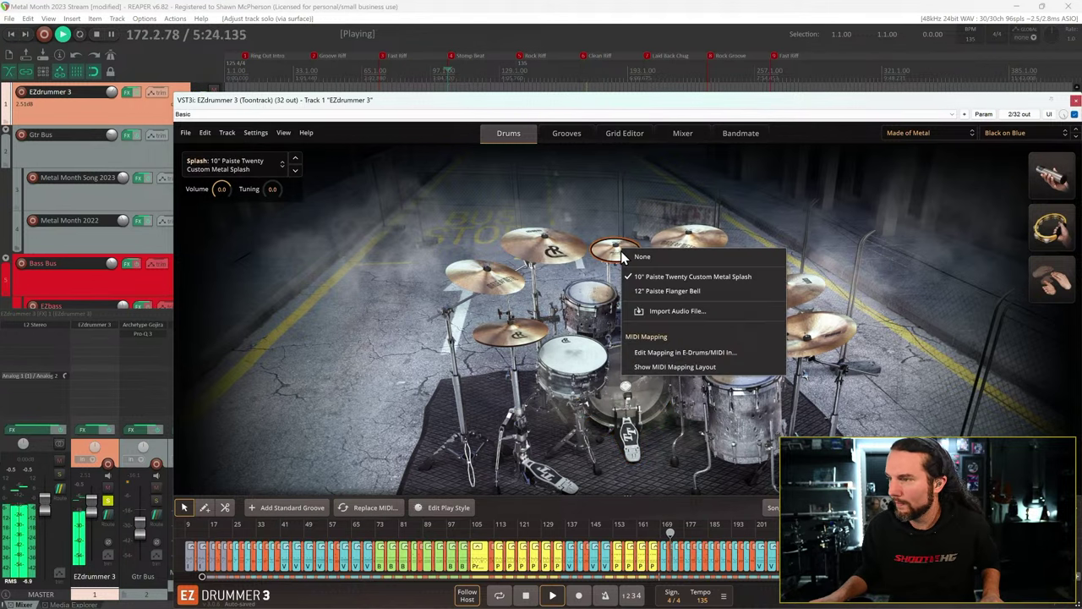
left_click(664, 290)
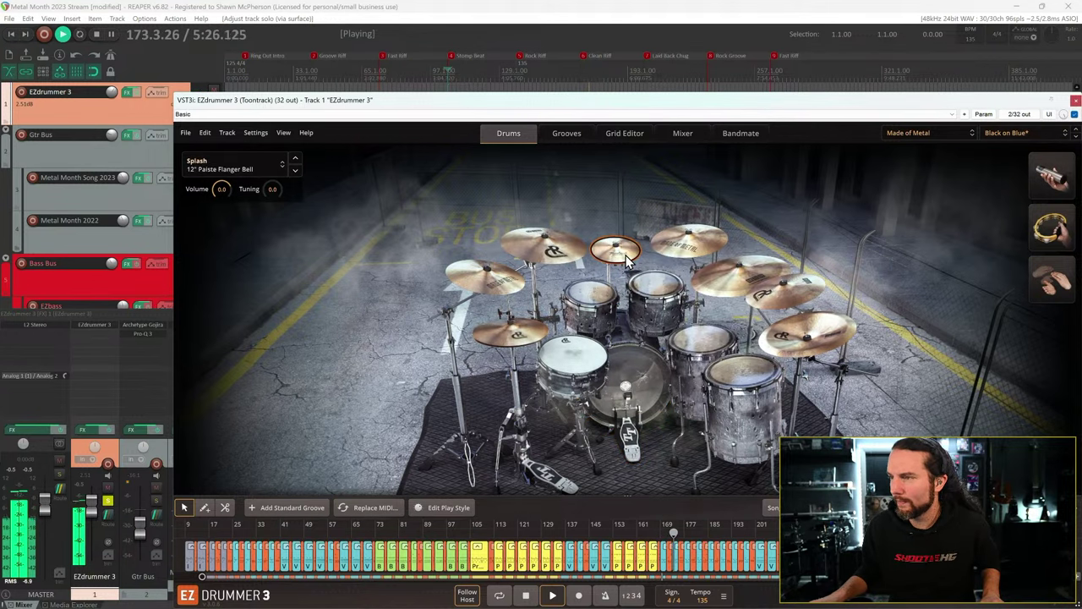
right_click(626, 254)
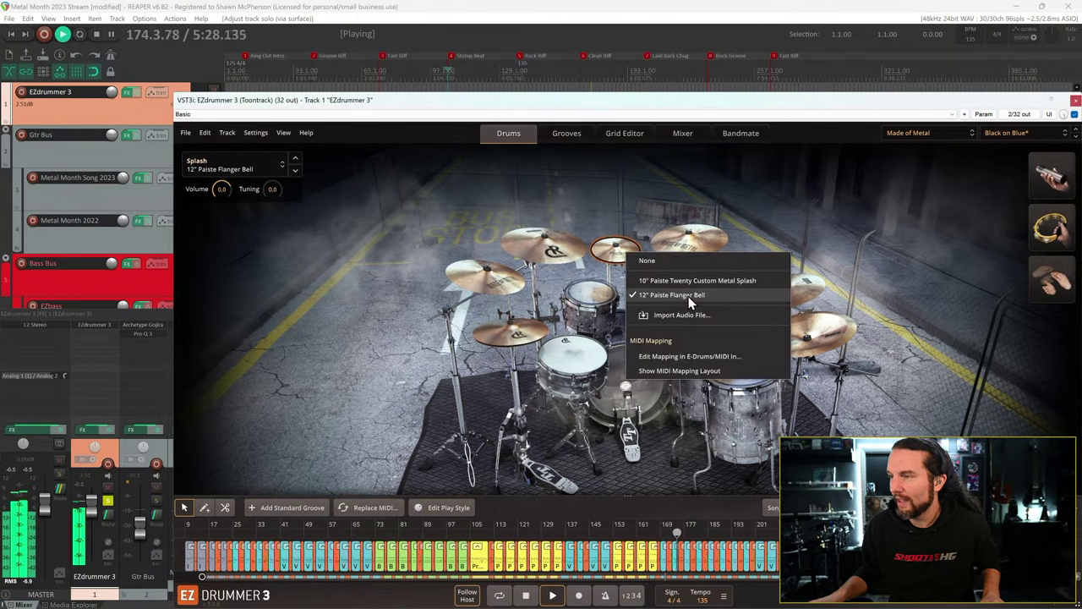
left_click(638, 200)
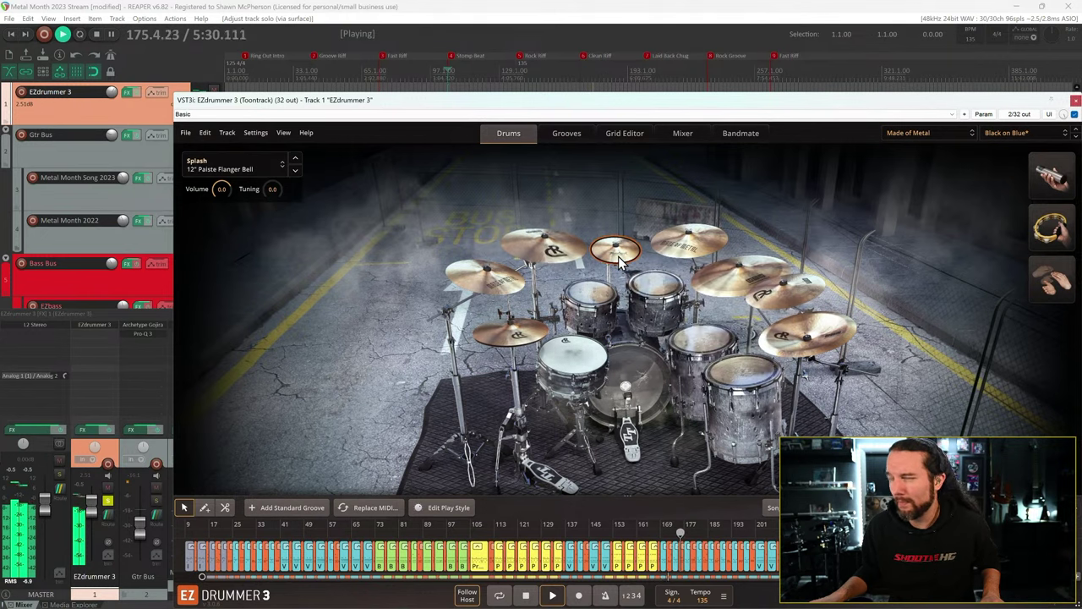
right_click(619, 262)
left_click(653, 281)
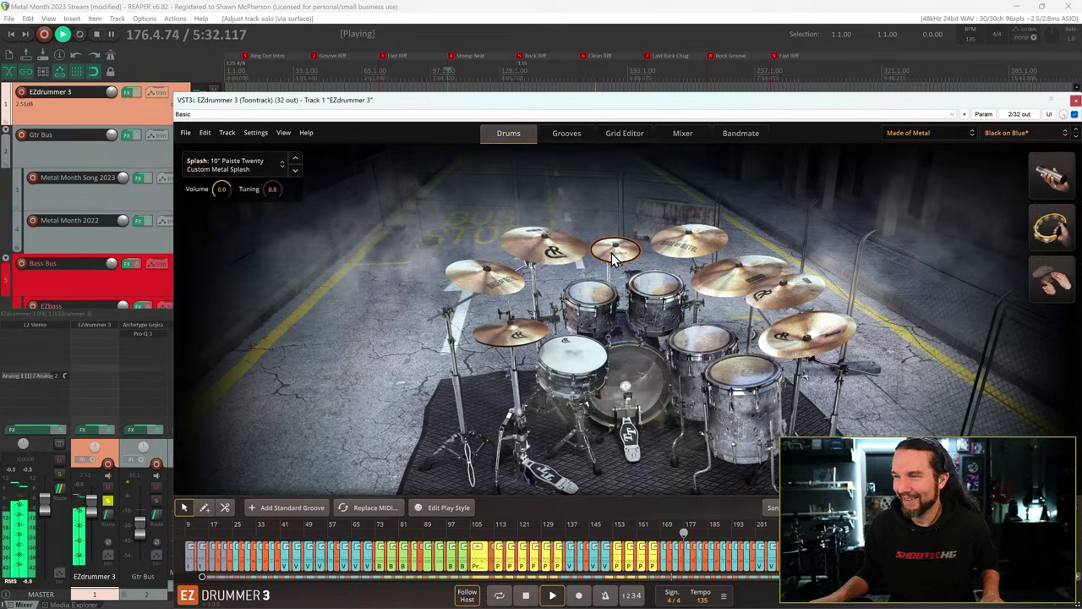
- Audition the 20-inch Paiste 2002 Novo China and set the china cymbal to the 20-inch Paiste Signature Thin China
right_click(829, 338)
left_click(854, 374)
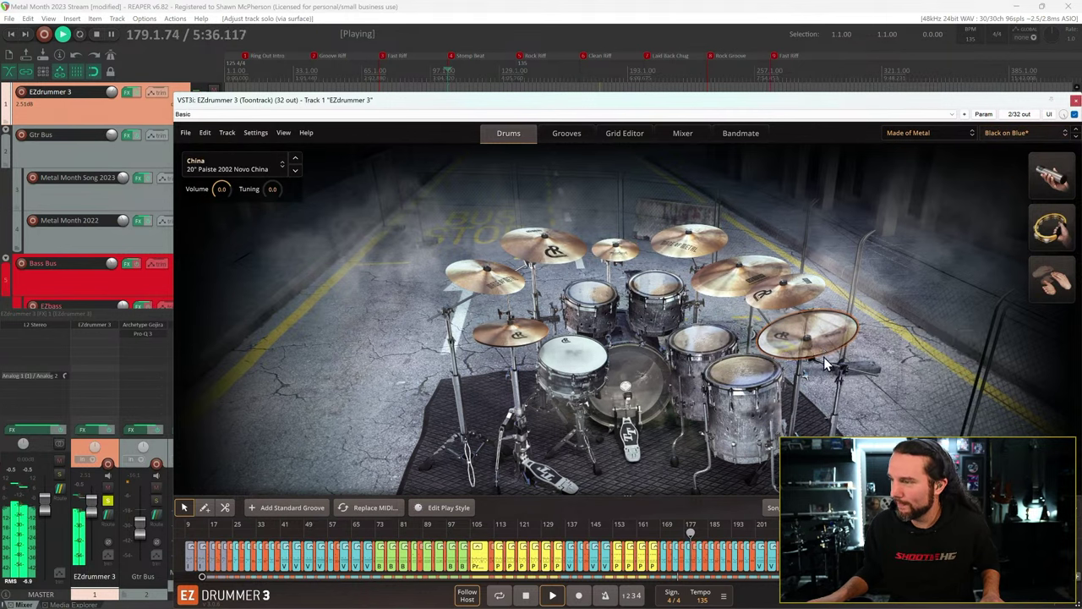
right_click(831, 345)
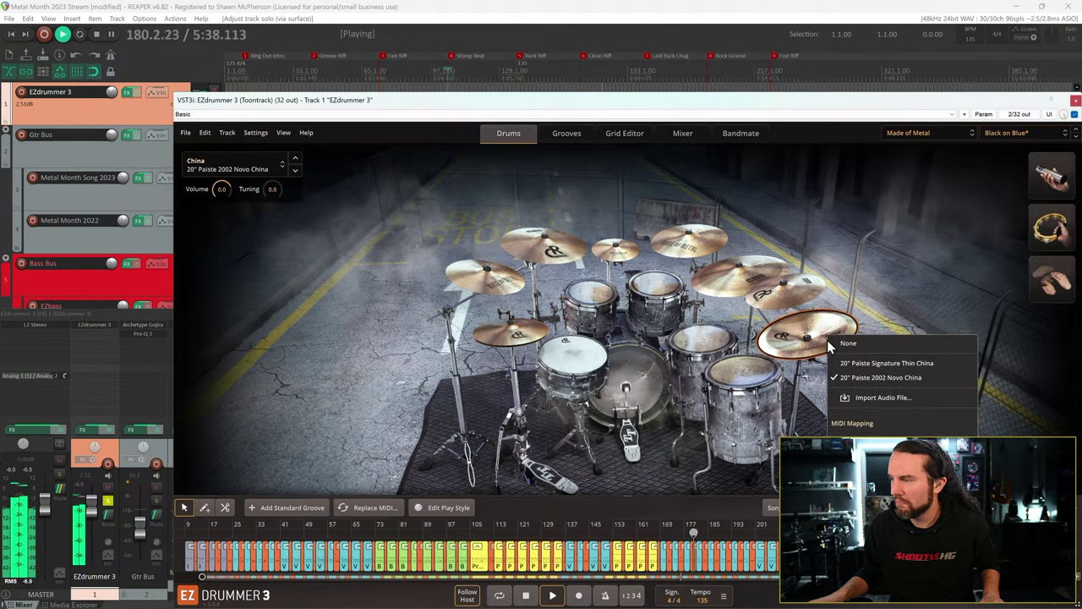
left_click(862, 367)
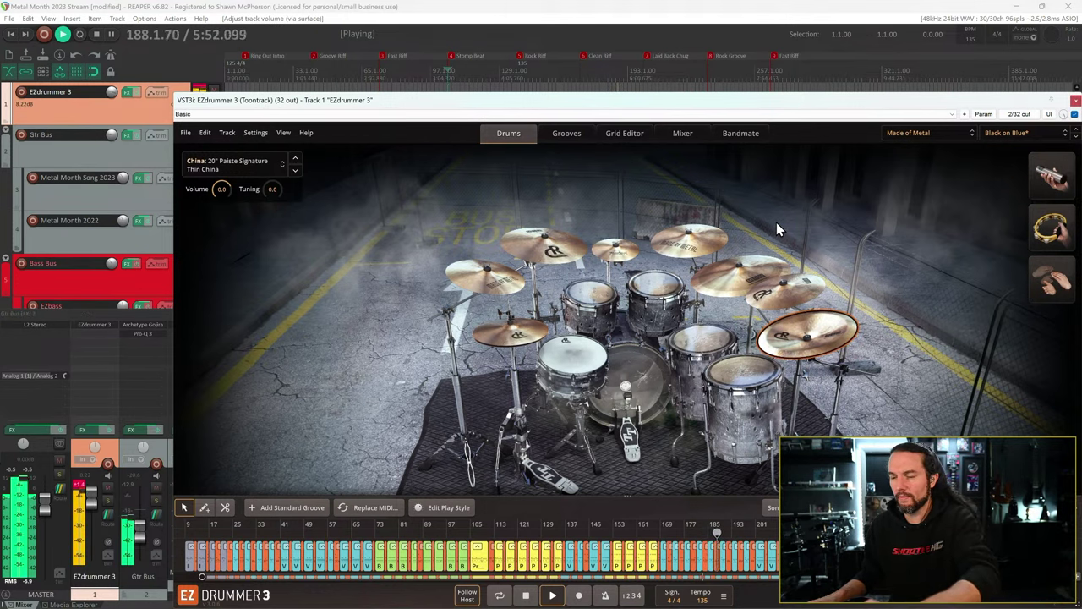
- Audition the Velvet Tone and Original Mix presets for Made of Metal, and review the mixer channels of Original Mix
left_click(1015, 133)
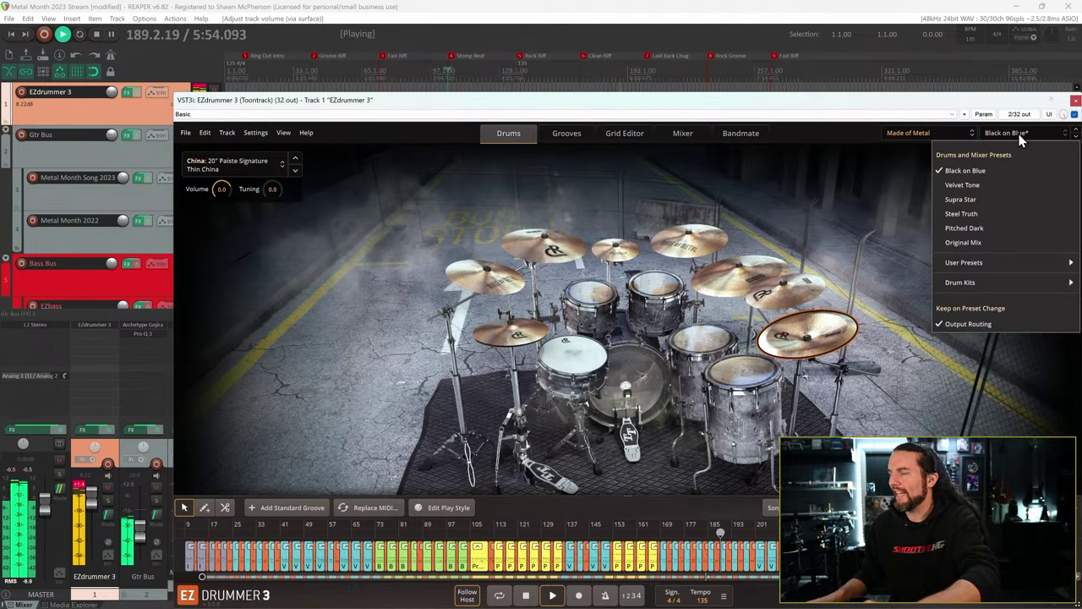
left_click(987, 184)
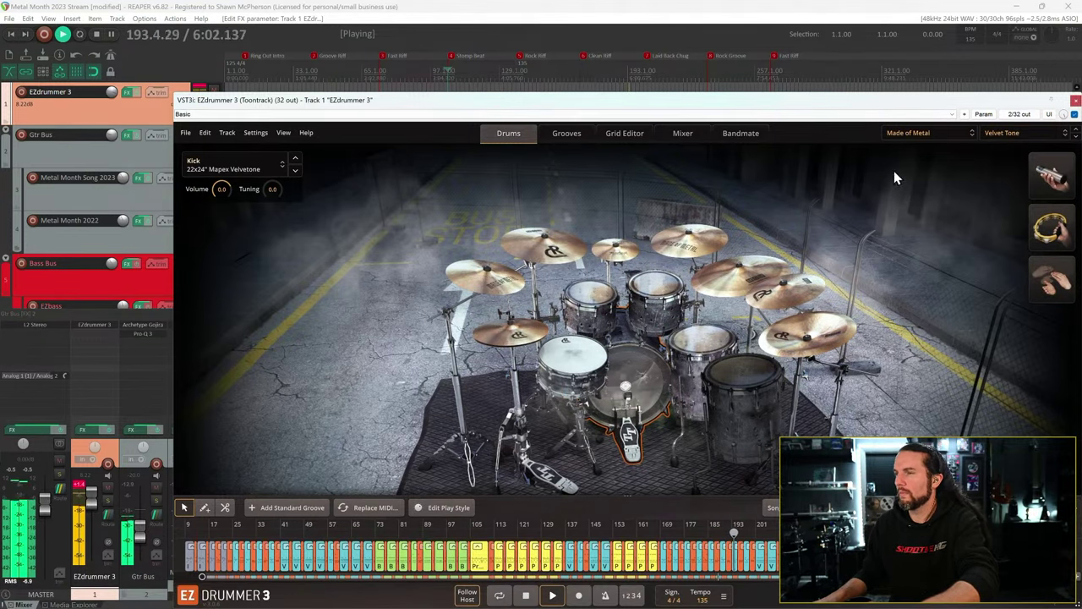
left_click(1006, 136)
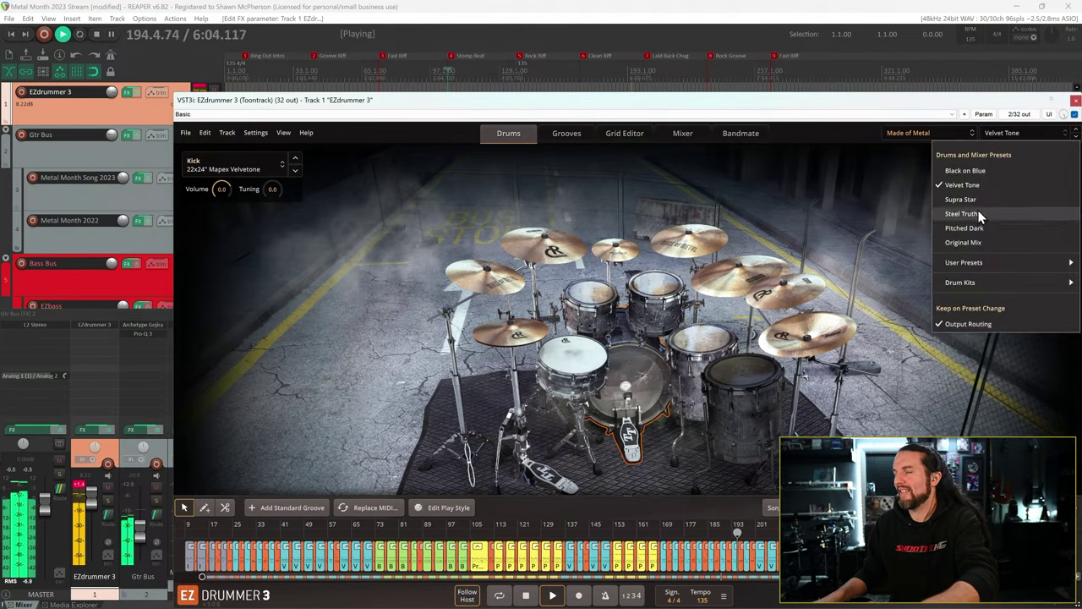
left_click(976, 243)
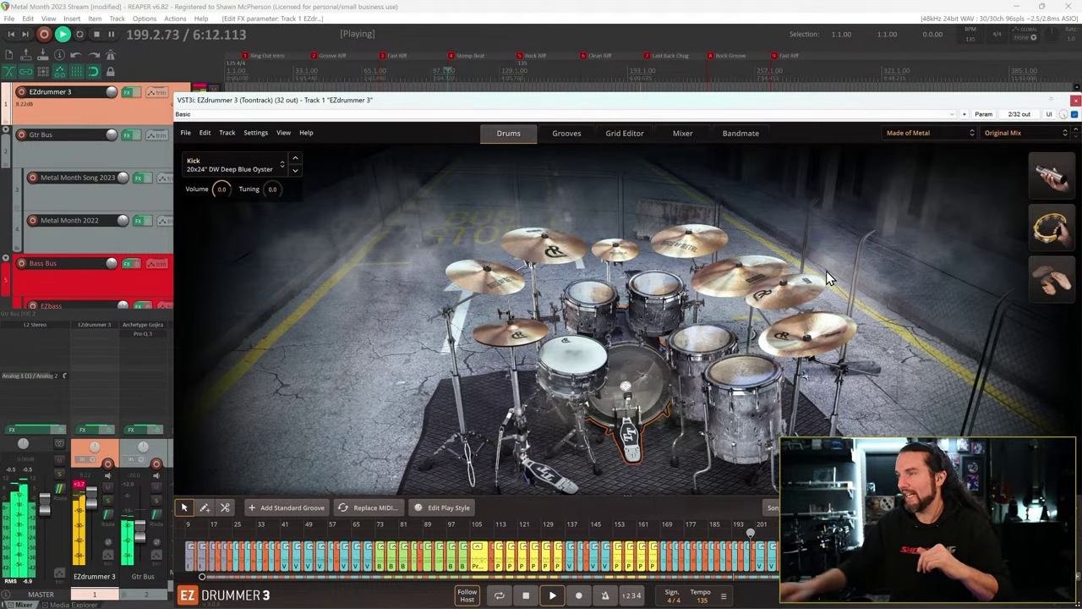
left_click(682, 136)
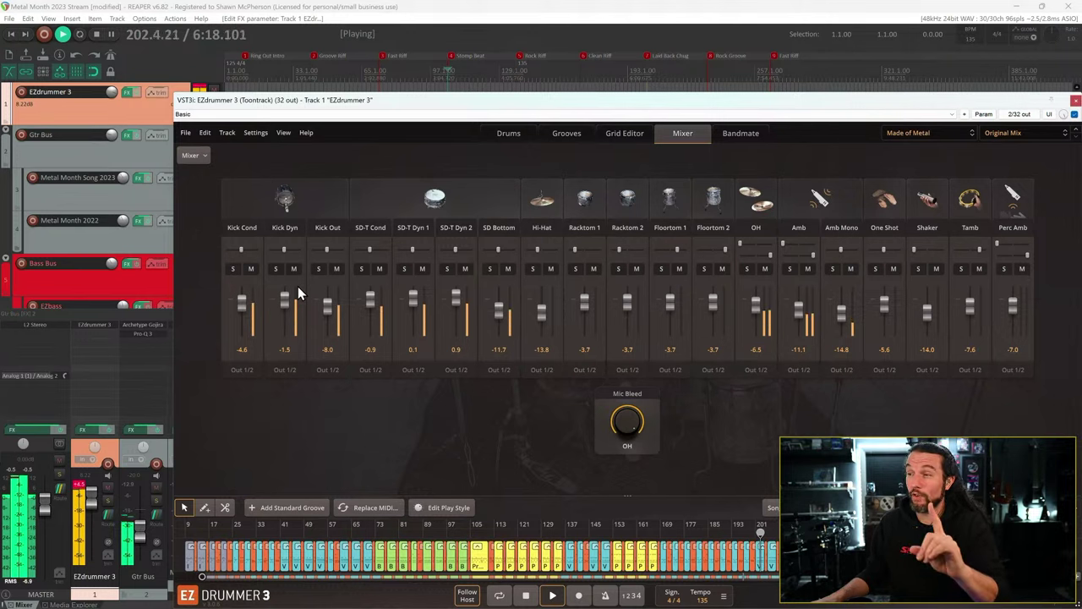
left_click(507, 136)
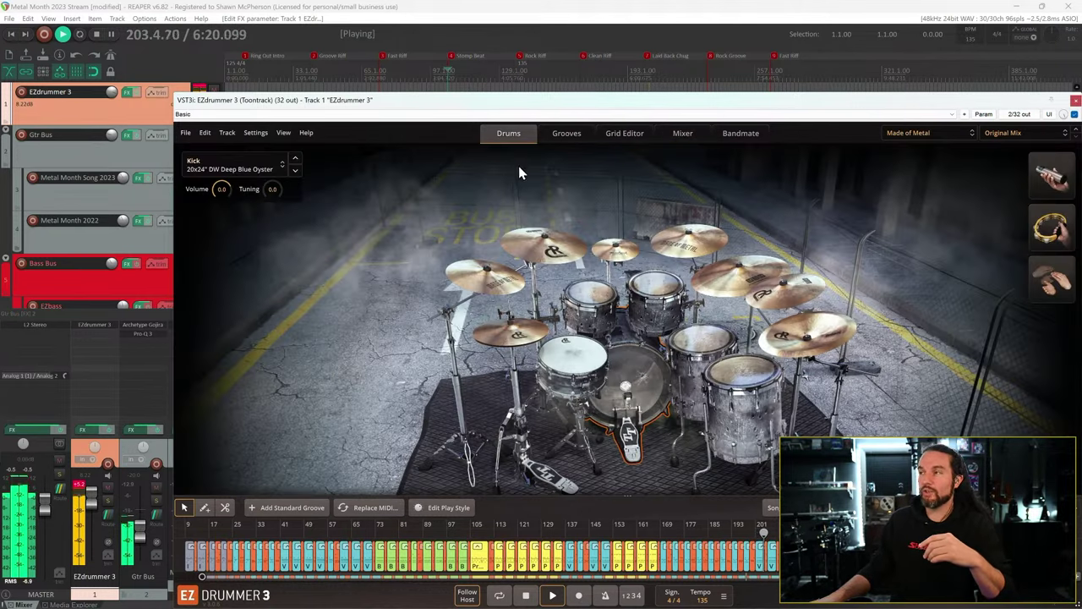
- Switch the drum library to Metal Machine and audition it, moving the song position to bar 41 before stopping playback
left_click(940, 132)
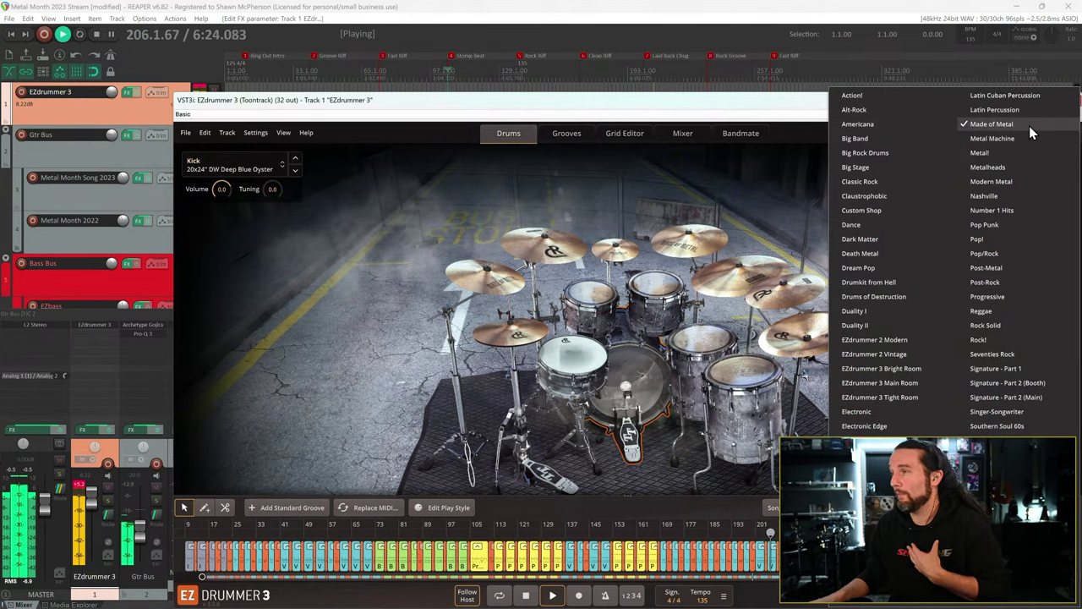
left_click(996, 138)
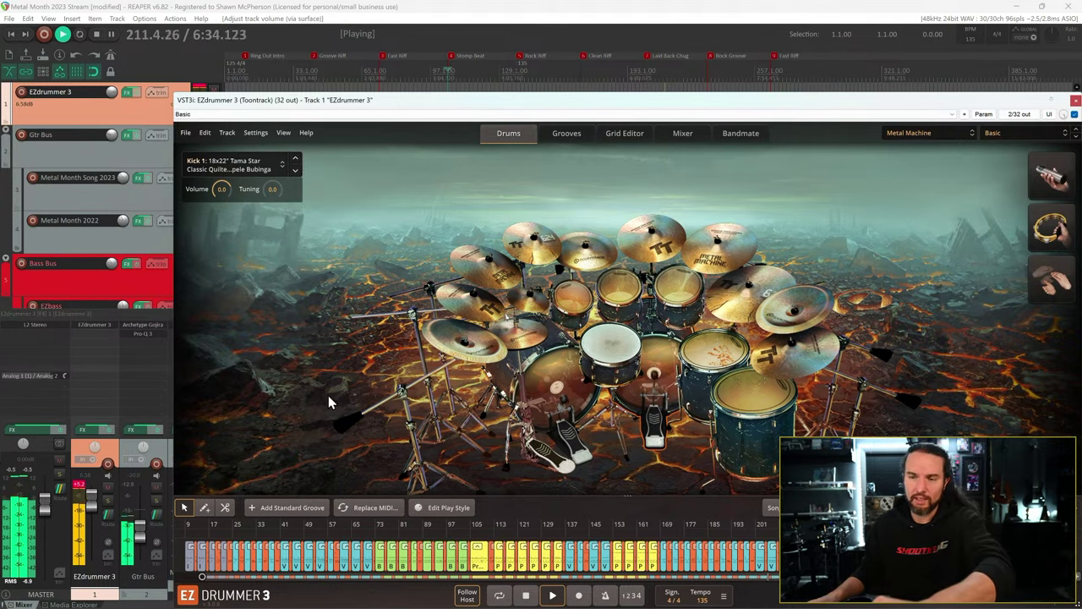
scroll(92, 493, "down", 2)
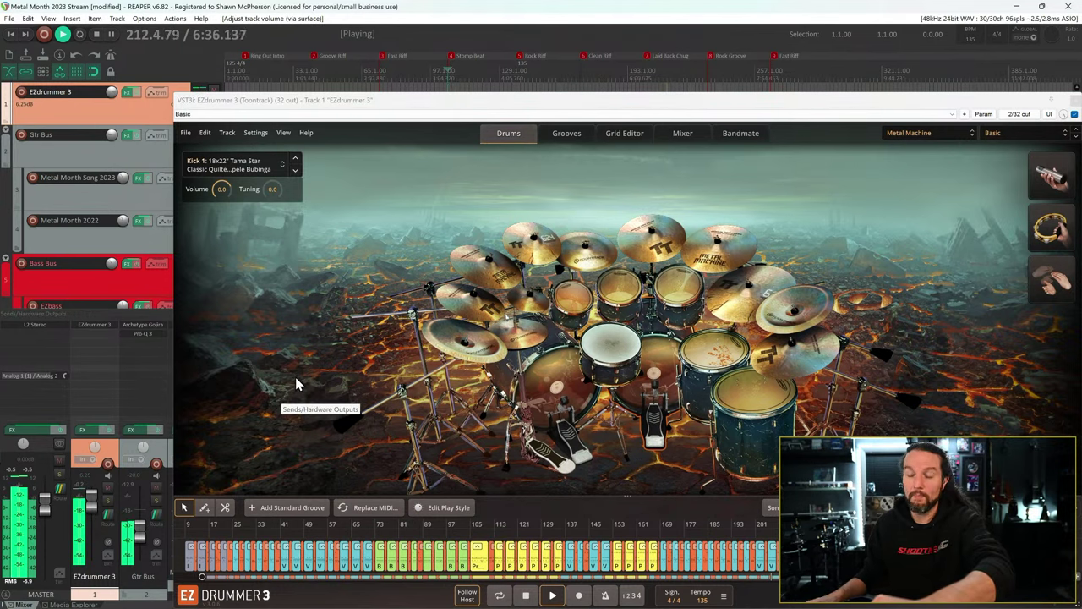
scroll(79, 490, "up", 2)
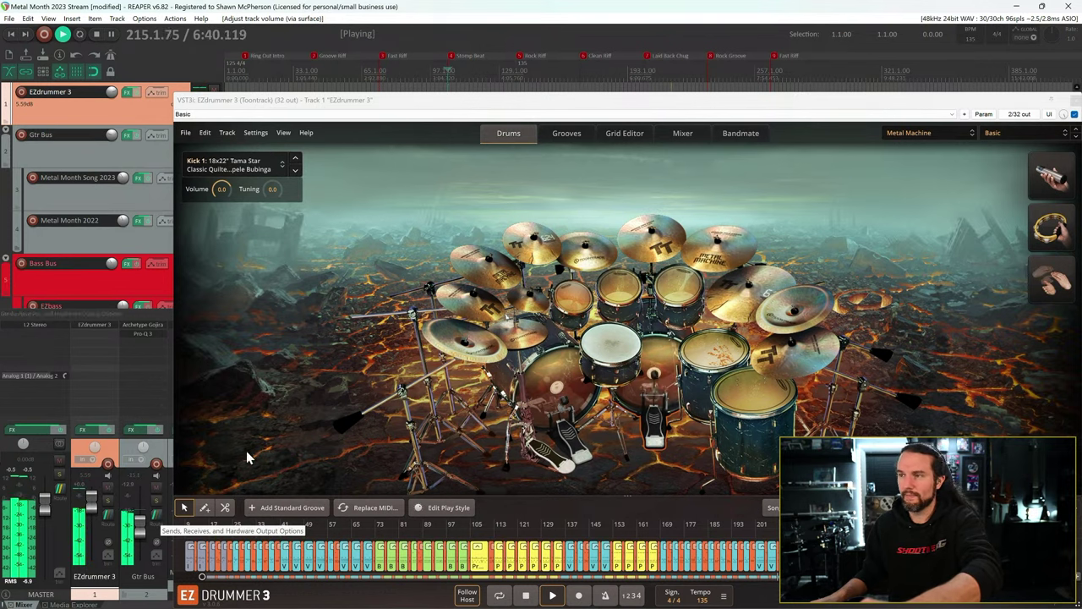
left_click(323, 68)
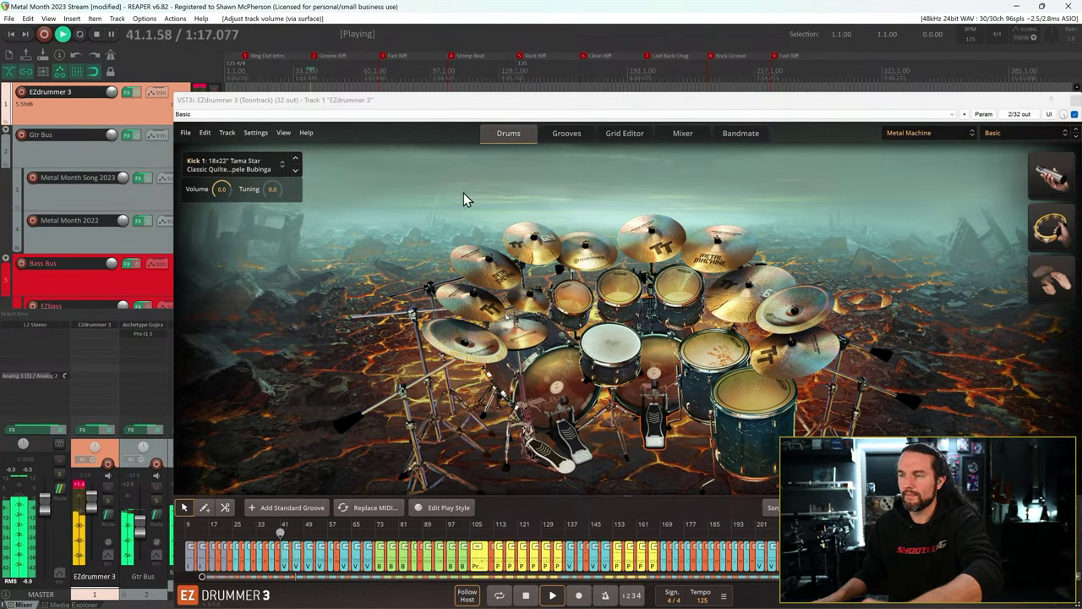
key("space")
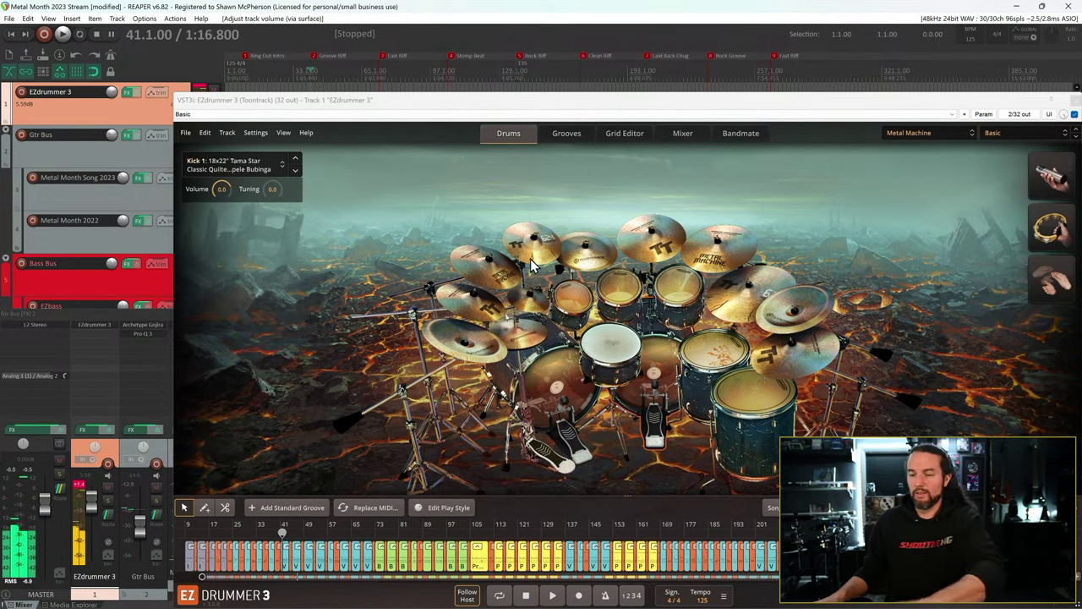
- Check the splash and China 2 cymbals, and set China 1 to the 19-inch Zildjian China Prototype
right_click(530, 306)
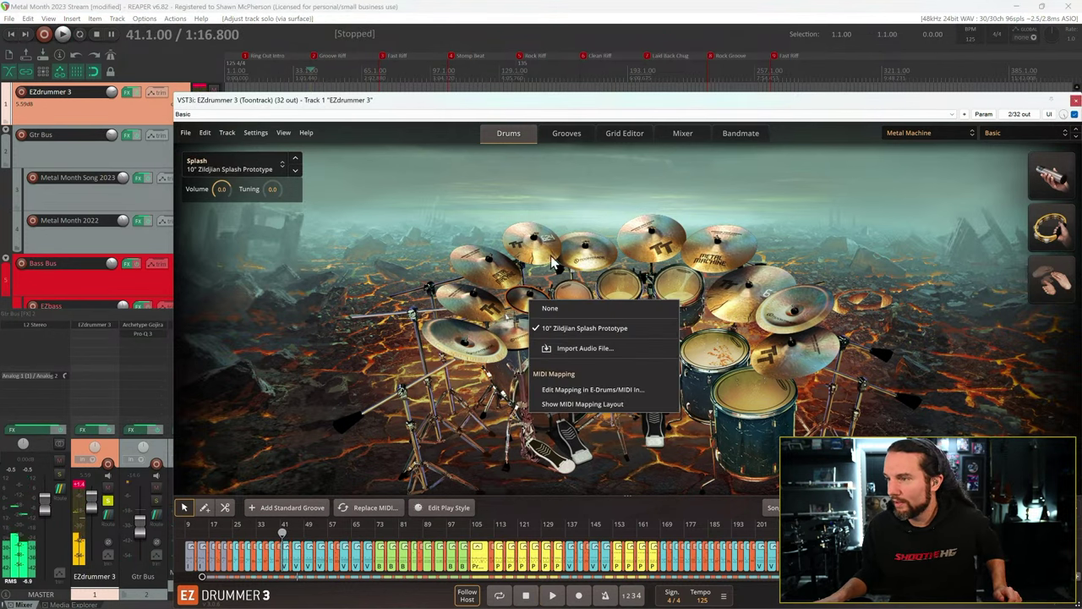
left_click(597, 193)
left_click(808, 316)
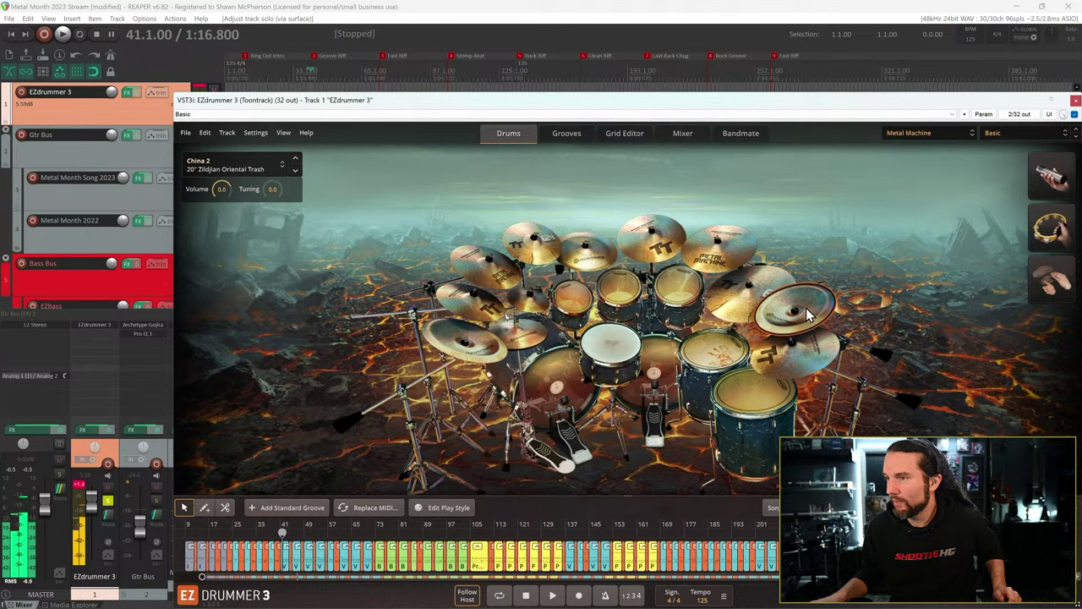
right_click(489, 352)
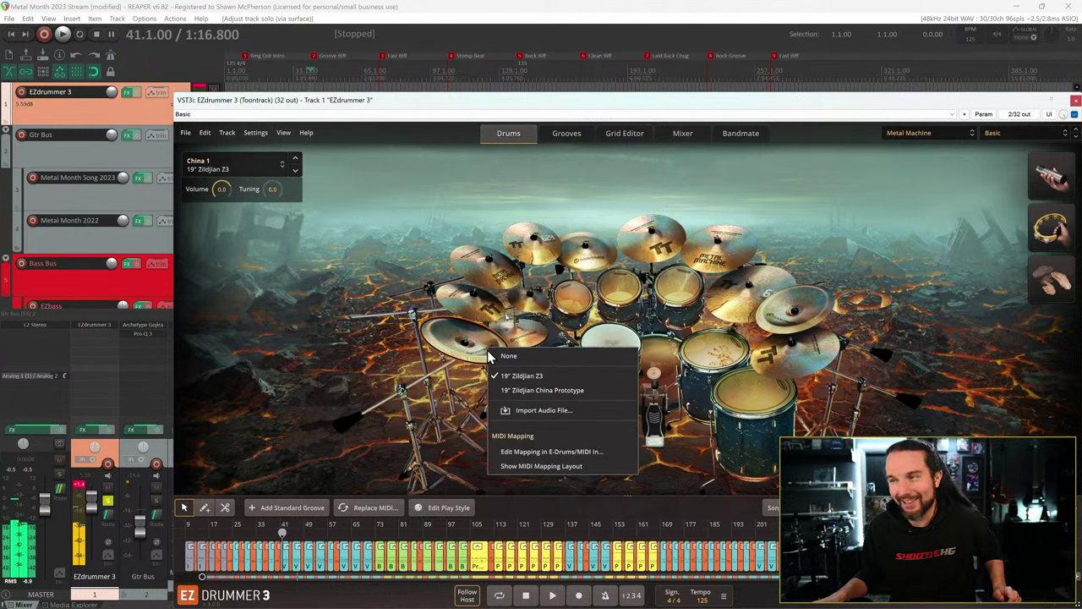
left_click(508, 376)
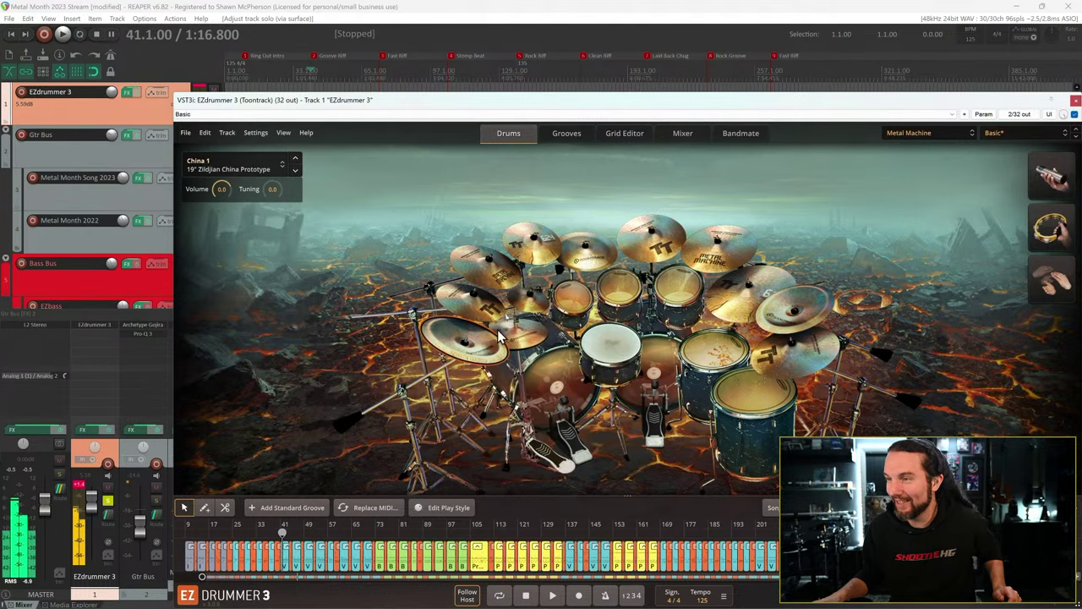
- Check the Spock cymbal's instrument choices, set China 2 to the 19-inch Zildjian Z3, and audition the Metal Machine kit with the song
right_click(597, 250)
left_click(641, 285)
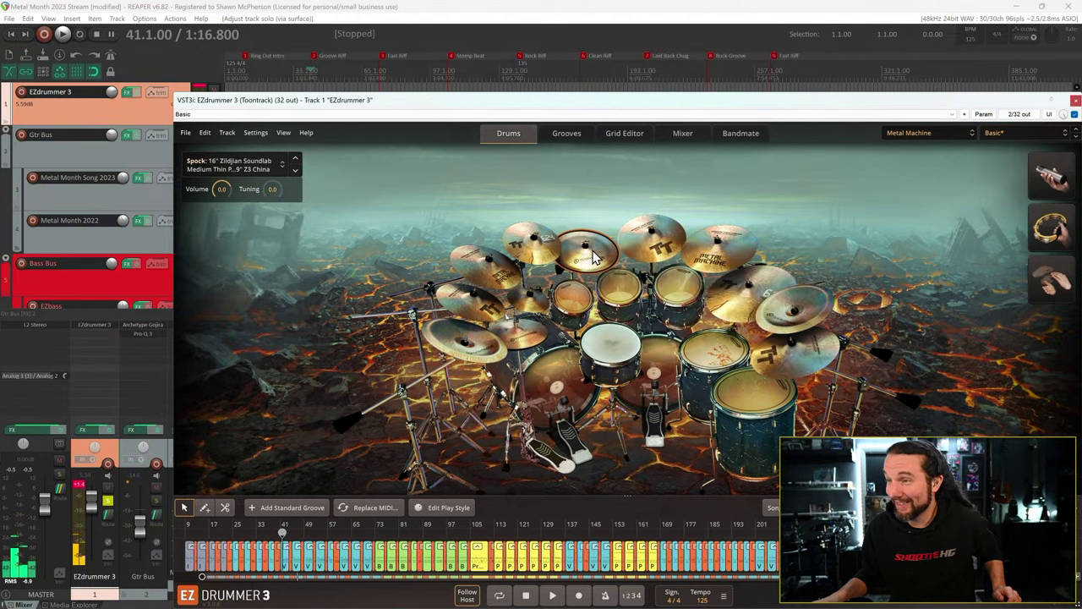
right_click(794, 304)
left_click(820, 337)
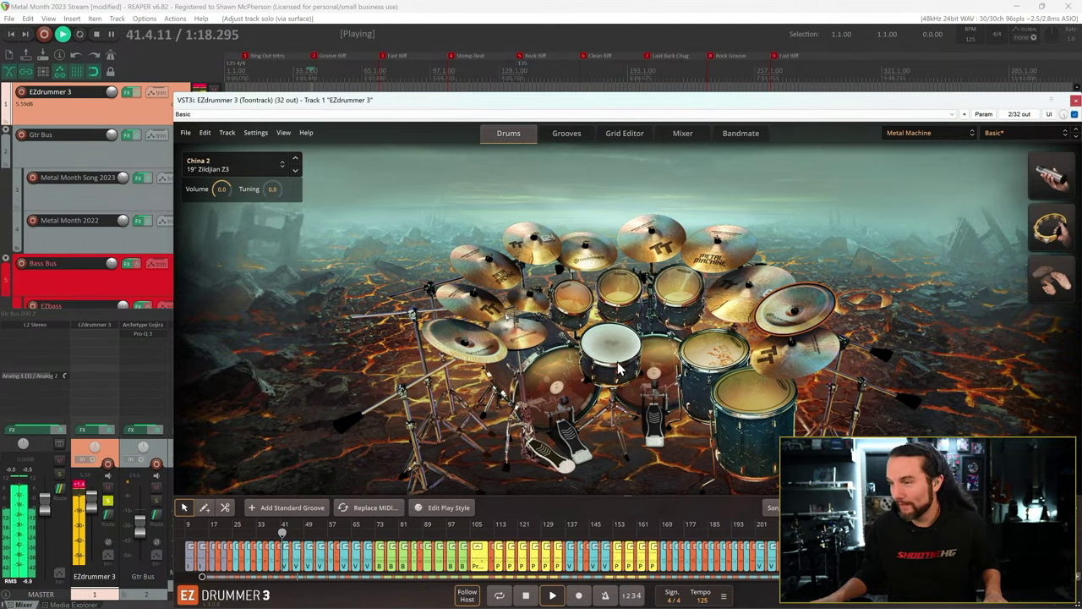
key("space")
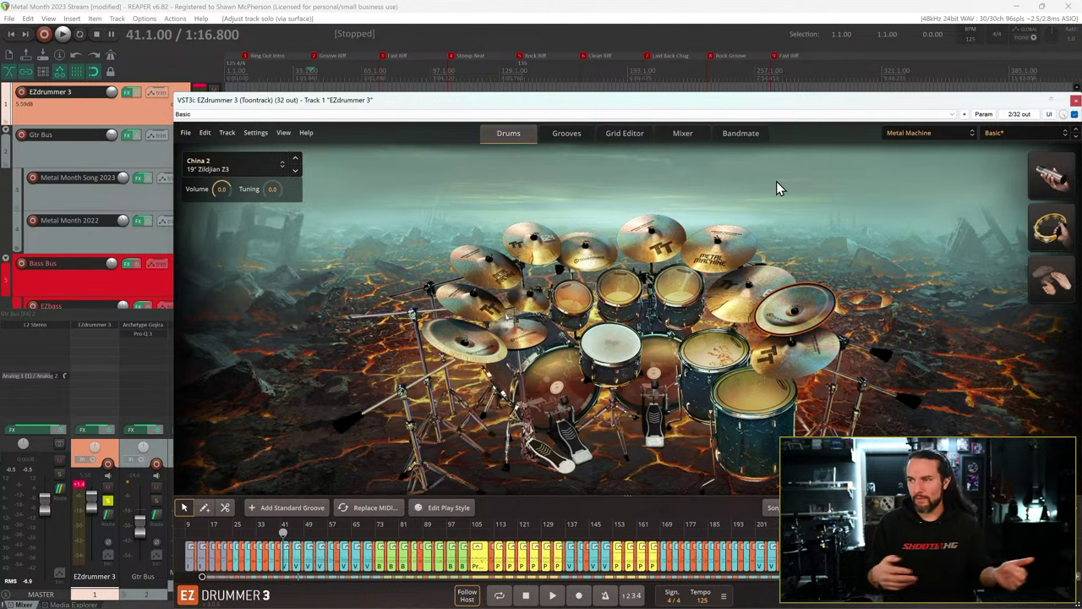
- Audition the Original Mix preset of Metal Machine from bar 29, and review its mixer channels before stopping playback
key("space")
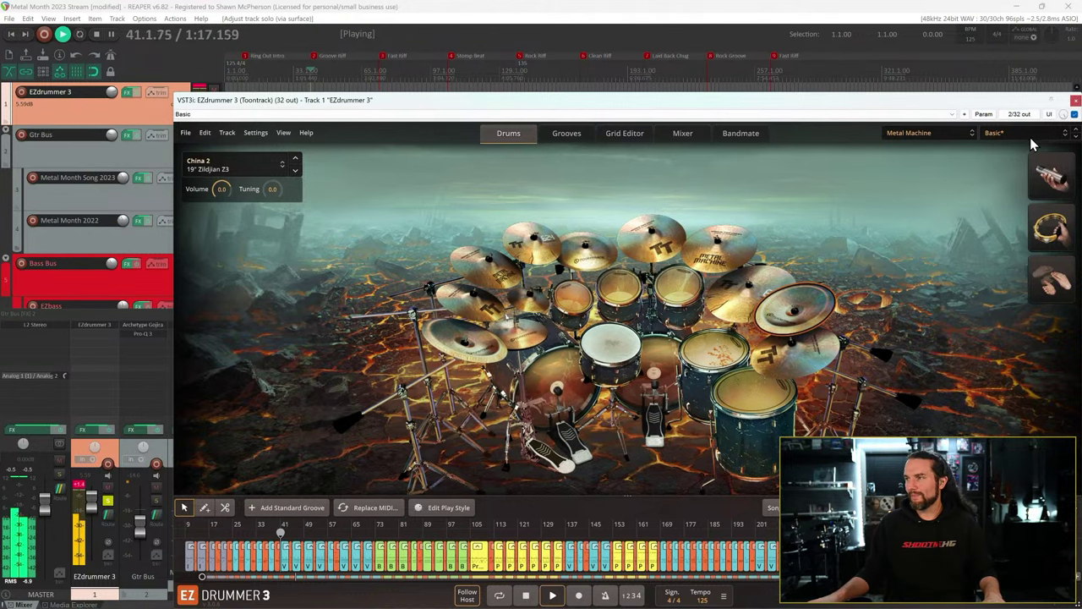
left_click(1025, 133)
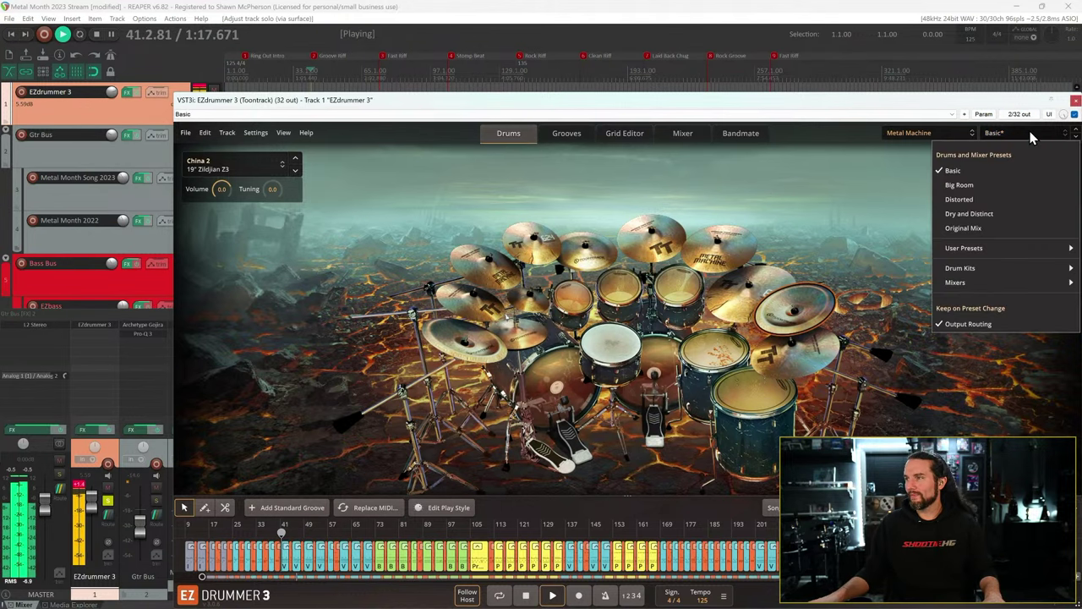
left_click(972, 228)
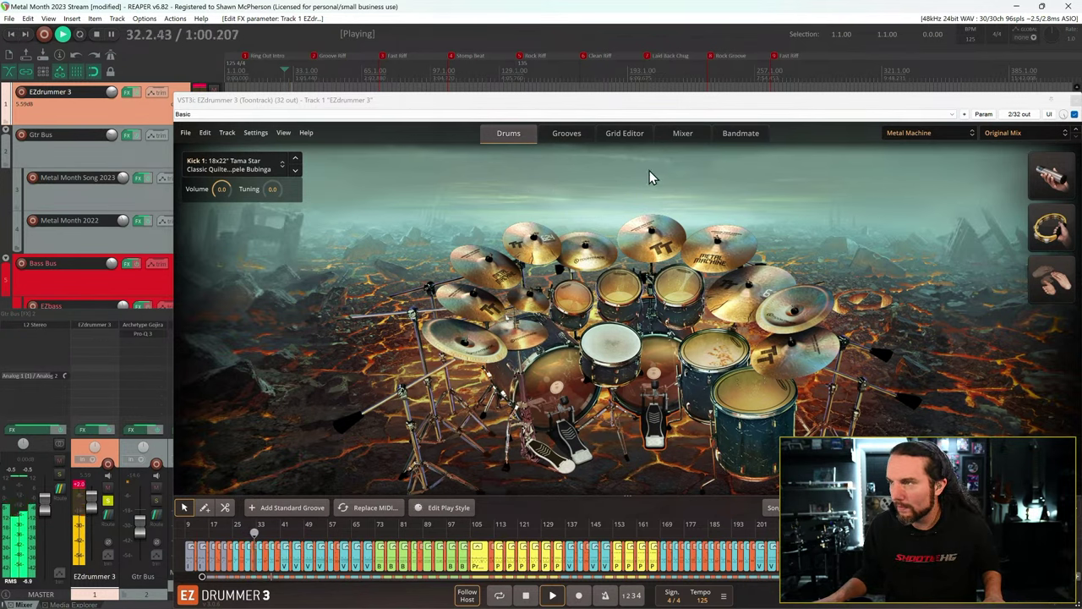
left_click(677, 133)
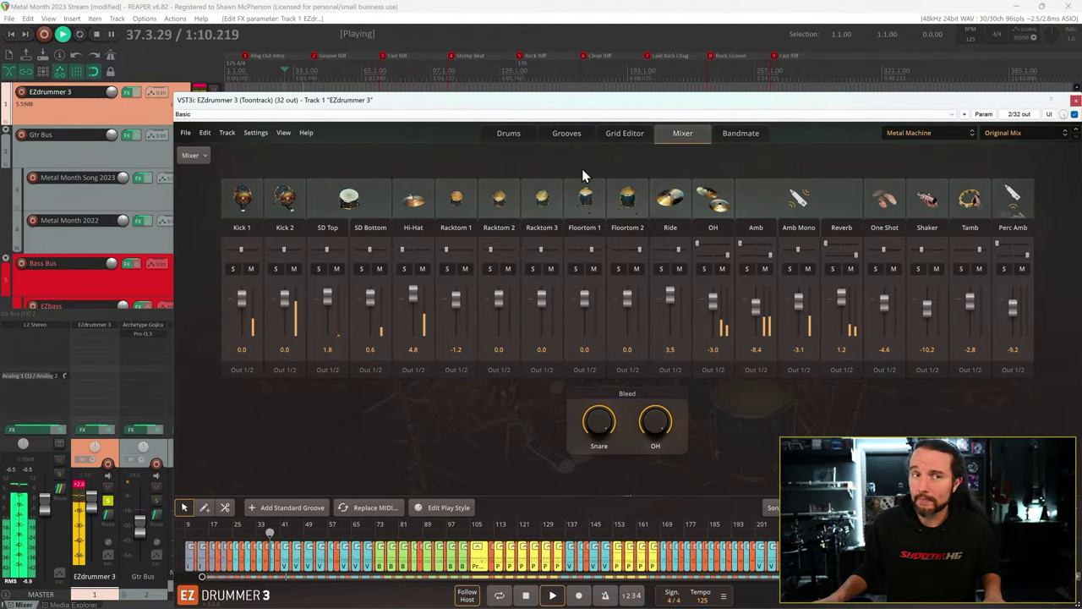
left_click(511, 135)
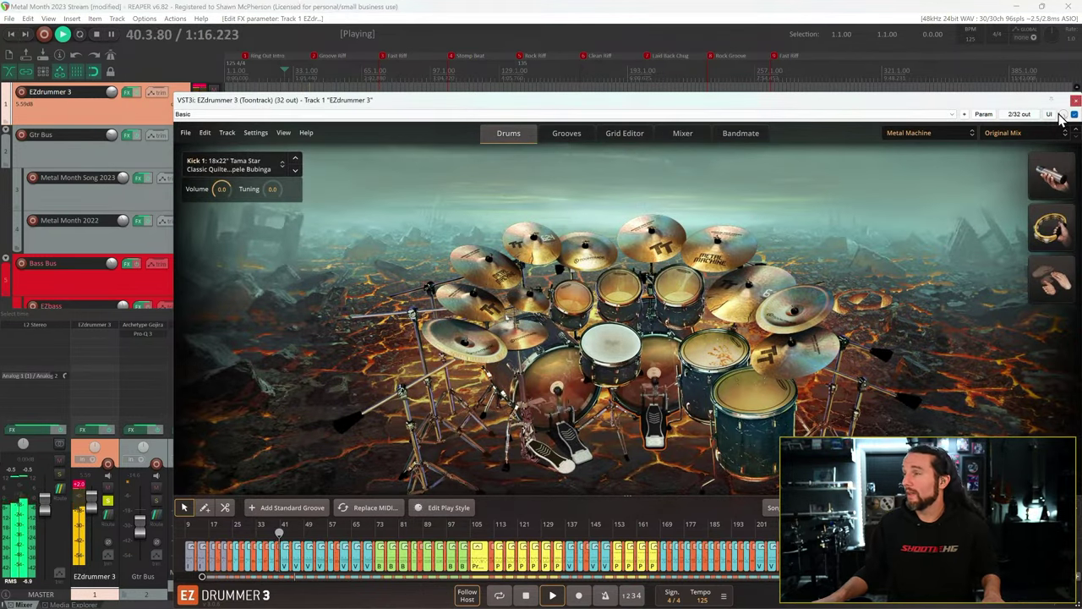
key("space")
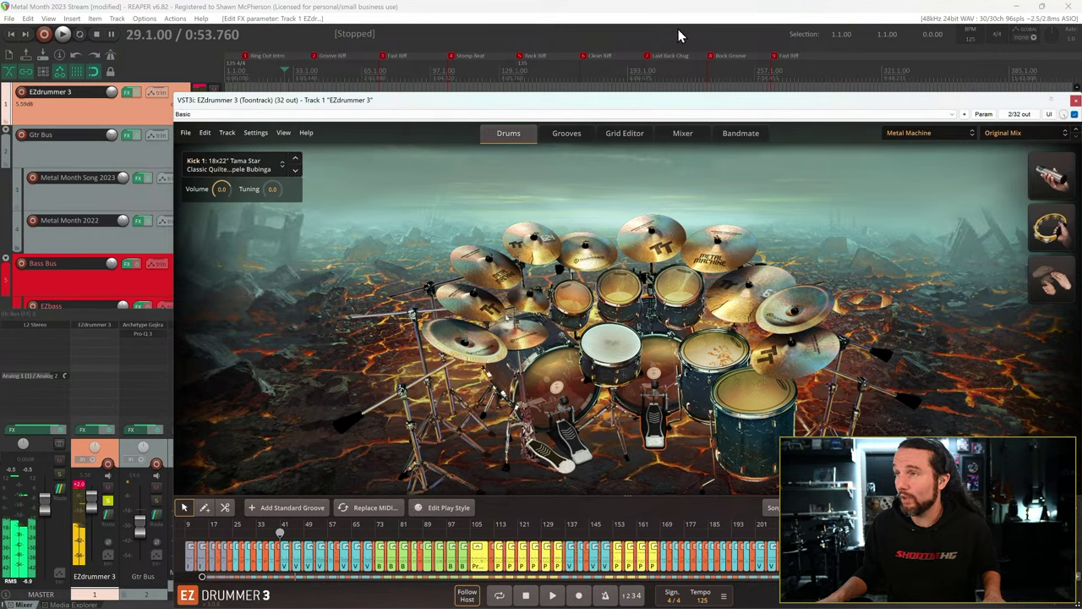
- Close and reopen the EZdrummer 3 window, and load the Metal! library with its Tape preset
left_click(1075, 113)
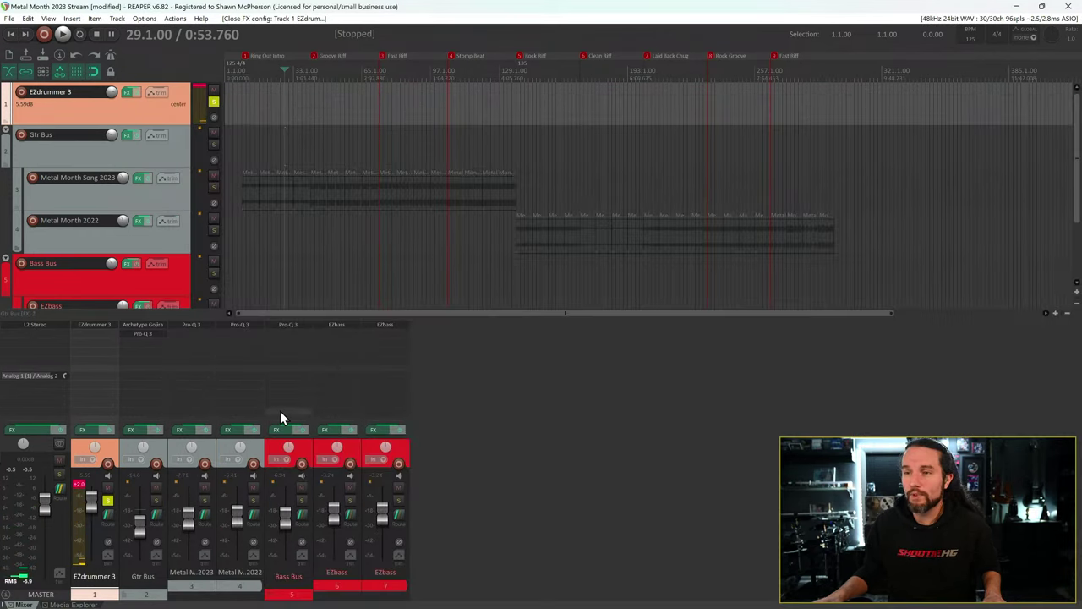
left_click(99, 324)
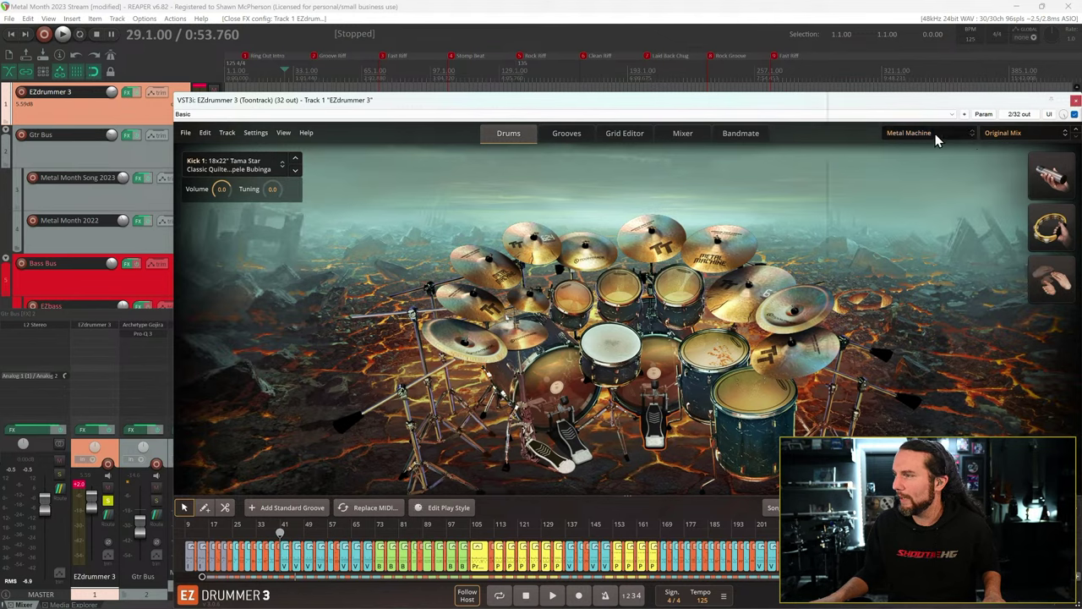
left_click(934, 133)
left_click(1003, 156)
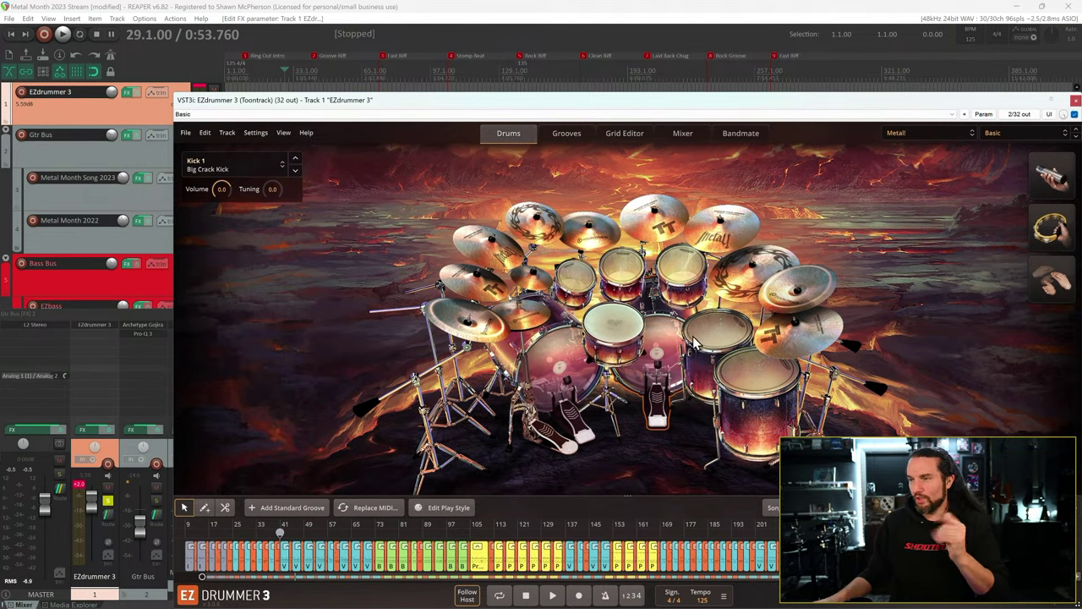
left_click(1015, 131)
left_click(965, 185)
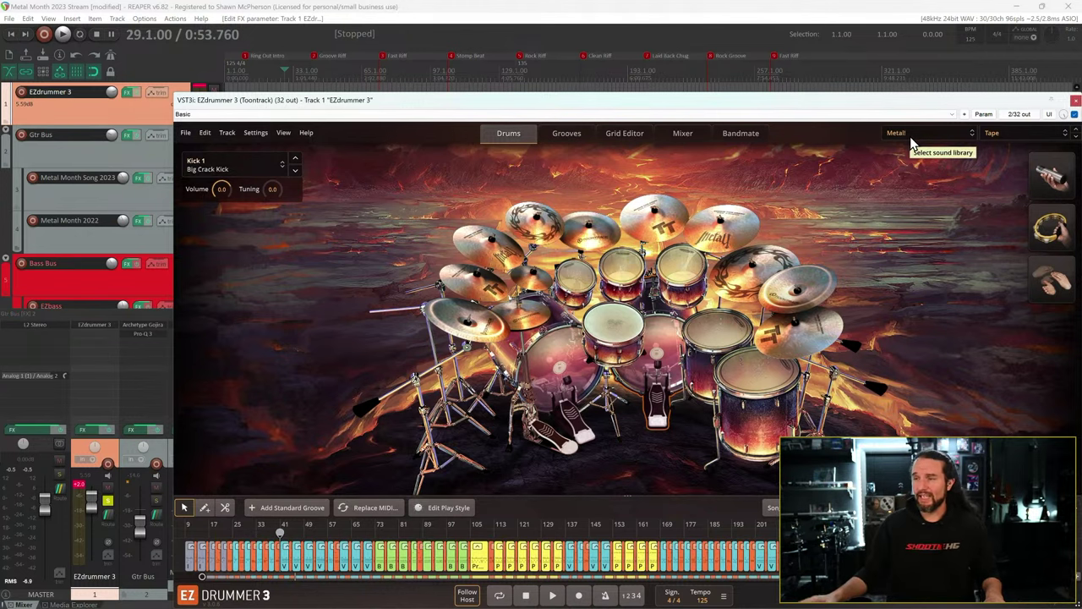
- Audition the Tape preset from bar 29, jumping to the first Fast Riff, Rock Groove and final Fast Riff markers before stopping playback
key("space")
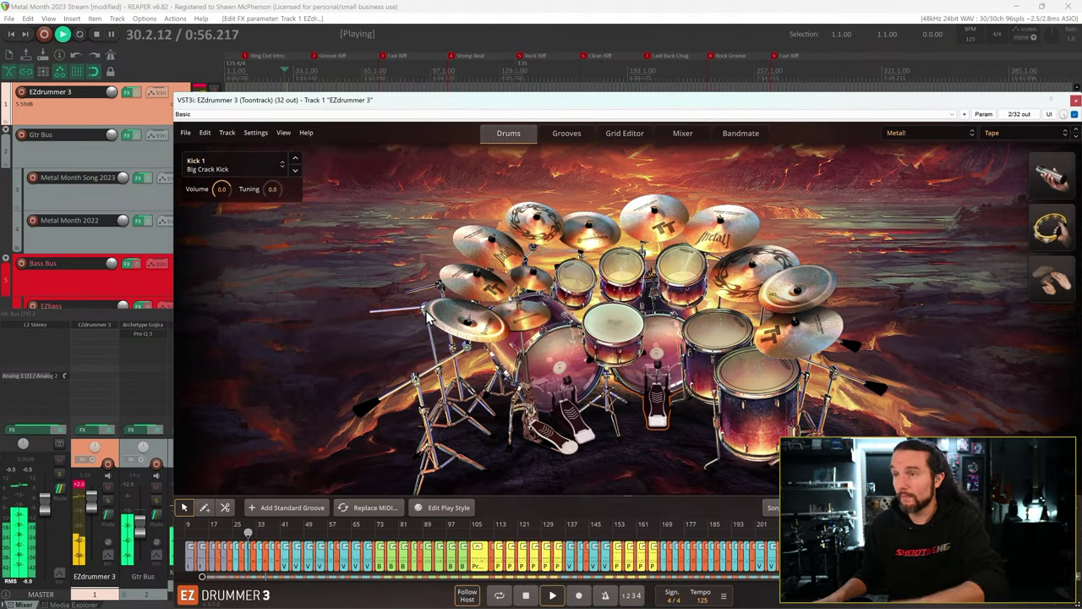
left_click(383, 62)
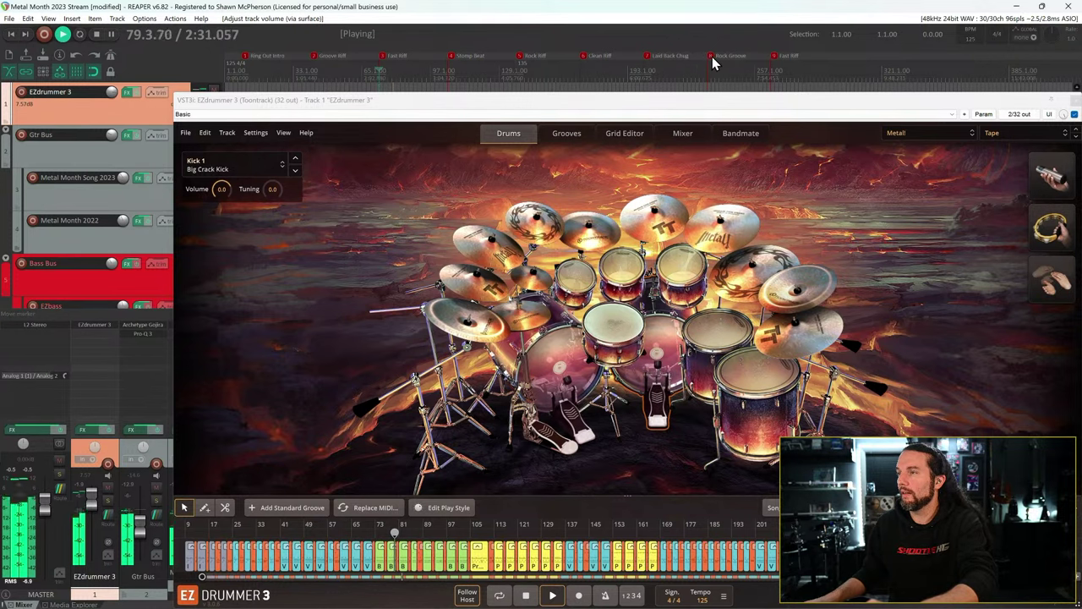
key("8")
key("9")
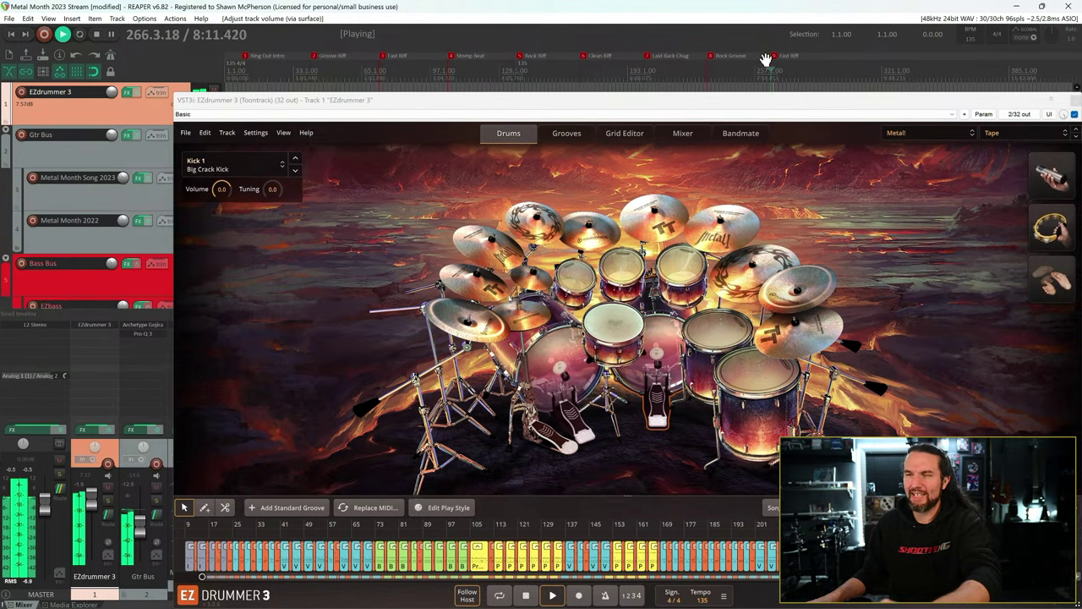
left_click(483, 159)
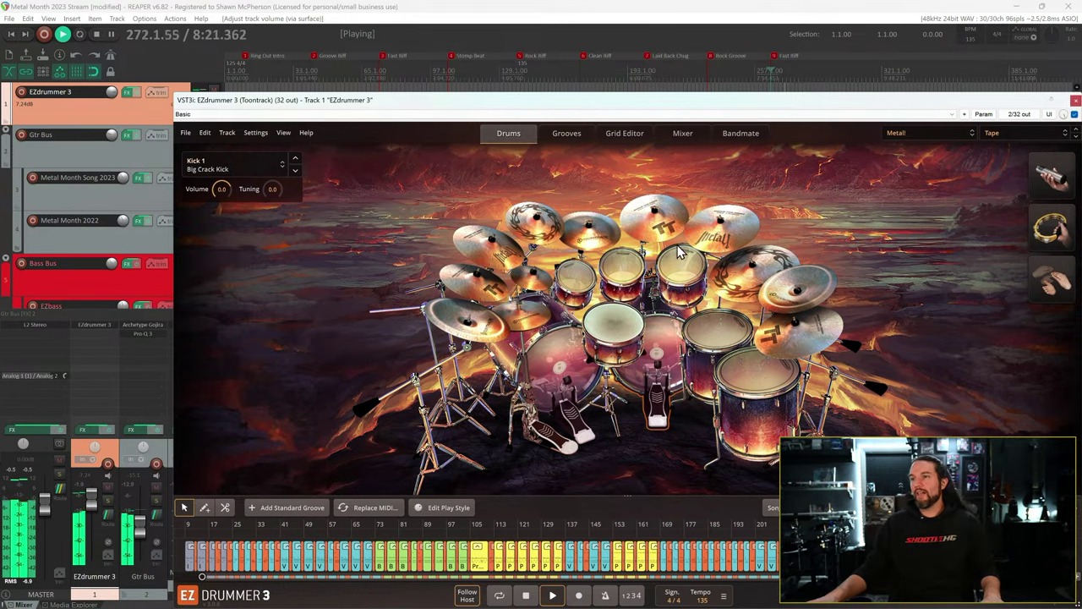
key("space")
- Check which instruments are available for China 2 and the Spock cymbal, and audition the Spock Trash Hit
right_click(803, 292)
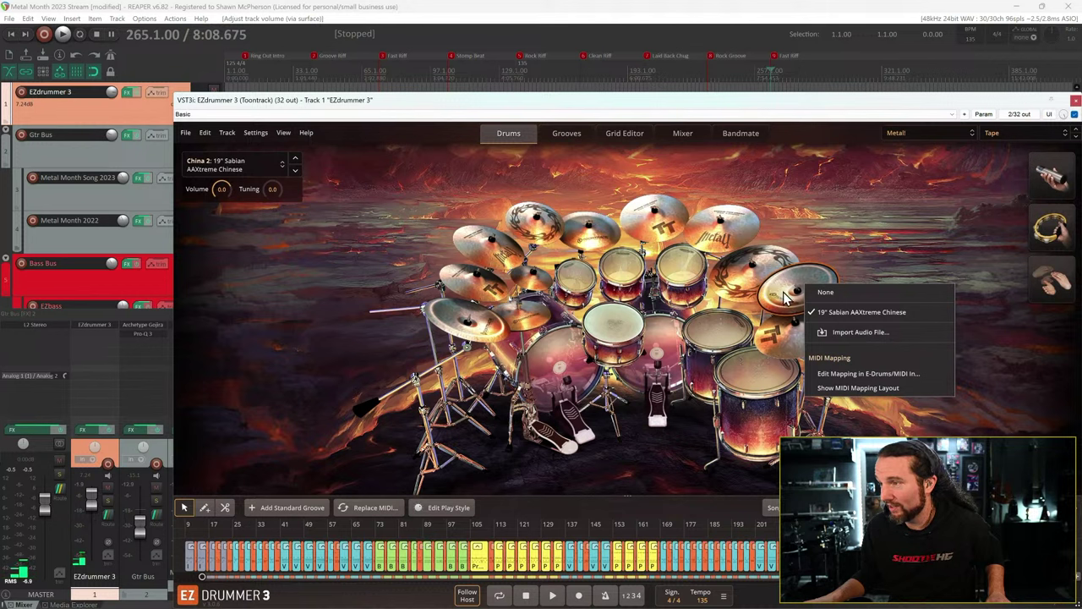
left_click(593, 230)
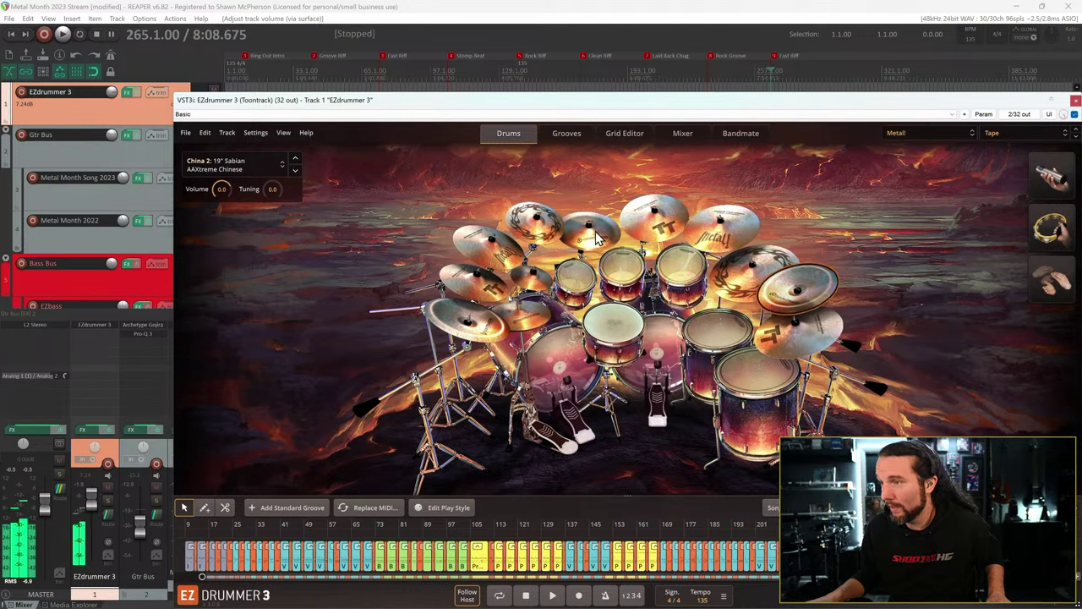
right_click(594, 230)
left_click(603, 199)
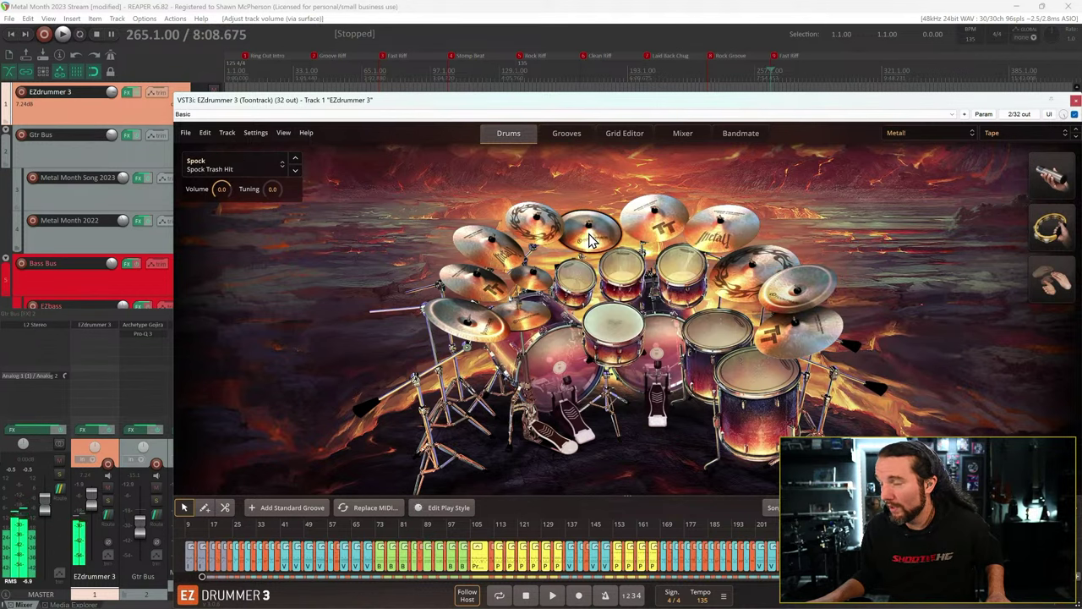
right_click(592, 230)
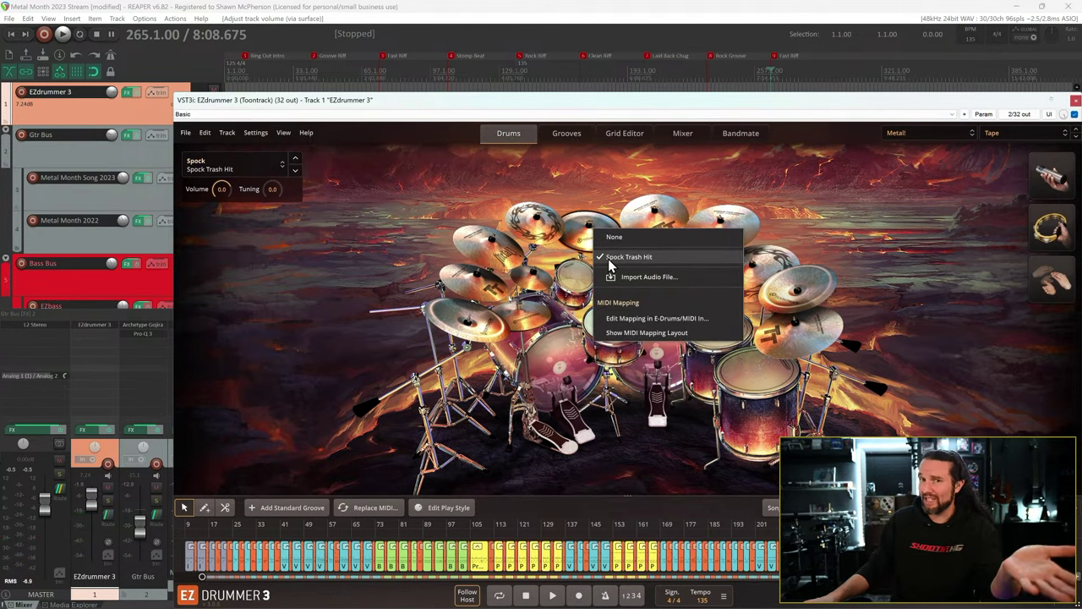
left_click(610, 257)
left_click(603, 245)
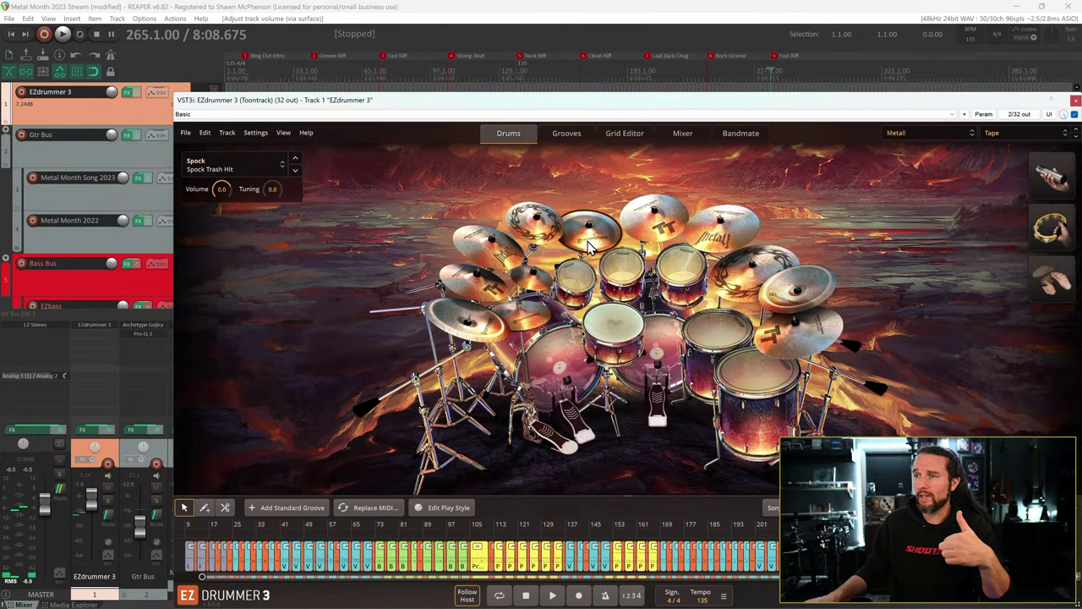
- Check the instrument choices for China 1, and audition the china, crash and ride cymbals of the Metal! kit
left_click(476, 336)
right_click(474, 329)
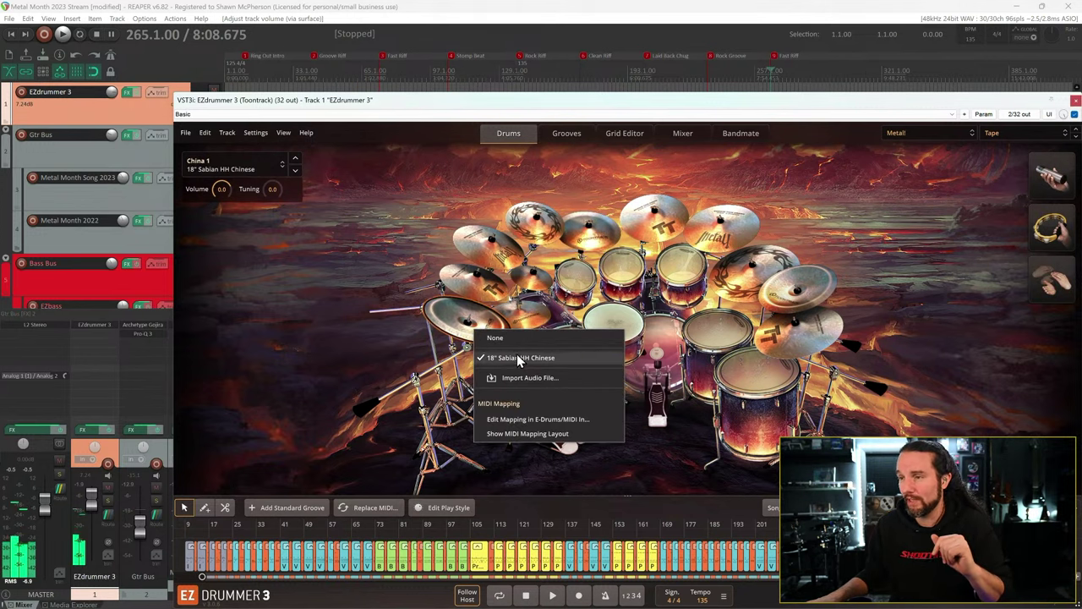
left_click(401, 285)
left_click(462, 322)
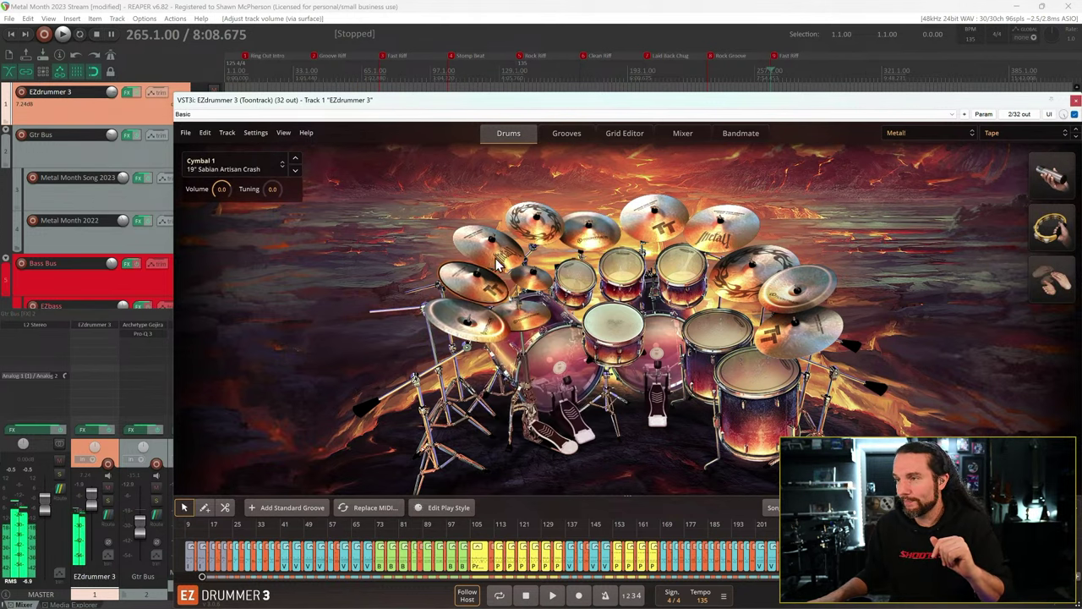
left_click(748, 270)
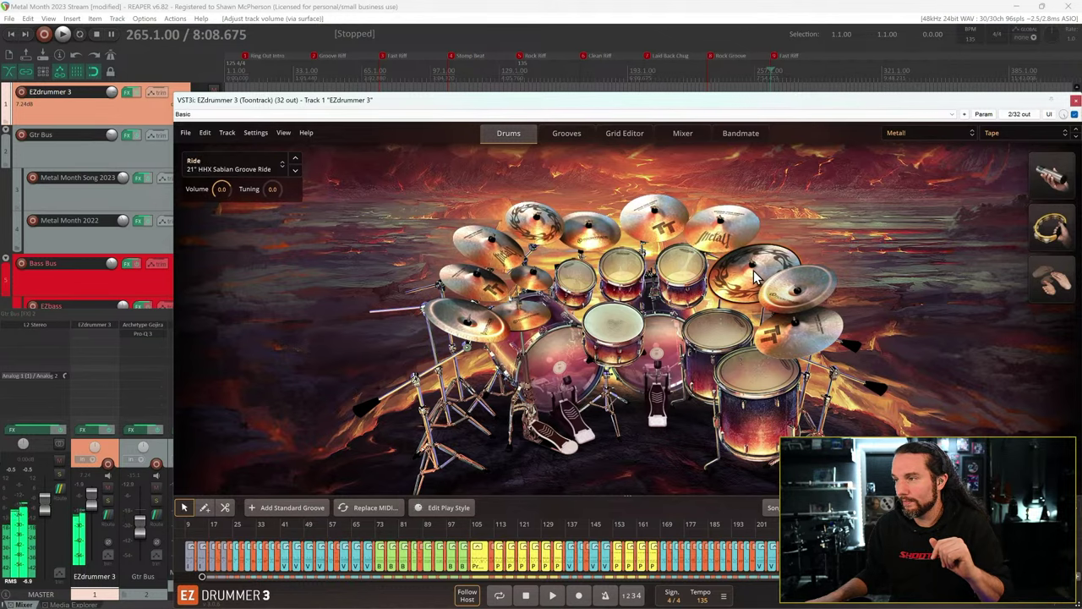
- Load the Original Mix preset for Metal!, and review its mixer channels while auditioning the snare
left_click(982, 136)
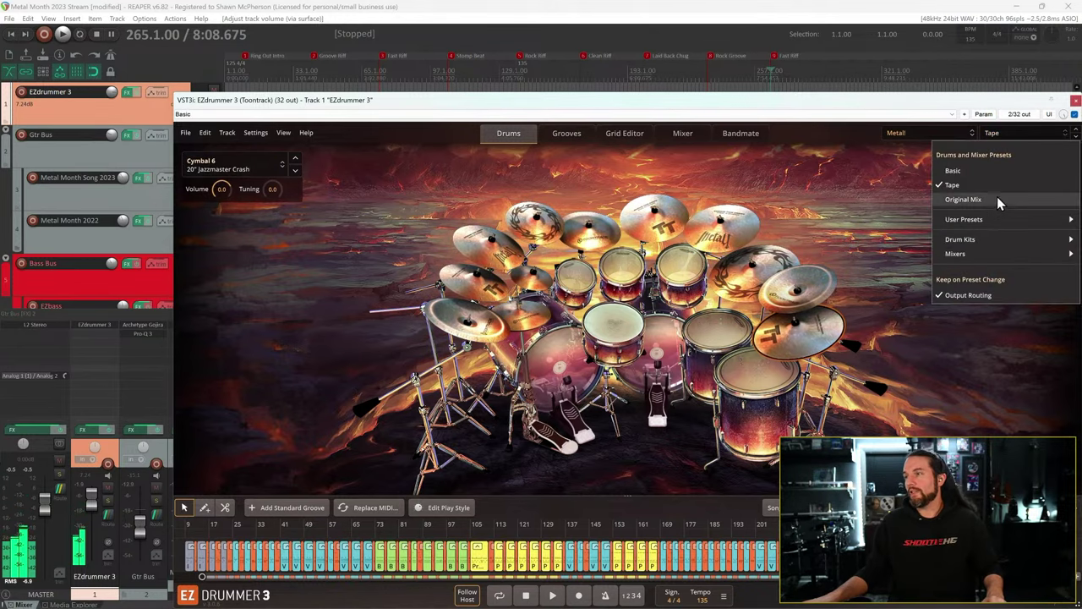
left_click(997, 197)
left_click(685, 137)
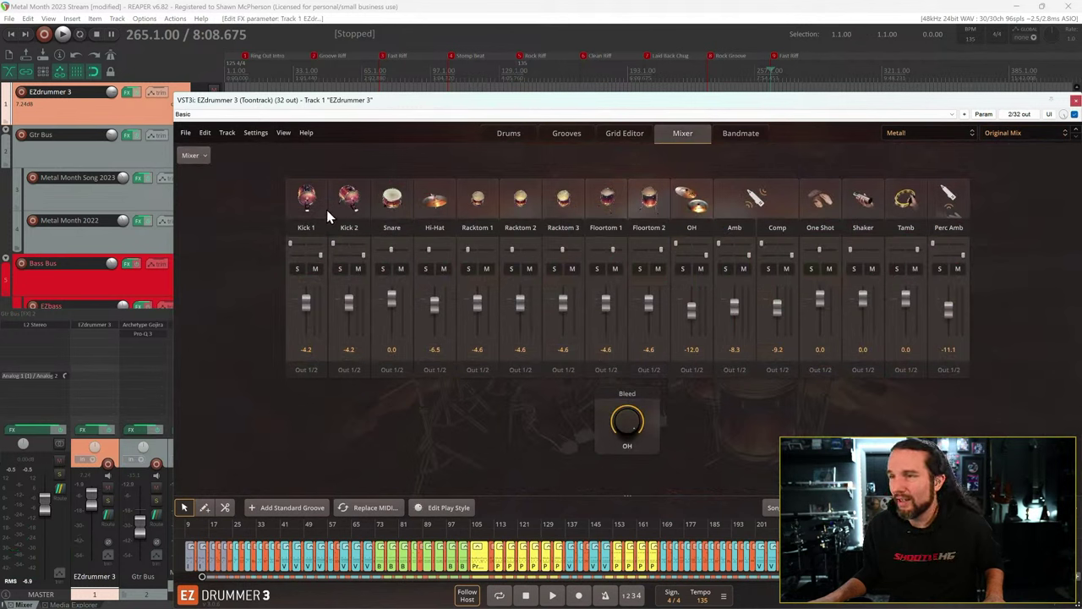
left_click(396, 200)
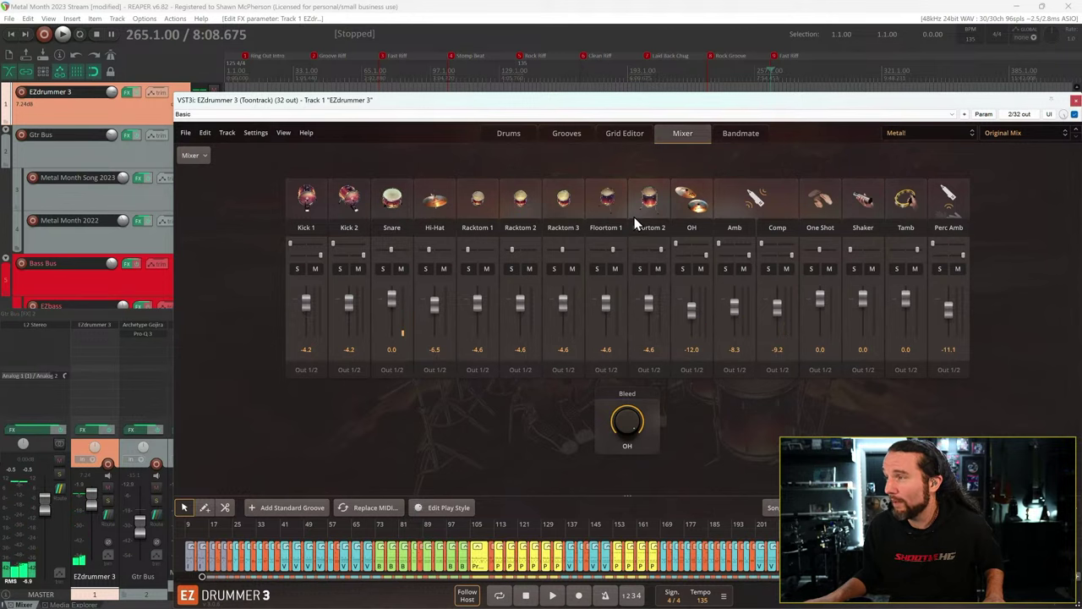
left_click(507, 134)
- Switch the drum library to Metalheads and audition its Basic preset with the song from bar 265
left_click(1018, 131)
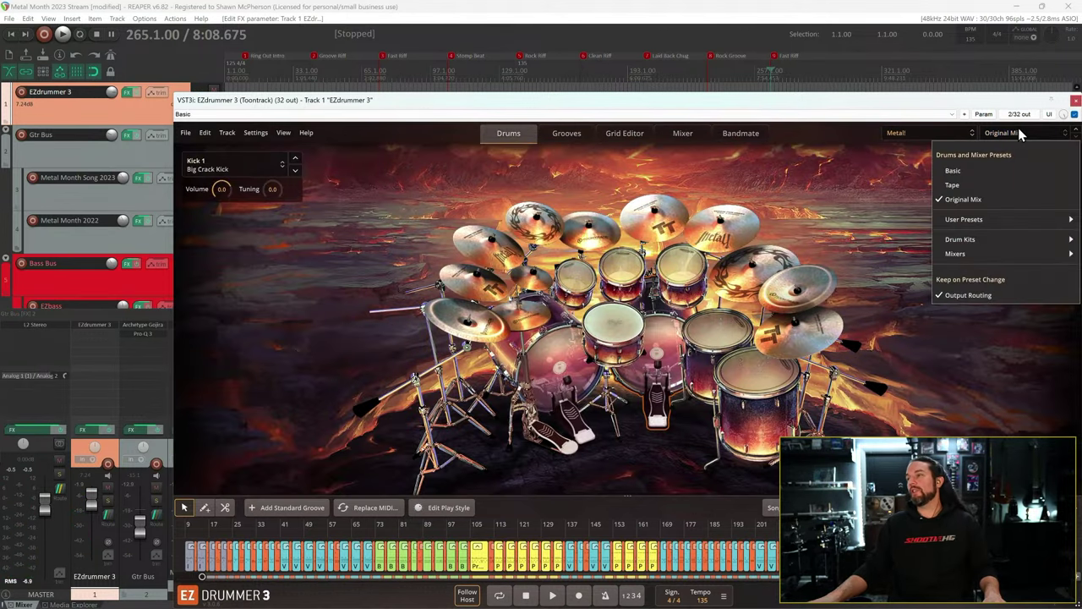
left_click(927, 132)
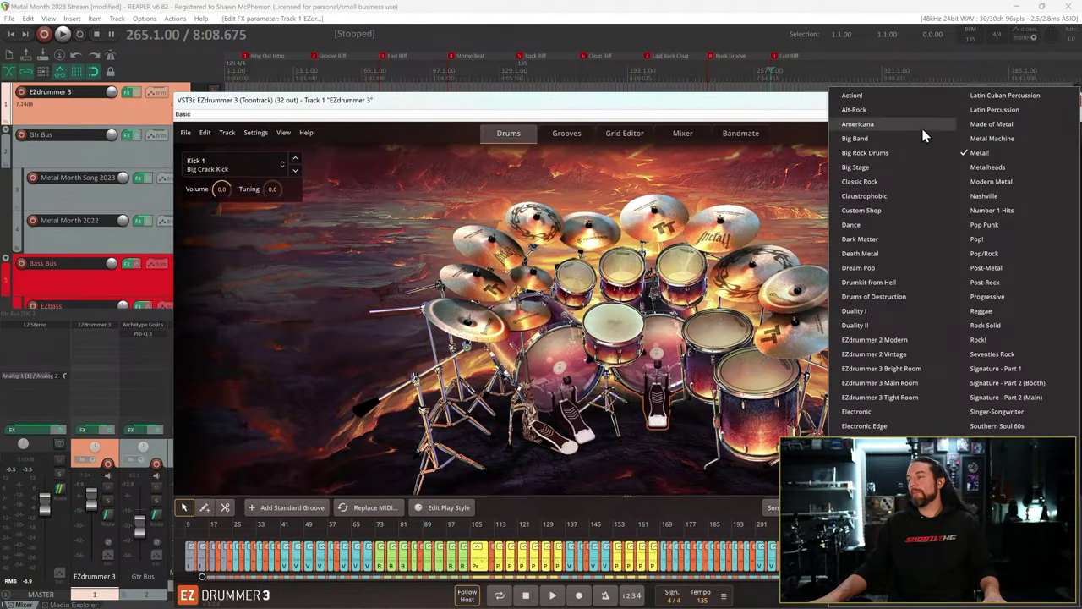
left_click(1006, 167)
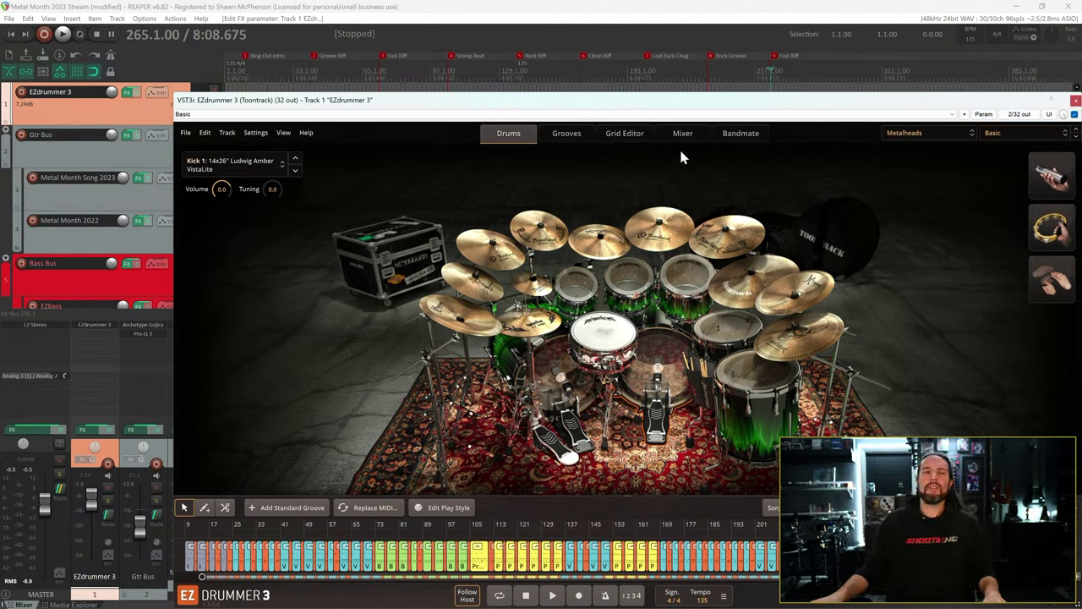
key("space")
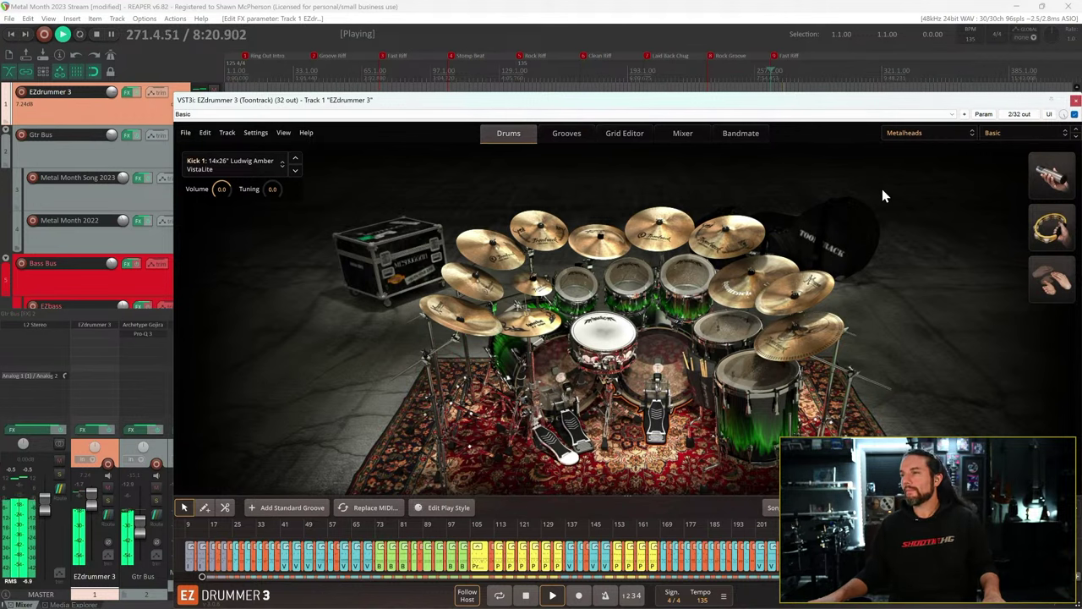
key("space")
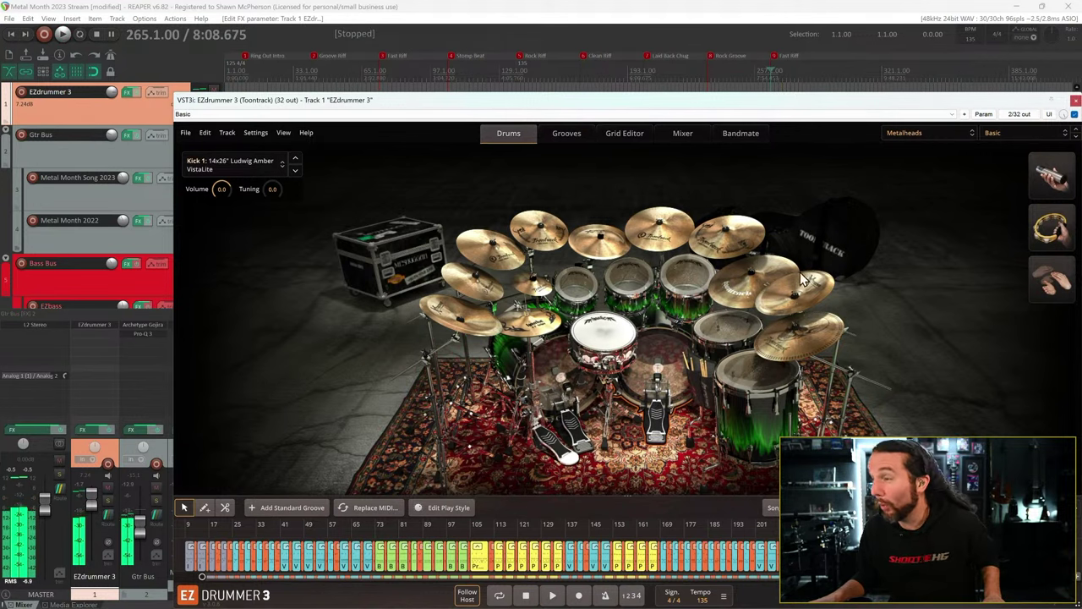
- Audition the Metalheads ride cymbal, and set the splash to the 12-inch Sabian HH Splash
left_click(755, 286)
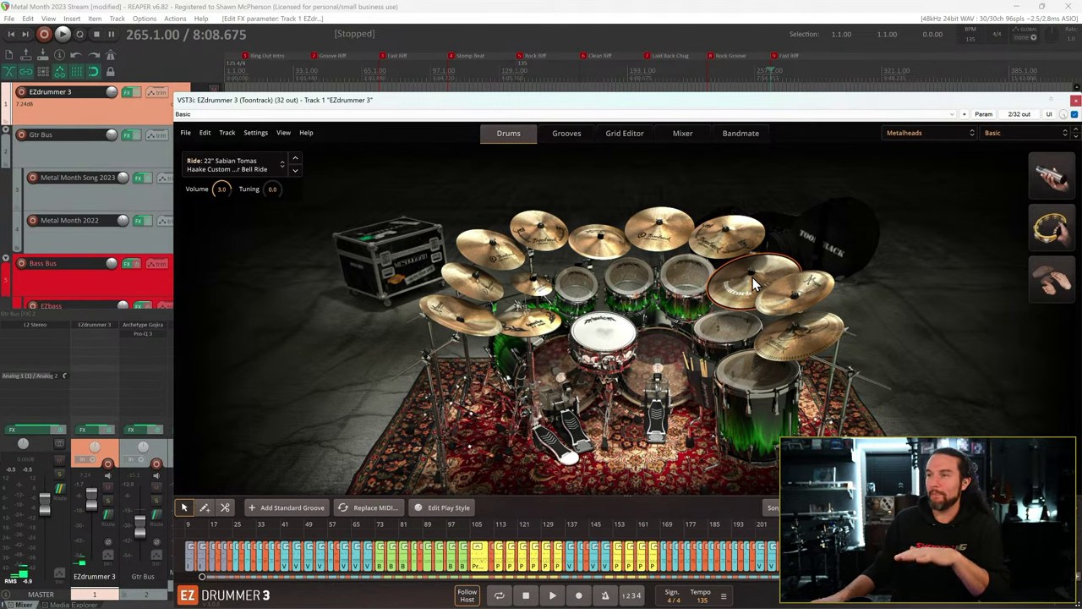
right_click(537, 288)
left_click(569, 324)
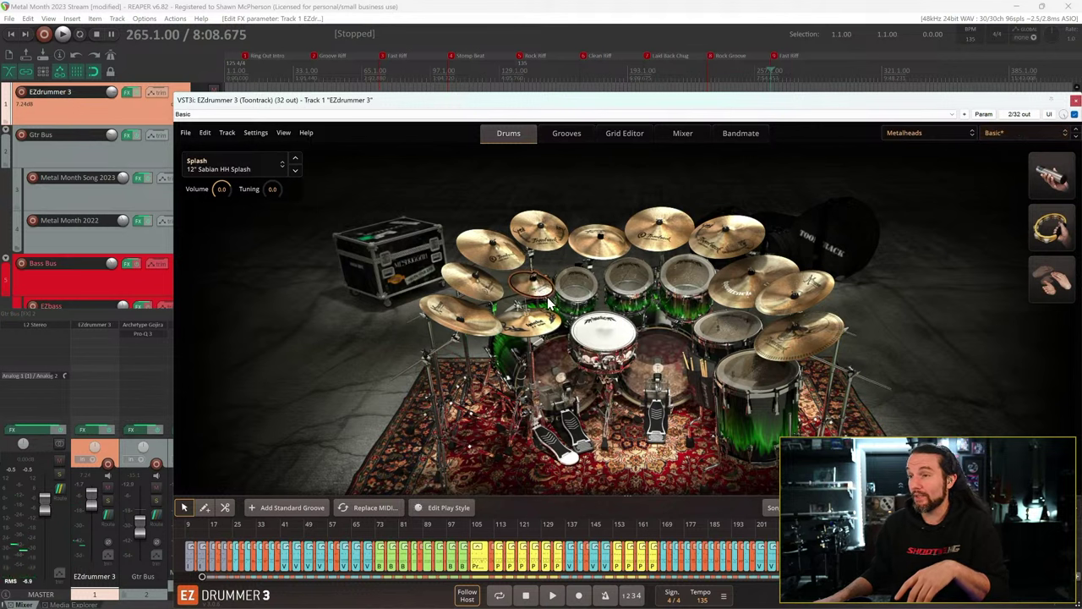
- Audition the China 1, Spock and China 2 cymbals of the Metalheads kit and check the instrument choices for each
left_click(461, 313)
right_click(473, 328)
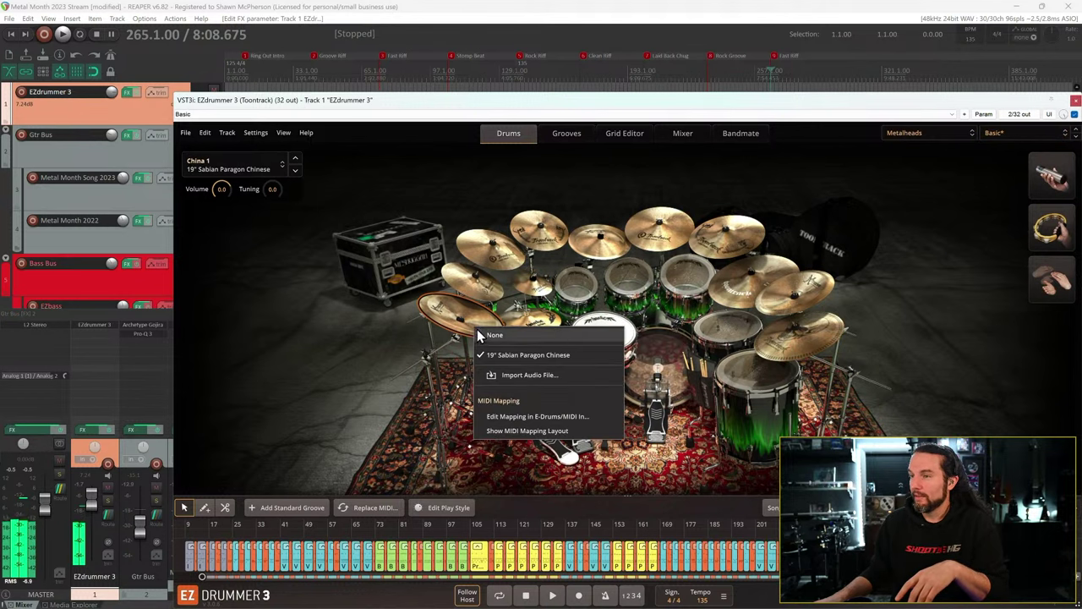
left_click(590, 230)
left_click(592, 238)
right_click(594, 245)
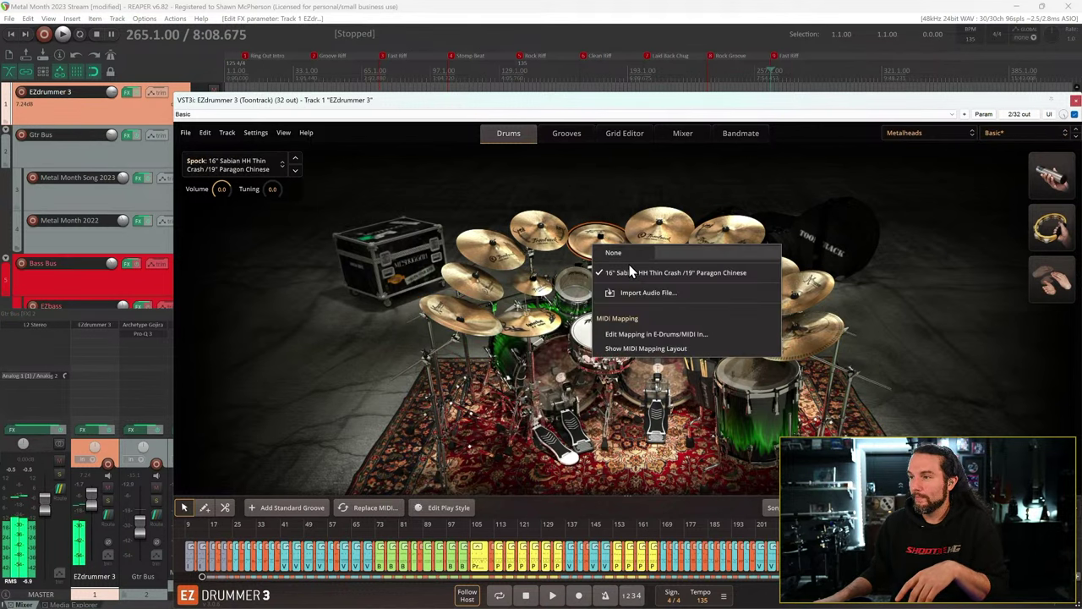
left_click(630, 173)
left_click(803, 296)
right_click(803, 298)
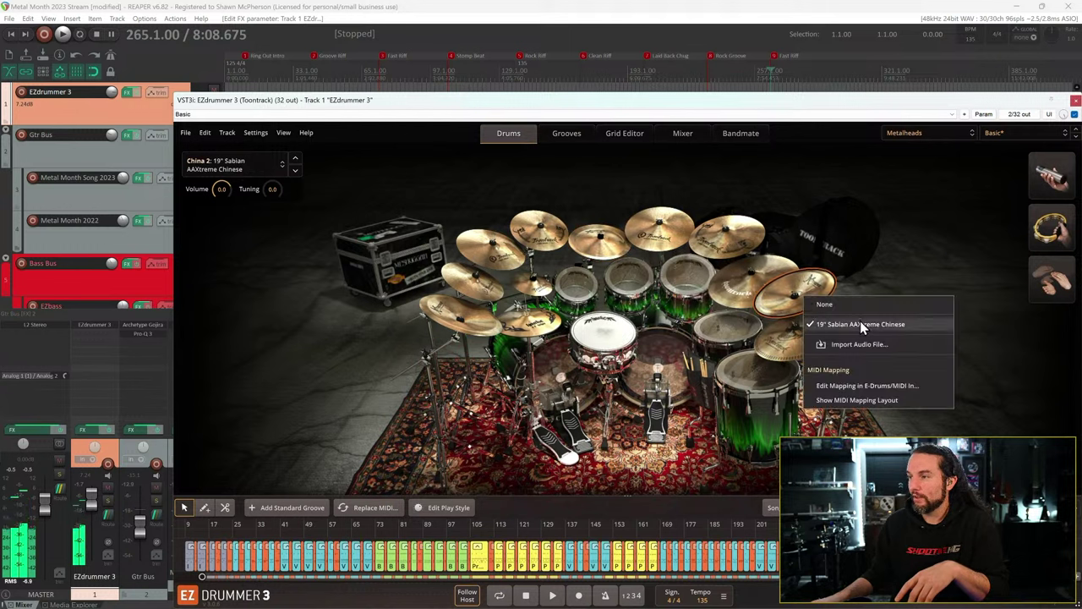
left_click(873, 209)
- Check the instrument choices for Cymbal 6, and audition it along with the ride cymbal
left_click(797, 336)
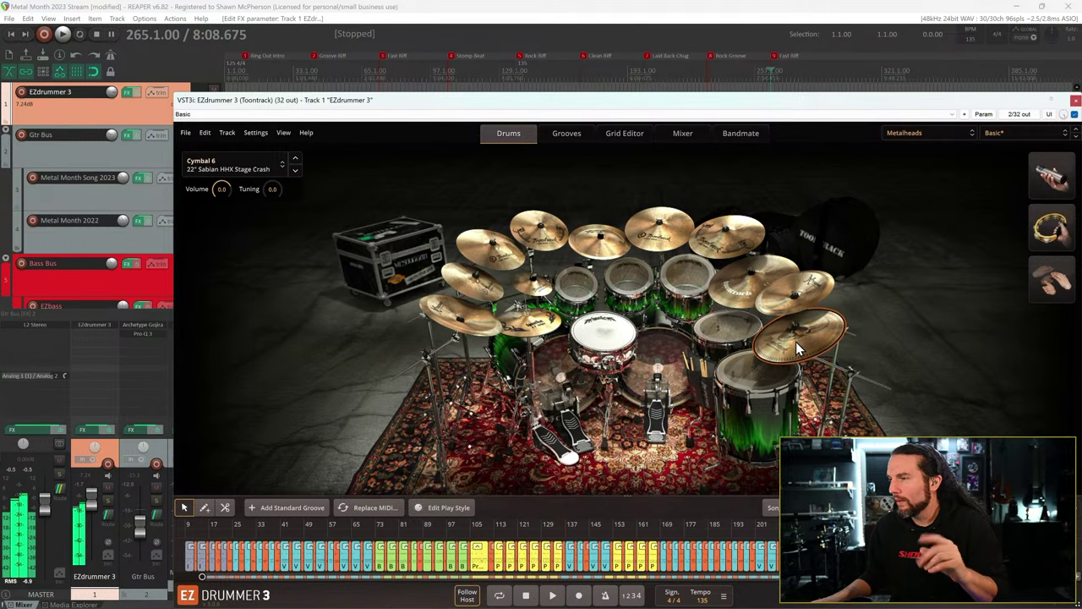
right_click(797, 343)
left_click(898, 282)
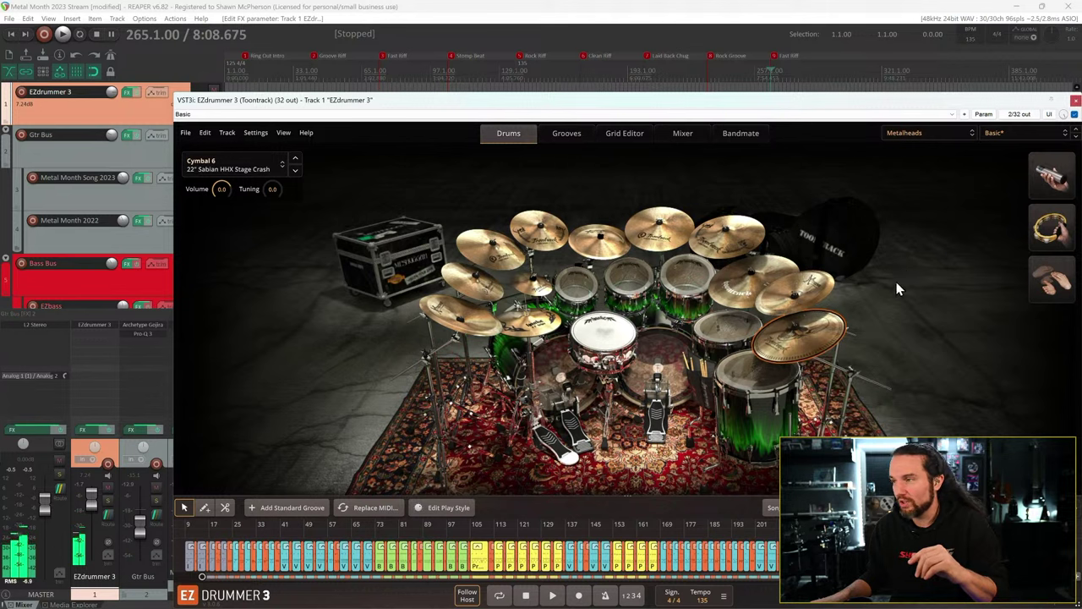
left_click(765, 287)
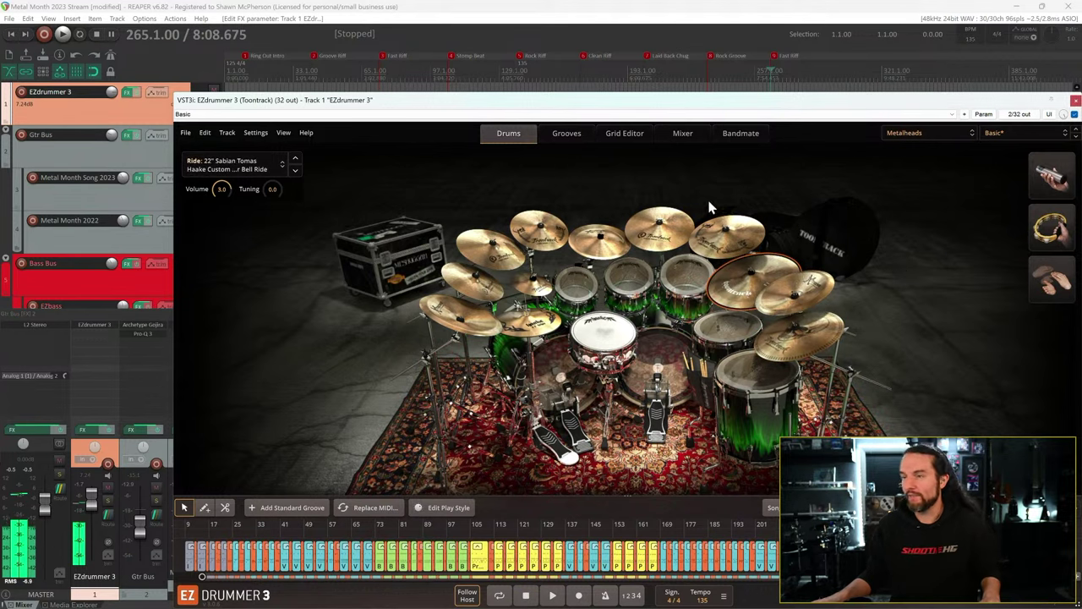
- Load the Original Mix DW preset during playback, and briefly solo its KD Trig channel in the mixer
key("space")
left_click(1019, 133)
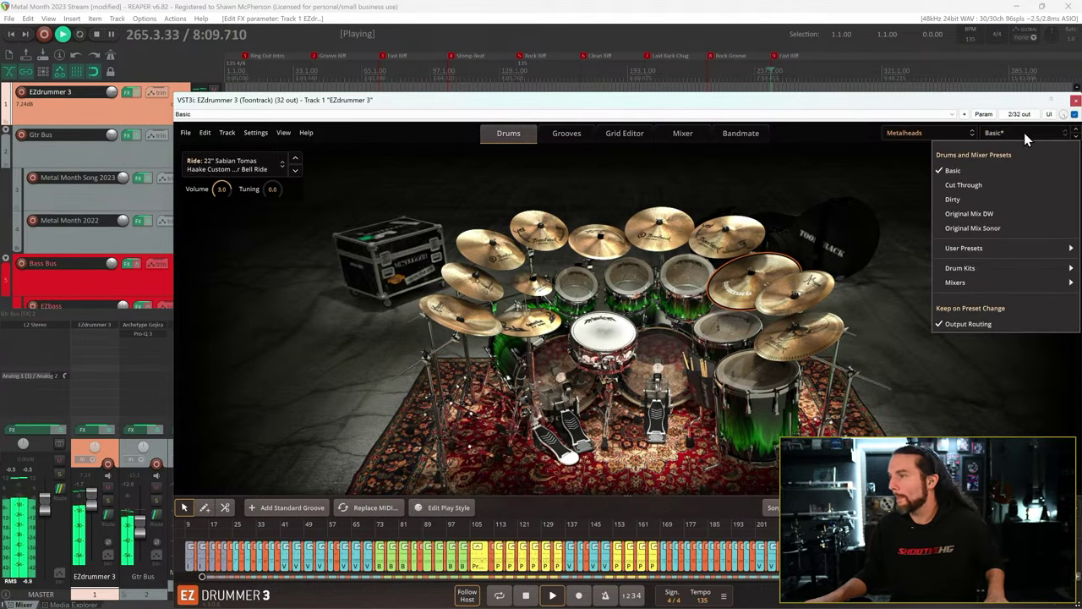
left_click(1002, 216)
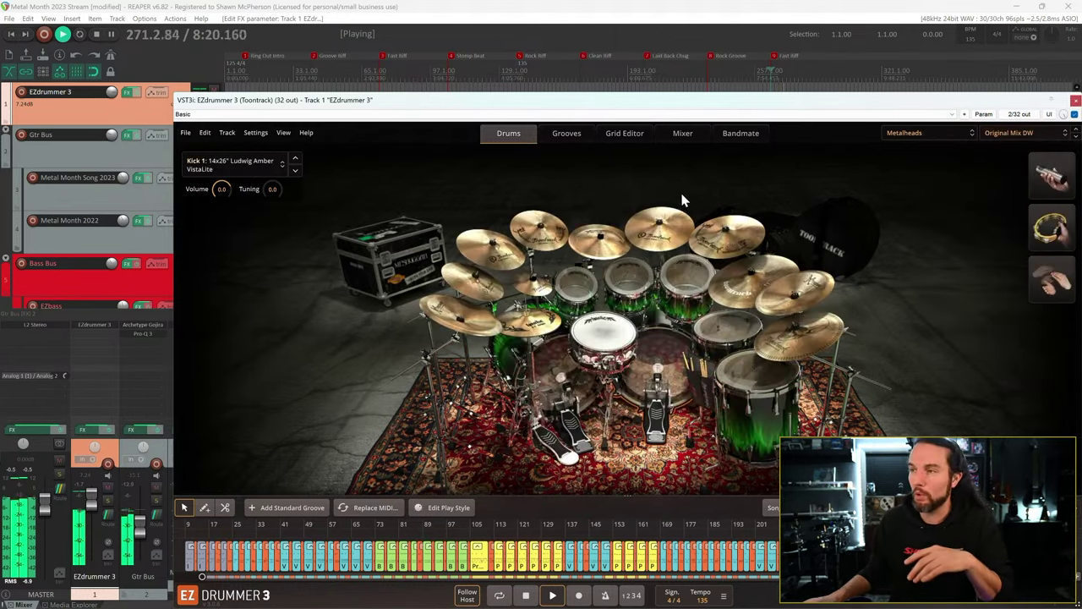
left_click(677, 138)
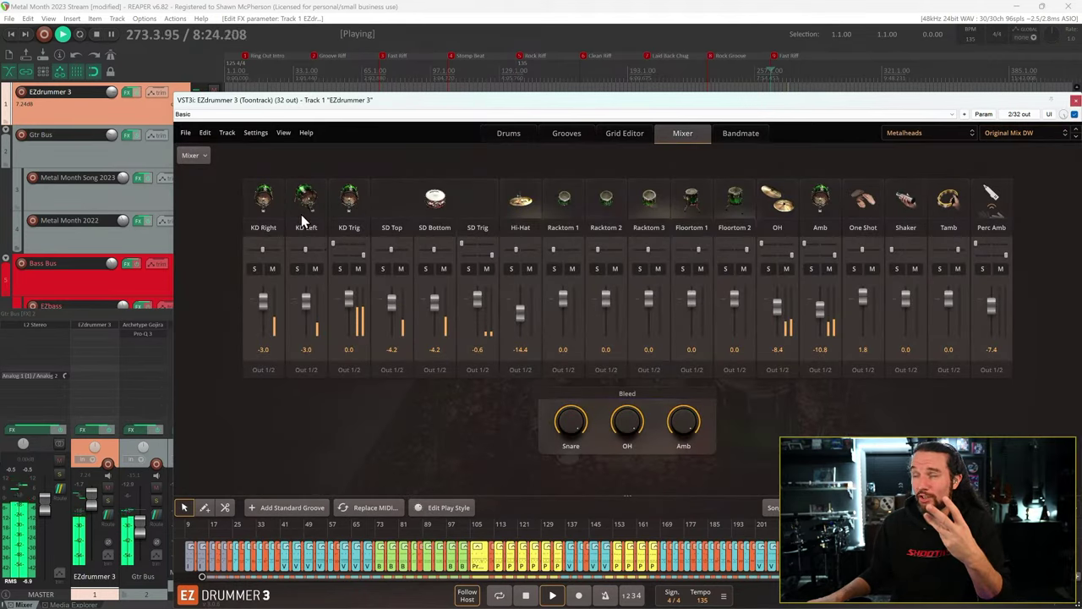
left_click(340, 269)
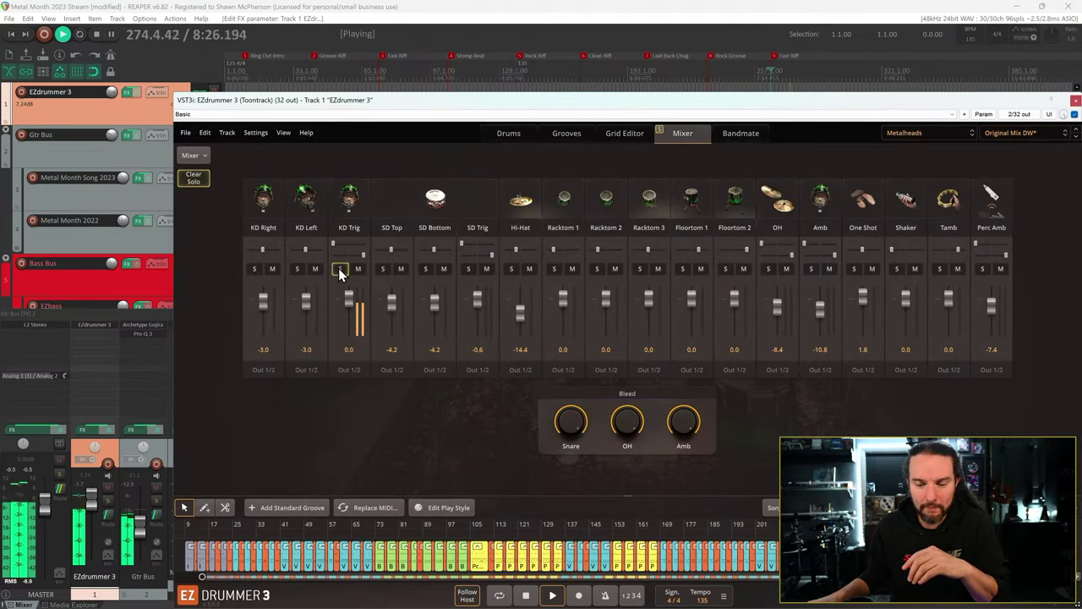
left_click(340, 268)
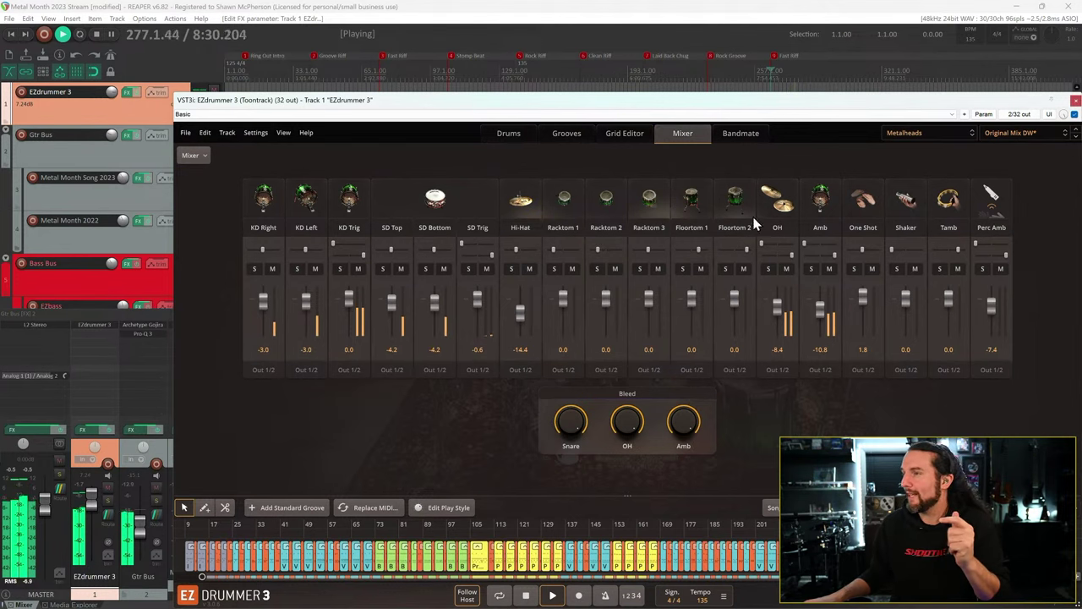
- Audition the Original Mix Sonor preset with the song, and switch the drum library to Modern Metal
left_click(1013, 133)
left_click(1015, 229)
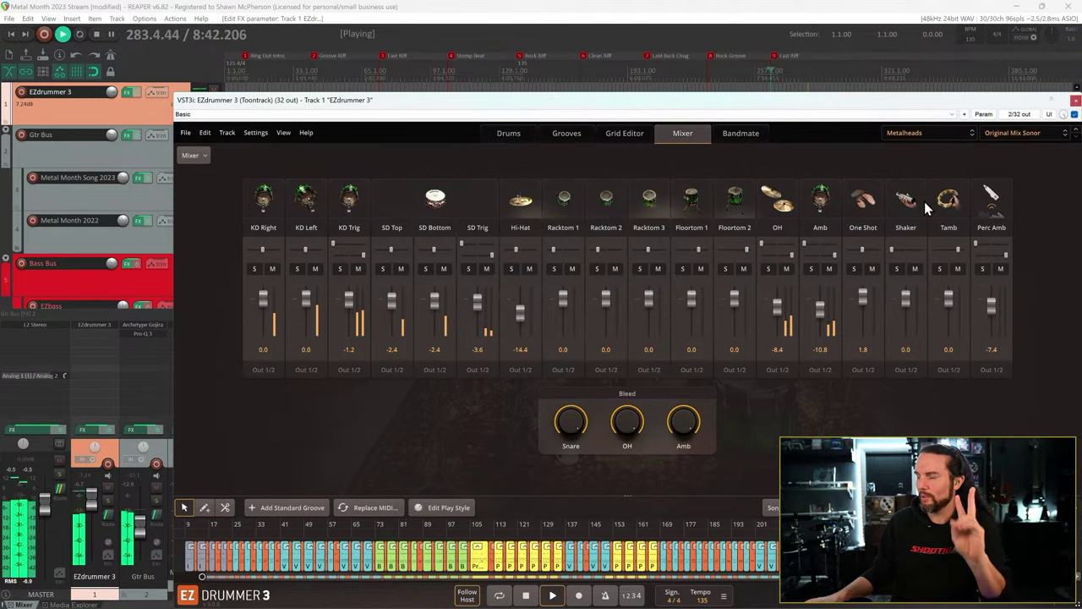
left_click(933, 132)
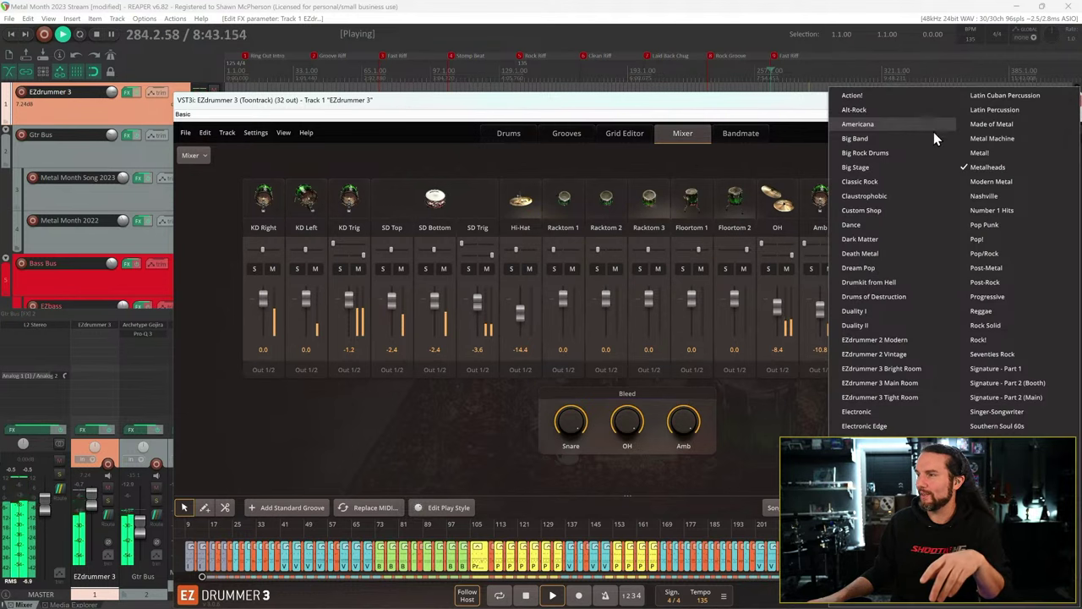
left_click(1014, 182)
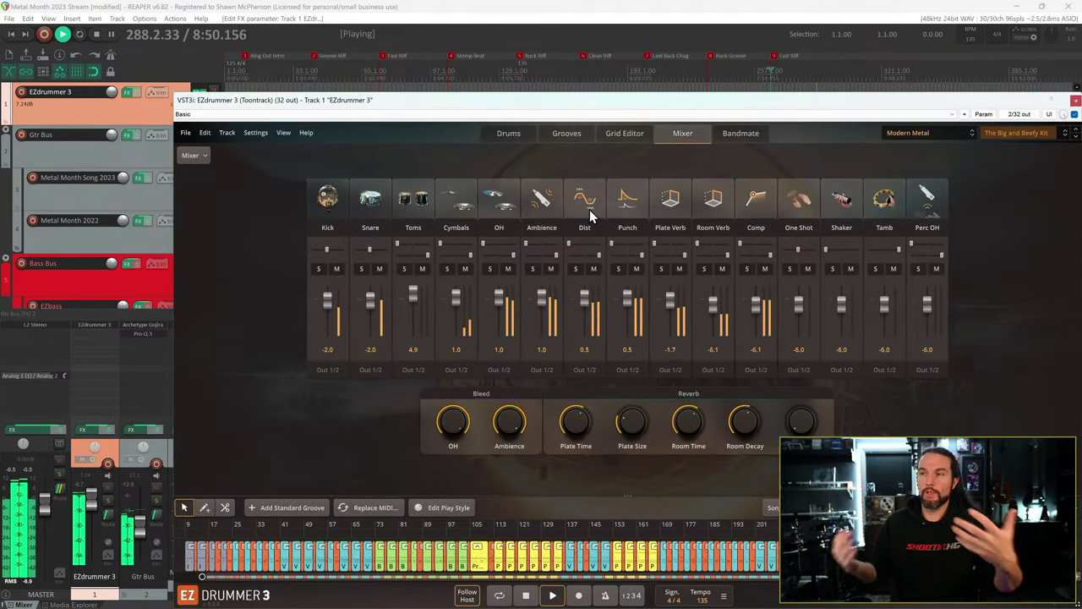
- Show the Modern Metal kit, stop playback, and check the instrument choices for the China 1 and Spock cymbals
left_click(515, 133)
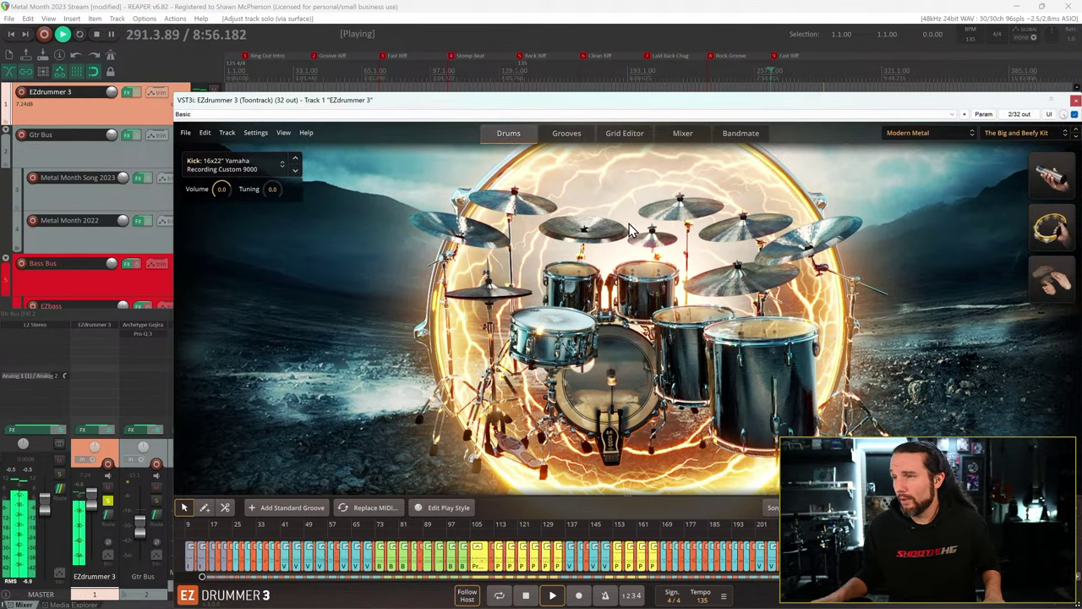
key("space")
right_click(489, 230)
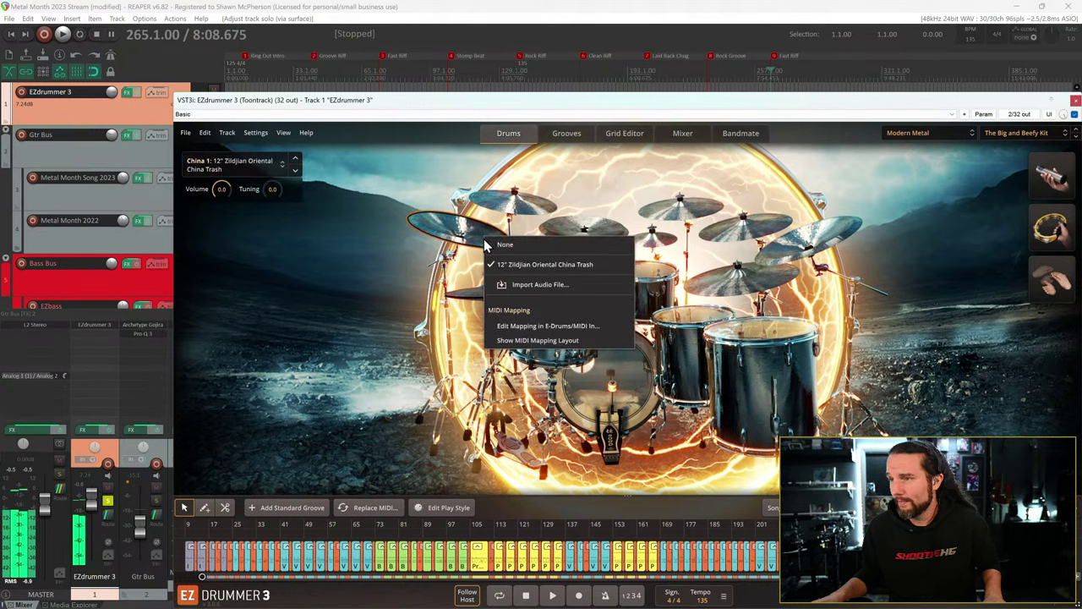
key("Escape")
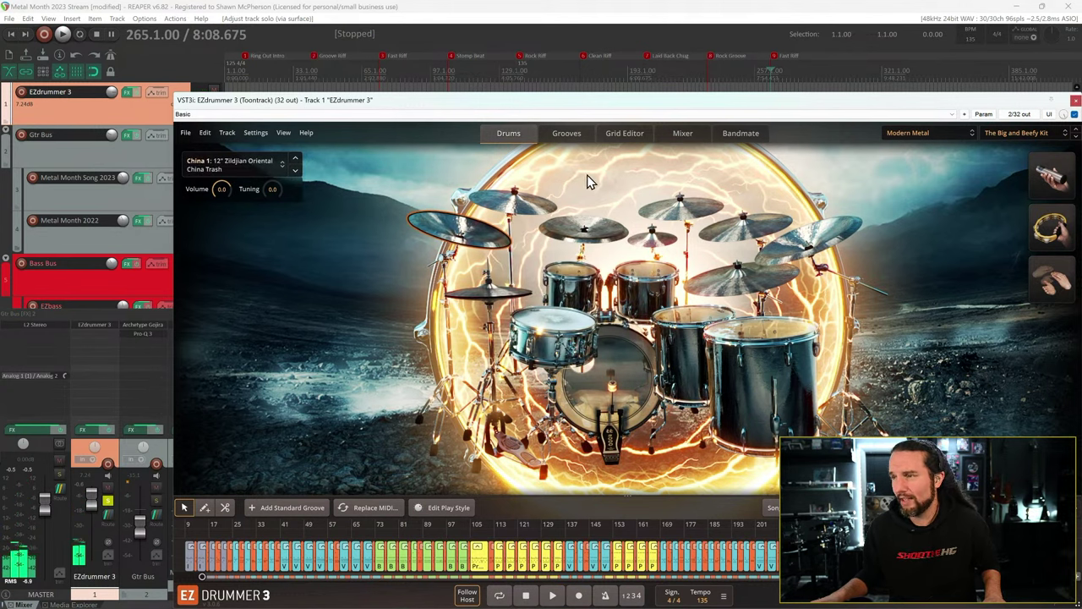
left_click(563, 241)
right_click(562, 241)
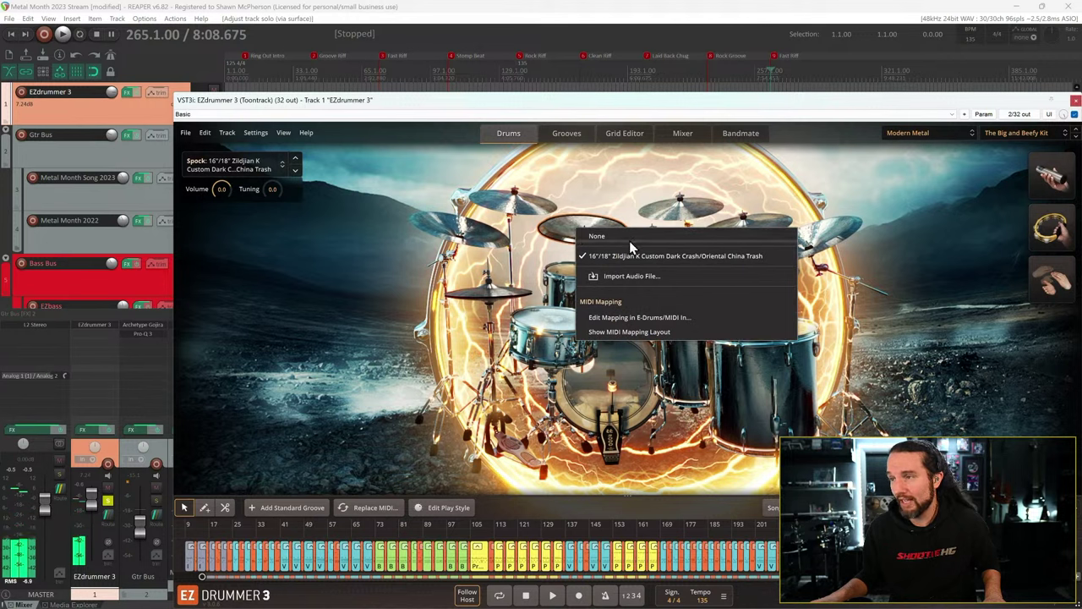
key("Escape")
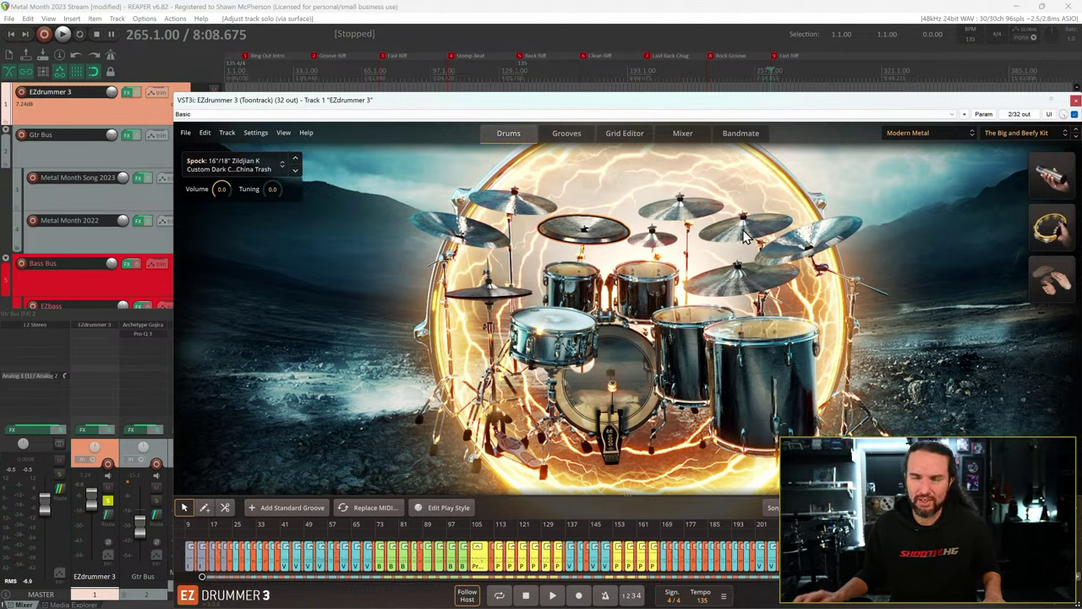
- Audition the 18-inch Zildjian A Custom China, 18-inch Oriental China Trash and 19-inch K China as China 2
left_click(818, 247)
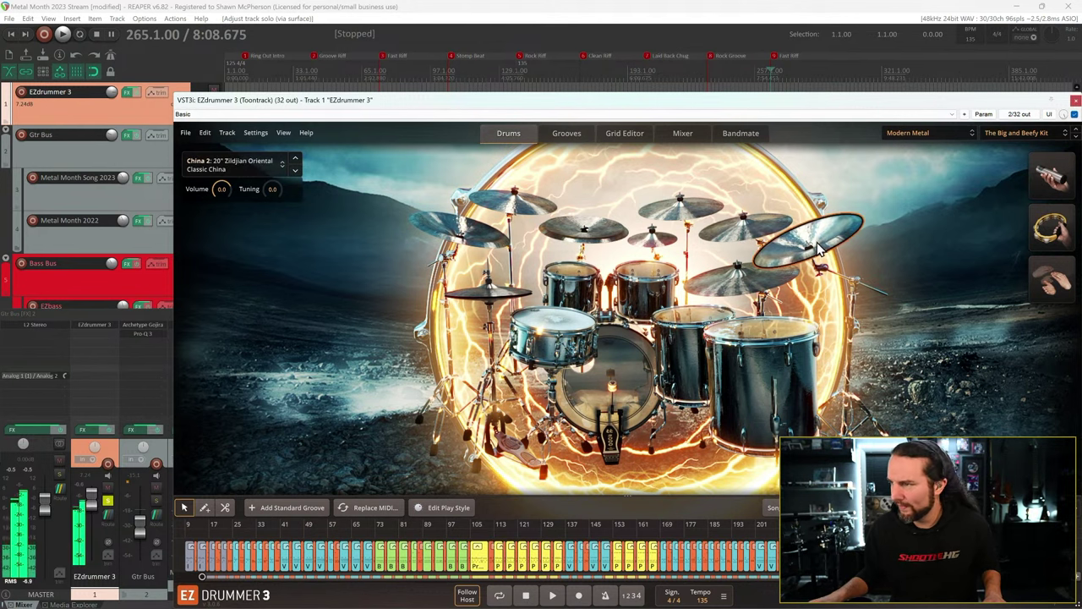
right_click(818, 247)
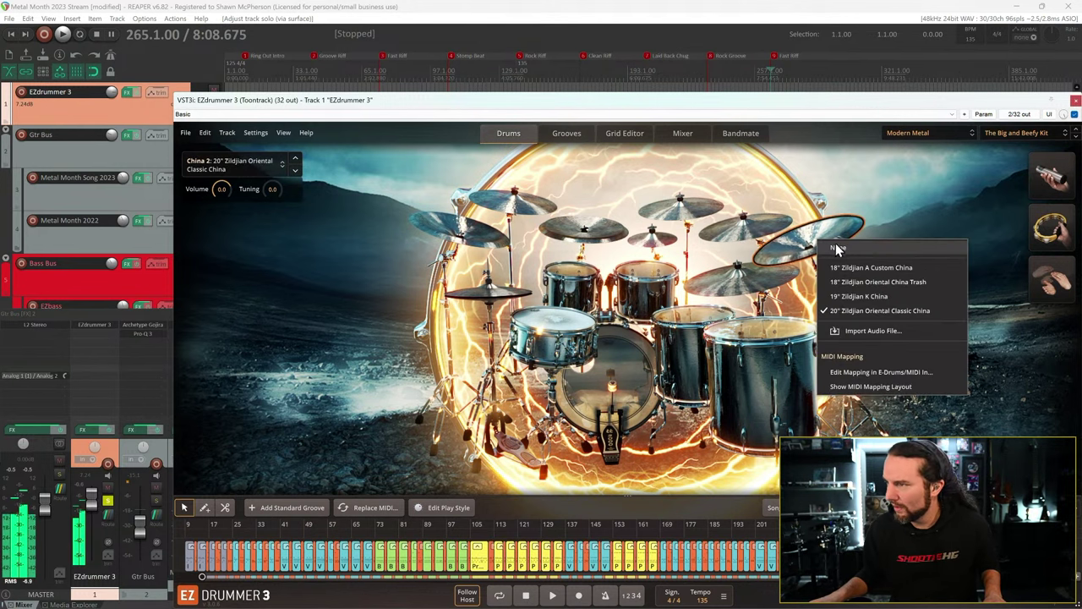
left_click(872, 267)
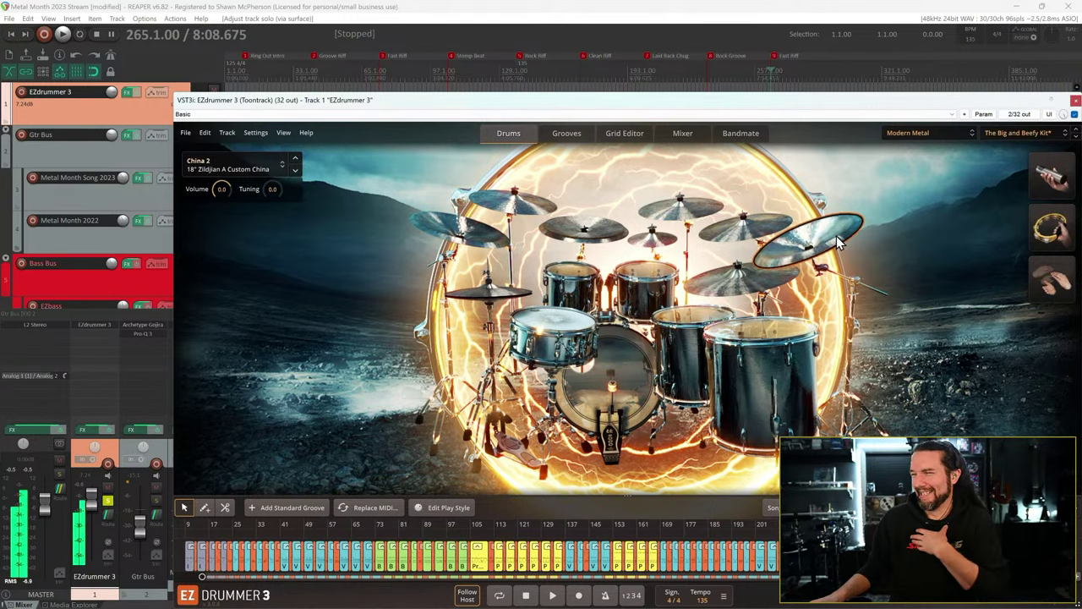
left_click(836, 235)
left_click(875, 272)
left_click(827, 248)
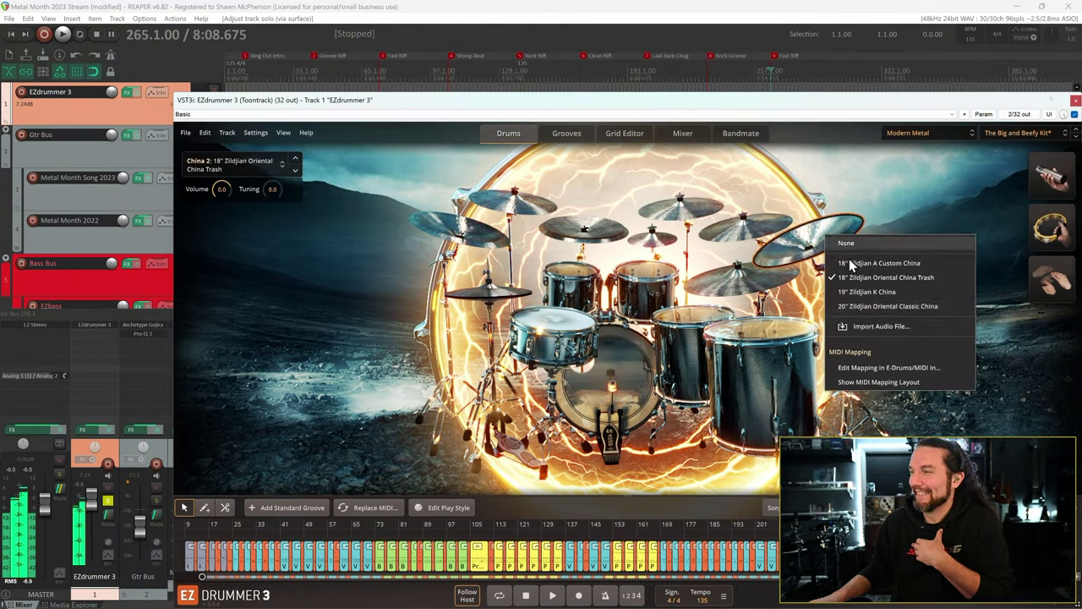
left_click(892, 292)
left_click(834, 236)
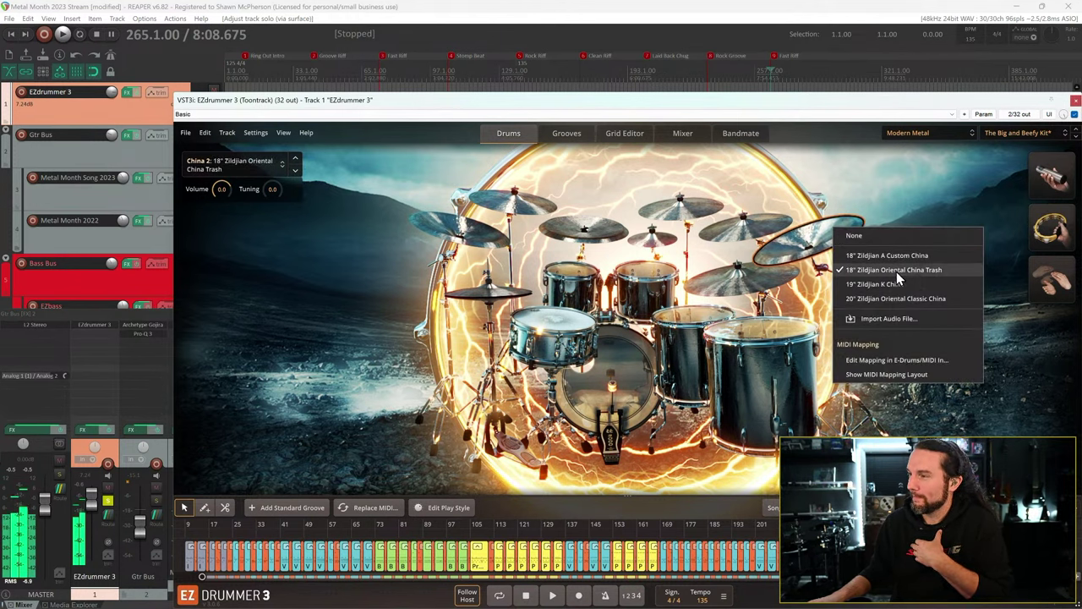
left_click(884, 291)
left_click(841, 239)
left_click(896, 306)
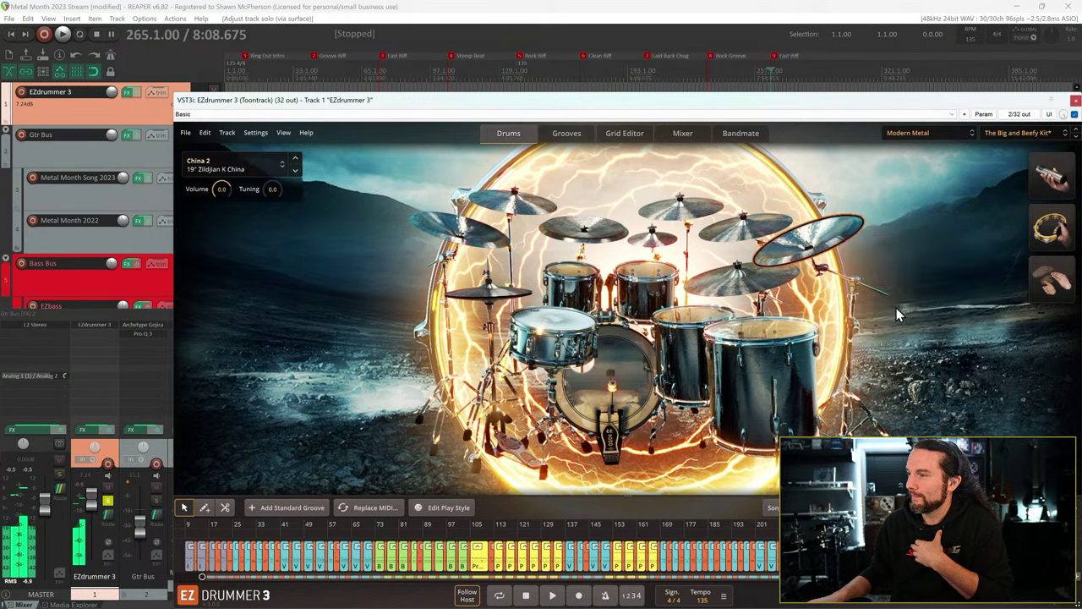
- Audition the splash as 8-inch Zildjian Oriental Trash, 8-inch A Custom and 11-inch Oriental Trash in turn
left_click(664, 243)
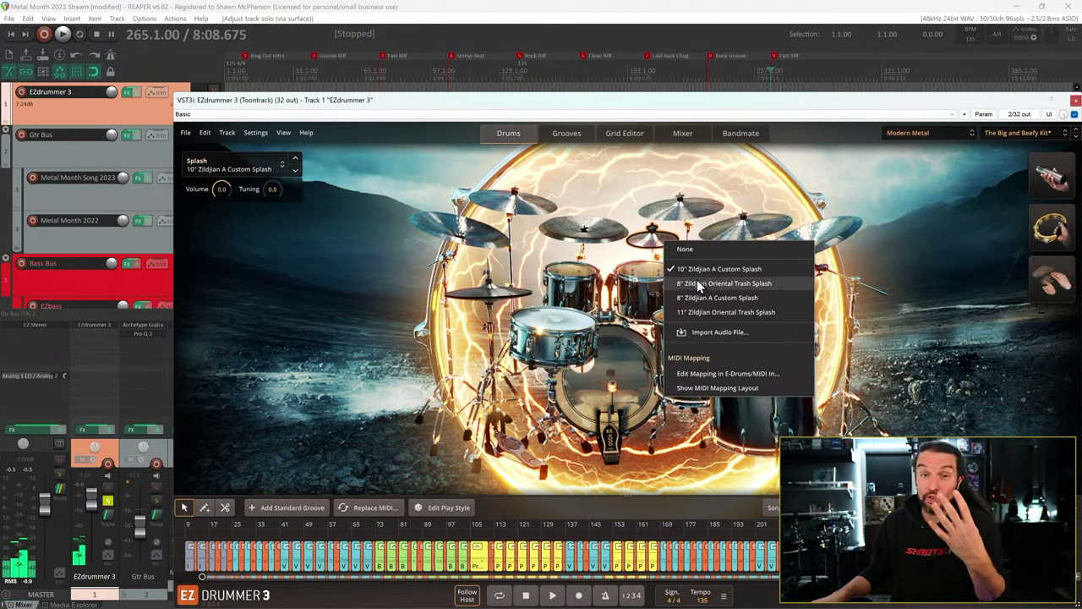
left_click(700, 285)
left_click(669, 246)
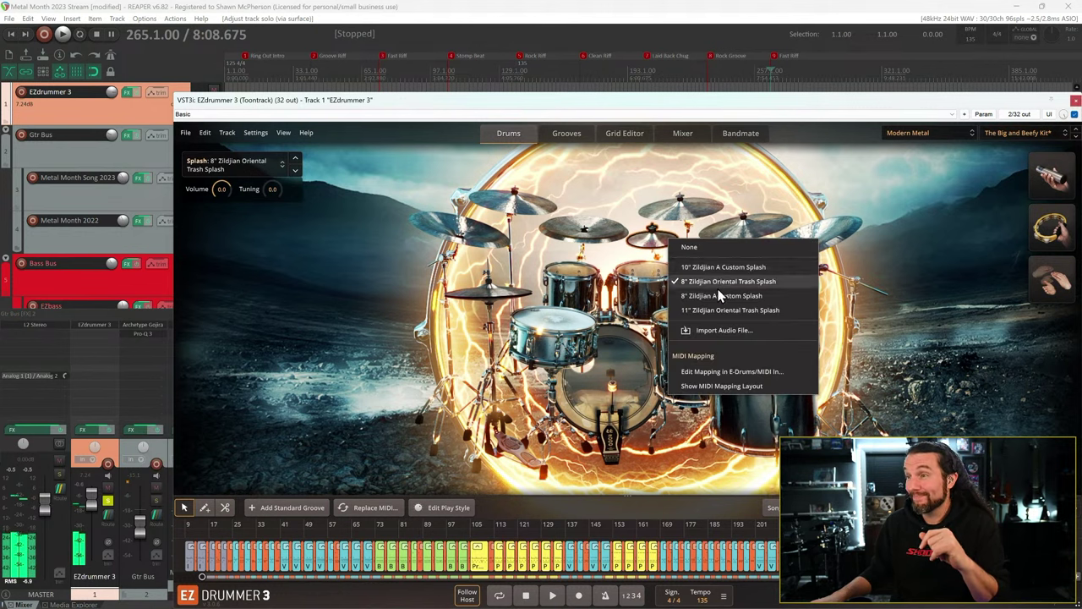
left_click(702, 293)
left_click(669, 246)
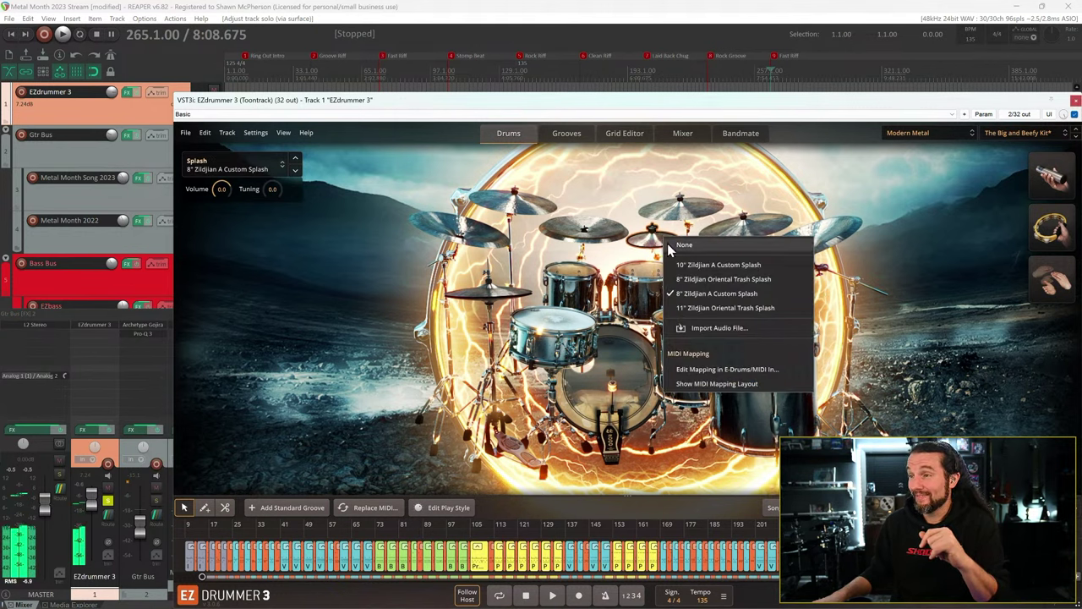
left_click(702, 307)
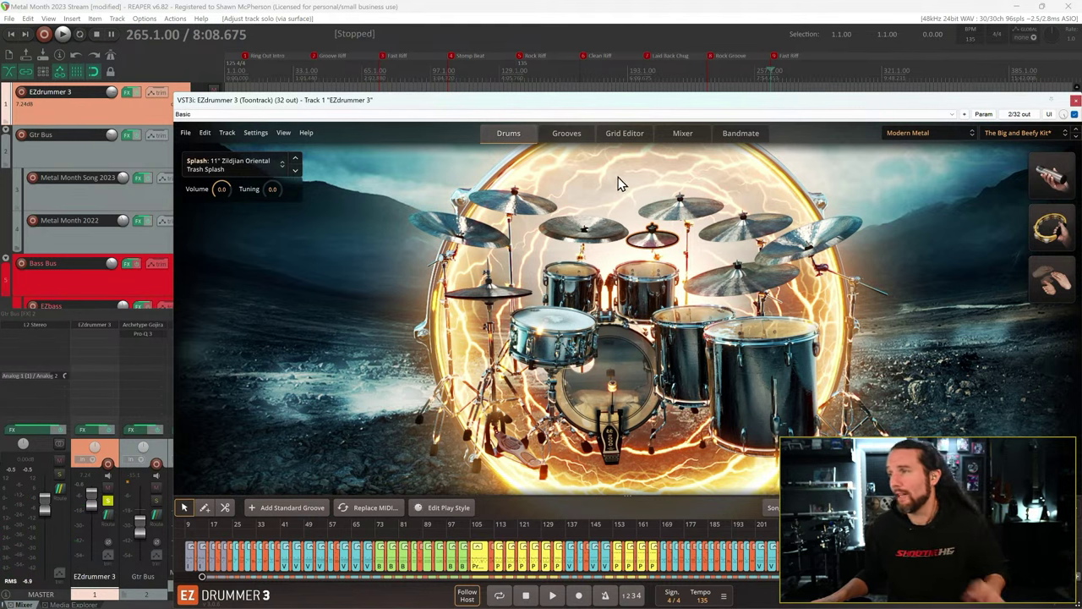
- Play the song and compare The Dense and Deep Kit with The Big and Beefy Kit, ending on The Punchy and Enhanced Kit preset
key("space")
left_click(1010, 133)
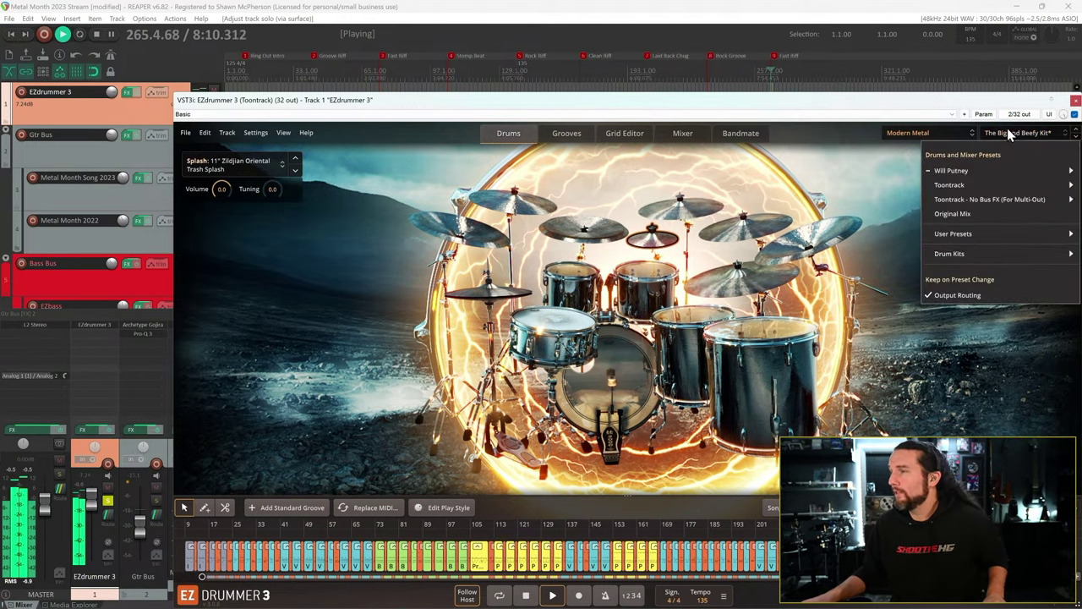
mouse_move(982, 171)
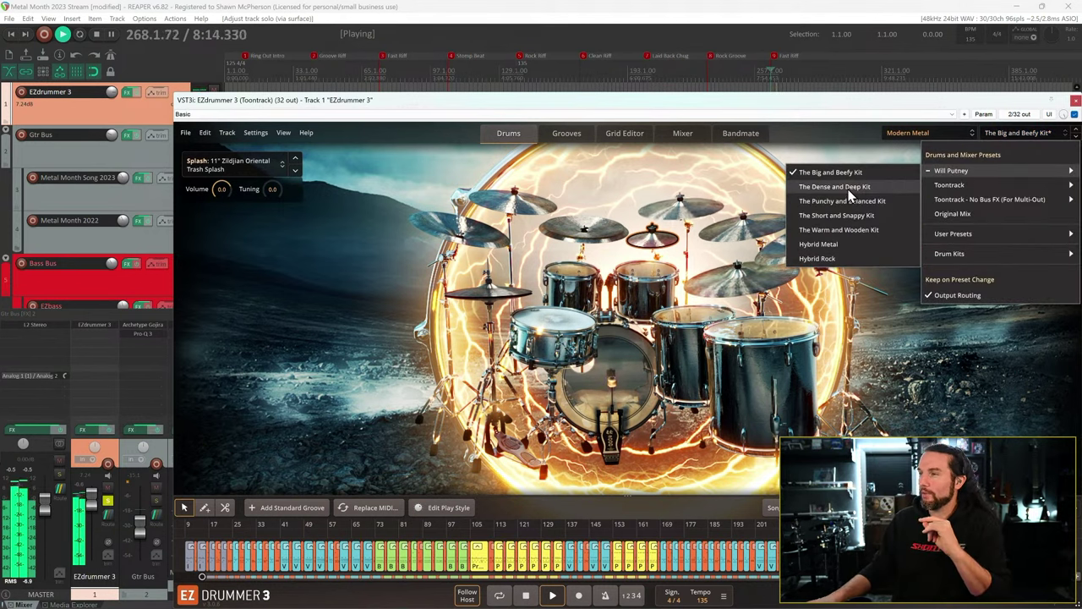
left_click(772, 240)
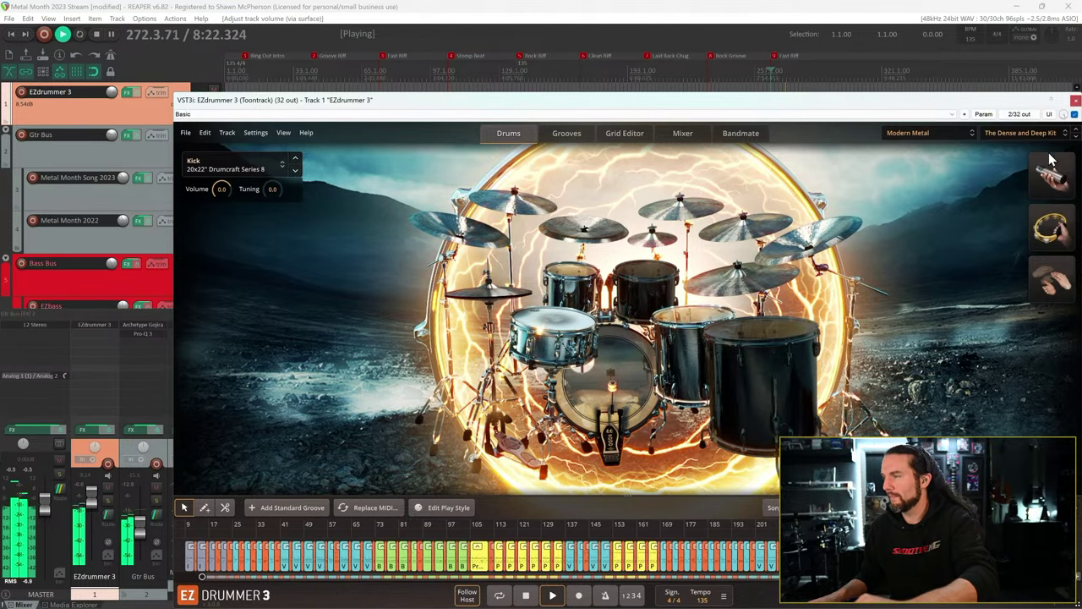
left_click(1077, 138)
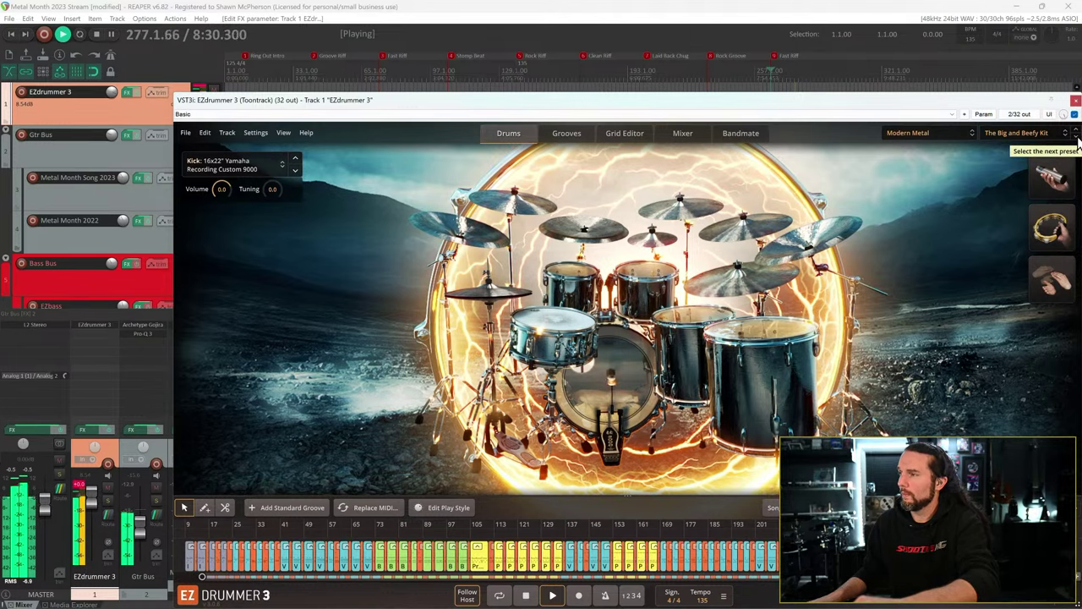
left_click(1077, 142)
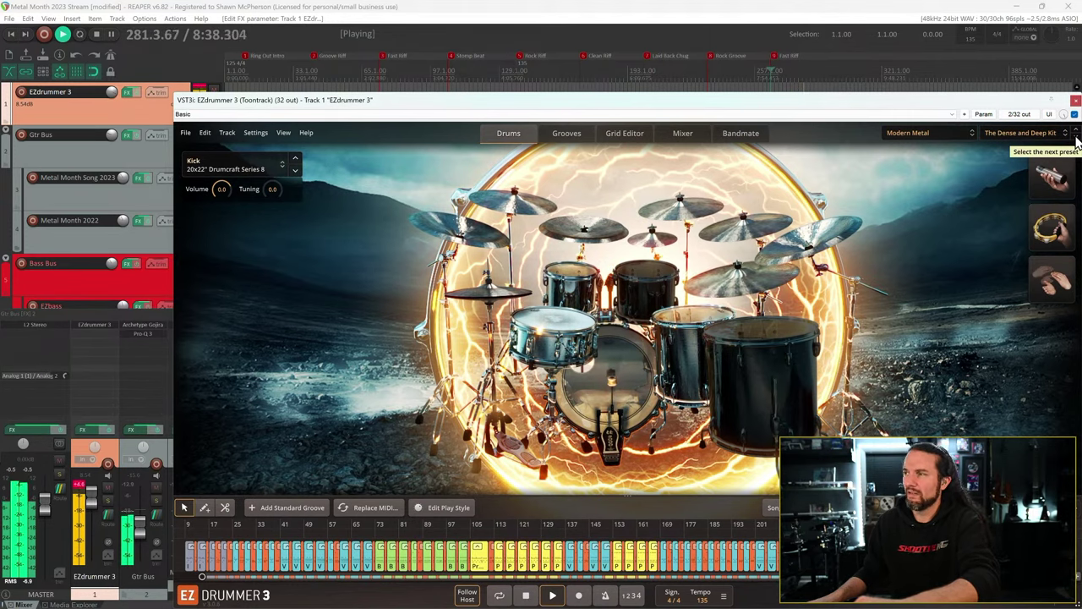
left_click(1077, 142)
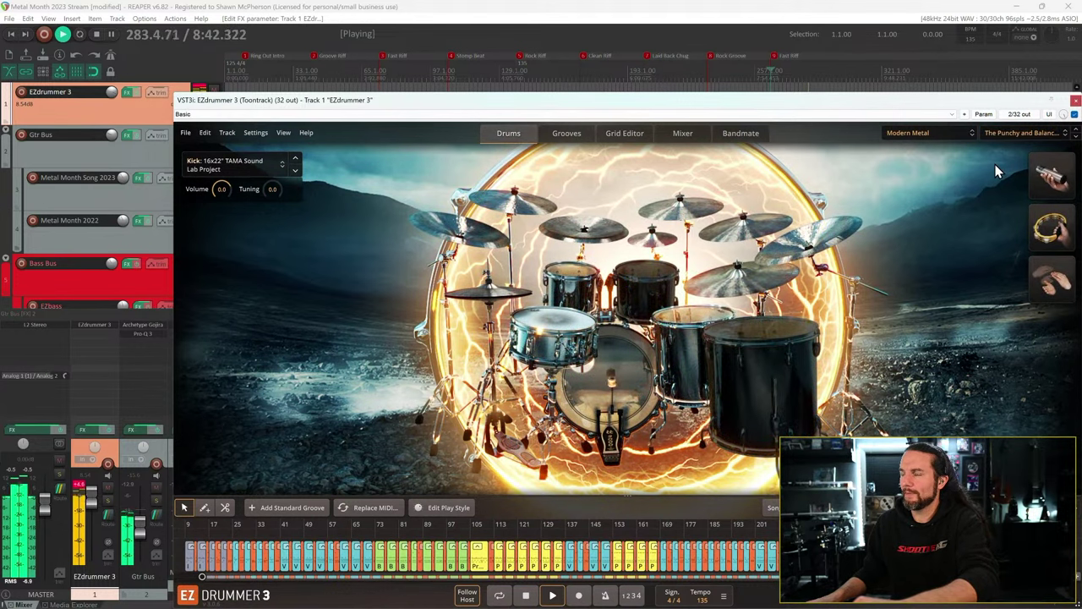
- Audition The Short and Snappy Kit and The Warm and Wooden Kit presets in turn while the song plays
left_click(1027, 135)
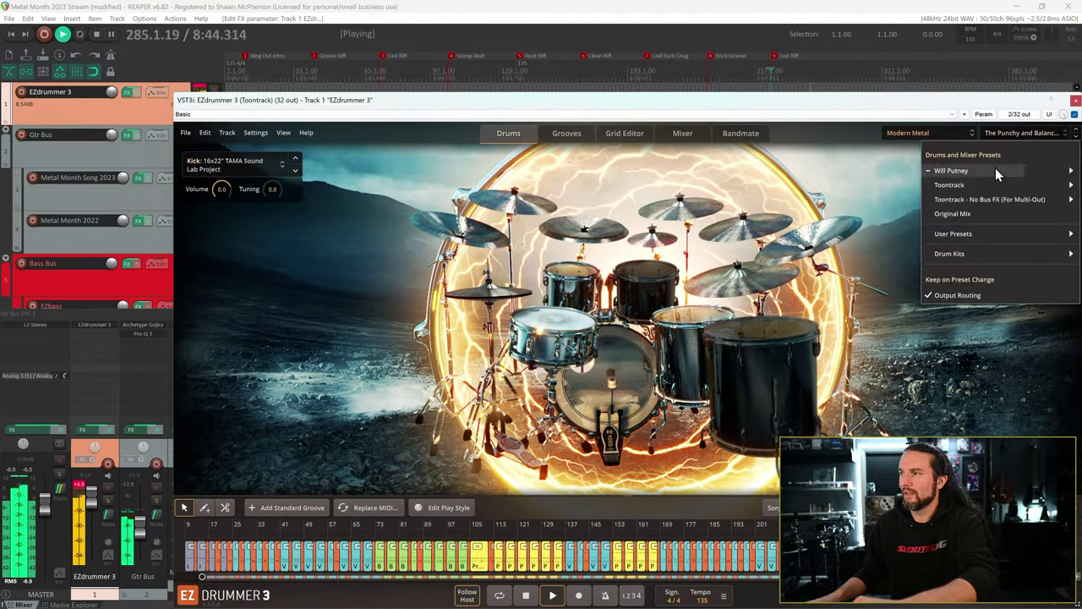
mouse_move(983, 173)
left_click(862, 215)
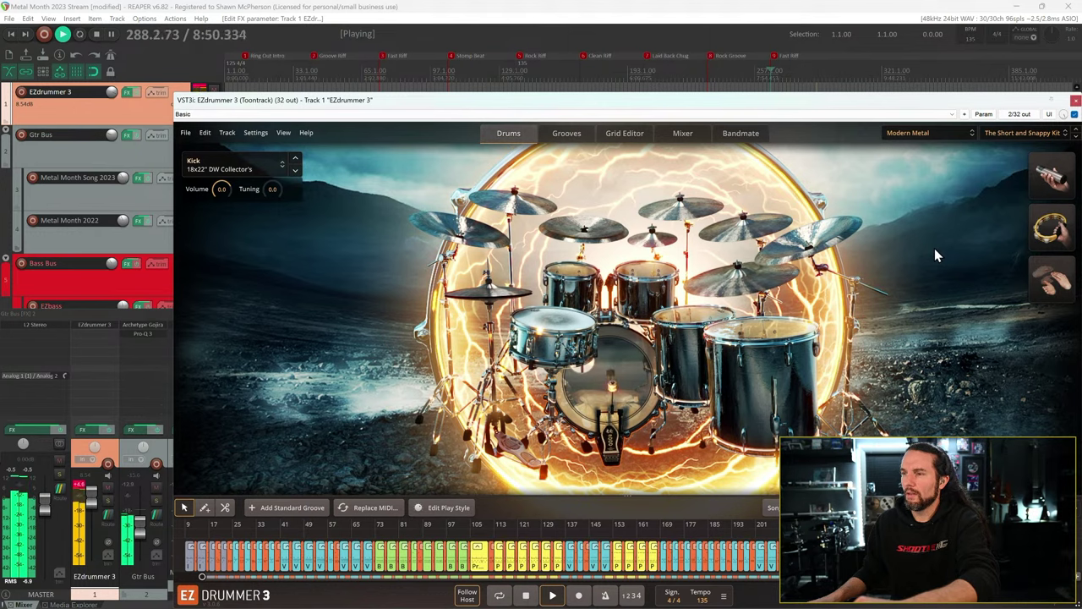
left_click(1036, 132)
mouse_move(952, 170)
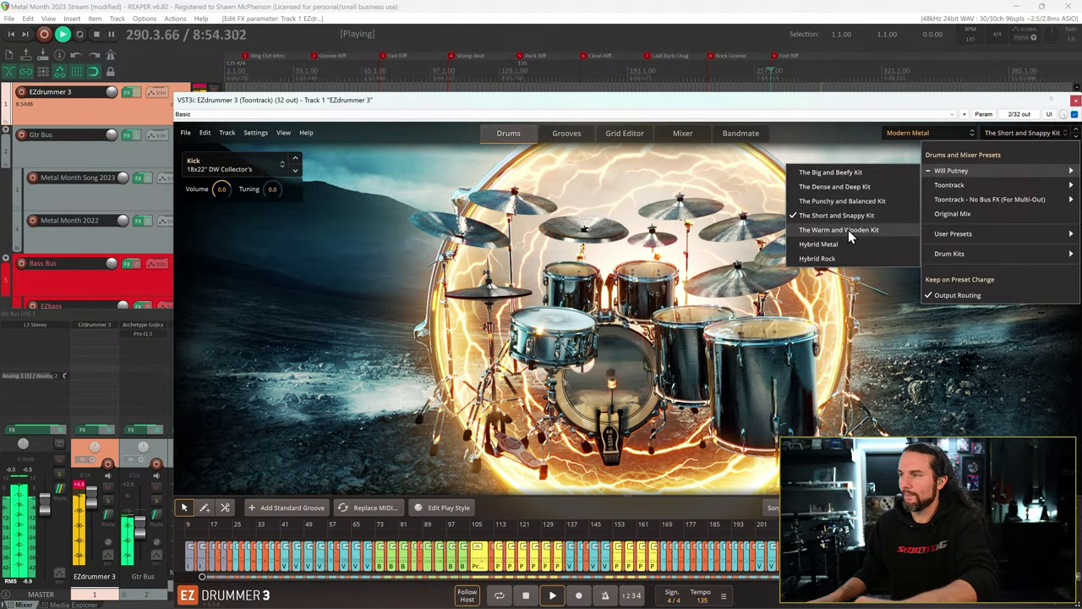
left_click(848, 229)
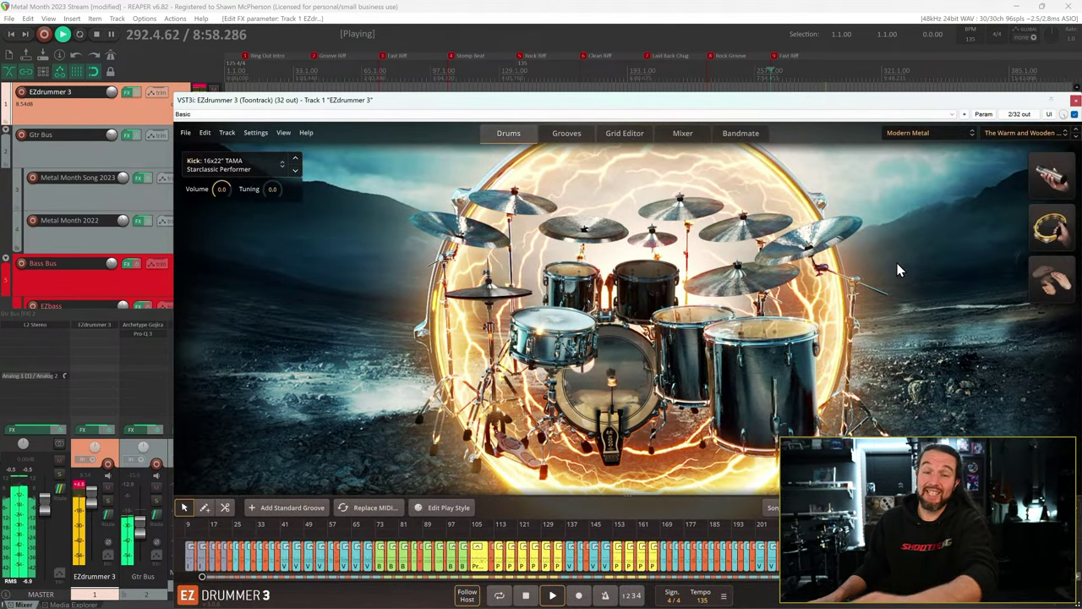
- Lower the kick volume to -14.2, audition the Hybrid Metal preset against the song, and stop playback
scroll(93, 525, "down", 3)
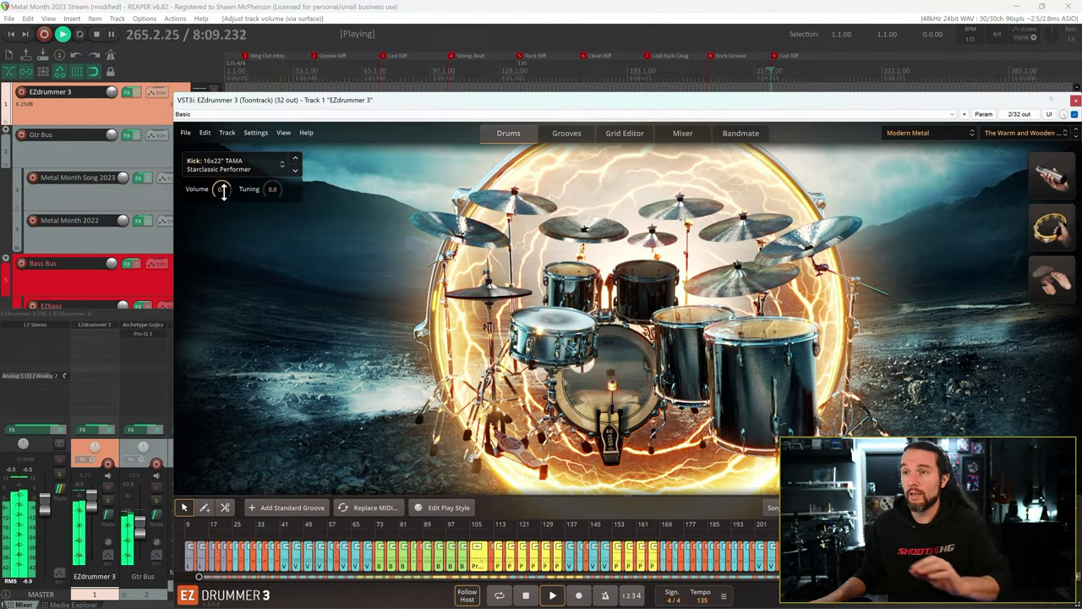
left_click_drag(220, 195, 207, 191)
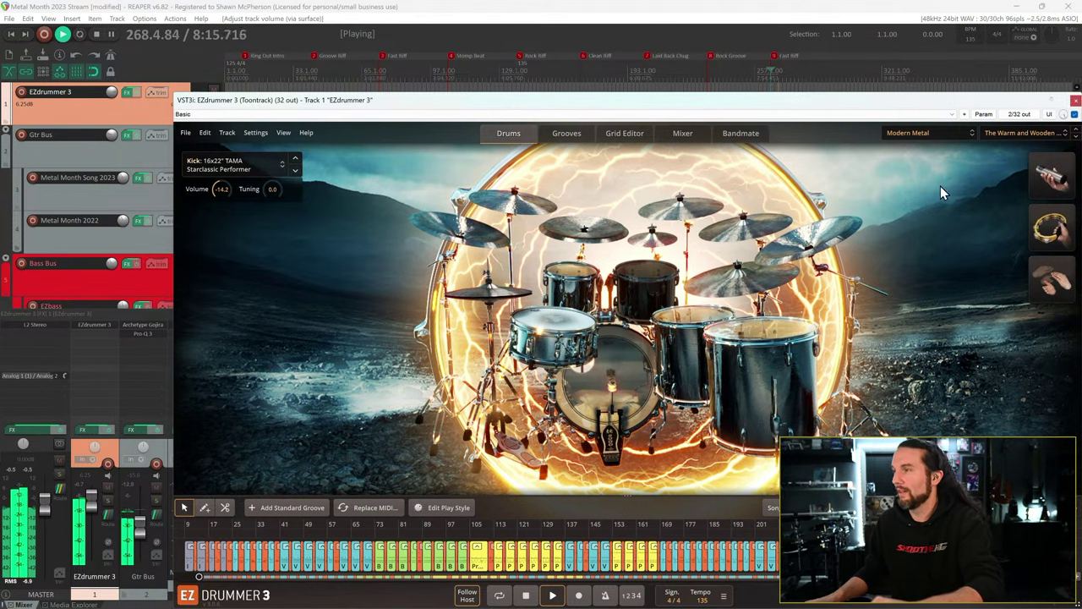
left_click(1010, 131)
mouse_move(972, 170)
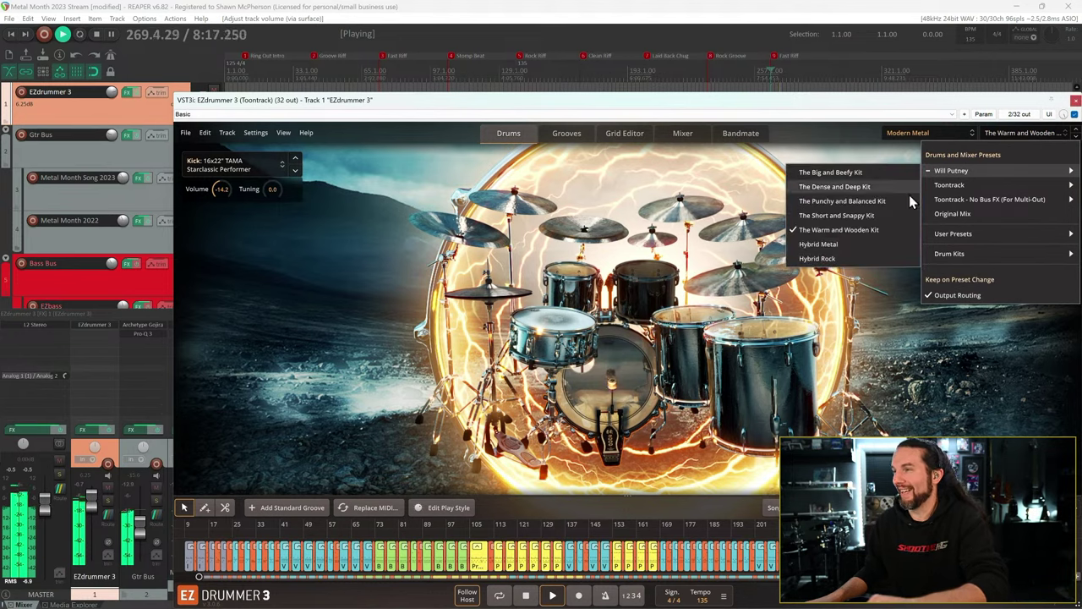
left_click(846, 244)
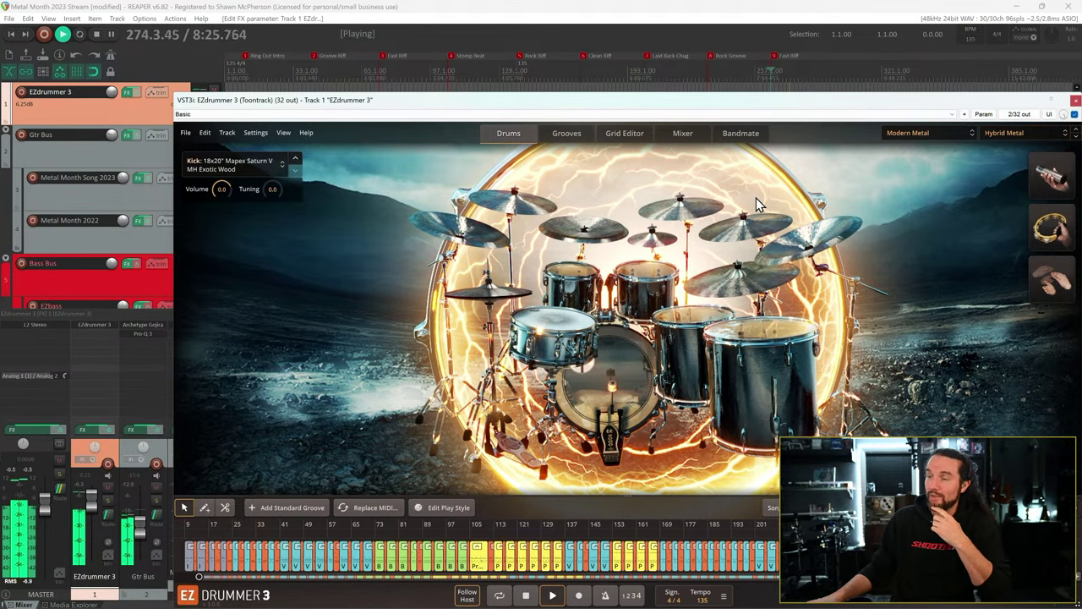
key("space")
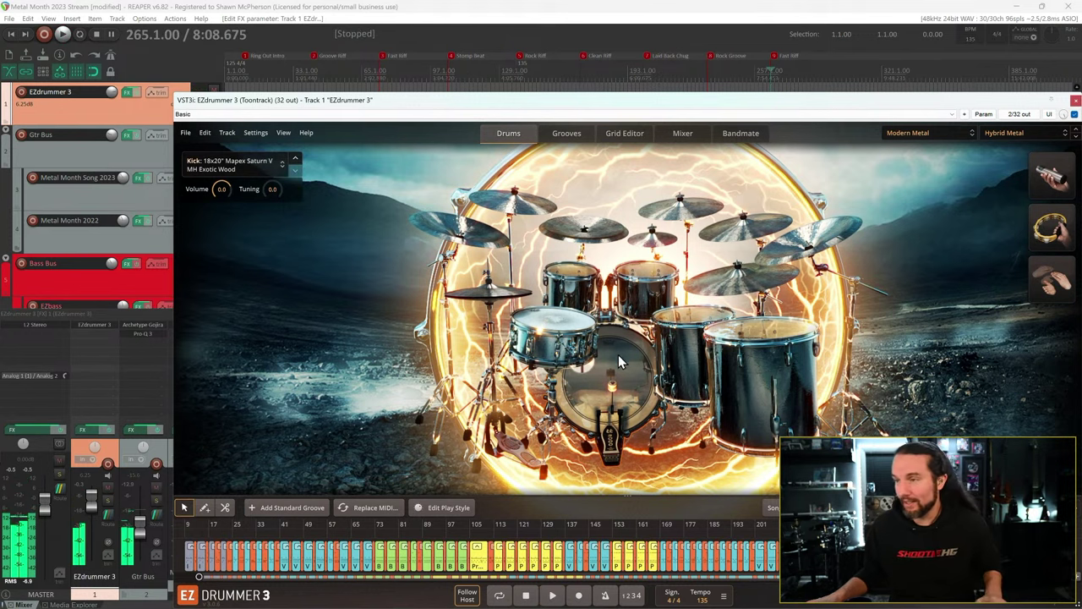
- Audition the kick as Yamaha Recording Custom 9000, TAMA Starclassic Performer, TAMA Sound Lab Project and 18x22-inch Pearl Session Custom
left_click(625, 362)
left_click(668, 388)
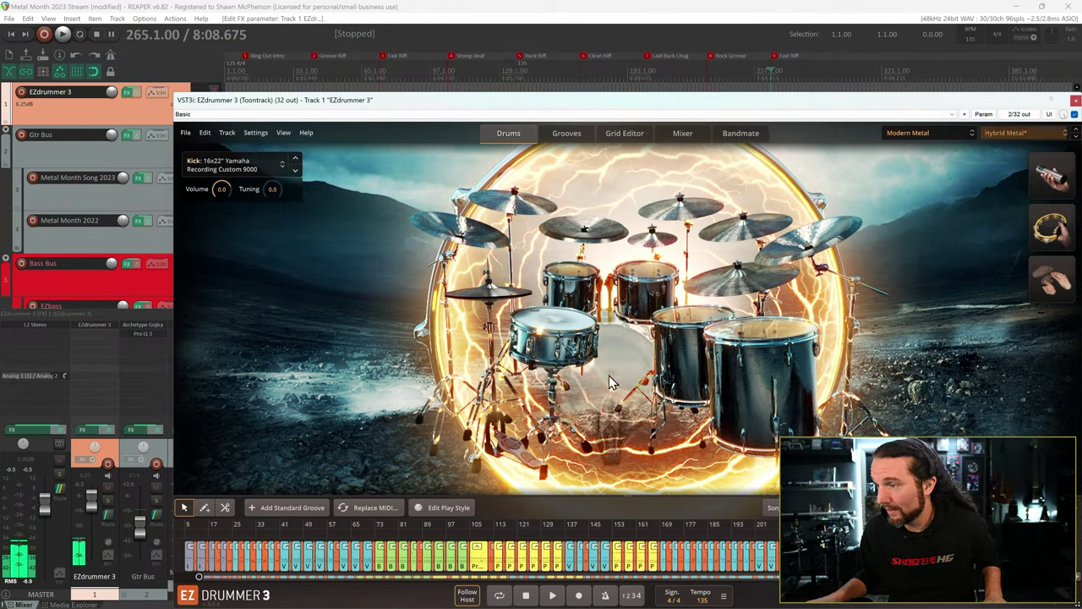
left_click(611, 378)
left_click(627, 385)
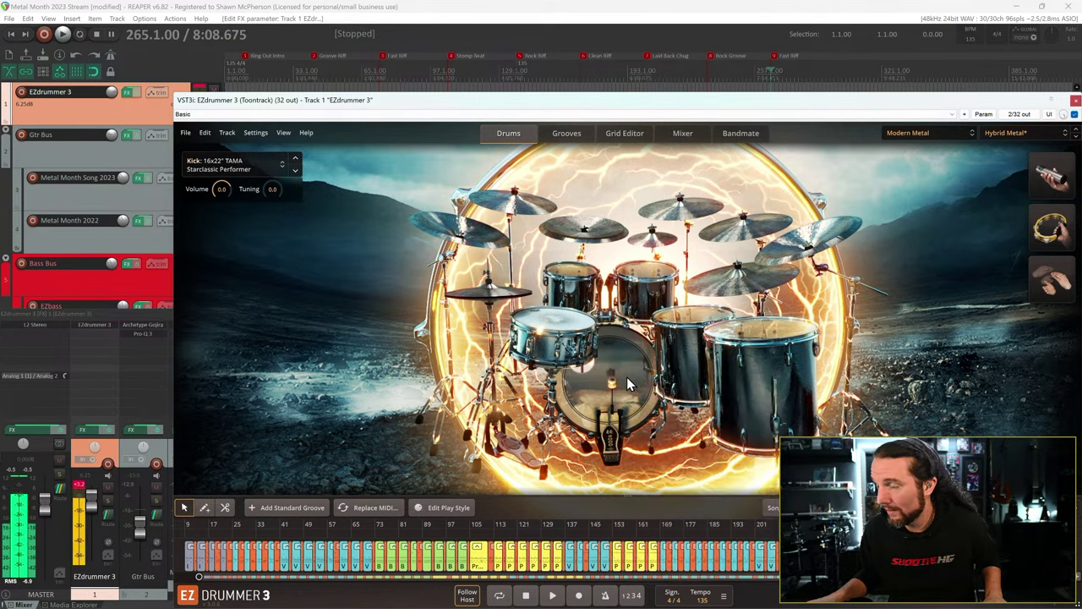
left_click(628, 385)
left_click(673, 429)
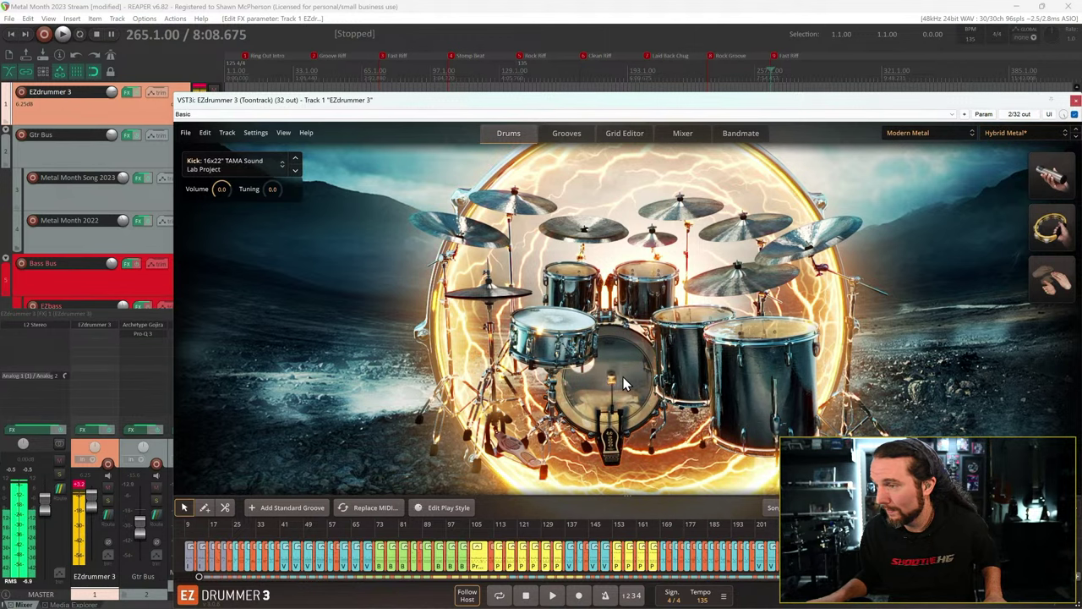
left_click(624, 384)
left_click(677, 443)
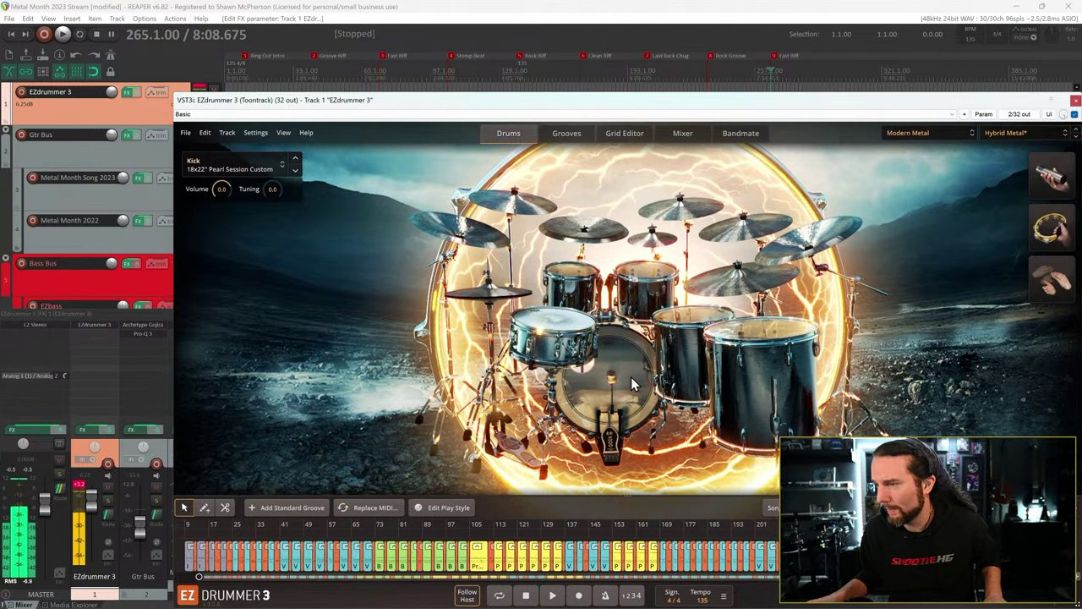
- Audition the kick as DW Collector's, Drumcraft Series 8 and TAMA Starclassic Performer EFX, ending on the 18x20-inch Mapex Saturn V MH Exotic Wood
left_click(632, 385)
left_click(691, 462)
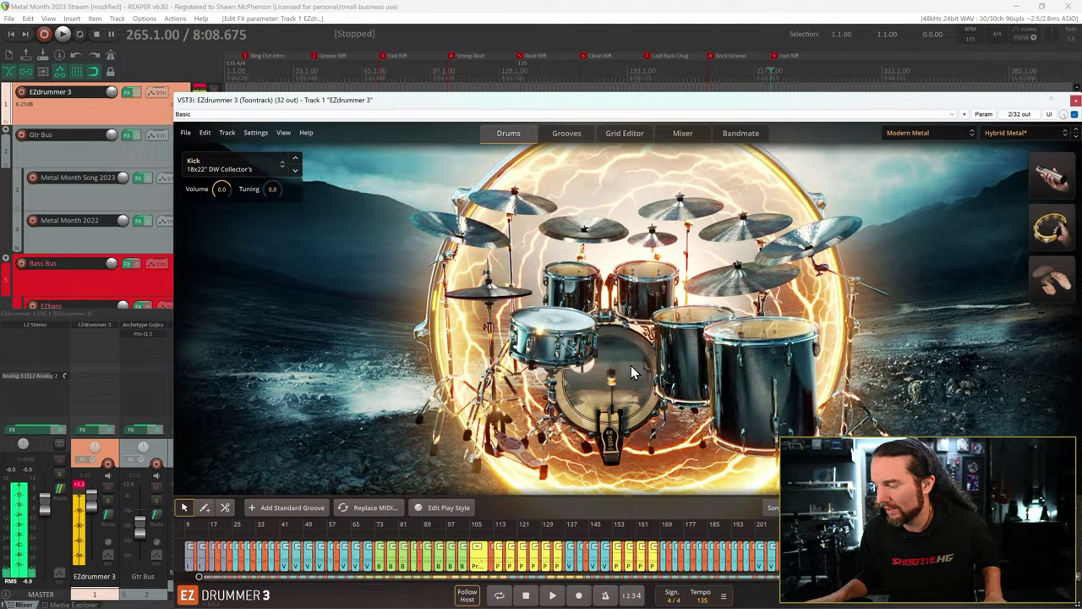
left_click(633, 376)
left_click(690, 463)
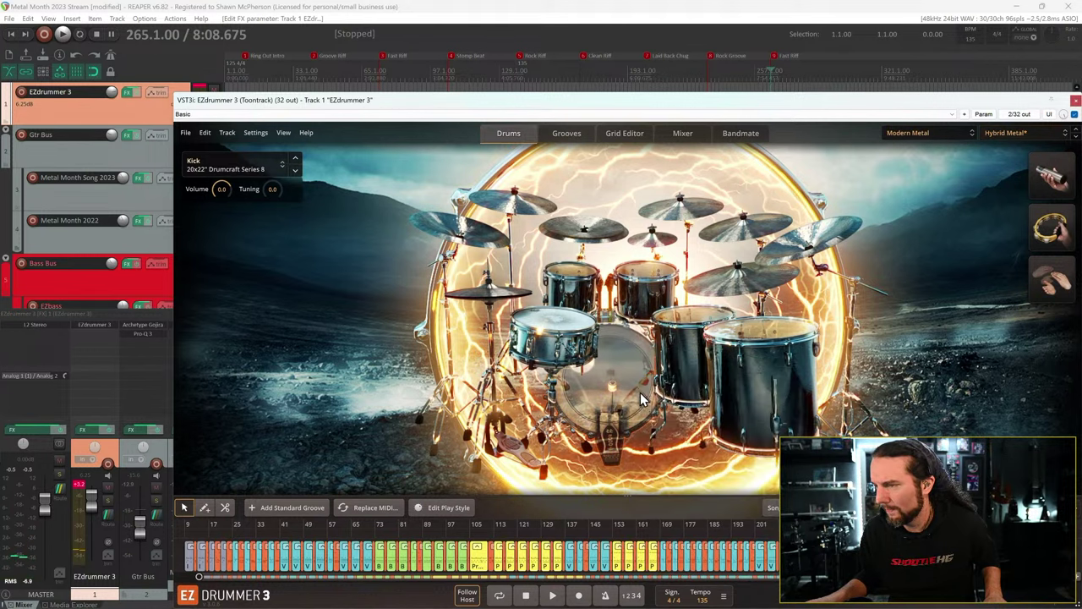
left_click(640, 386)
left_click(705, 484)
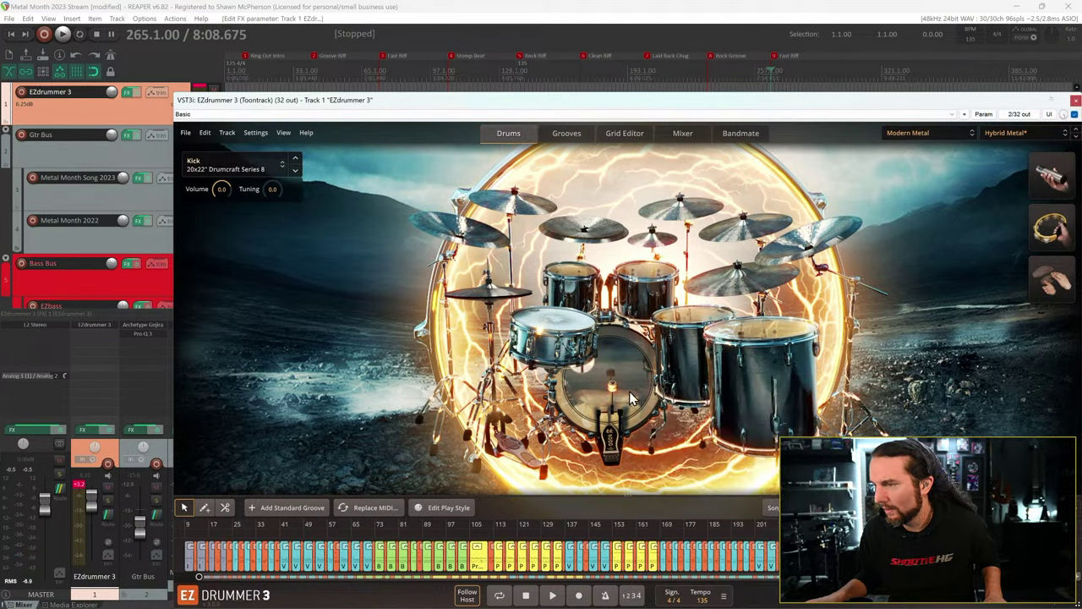
left_click(630, 397)
left_click(693, 487)
left_click(625, 374)
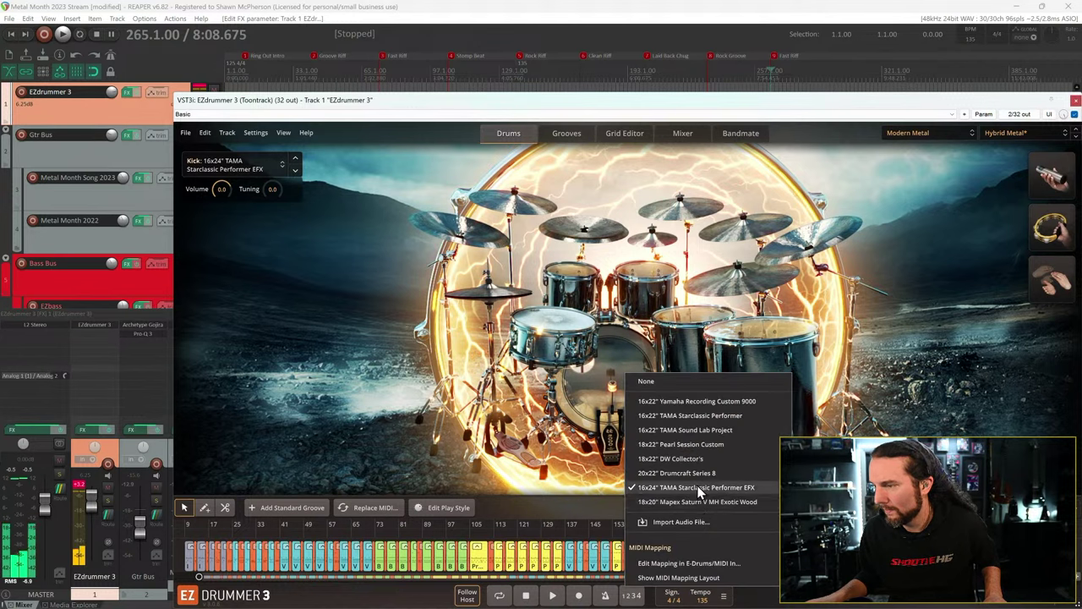
left_click(699, 501)
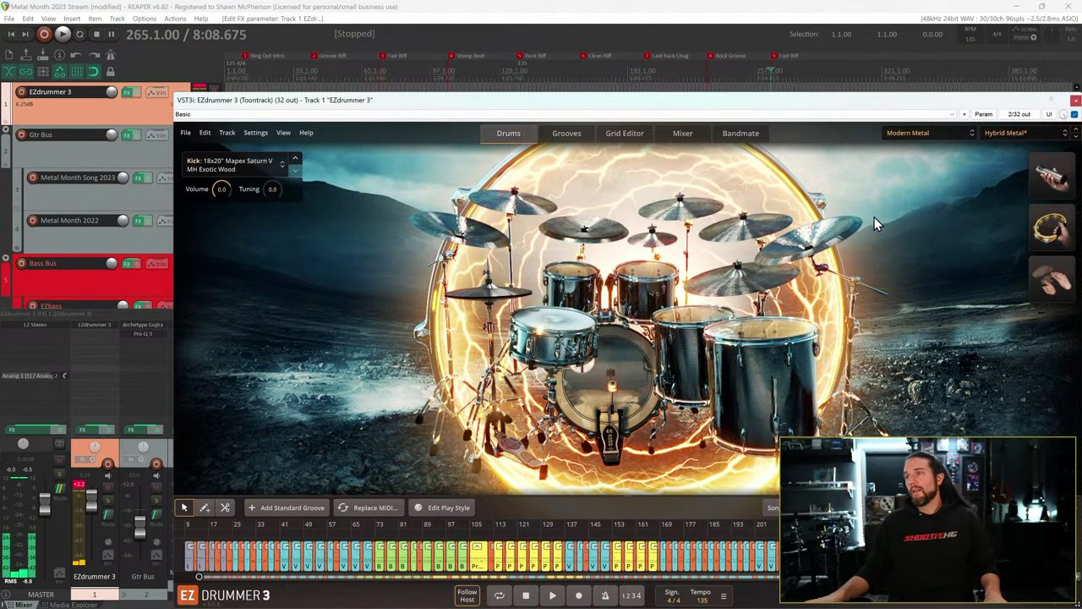
- Load the Original Mix preset of Modern Metal, show its mixer, and play the drums soloed
left_click(1017, 134)
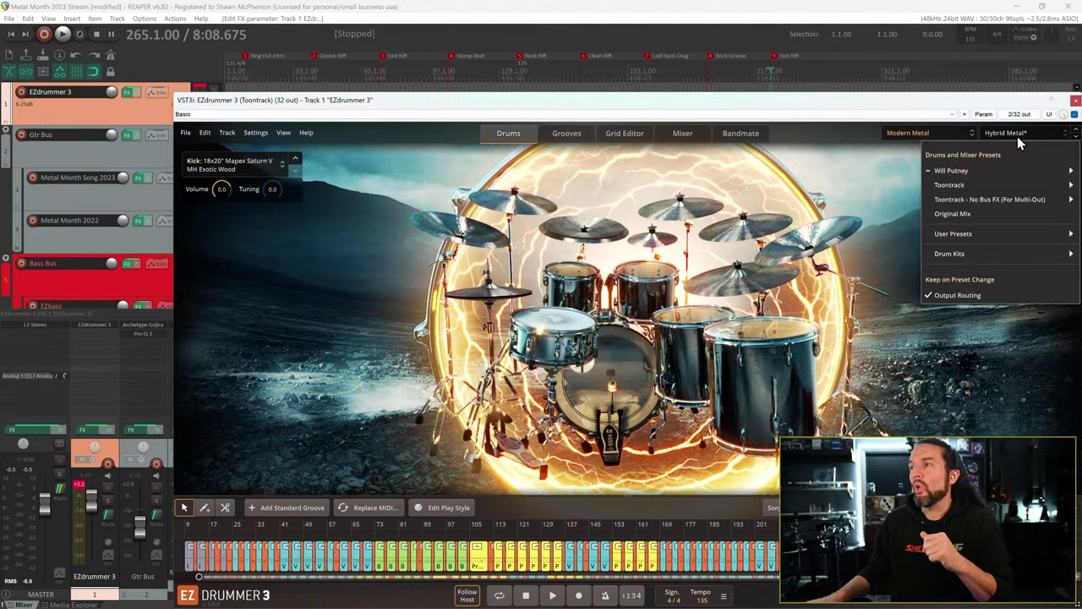
mouse_move(990, 198)
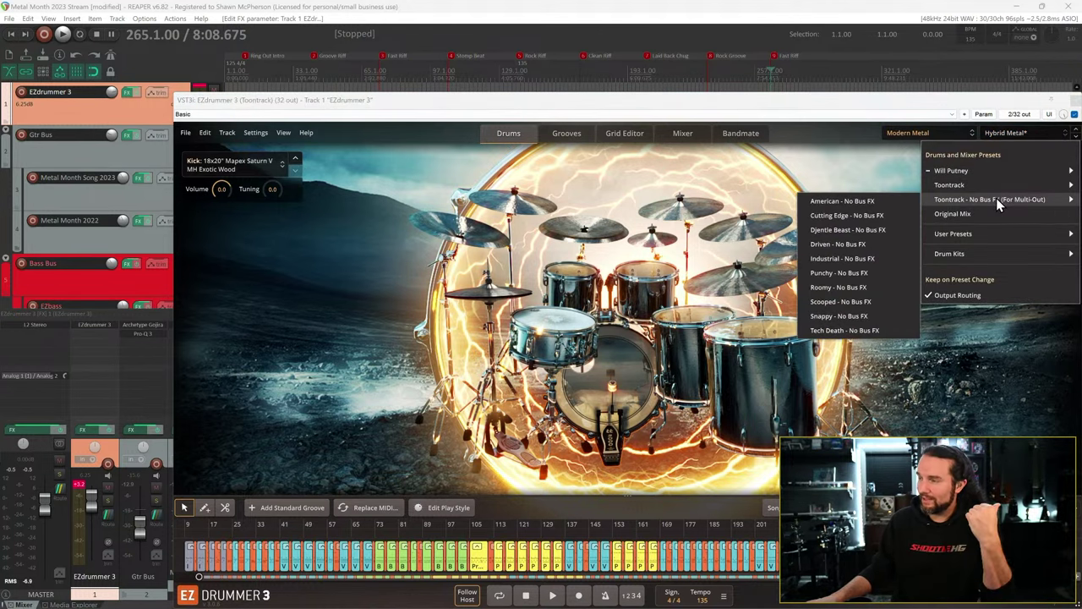
left_click(985, 215)
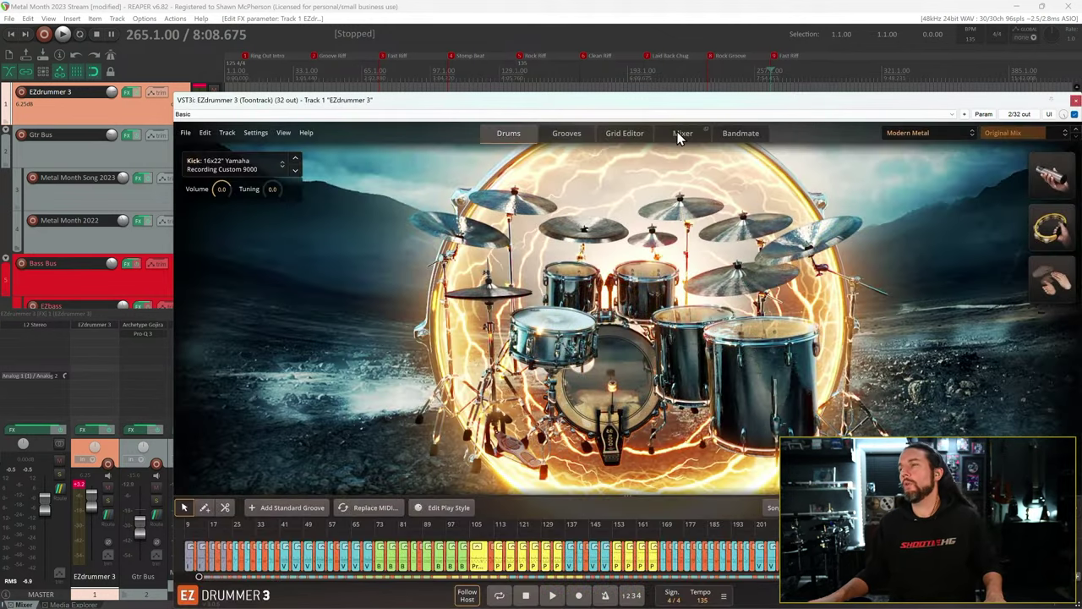
left_click(680, 134)
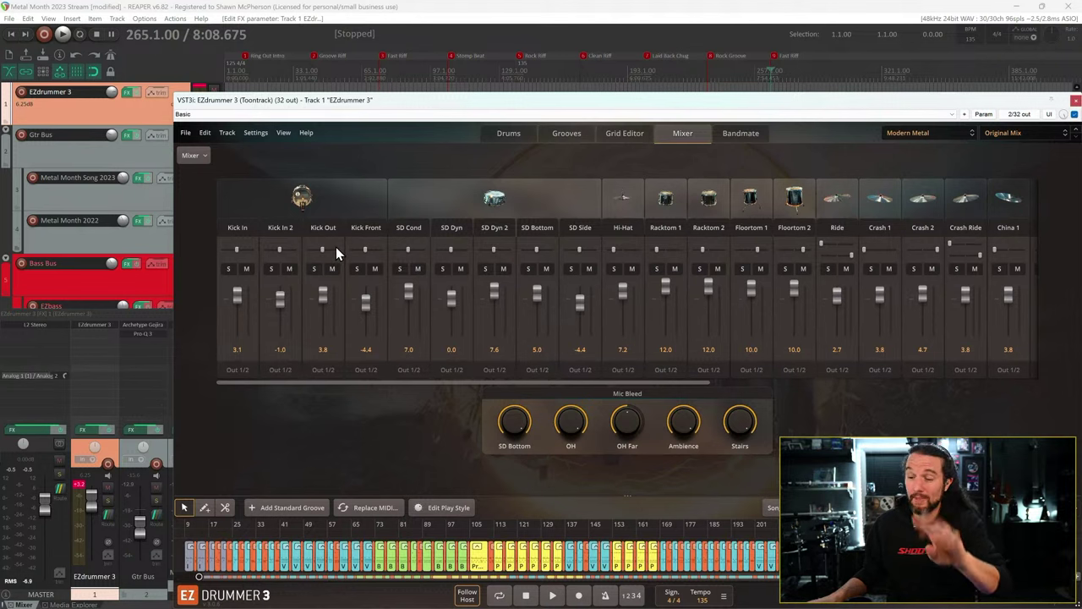
key("space")
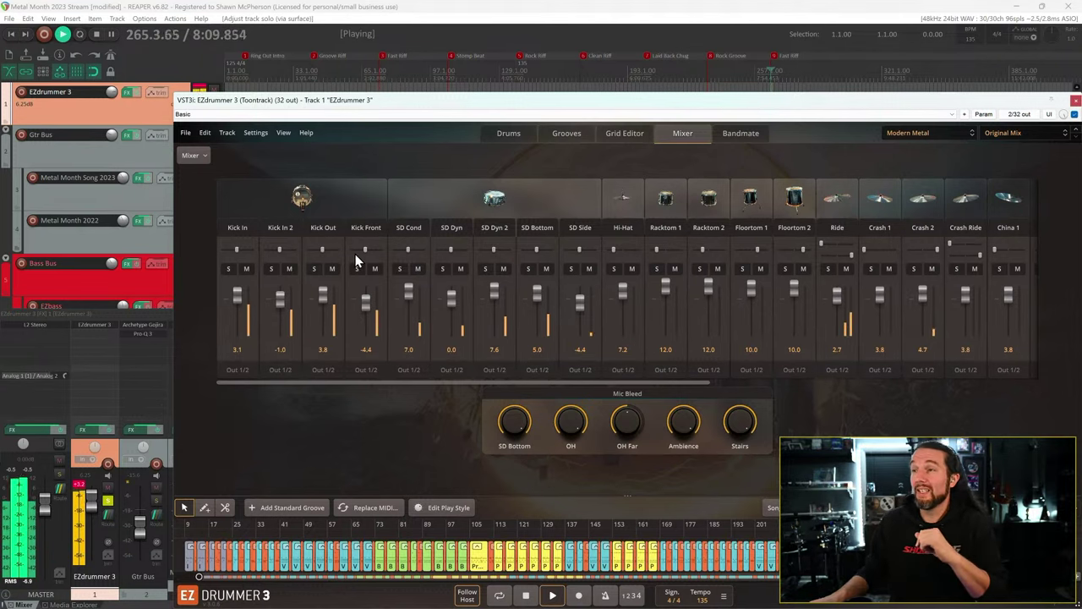
- Examine the Original Mix's mixer channels from the kick mics across to the overhead and ambience mics, and stop playback
left_click(1025, 133)
left_click(884, 105)
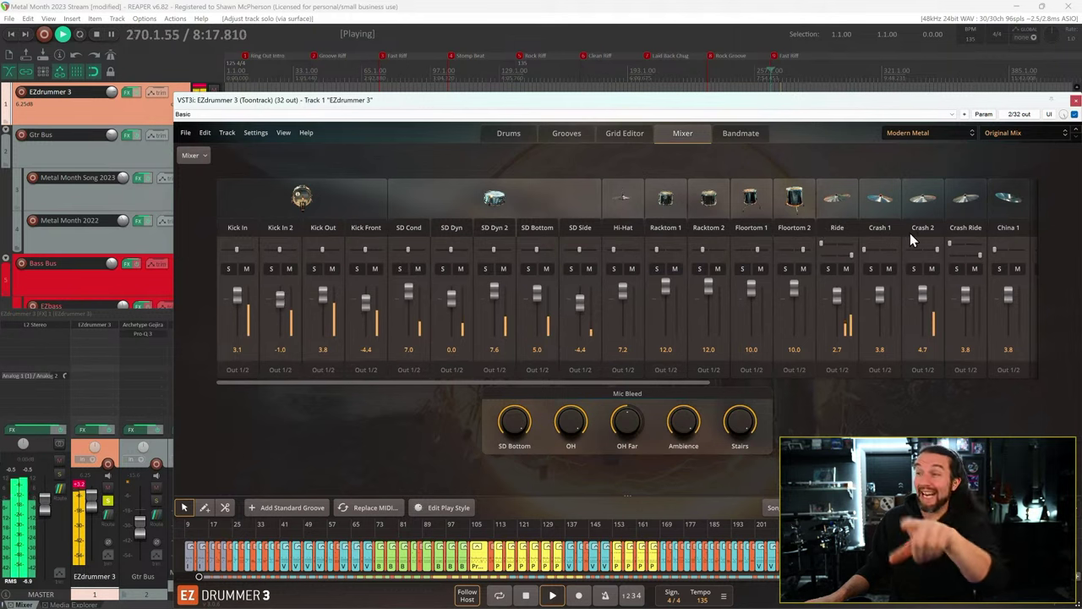
left_click_drag(616, 385, 825, 388)
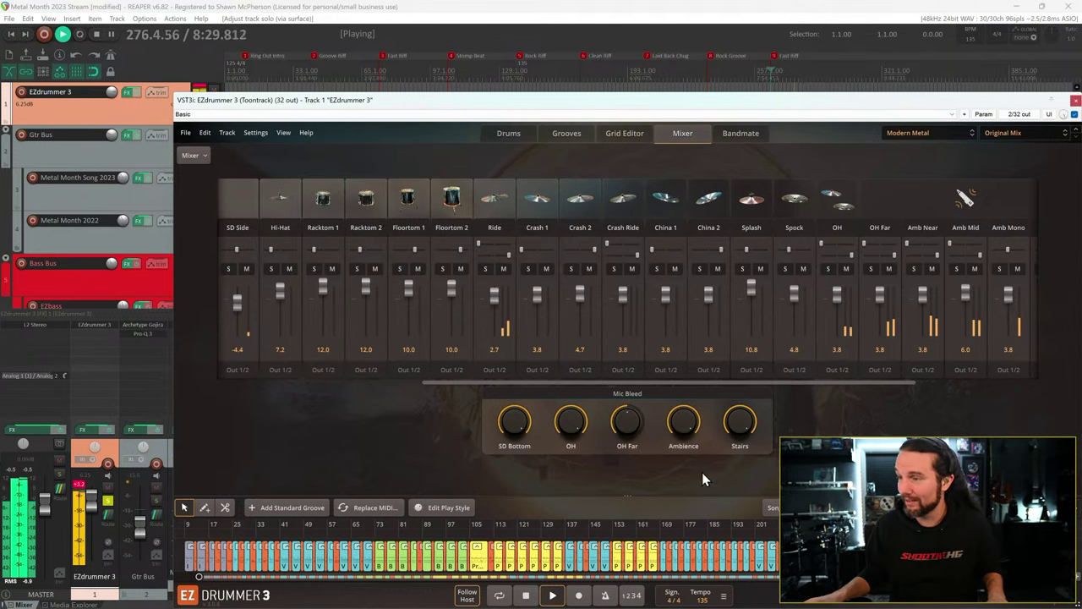
left_click_drag(773, 382, 464, 247)
key("space")
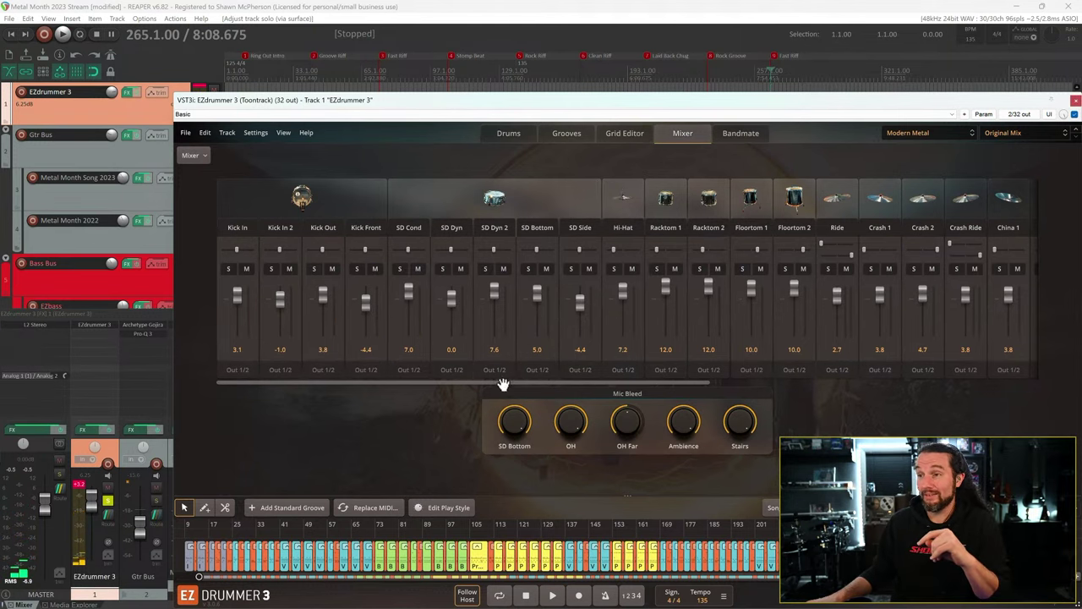
left_click_drag(503, 385, 346, 385)
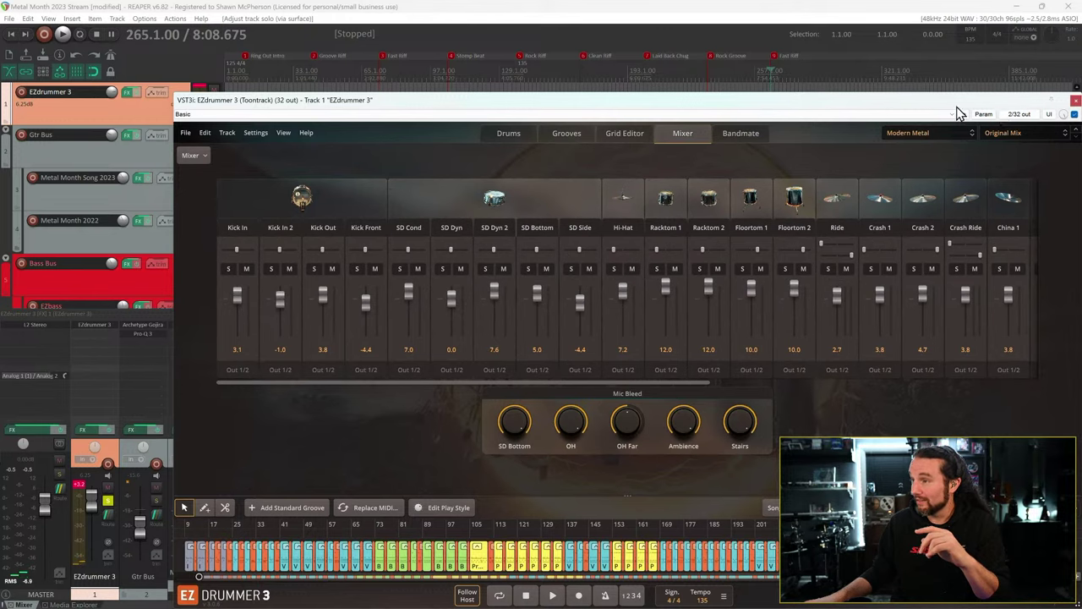
- Switch the library to Pop Punk, show its drum kit, and play it against the song
left_click(925, 135)
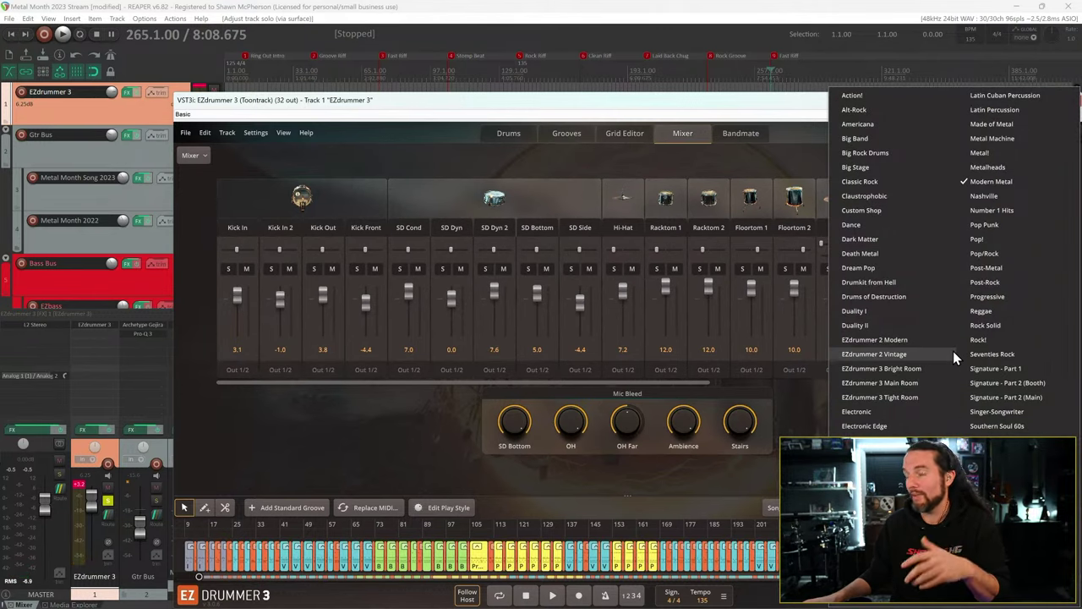
left_click(1008, 226)
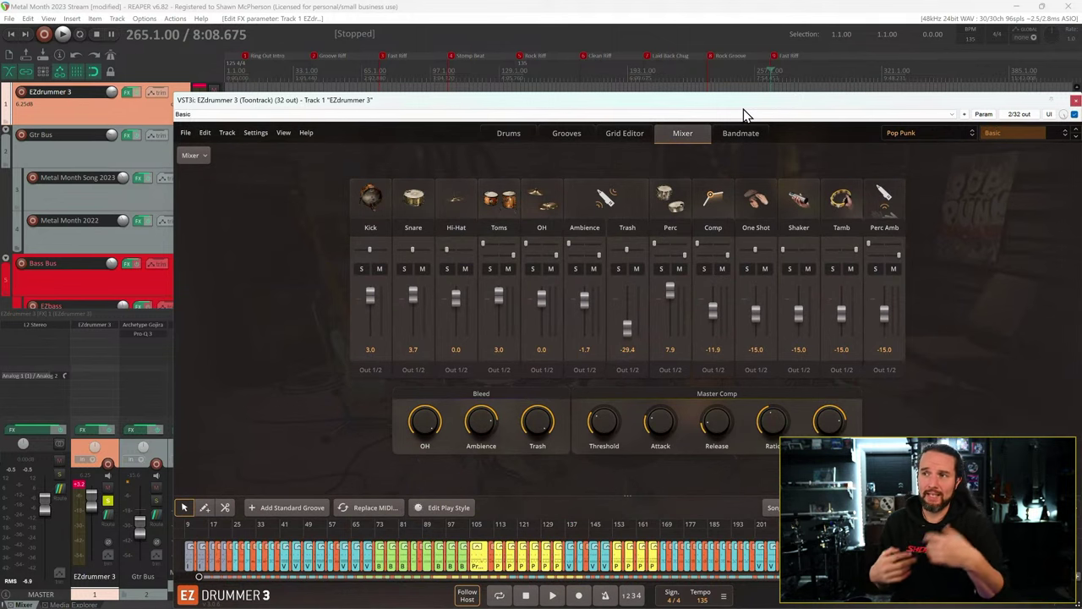
left_click(505, 137)
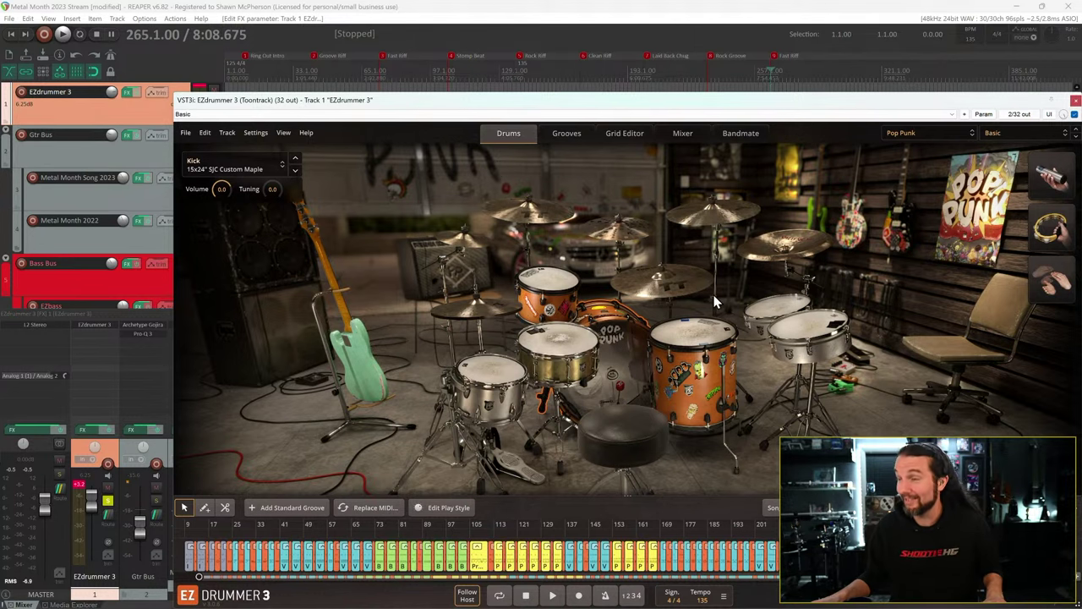
key("space")
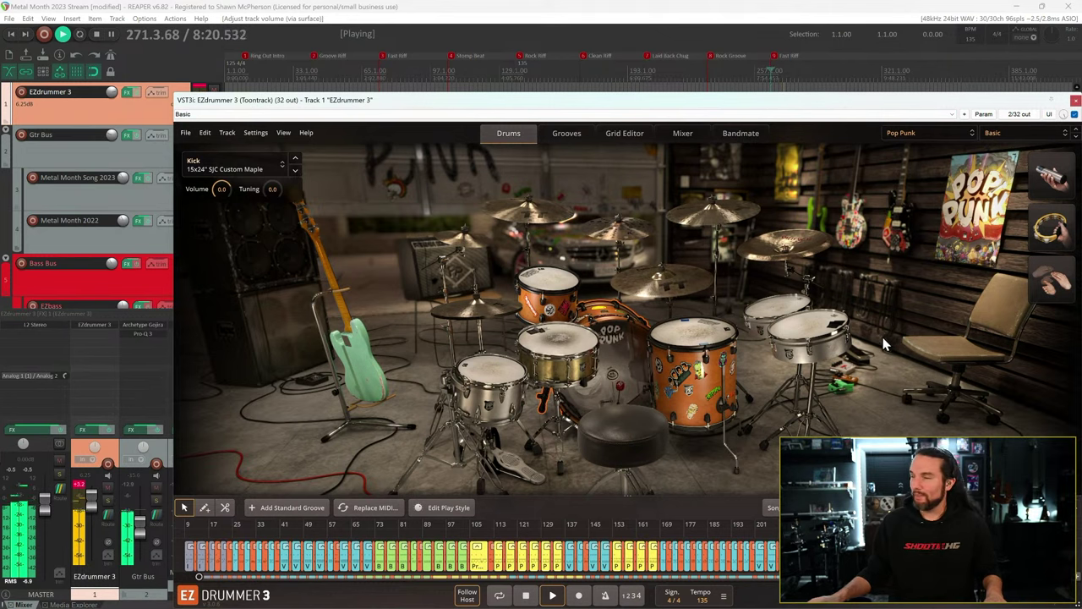
- Load the Original Mix preset of the Pop Punk library while the song keeps playing
left_click(925, 133)
left_click(925, 130)
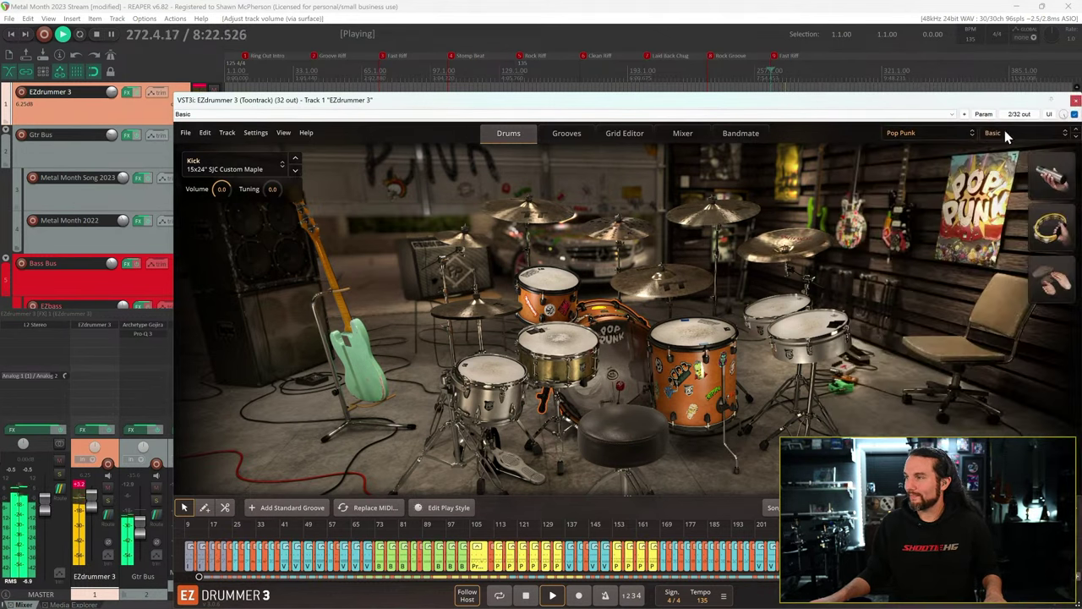
left_click(1020, 133)
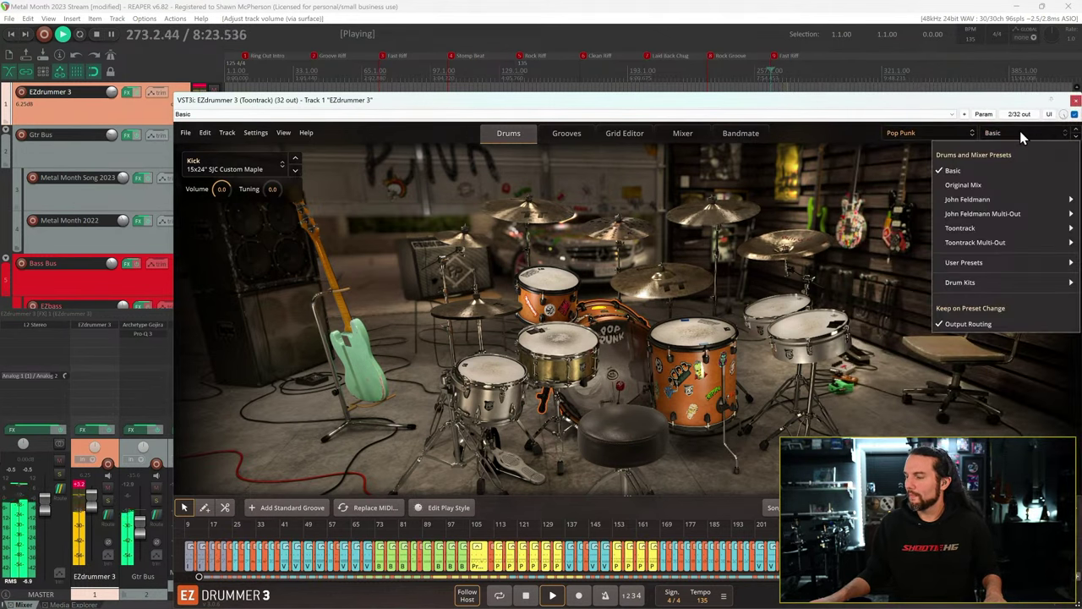
left_click(981, 186)
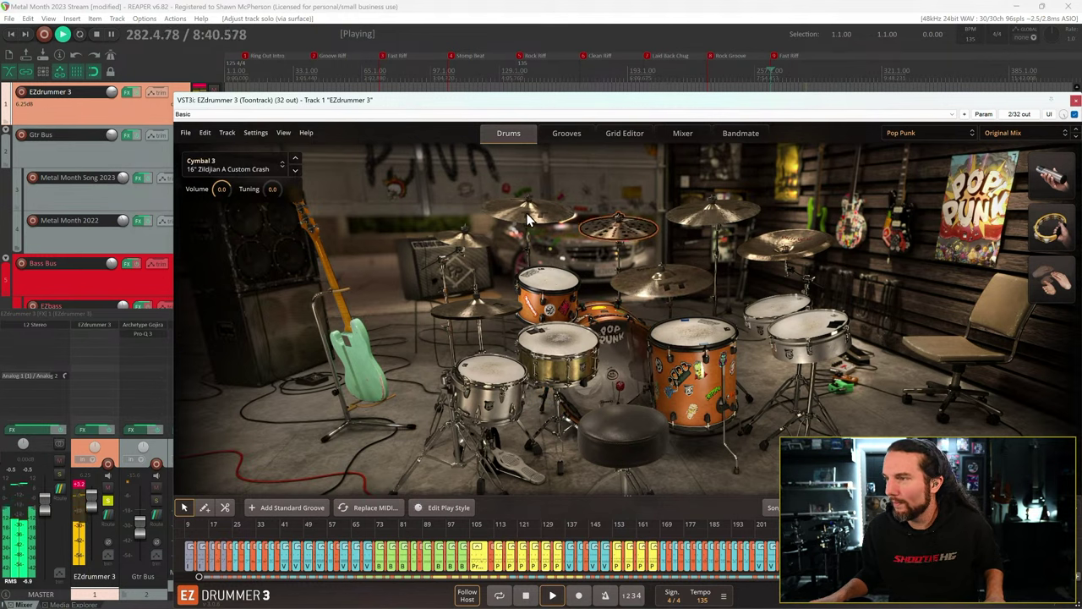
- Swap the china to the 18" Meinl Byzance China and the splash to the 10" Meinl Byzance Splash
right_click(792, 256)
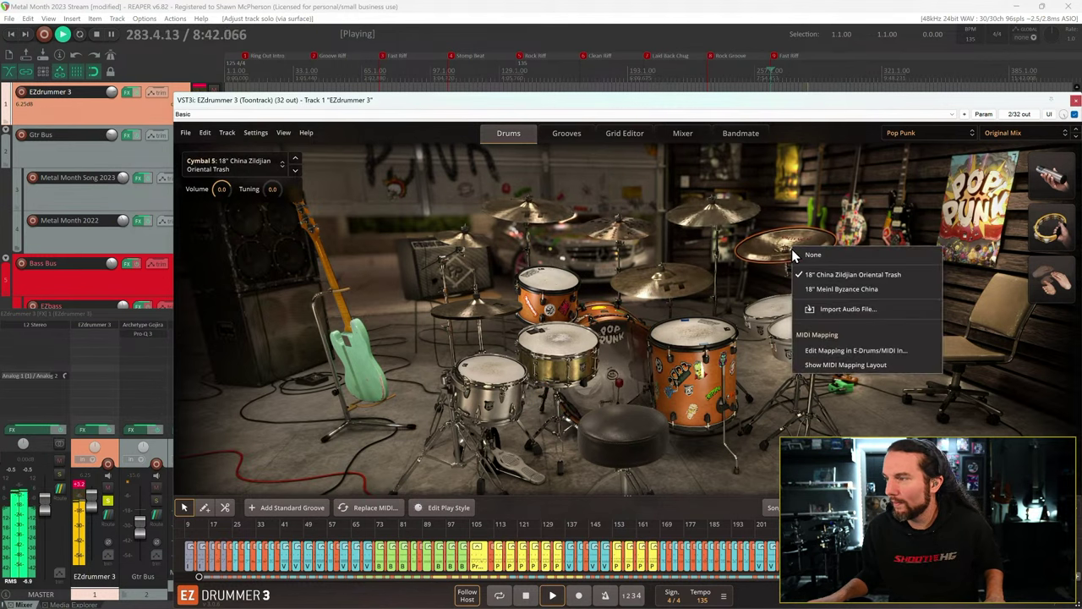
left_click(838, 293)
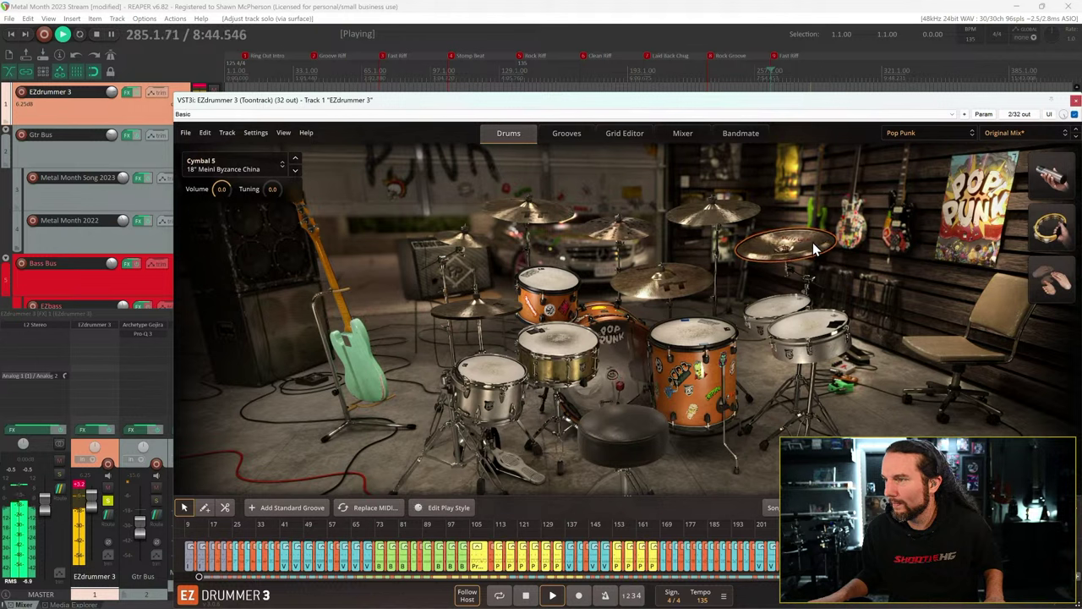
right_click(475, 240)
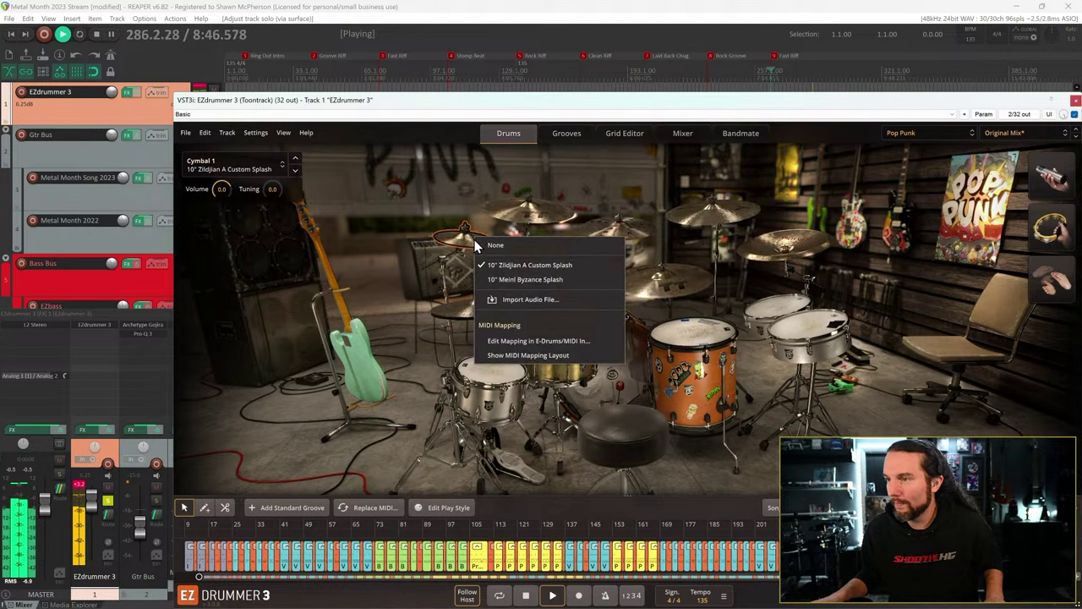
left_click(524, 279)
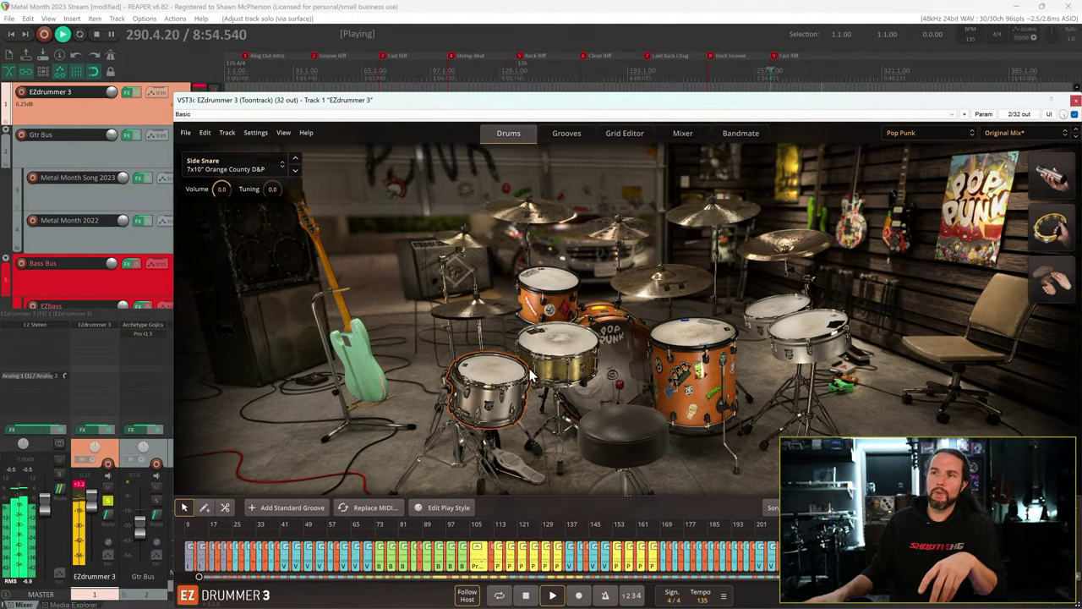
left_click(235, 169)
left_click(329, 189)
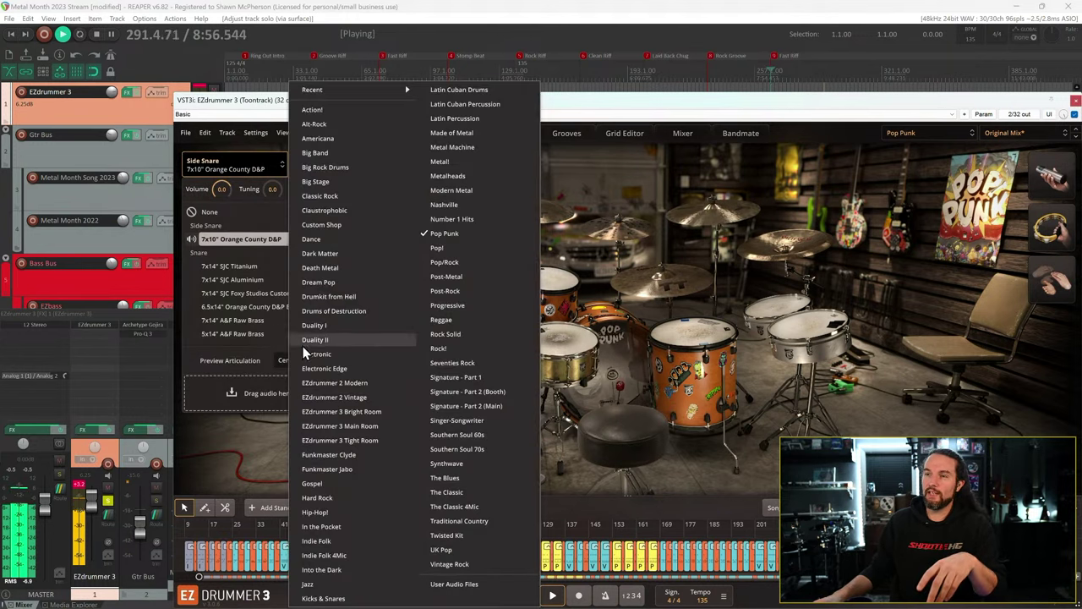
left_click(667, 174)
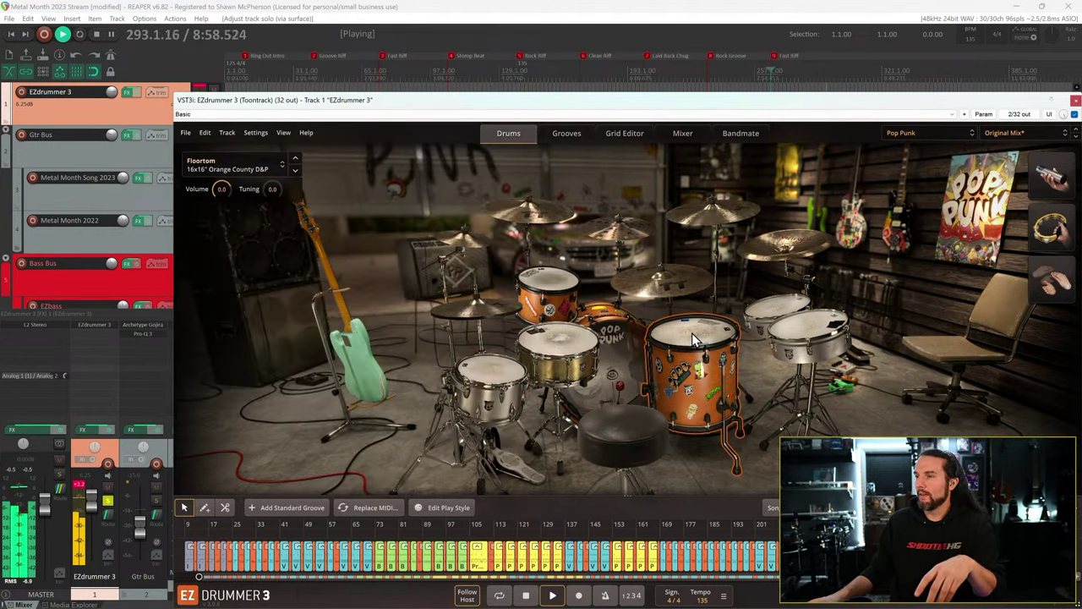
left_click(551, 285)
- Audition the snare as the 7x14" SJC Aluminium, 7x14" SJC Foxy Studios Custom Hammered Titanium and 6.5x14" Orange County D&P Bell Brass
right_click(568, 335)
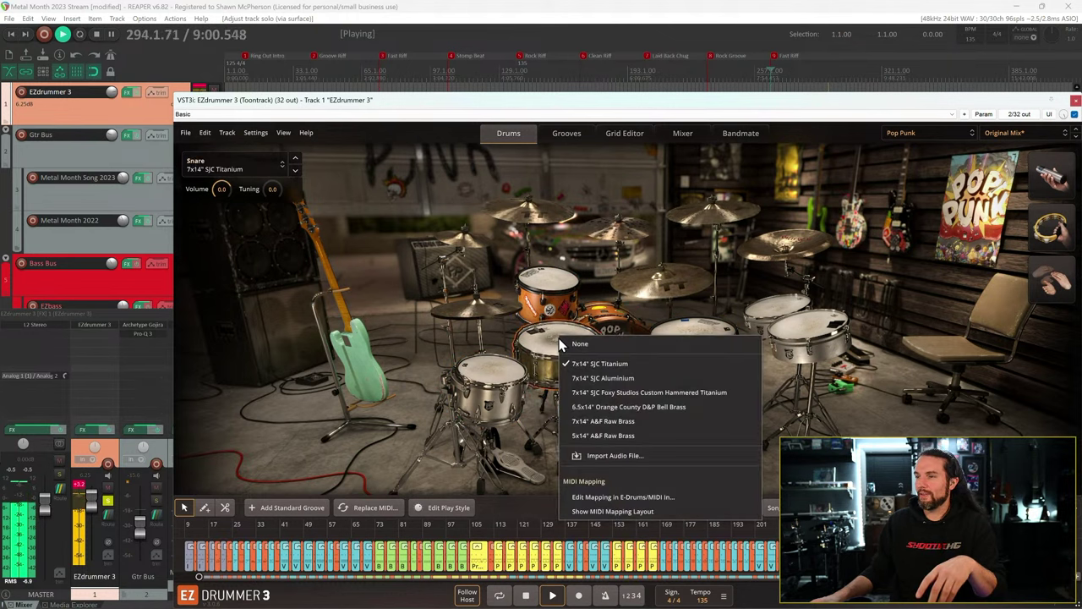
left_click(584, 374)
right_click(585, 374)
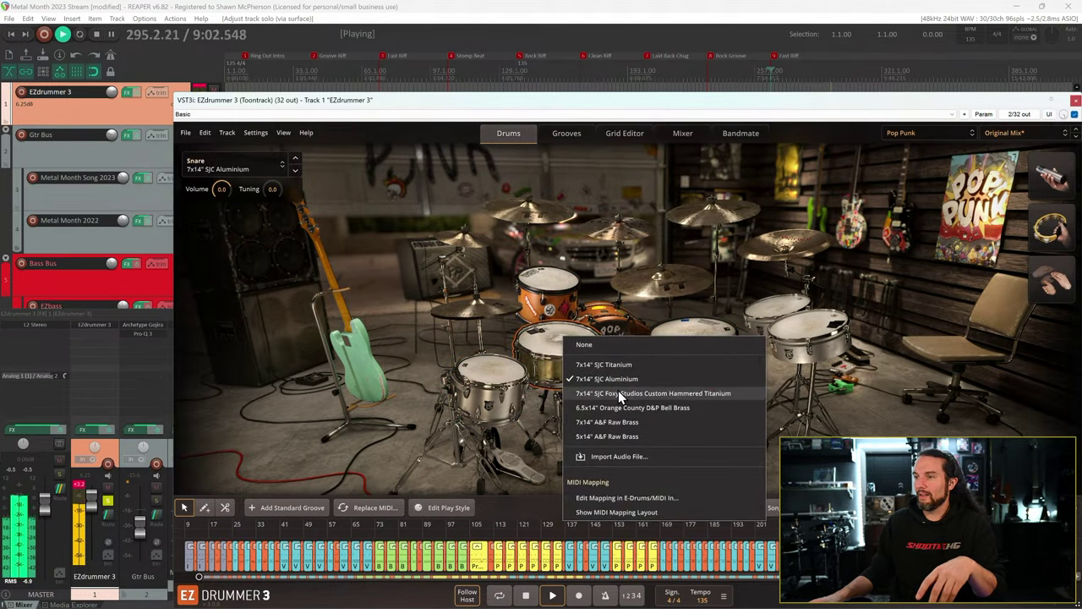
left_click(615, 391)
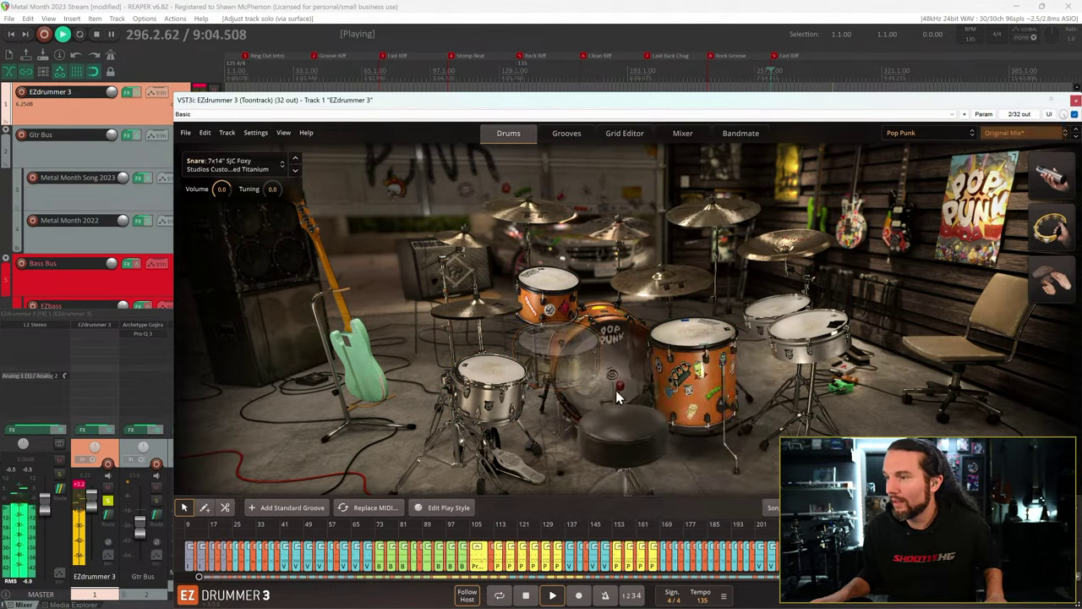
right_click(563, 342)
left_click(608, 407)
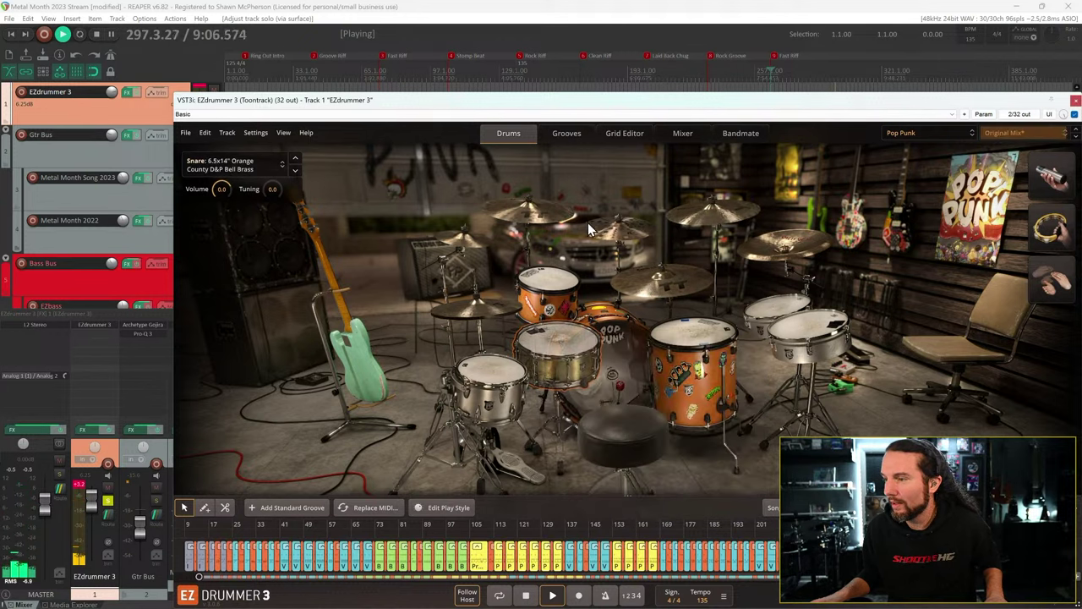
- Restart playback and audition the snare as the 7x14" A&F Raw Brass, ending on the 5x14" A&F Raw Brass
key("space")
key("space")
right_click(567, 340)
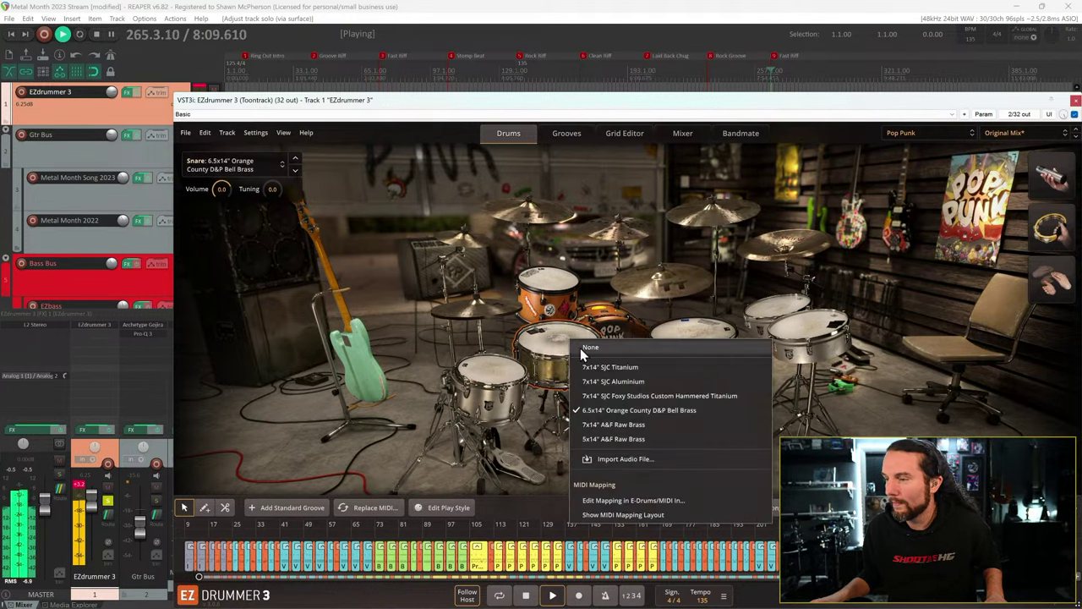
left_click(618, 421)
right_click(566, 355)
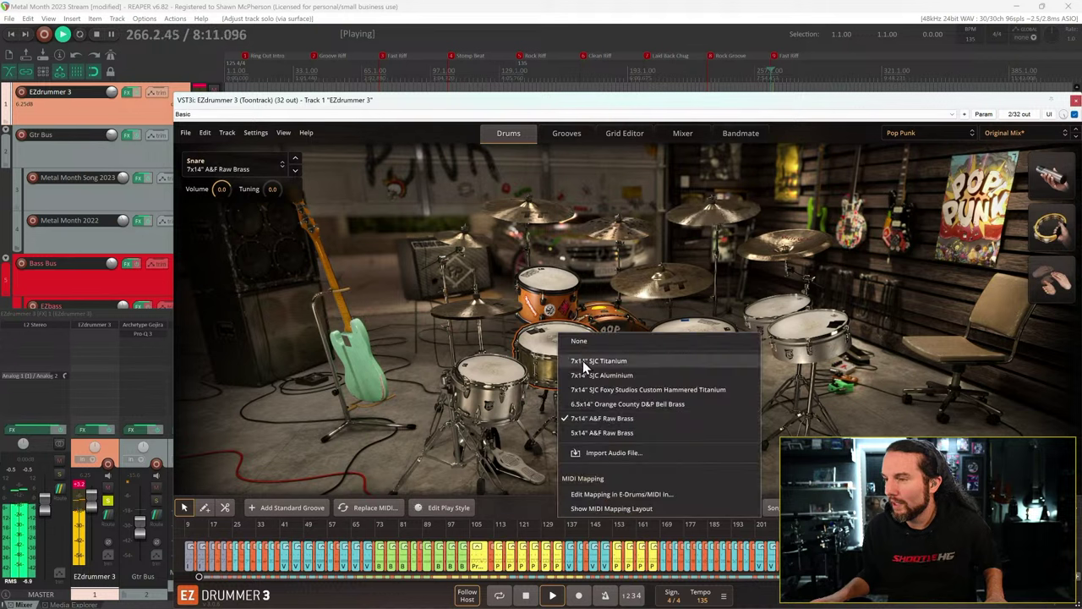
left_click(613, 434)
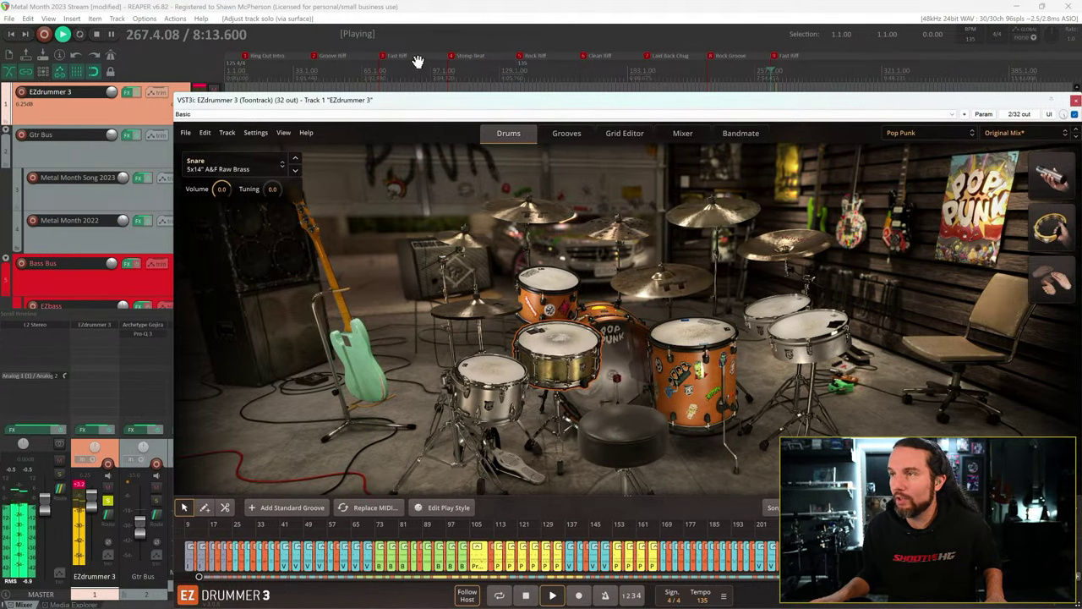
- Play the song from the Fast Riff marker, close the drum plugin window to show the arrangement, and reopen it
left_click(383, 64)
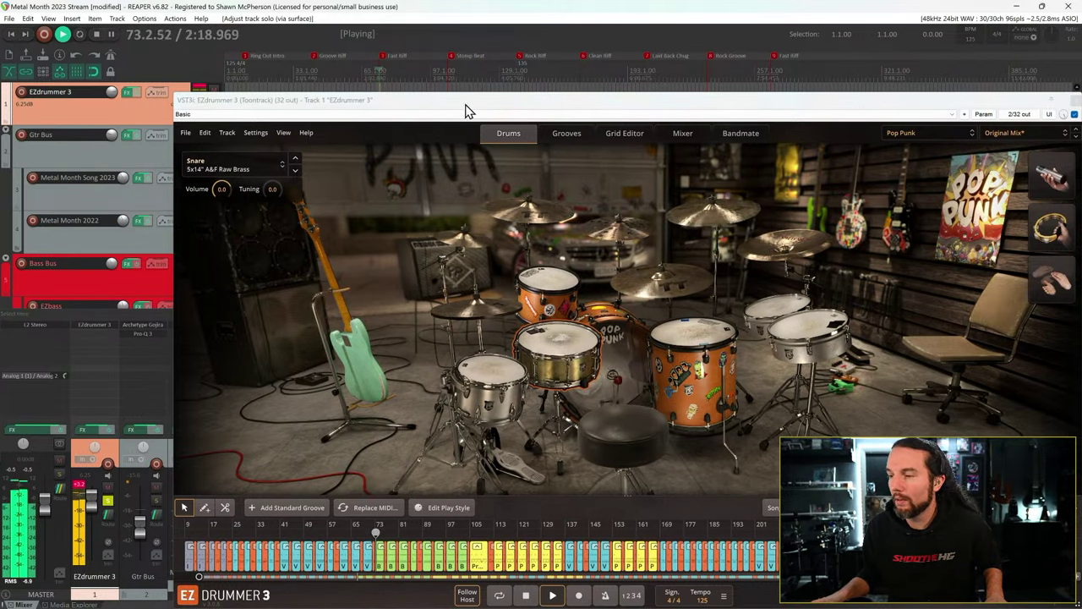
left_click(1074, 100)
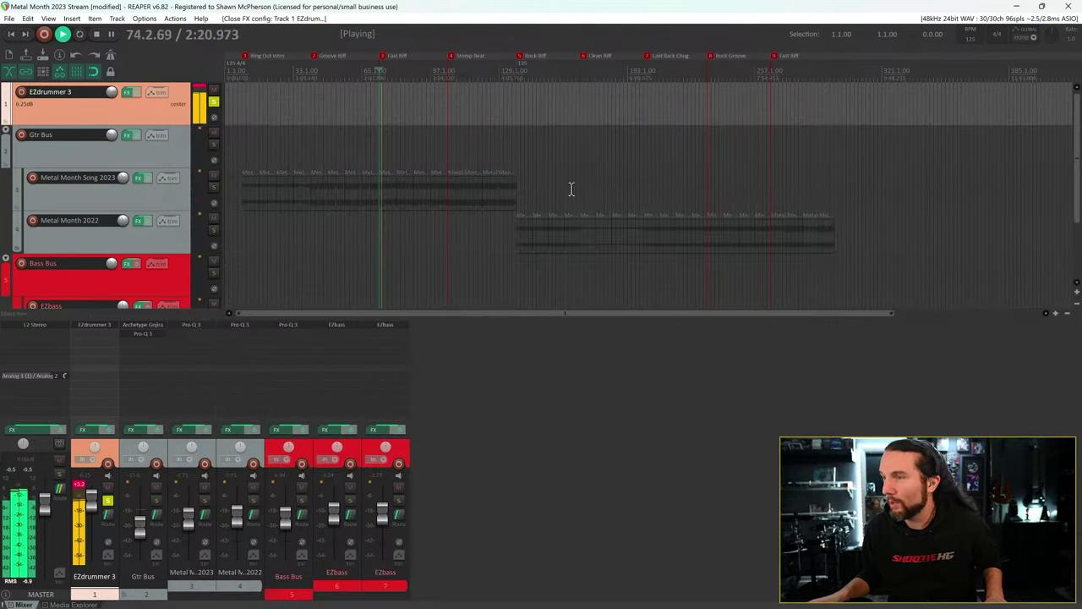
left_click(87, 325)
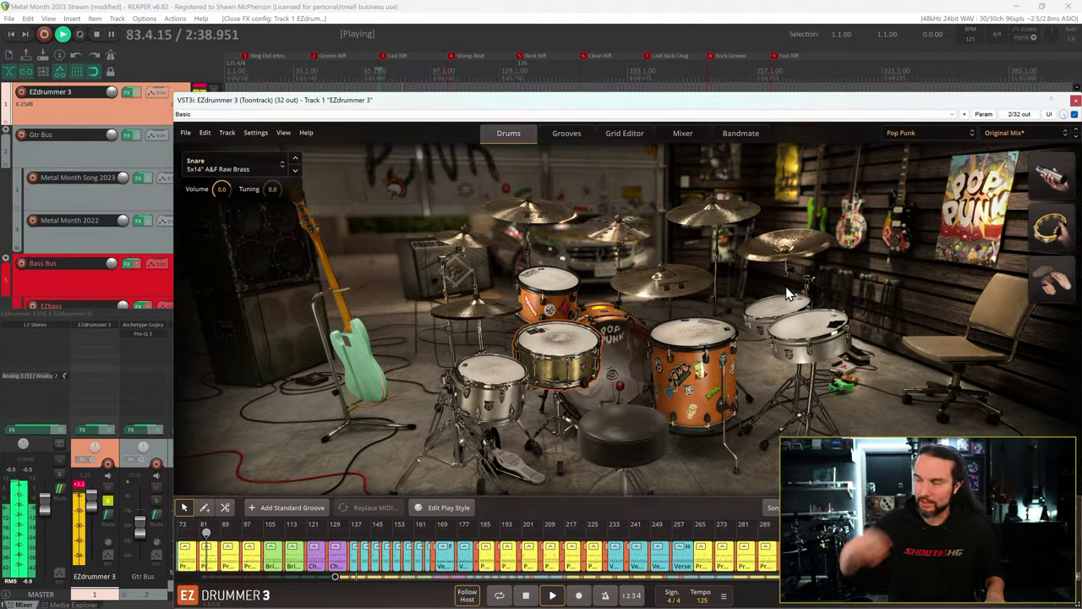
- Check the alternatives for the 14" Gon Bops timbale and play the 15" Gon Bops timbale
right_click(771, 309)
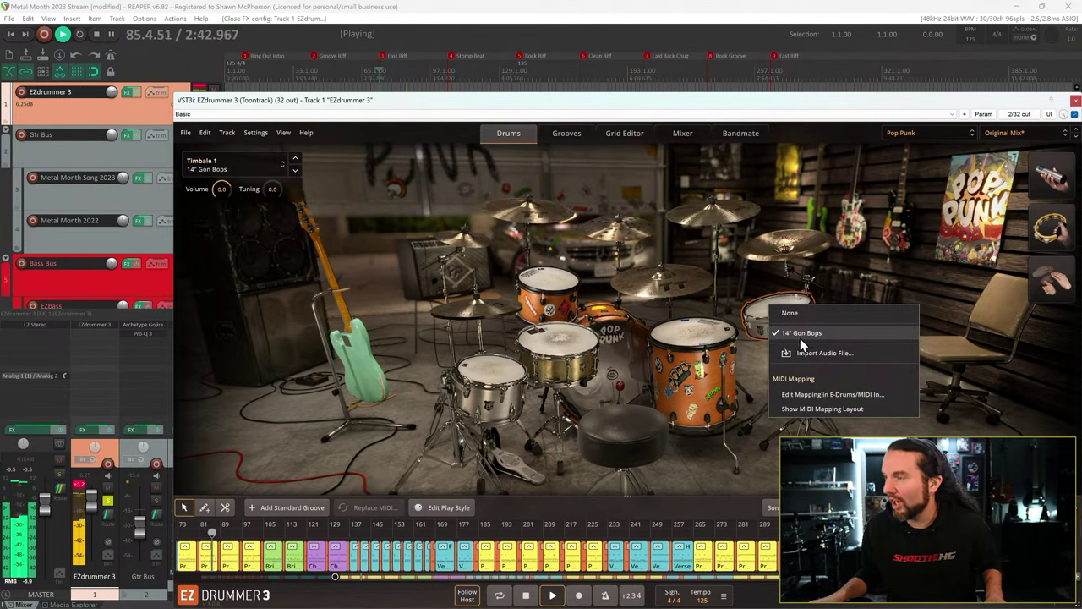
left_click(728, 296)
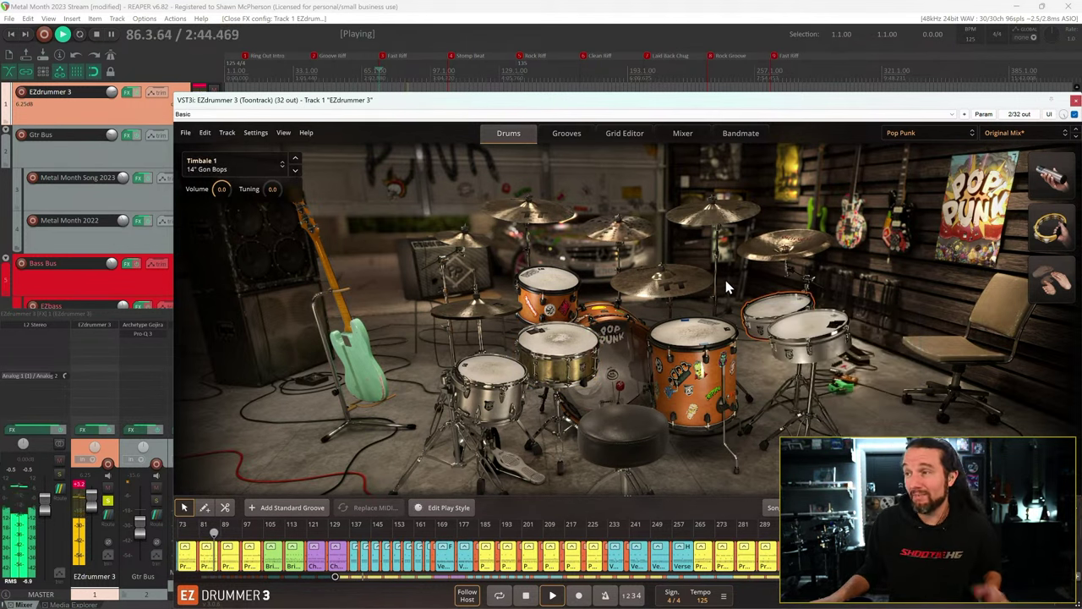
left_click(803, 334)
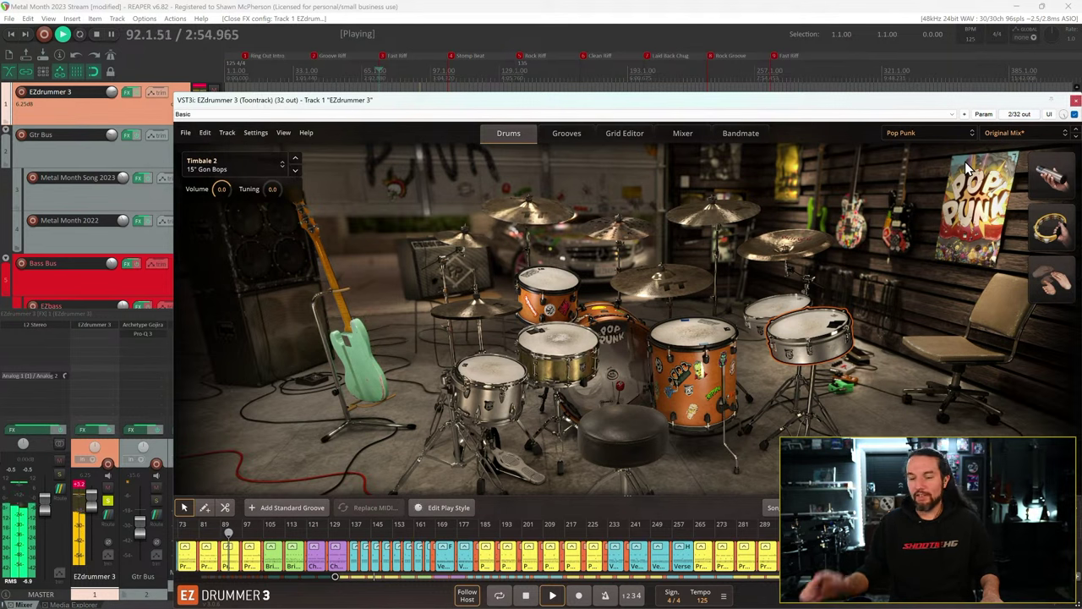
- Examine the Original Mix's mixer channels while the song plays and return to the drum kit view
left_click(1014, 135)
left_click(1008, 134)
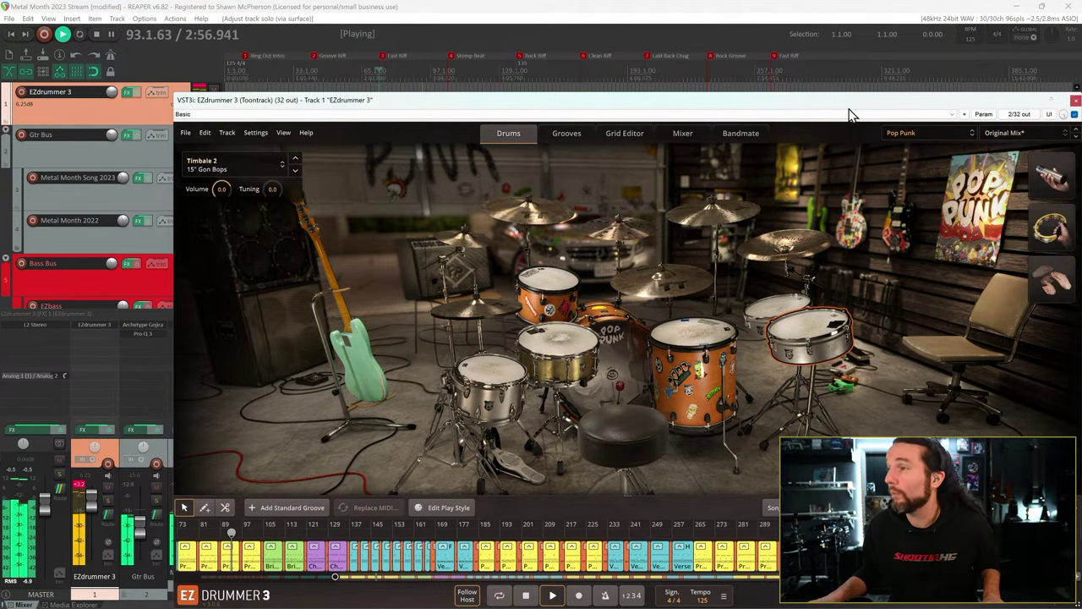
left_click(682, 133)
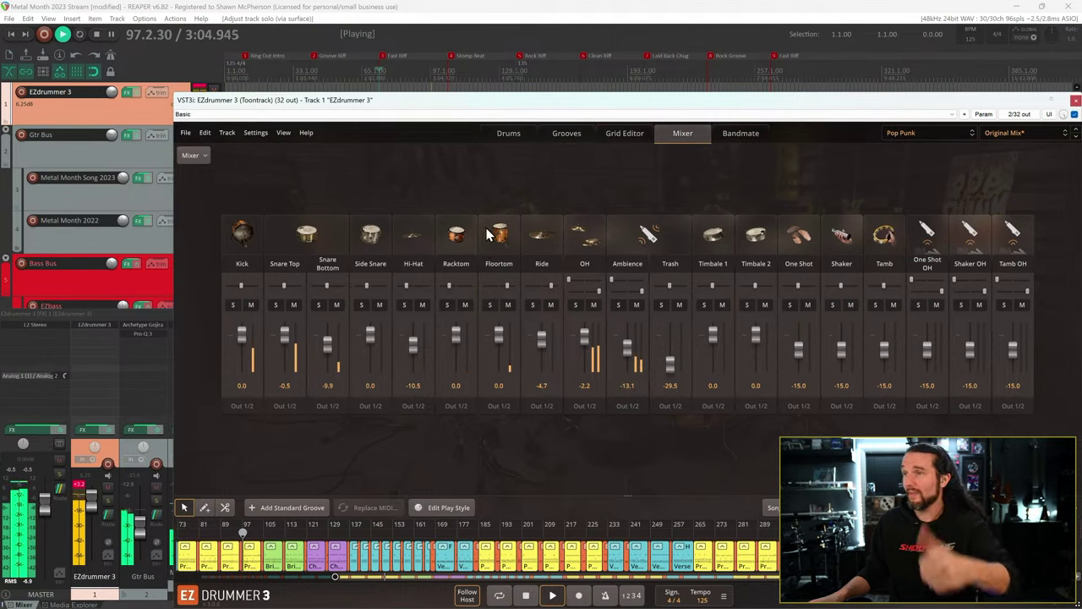
left_click(507, 133)
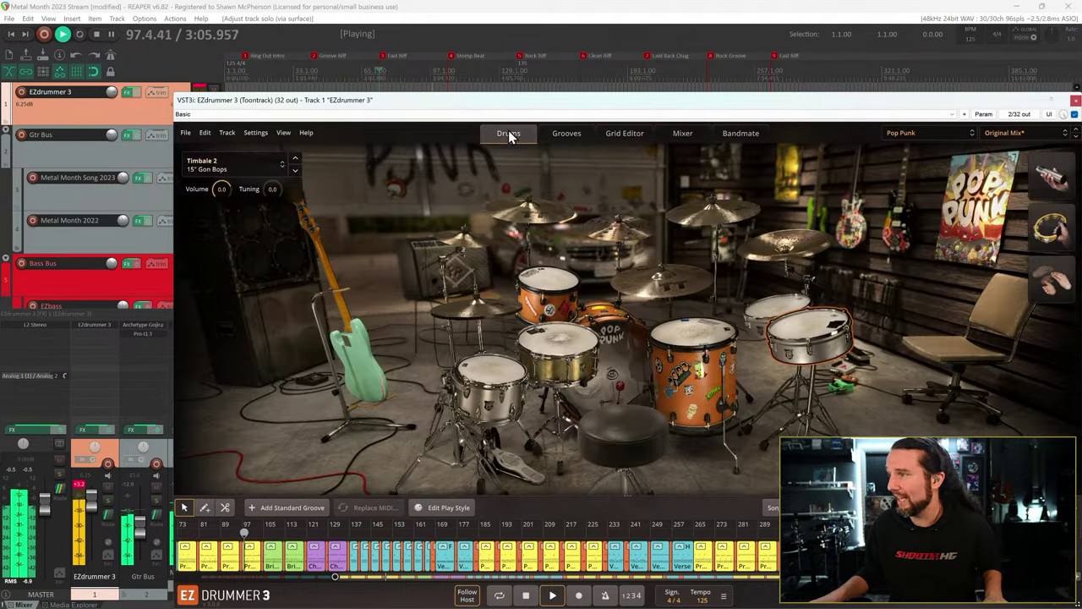
- Load the John Feldmann preset Happy Hardcore and reset the clipped peak reading on the EZdrummer 3 track
left_click(1001, 136)
mouse_move(978, 199)
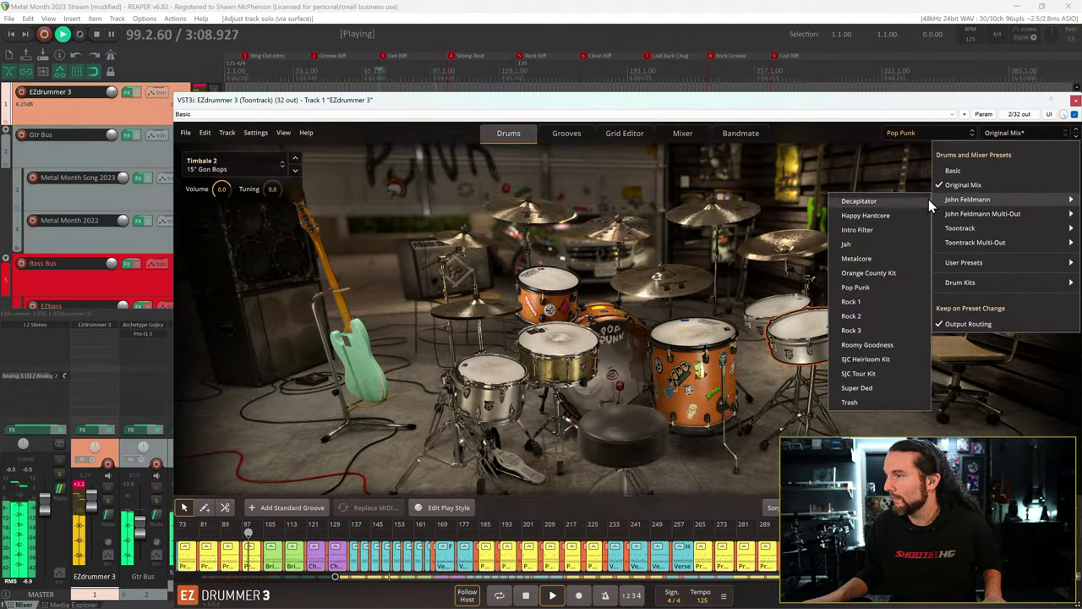
left_click(872, 215)
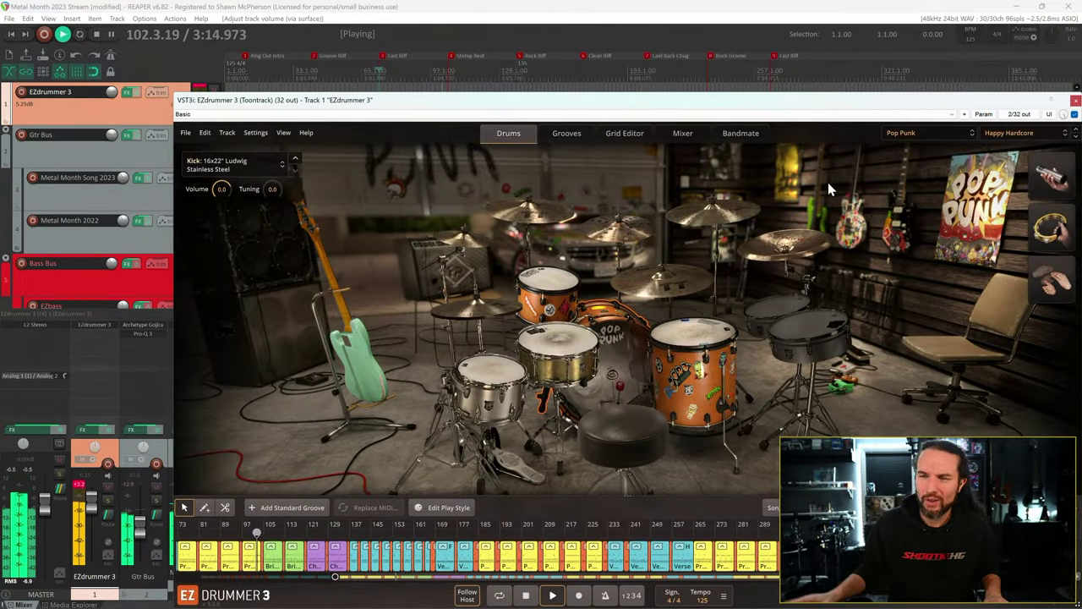
left_click(80, 482)
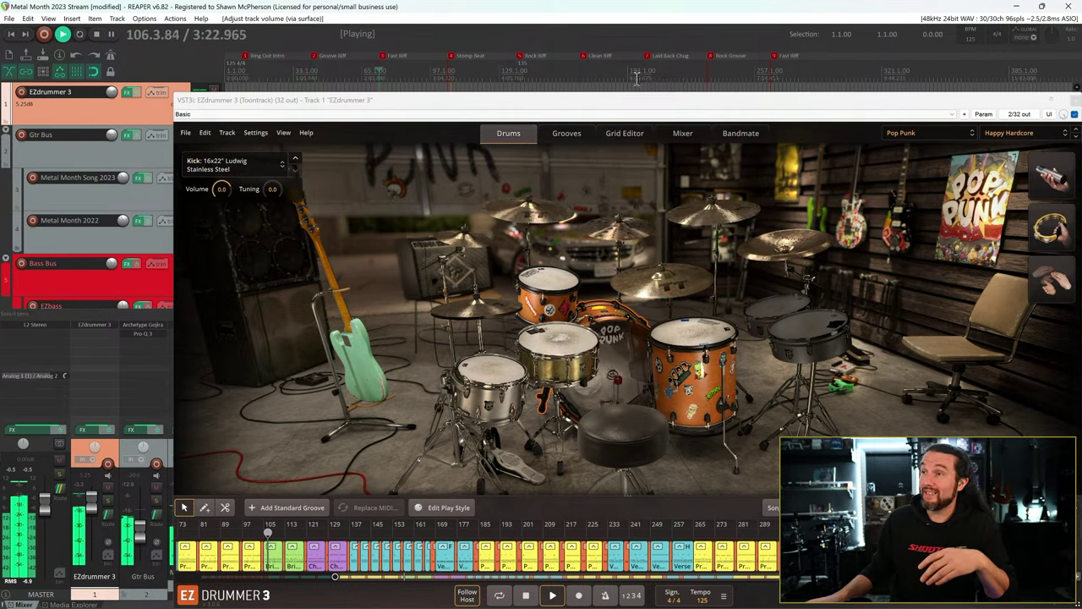
- Play the song from the Laid Back Chug section and load the John Feldmann preset Jah
left_click(663, 71)
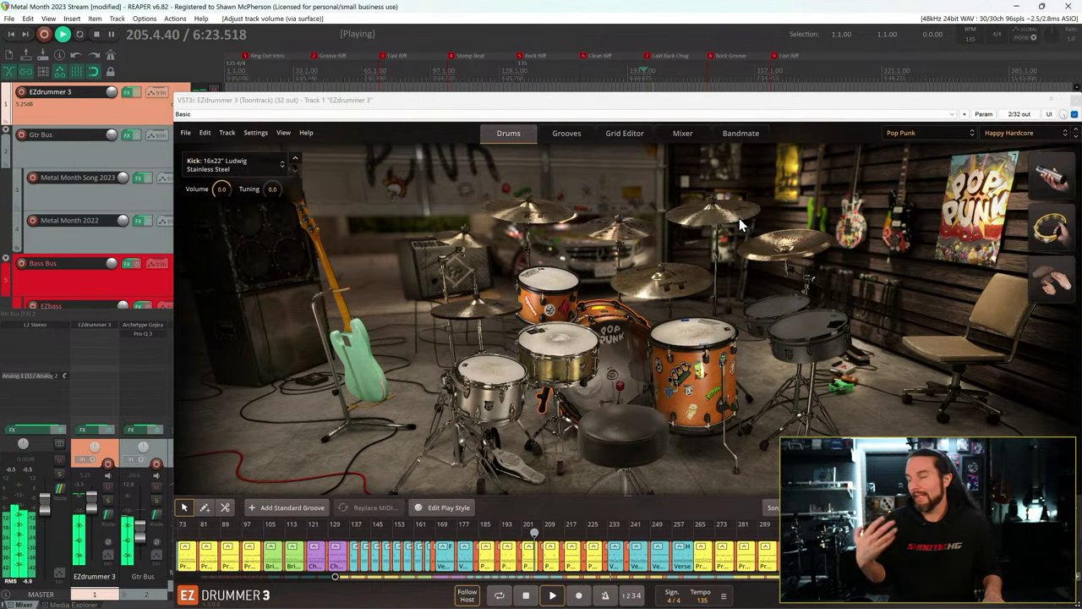
left_click(1040, 135)
mouse_move(991, 201)
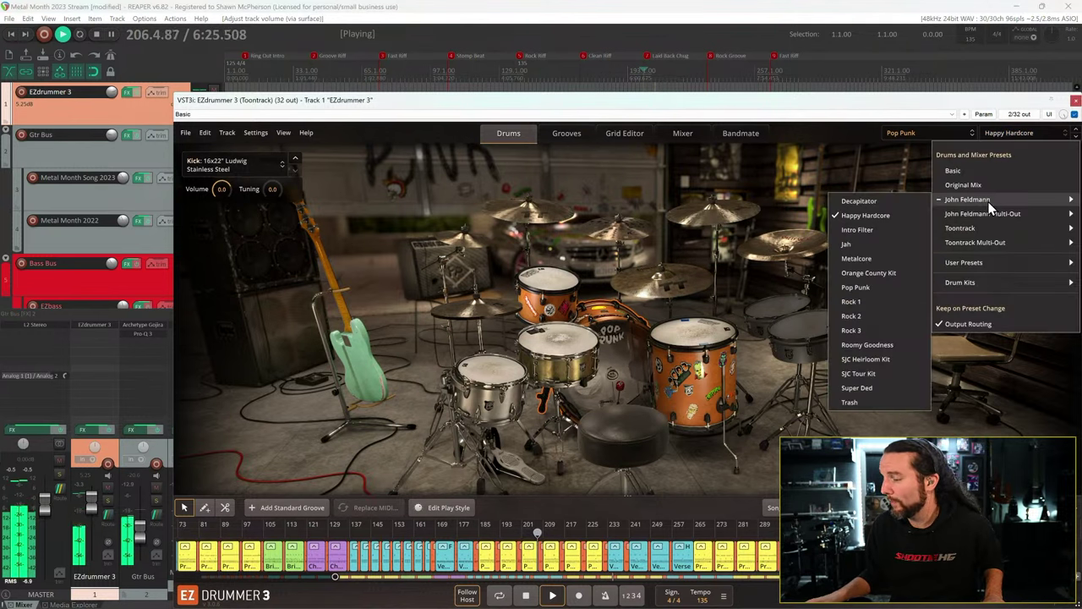
left_click(867, 244)
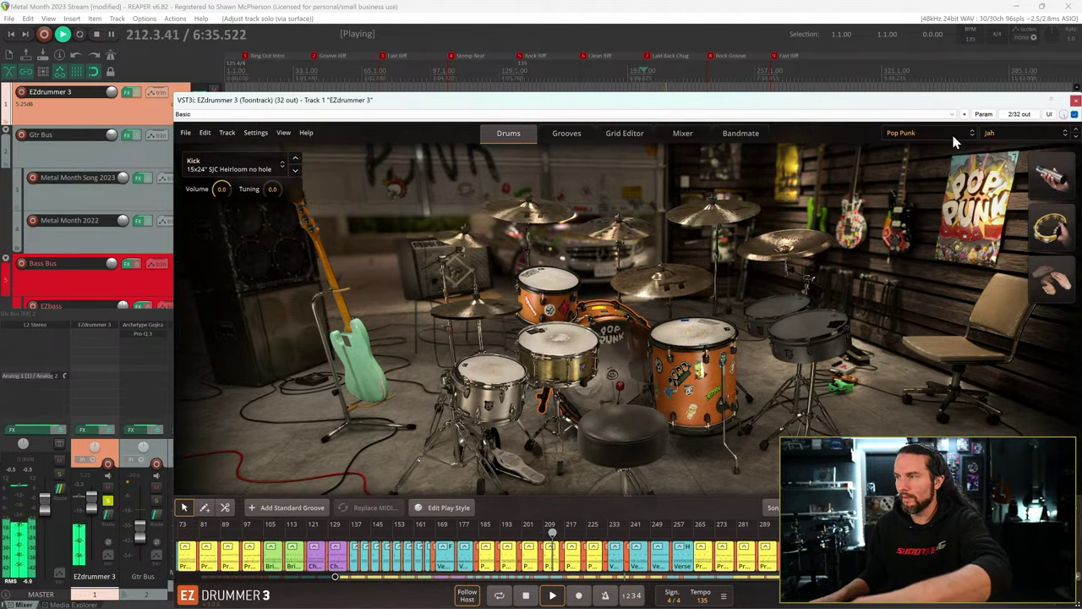
- Load the Metalcore preset of the Pop Punk library and play it against the song
left_click(1001, 135)
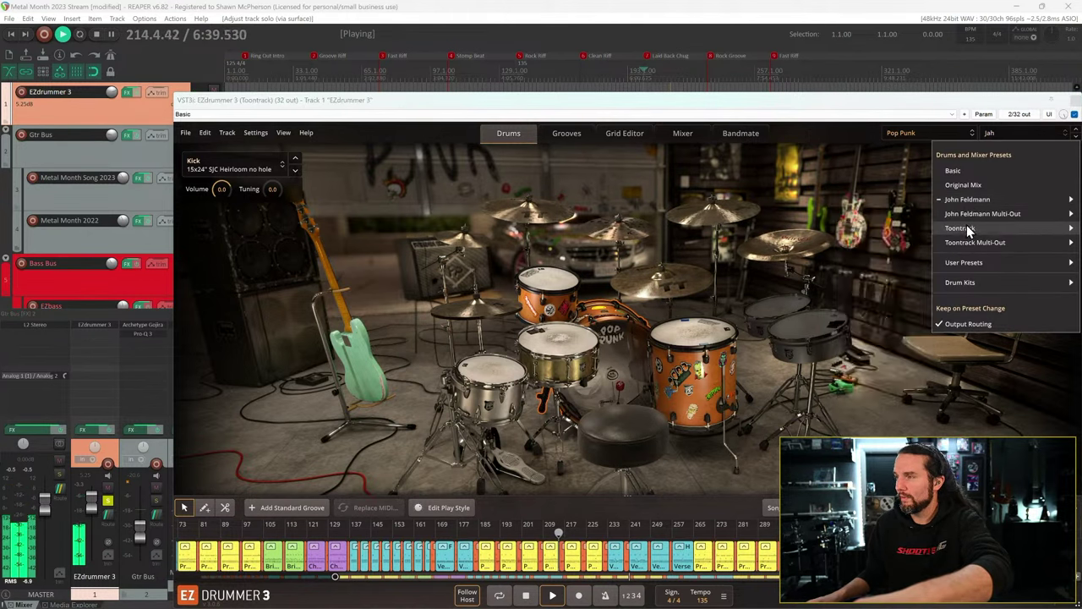
mouse_move(974, 213)
left_click(838, 281)
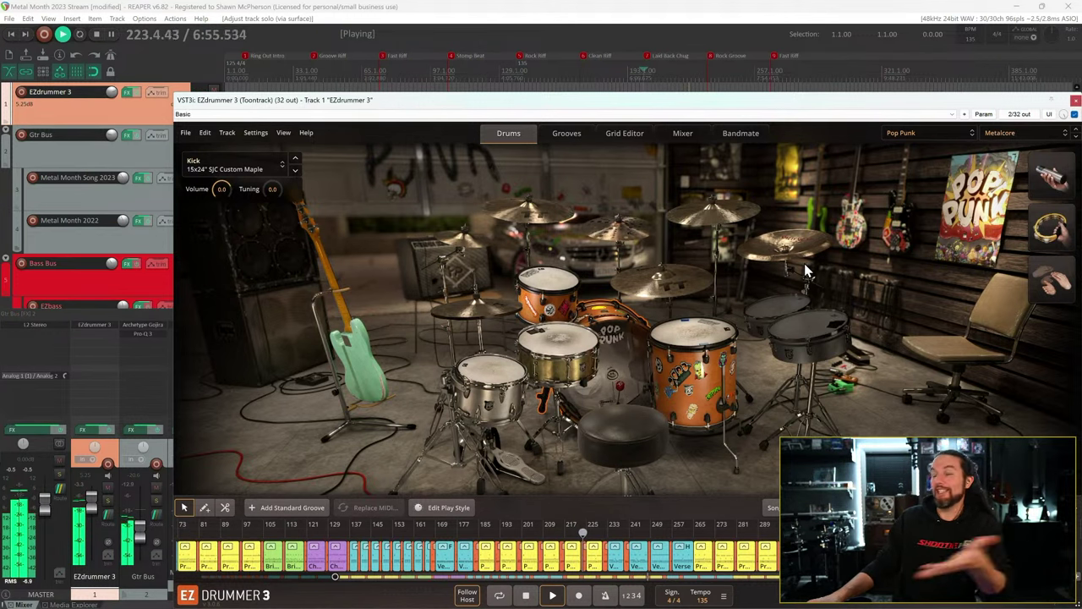
- Browse the John Feldmann and Toontrack presets of the Pop Punk library and load the Toontrack preset Dark
left_click(1023, 131)
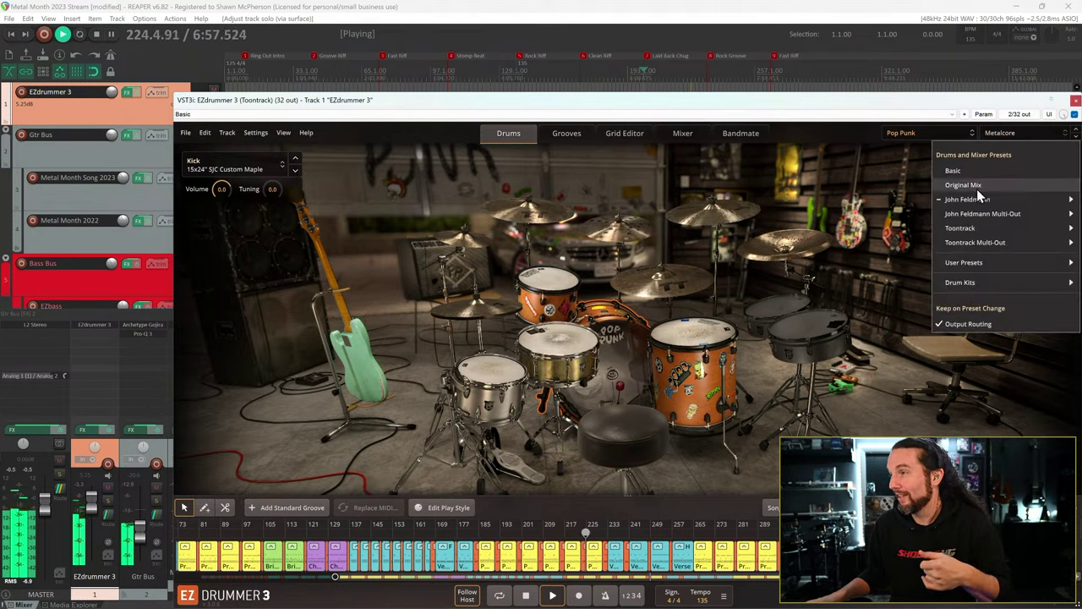
mouse_move(975, 202)
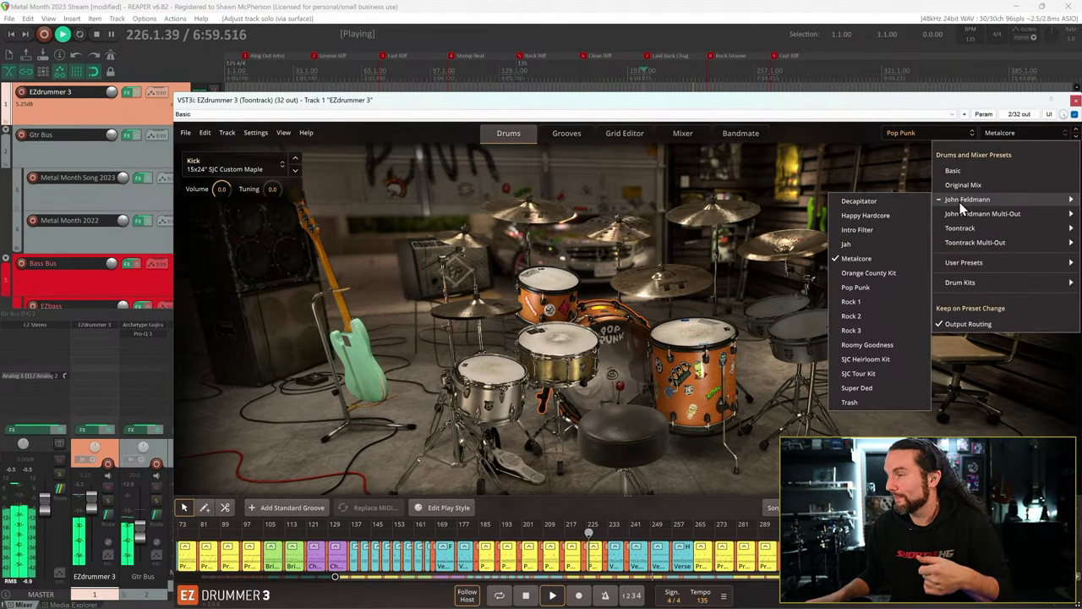
mouse_move(973, 230)
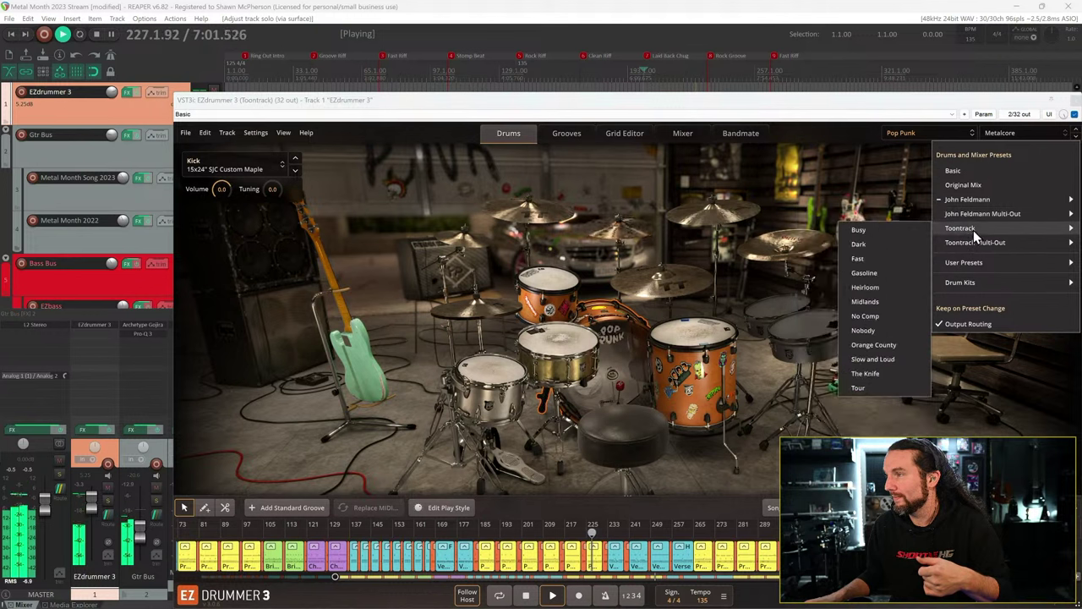
mouse_move(1003, 221)
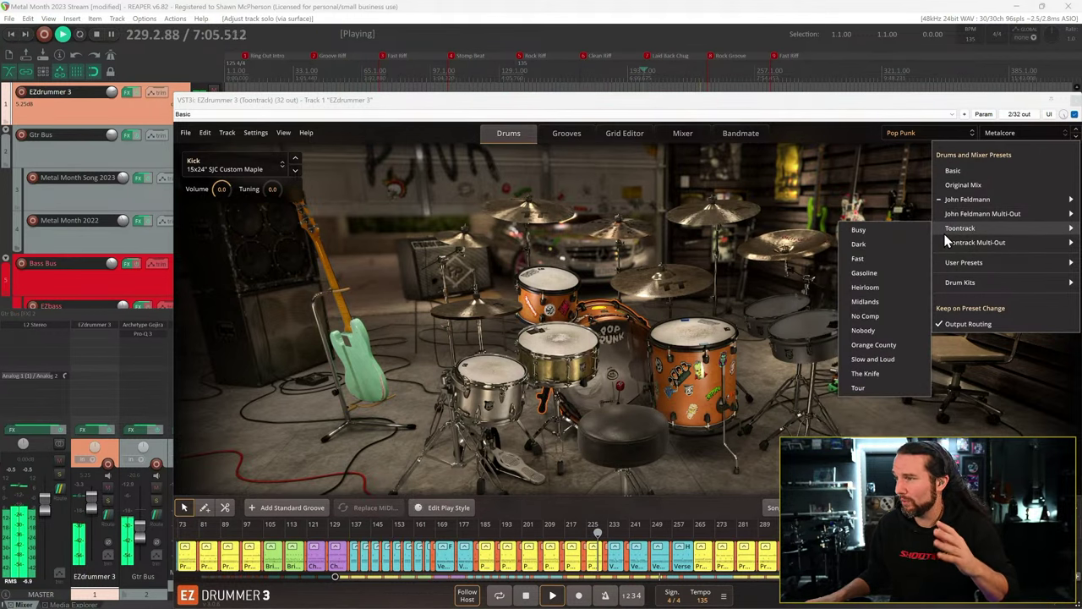
left_click(883, 246)
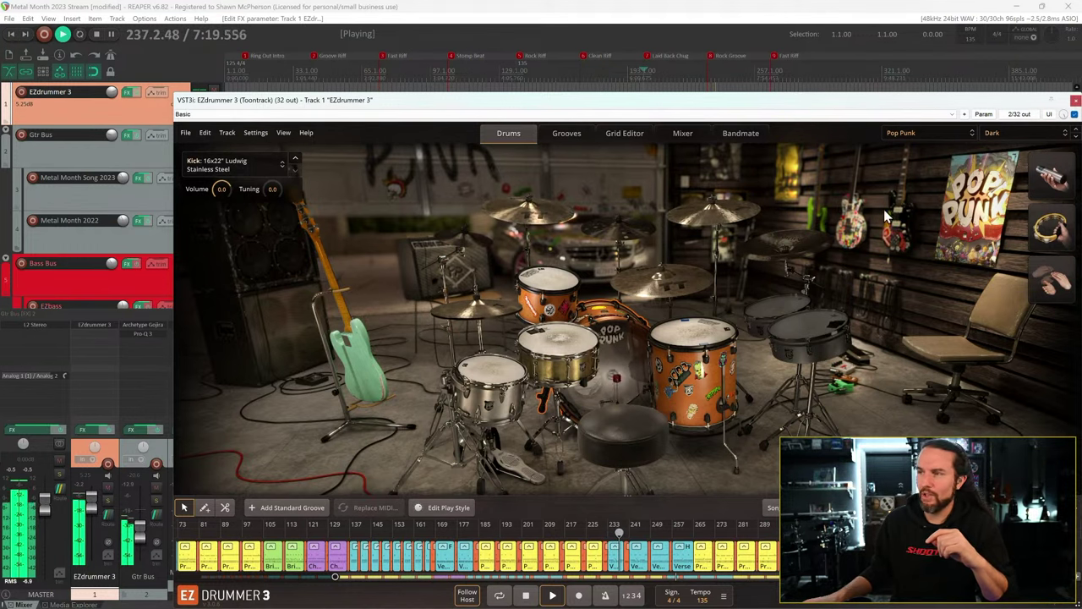
- Load the Toontrack preset Orange County, select the snare, and replay the song from the Laid Back Chug section
left_click(1009, 133)
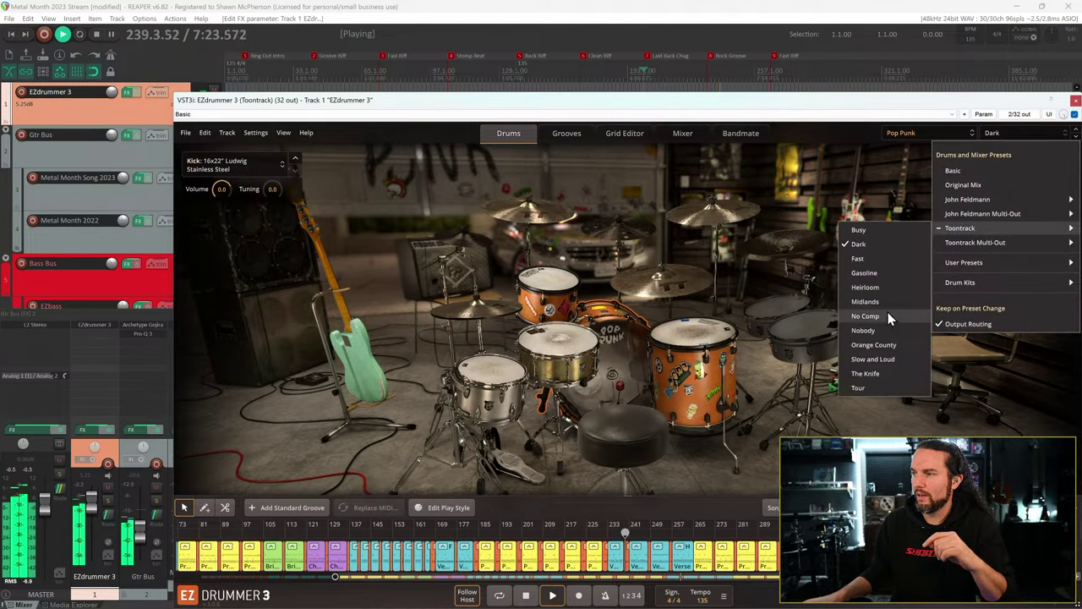
left_click(873, 344)
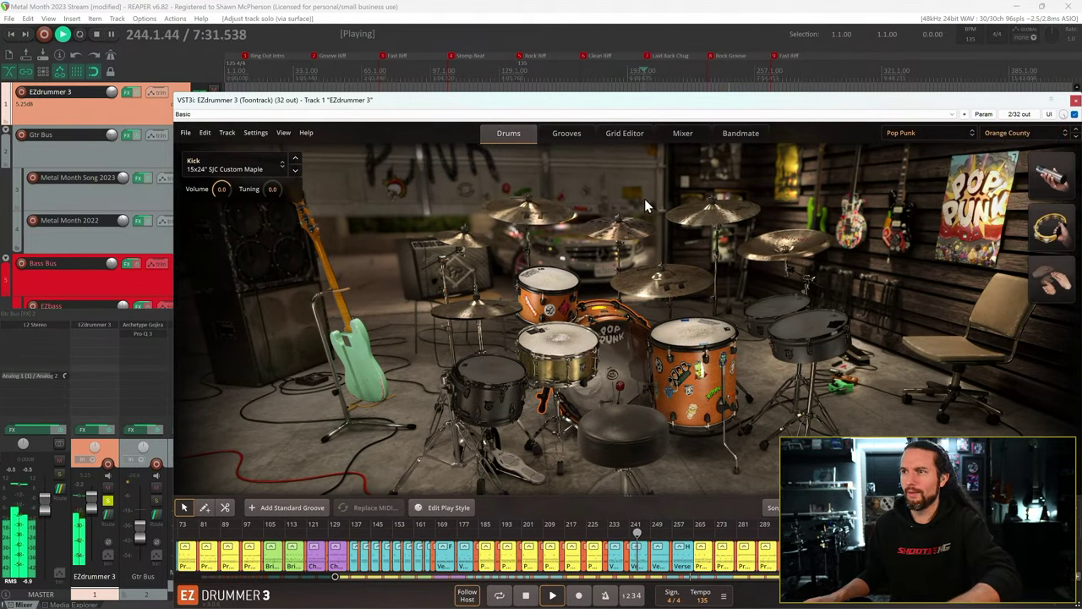
key("space")
left_click(565, 349)
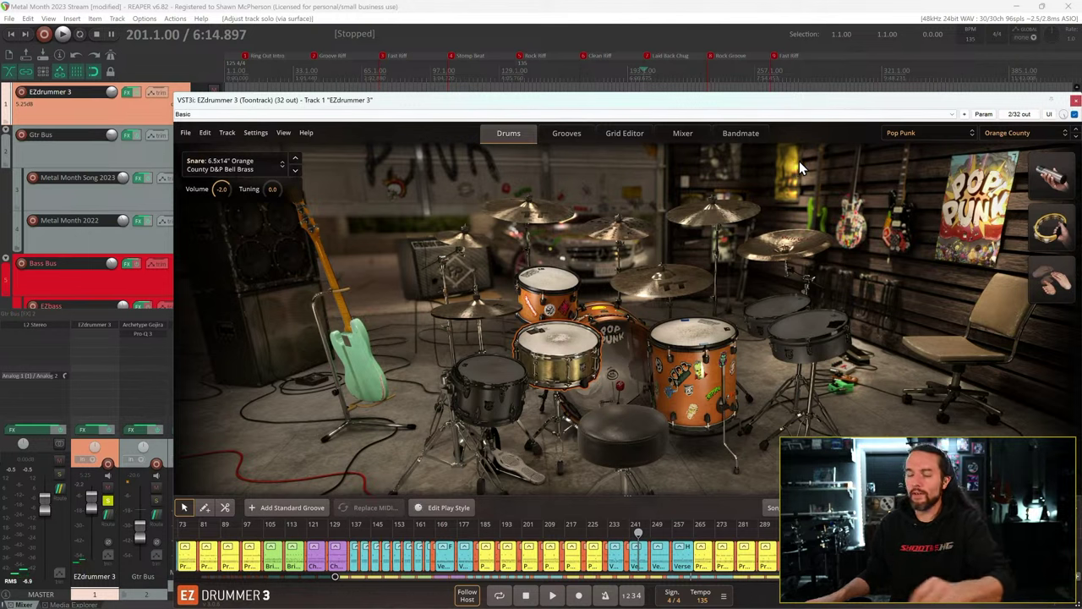
key("space")
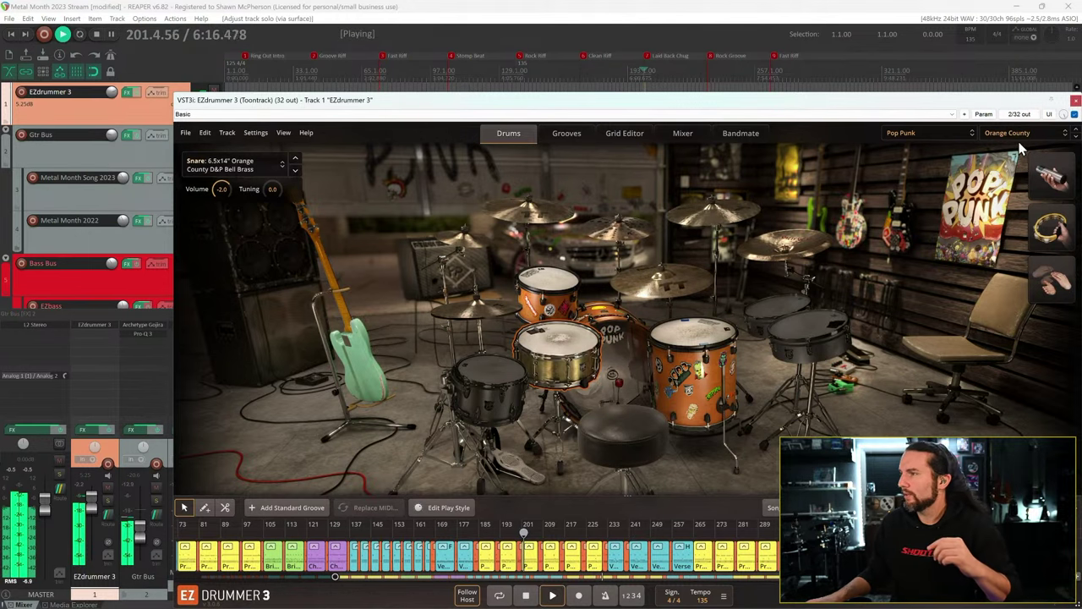
- Switch the drum library from Pop Punk to Pop/Rock and stop playback
left_click(936, 131)
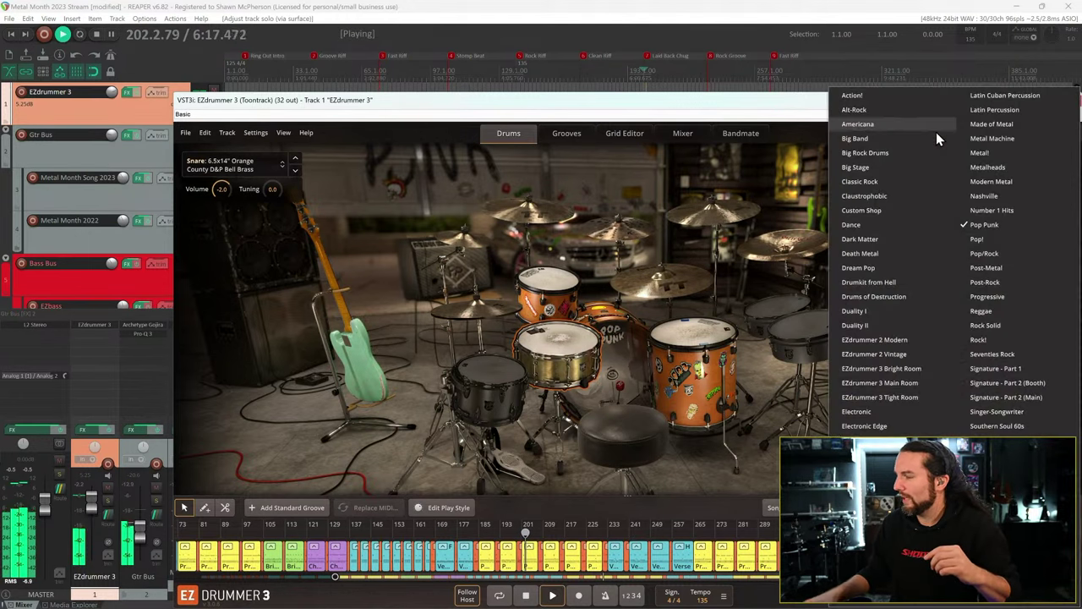
left_click(1021, 254)
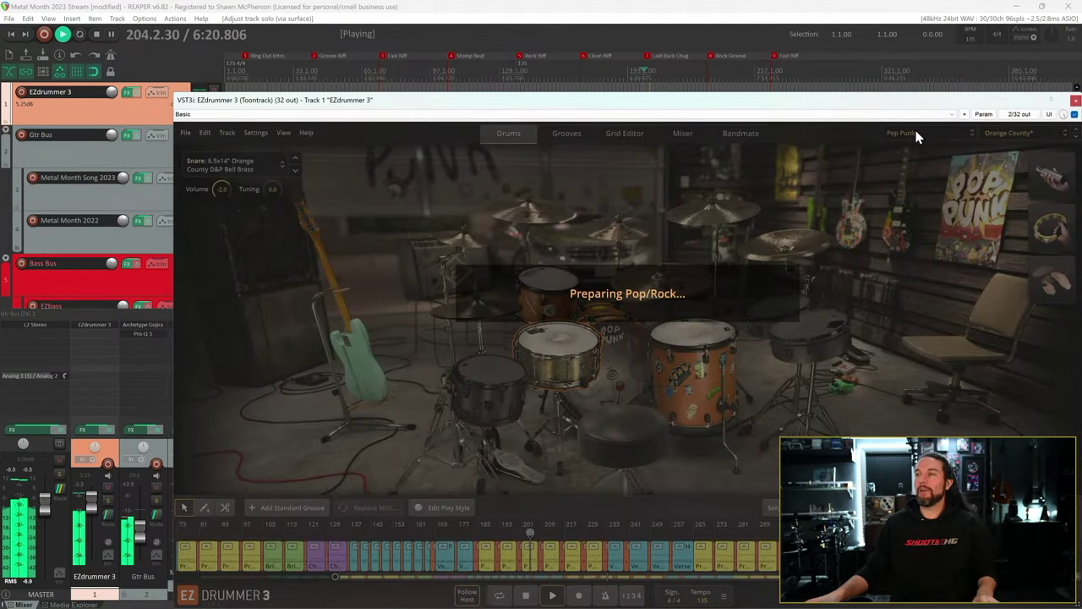
key("space")
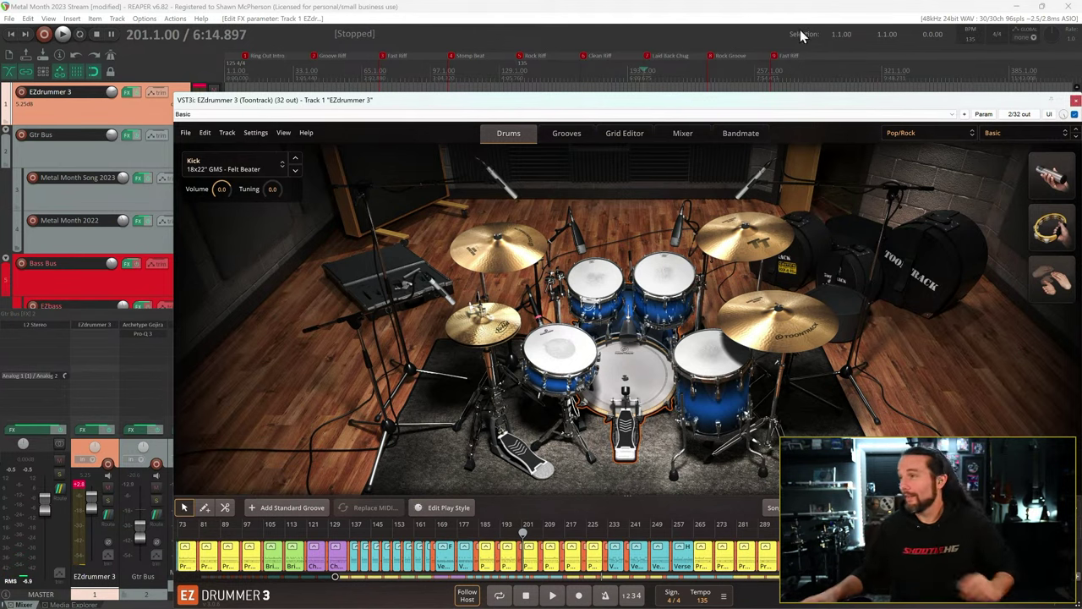
- Load the Pop/Rock preset General Pop and play the song from the Rock Groove section
left_click(1023, 135)
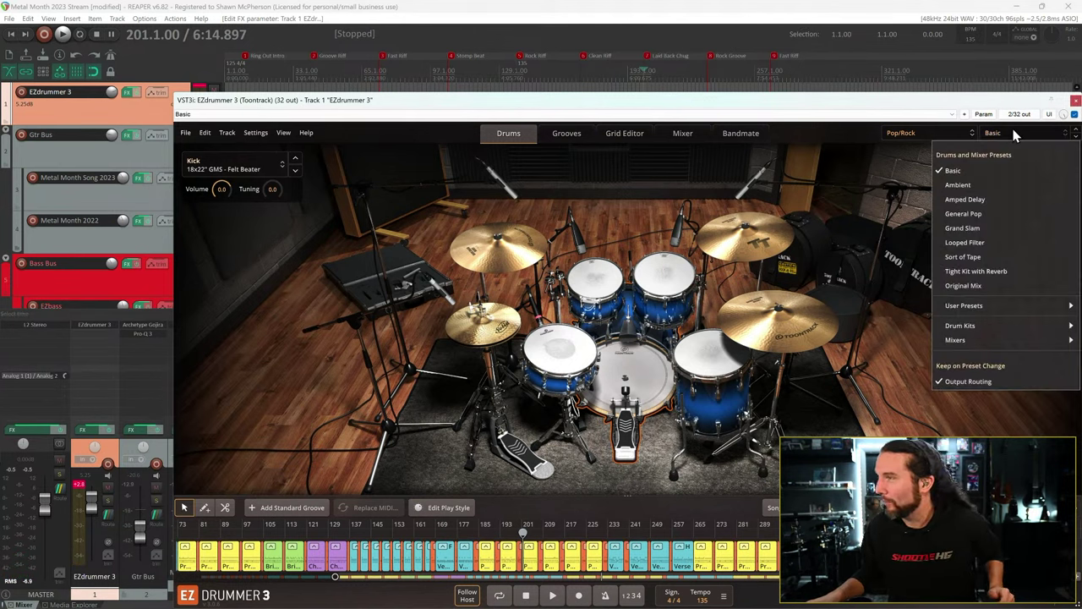
left_click(1001, 215)
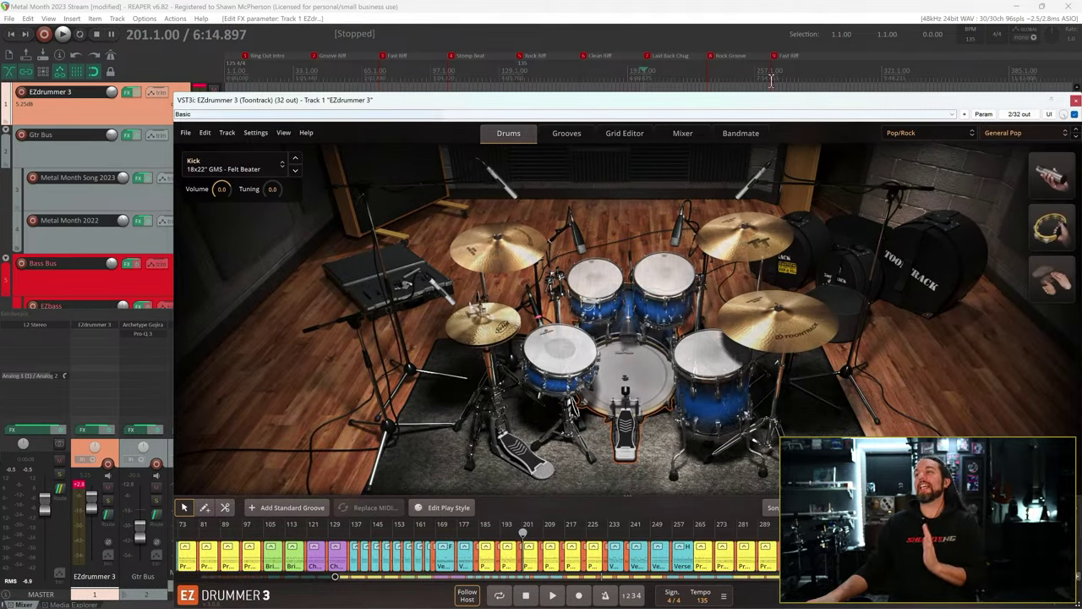
left_click(712, 57)
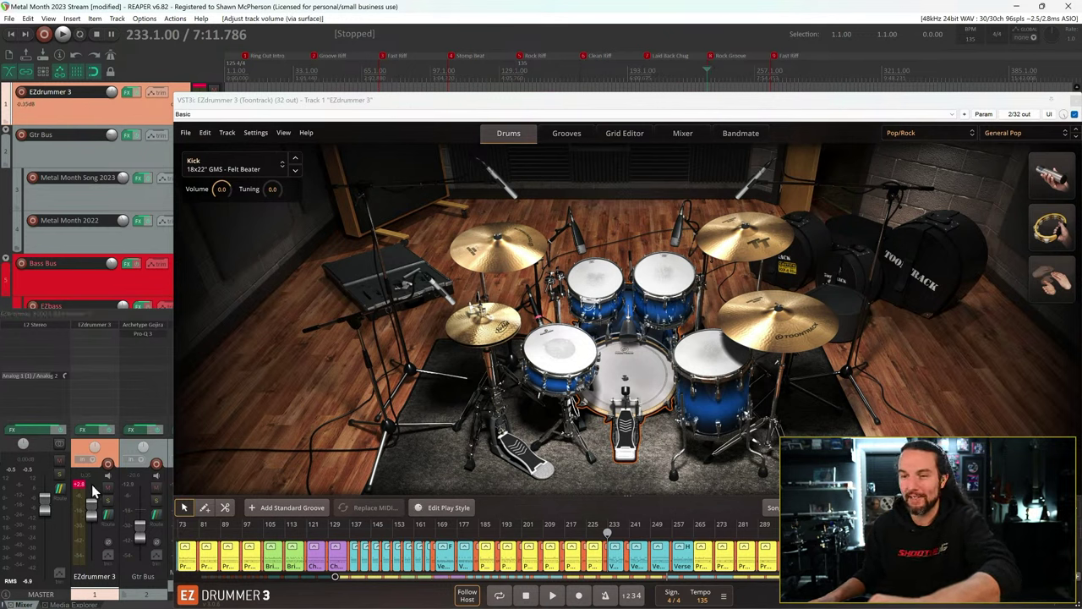
left_click(541, 106)
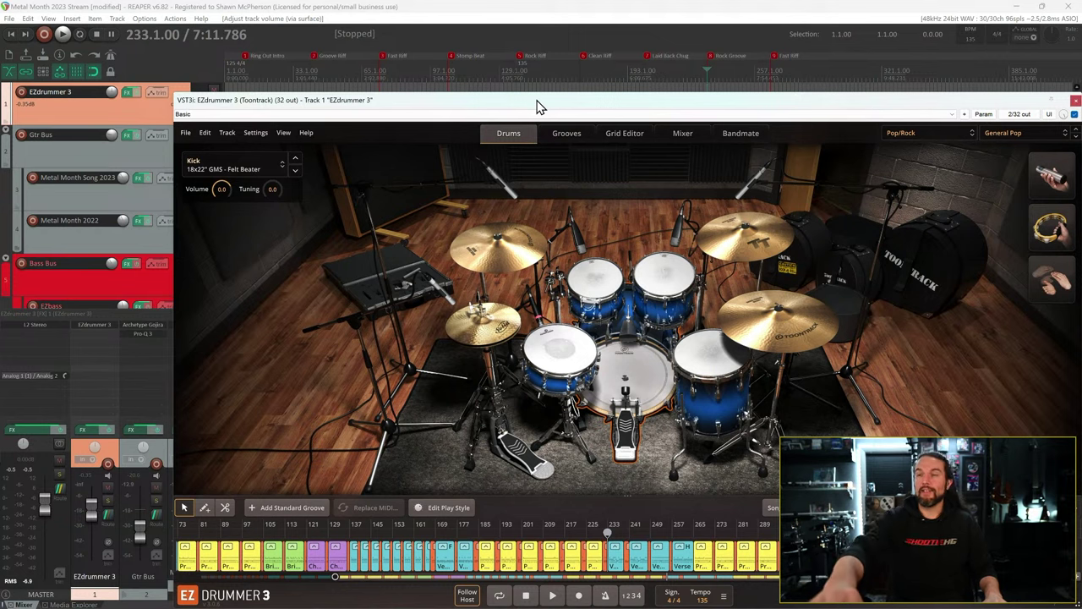
key("space")
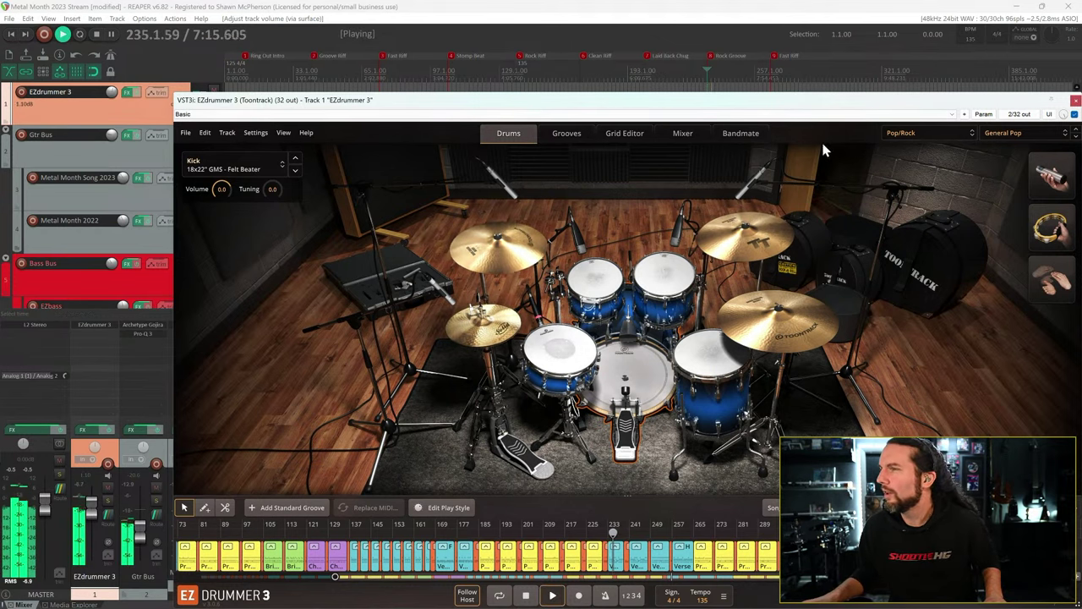
- Solo-check the ambience and reverb channels, lower the Reverb fader to -18.6, and return to the drum kit view
left_click(674, 135)
left_click(682, 268)
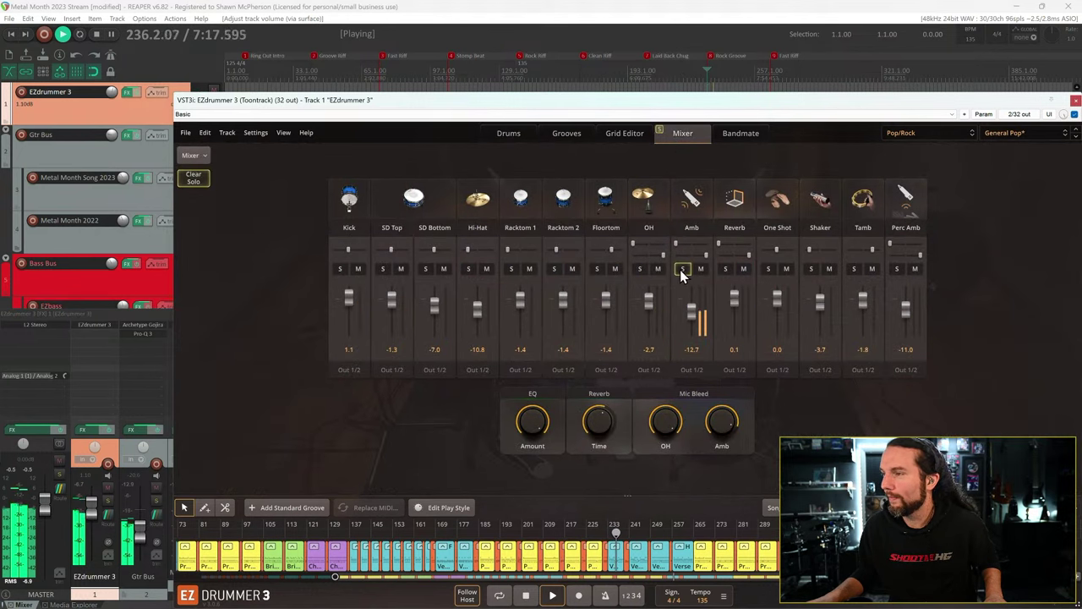
left_click(681, 269)
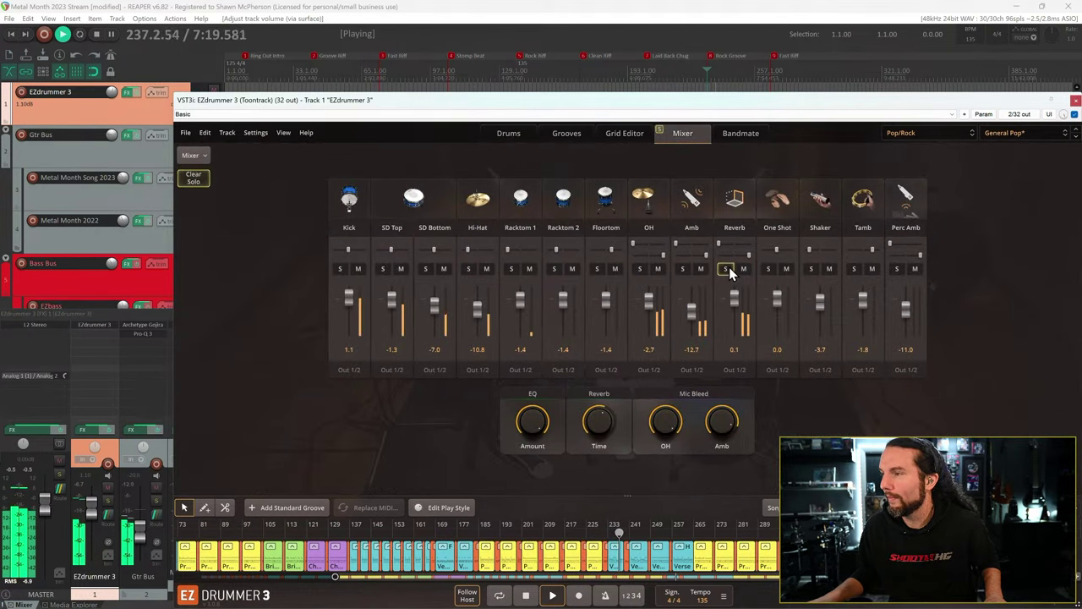
left_click_drag(743, 289, 738, 322)
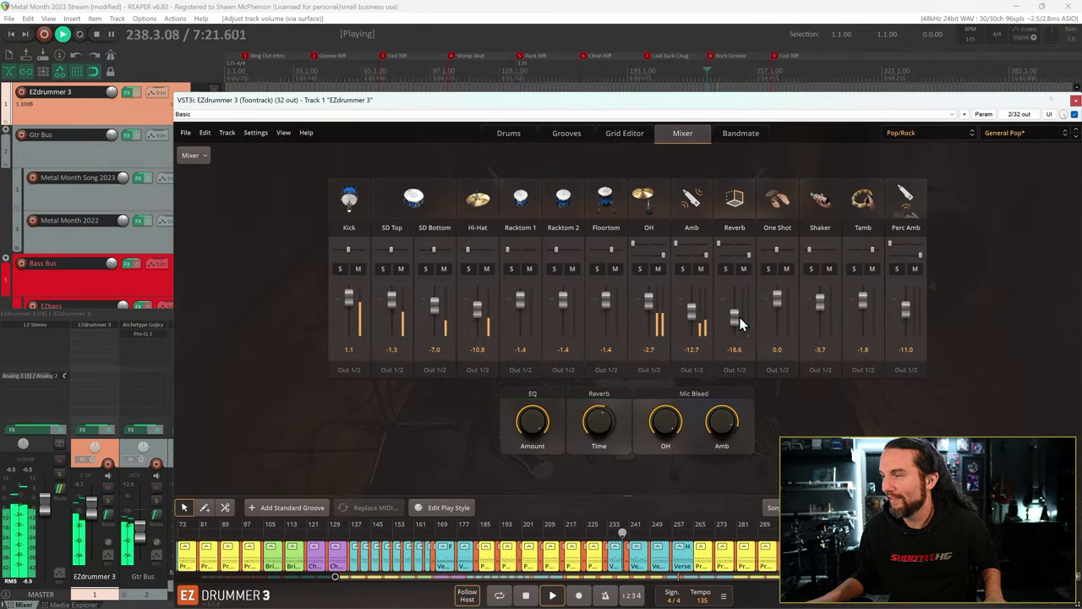
left_click(509, 135)
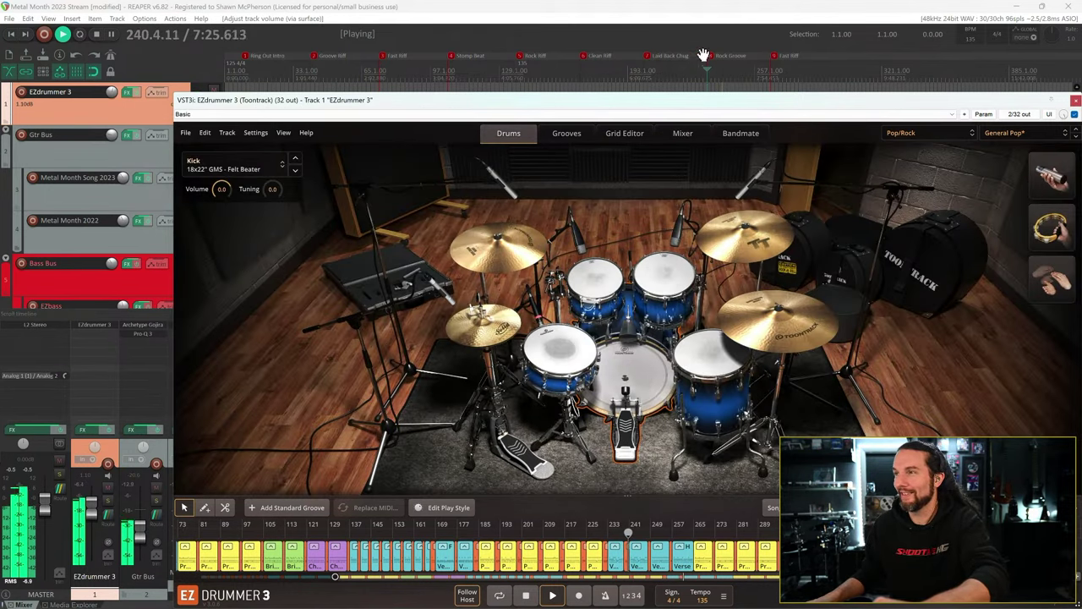
- Audition the General Pop kit in the last riff section, the Fast Riff, Rock Riff and Stomp Beat sections, and stop playback
left_click(774, 57)
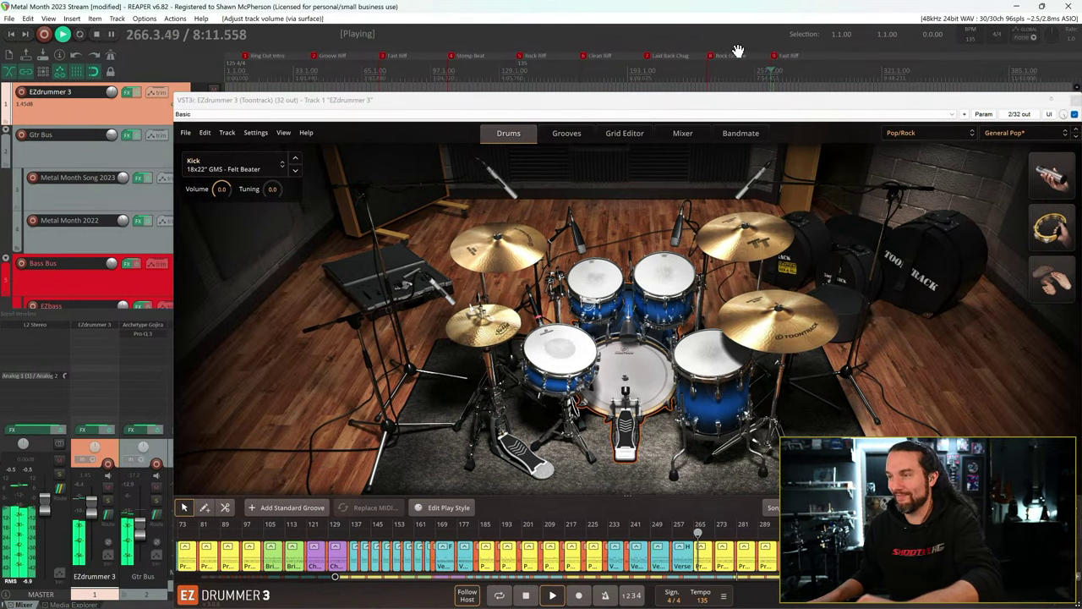
left_click(382, 55)
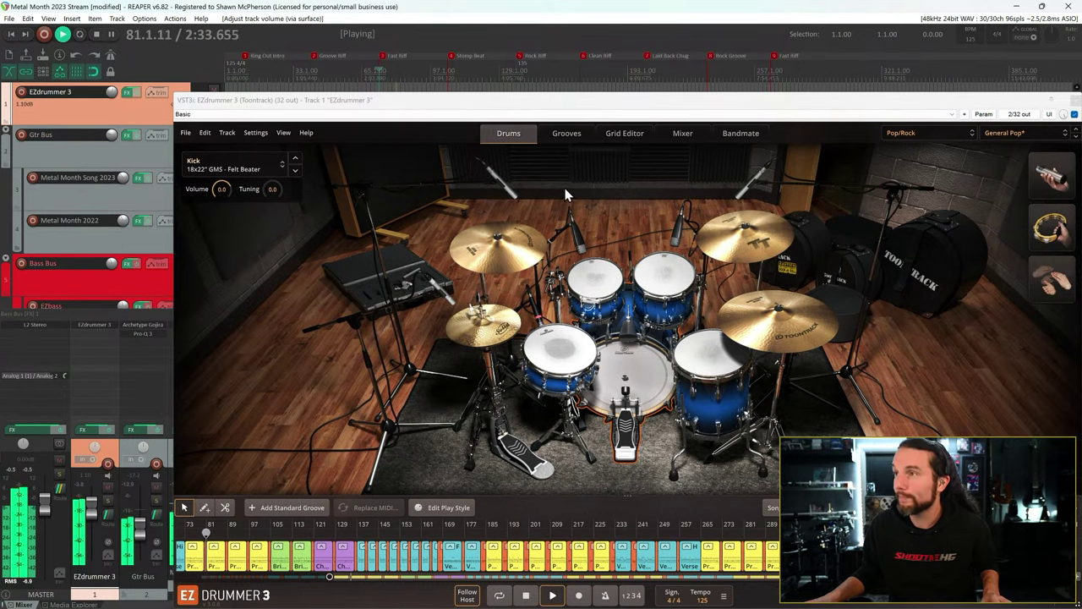
left_click(521, 58)
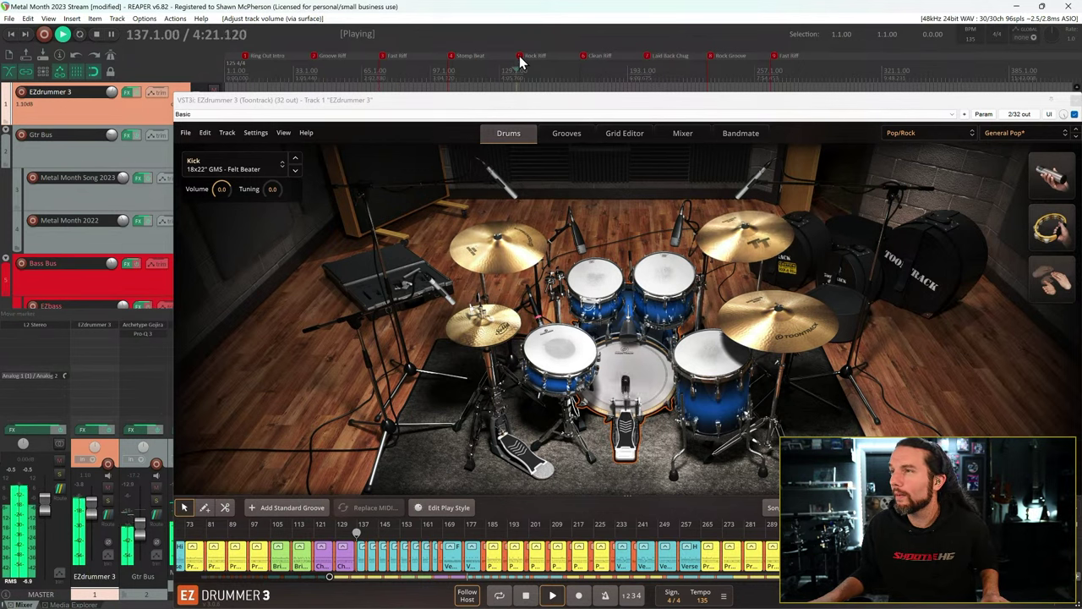
left_click(451, 58)
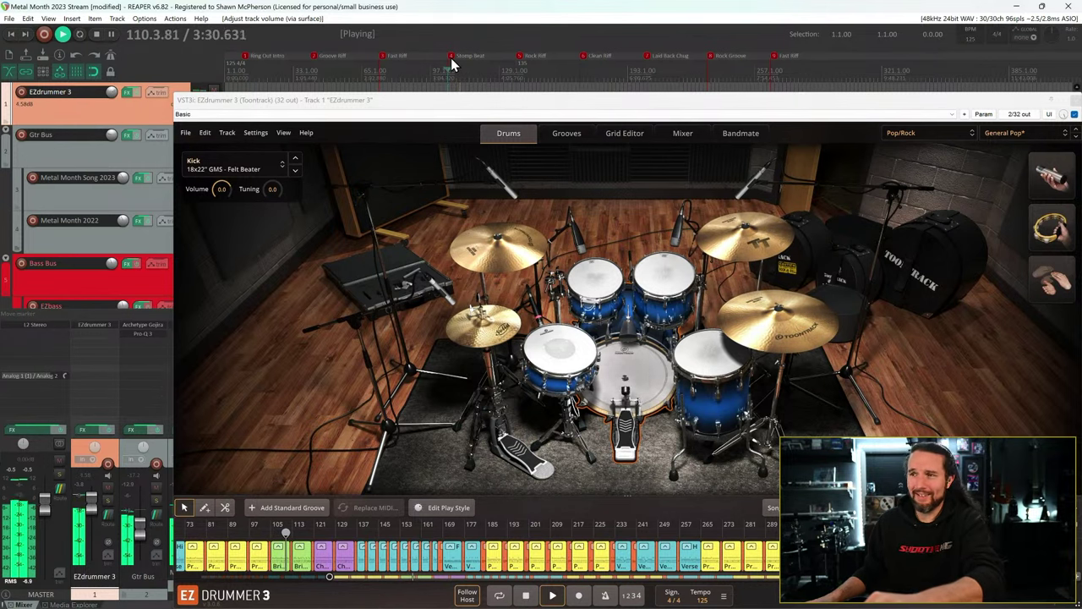
key("space")
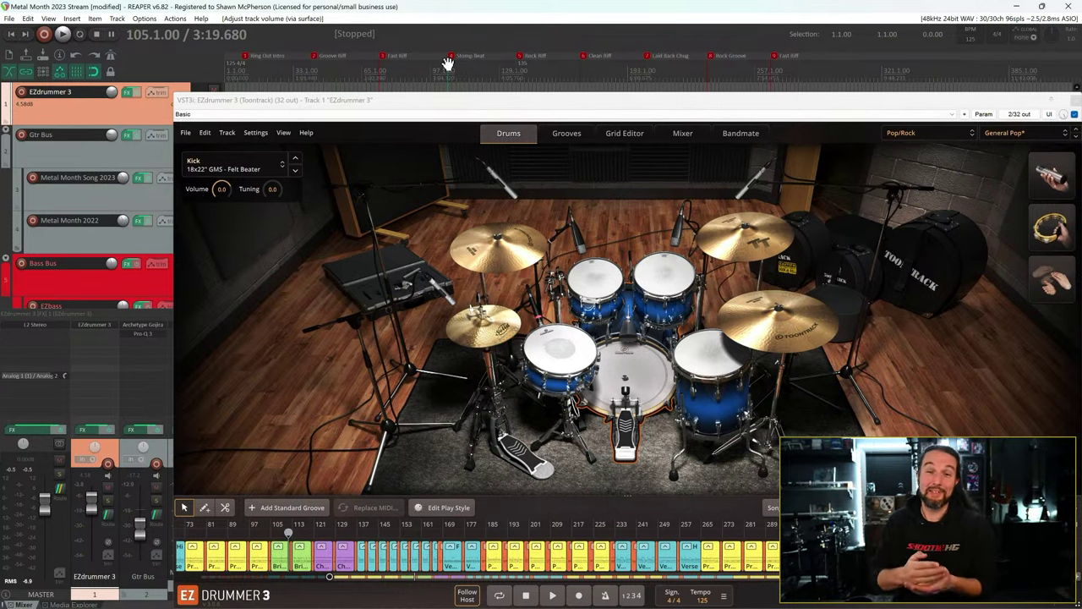
- Look through the library and Pop/Rock preset lists and load the Progressive drum library
left_click(691, 102)
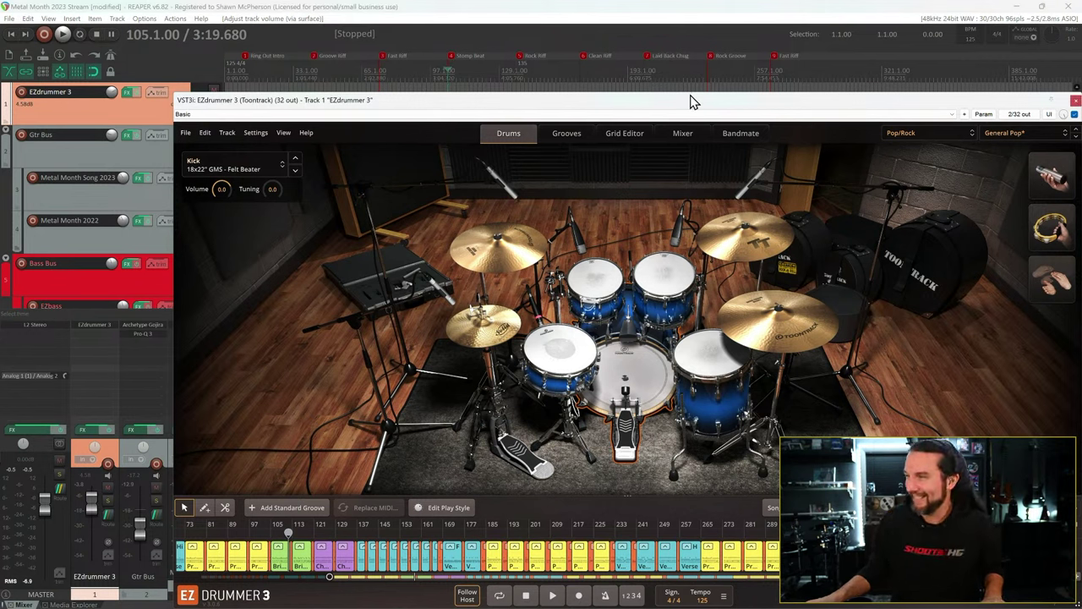
left_click(930, 135)
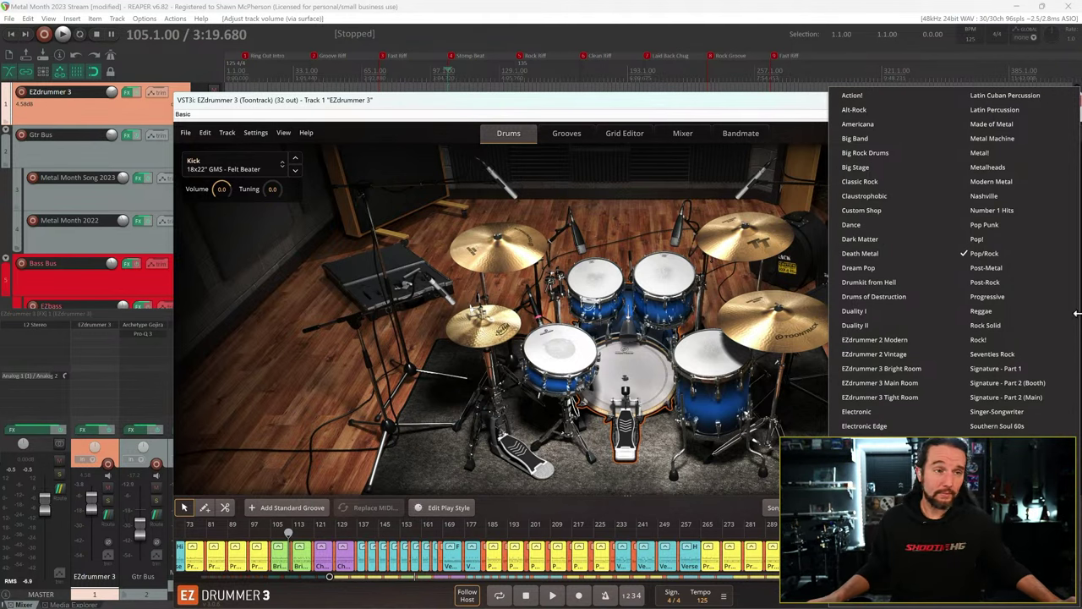
left_click(785, 109)
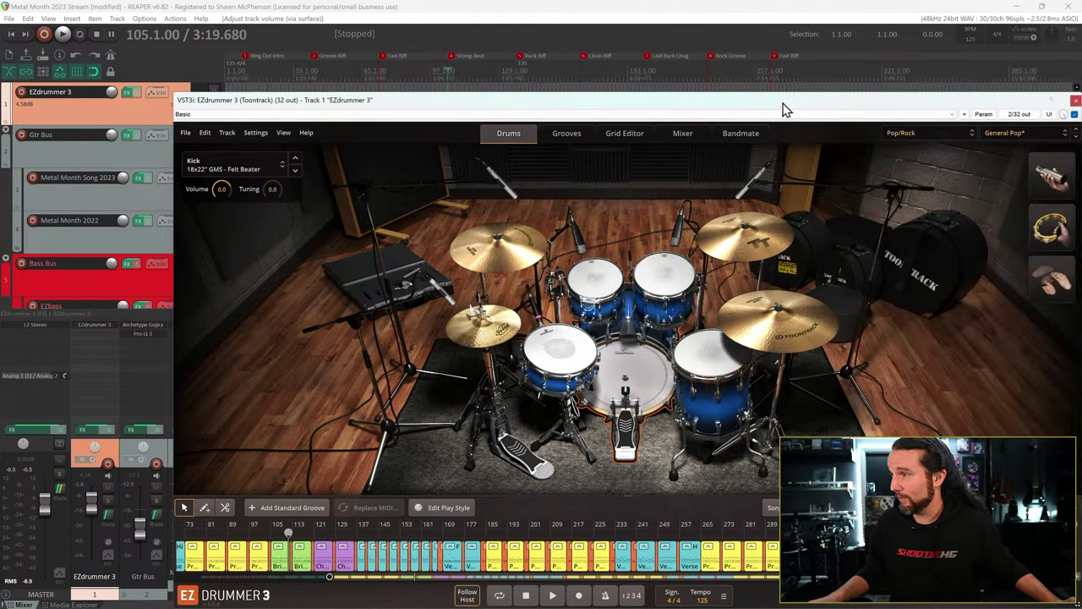
left_click(1013, 133)
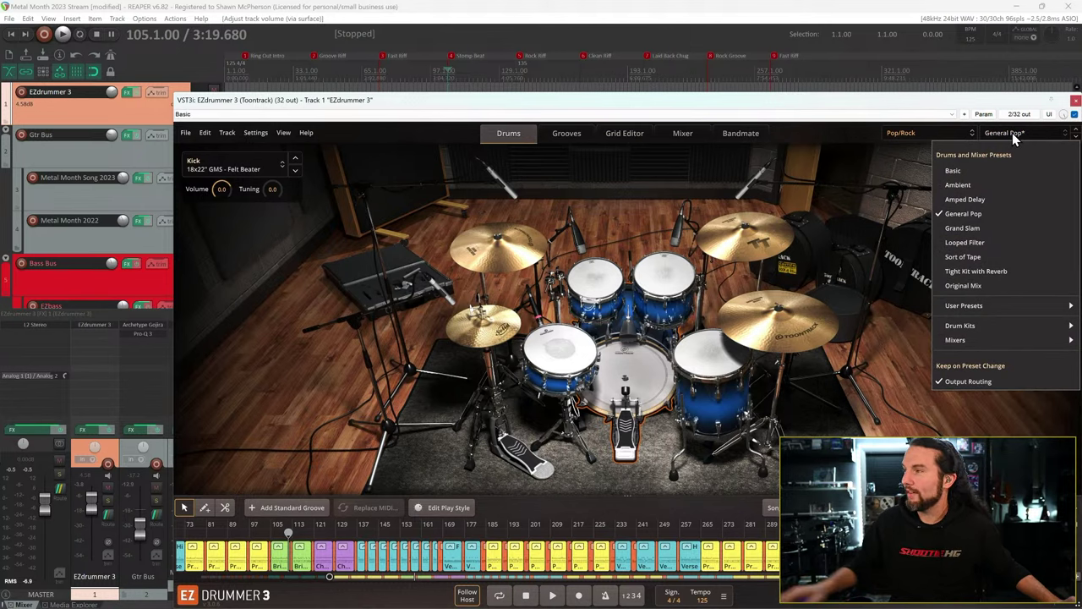
left_click(944, 131)
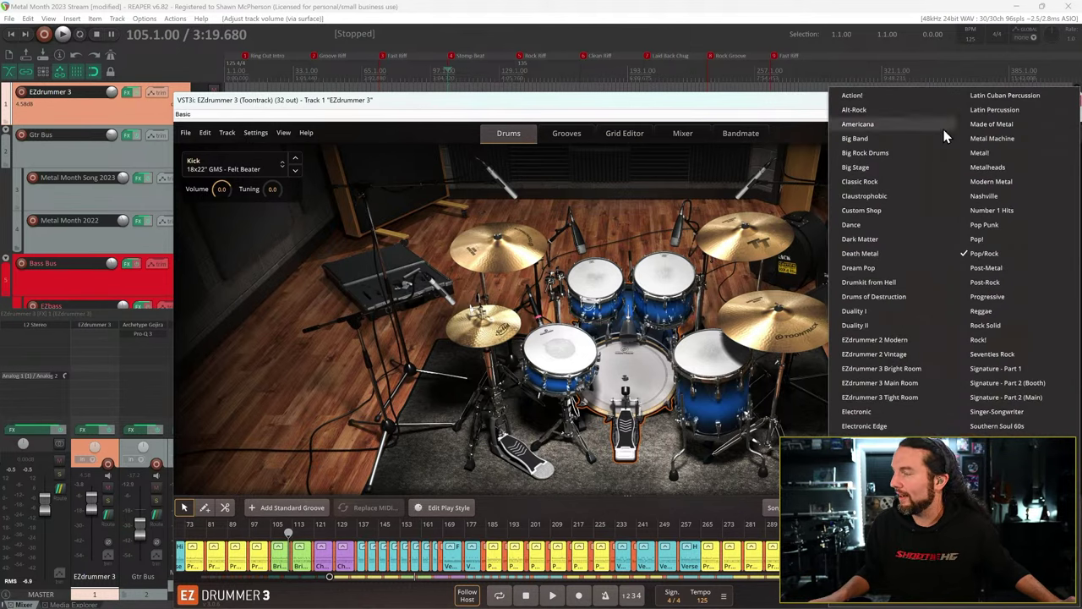
left_click(986, 296)
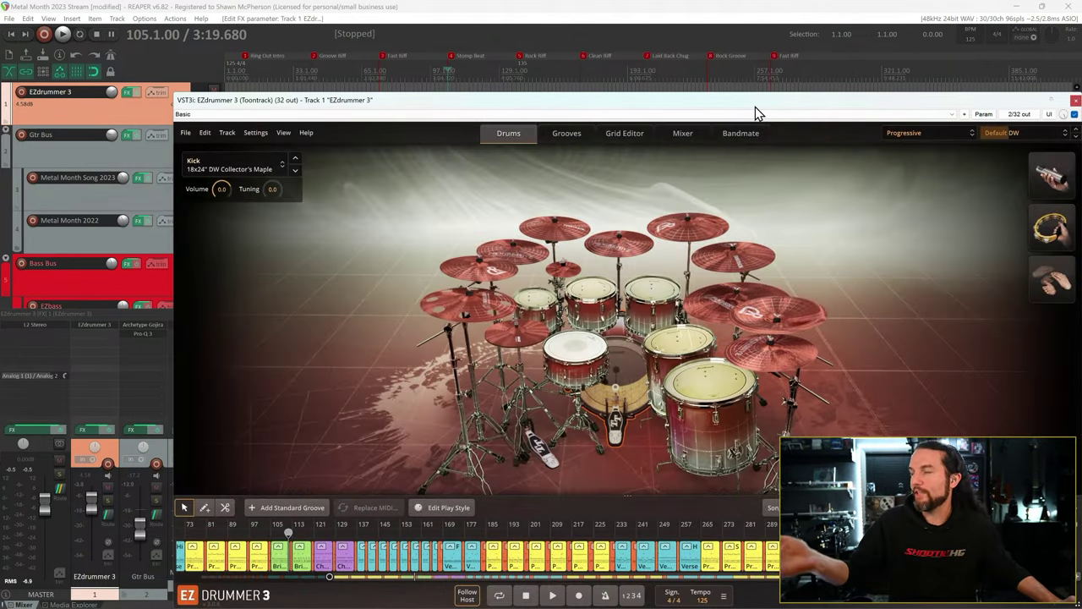
- Look through the Progressive presets, play the song with the Default DW kit, load the Default Ludwig preset and stop playback
left_click(1003, 134)
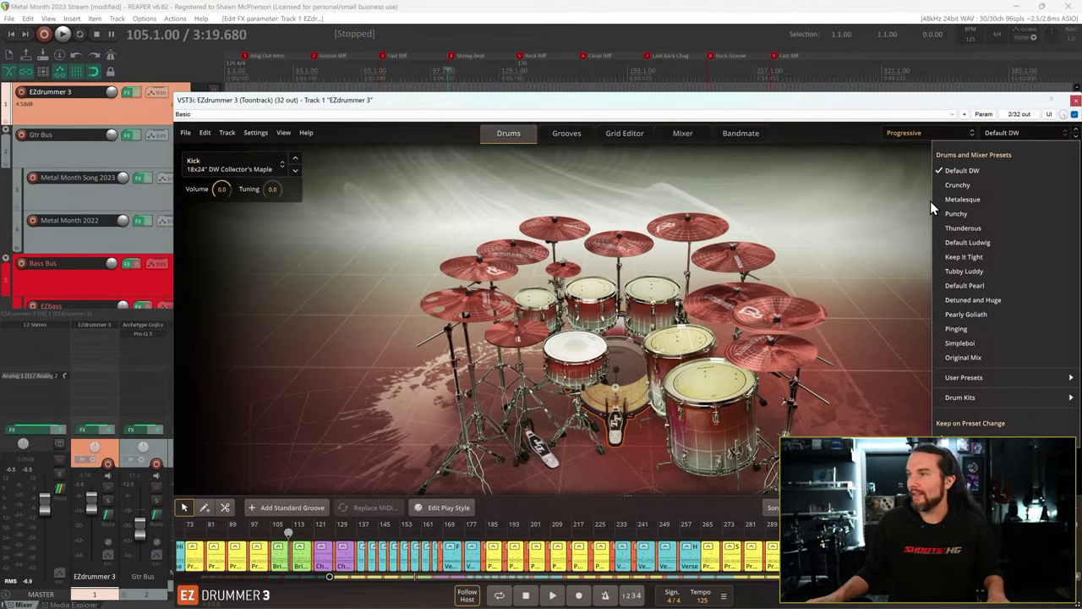
left_click(833, 142)
key("space")
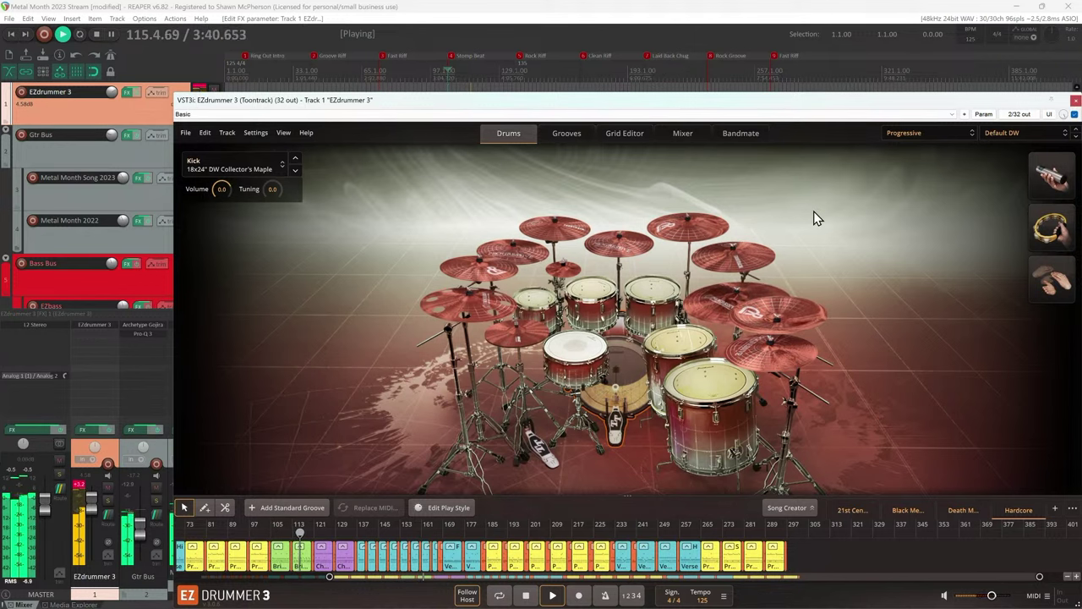
left_click(1025, 138)
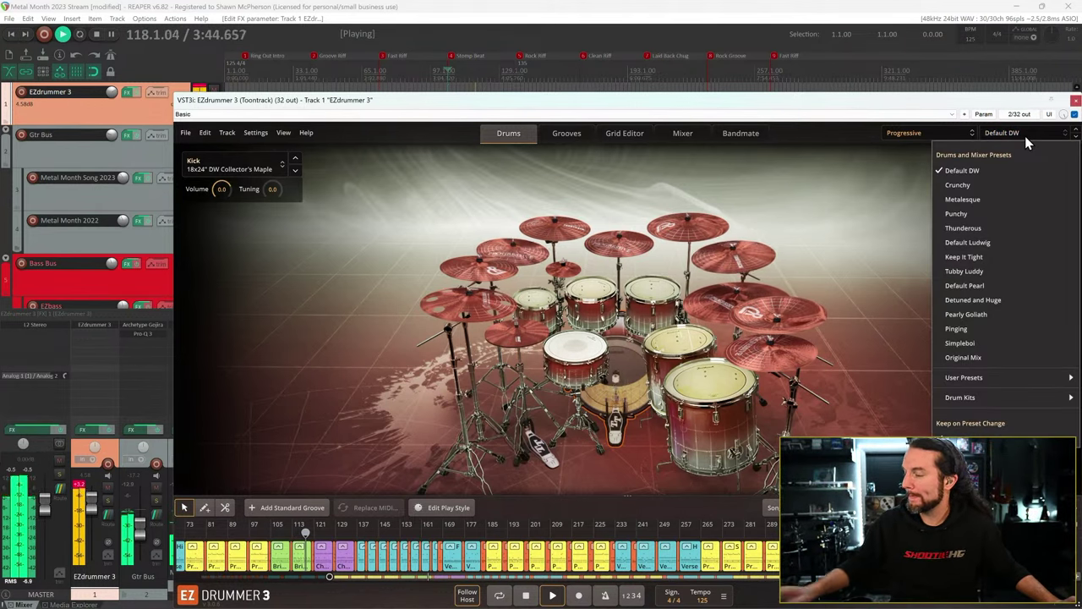
left_click(980, 244)
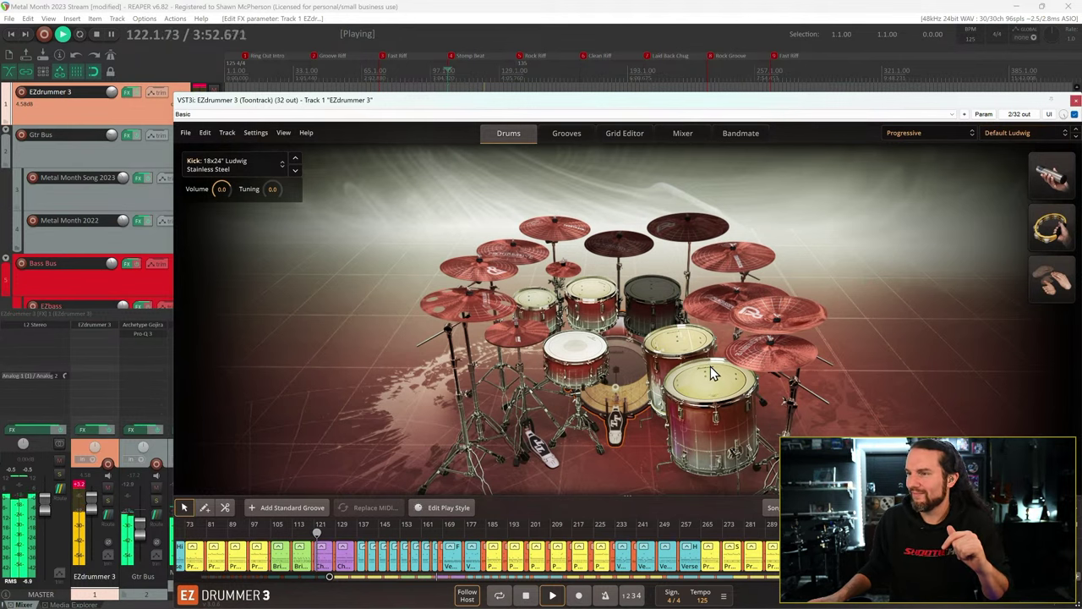
key("space")
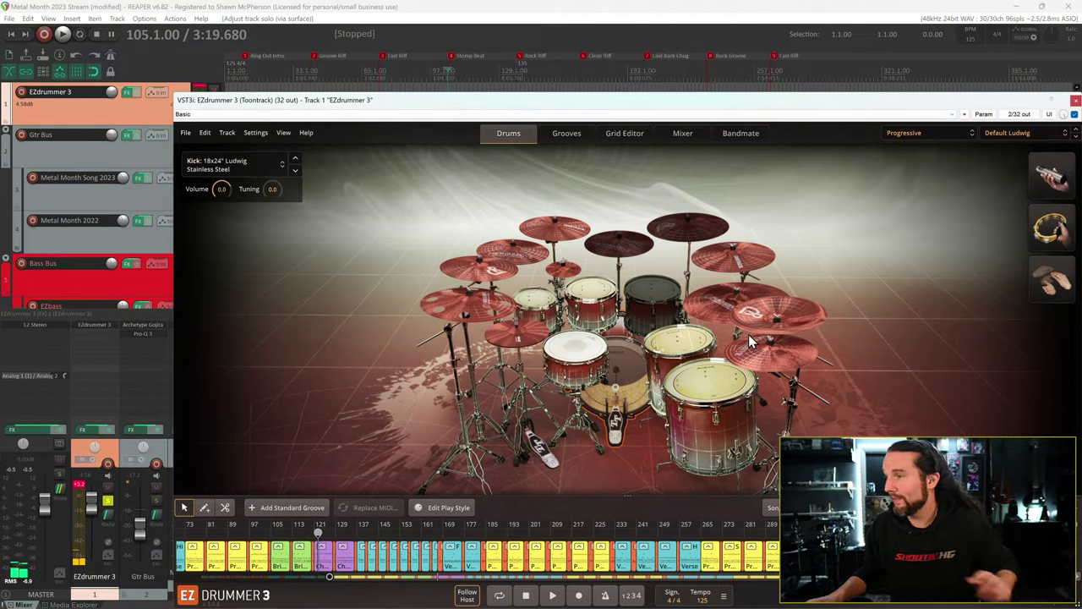
- Swap the China 2 cymbal between the 19" Sabian Paragon Chinese, 19" Zildjian K Custom Hybrid China and 12"/14" Meinl Generation X X-treme Stack
left_click(805, 318)
right_click(805, 318)
left_click(851, 345)
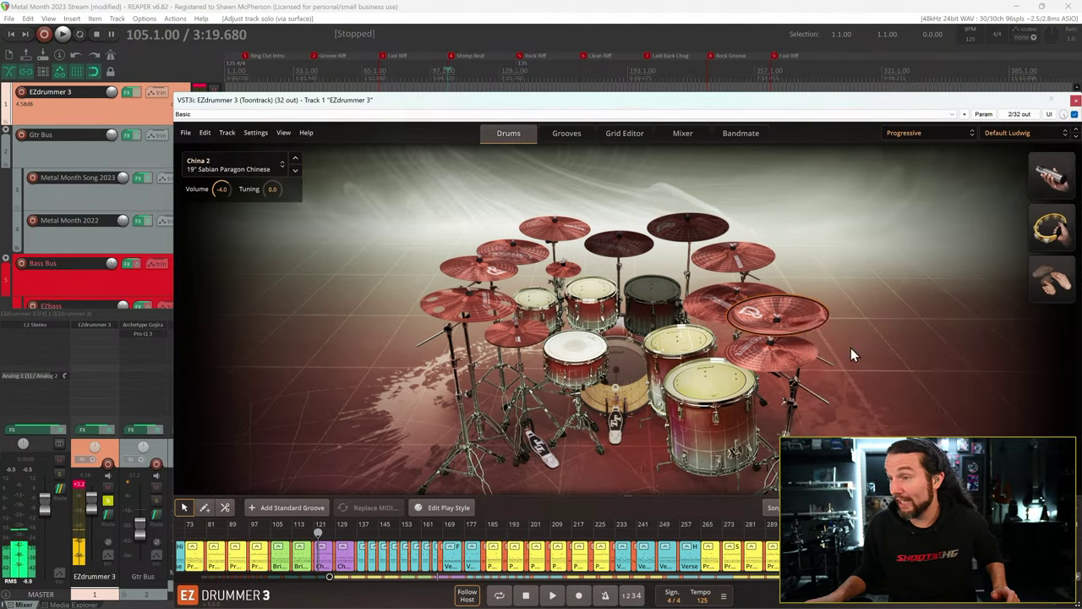
right_click(796, 309)
left_click(845, 361)
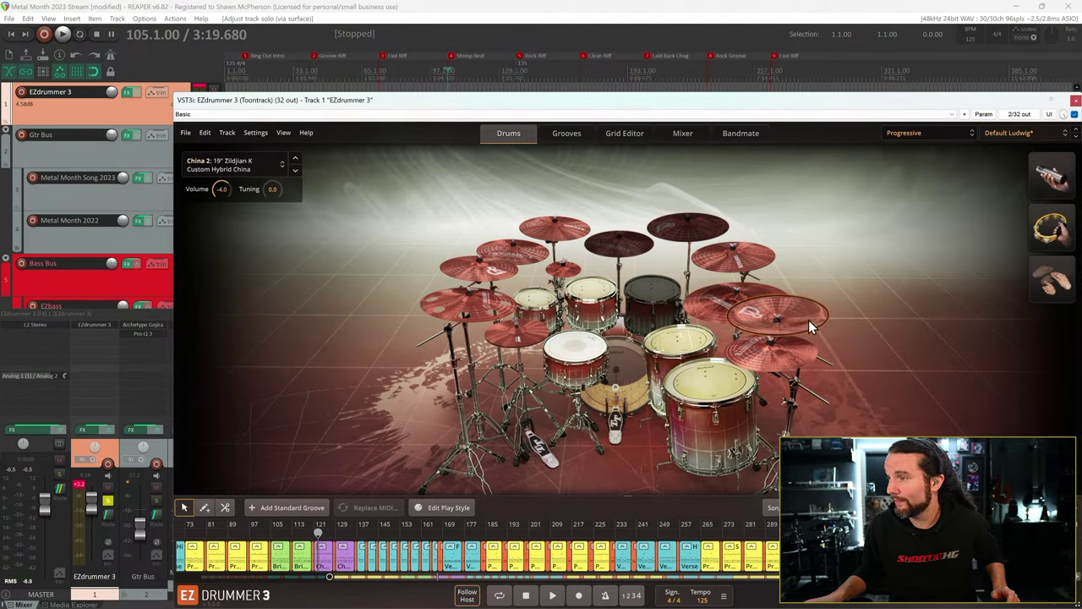
right_click(807, 319)
left_click(869, 353)
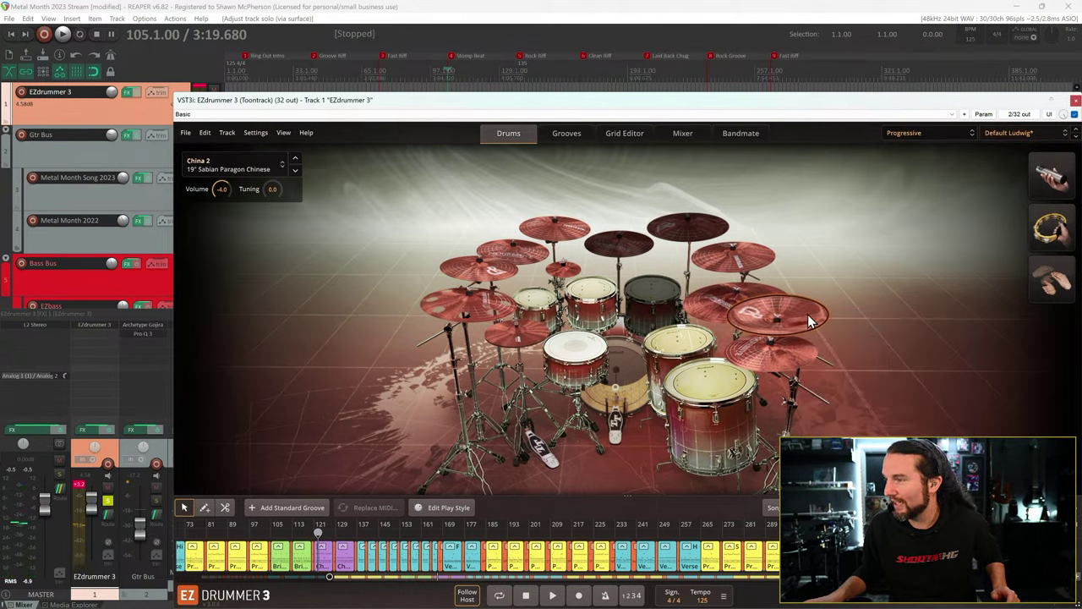
right_click(809, 321)
left_click(851, 345)
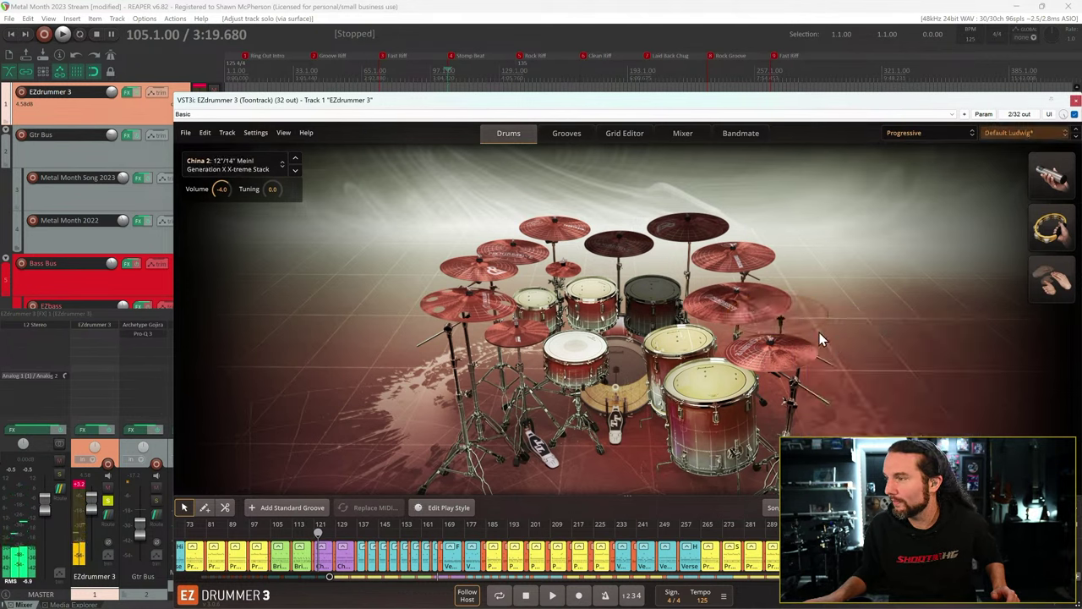
- Check the cymbal choices around the kit, including the splash, and set the Spock position to the 20"/17"/13" Custom Stack
right_click(571, 273)
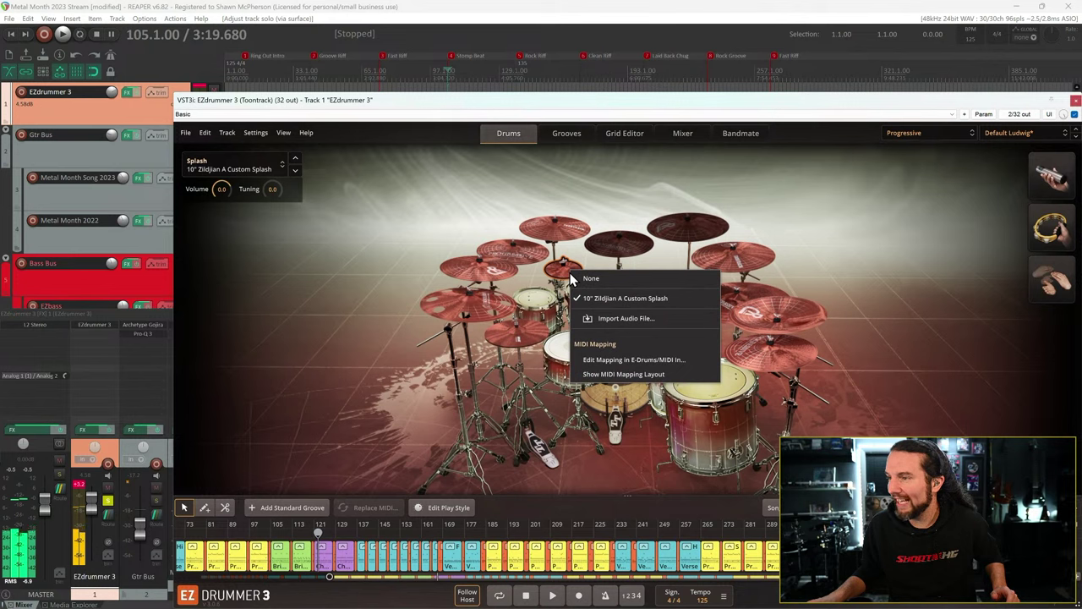
left_click(622, 186)
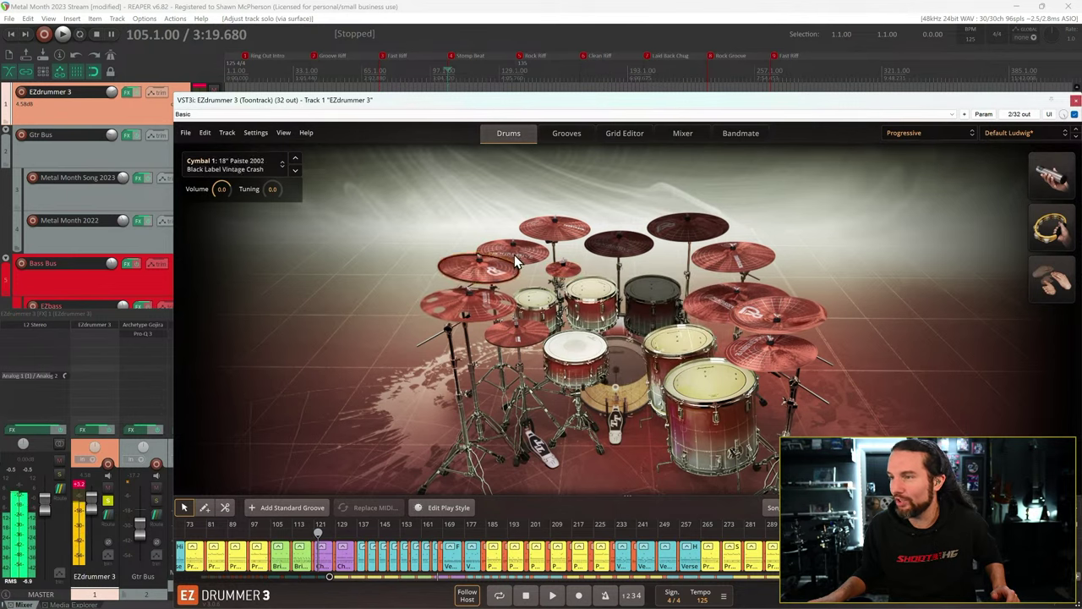
left_click(626, 243)
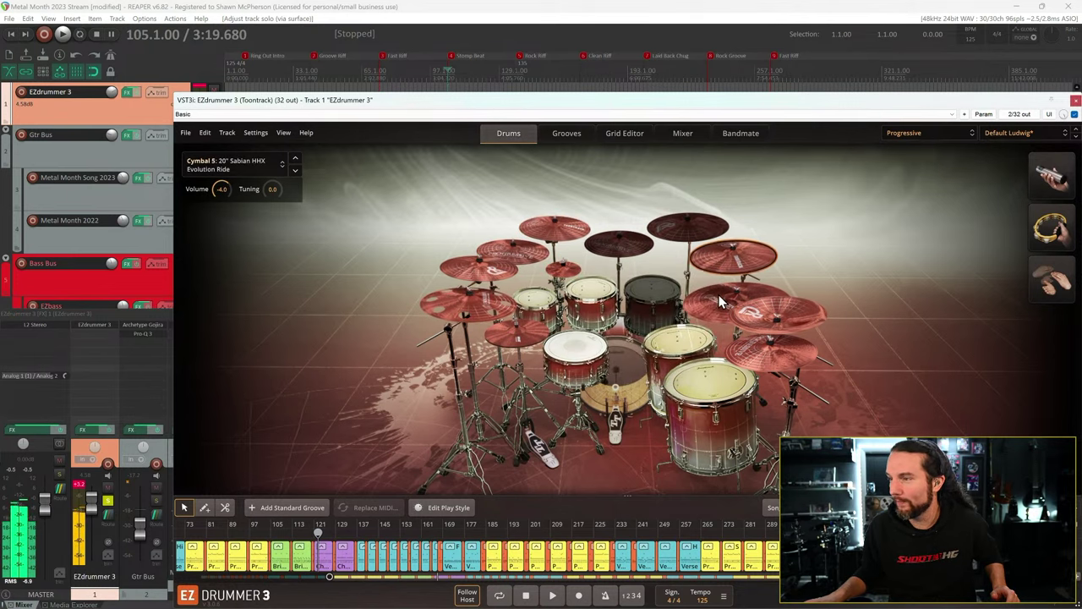
right_click(639, 242)
key("Escape")
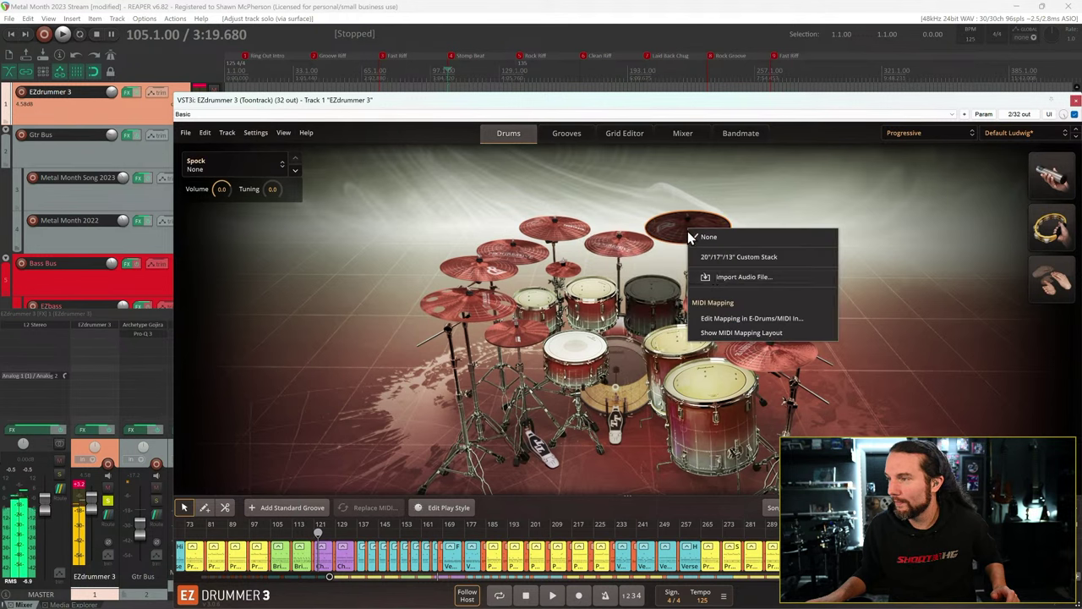
right_click(690, 228)
left_click(720, 256)
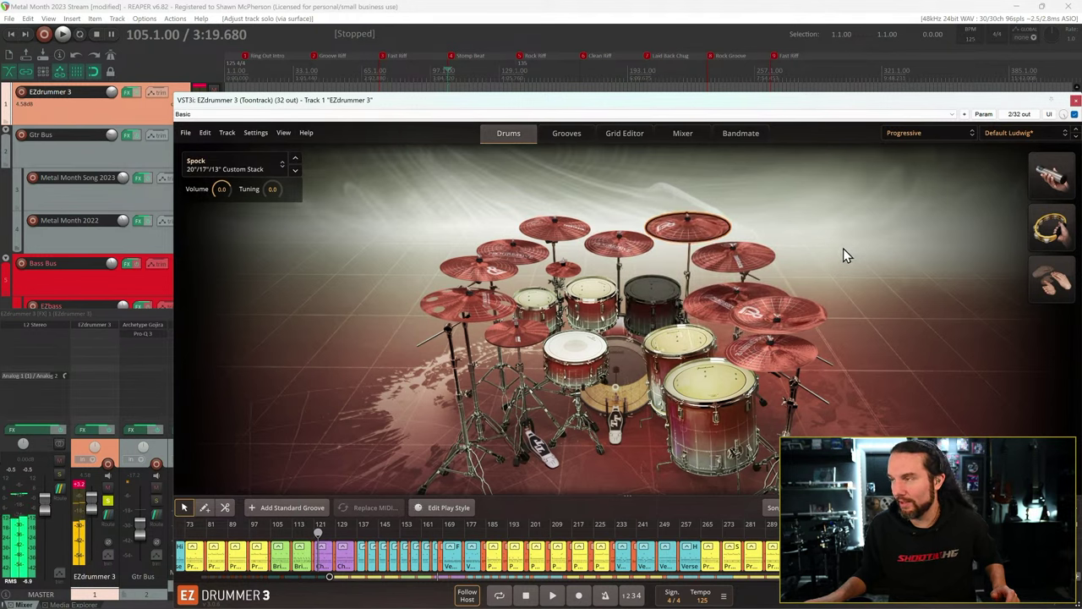
- Play the song and load the Progressive library's Original Mix preset during playback
key("space")
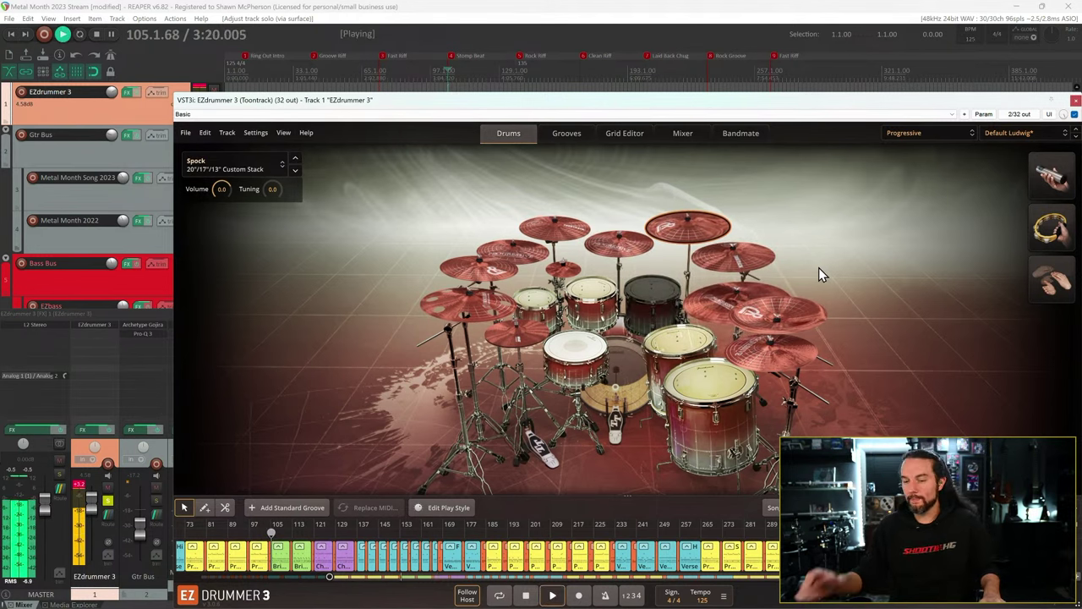
left_click(1015, 133)
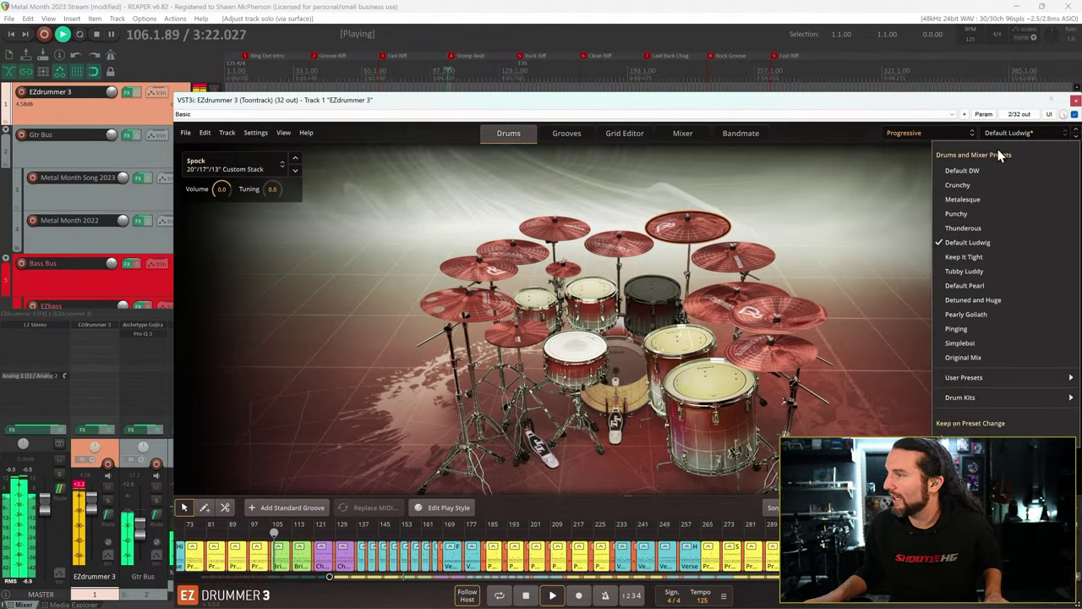
left_click(975, 357)
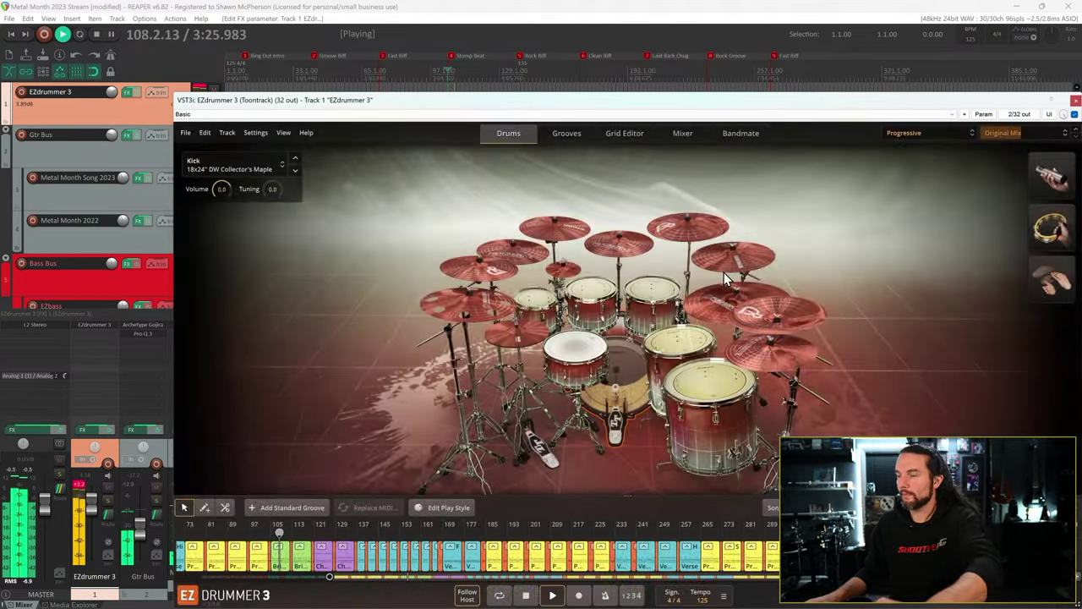
left_click(1006, 133)
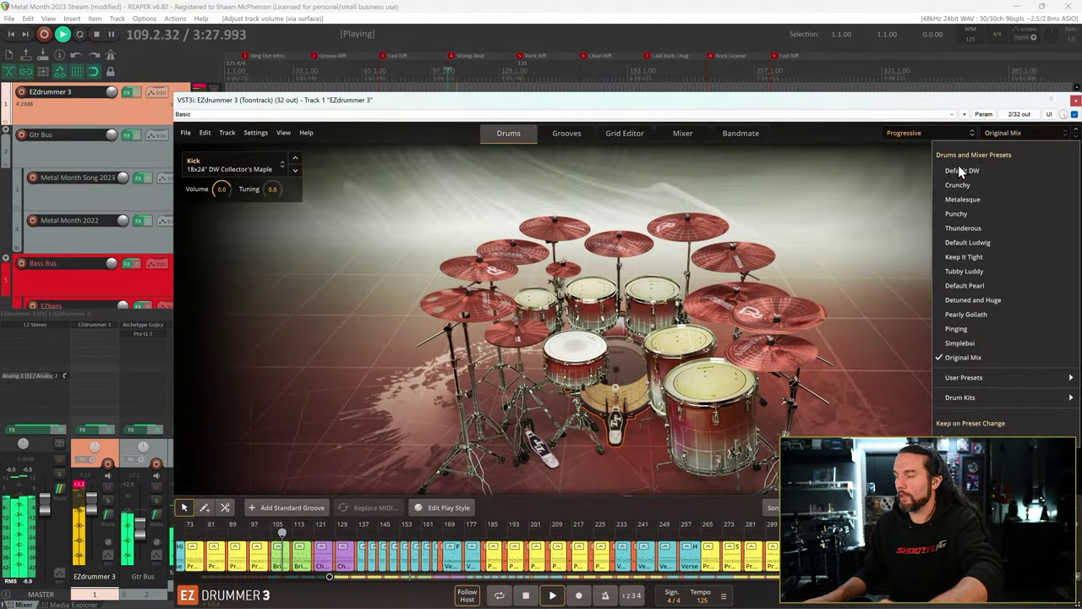
left_click(821, 199)
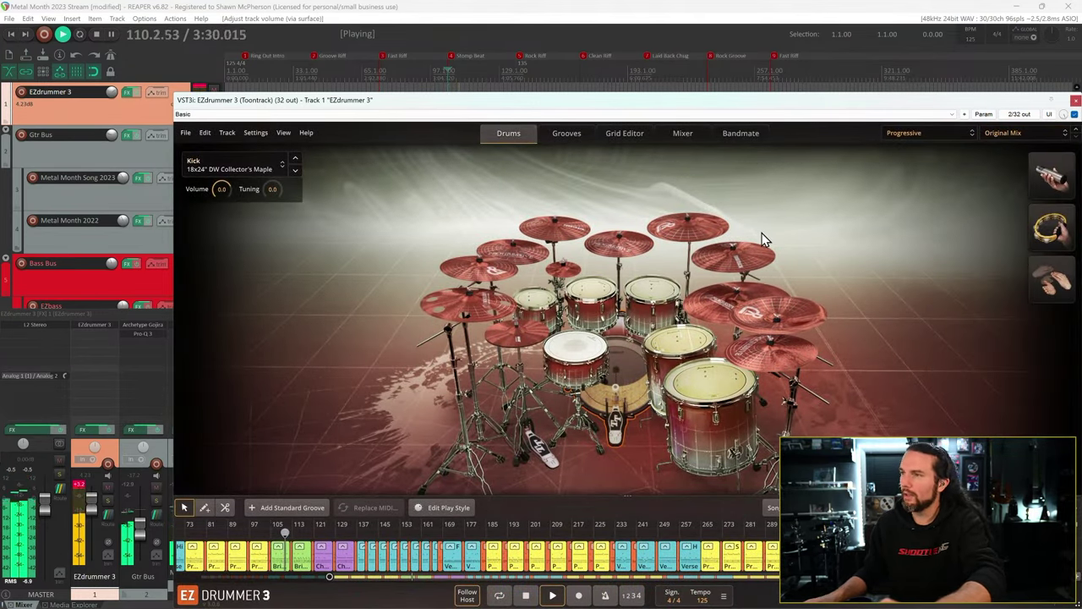
- Review the Original Mix channels in the mixer, stop playback and return to the drum kit view
left_click(685, 134)
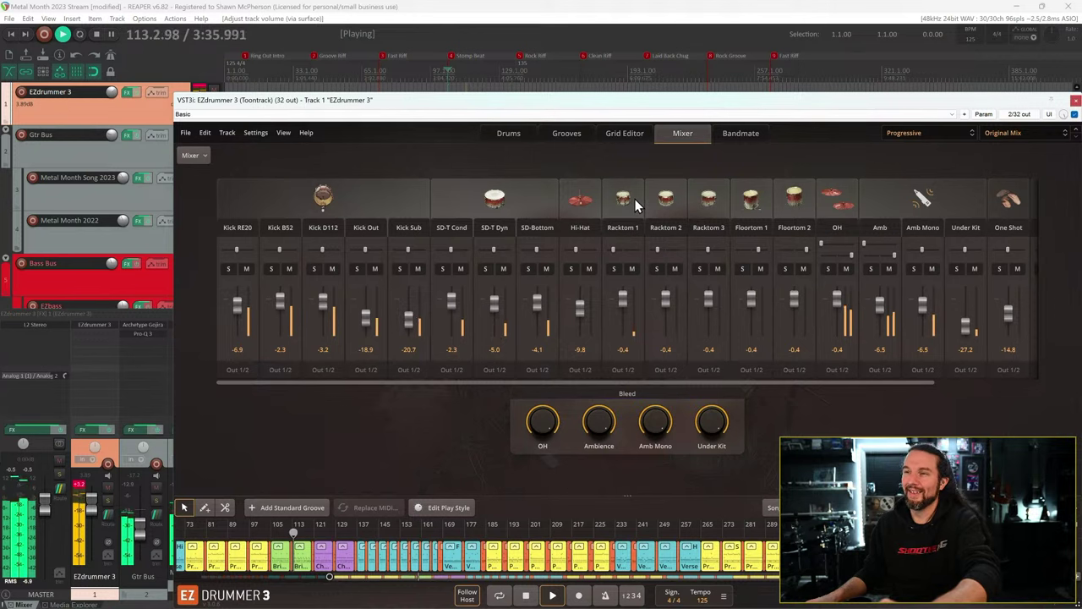
key("space")
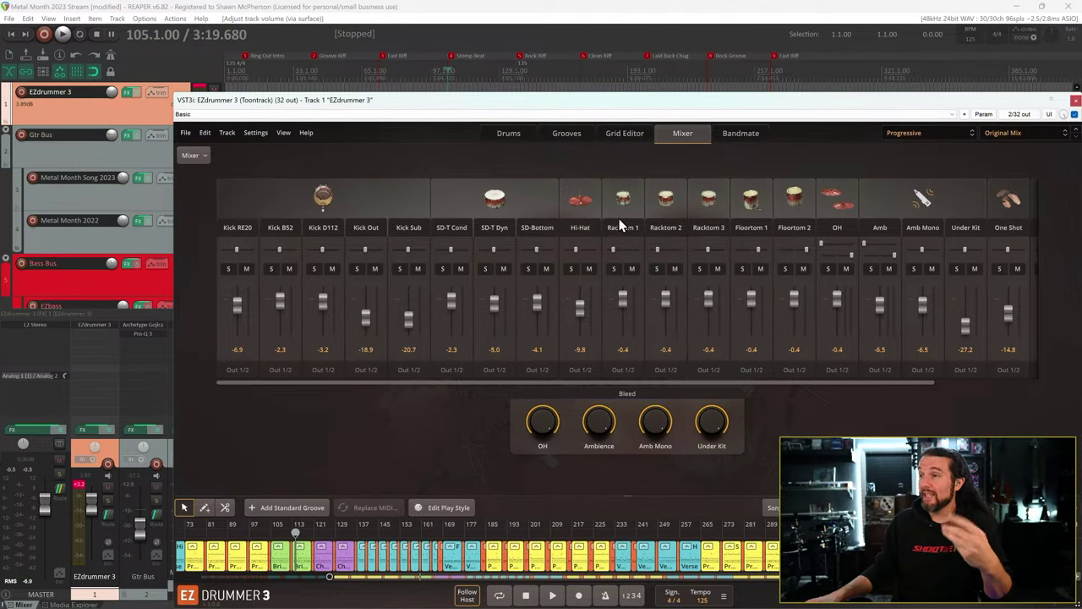
left_click(507, 133)
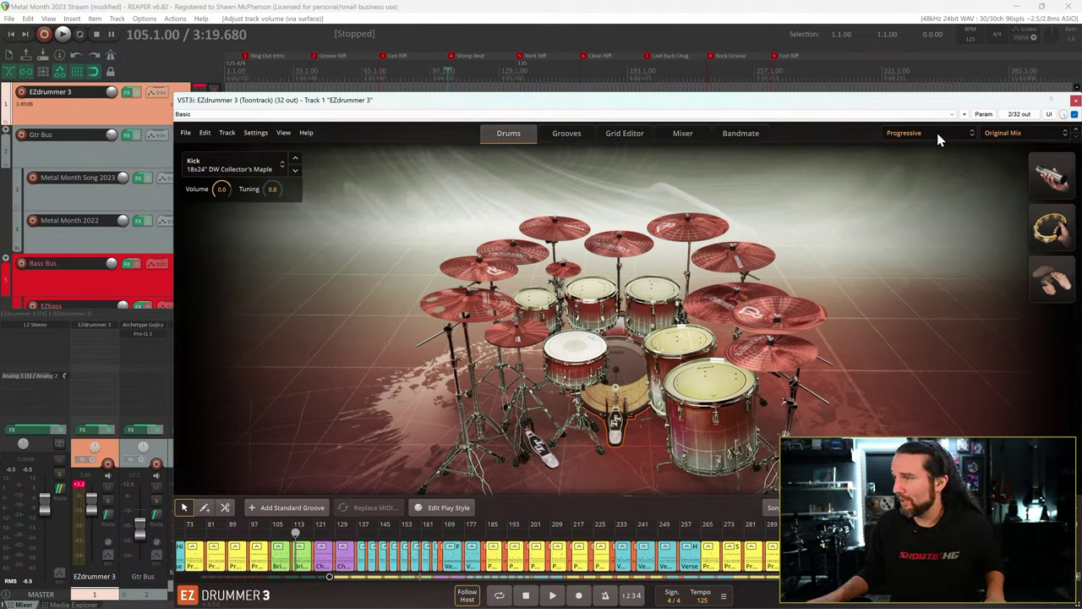
- Play the song again with the Original Mix, look through the drum library list and stop playback
key("space")
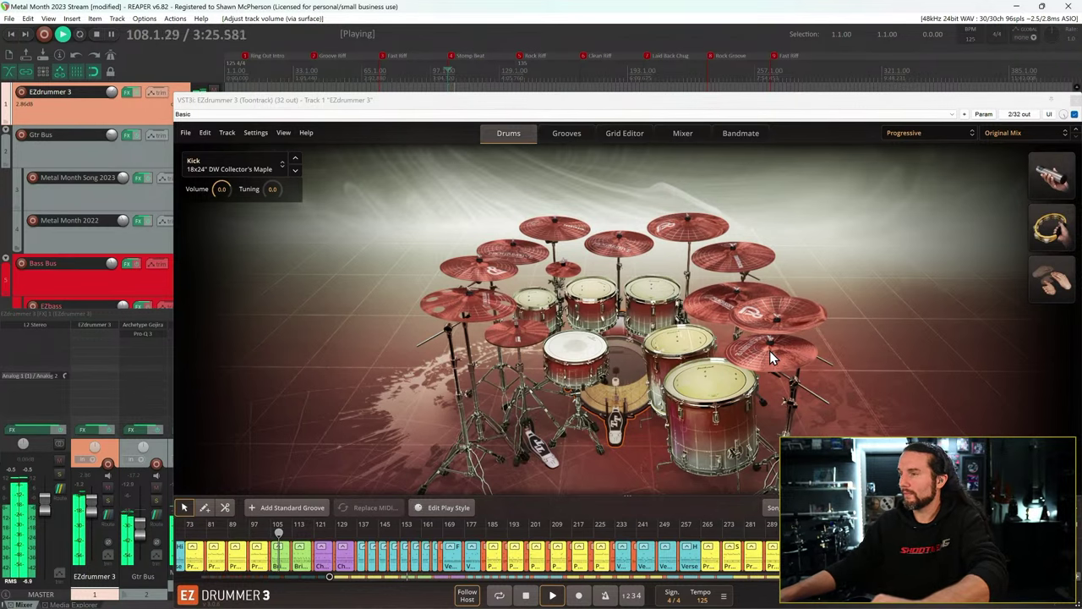
left_click(930, 133)
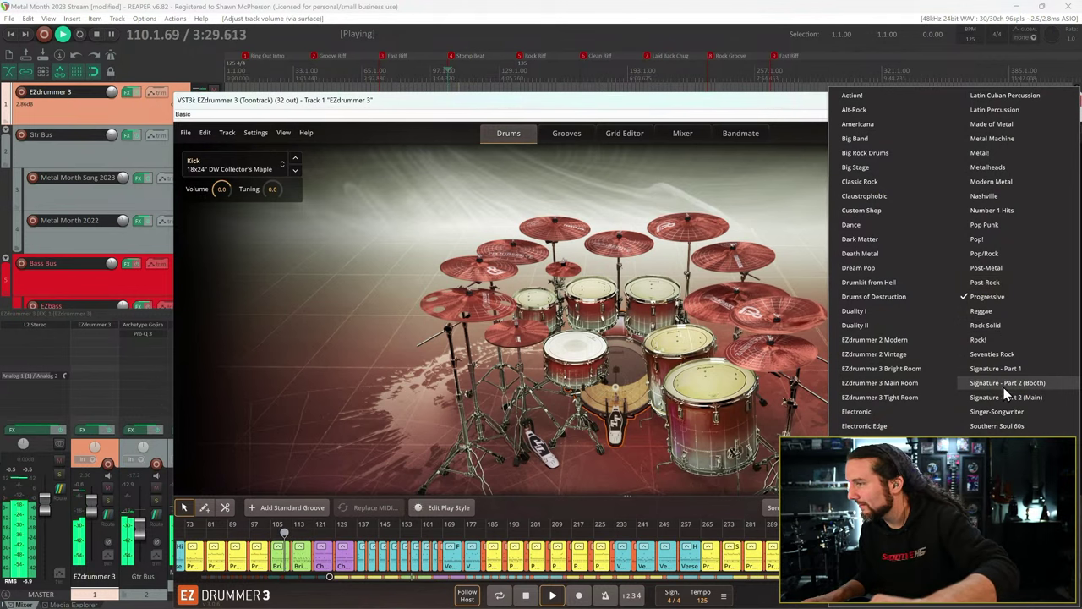
left_click(744, 110)
key("space")
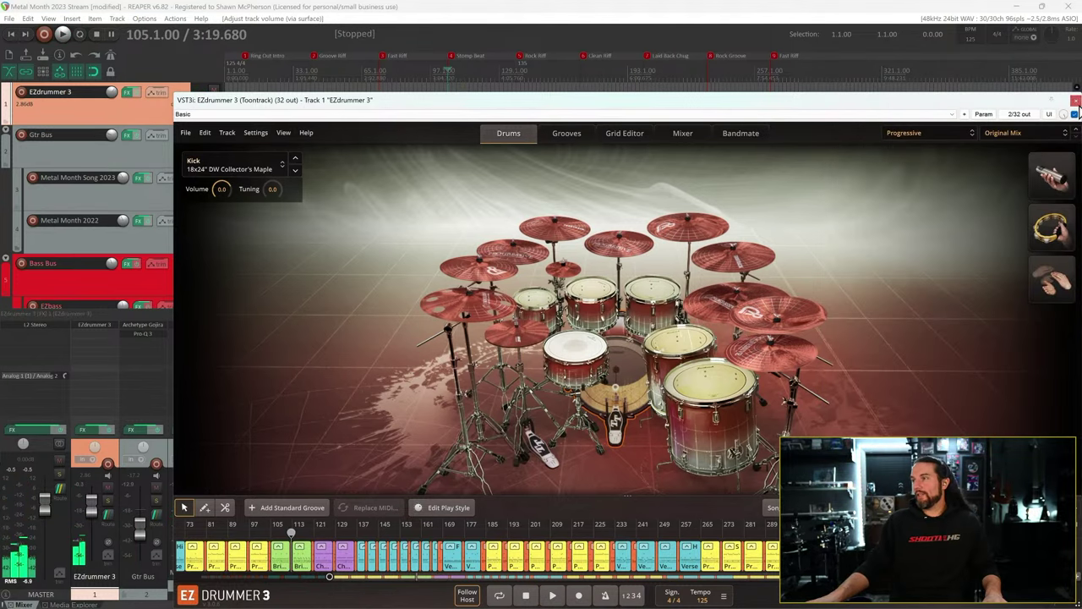
- Close and reopen the EZdrummer 3 plugin window and switch its timeline to another song track
left_click(1076, 102)
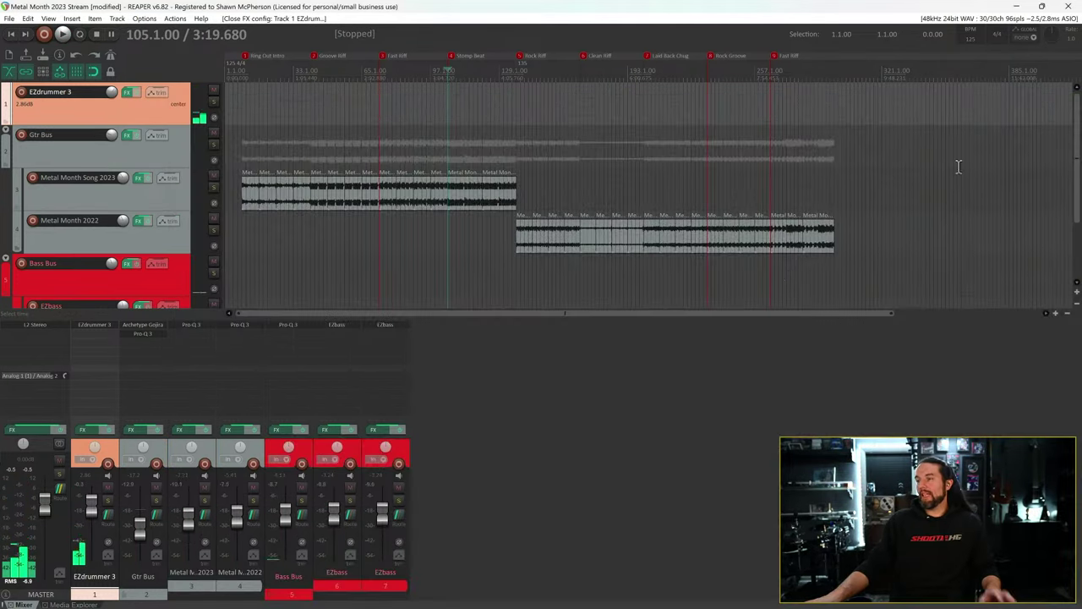
left_click(98, 326)
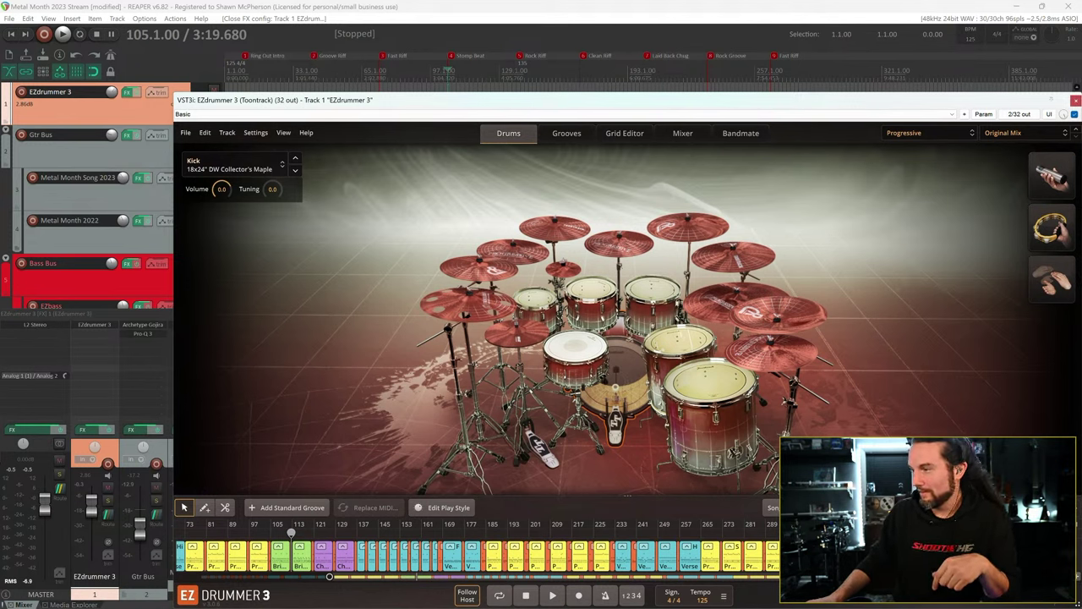
left_click(1077, 516)
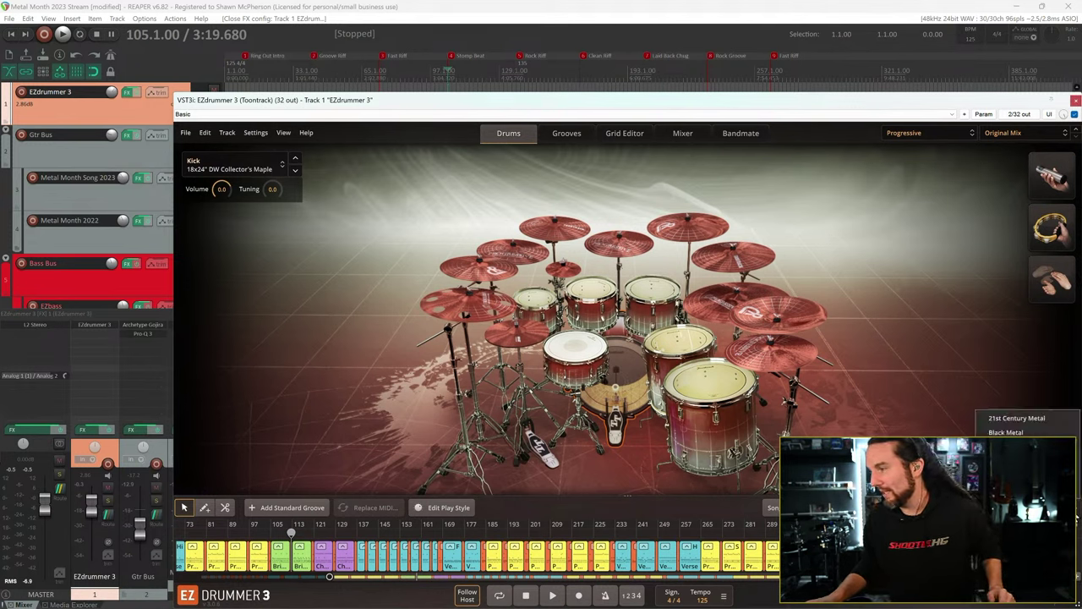
left_click(1023, 456)
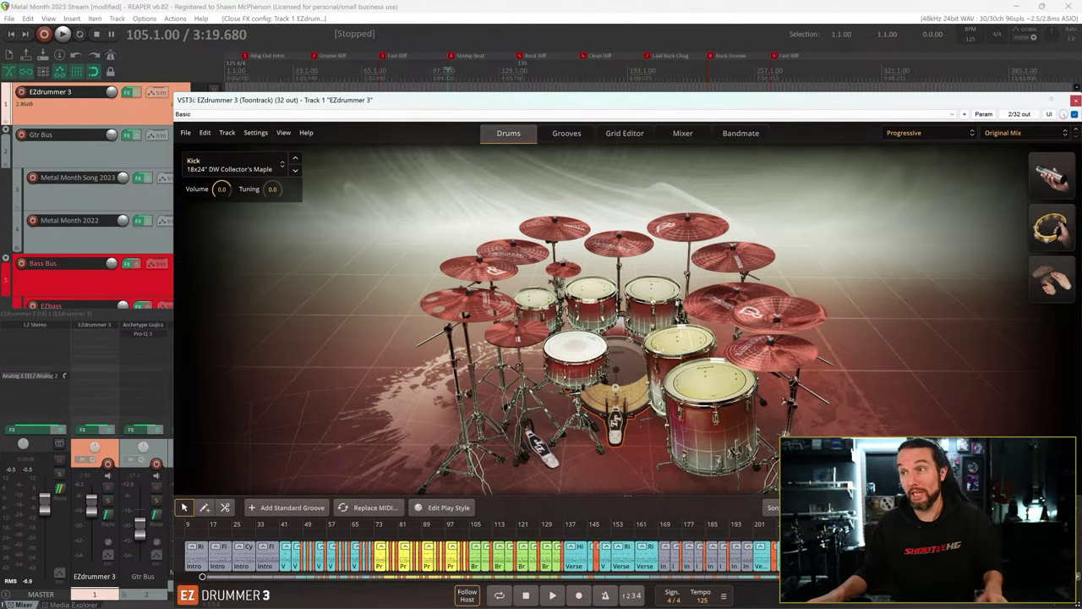
mouse_move(842, 103)
left_mouse_down()
mouse_move(821, 92)
mouse_move(838, 102)
left_mouse_up()
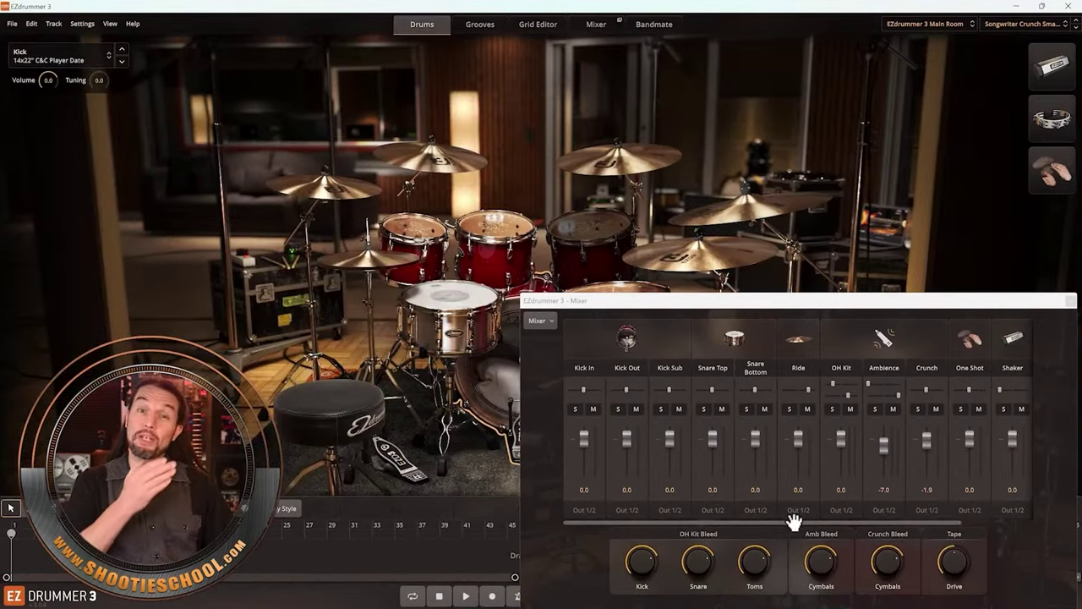
left_click_drag(795, 522, 772, 526)
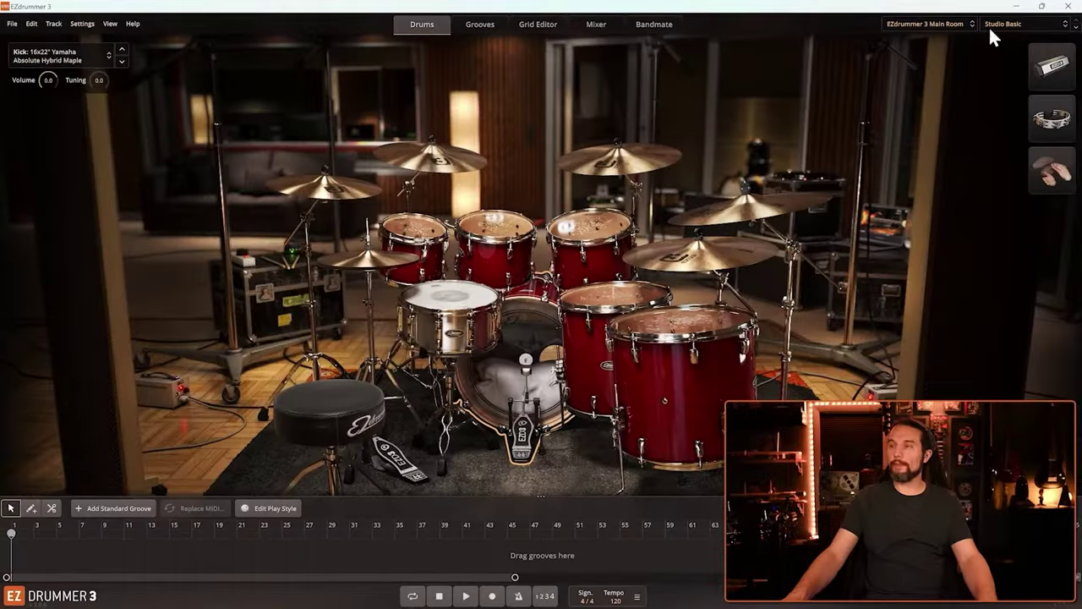
left_click(985, 19)
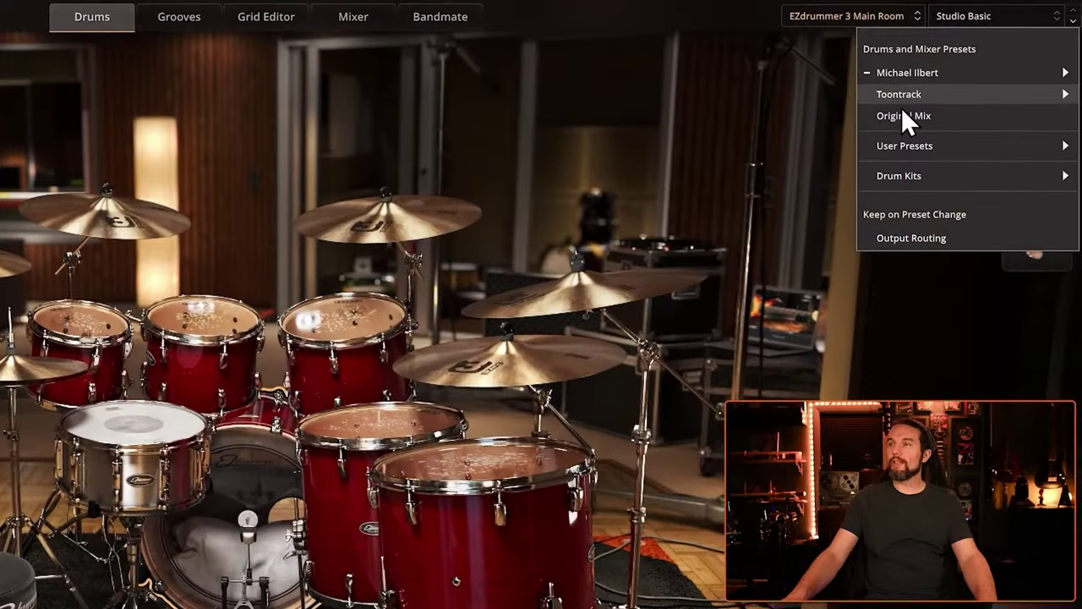
mouse_move(901, 142)
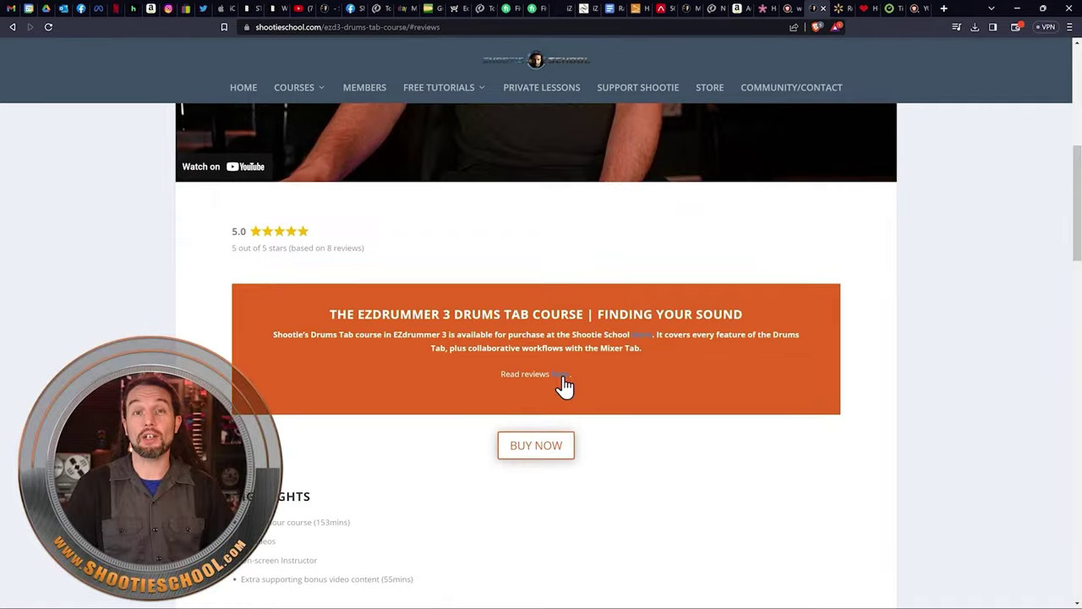
scroll(561, 386, "down", 10)
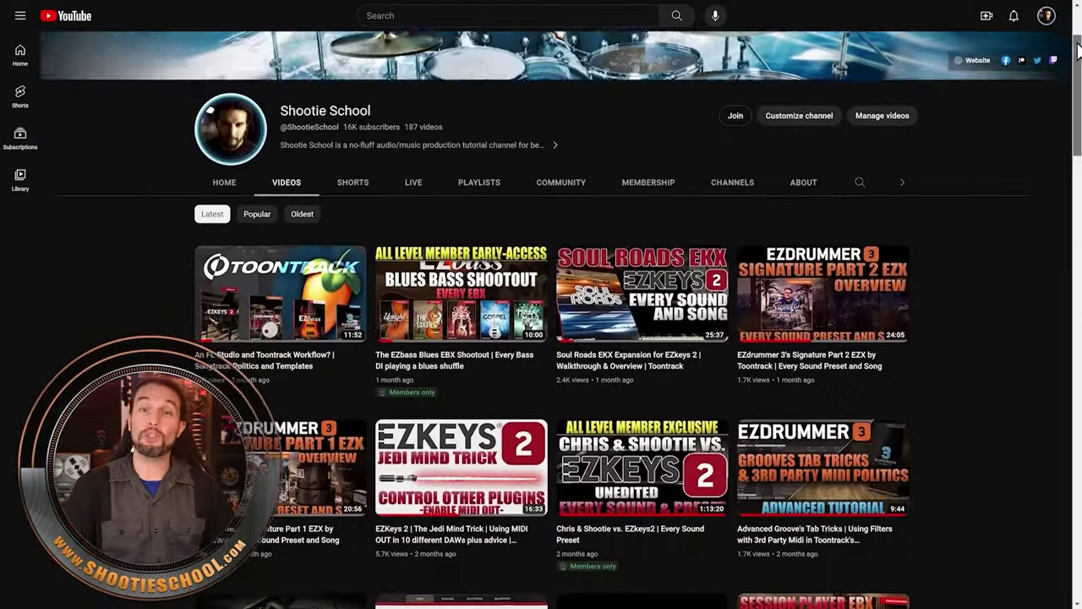
left_click_drag(1078, 51, 1076, 186)
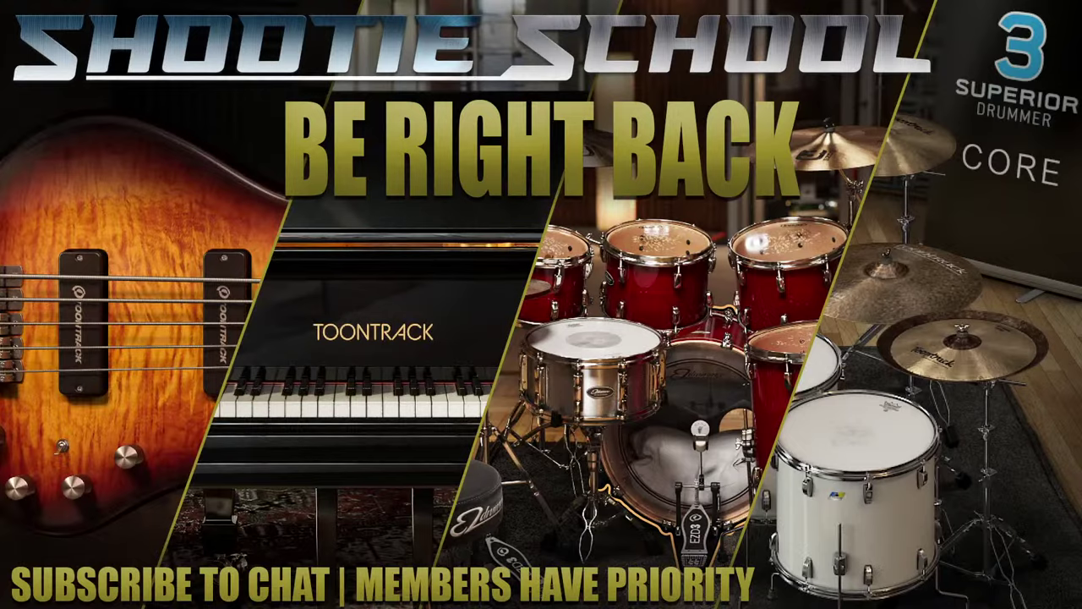
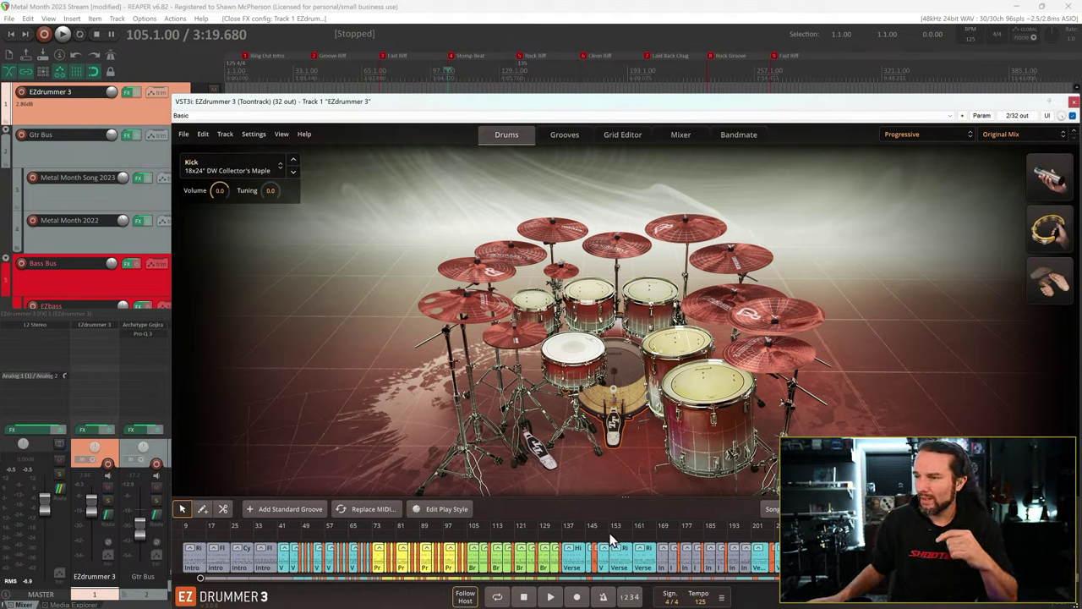
- Check EZdrummer 3's General settings, close them, and briefly play the song track inside the plugin
left_click(256, 135)
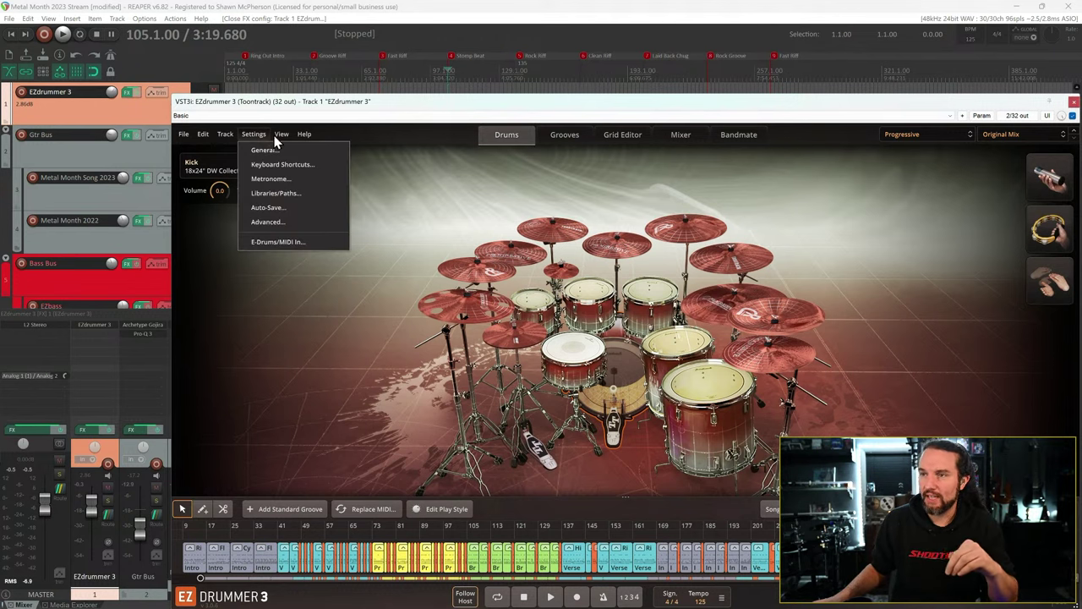
left_click(265, 150)
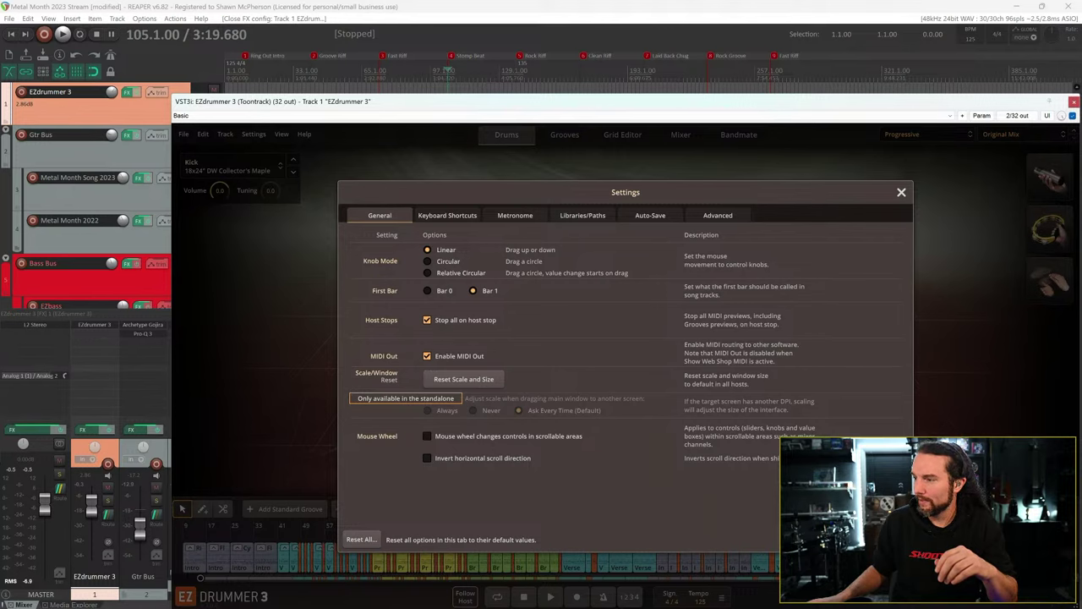
key("Escape")
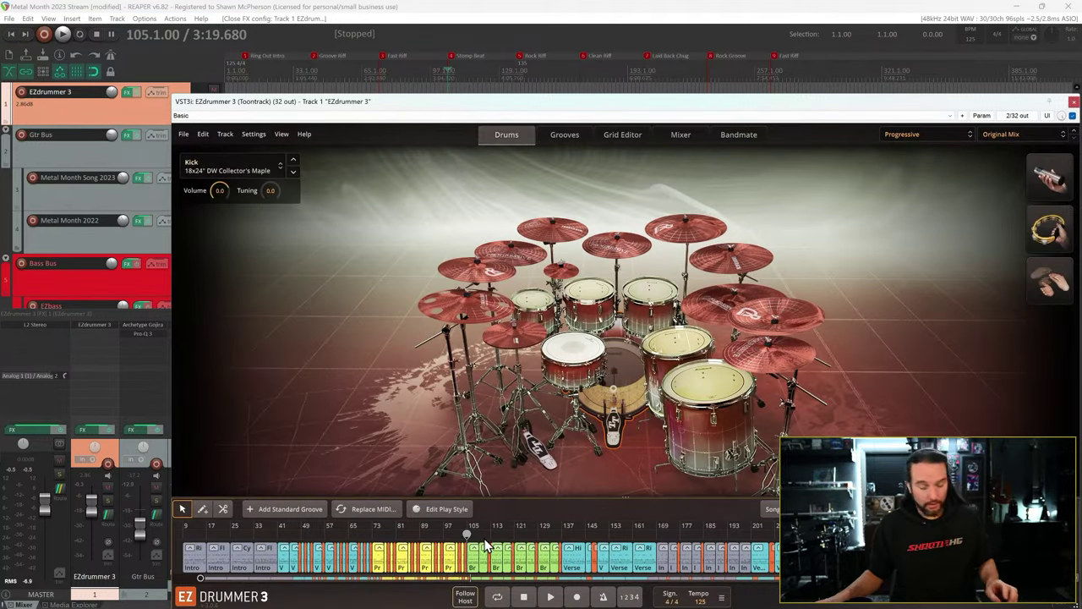
left_click(551, 597)
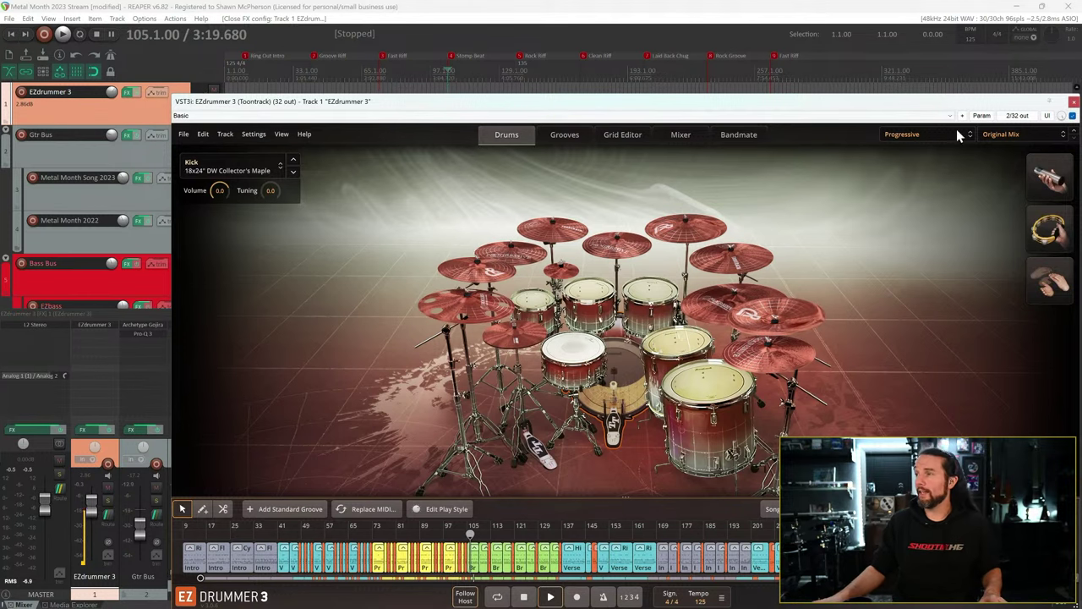
left_click(524, 597)
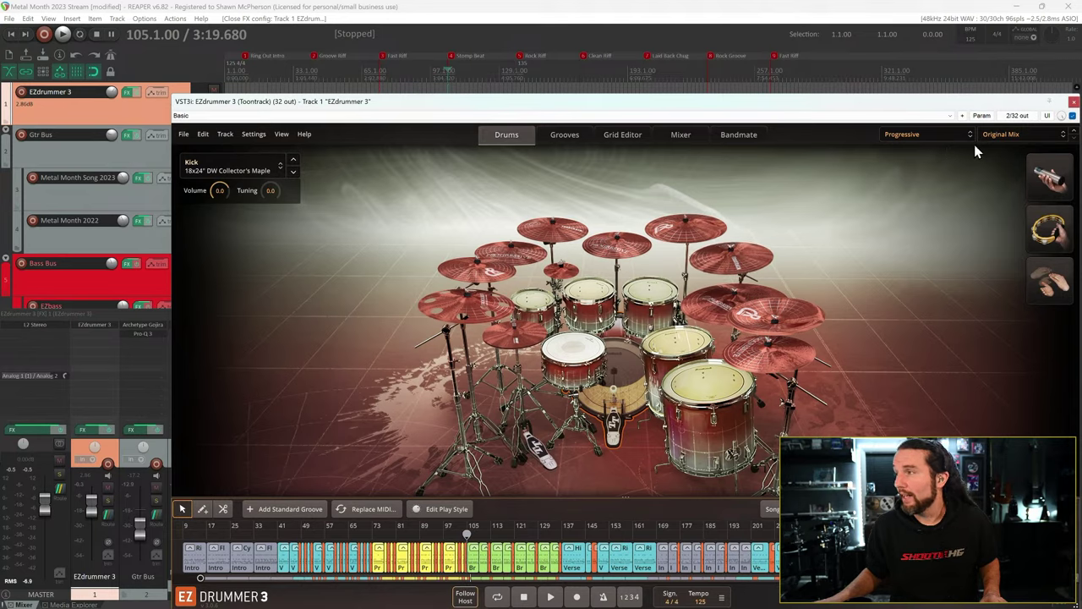
- Add Superior Drummer 3 (32 out) to the EZdrummer 3 track and play the song briefly with its Default kit
key("Escape")
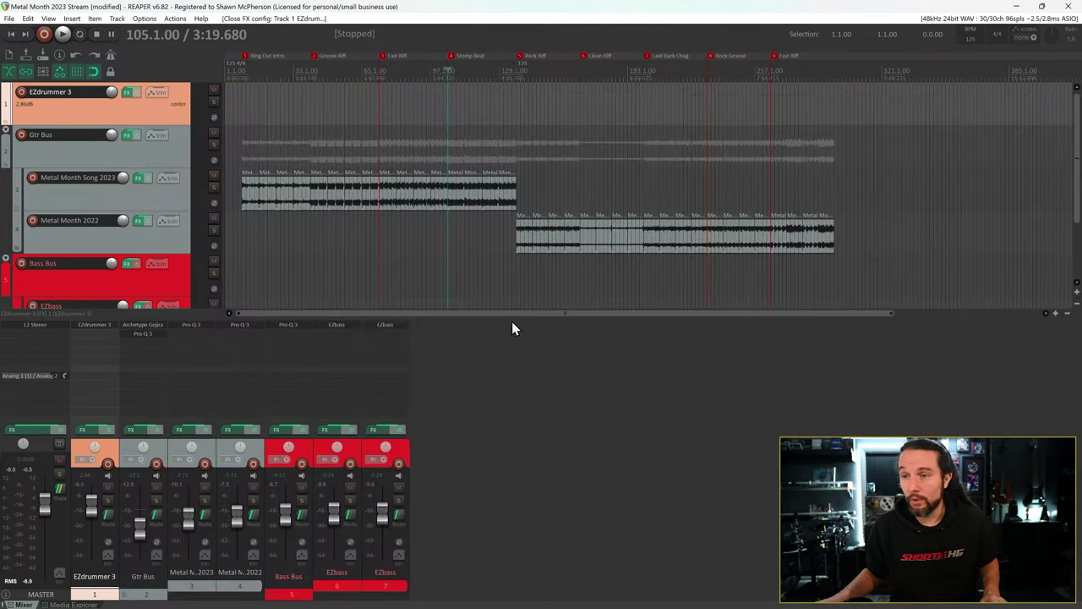
double_click(87, 335)
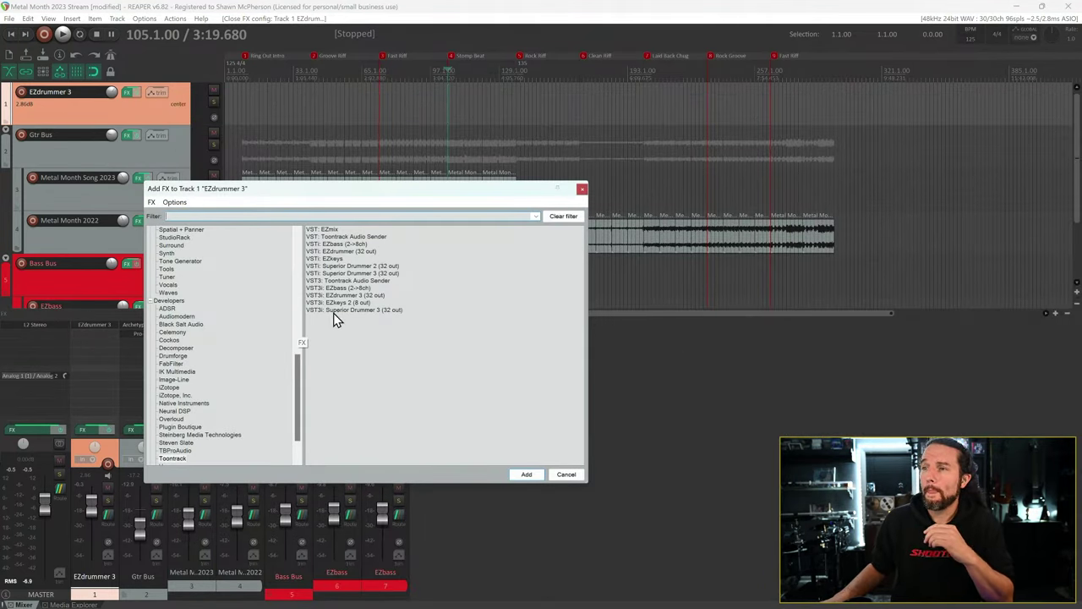
left_click(526, 475)
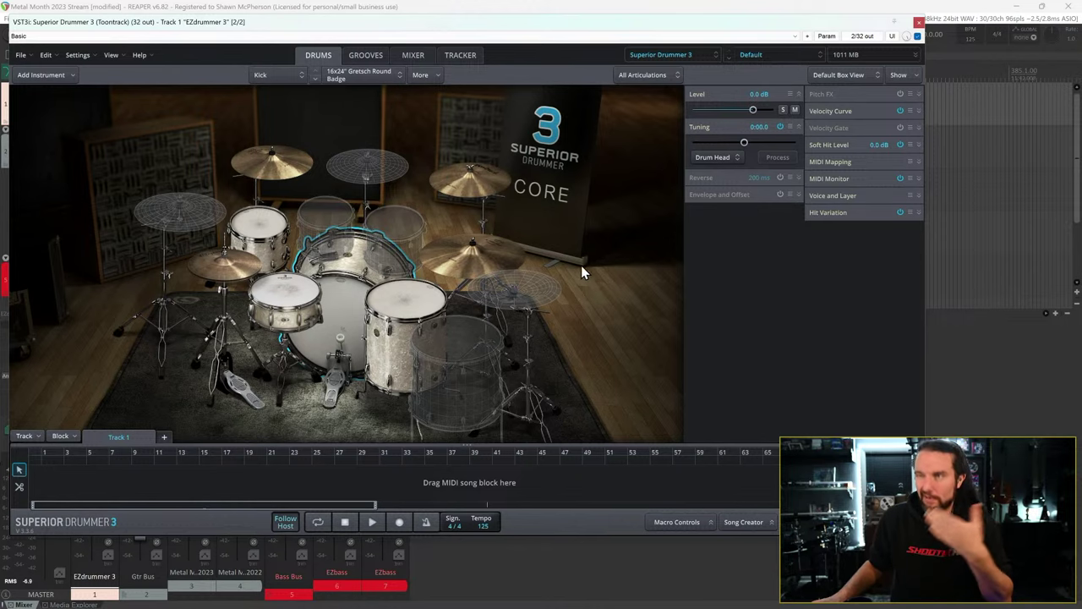
left_click_drag(527, 39, 666, 101)
key("space")
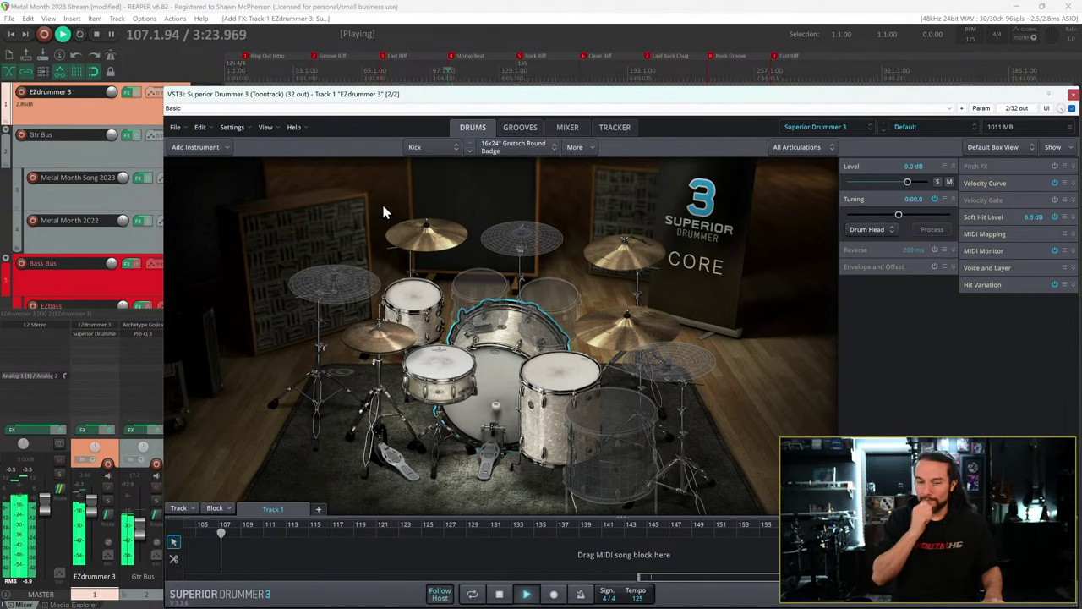
key("space")
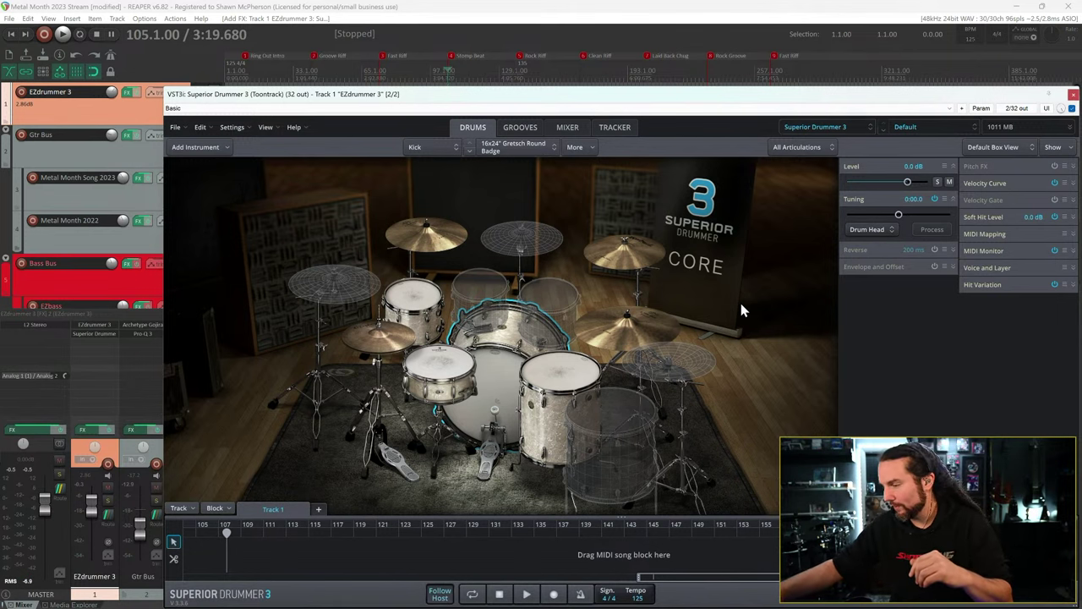
- Browse the drum and mixer presets and load Aussie Rock from the Metal/Heavy Rock group
left_click(927, 128)
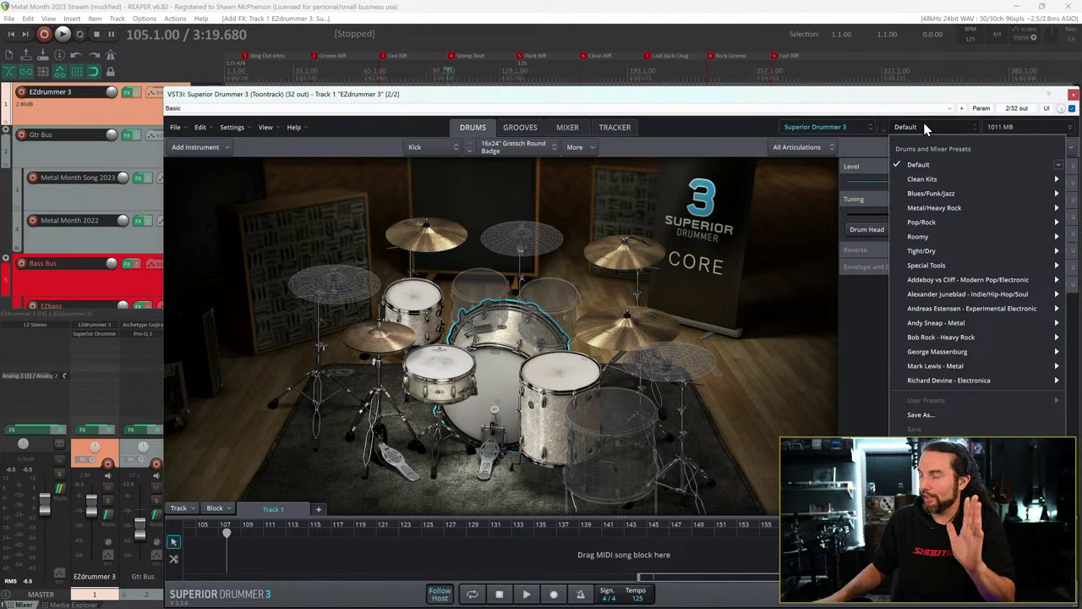
mouse_move(931, 208)
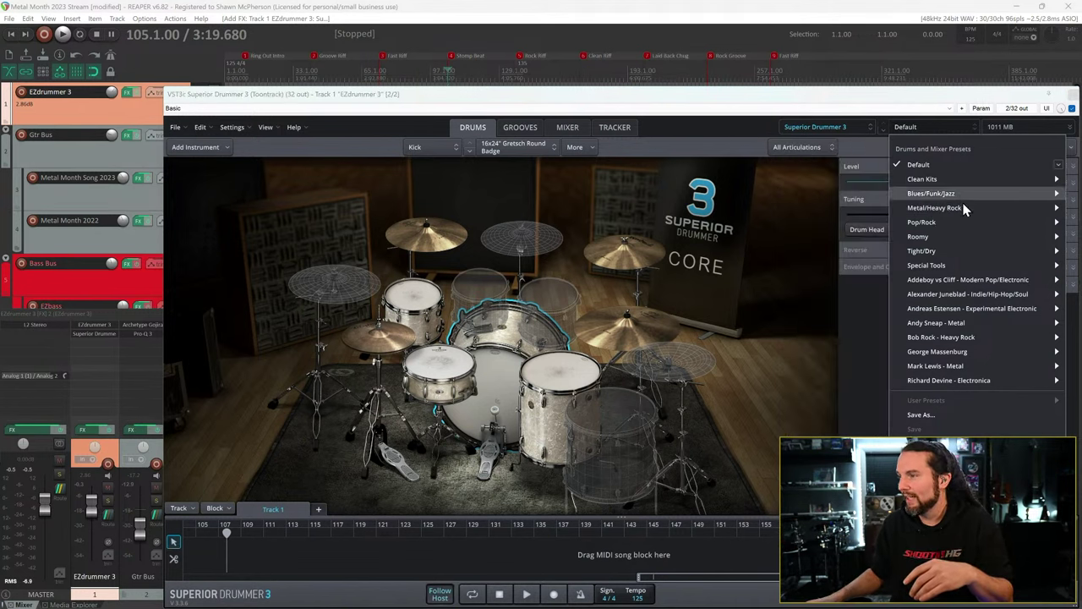
mouse_move(945, 323)
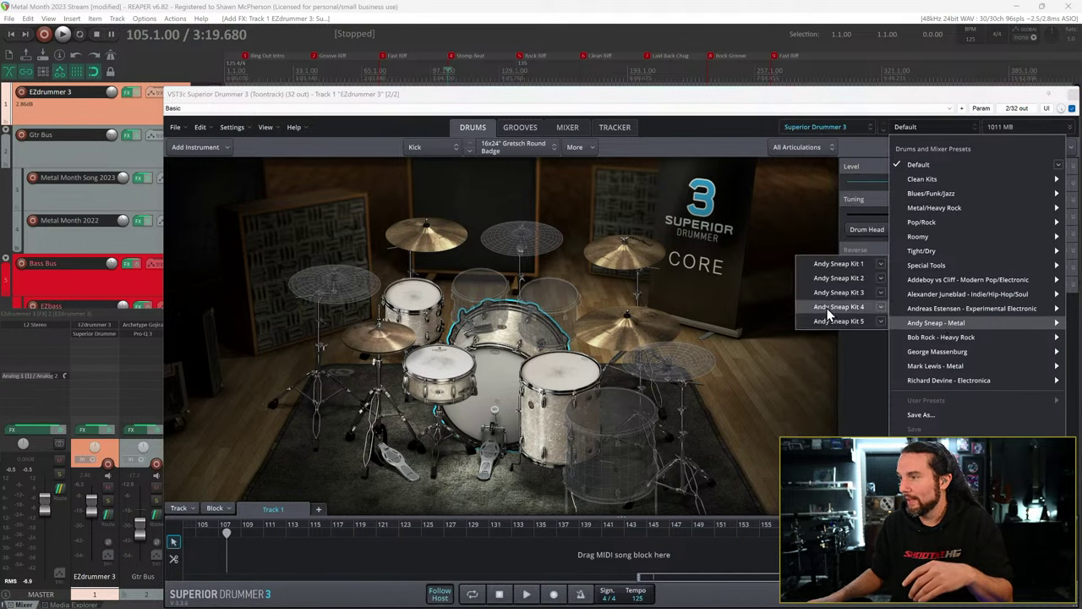
mouse_move(943, 365)
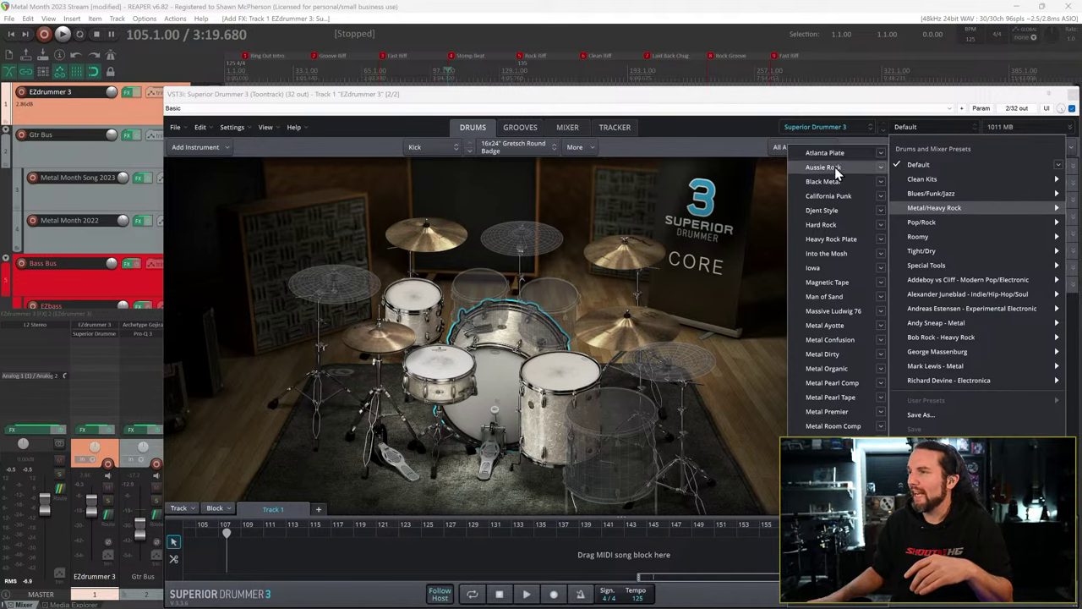
left_click(835, 166)
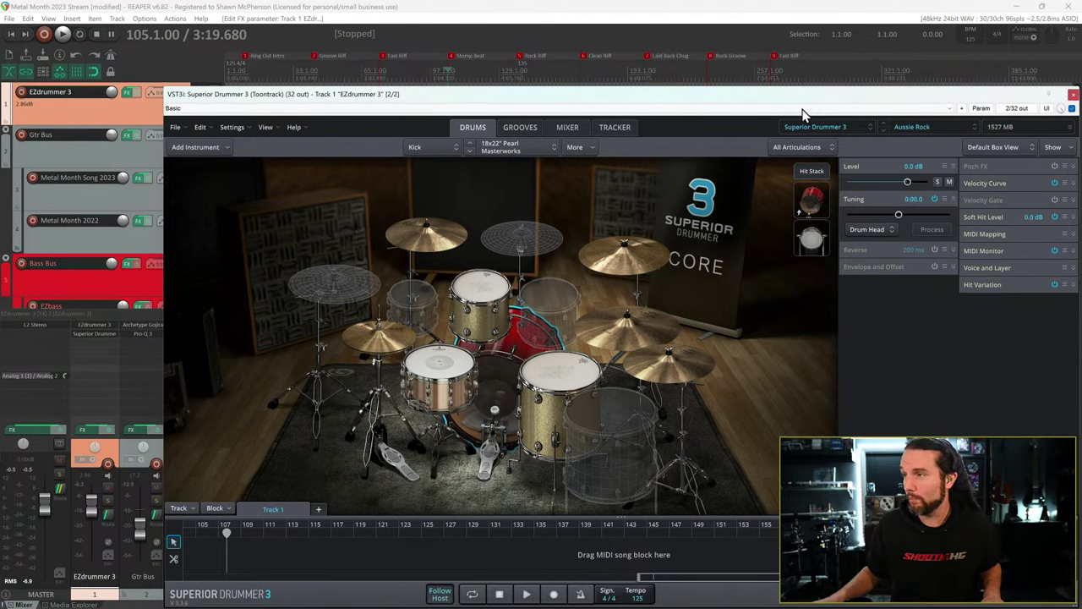
- Play the song with the Aussie Rock kit, look through the Metal/Heavy Rock presets and stop playback
key("space")
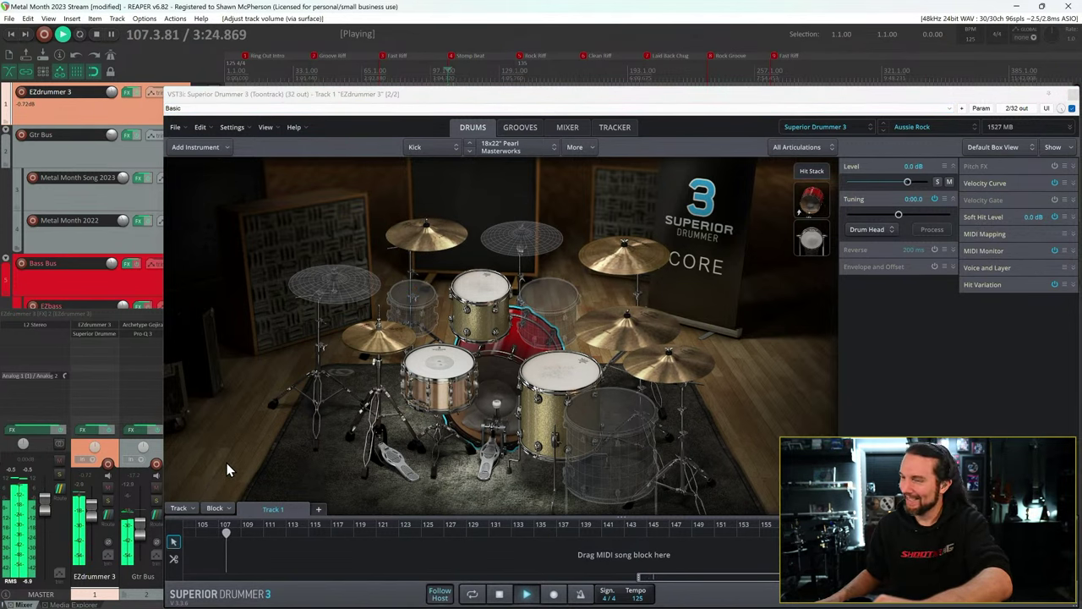
left_click(898, 127)
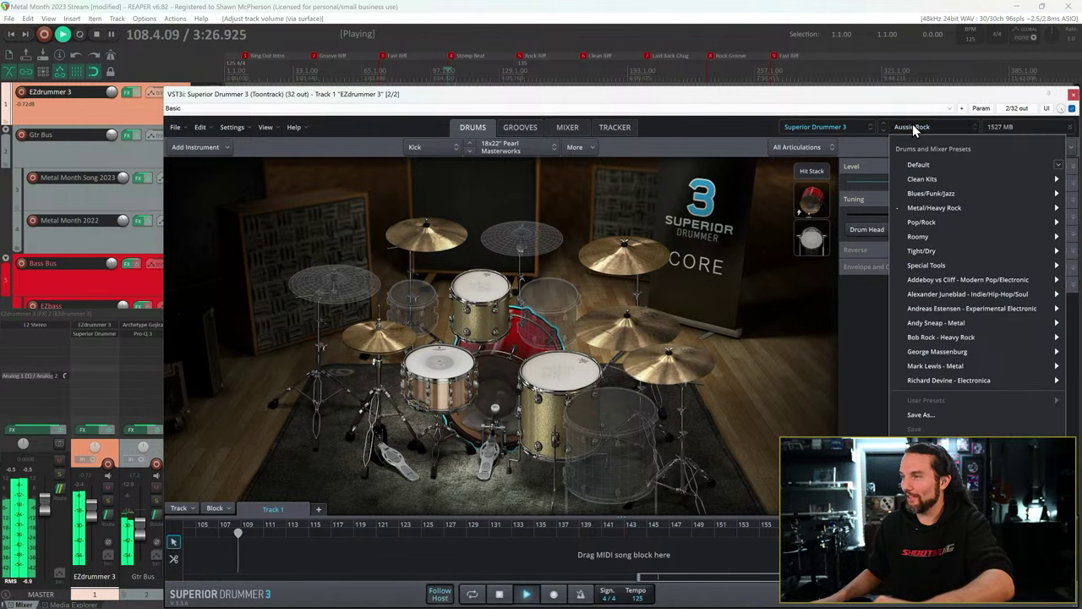
mouse_move(928, 207)
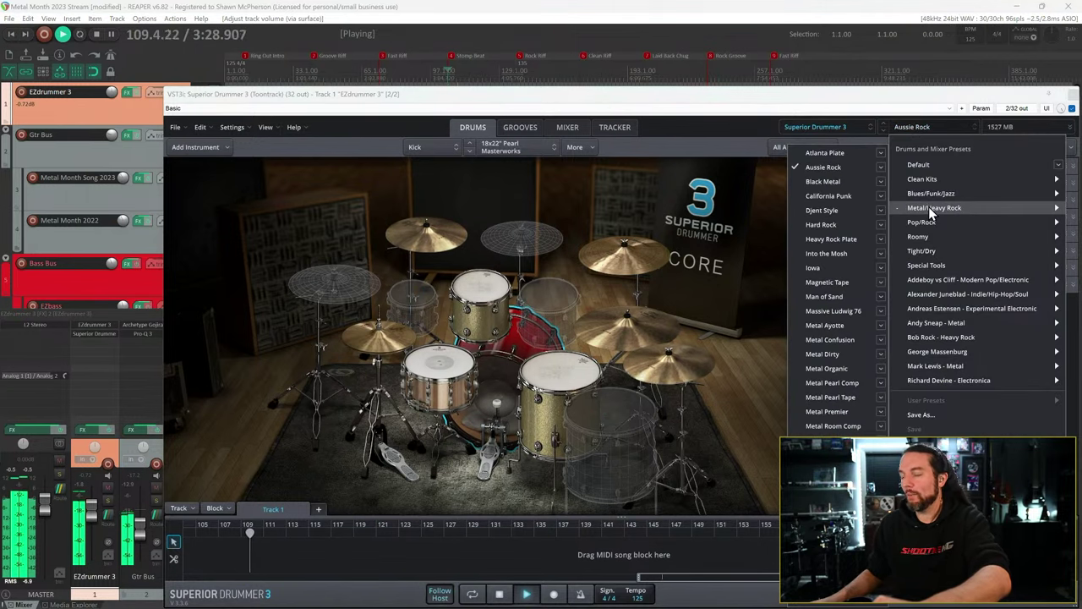
left_click(886, 125)
key("space")
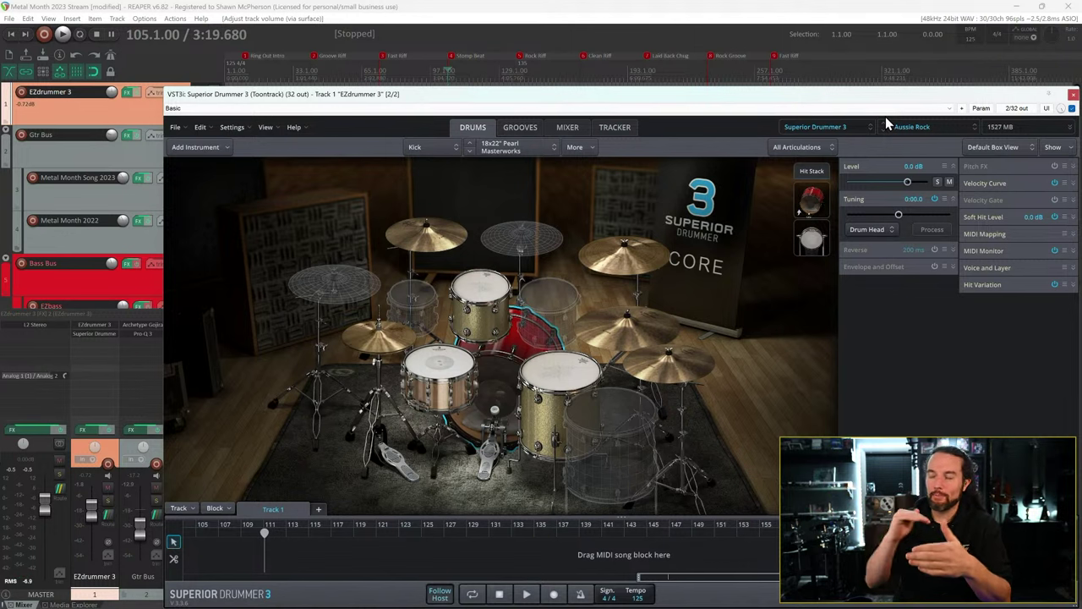
- Load the Black Metal preset from the Metal/Heavy Rock group and audition it against the song
left_click(922, 128)
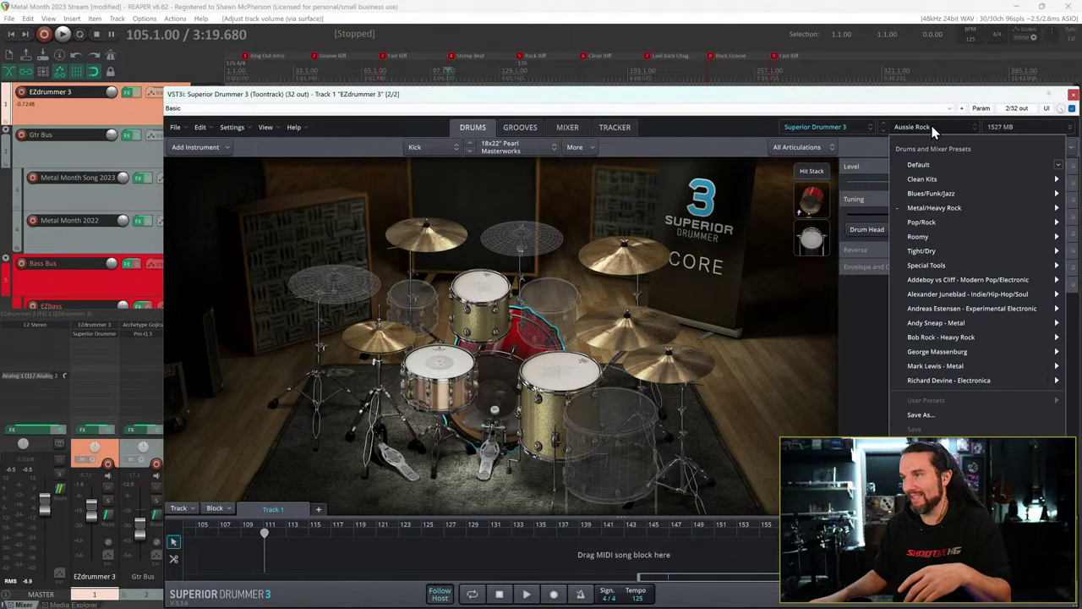
mouse_move(932, 211)
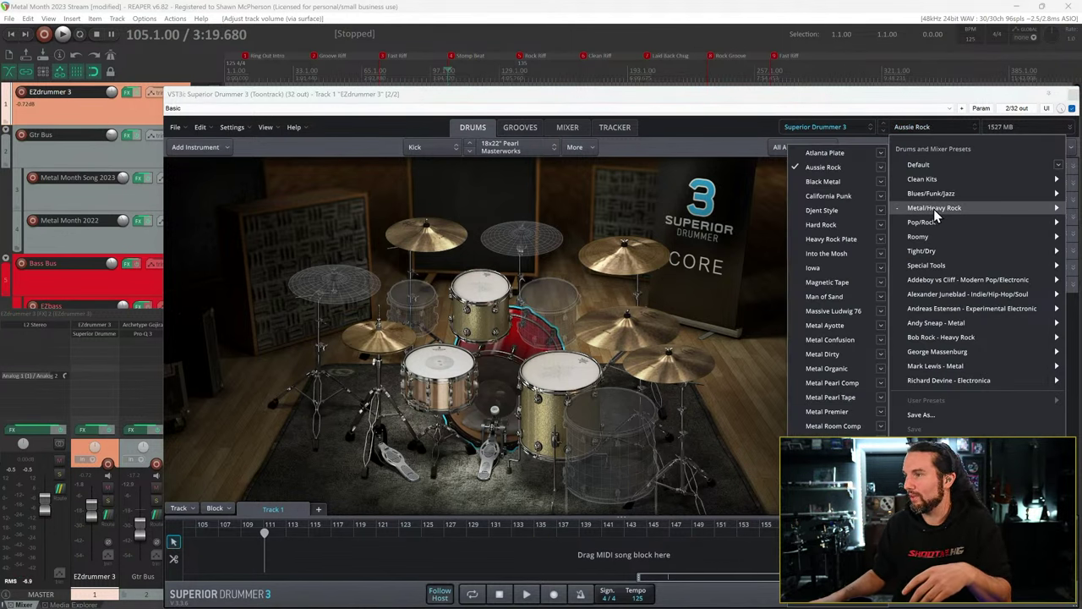
left_click(822, 181)
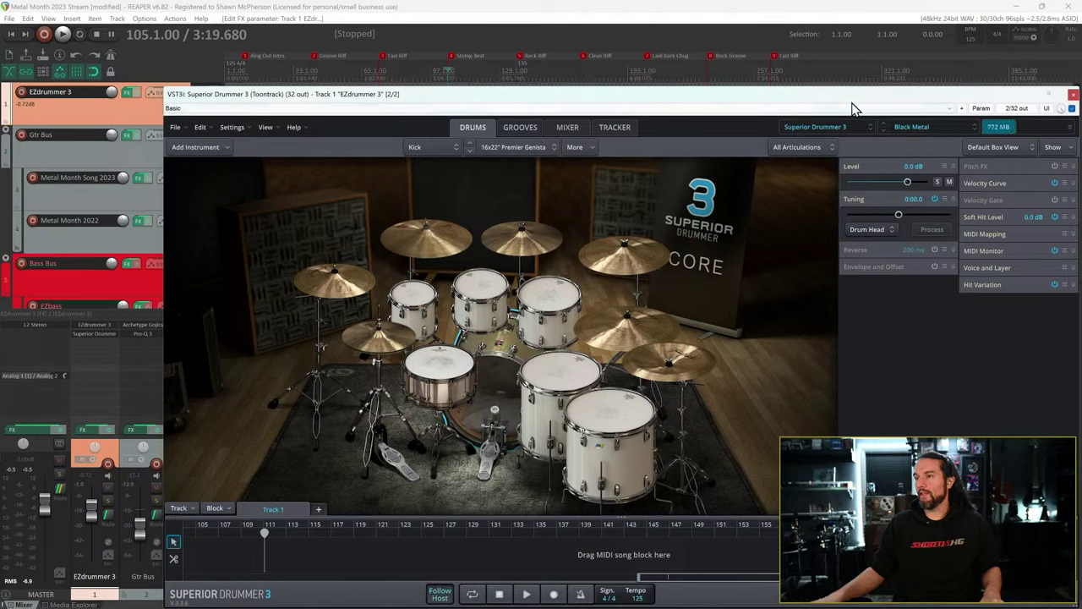
key("space")
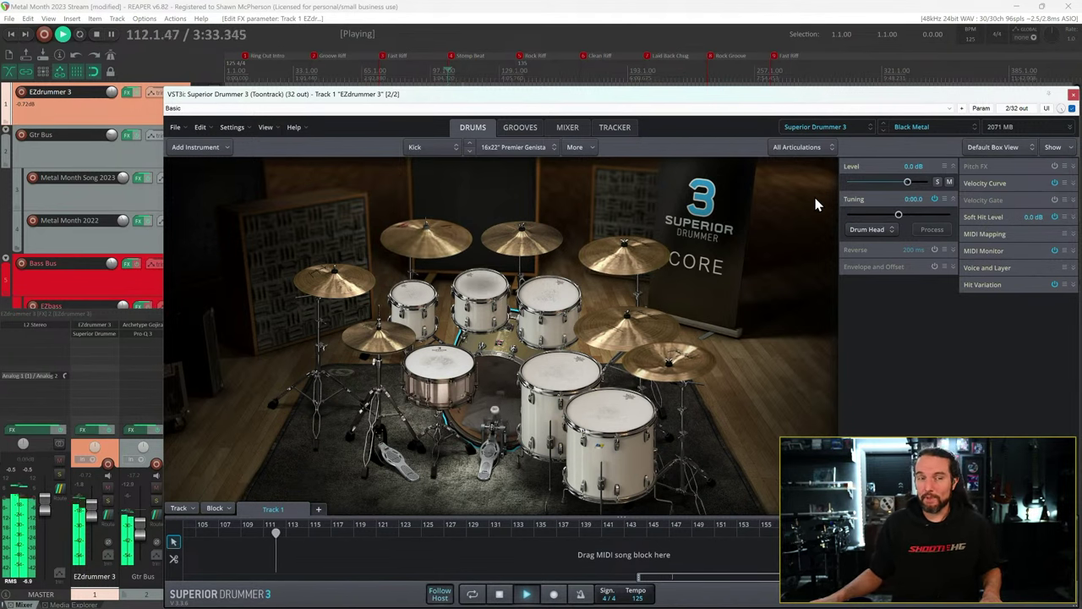
key("space")
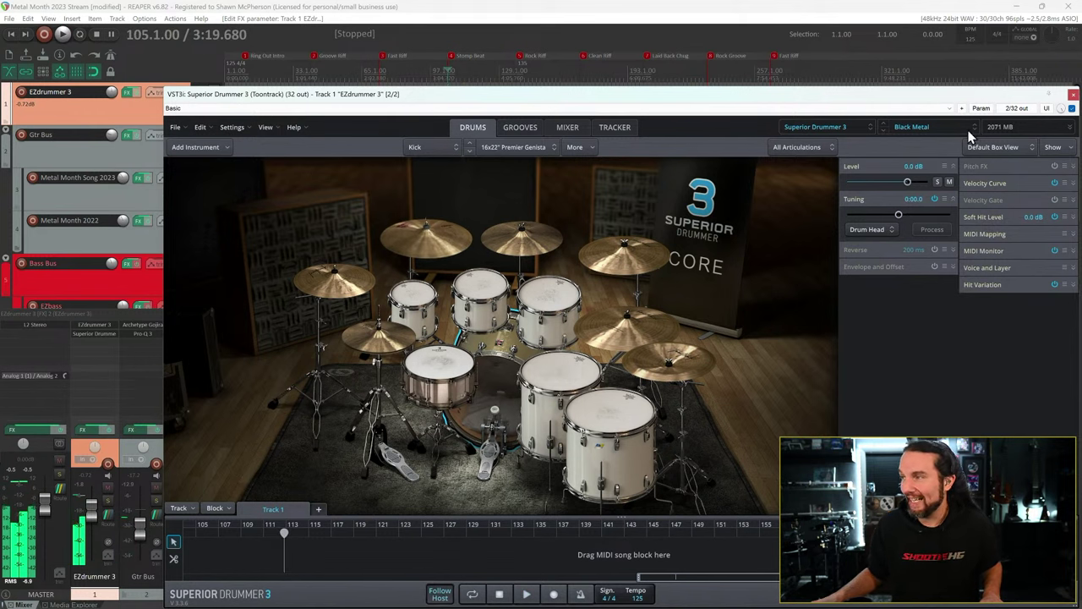
- Load the California Punk preset and audition it at the Laid Back Chug and Groove Riff sections
left_click(930, 127)
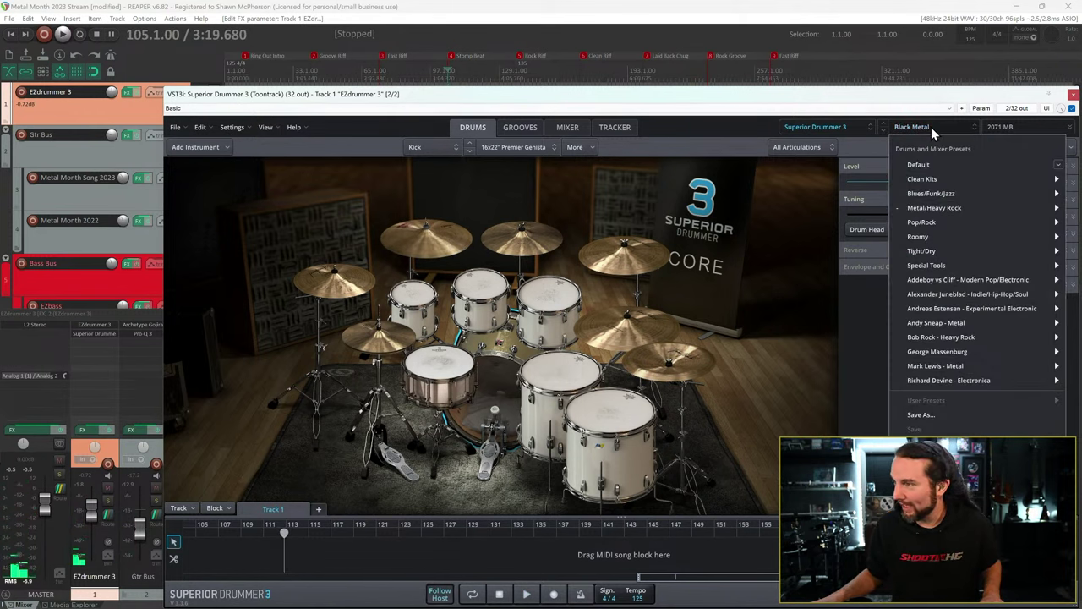
mouse_move(941, 209)
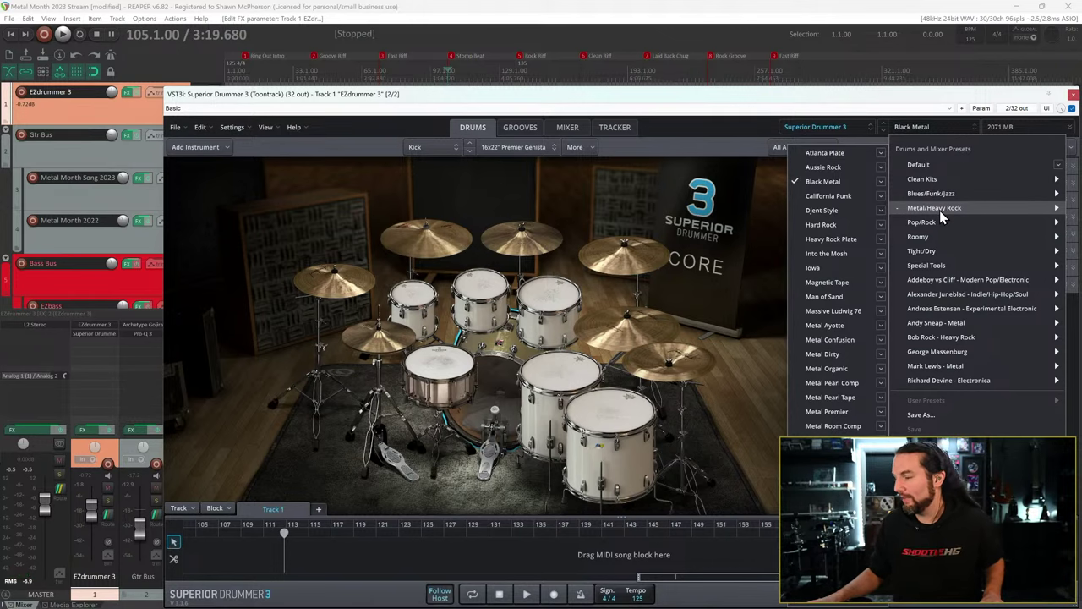
left_click(845, 197)
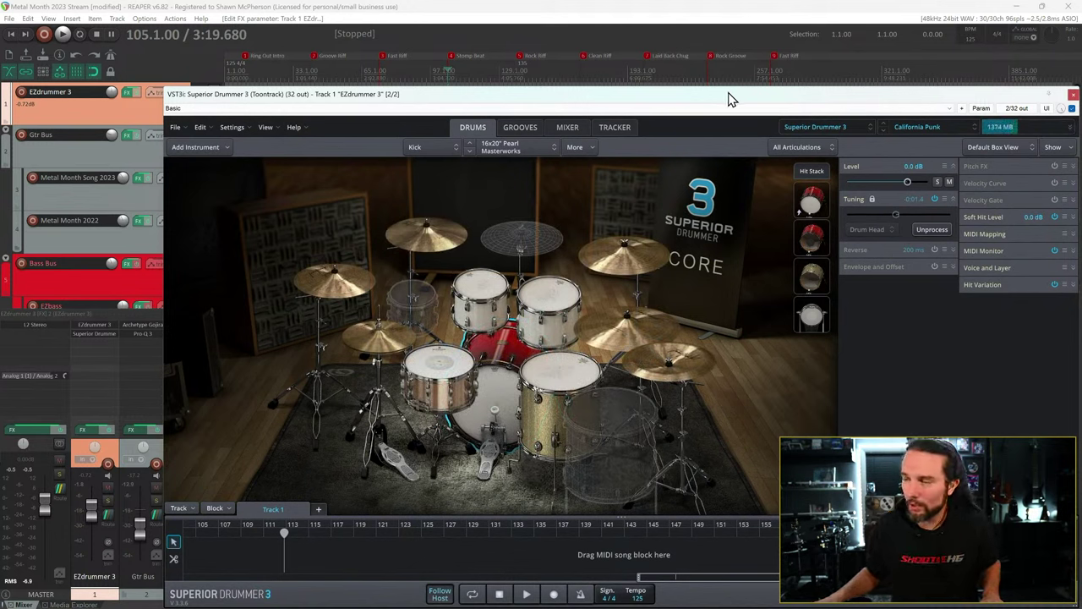
key("space")
left_click(648, 56)
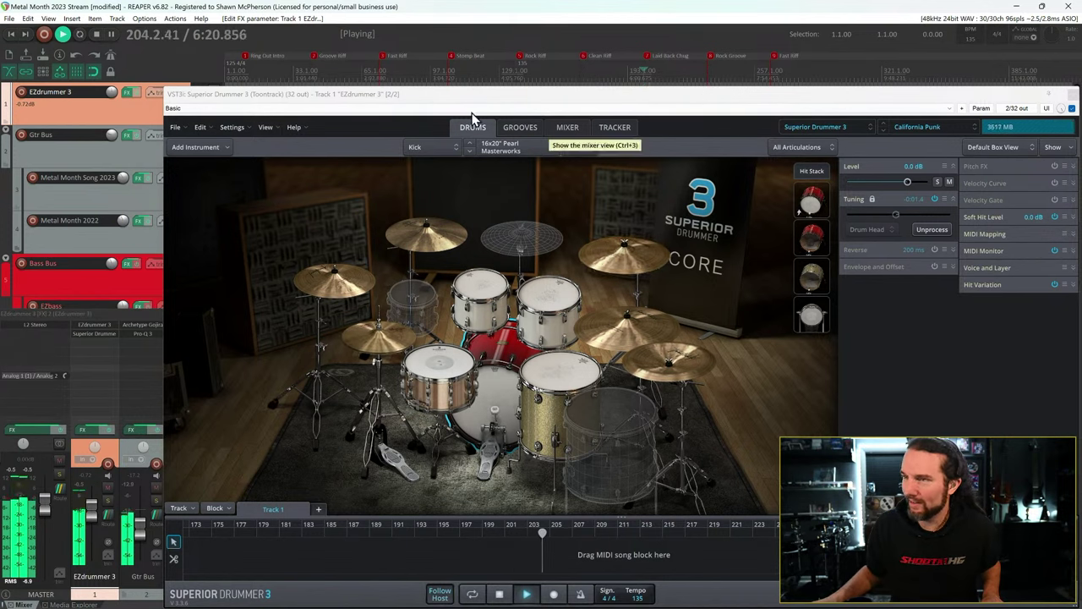
left_click(313, 59)
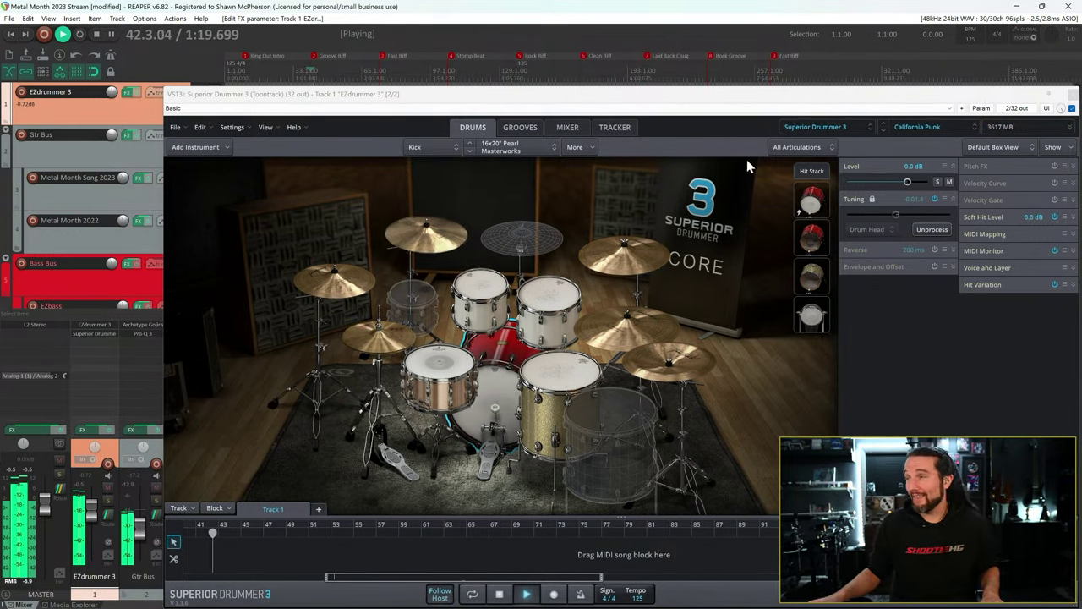
key("space")
- Review the California Punk preset's channels in the mixer and return to the drum kit view
left_click(921, 127)
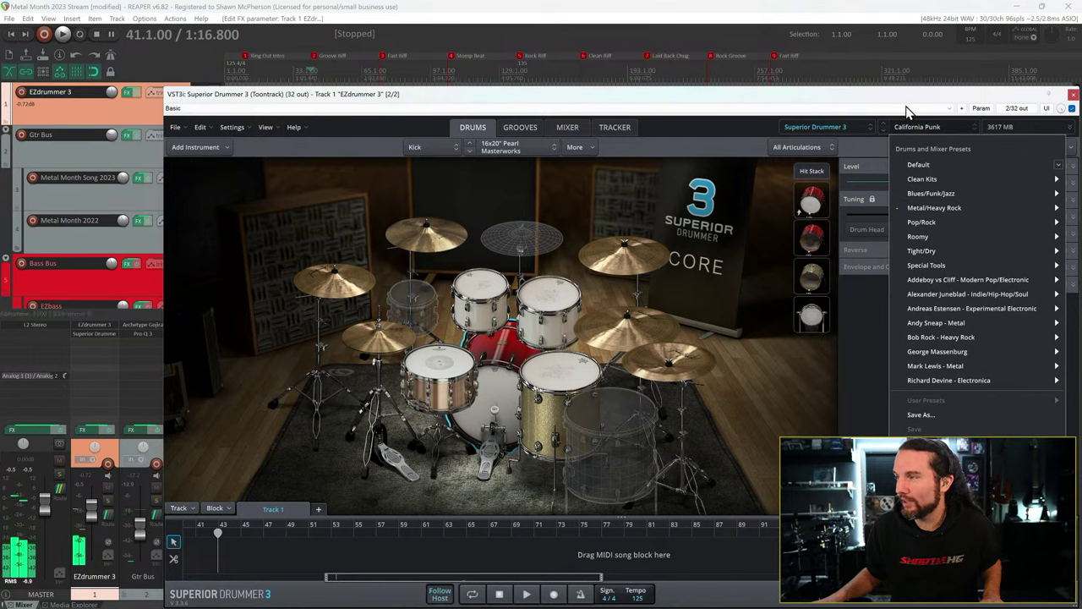
left_click(904, 103)
left_click(568, 128)
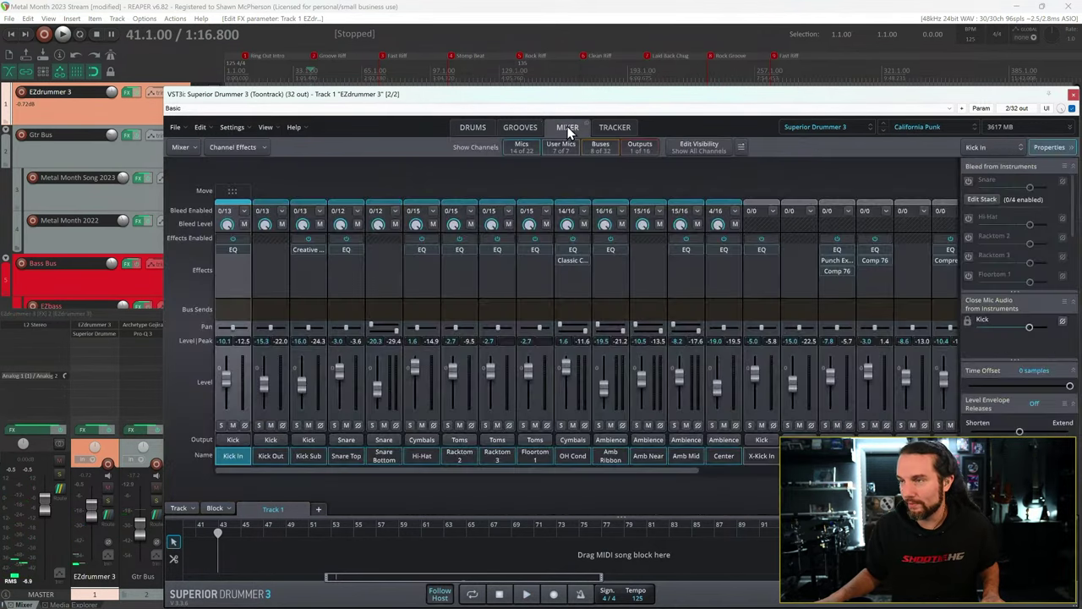
left_click(478, 126)
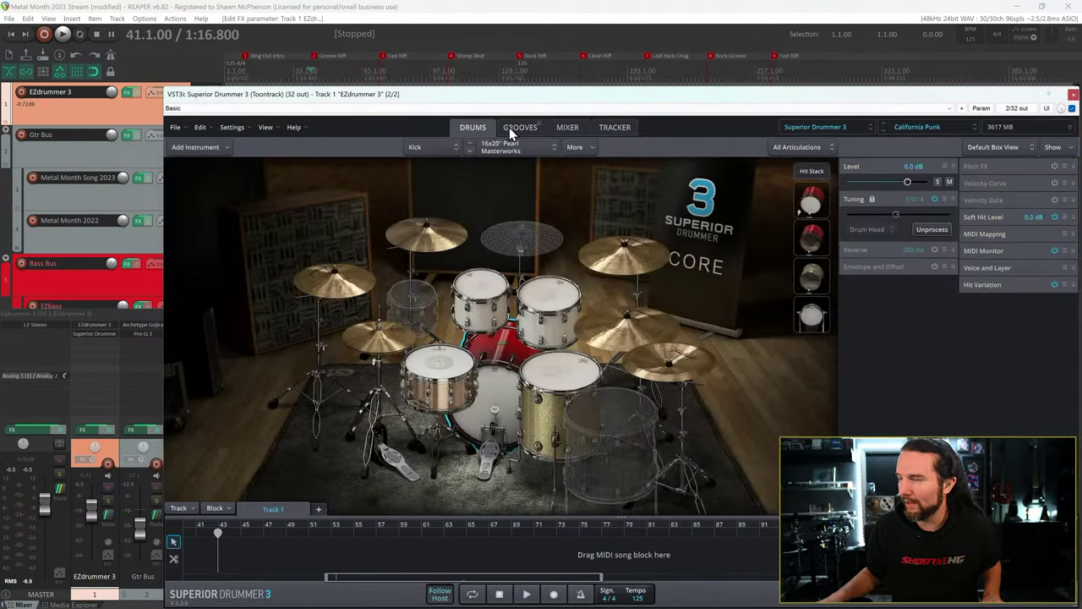
left_click(568, 127)
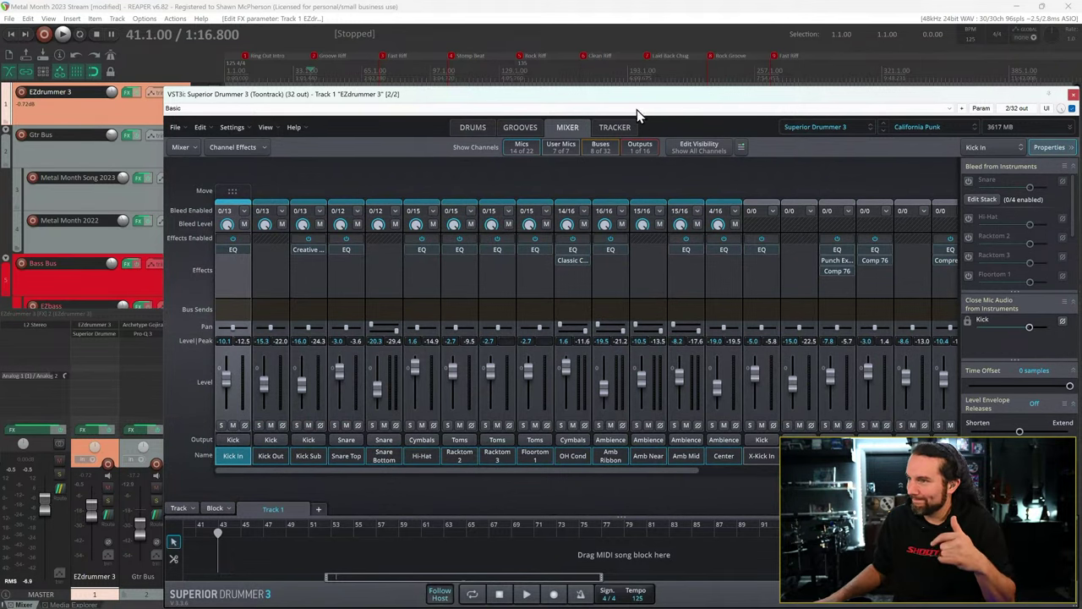
left_click(465, 127)
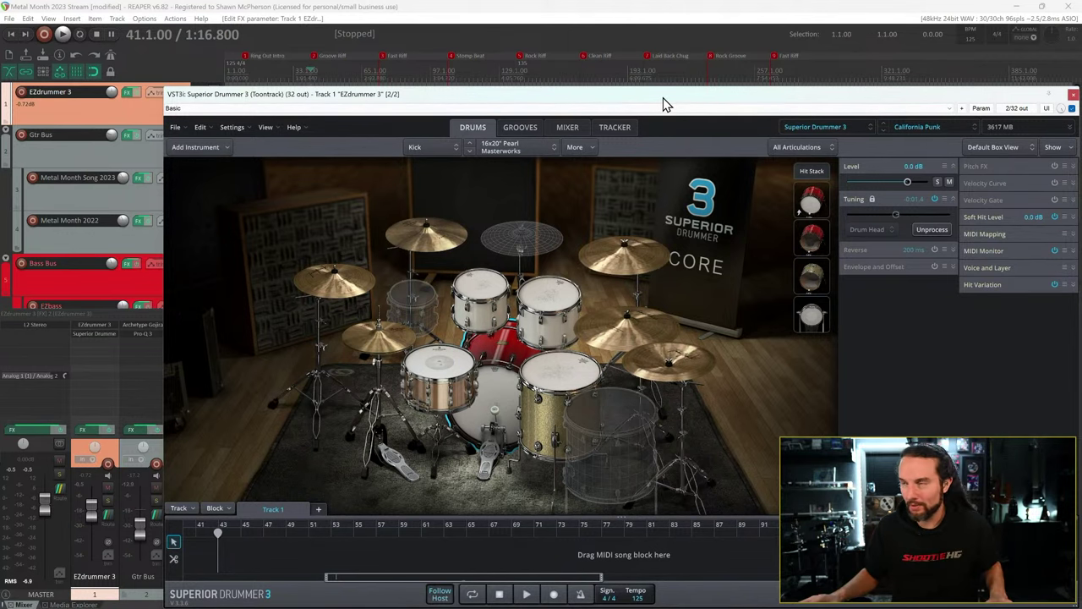
- Play the song and load the Djent Style preset from the Metal/Heavy Rock group to audition it
key("space")
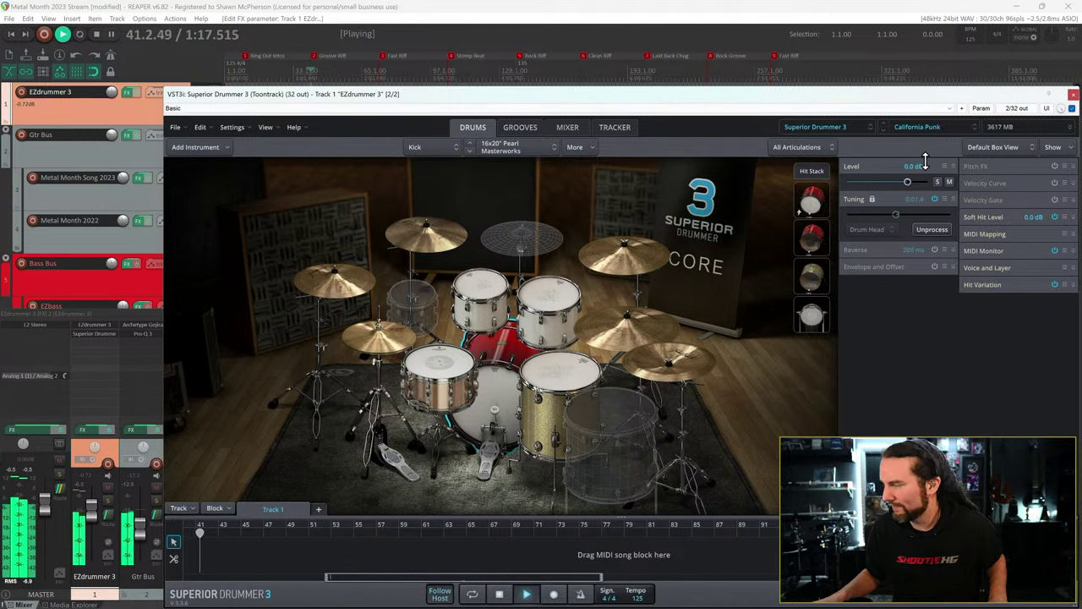
left_click(926, 126)
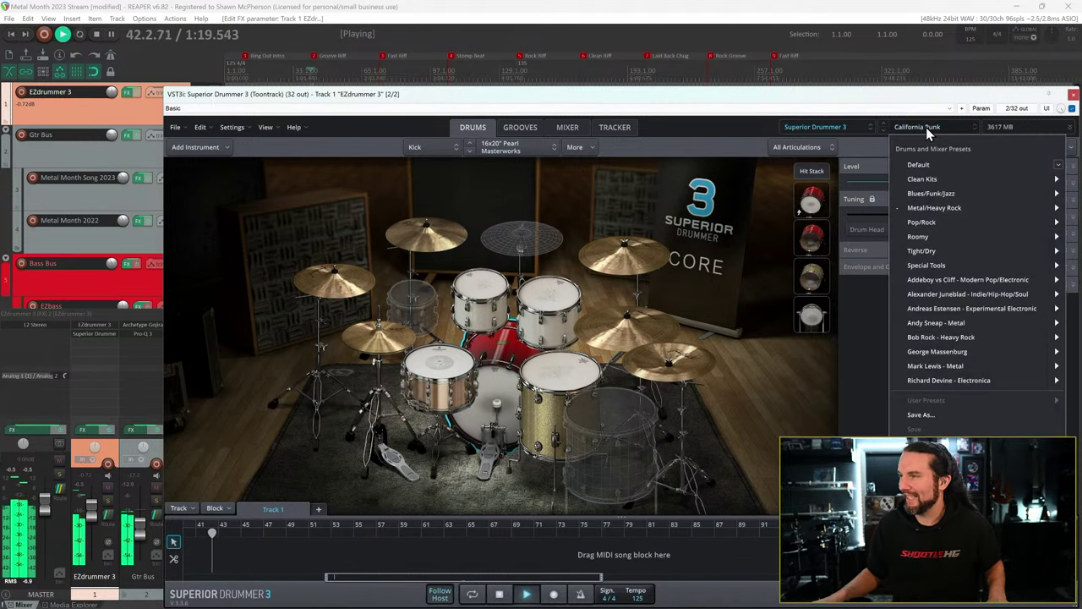
mouse_move(933, 213)
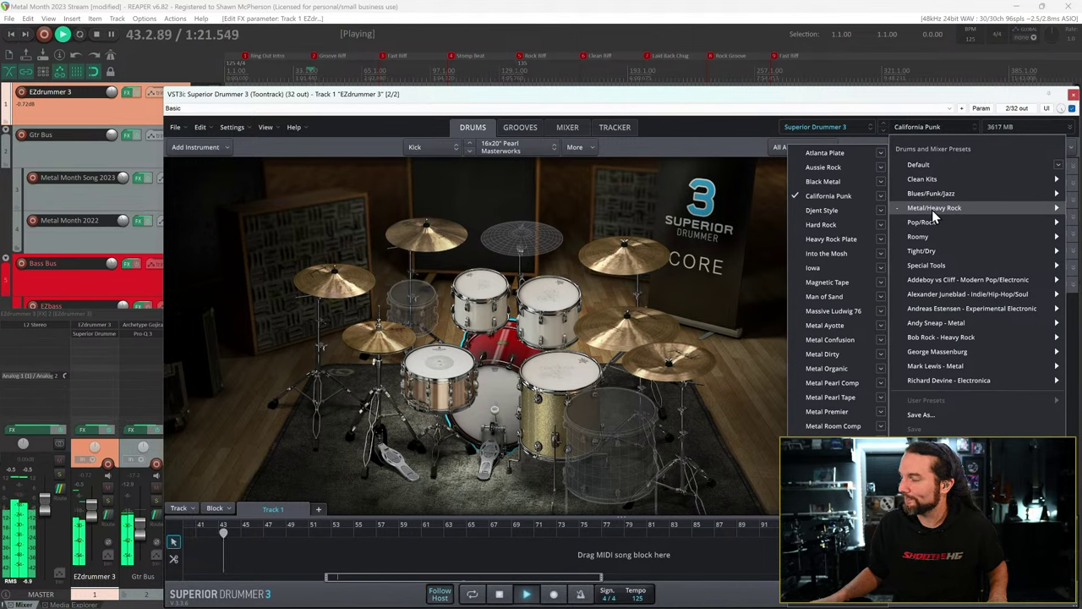
left_click(842, 211)
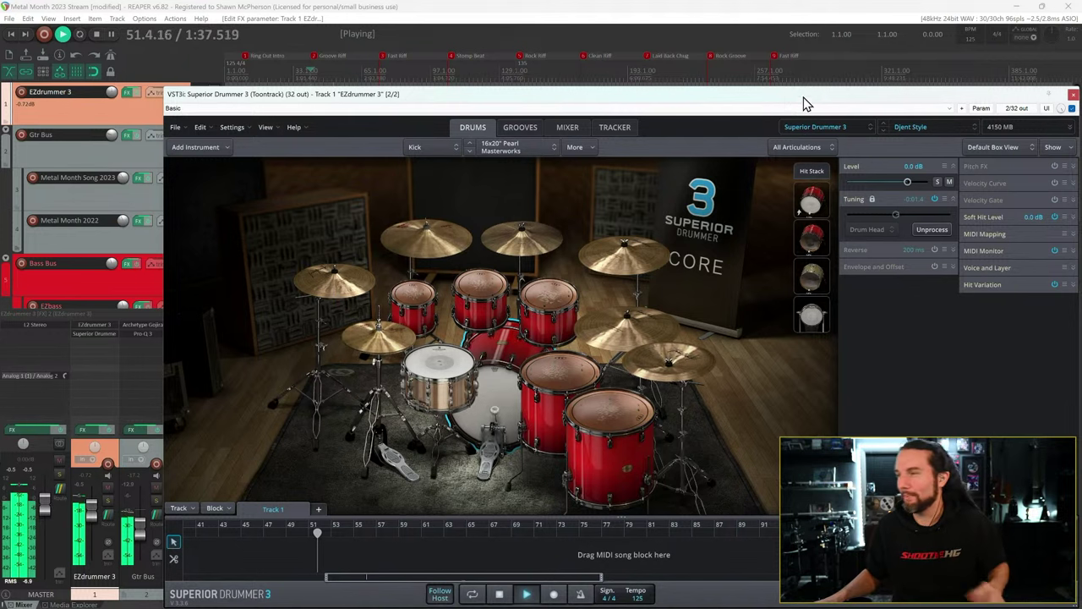
- Load the Iowa preset from the Metal/Heavy Rock group, audition it against the song and select its snare
left_click(921, 128)
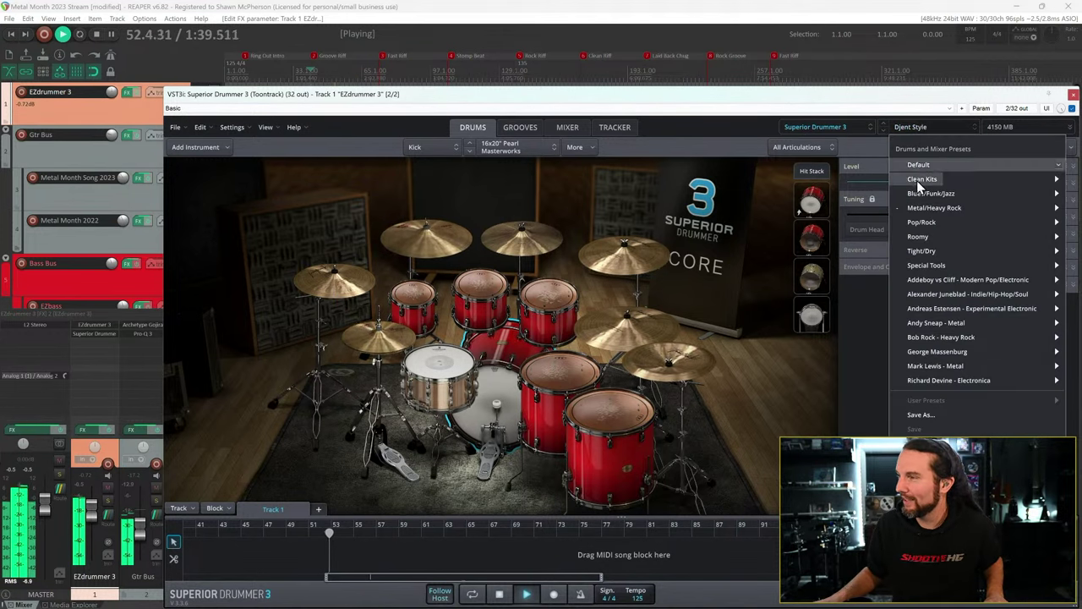
mouse_move(920, 210)
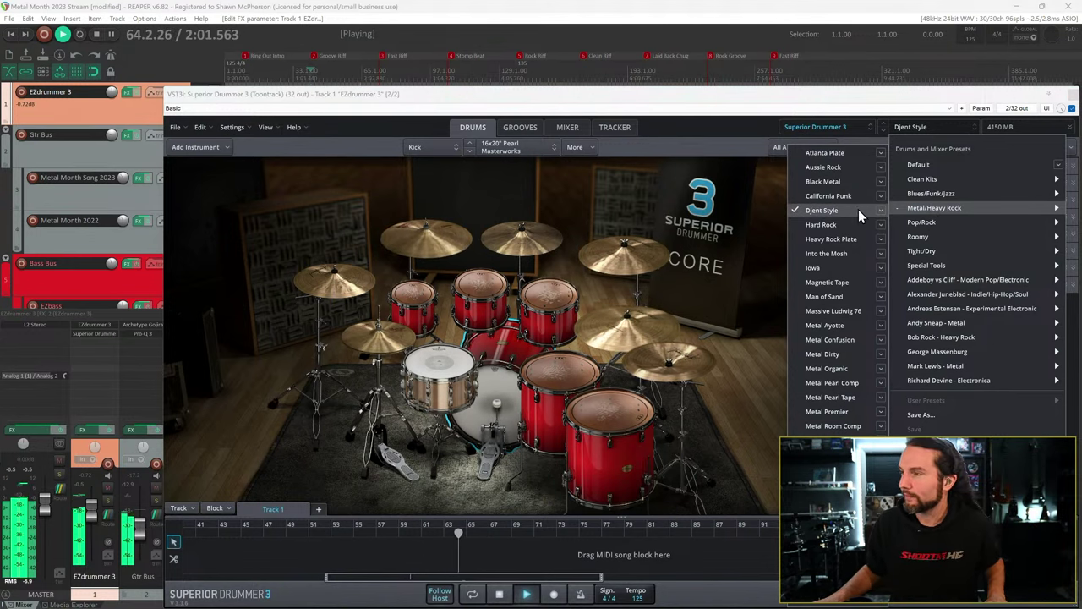
left_click(829, 269)
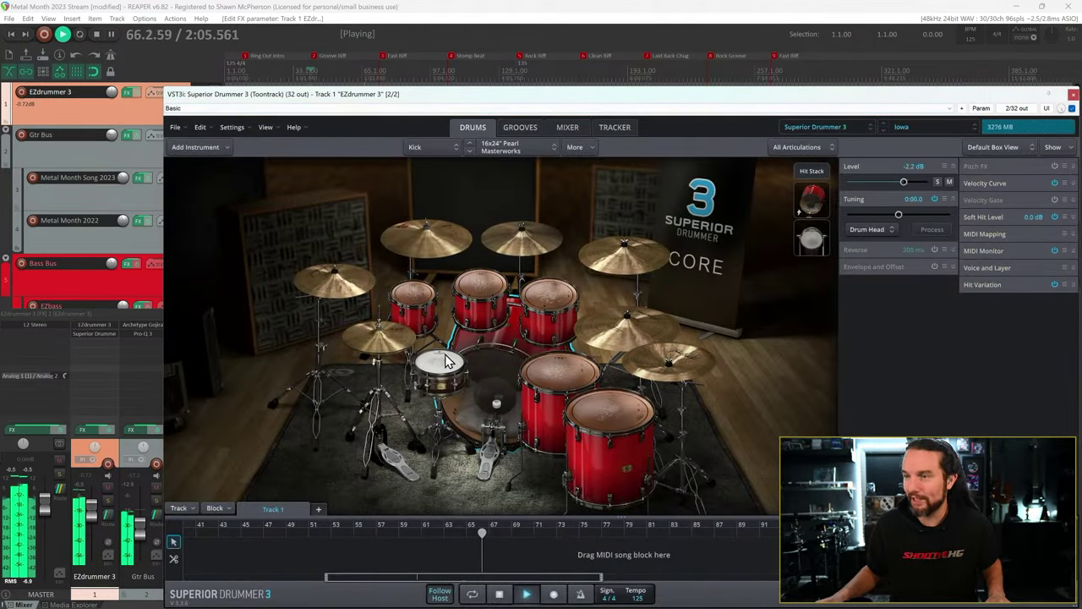
left_click(446, 362)
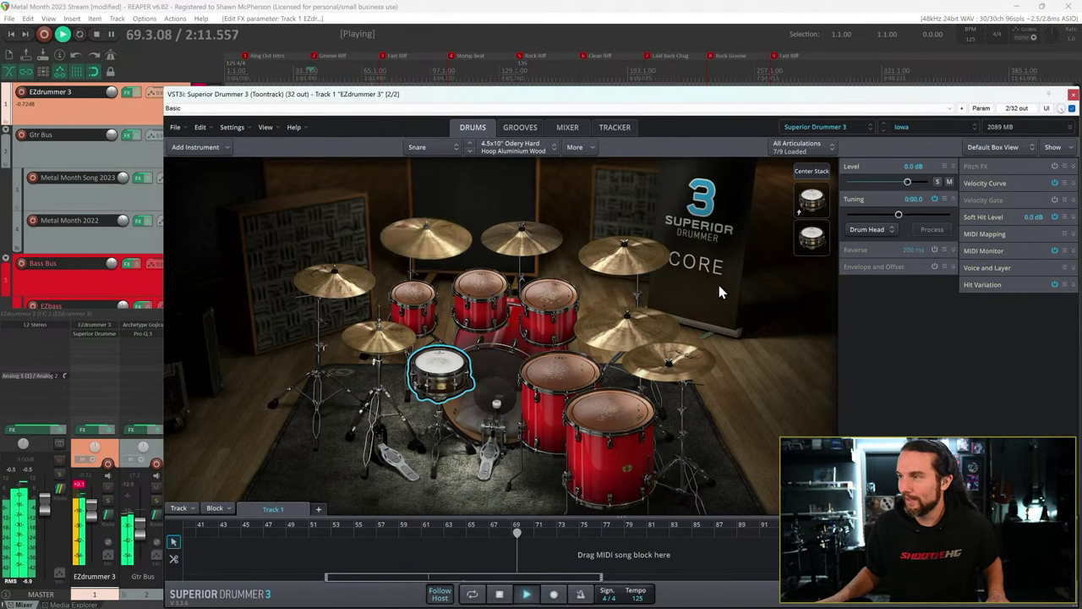
- Audition the Metal Ayotte and Metal Organic presets from the Metal/Heavy Rock group while the song plays
left_click(912, 127)
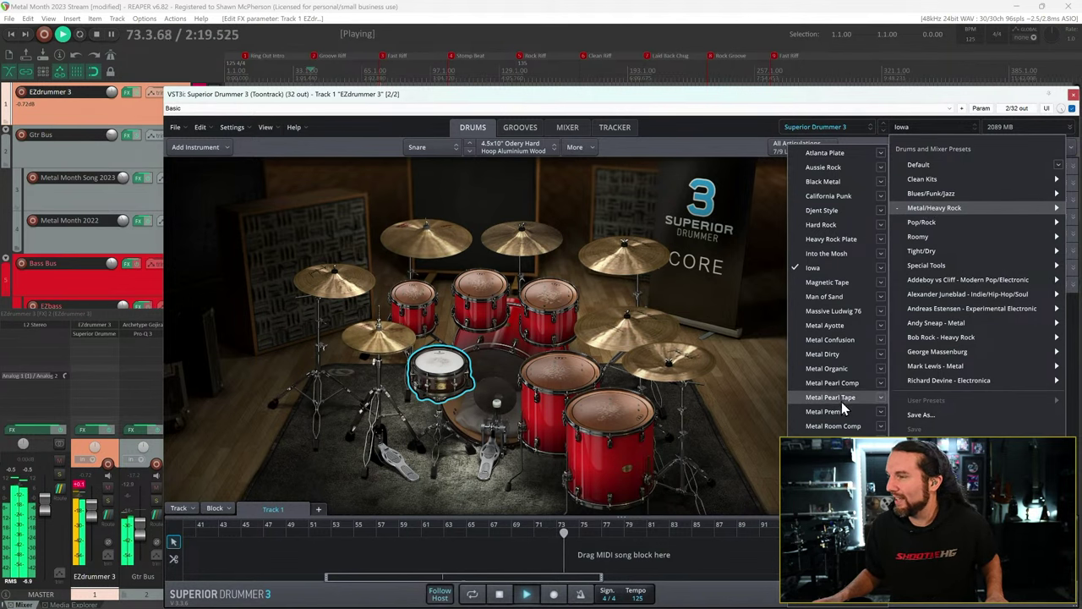
left_click(834, 329)
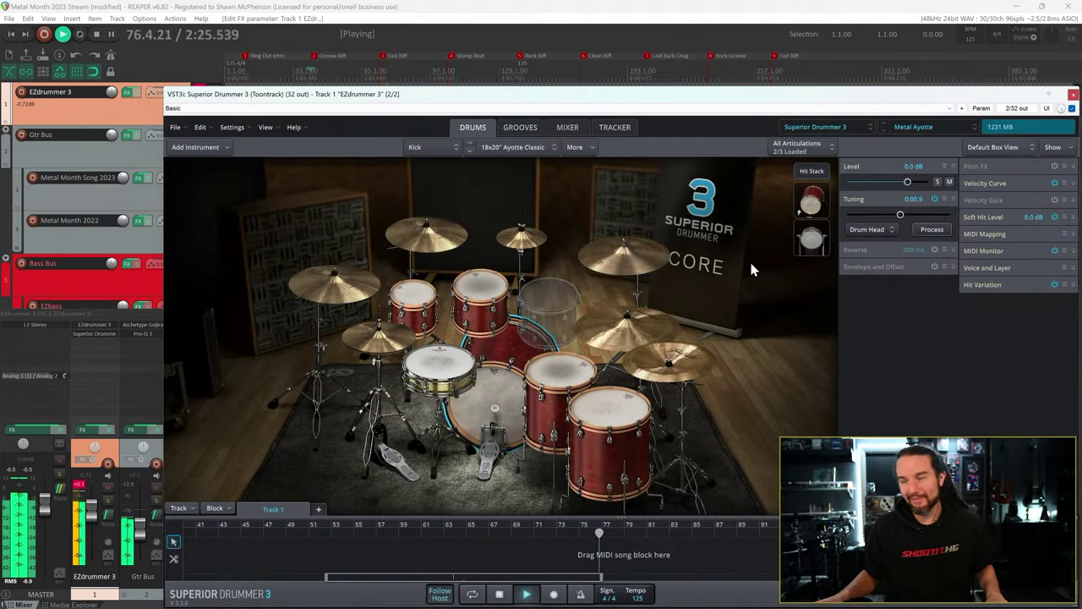
left_click(938, 126)
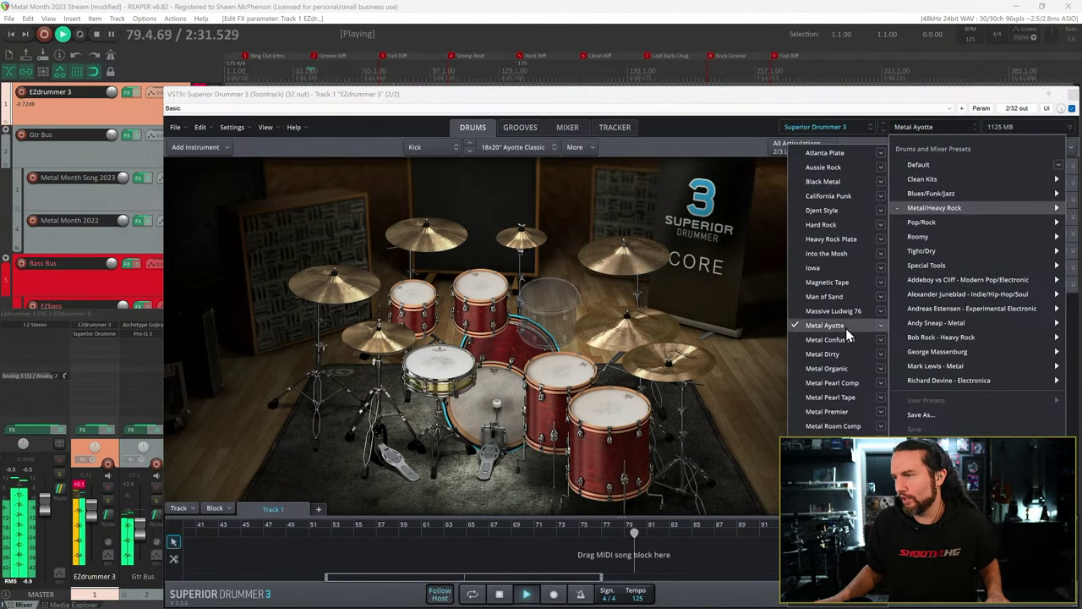
left_click(834, 372)
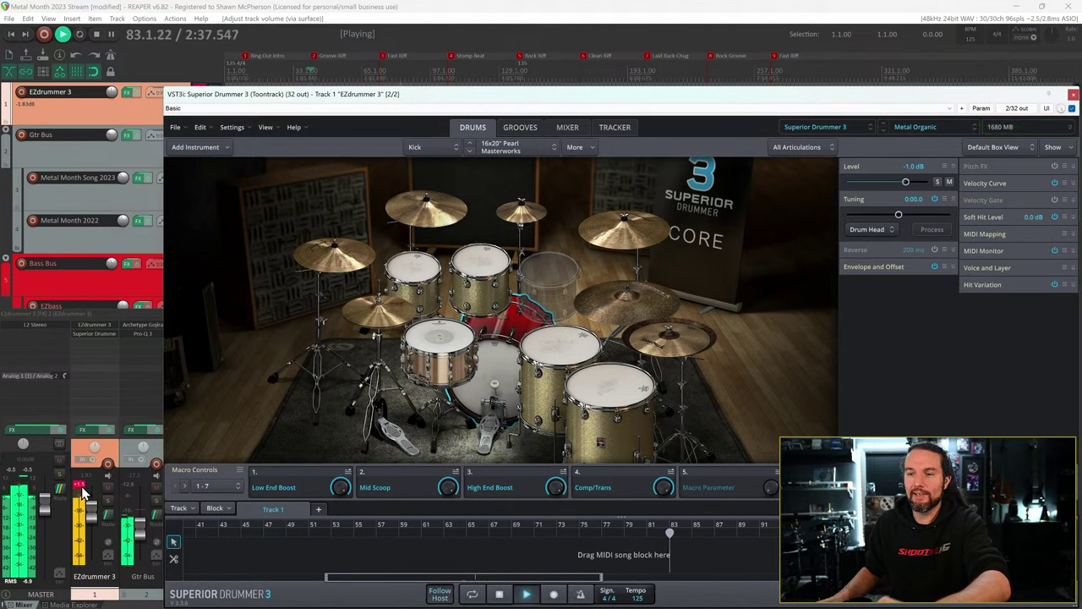
- Clear the EZdrummer 3 track's peak indicator, and mute the sixth bus channel in Superior Drummer's mixer before returning to the kit view
left_click(561, 128)
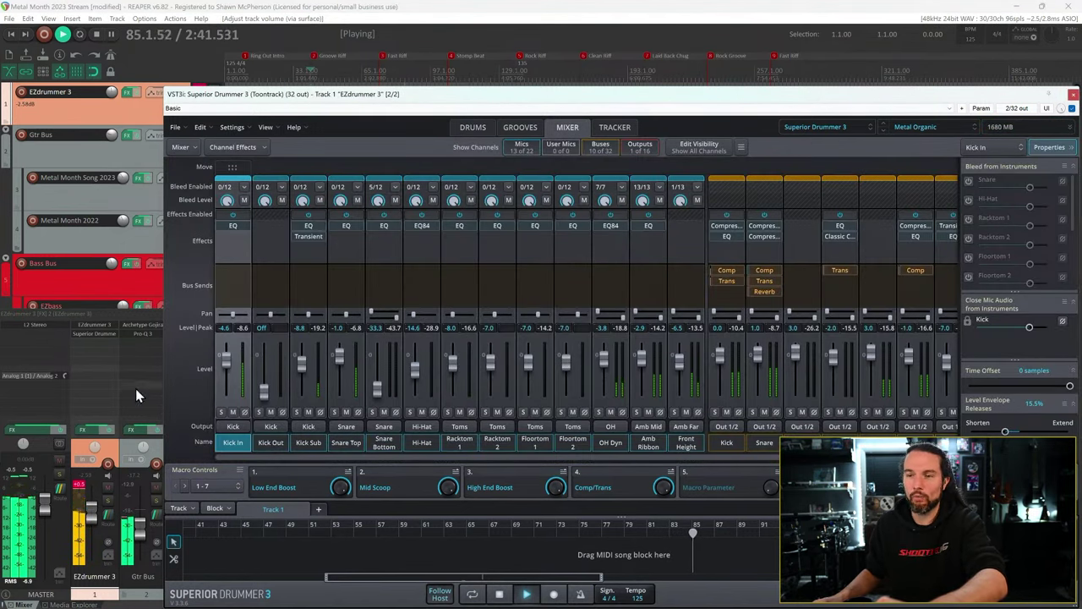
left_click(76, 497)
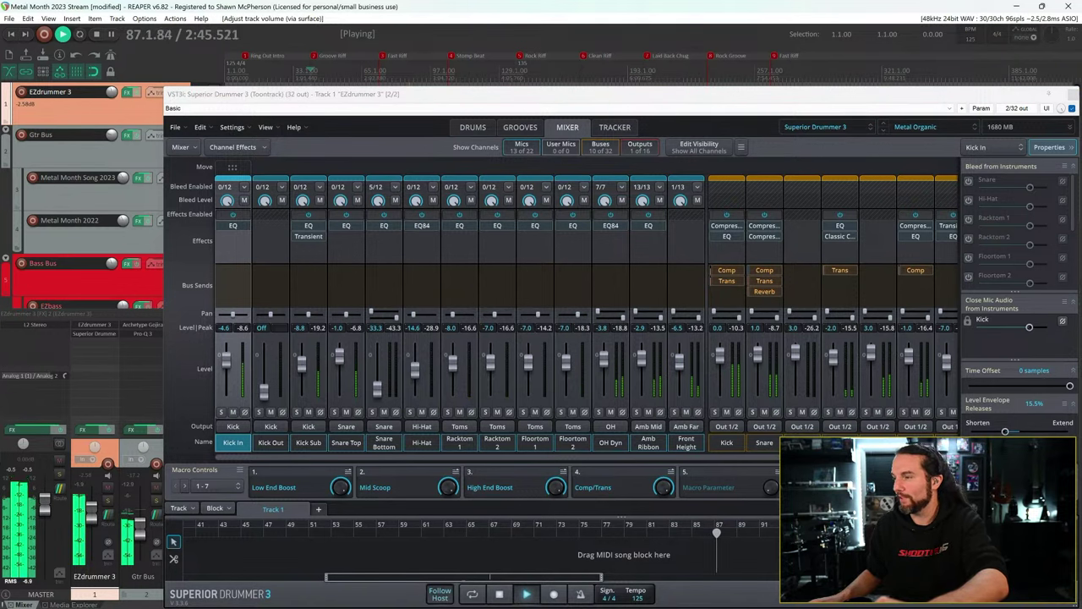
left_click(915, 413)
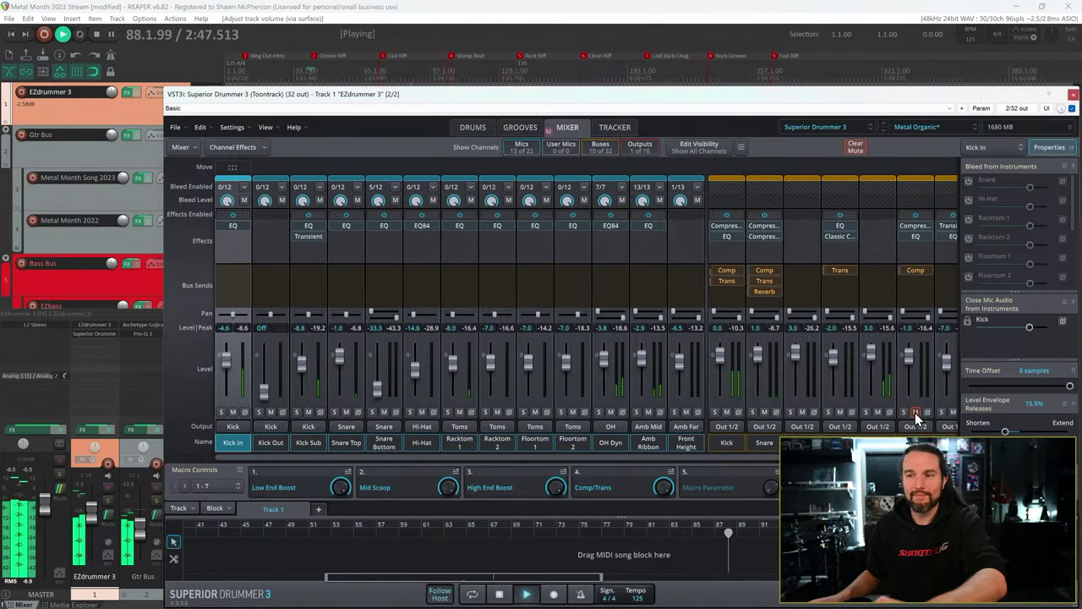
left_click(472, 128)
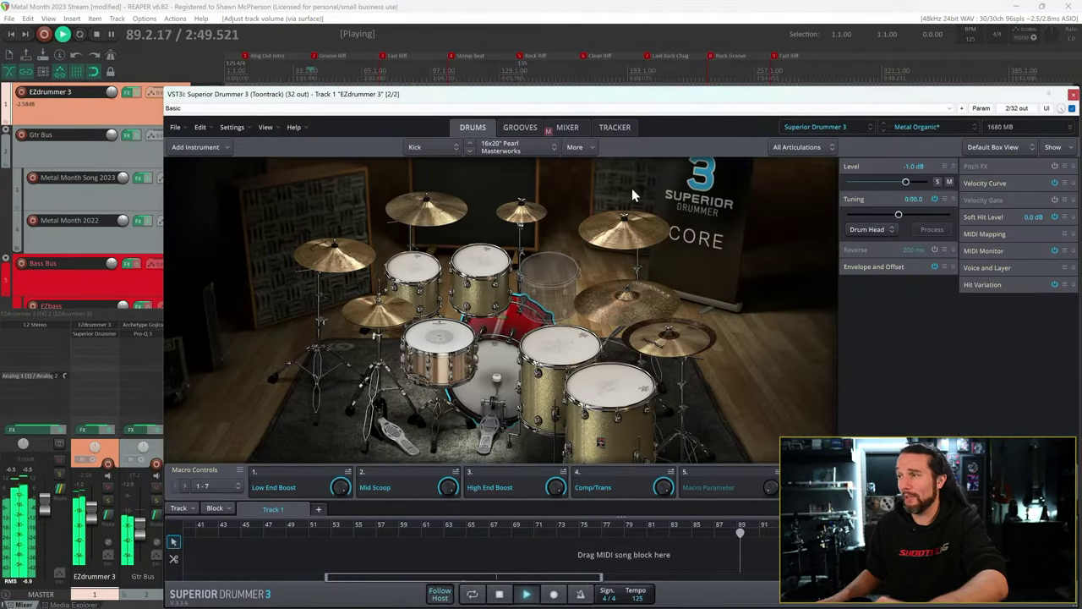
- Audition the Metal Pearl Comp and Nocturnal Phoenix presets from the Metal/Heavy Rock group against the song
left_click(937, 129)
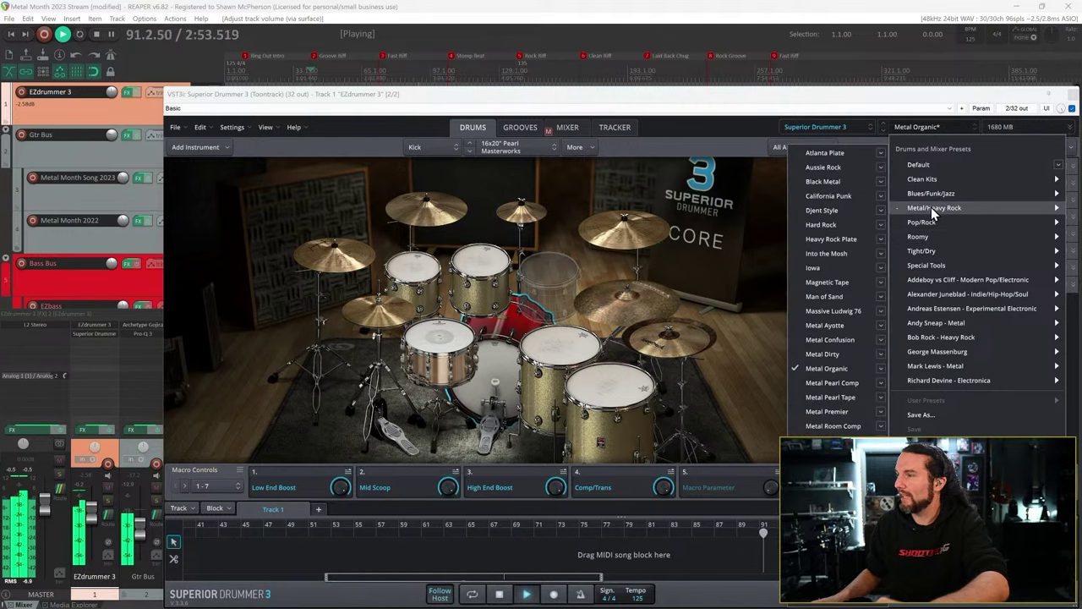
left_click(849, 381)
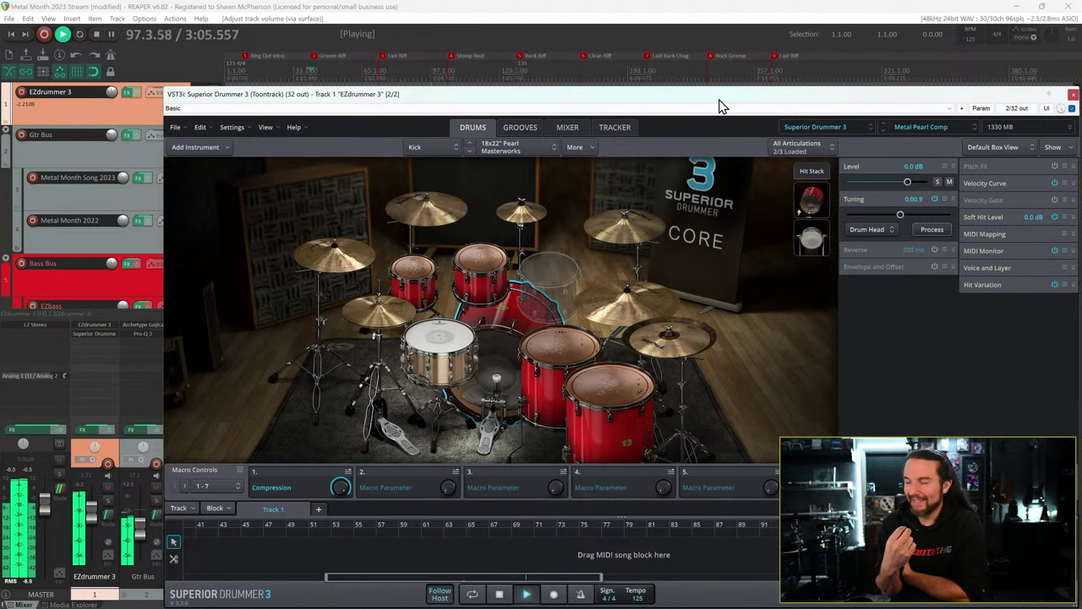
left_click(926, 126)
mouse_move(930, 207)
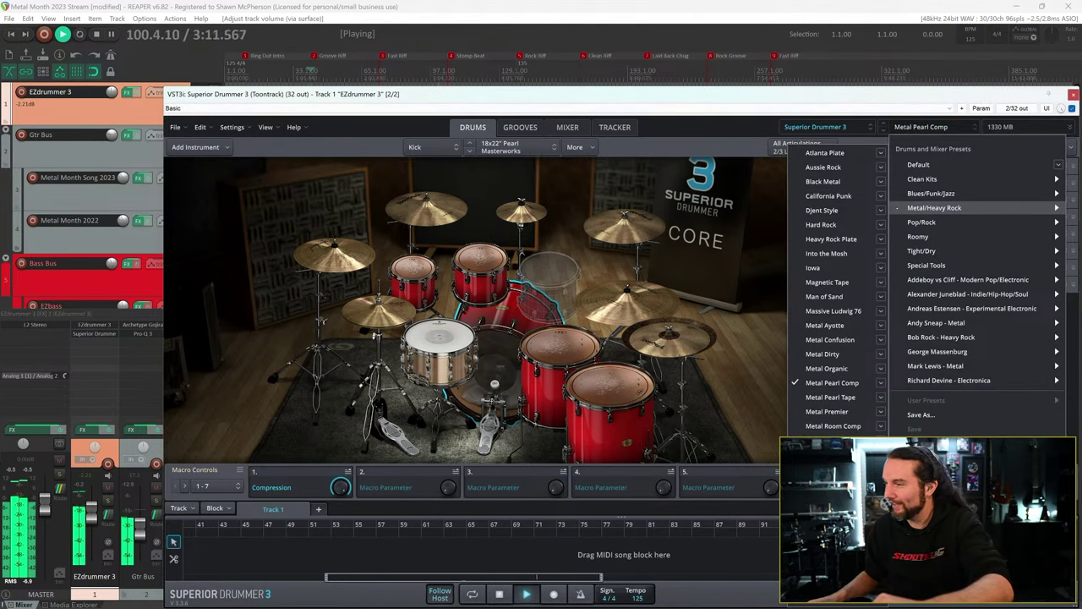
left_click(832, 454)
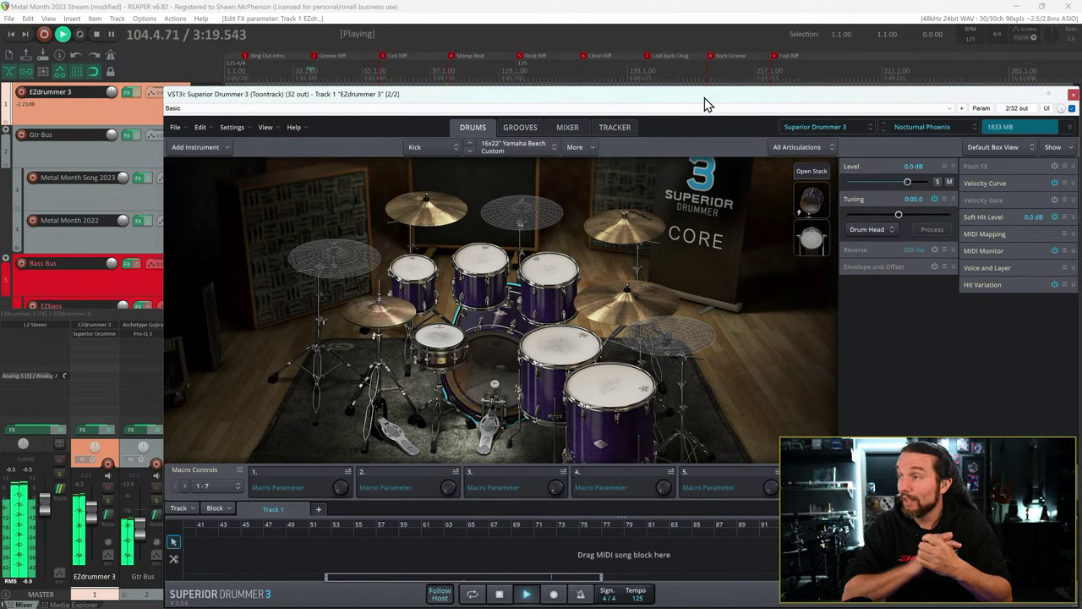
- Load Andy Sneap Kit 3 from the Andy Sneap - Metal presets, audition it and stop playback
left_click(918, 126)
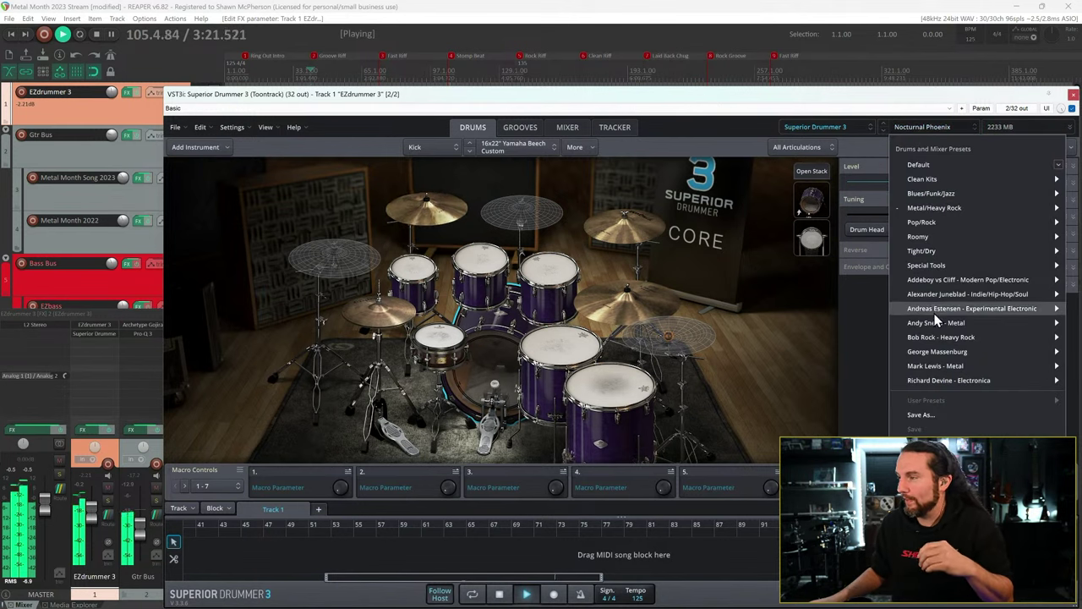
mouse_move(966, 323)
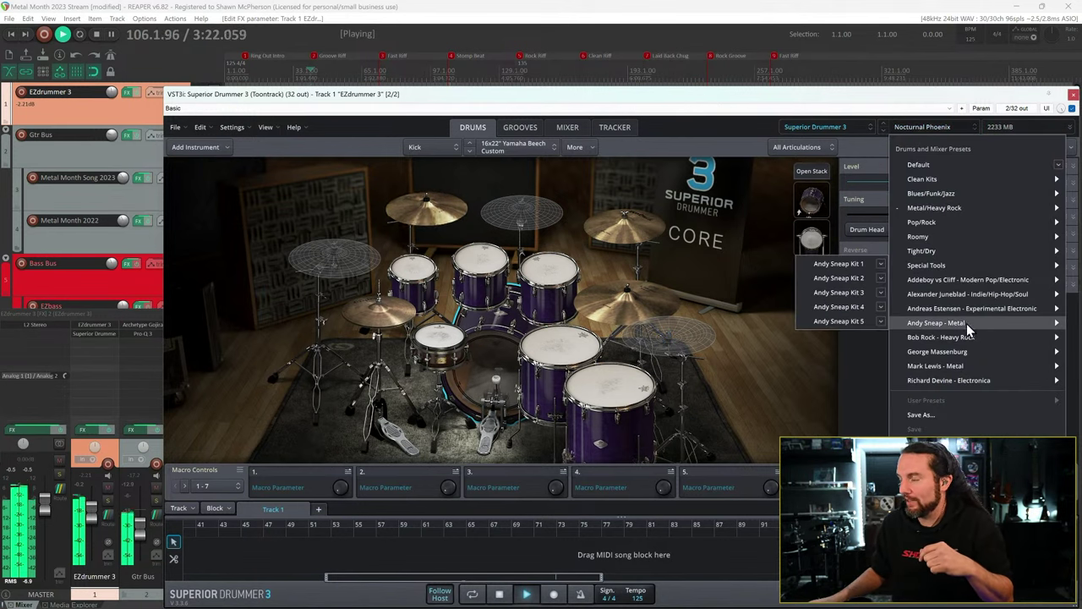
left_click(859, 293)
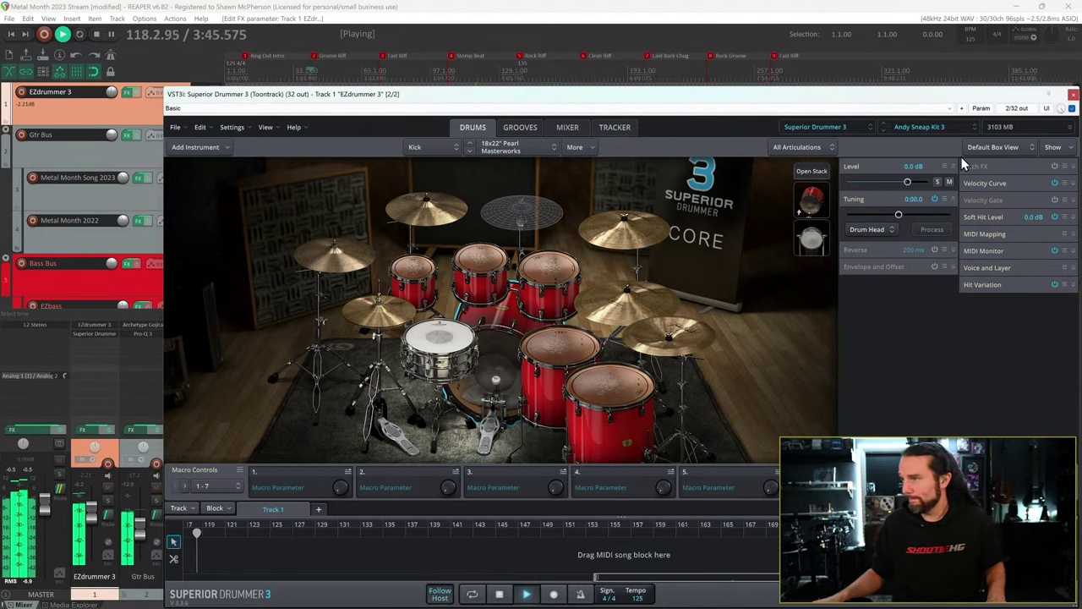
key("space")
- Load the Ludmire preset from the Mark Lewis - Metal group and play the song with it
left_click(924, 127)
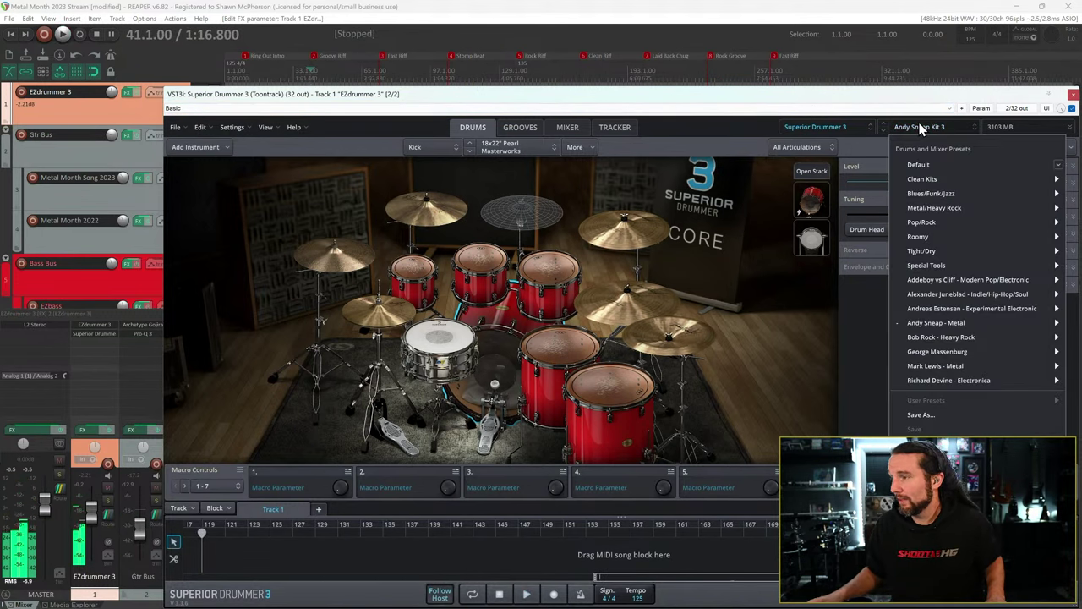
mouse_move(950, 325)
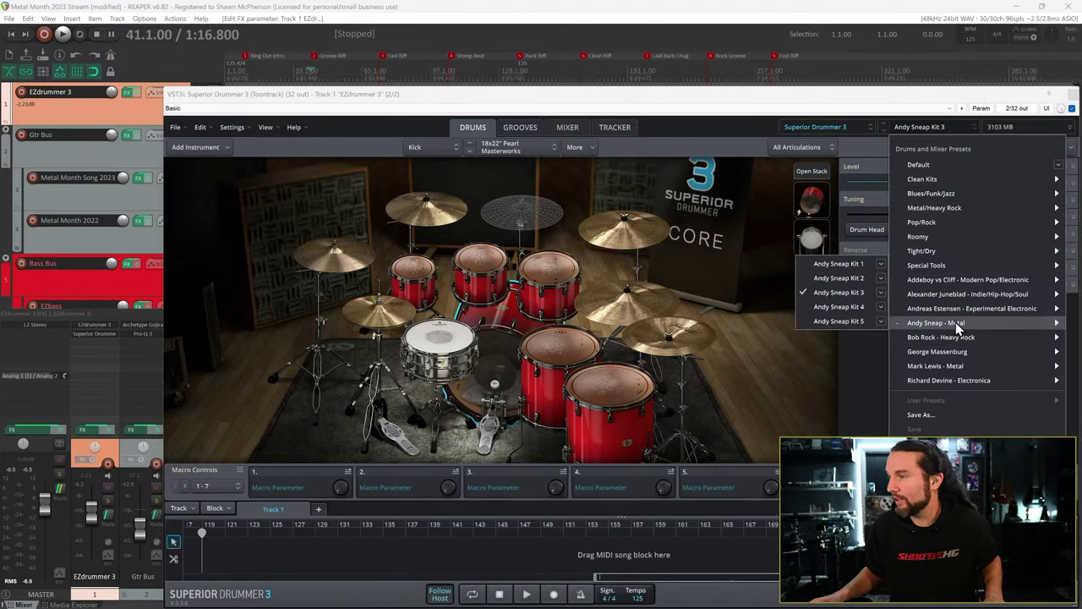
mouse_move(948, 368)
left_click(846, 337)
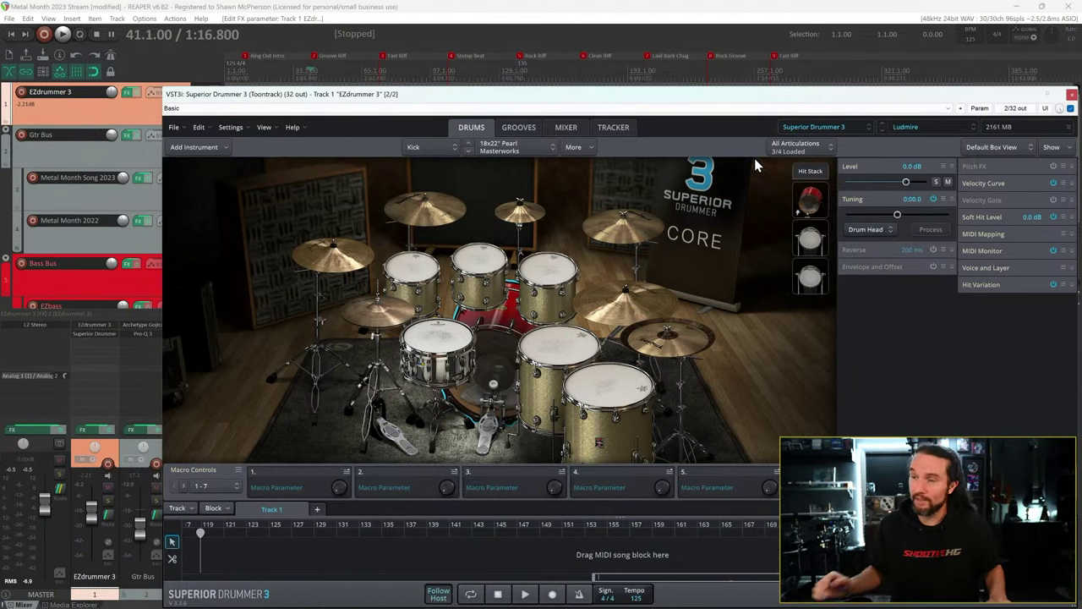
key("space")
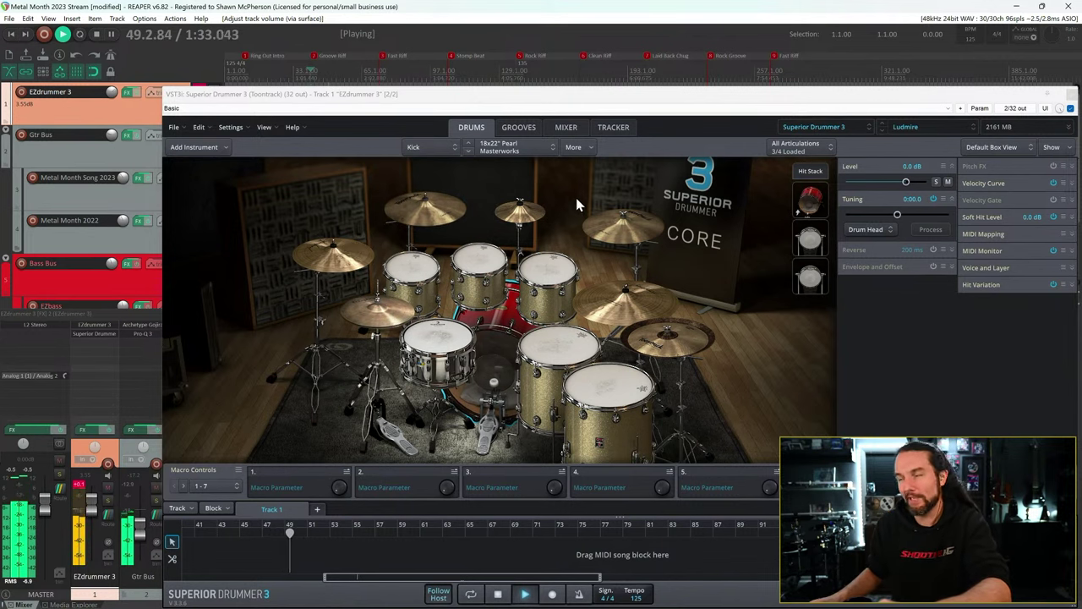
- Load the Pearl BB Kit preset from the Mark Lewis - Metal group and audition it against the song
left_click(923, 128)
mouse_move(952, 369)
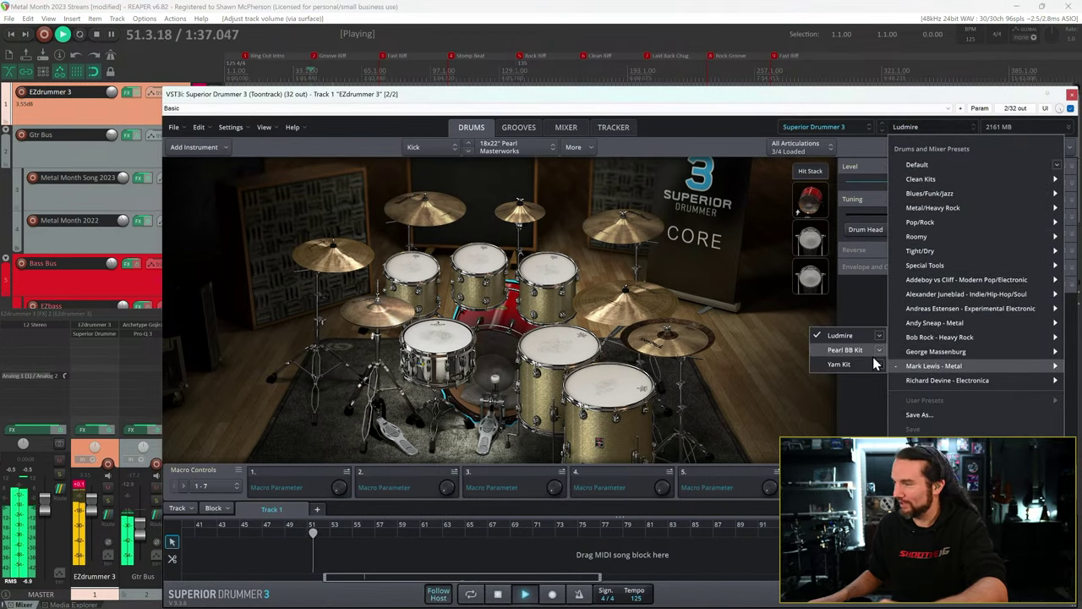
left_click(837, 353)
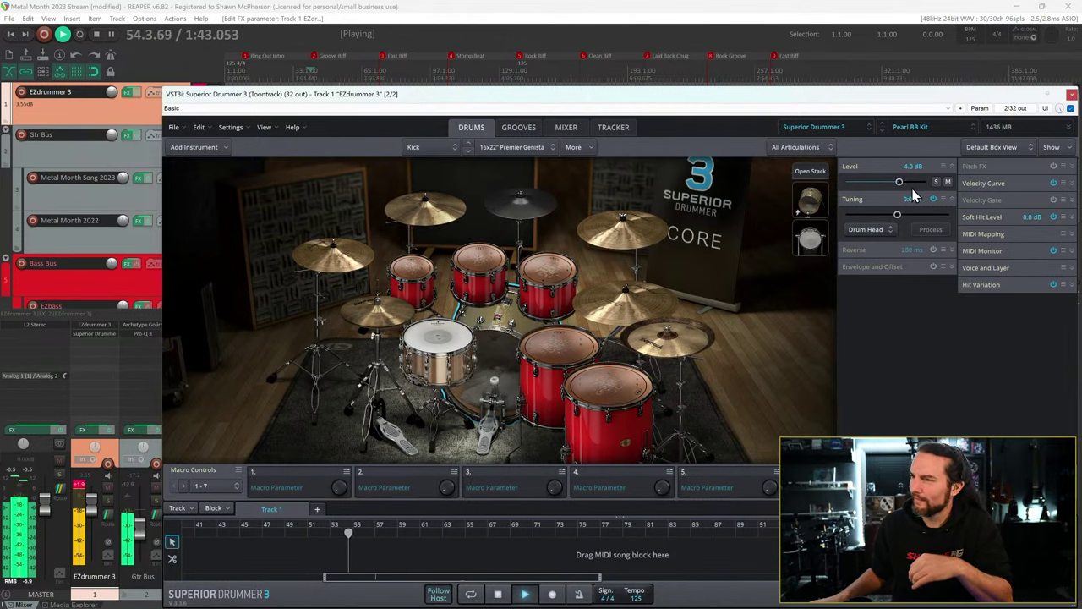
- Load the Yam Kit preset from the Mark Lewis - Metal group, audition it and stop the song
left_click(922, 128)
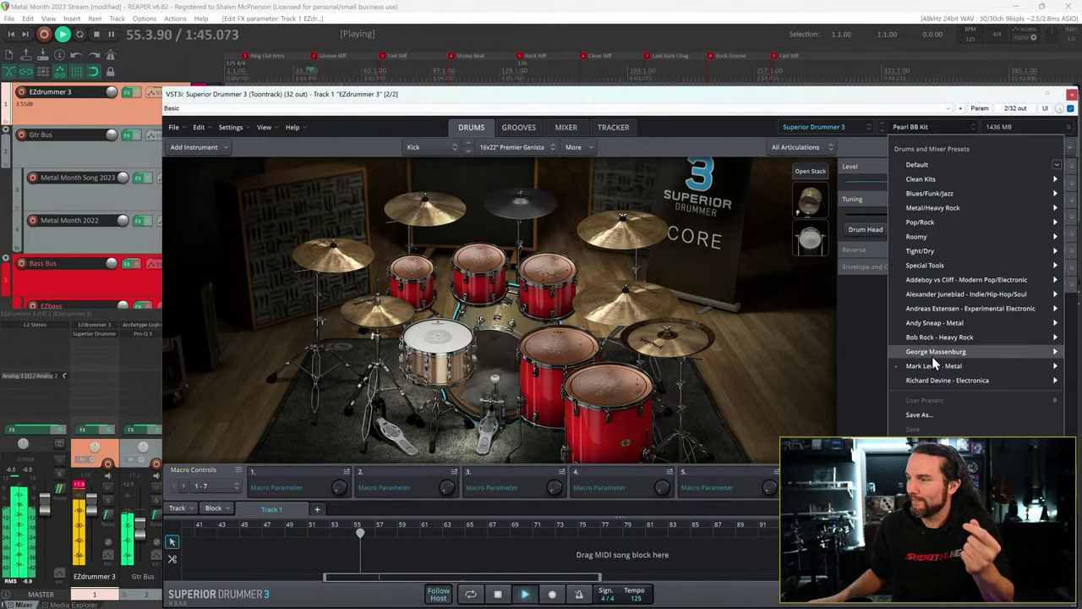
mouse_move(932, 369)
left_click(849, 365)
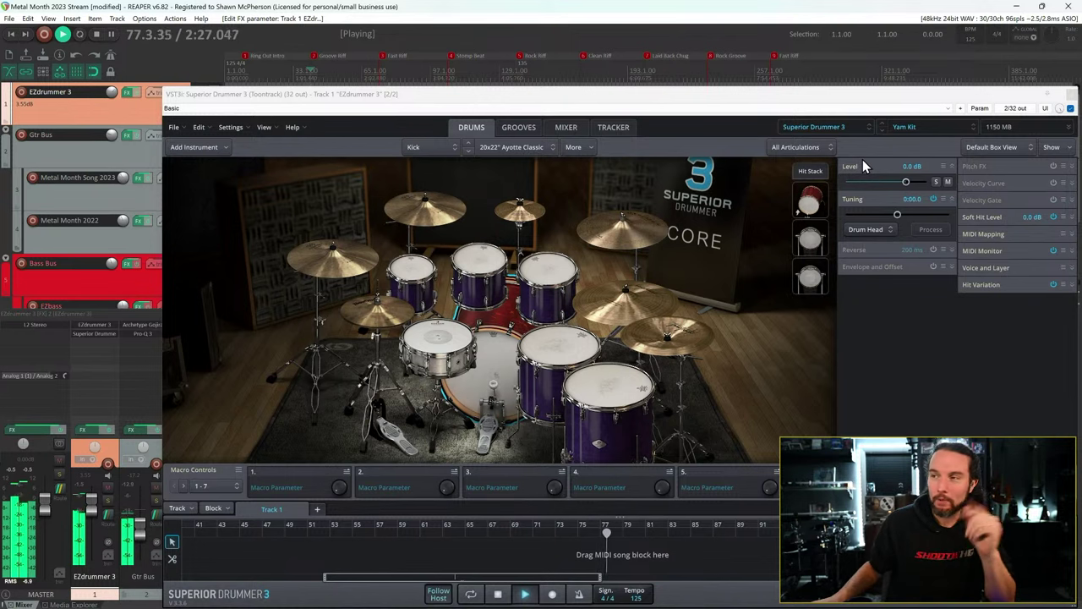
left_click(837, 105)
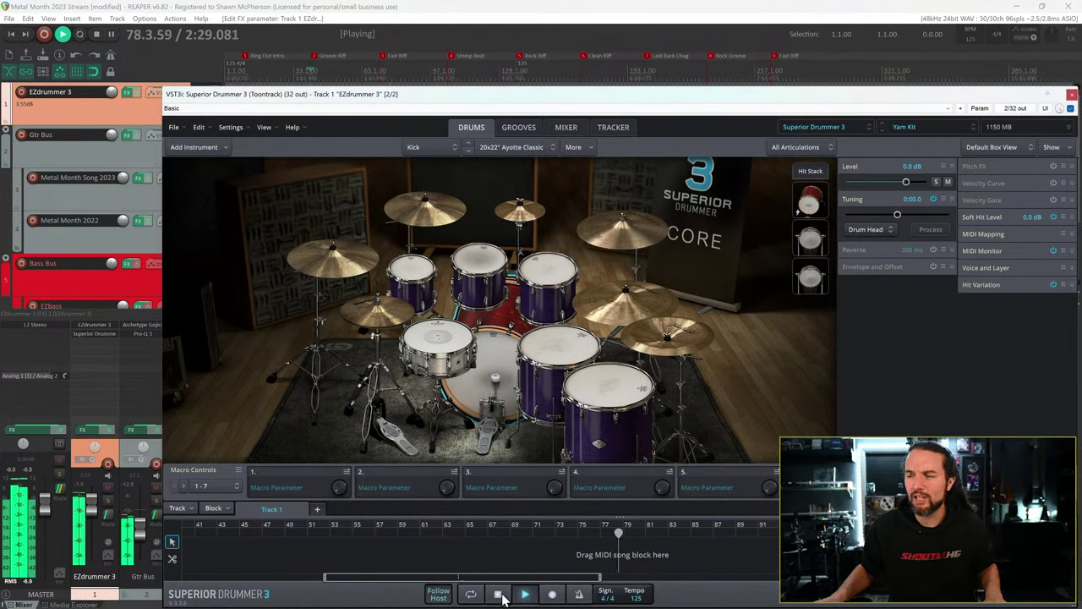
left_click(499, 595)
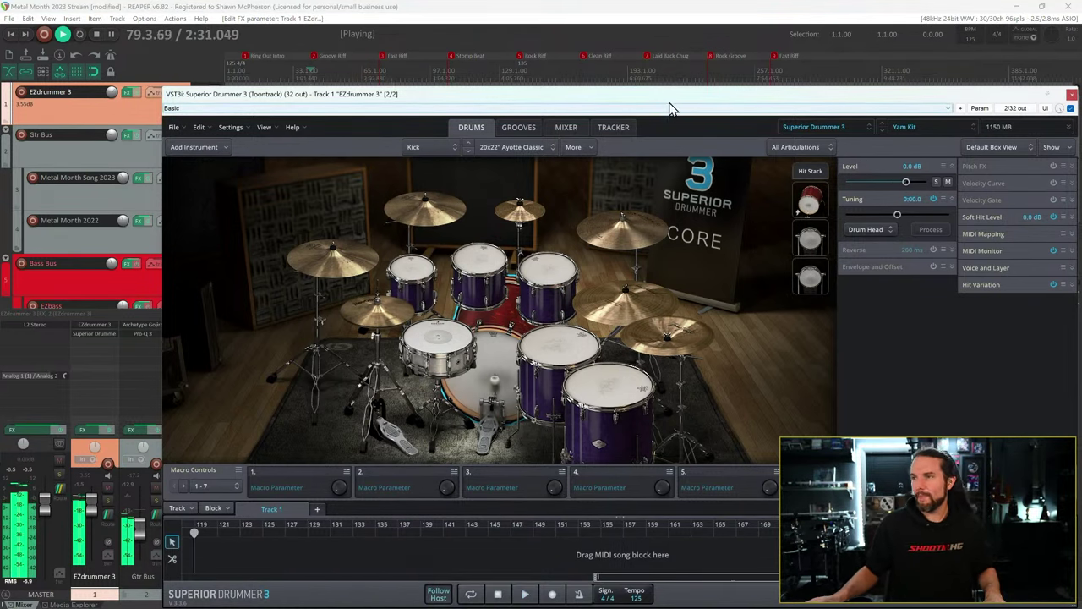
key("space")
- Switch to the browser's YouTube live chat, look back through the viewers' messages and return to the recent ones
left_click(841, 13)
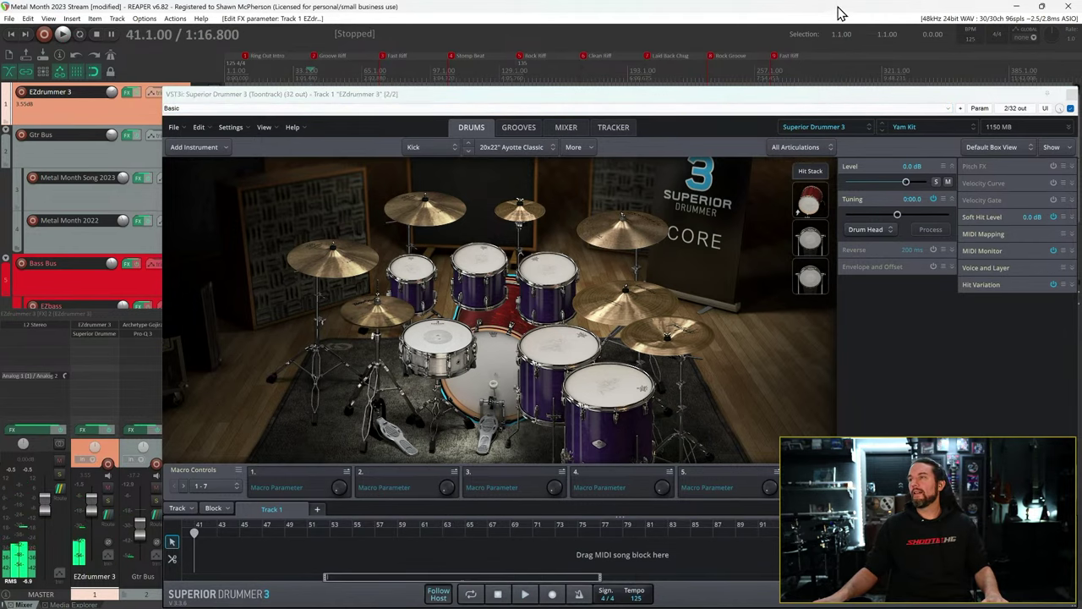
key("alt+Tab")
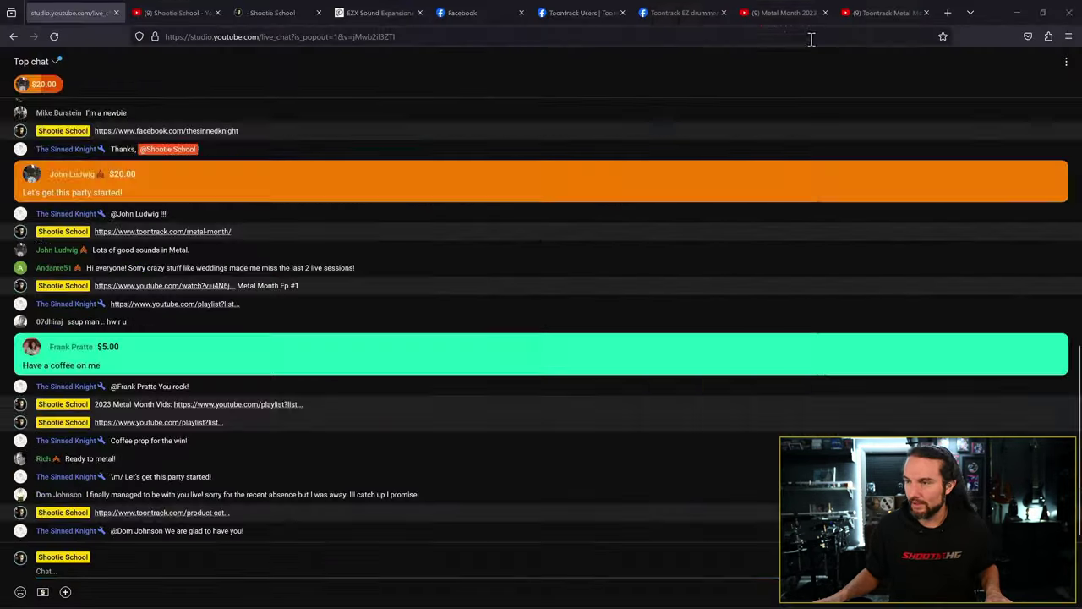
scroll(560, 305, "down", 10)
scroll(317, 345, "up", 15)
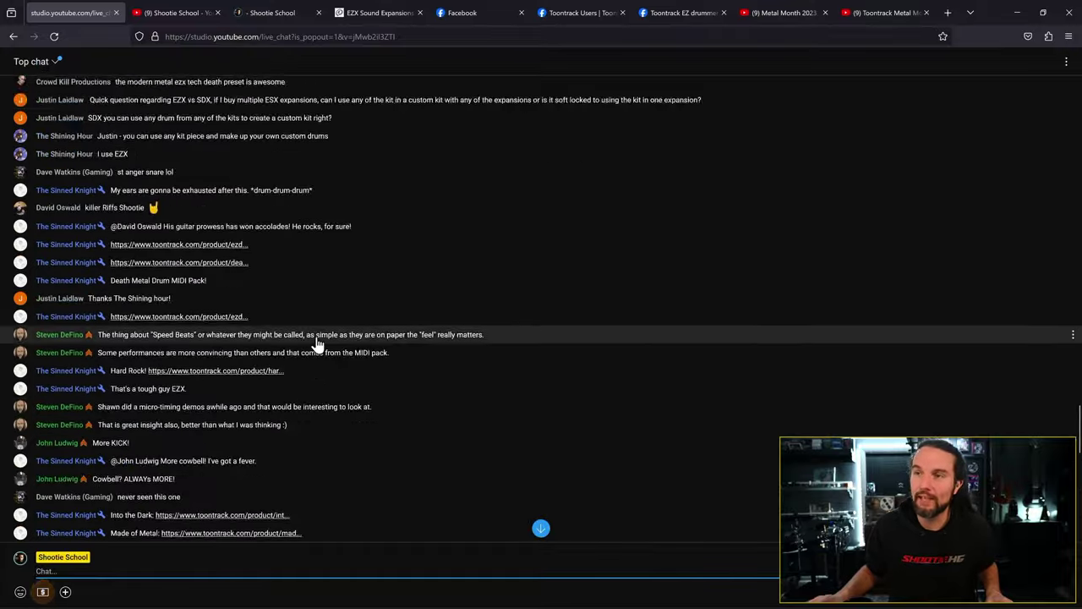
scroll(317, 344, "up", 15)
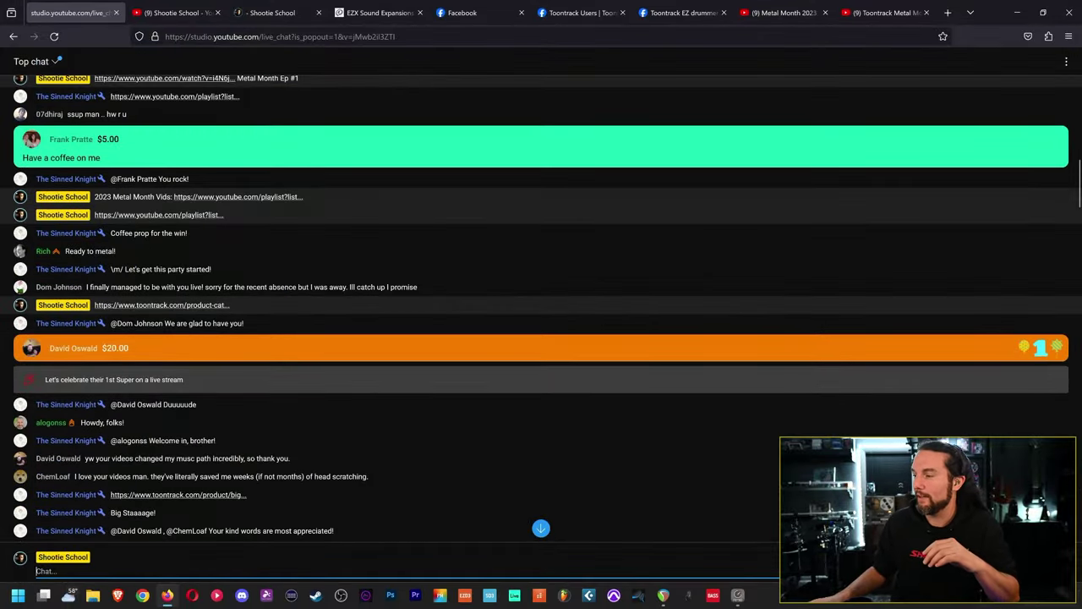
left_click(1043, 606)
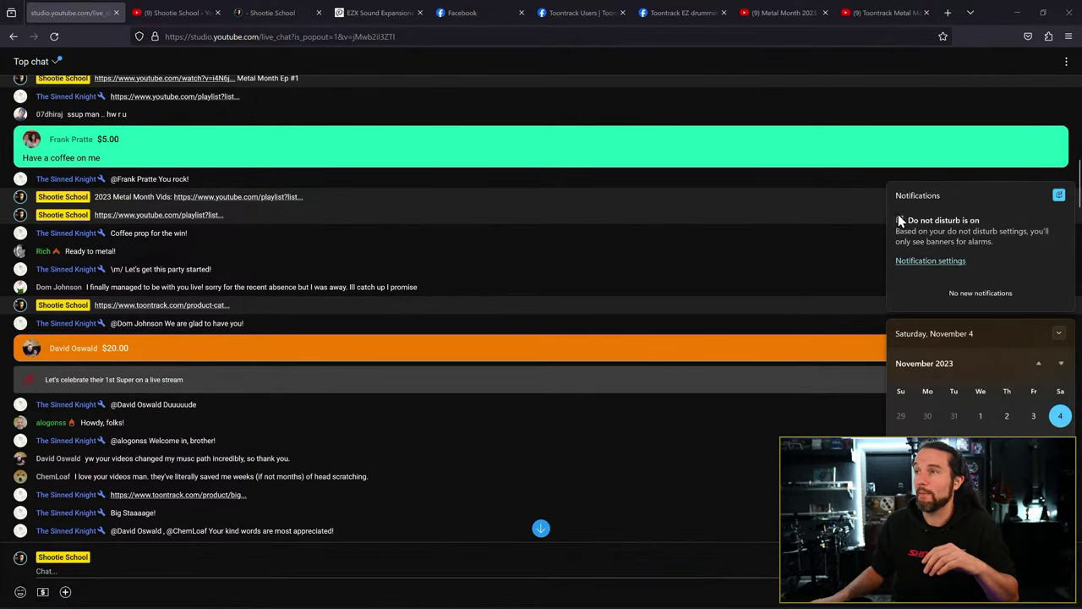
left_click(988, 15)
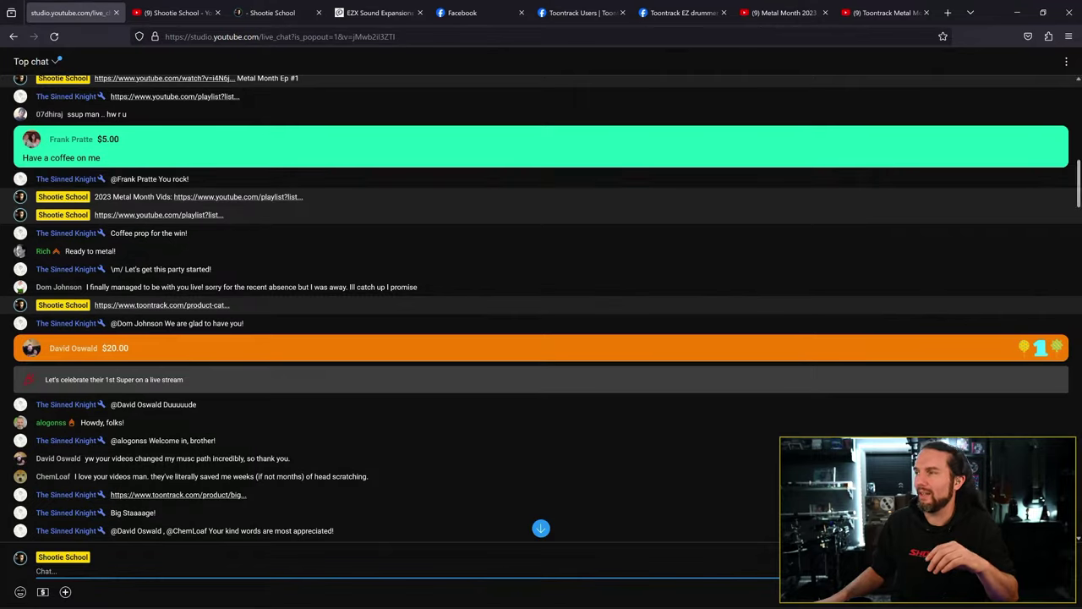
left_click(541, 528)
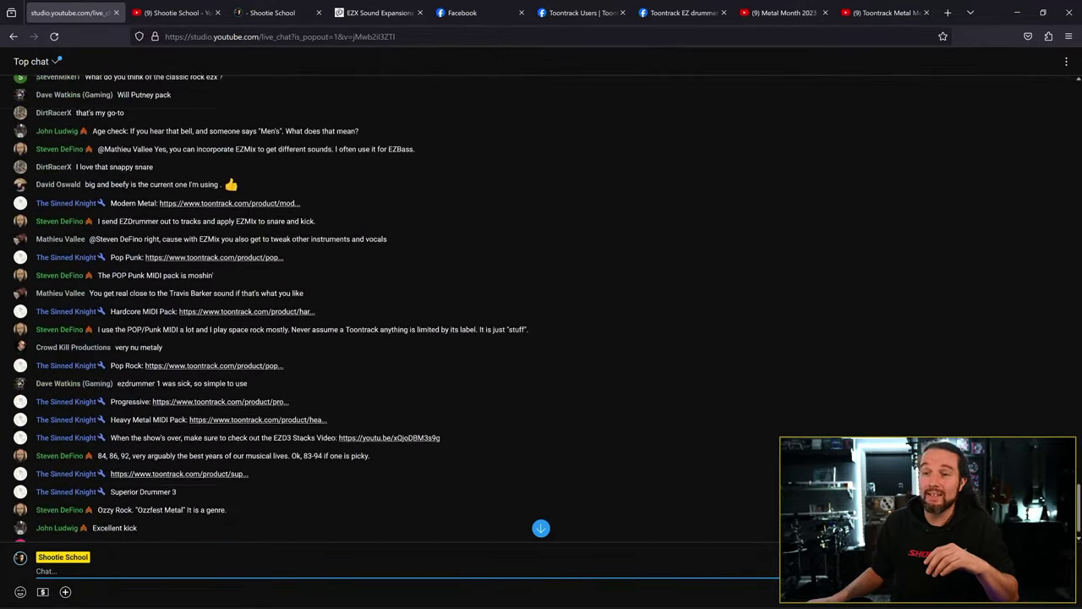